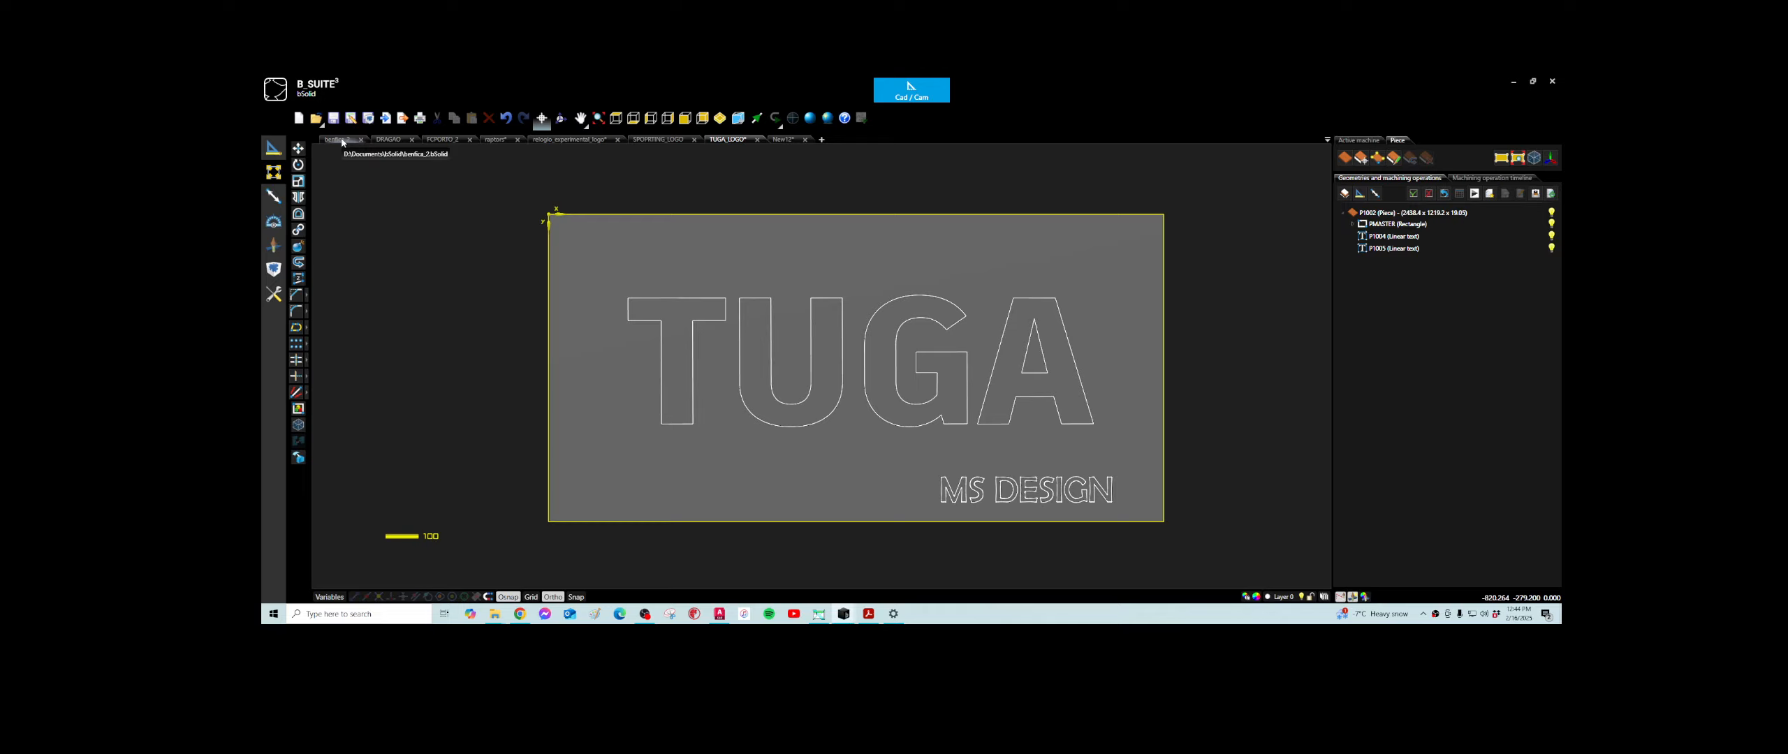
- Switch to the benfica_2 project with the eagle crest and run its machining simulation
left_click(342, 140)
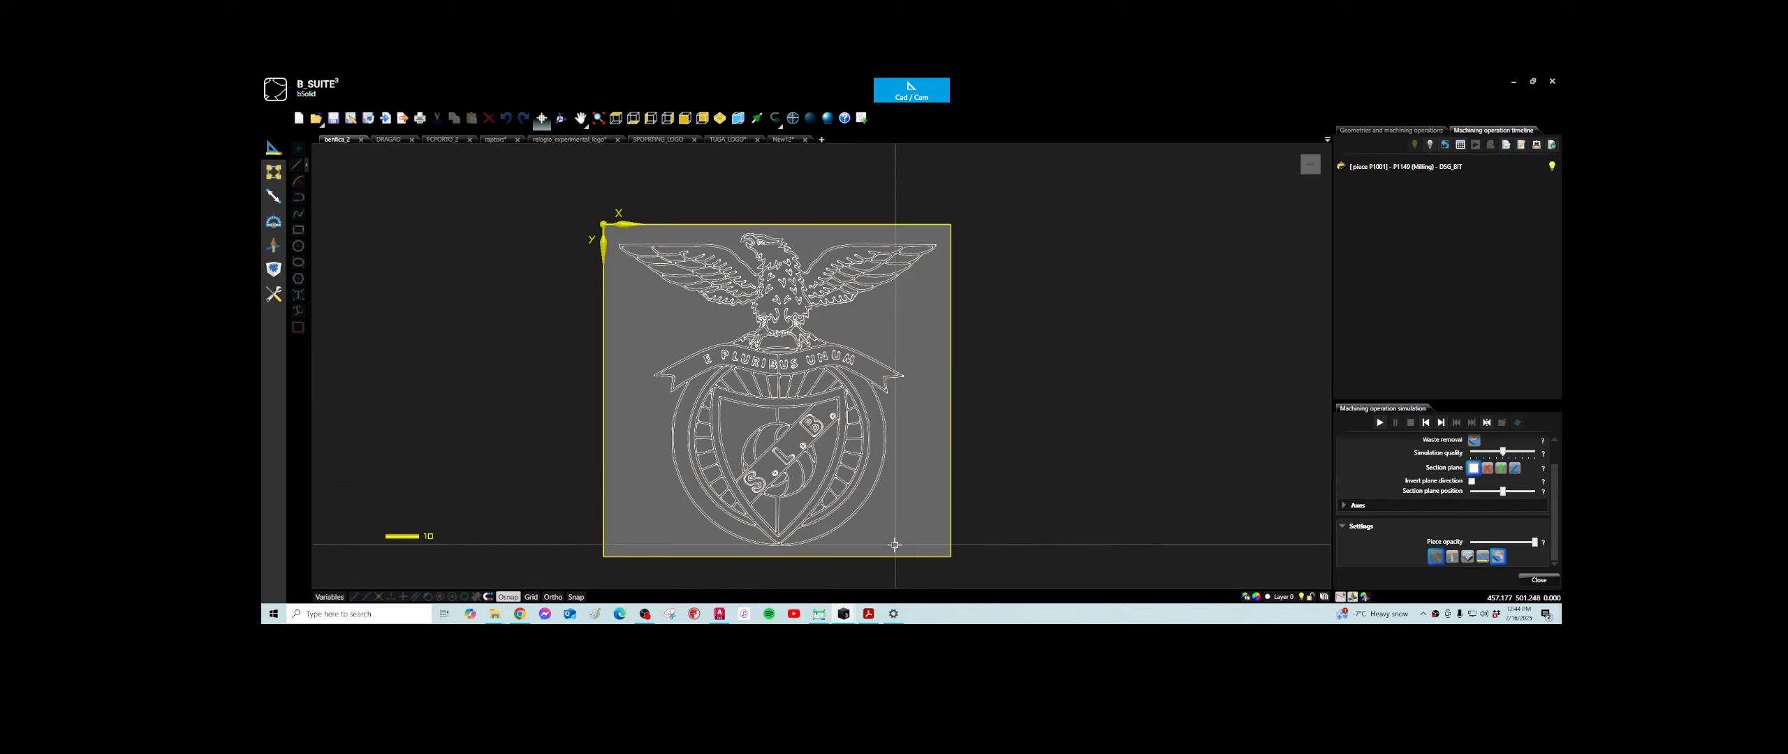
scroll(866, 537, "up", 1)
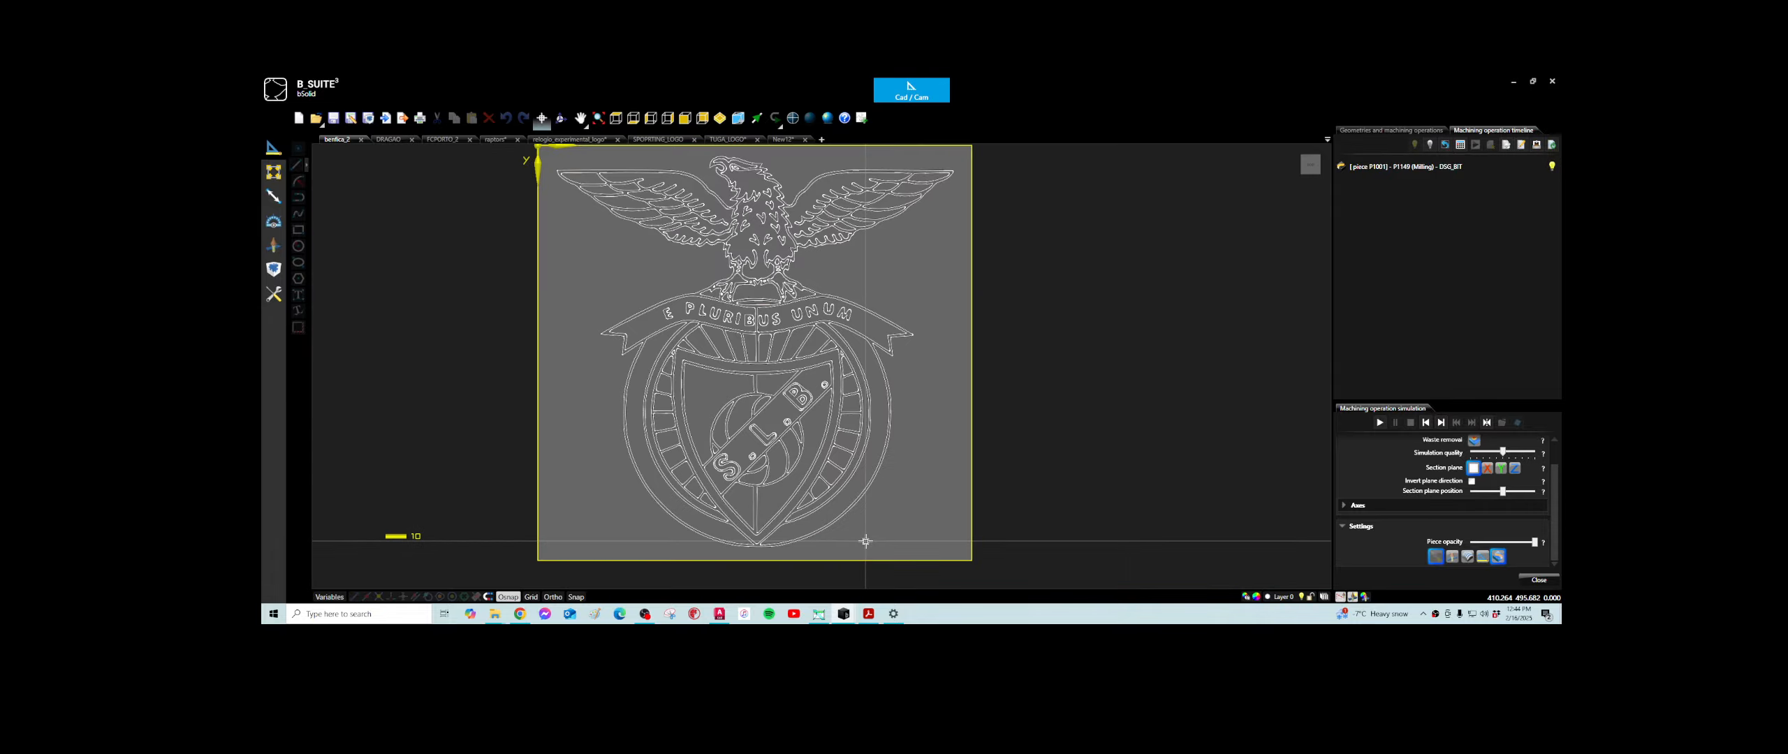
scroll(866, 538, "down", 1)
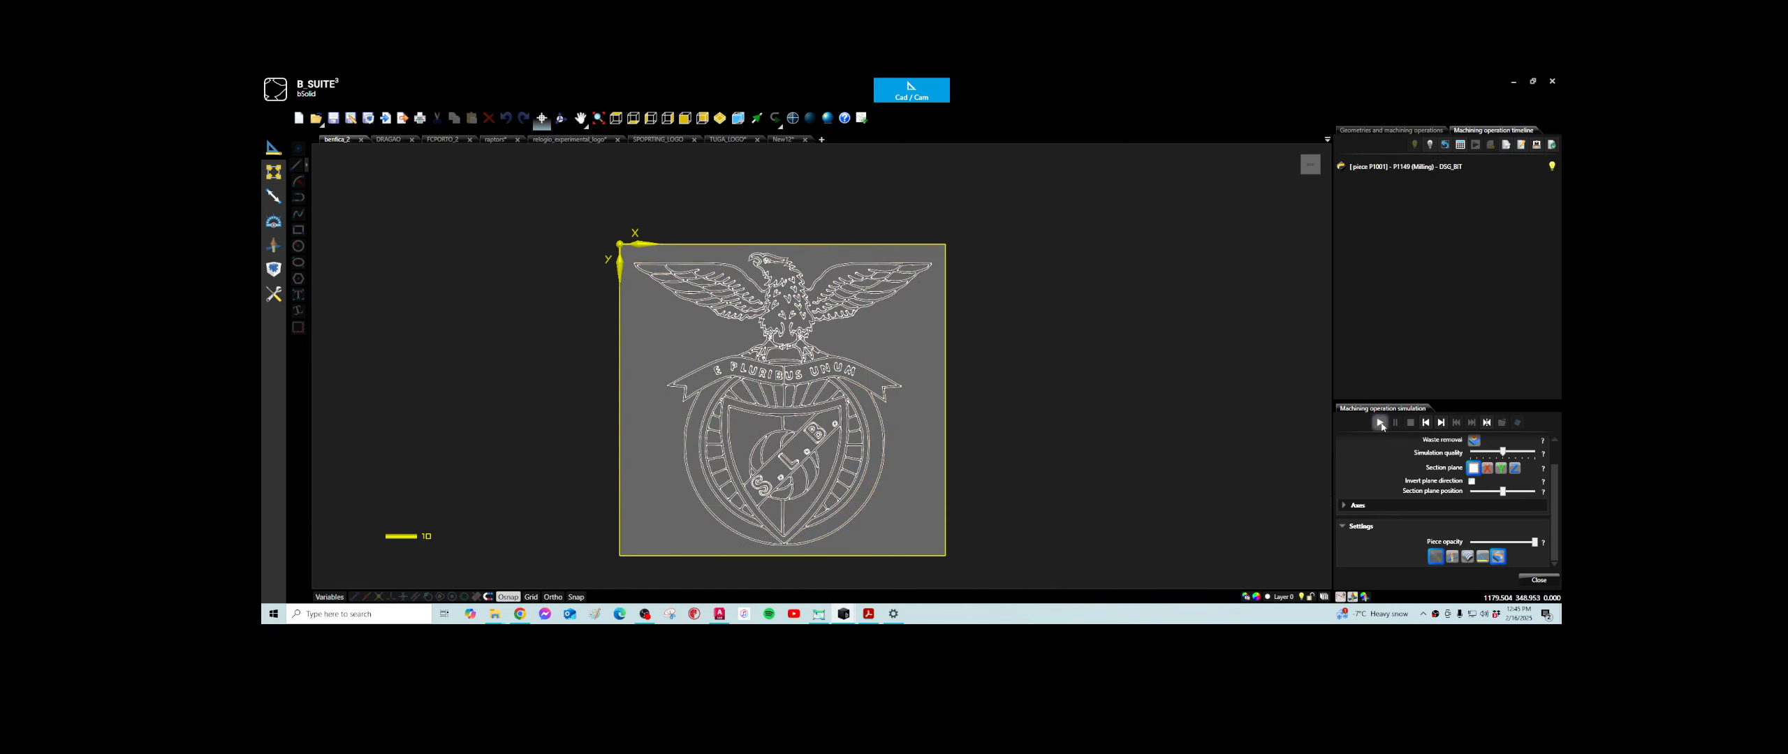
left_click(1380, 422)
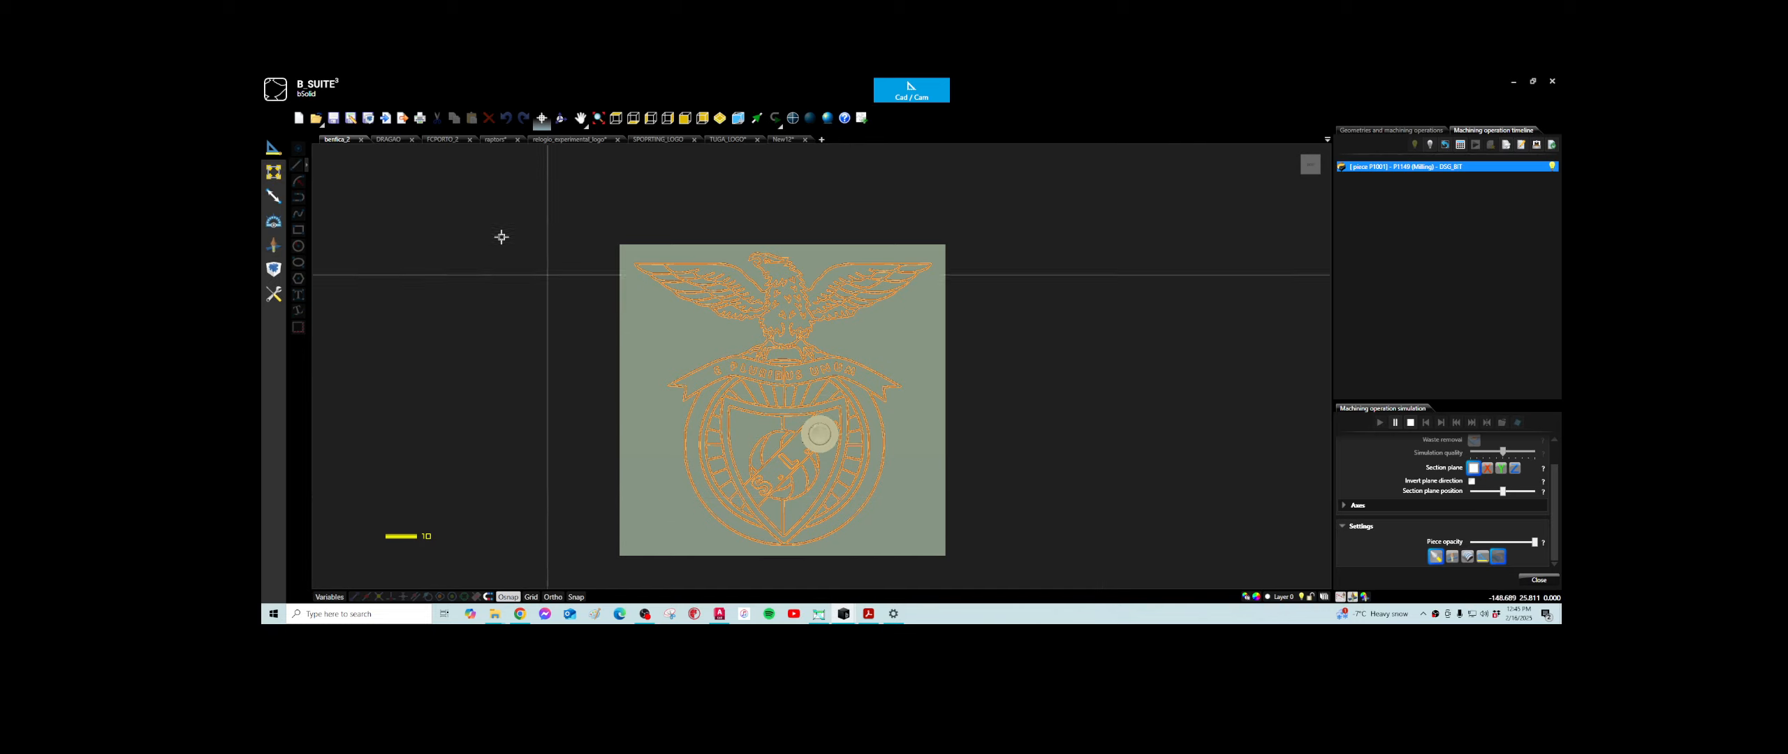
- Switch to the DRAGAO project with the dragon and FCP lettering and run its machining simulation
left_click(388, 140)
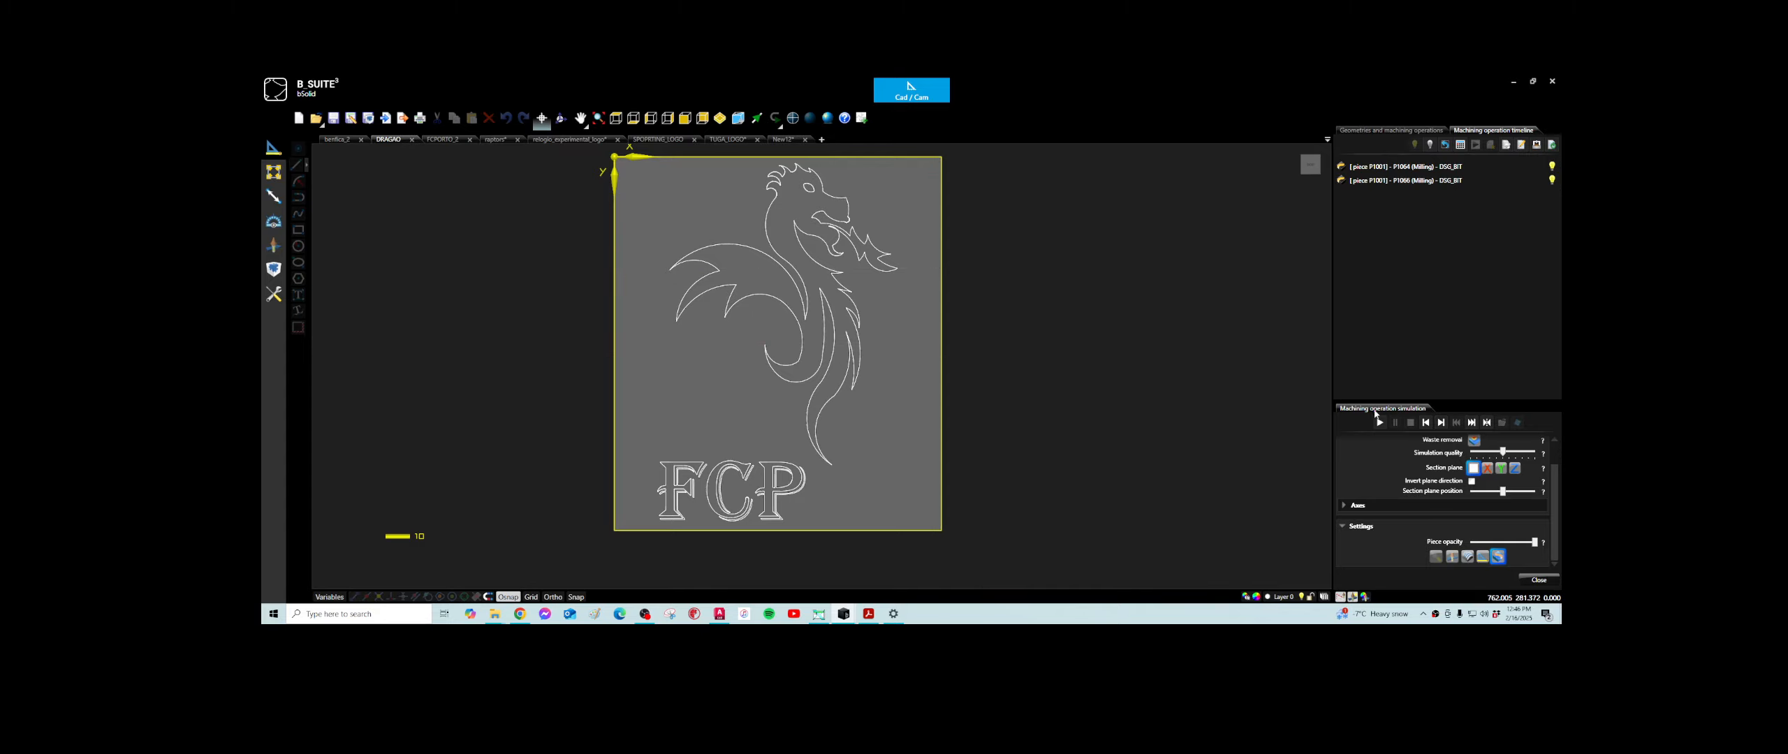
left_click(1380, 423)
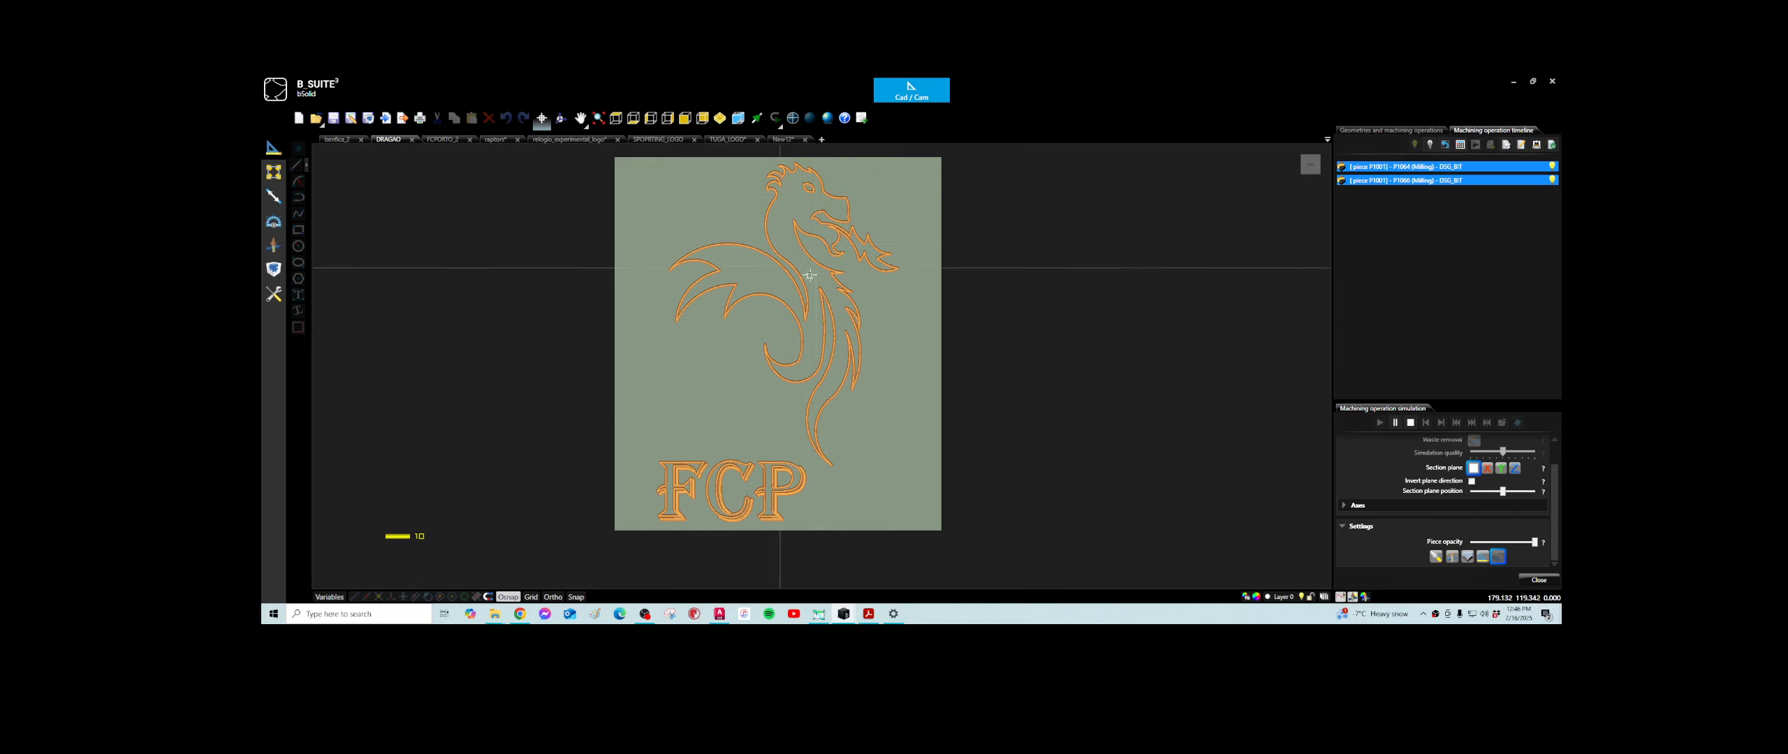
- Switch to the FCP crest project and examine the crown, shield, side ornaments and ball outlines of its milling geometry
left_click(451, 142)
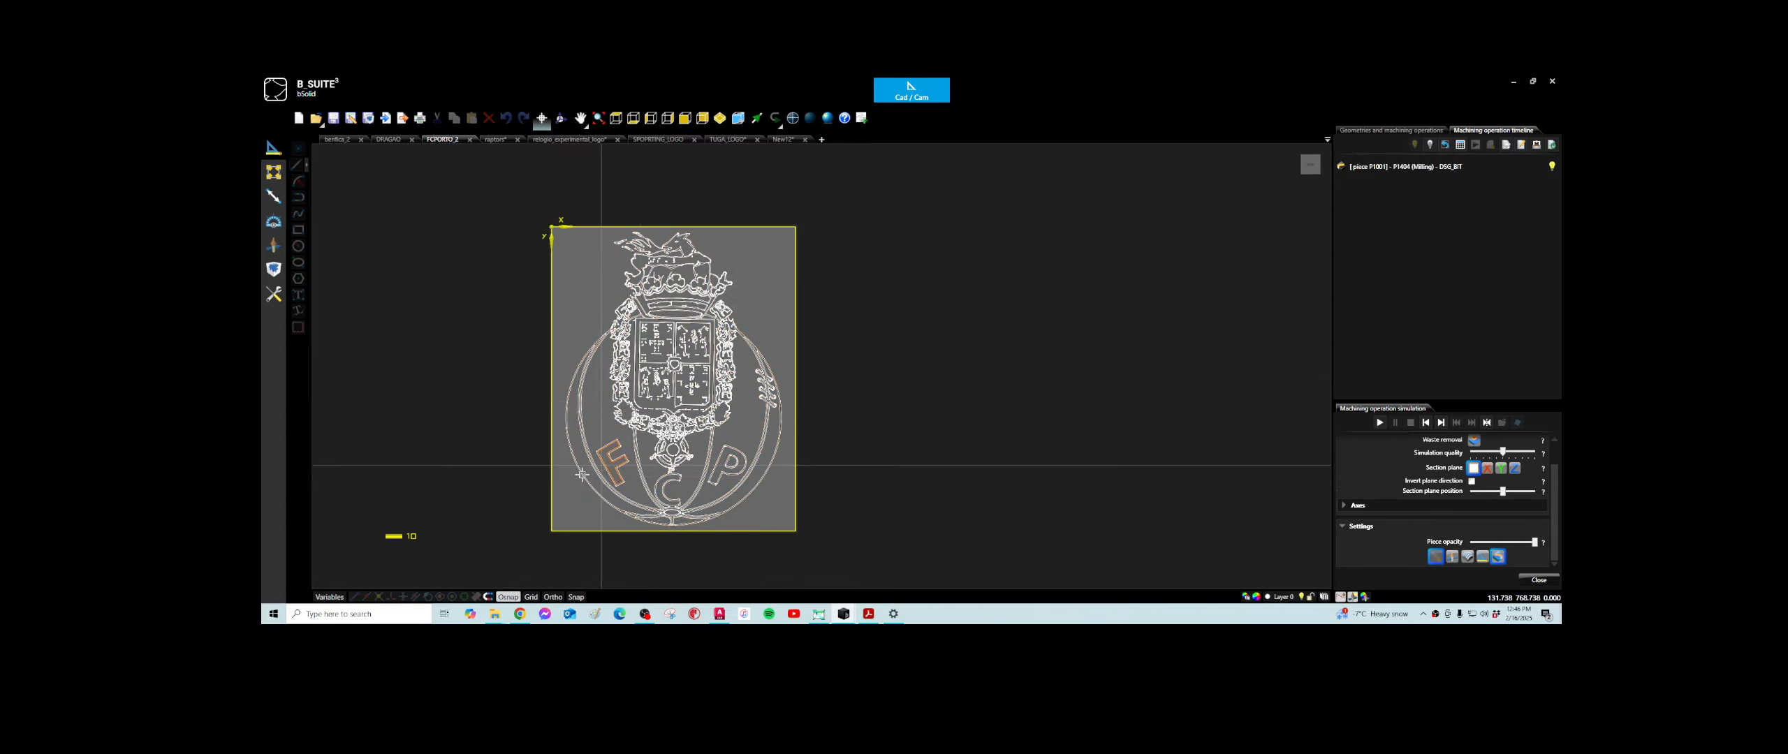
scroll(543, 298, "up", 1)
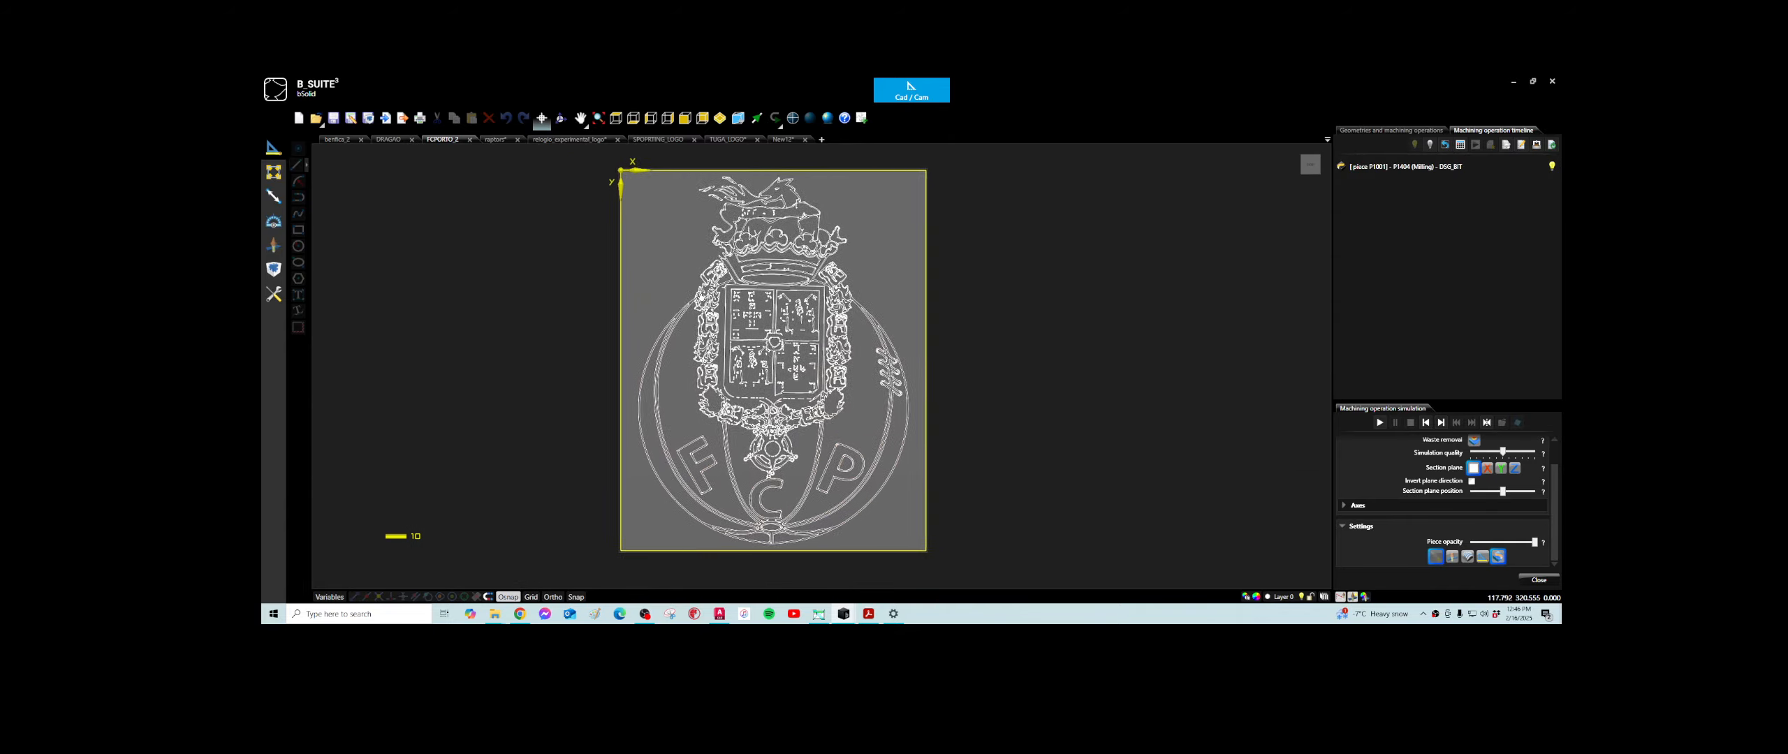
mouse_move(701, 299)
middle_mouse_down()
mouse_move(787, 295)
mouse_move(676, 283)
middle_mouse_up()
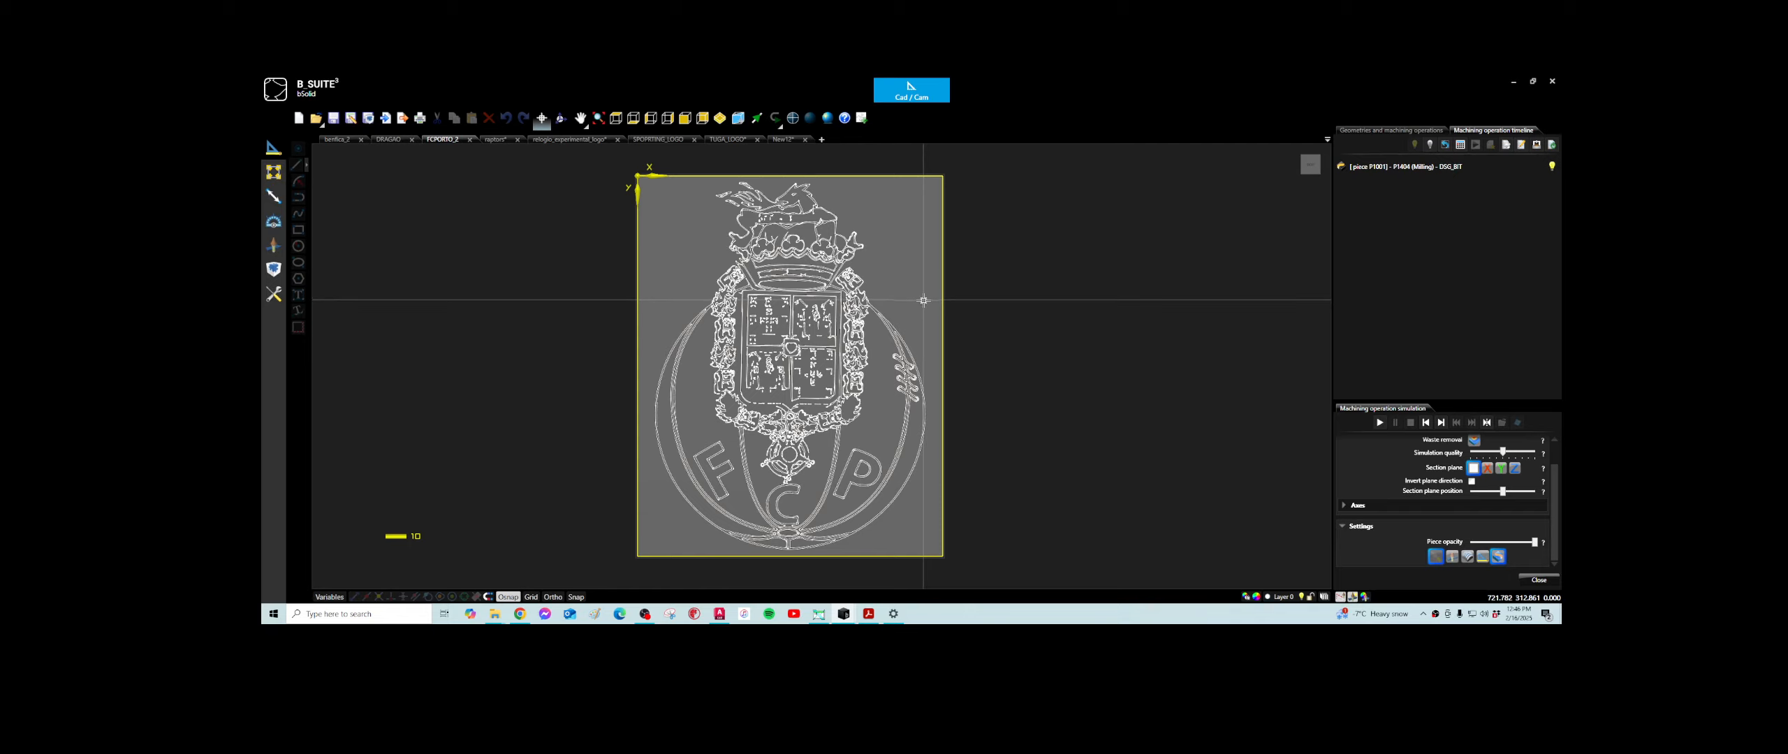
scroll(819, 341, "up", 1)
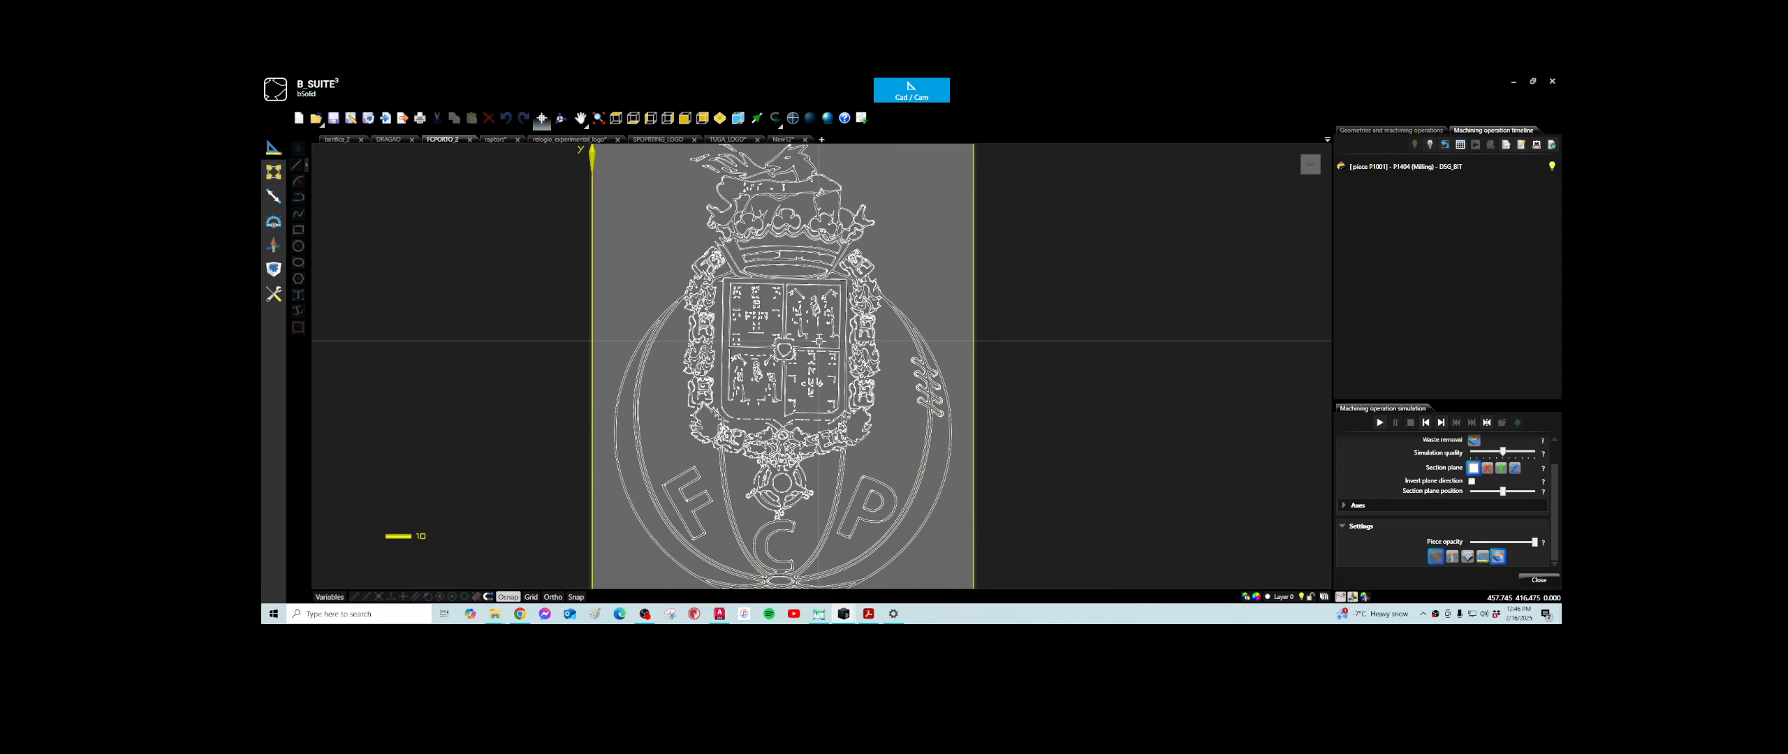
scroll(819, 341, "down", 1)
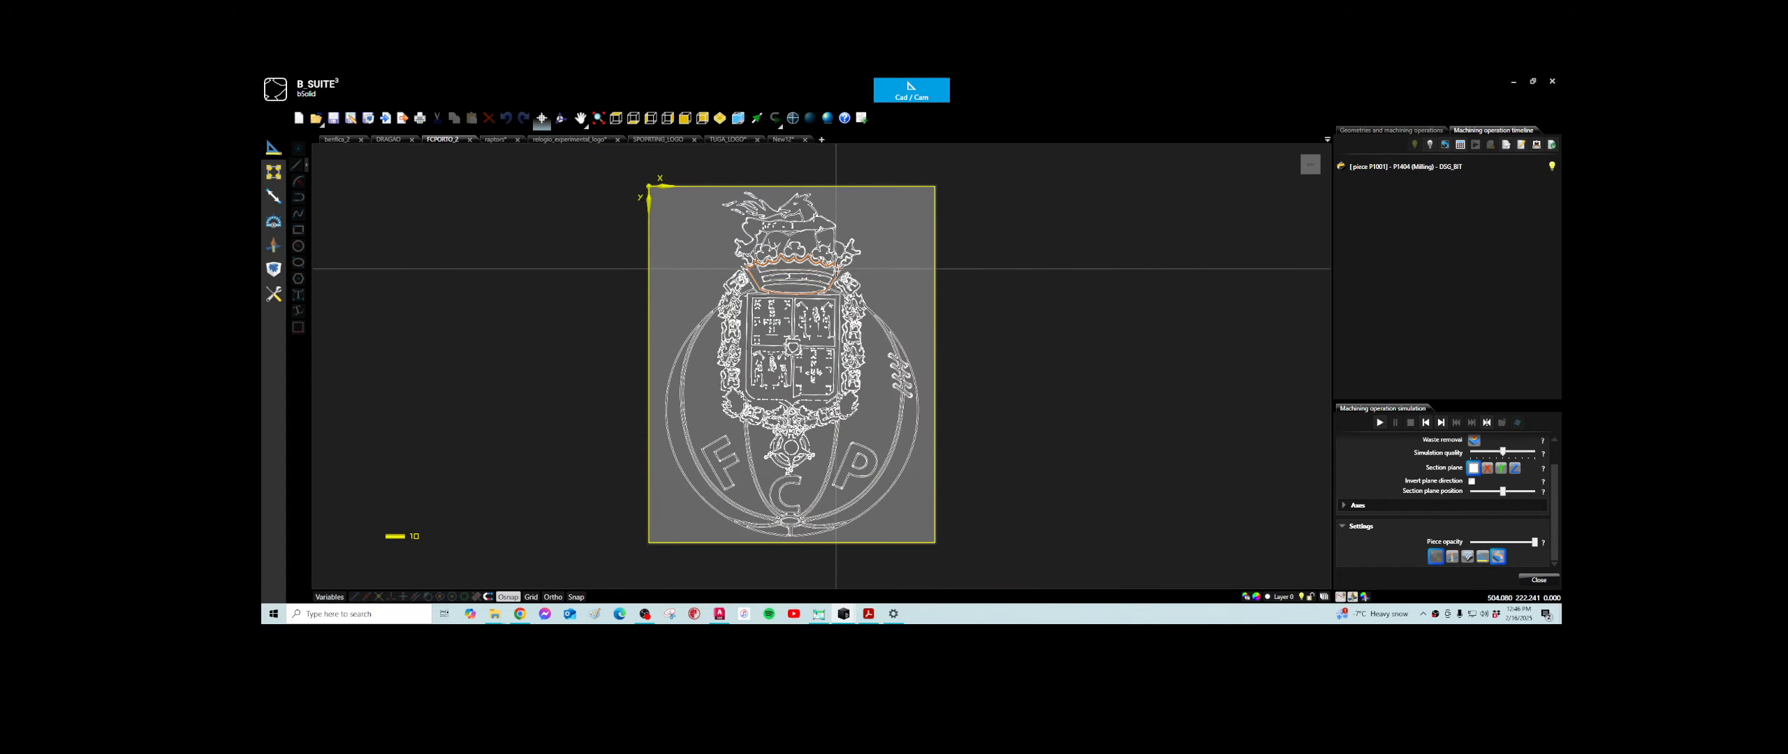
scroll(787, 362, "up", 3)
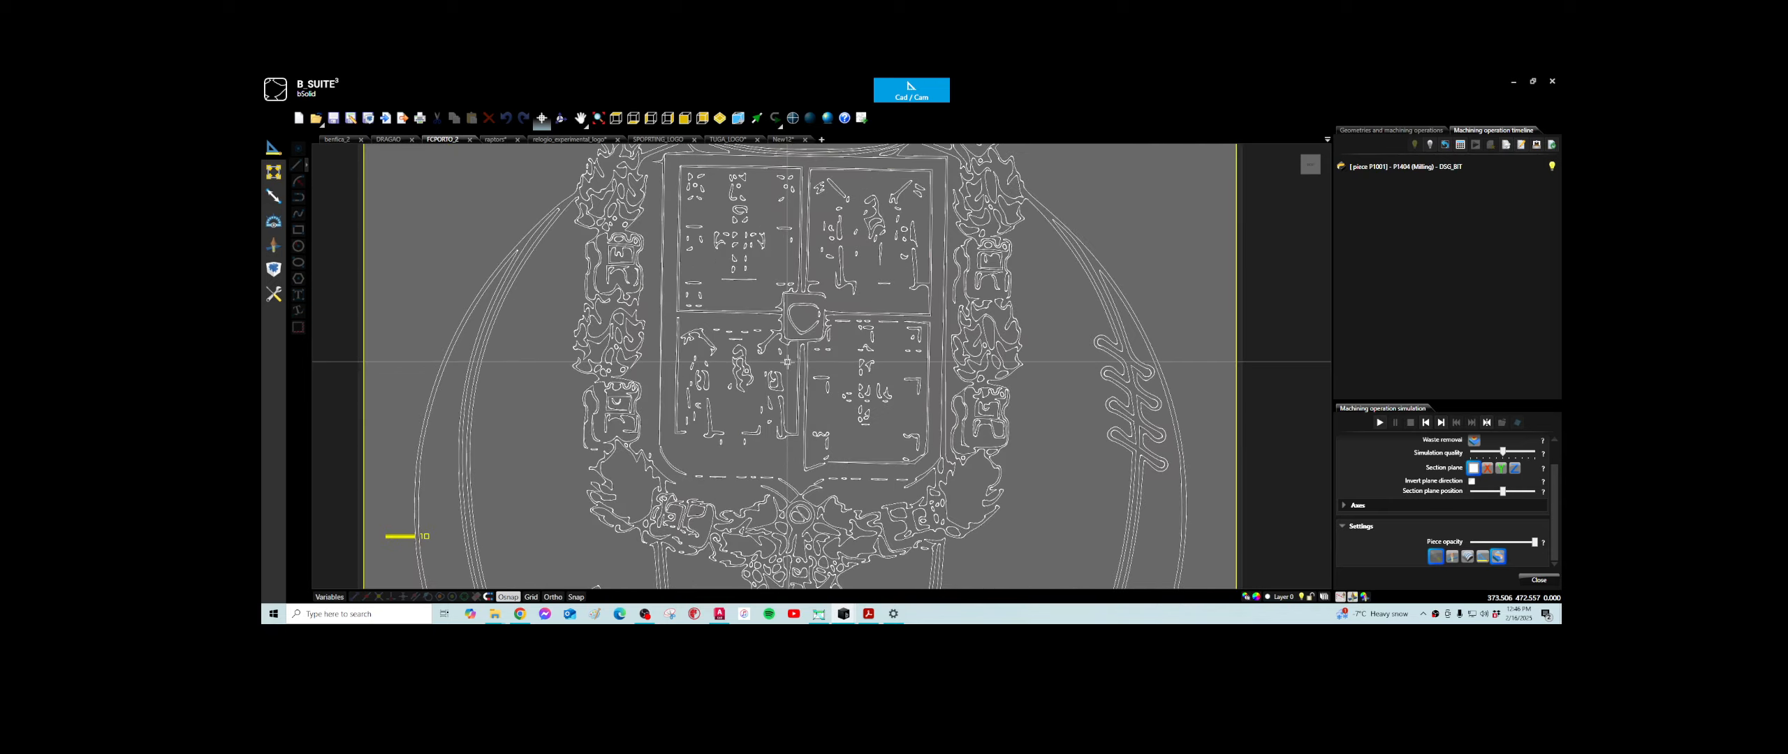
scroll(787, 362, "down", 3)
scroll(891, 393, "up", 5)
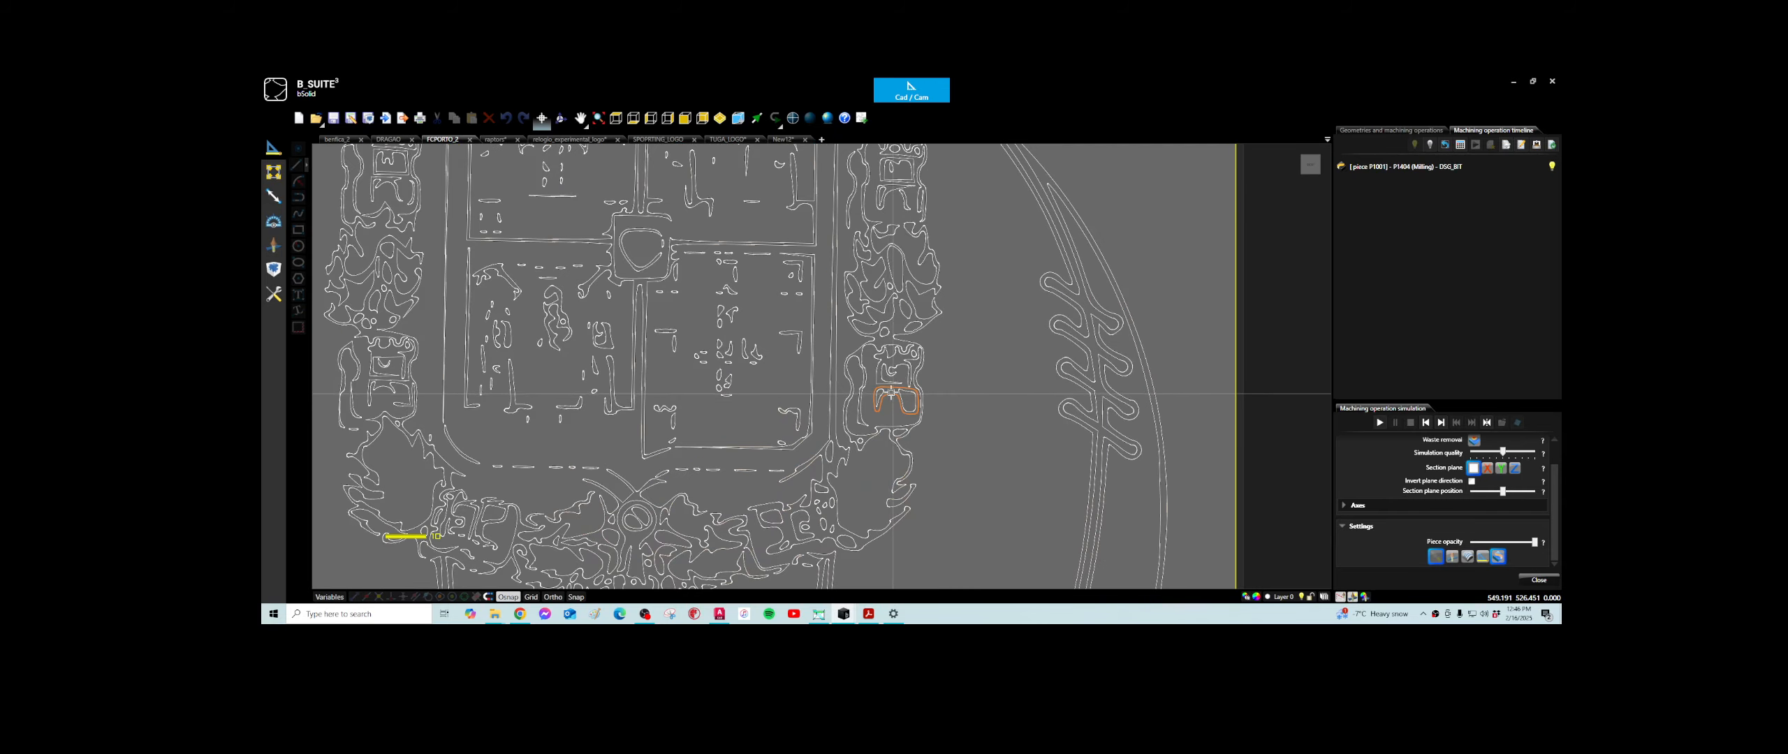
scroll(877, 390, "up", 1)
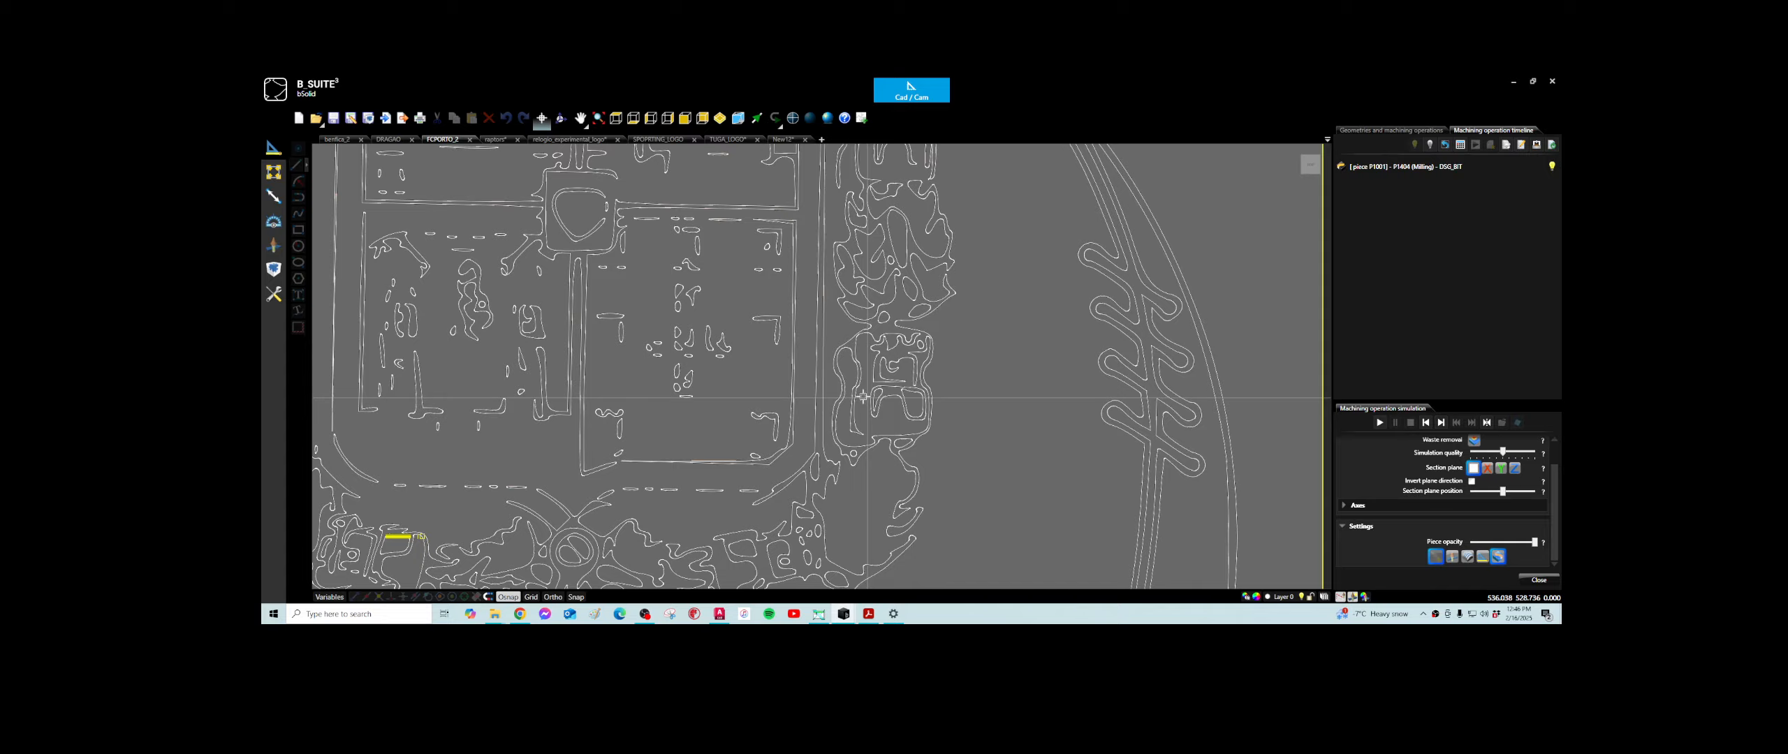
scroll(869, 398, "down", 4)
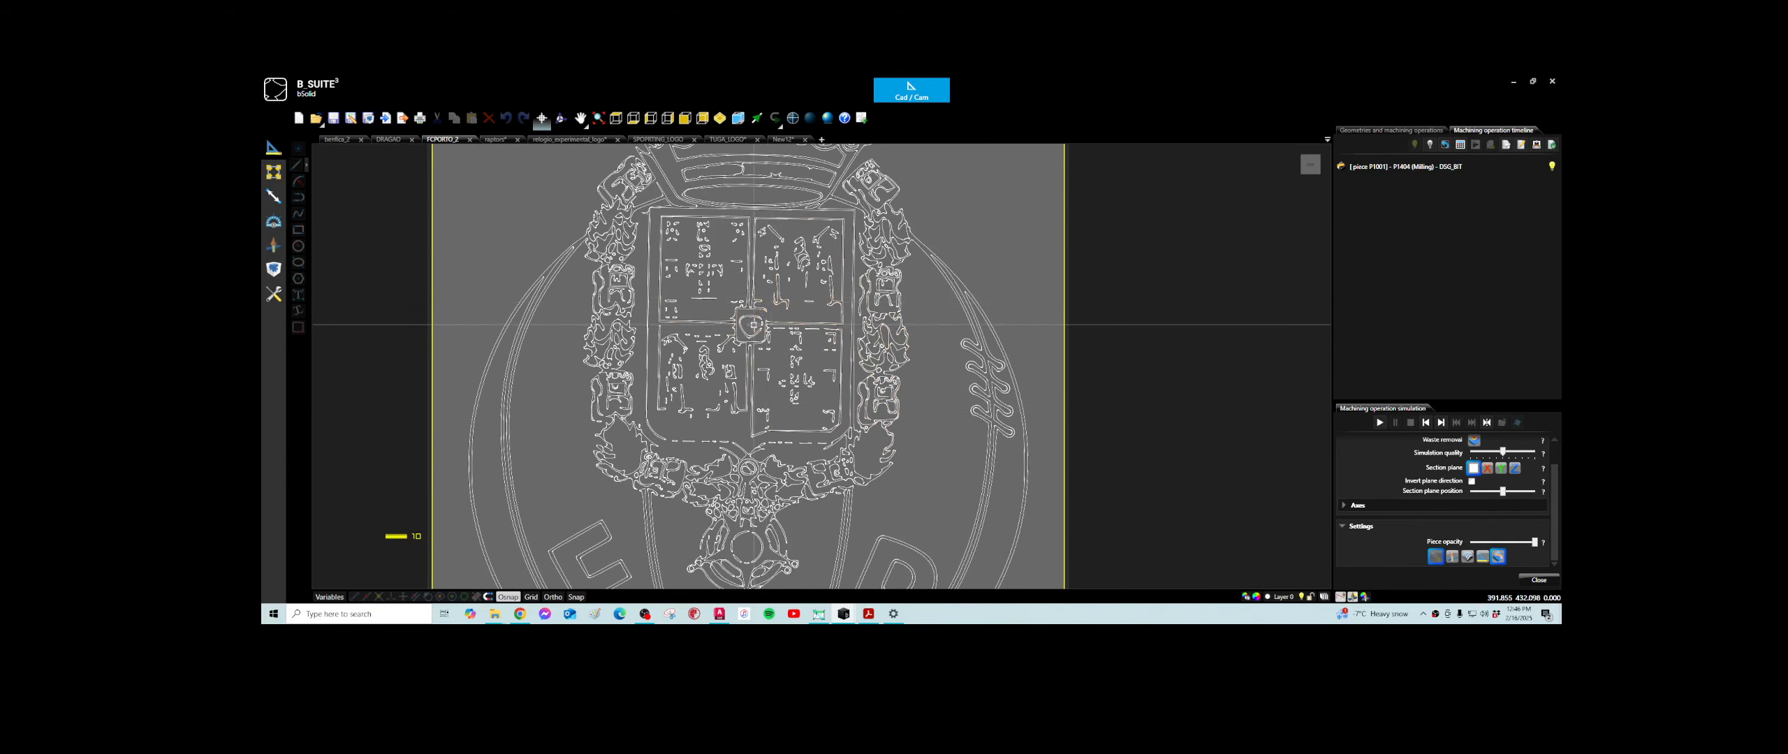
scroll(753, 324, "down", 3)
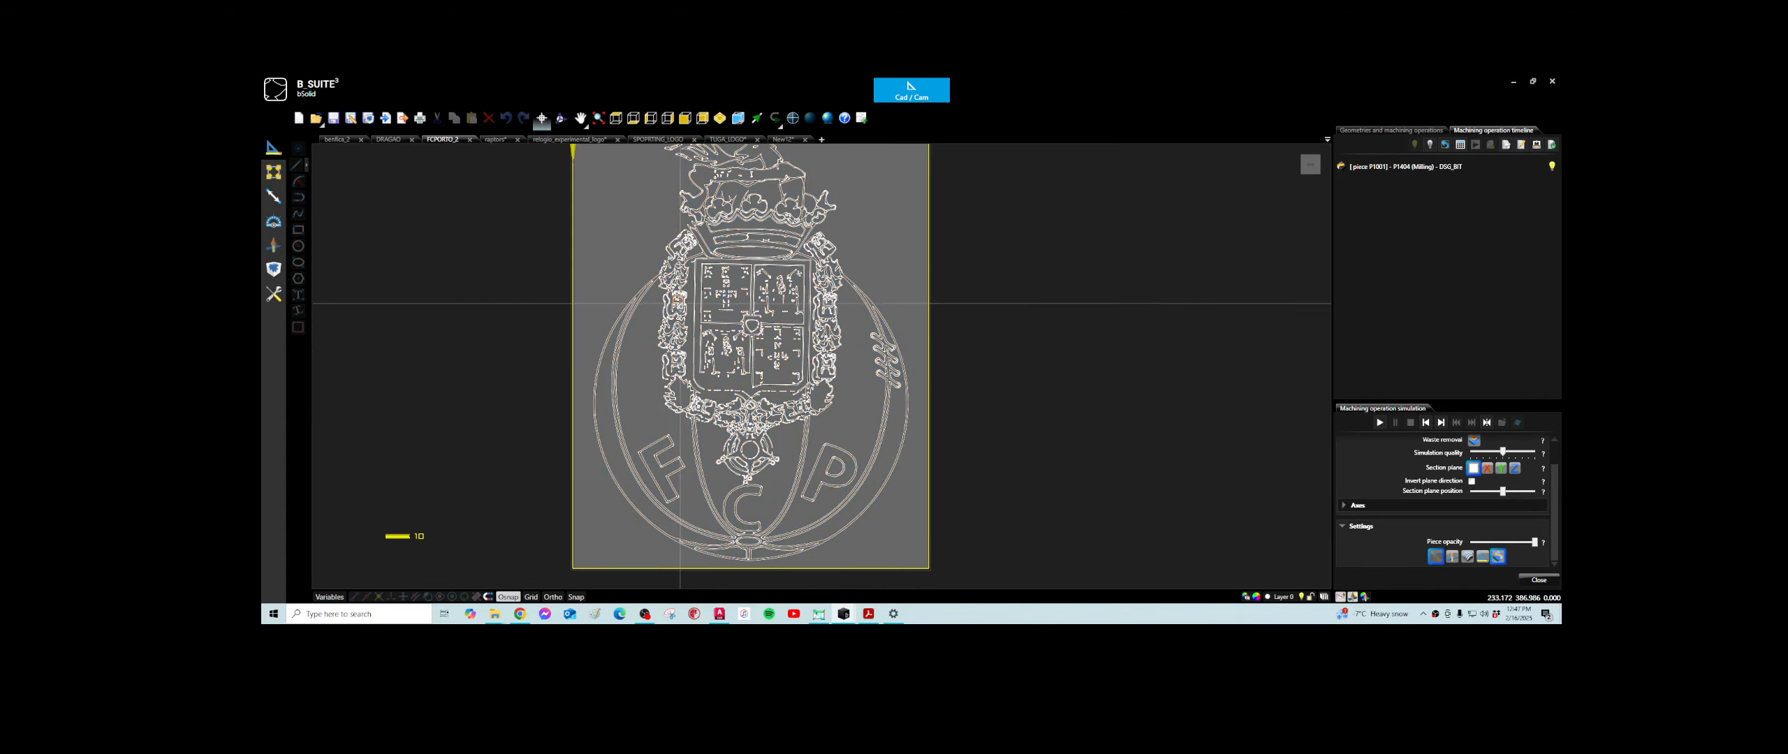
middle_click_drag(744, 245, 751, 364)
scroll(757, 290, "up", 2)
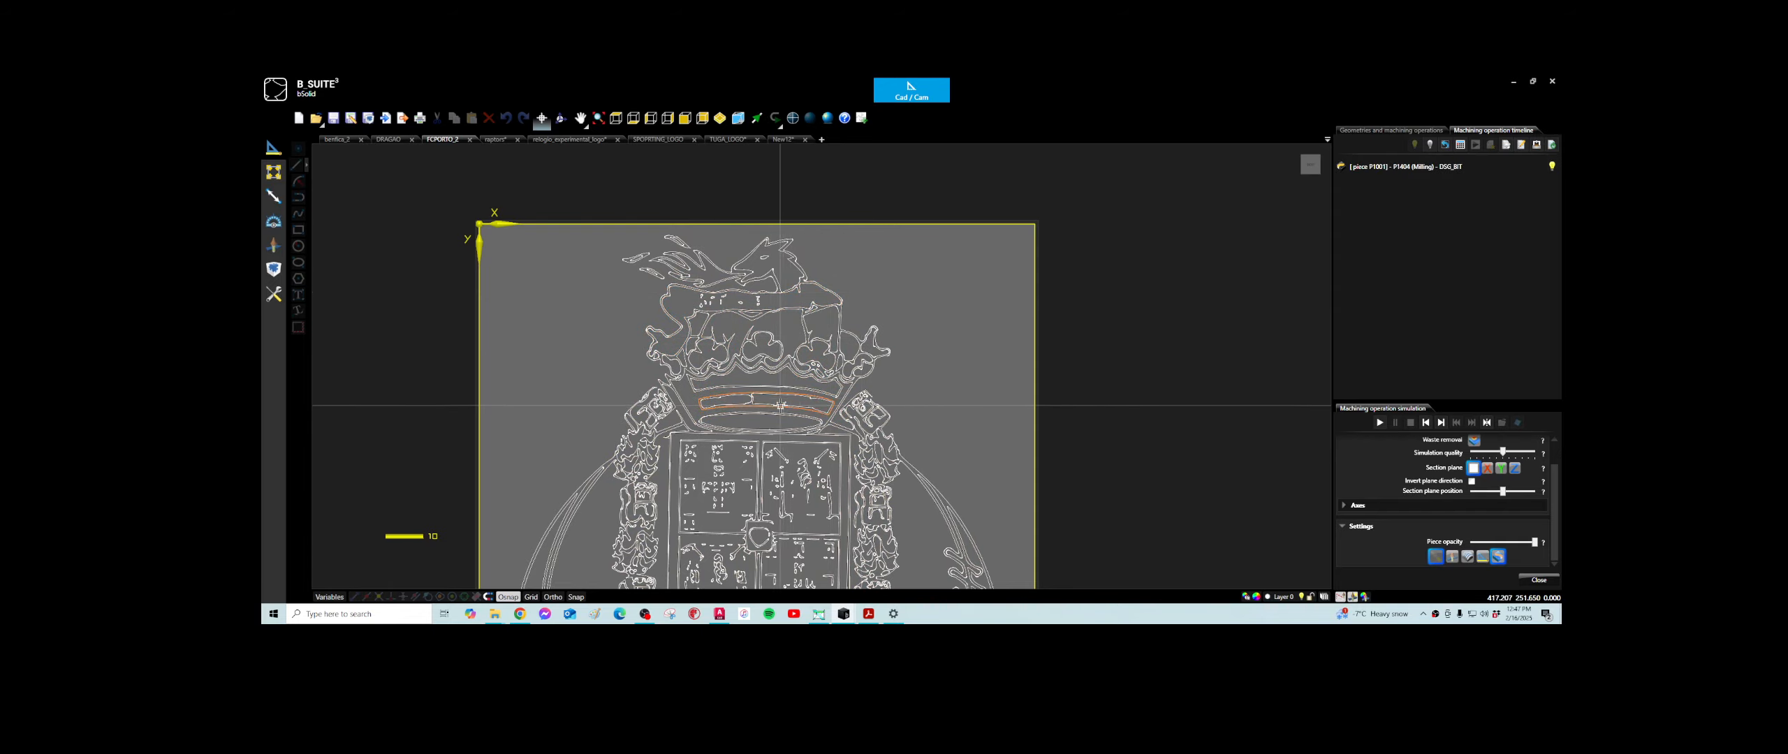
scroll(780, 405, "down", 5)
left_click(753, 507)
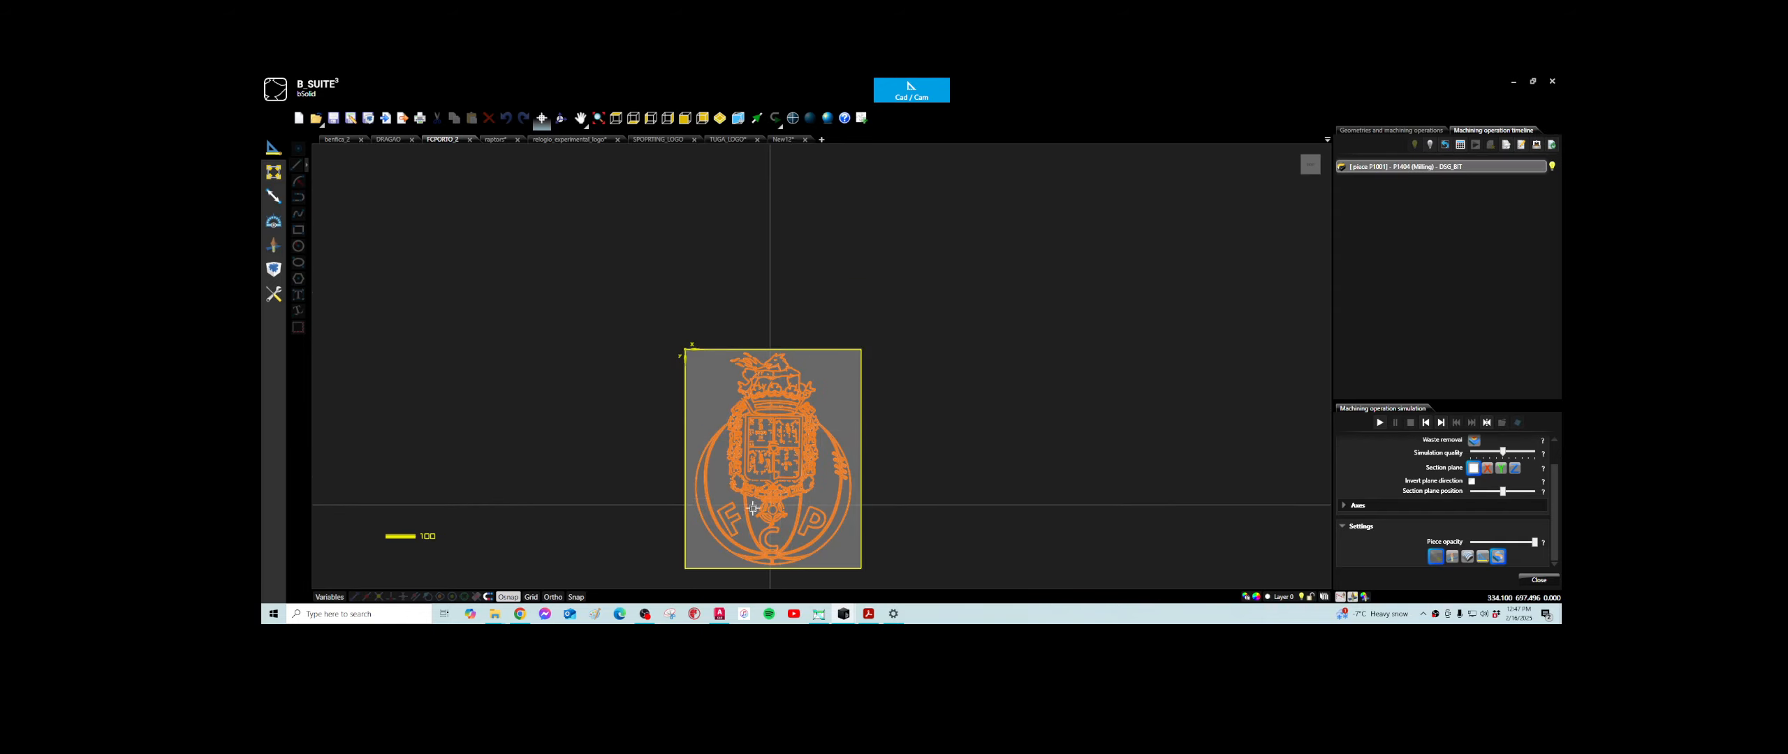
key("Escape")
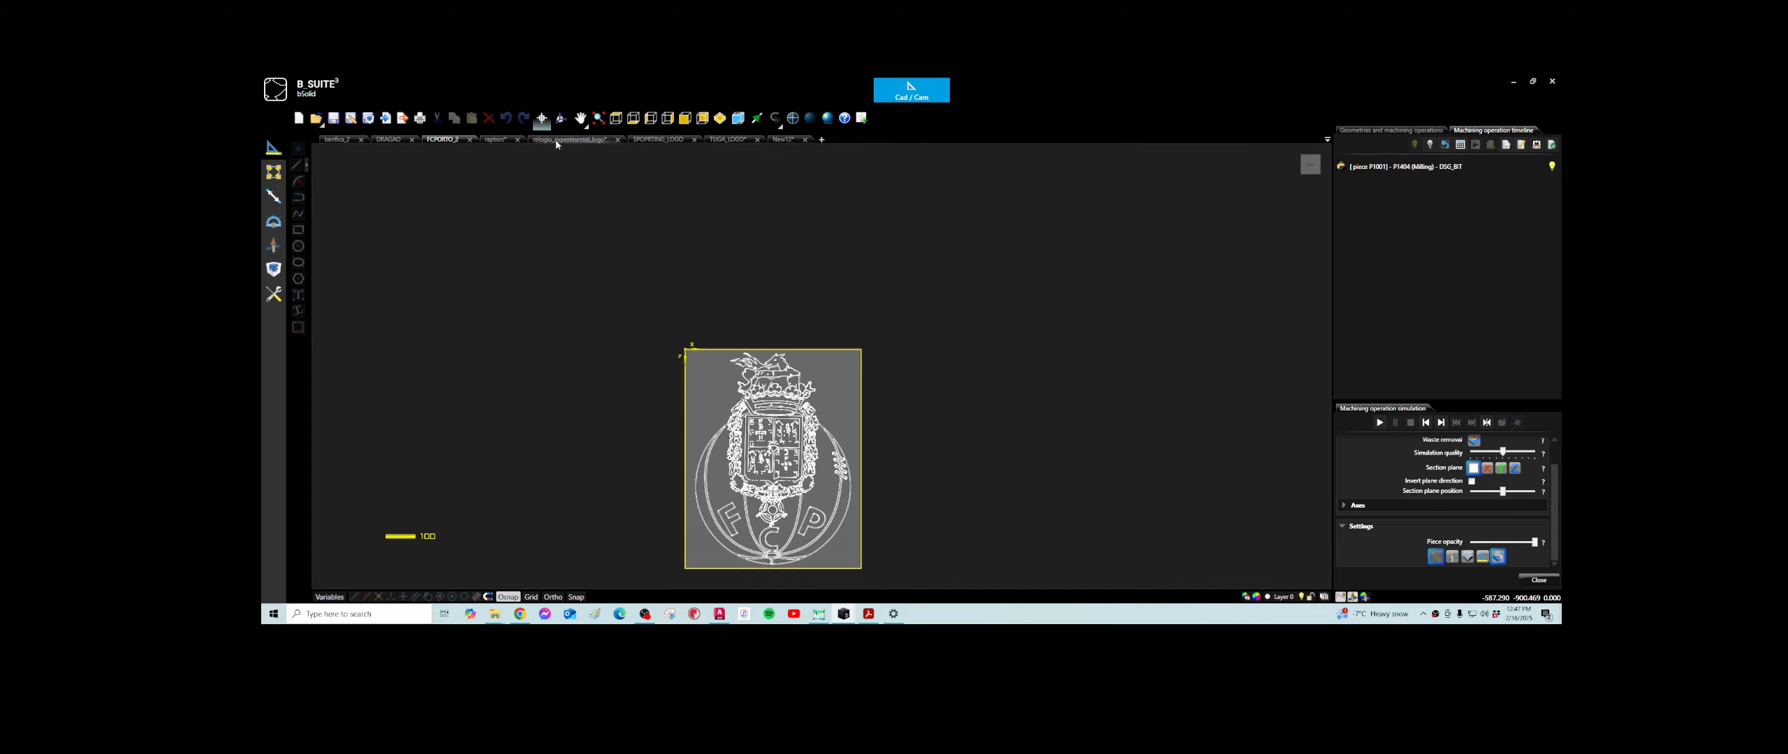
- Open the raptors project and scale the whole logo up from a point near its foot until it fills most of the panel's height
left_click(497, 140)
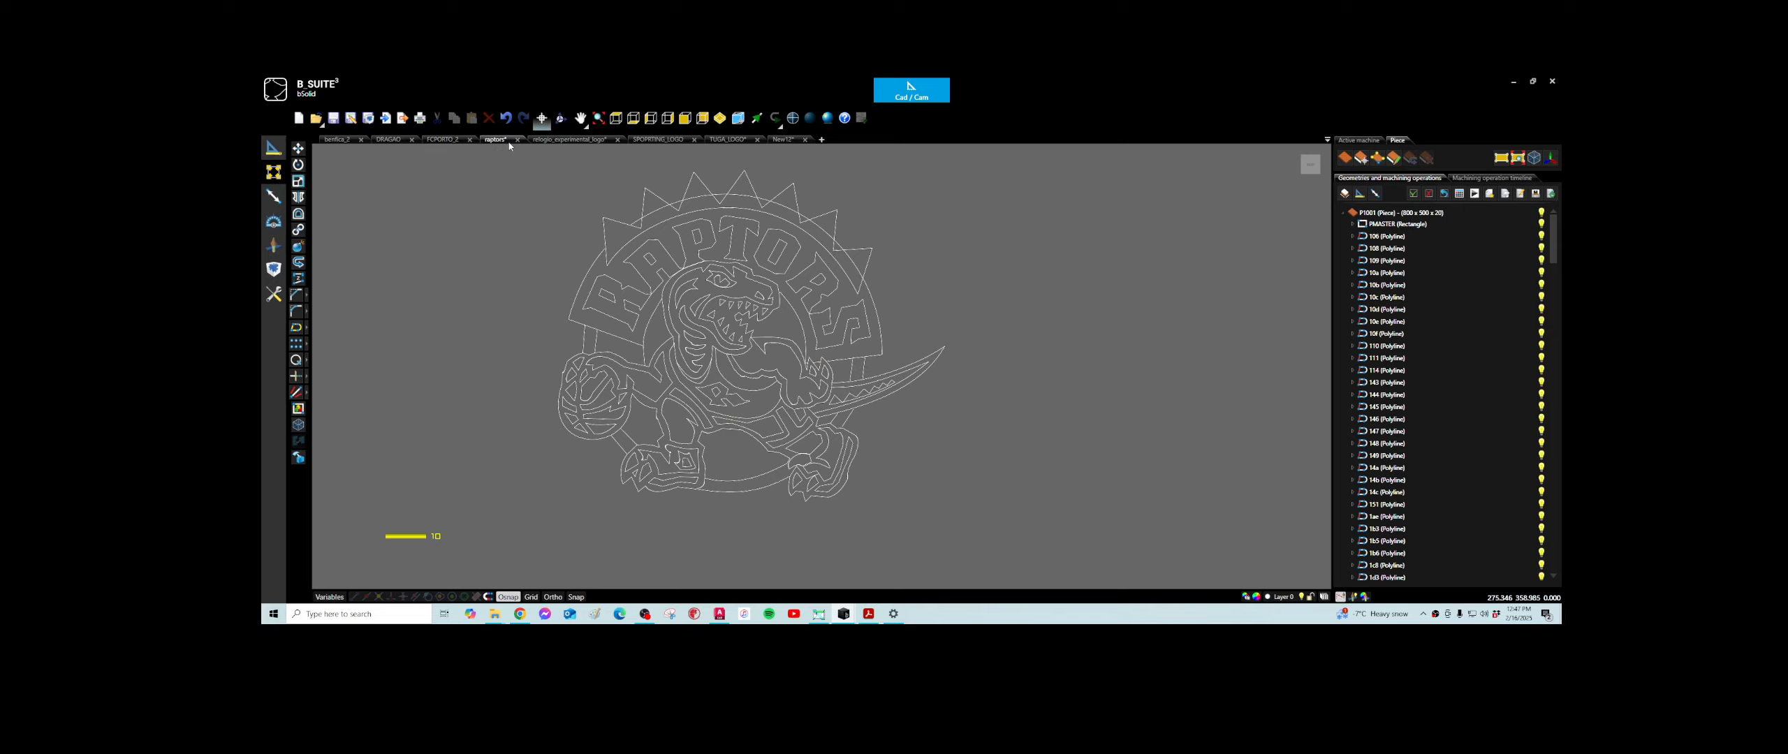
scroll(536, 219, "down", 3)
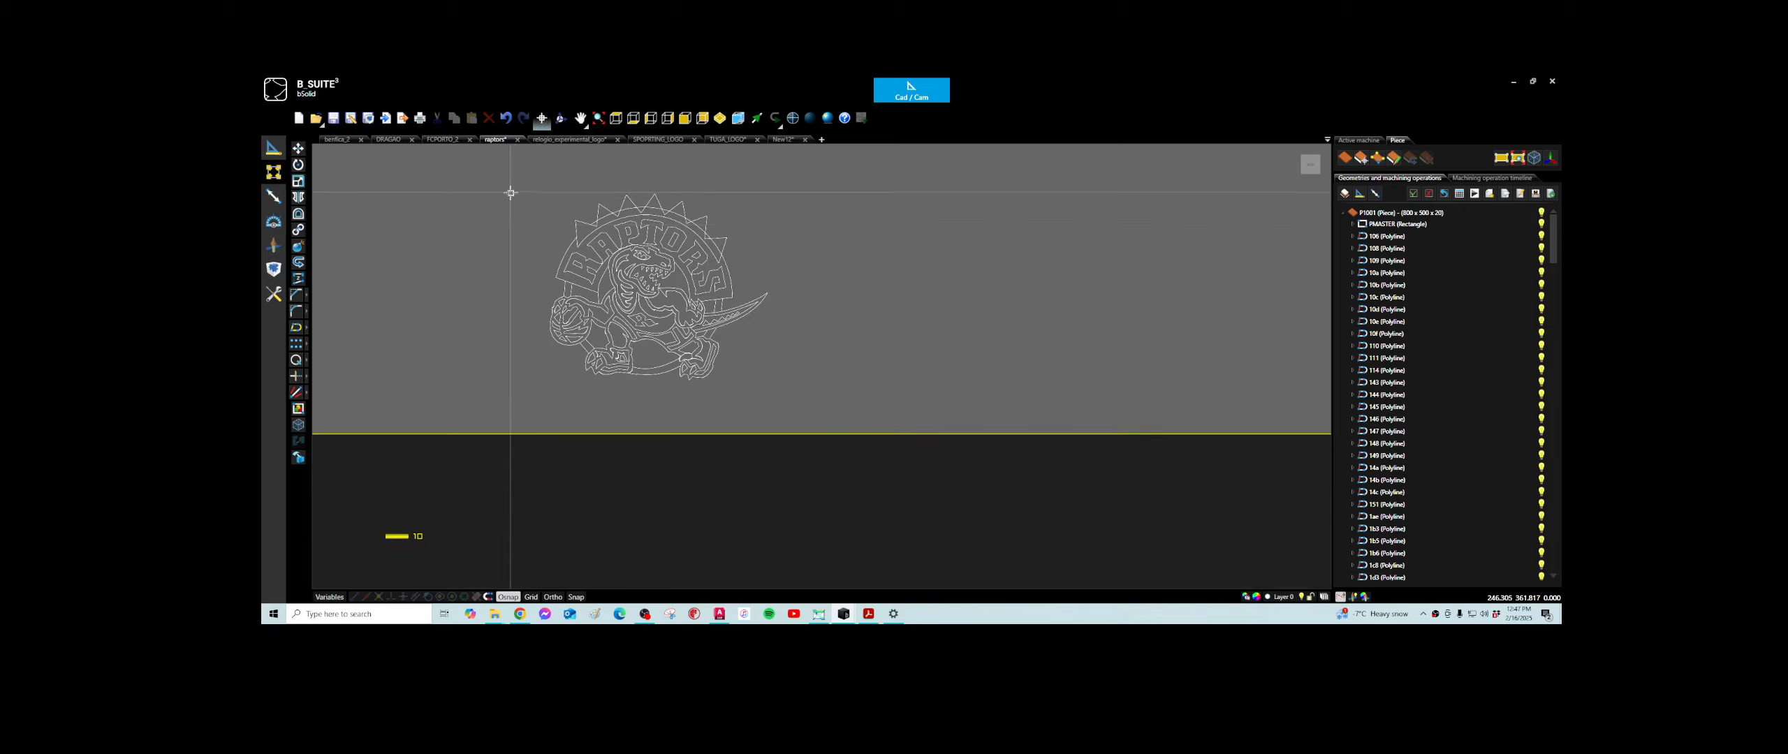
middle_click_drag(506, 187, 686, 280)
scroll(586, 285, "down", 3)
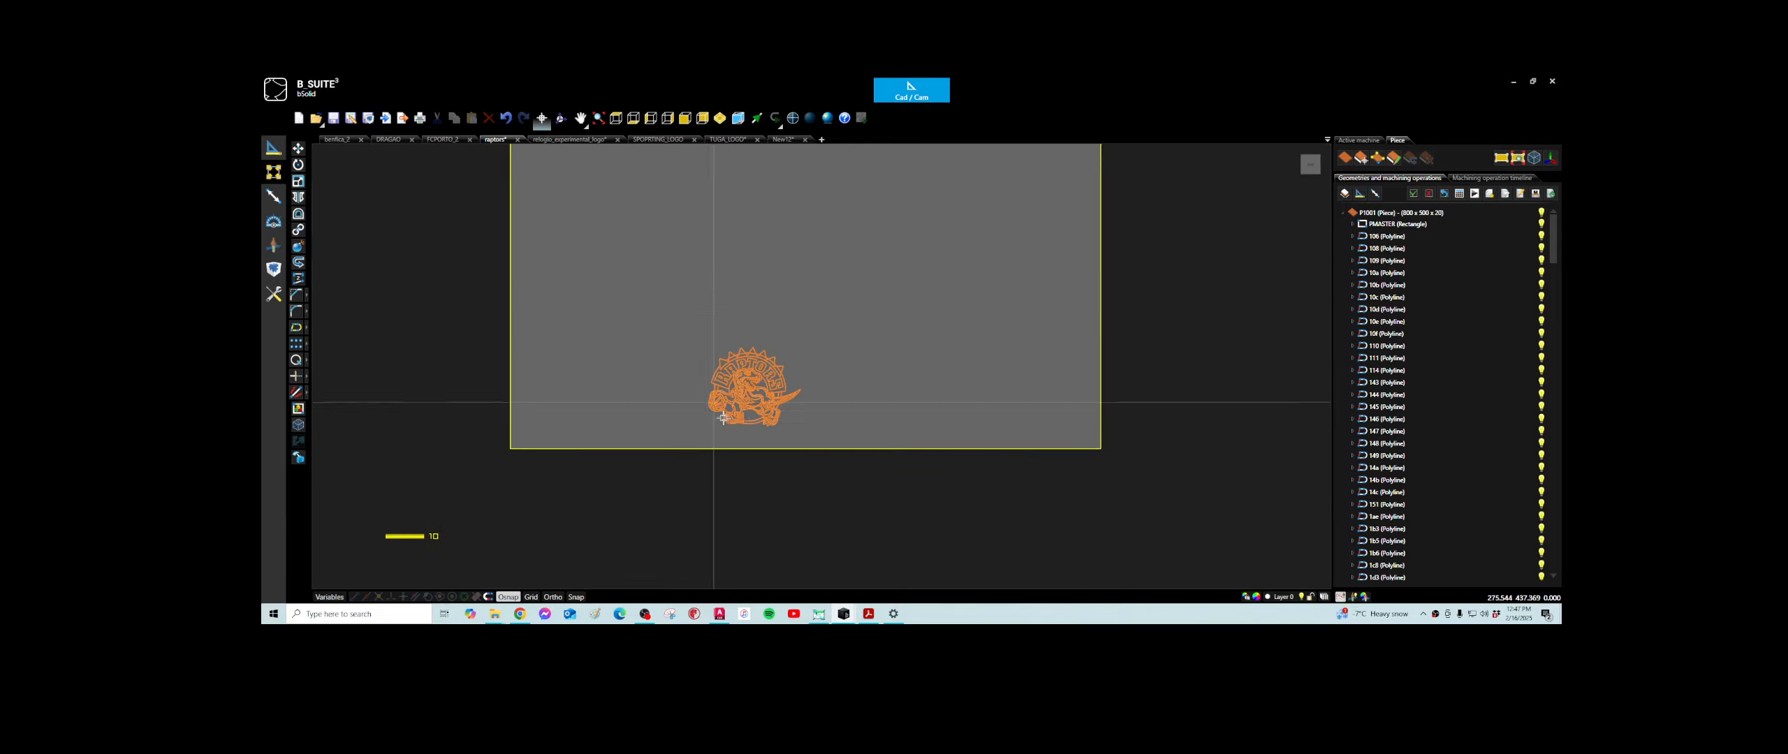
scroll(740, 403, "up", 5)
scroll(741, 403, "down", 5)
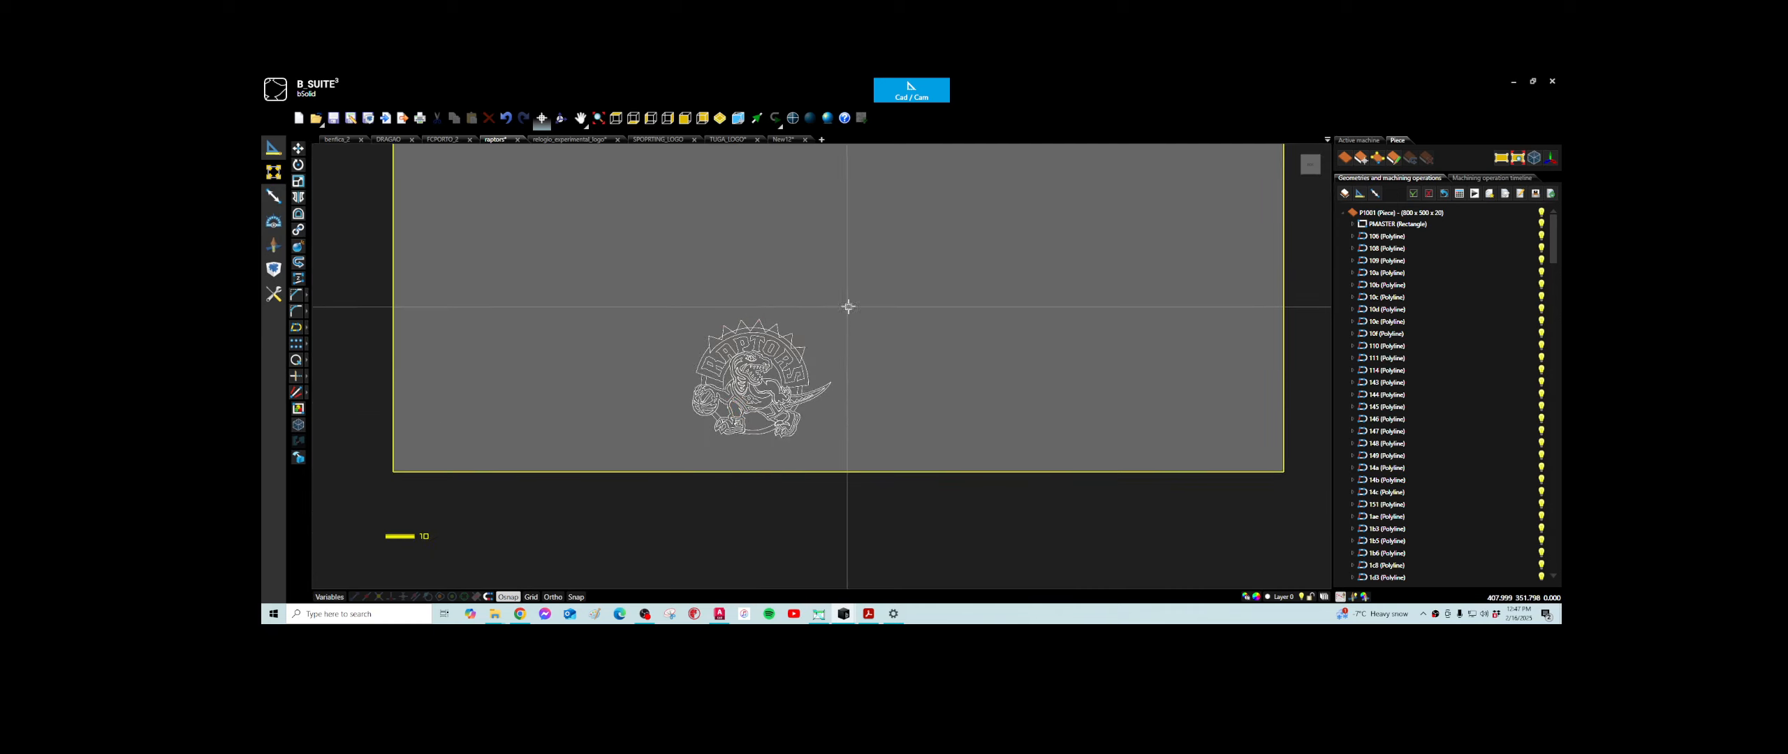
mouse_move(858, 300)
left_mouse_down()
mouse_move(756, 442)
mouse_move(645, 452)
left_mouse_up()
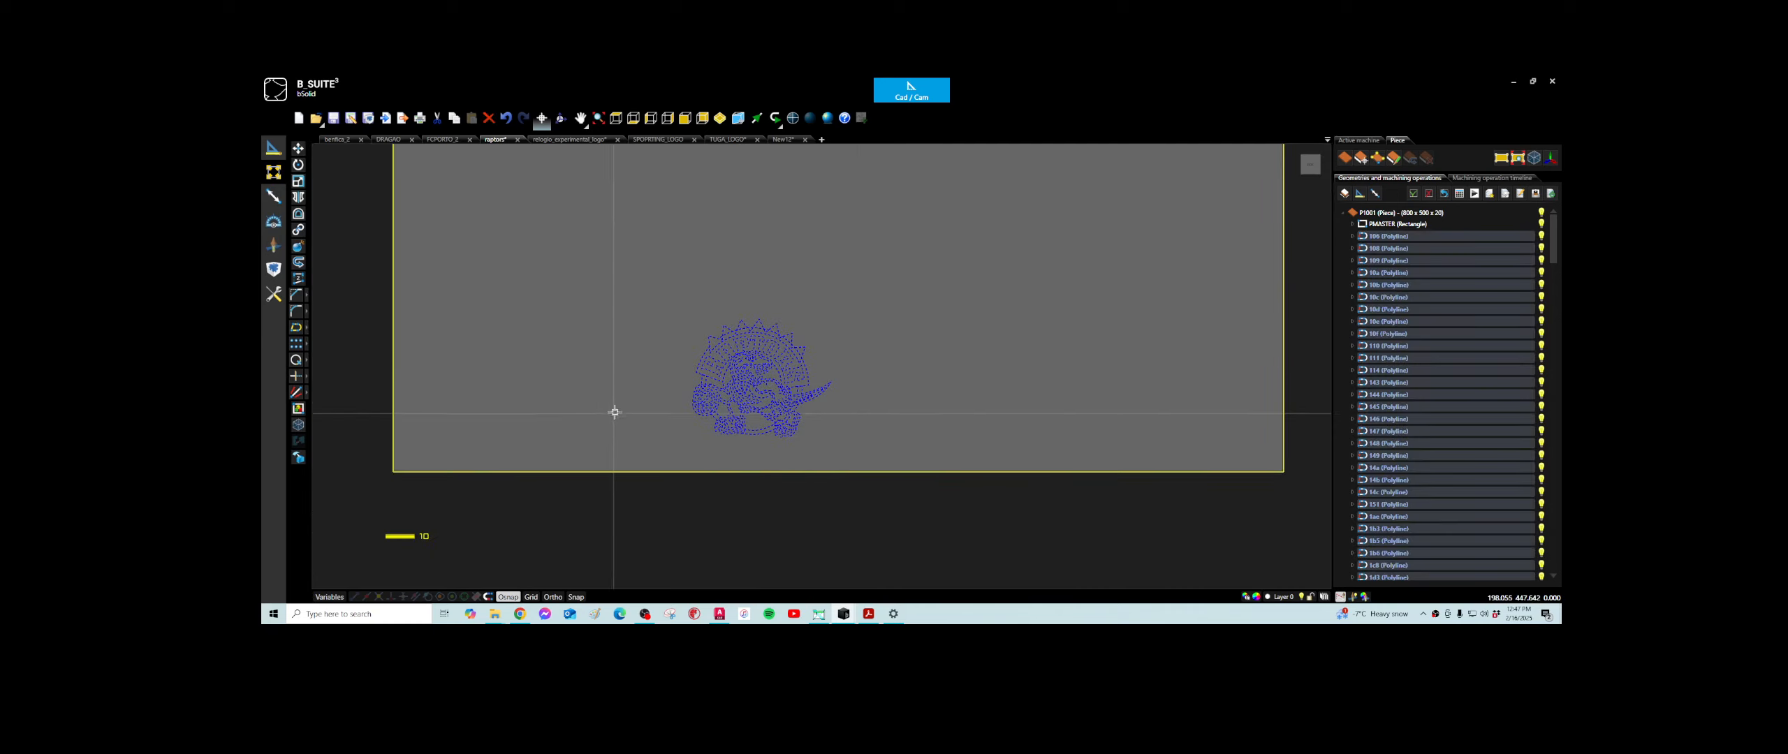
left_click(299, 180)
left_click(728, 433)
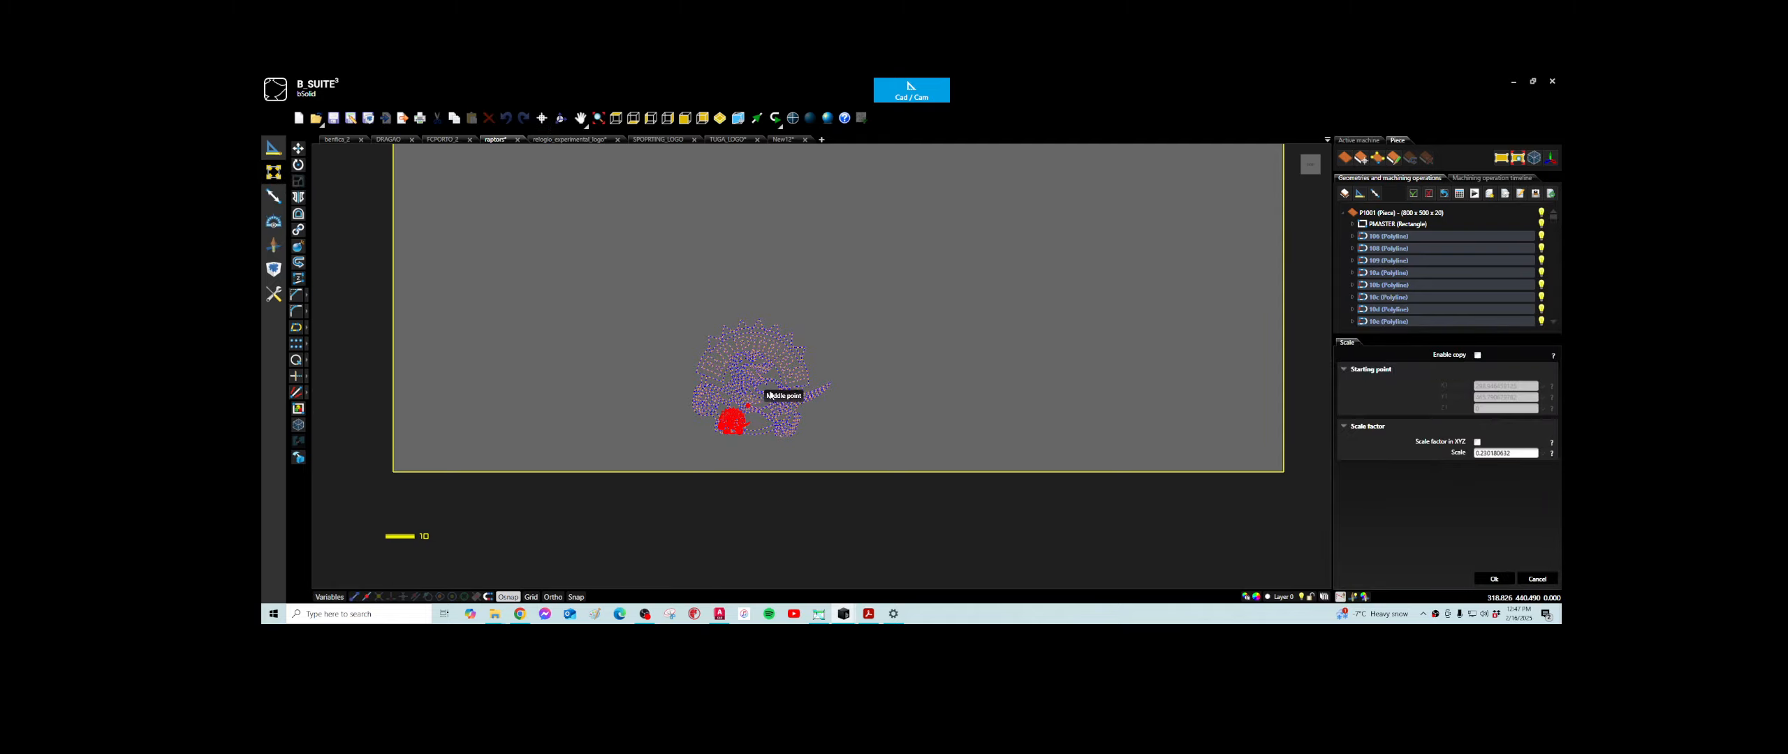
scroll(764, 390, "down", 4)
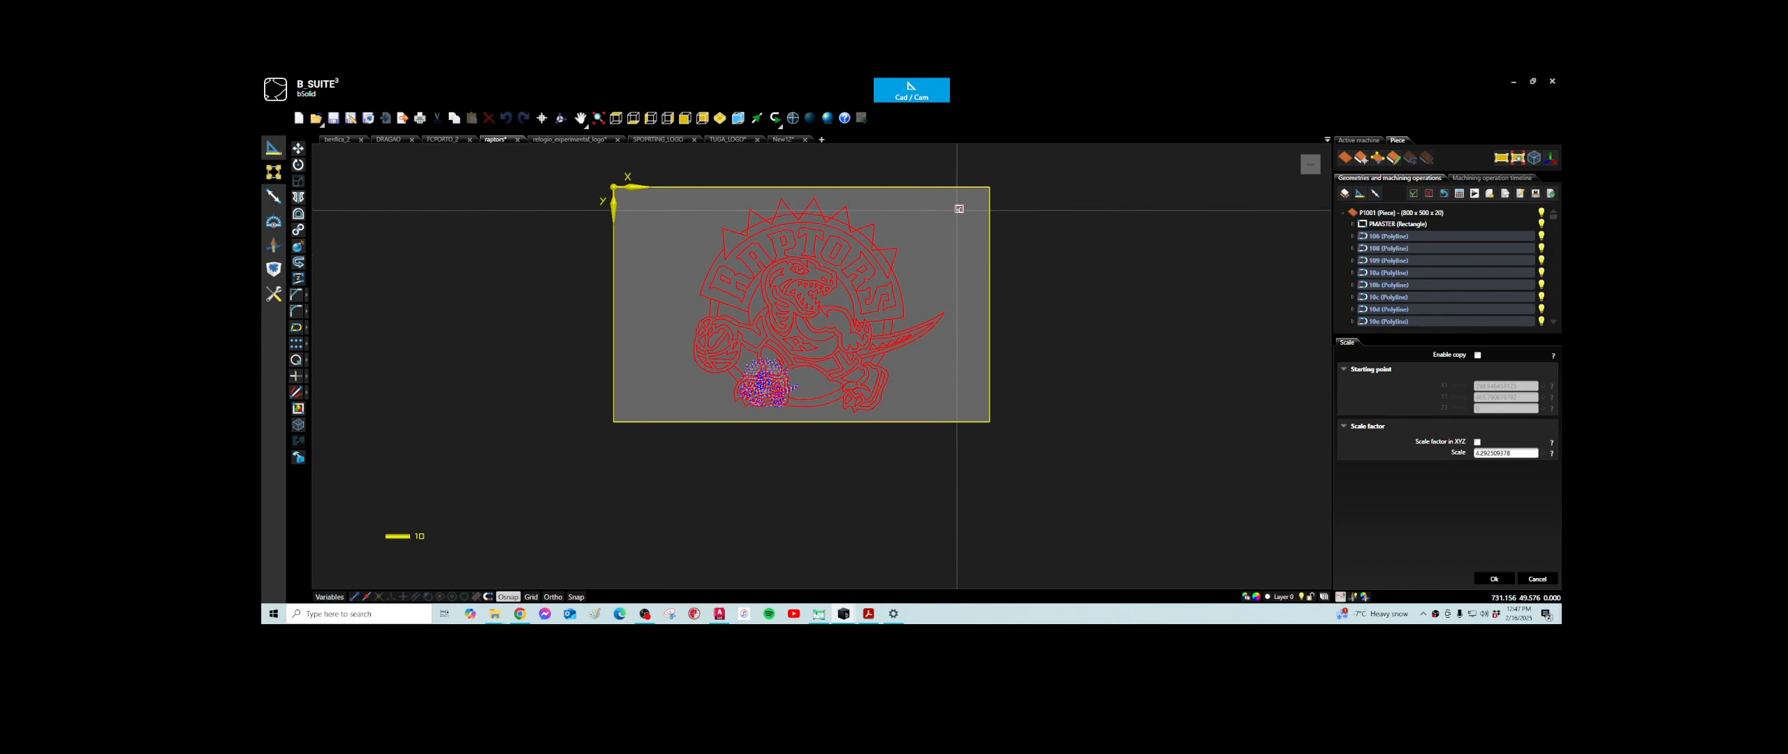
left_click(983, 362)
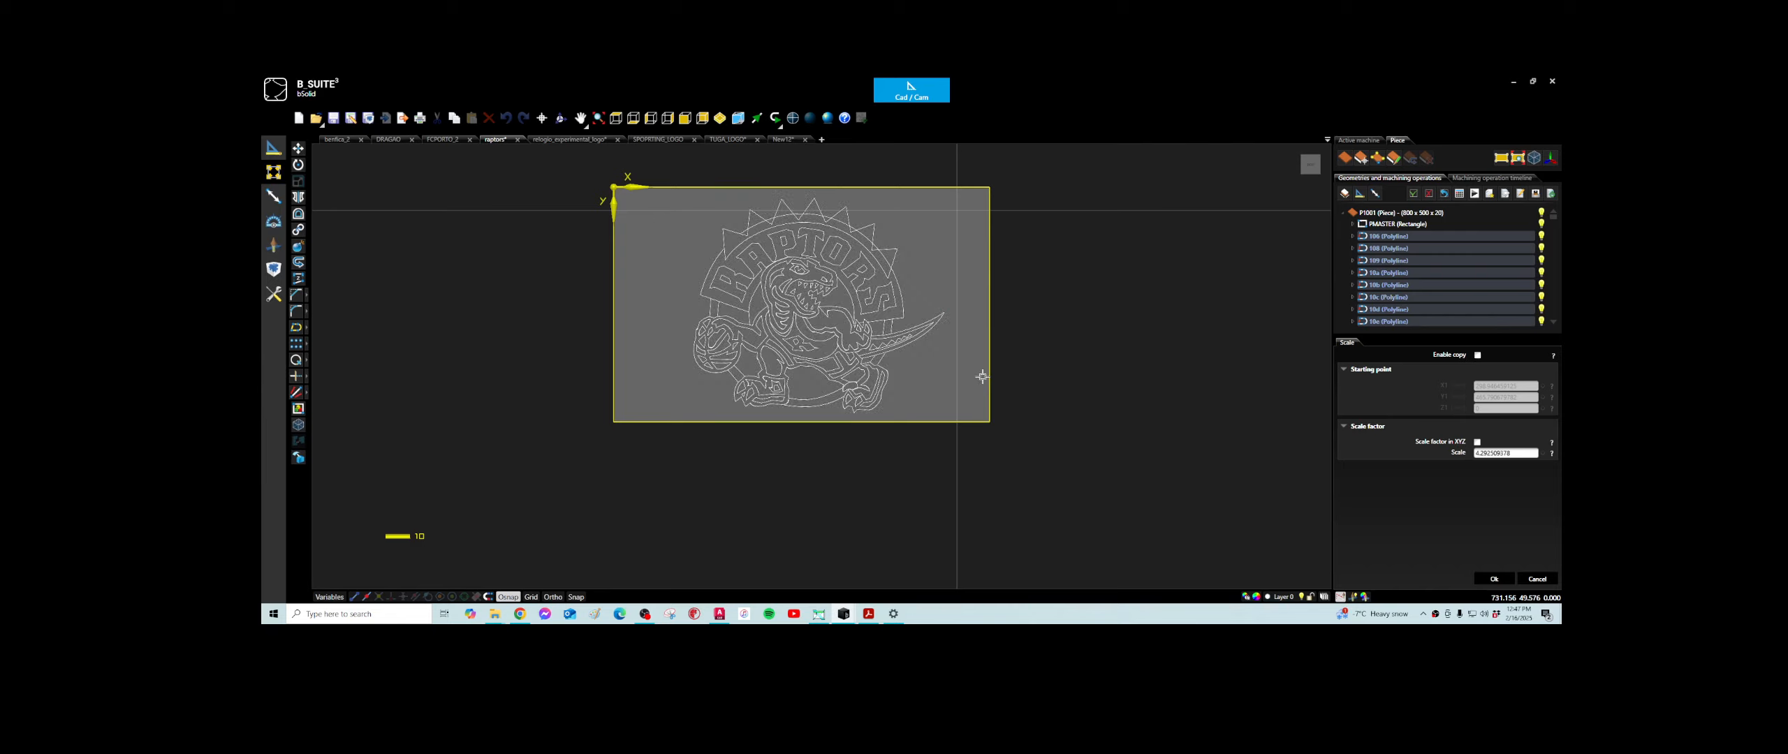
scroll(805, 296, "up", 2)
scroll(806, 296, "down", 1)
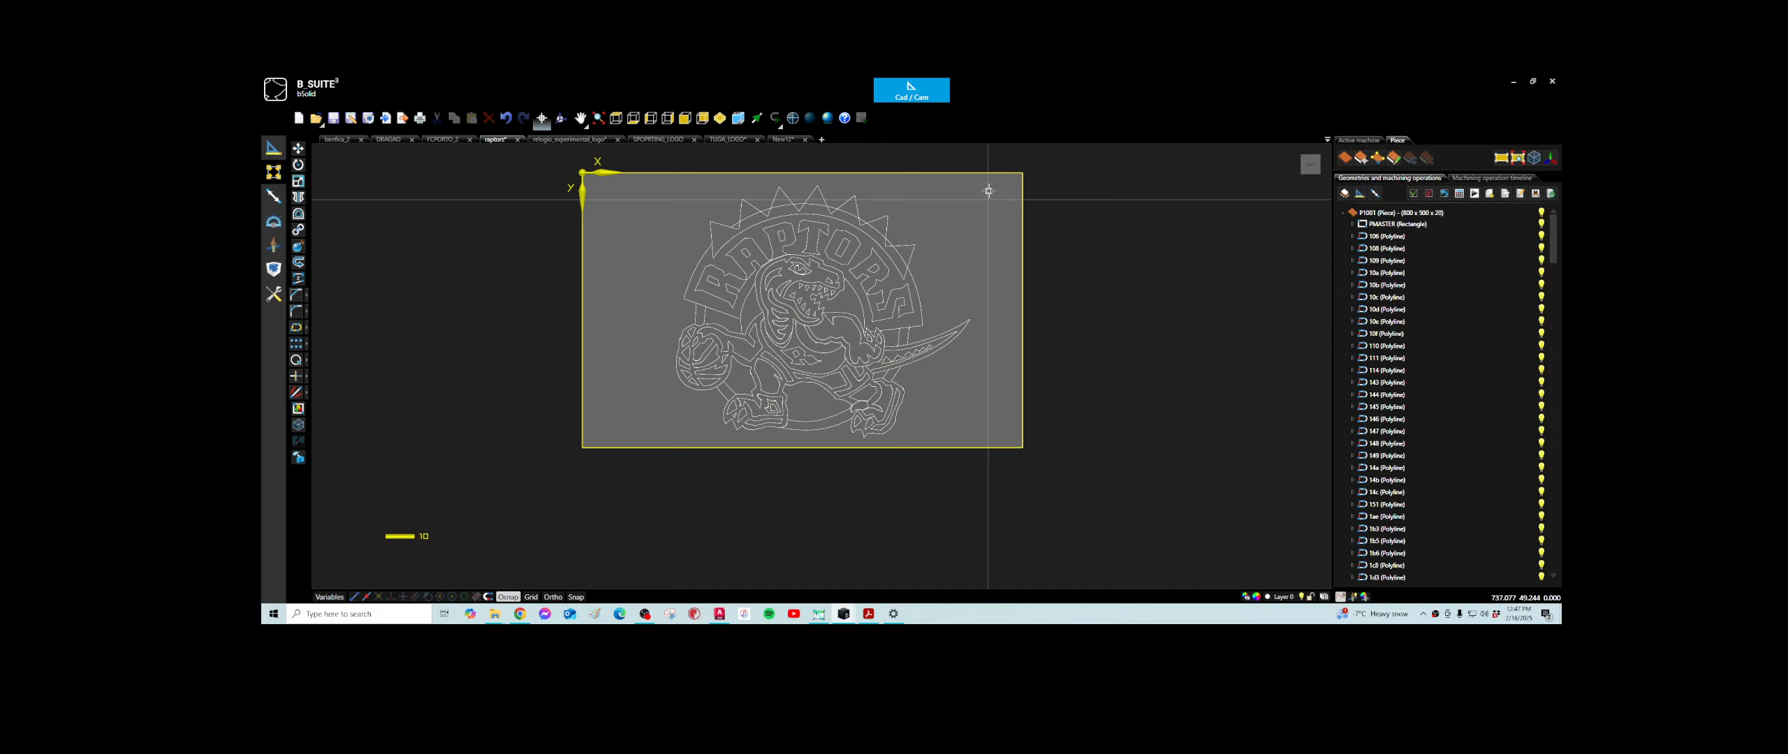
- Examine the scaled Raptors logo's polylines, including the chest, the tail and the basketball
key("ctrl+a")
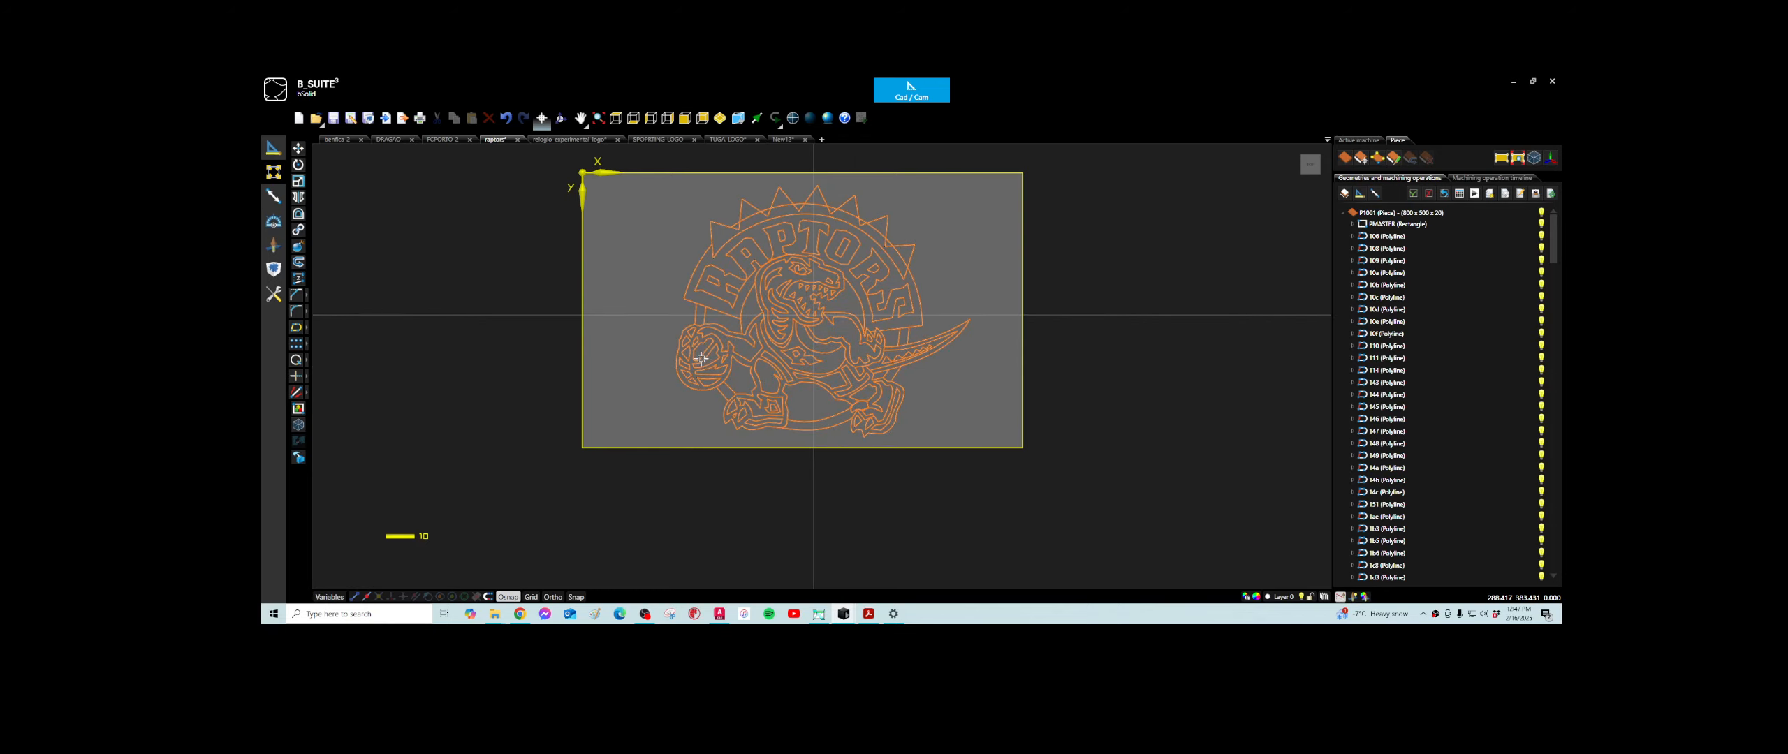
scroll(765, 339, "up", 2)
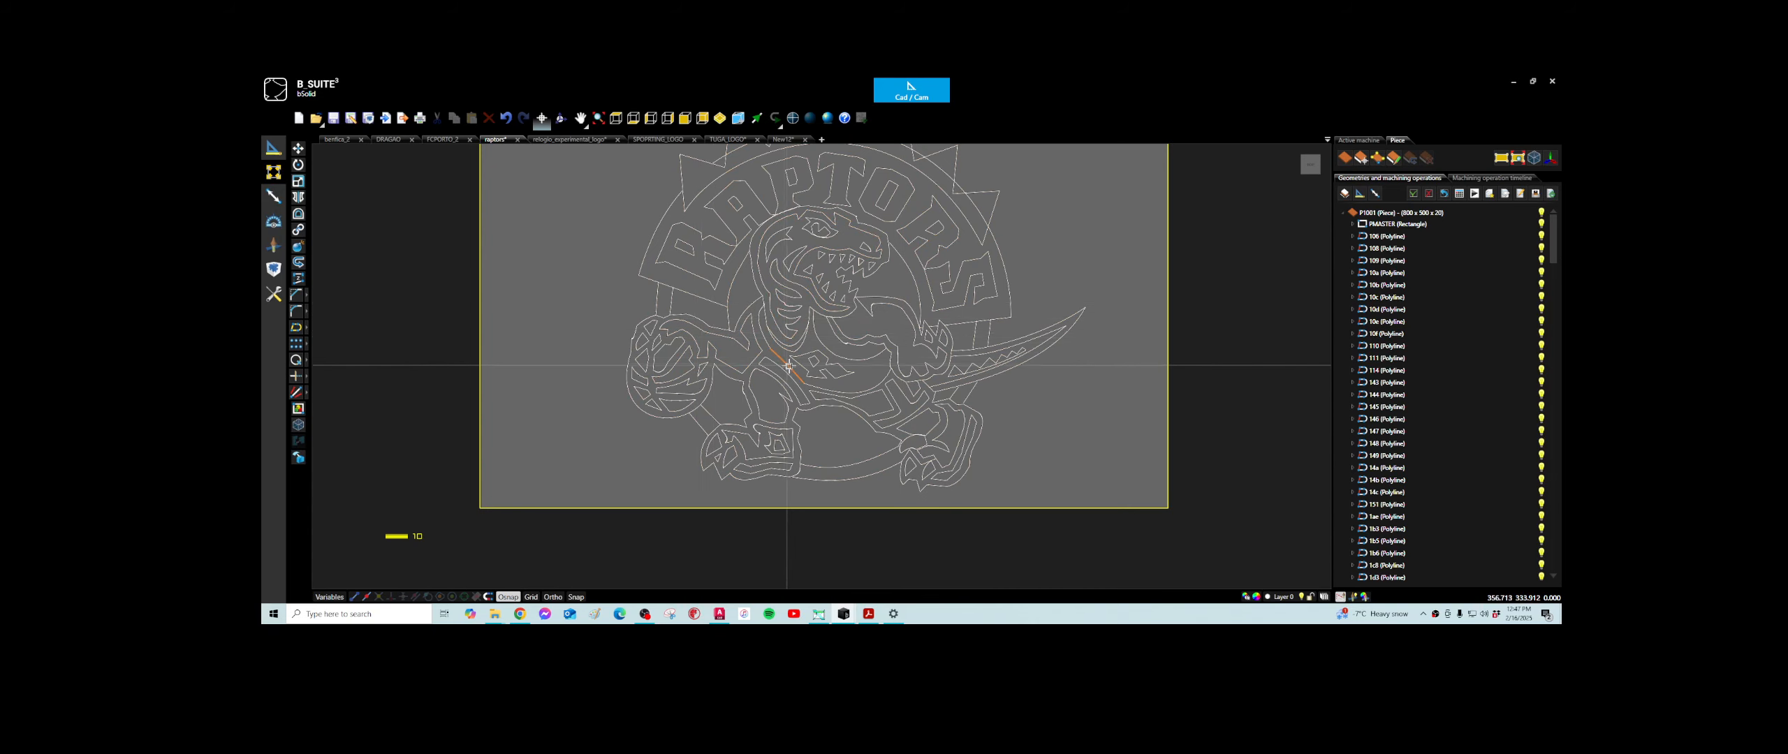
scroll(788, 366, "down", 1)
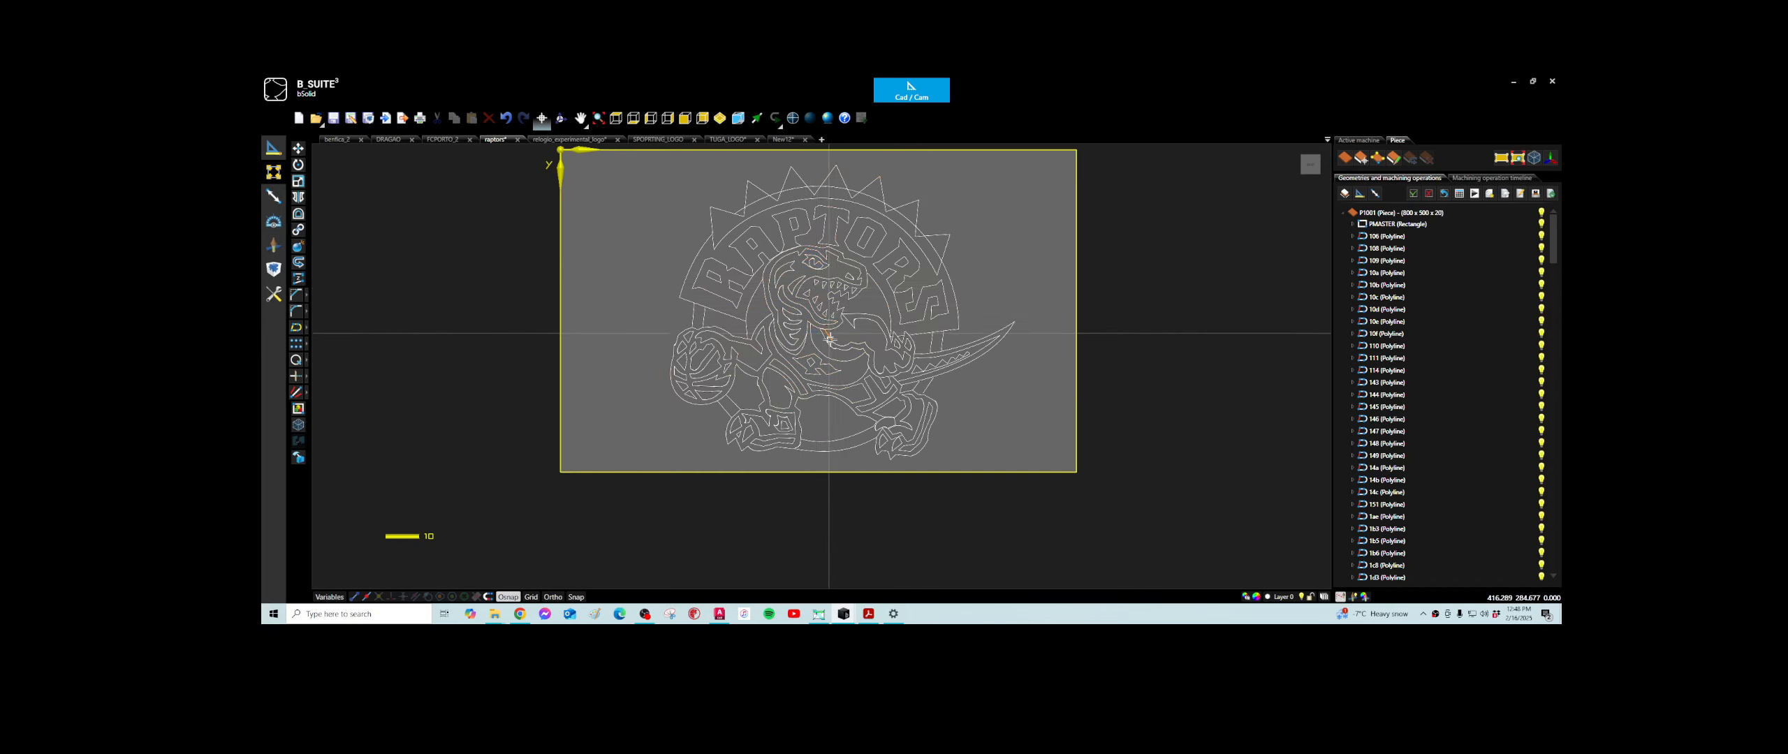
scroll(904, 376, "up", 6)
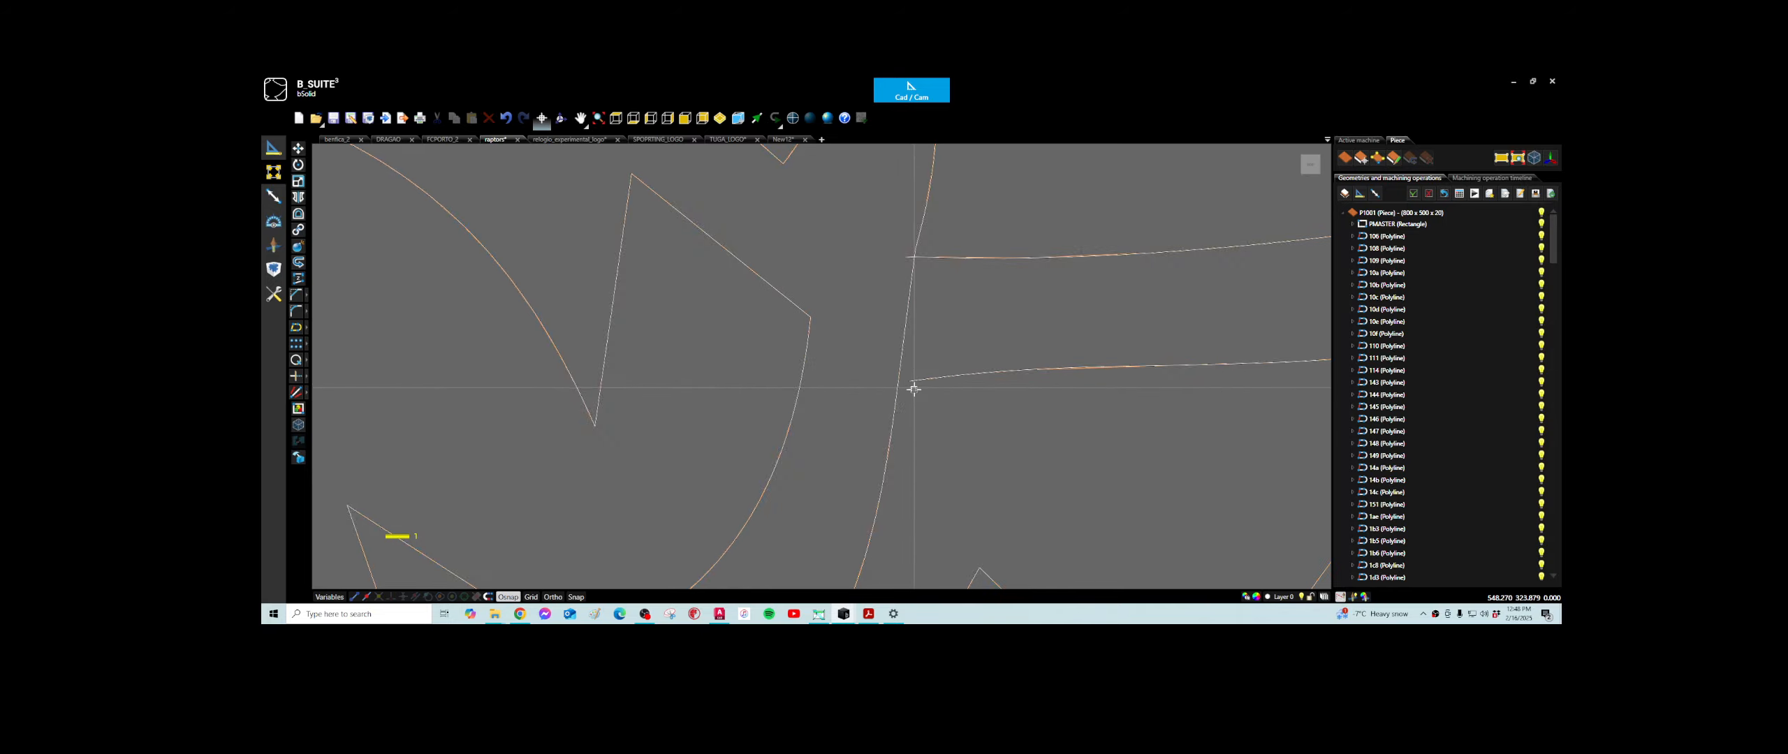
scroll(914, 389, "down", 6)
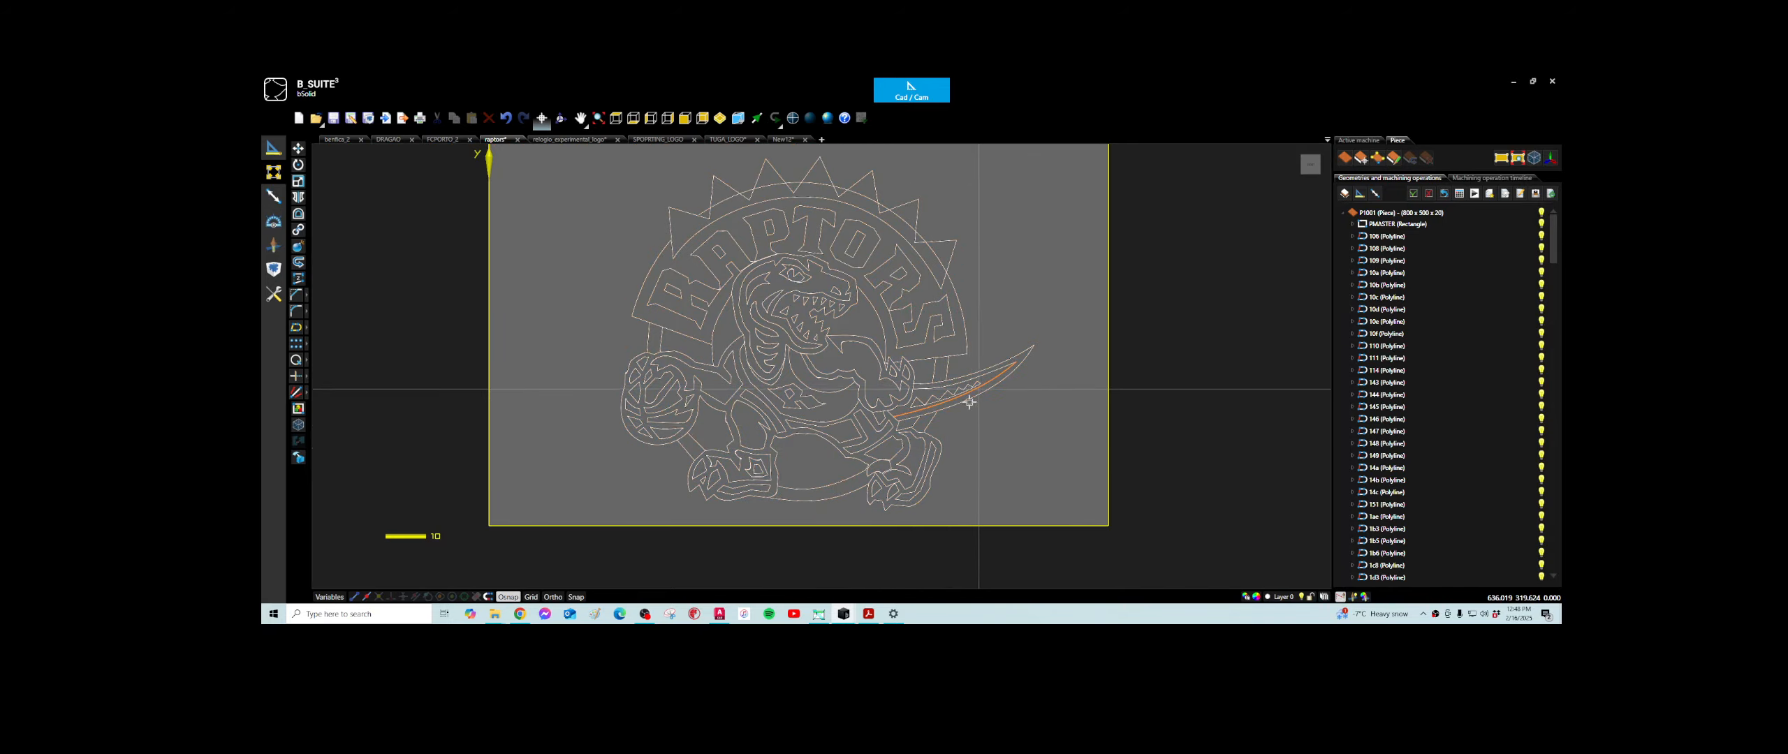
scroll(665, 433, "up", 2)
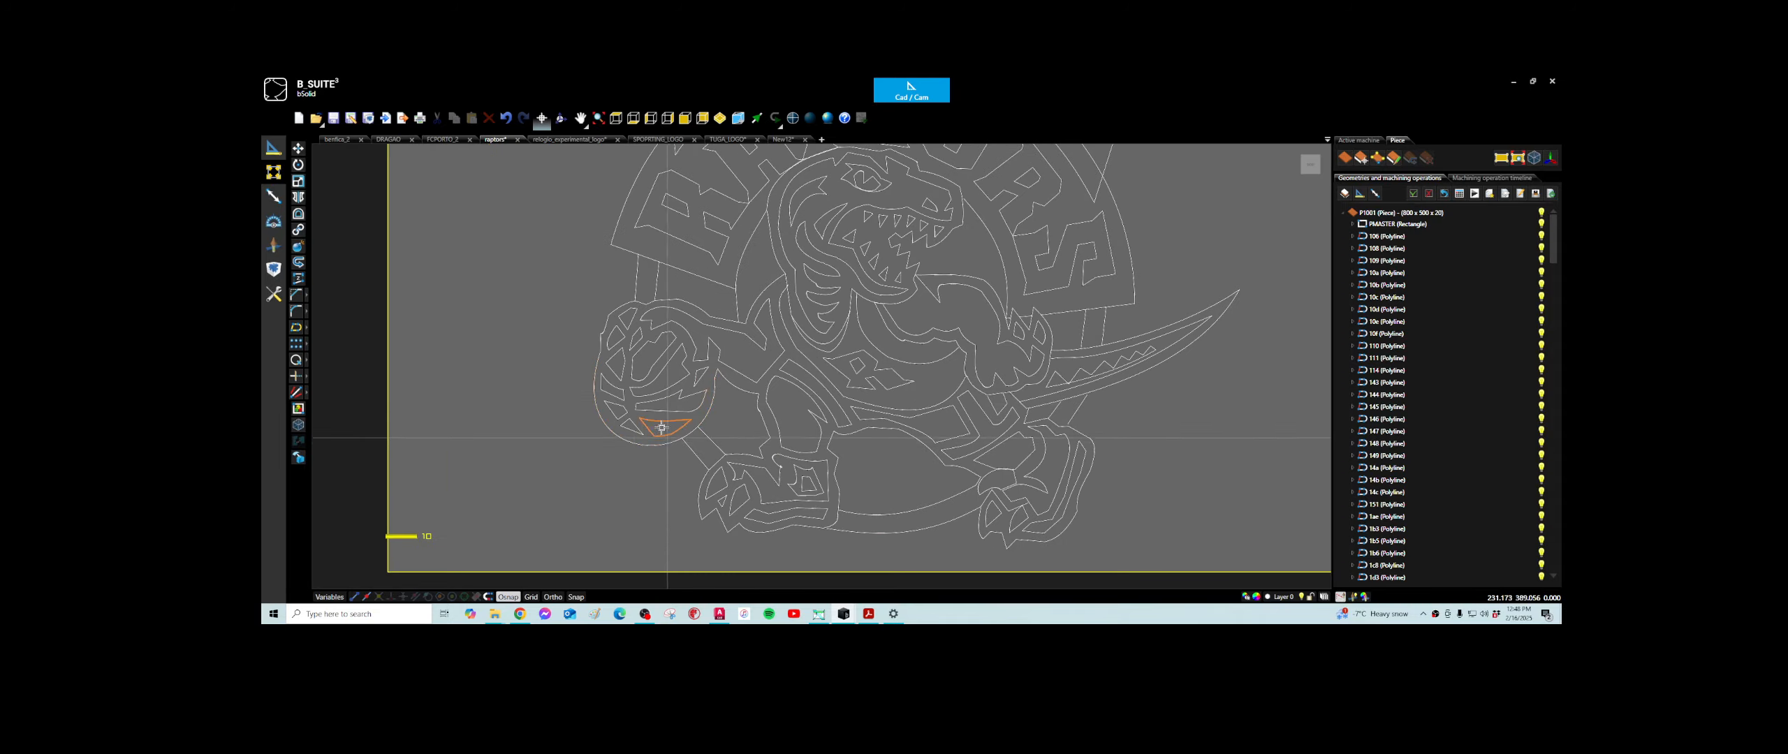
scroll(598, 326, "up", 4)
scroll(758, 411, "down", 8)
key("ctrl+a")
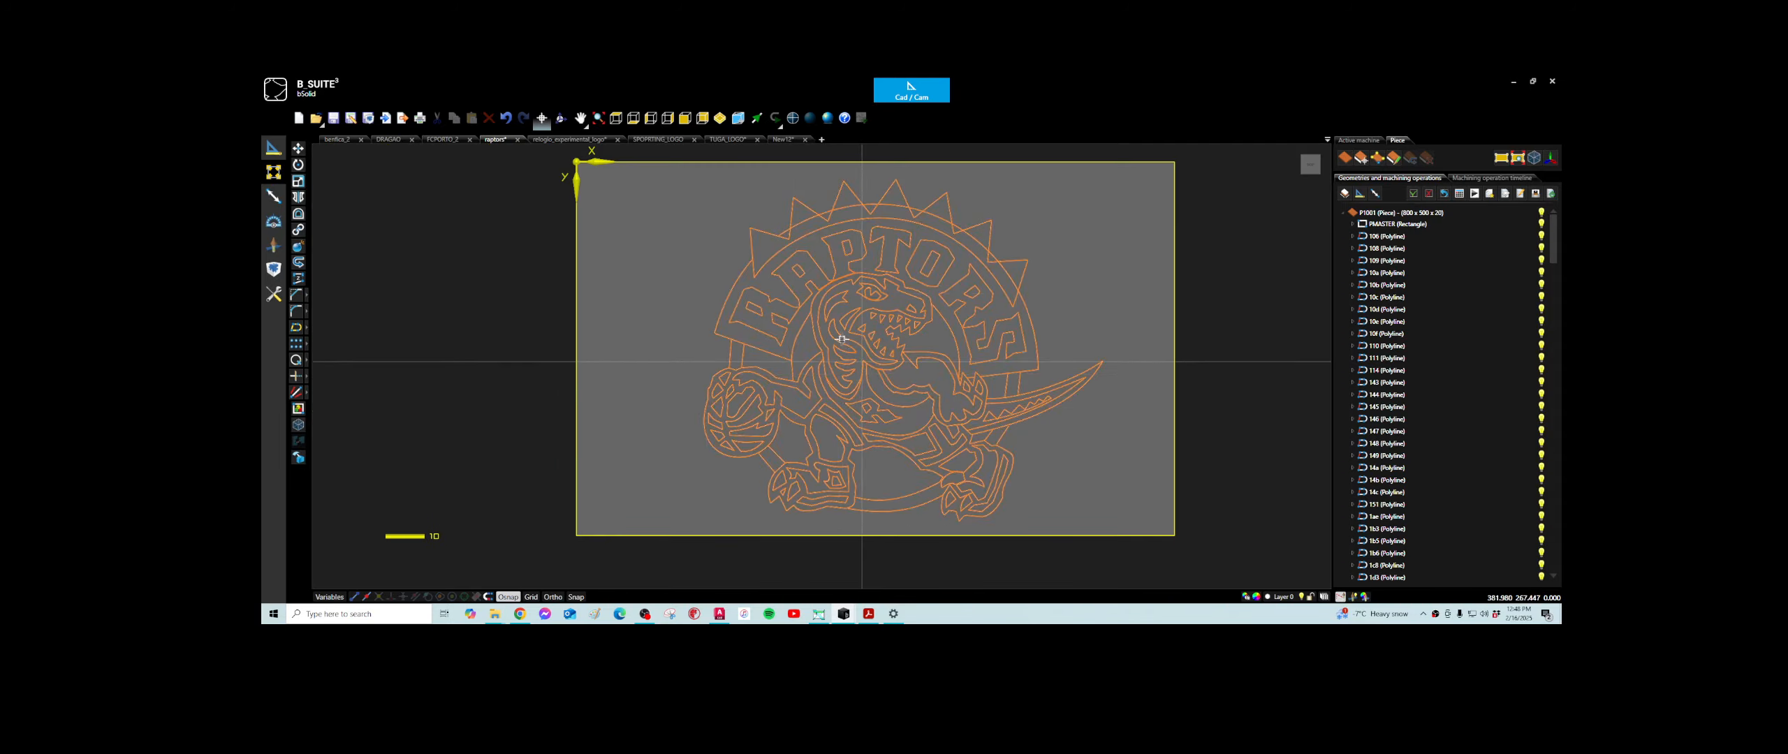
- Check how the complete Raptors logo sits within the panel outline
left_click(840, 329)
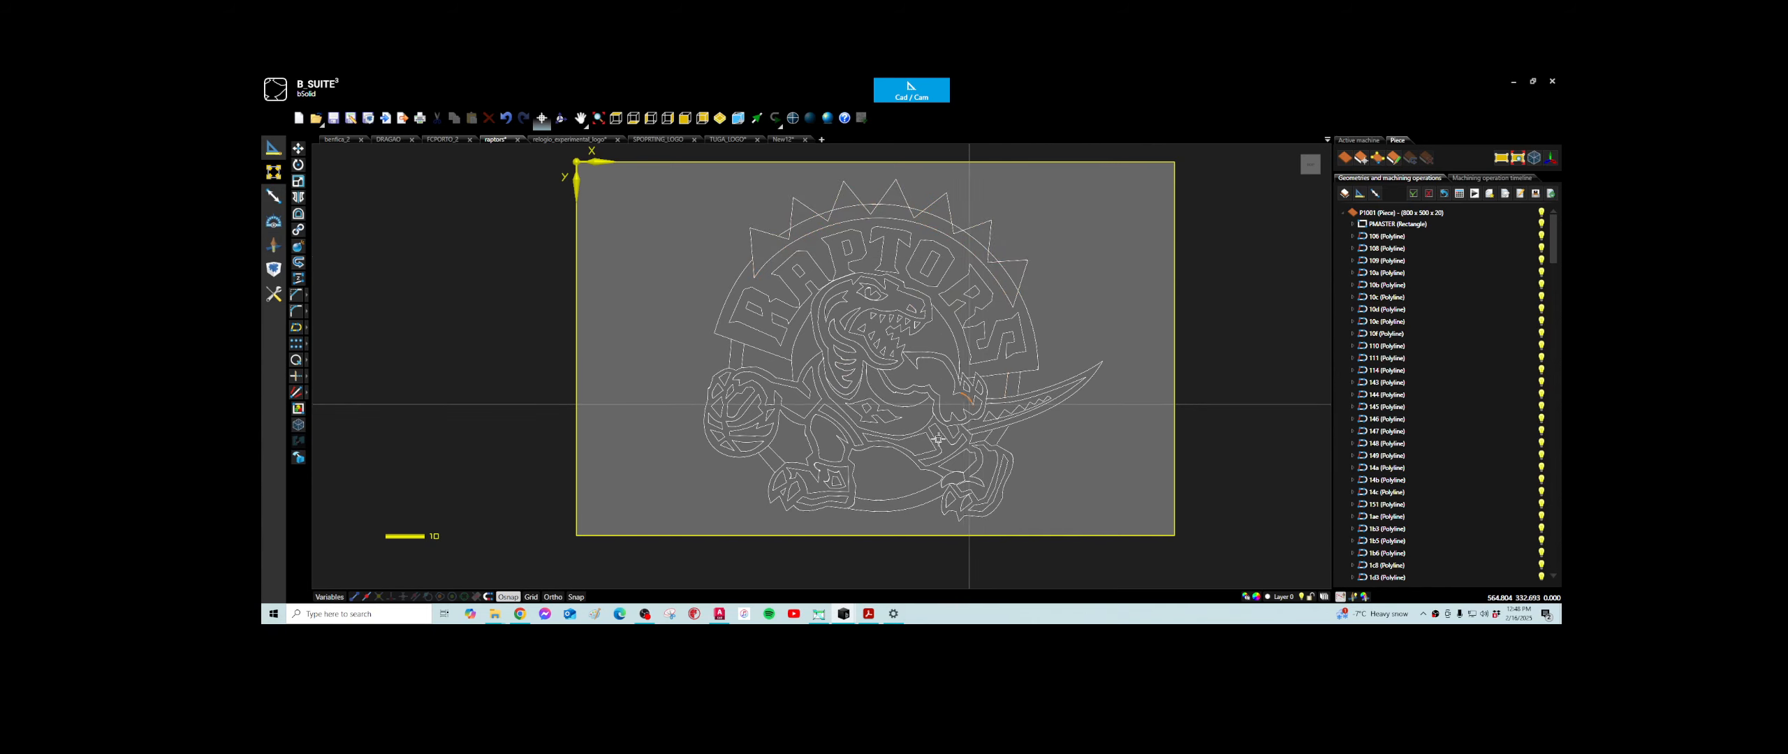
scroll(938, 438, "down", 3)
middle_click_drag(1044, 376, 877, 326)
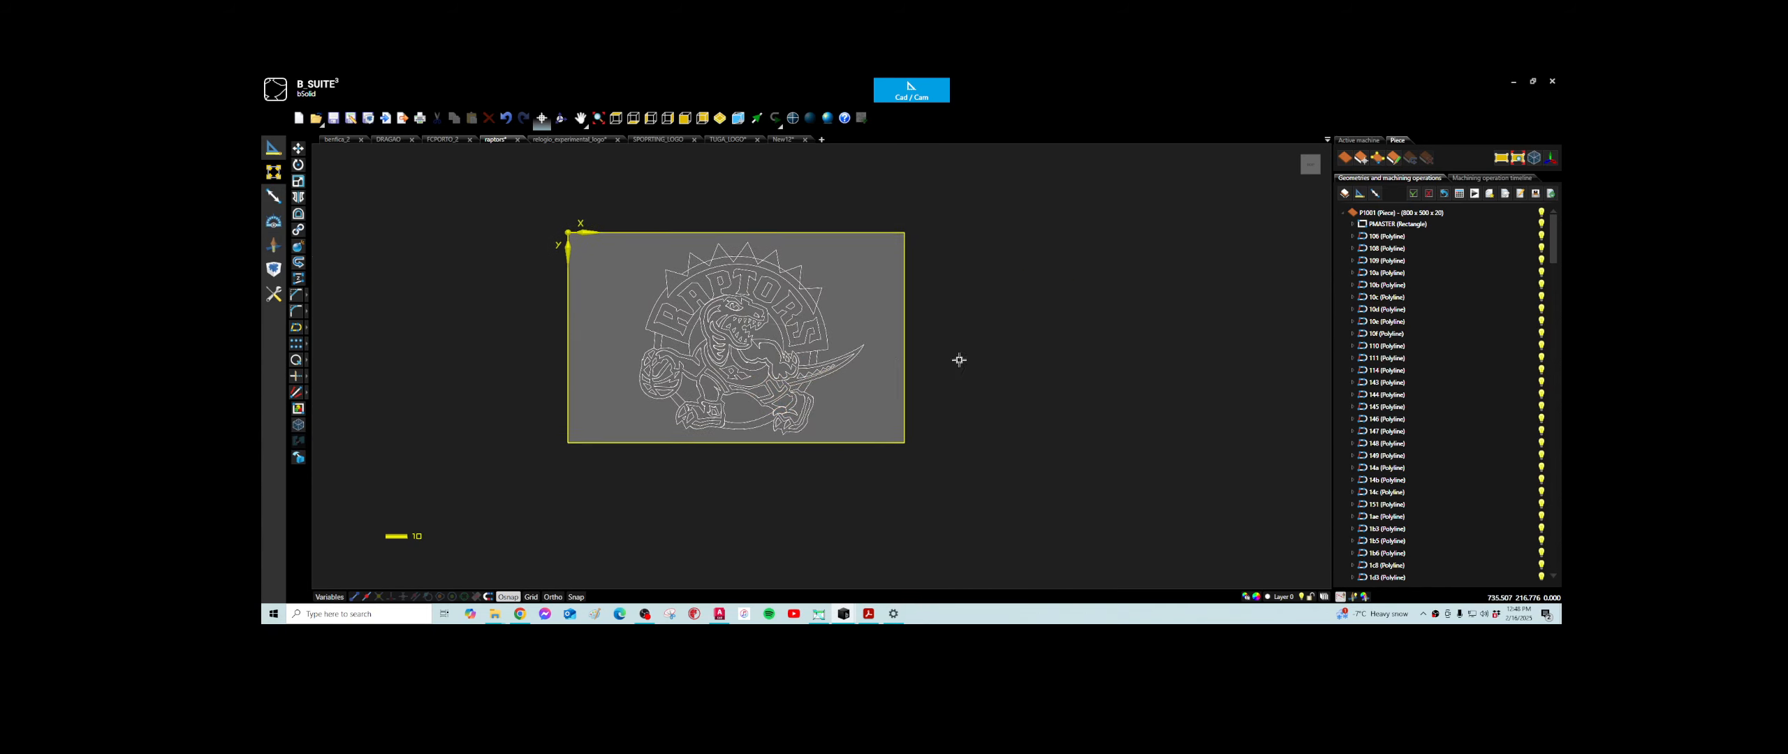
scroll(718, 326, "up", 1)
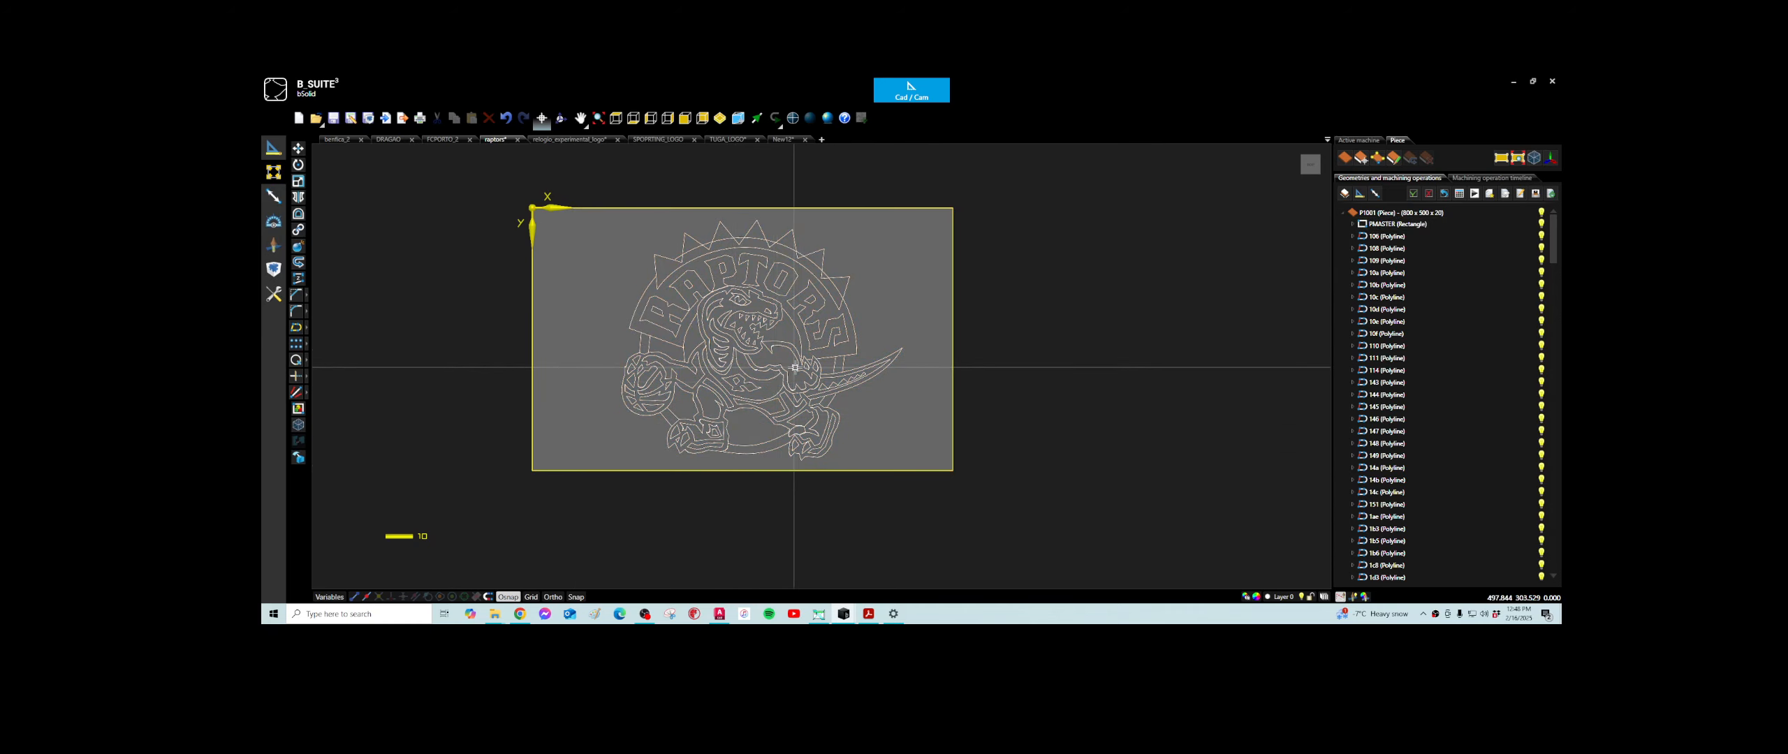
- Switch to the clock and Sporting crest project and examine the SCP lettering, the crest and the clock dial
left_click(584, 141)
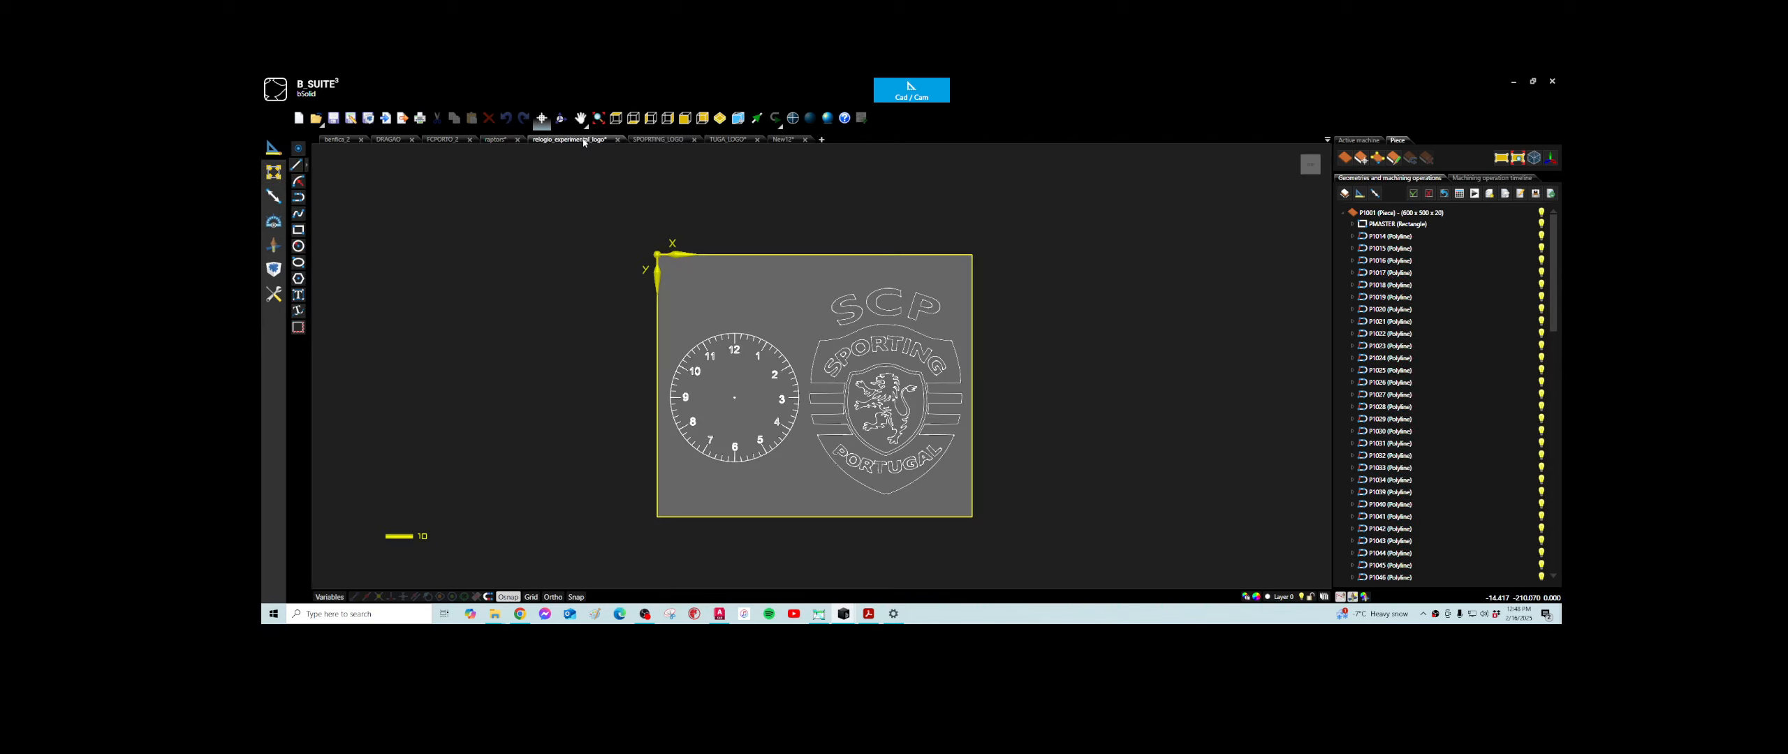
scroll(907, 371, "up", 1)
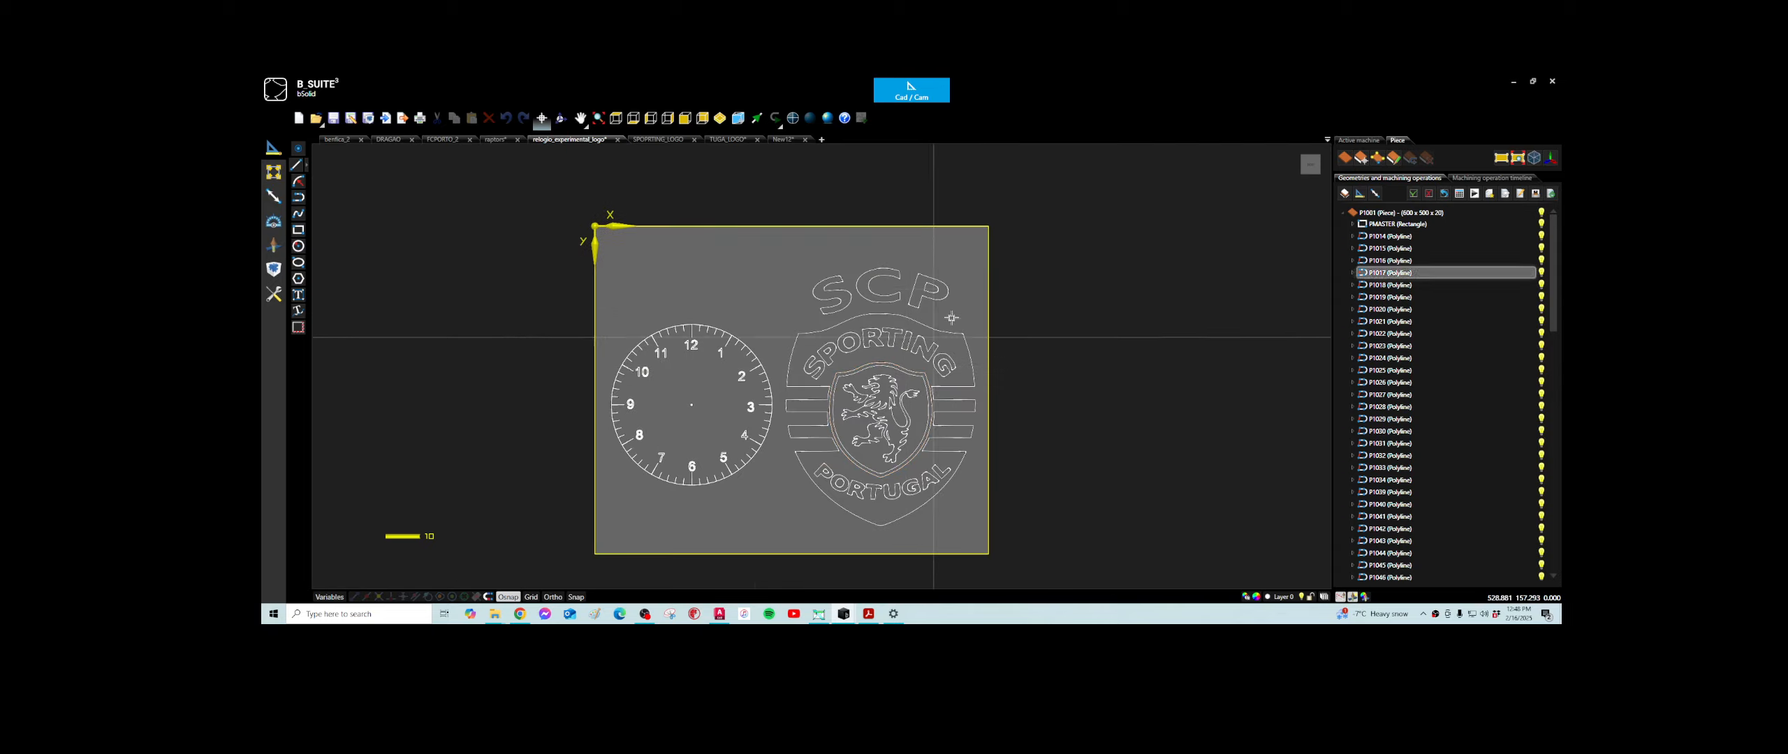
middle_click_drag(964, 308, 974, 281)
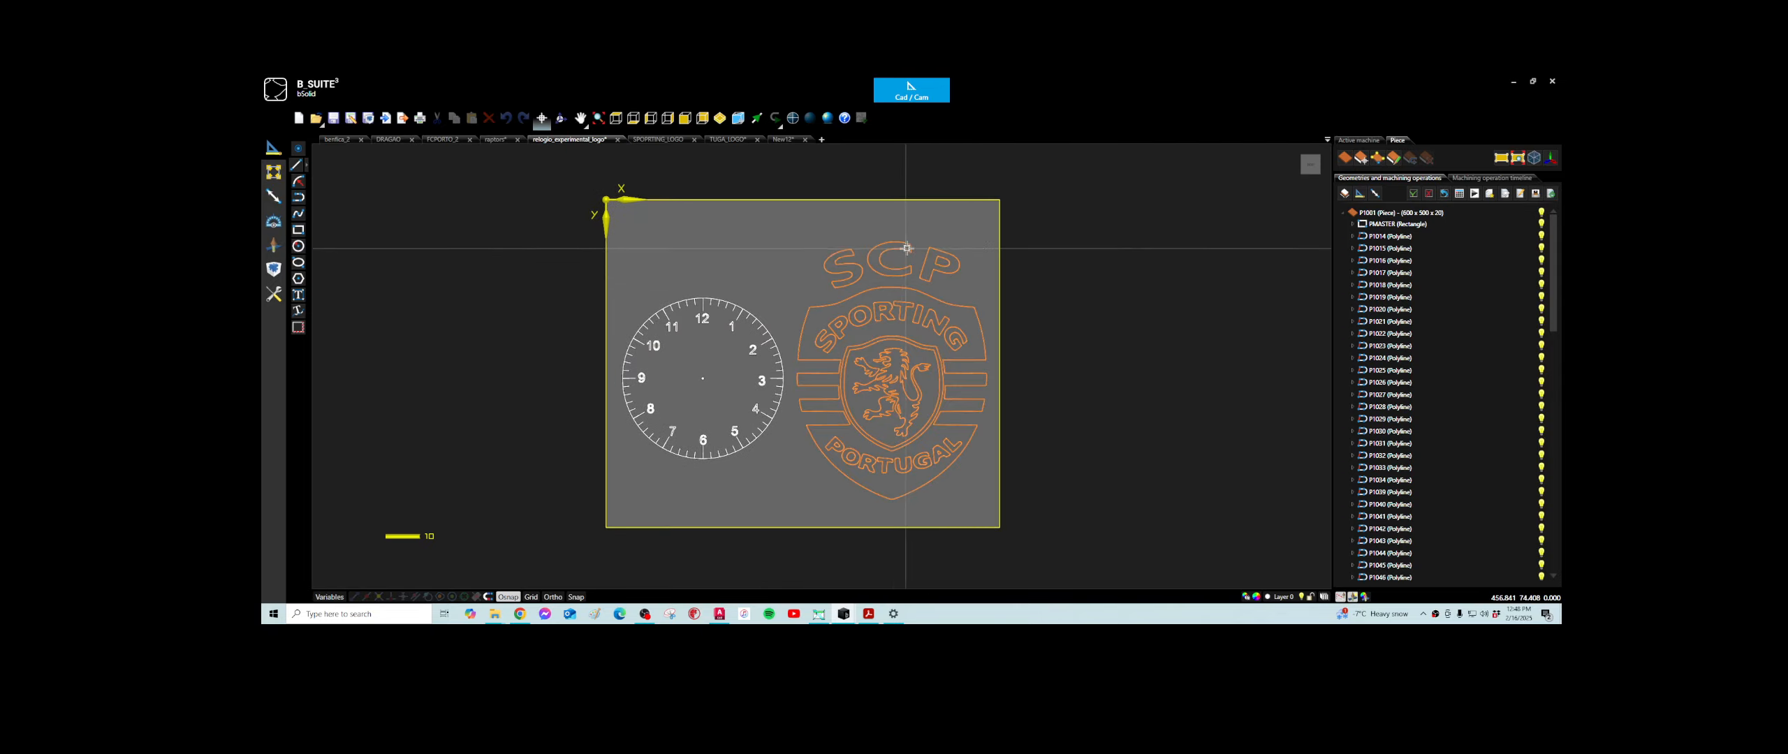
scroll(893, 238, "up", 3)
scroll(901, 276, "up", 4)
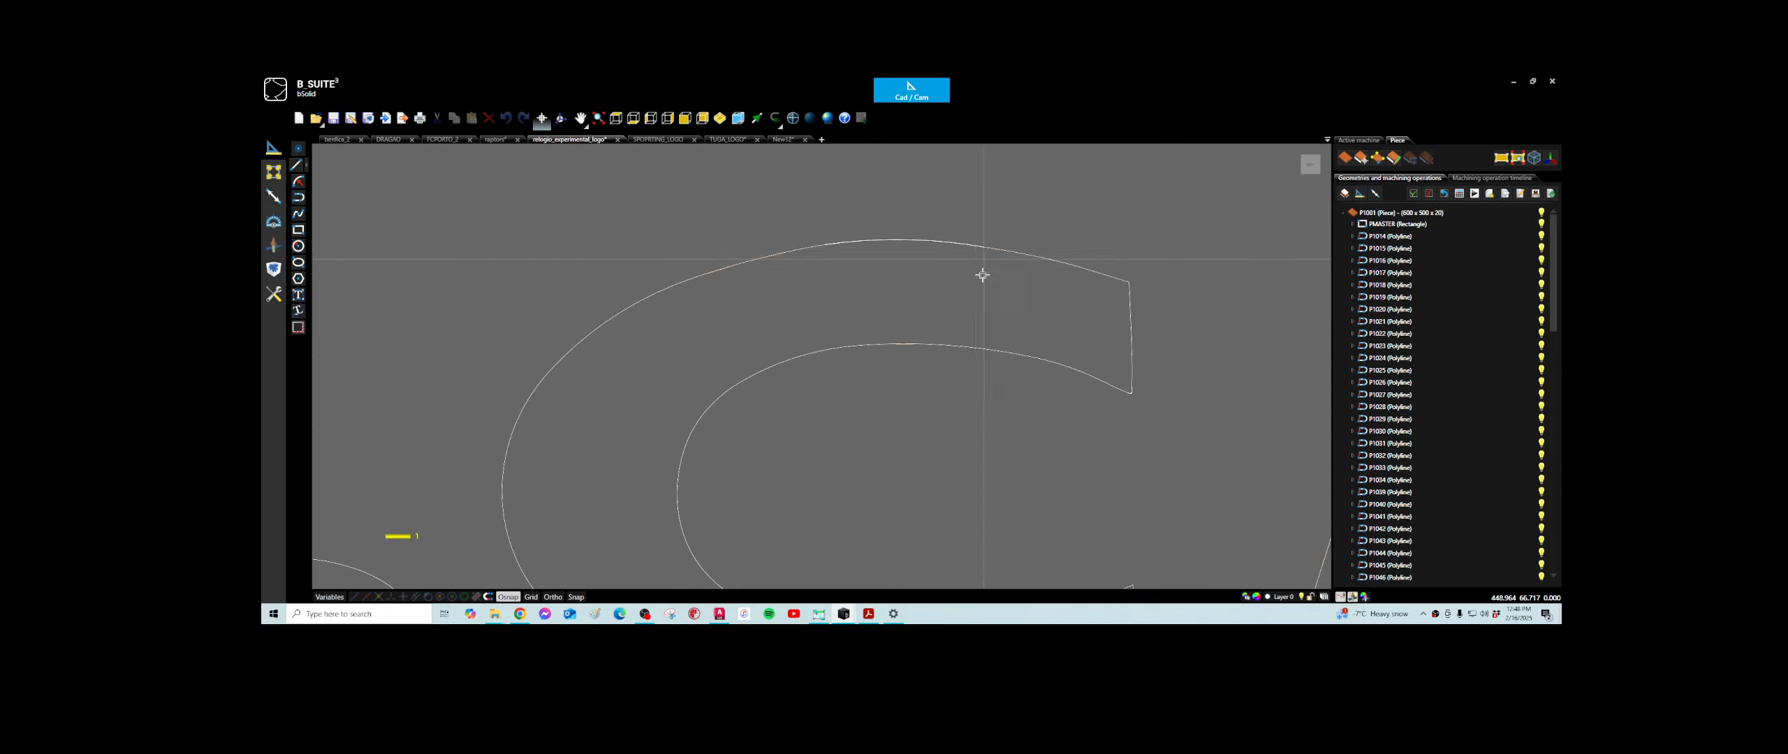
scroll(957, 251, "down", 3)
scroll(901, 327, "down", 3)
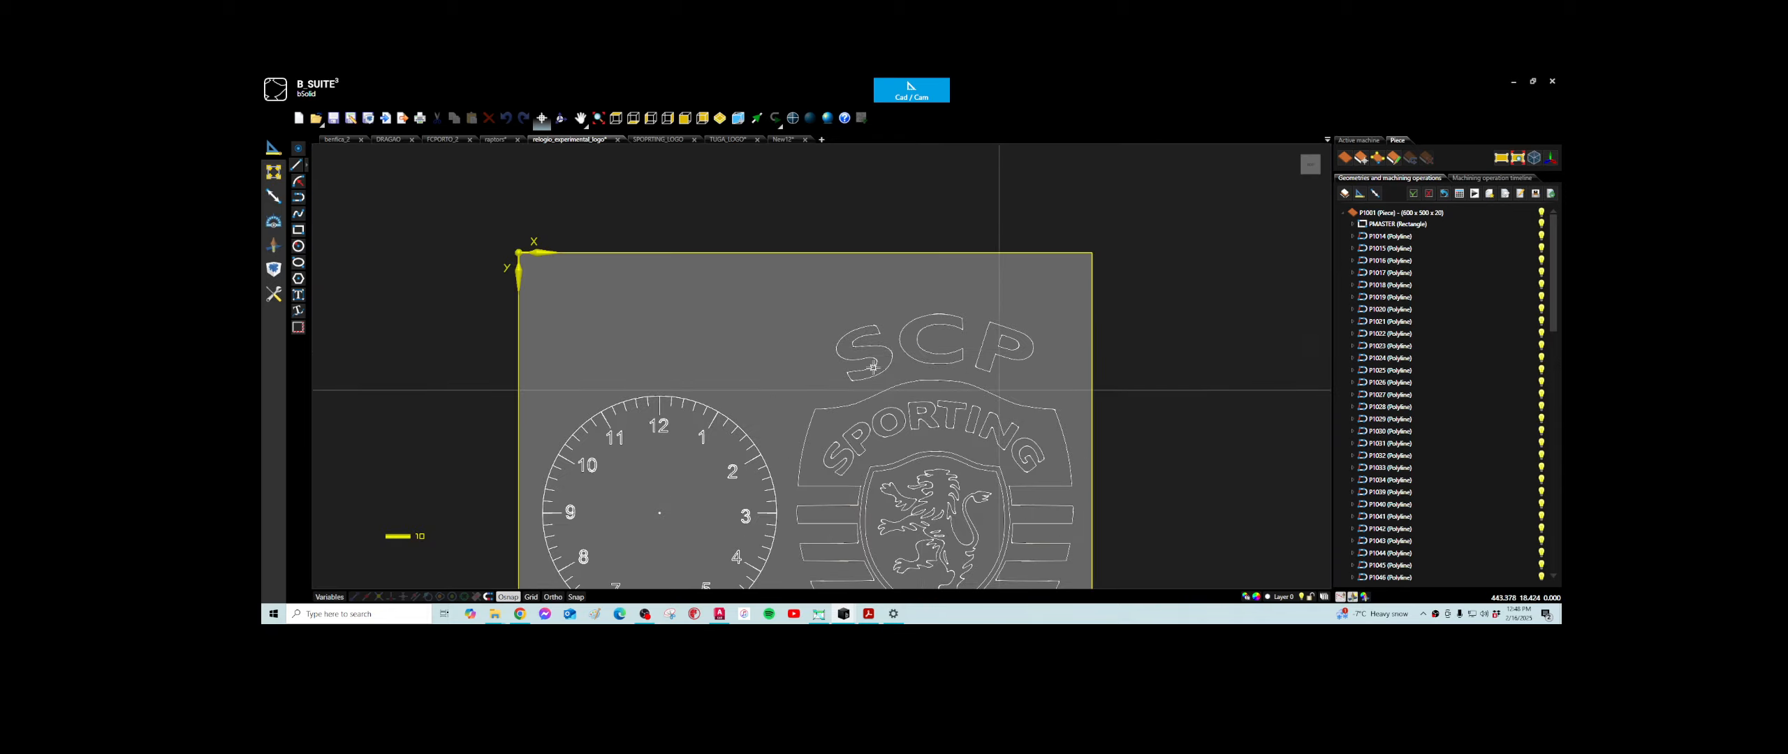
scroll(901, 419, "down", 2)
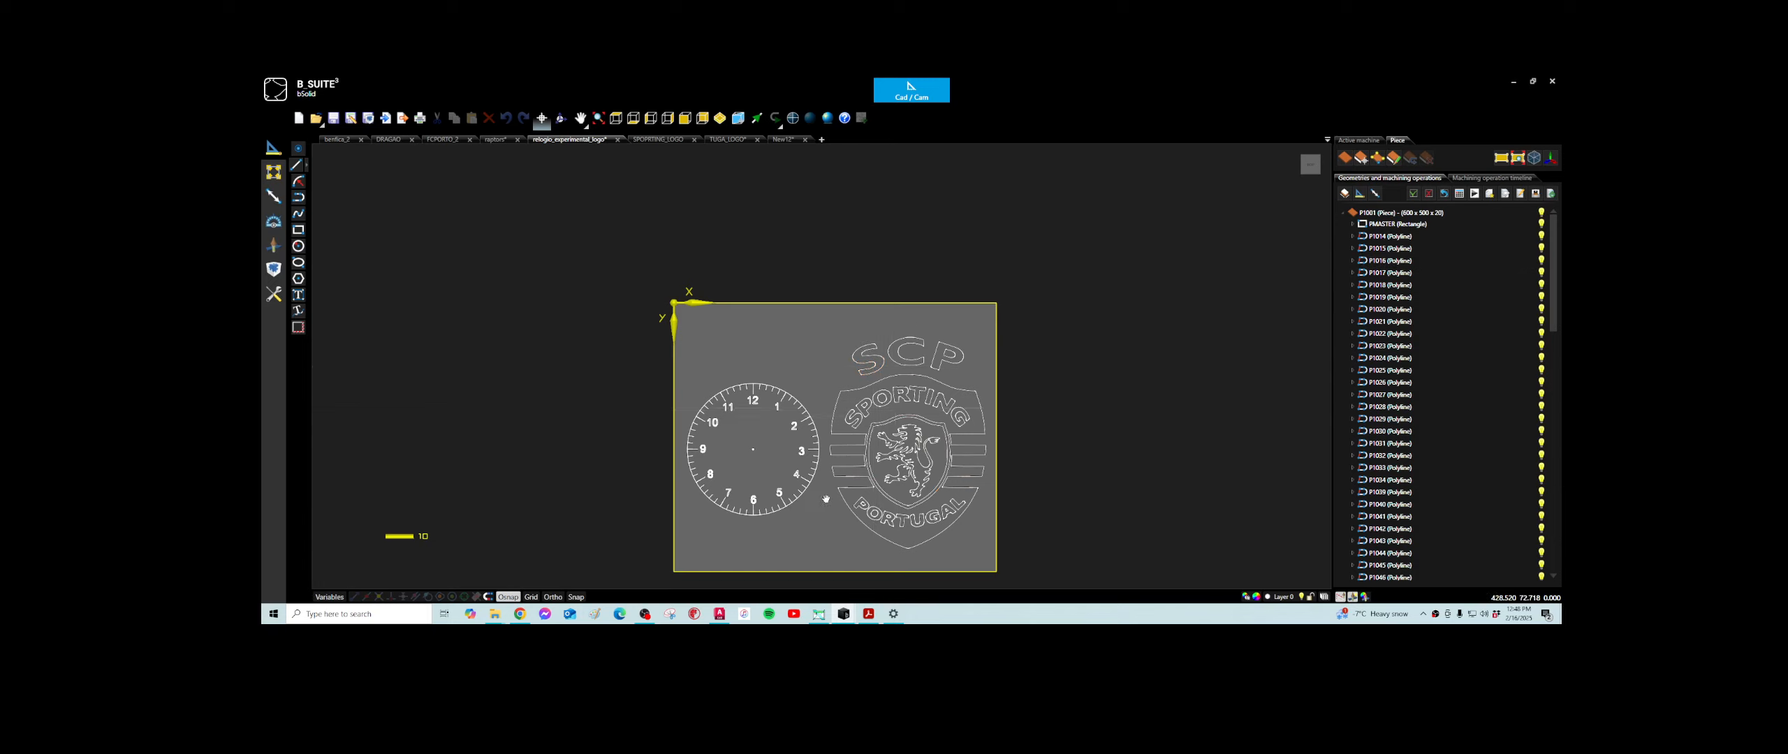
middle_click_drag(826, 499, 840, 399)
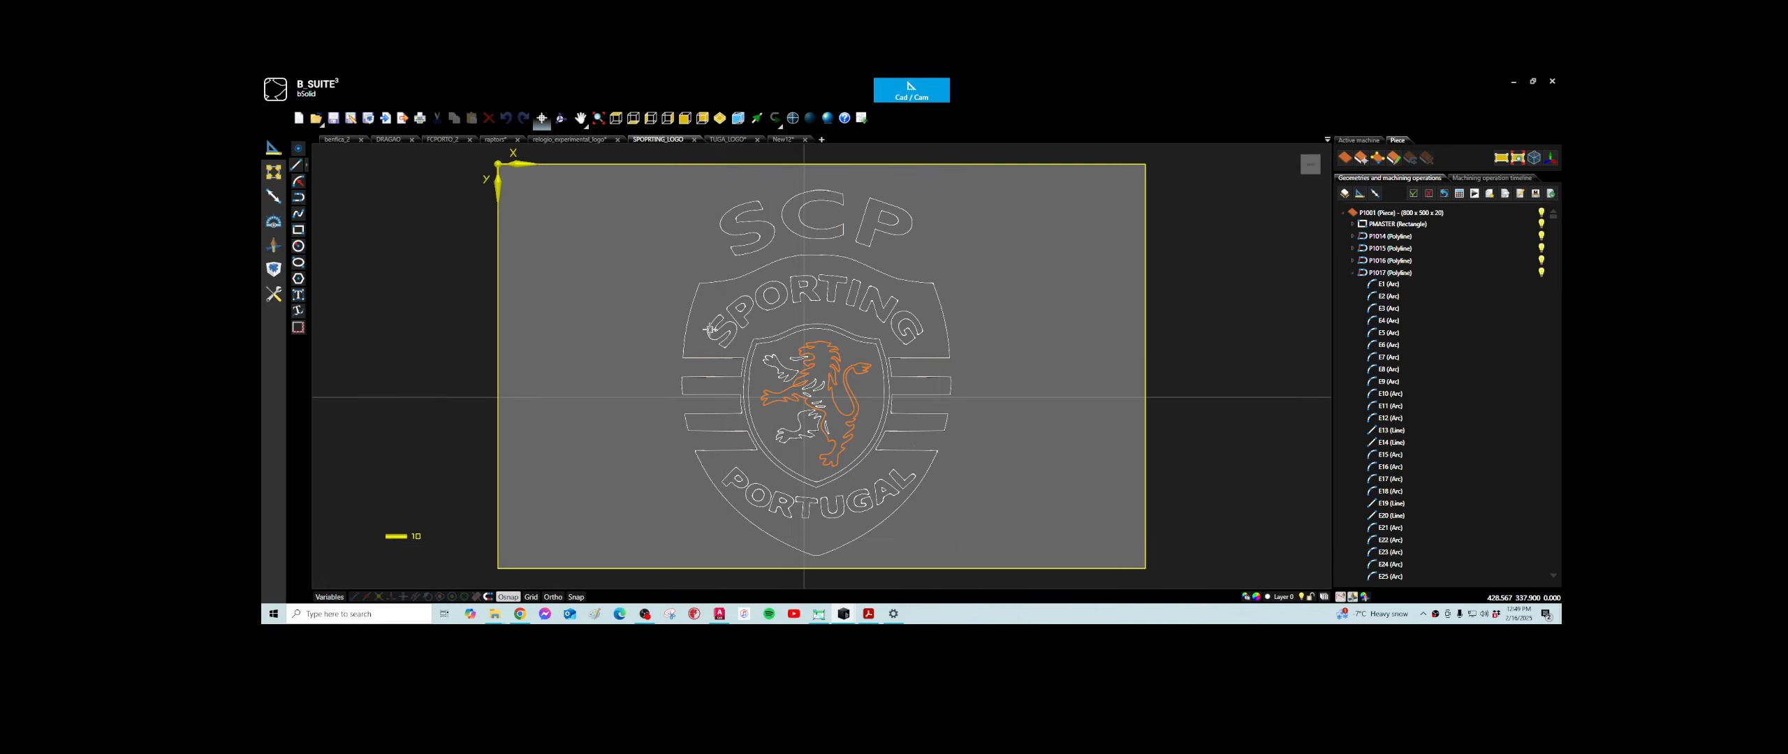
- View the TUGA lettering project, switch to the basic shapes project and select its irregular closed polyline
left_click(728, 140)
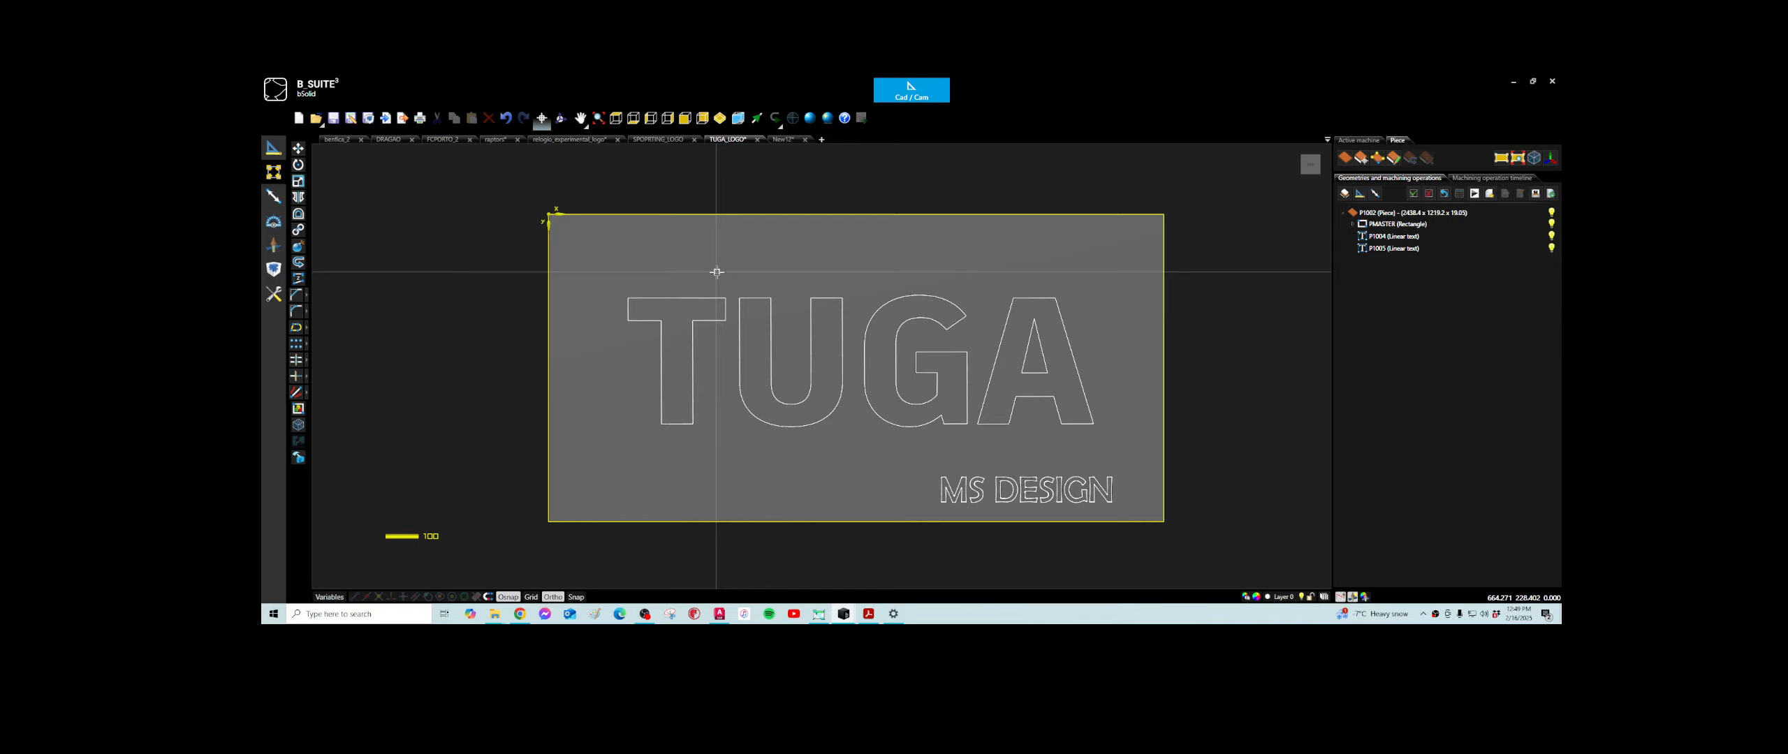
left_click(787, 139)
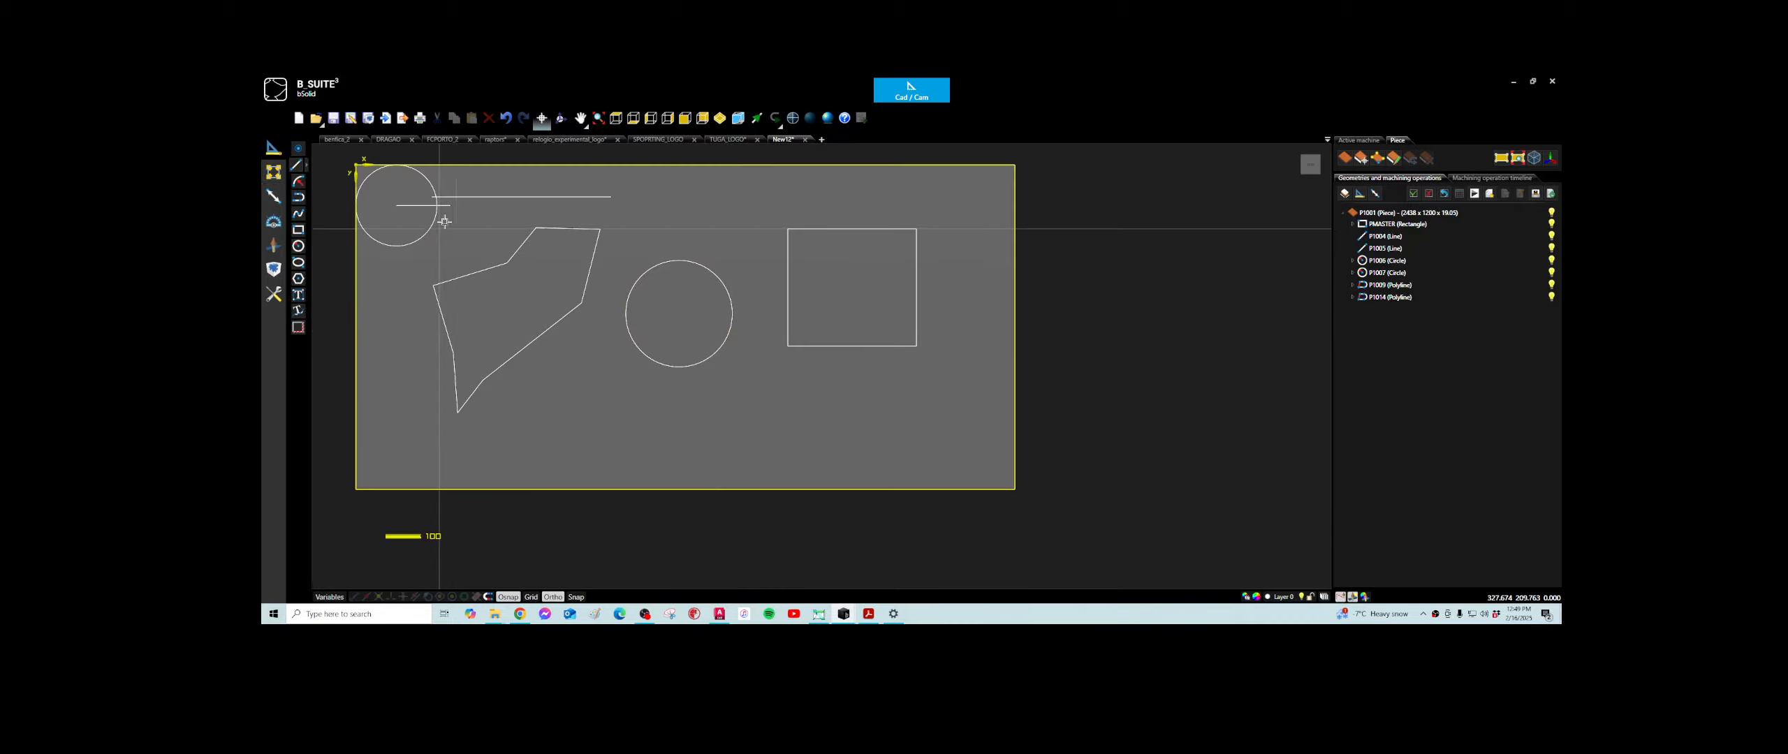
middle_click_drag(445, 221, 565, 262)
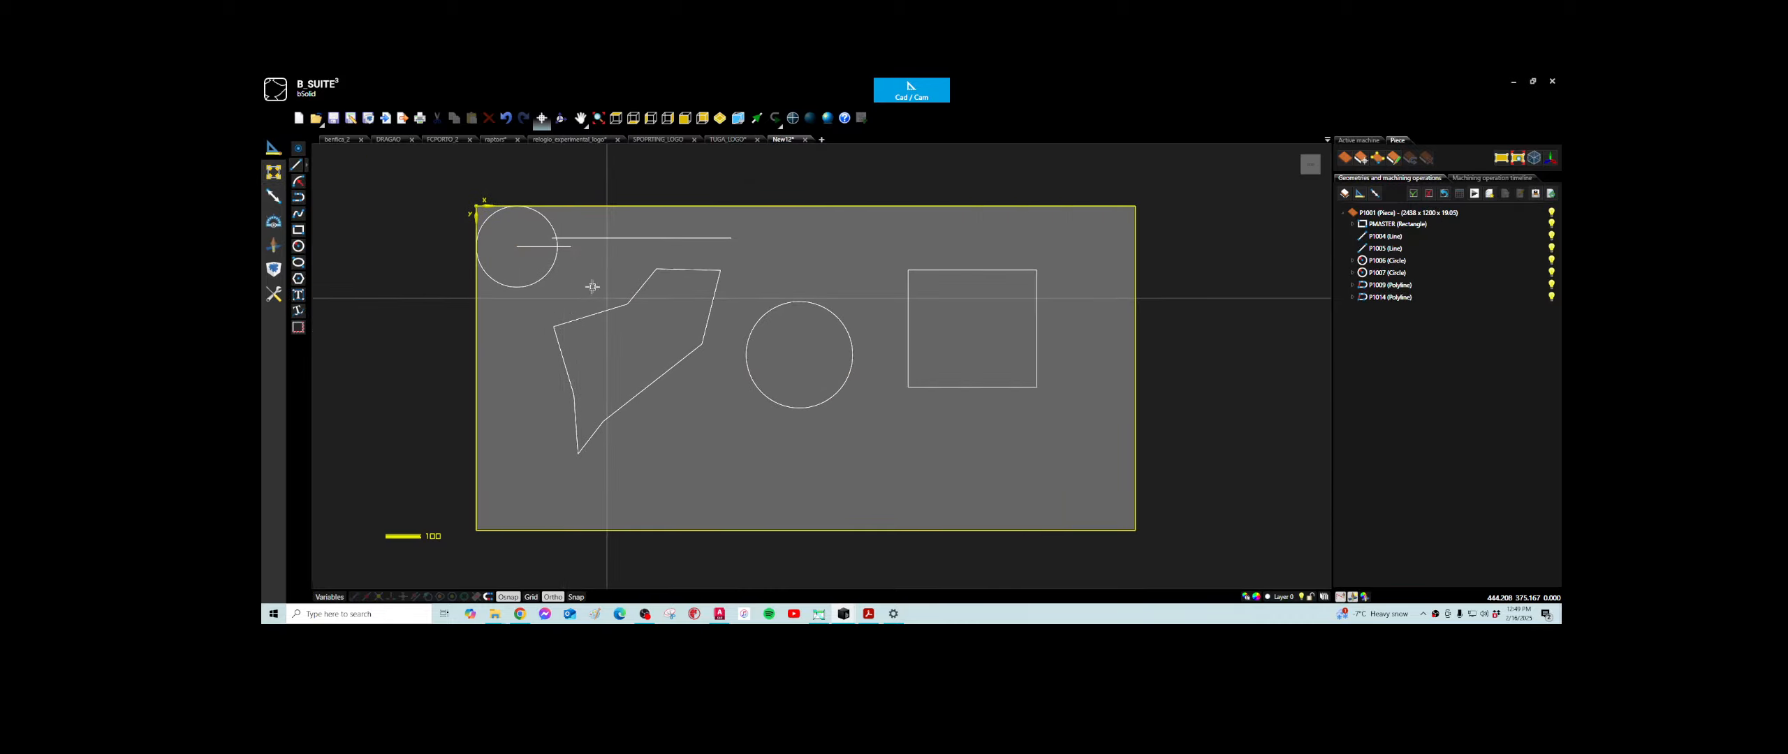
left_click(513, 287)
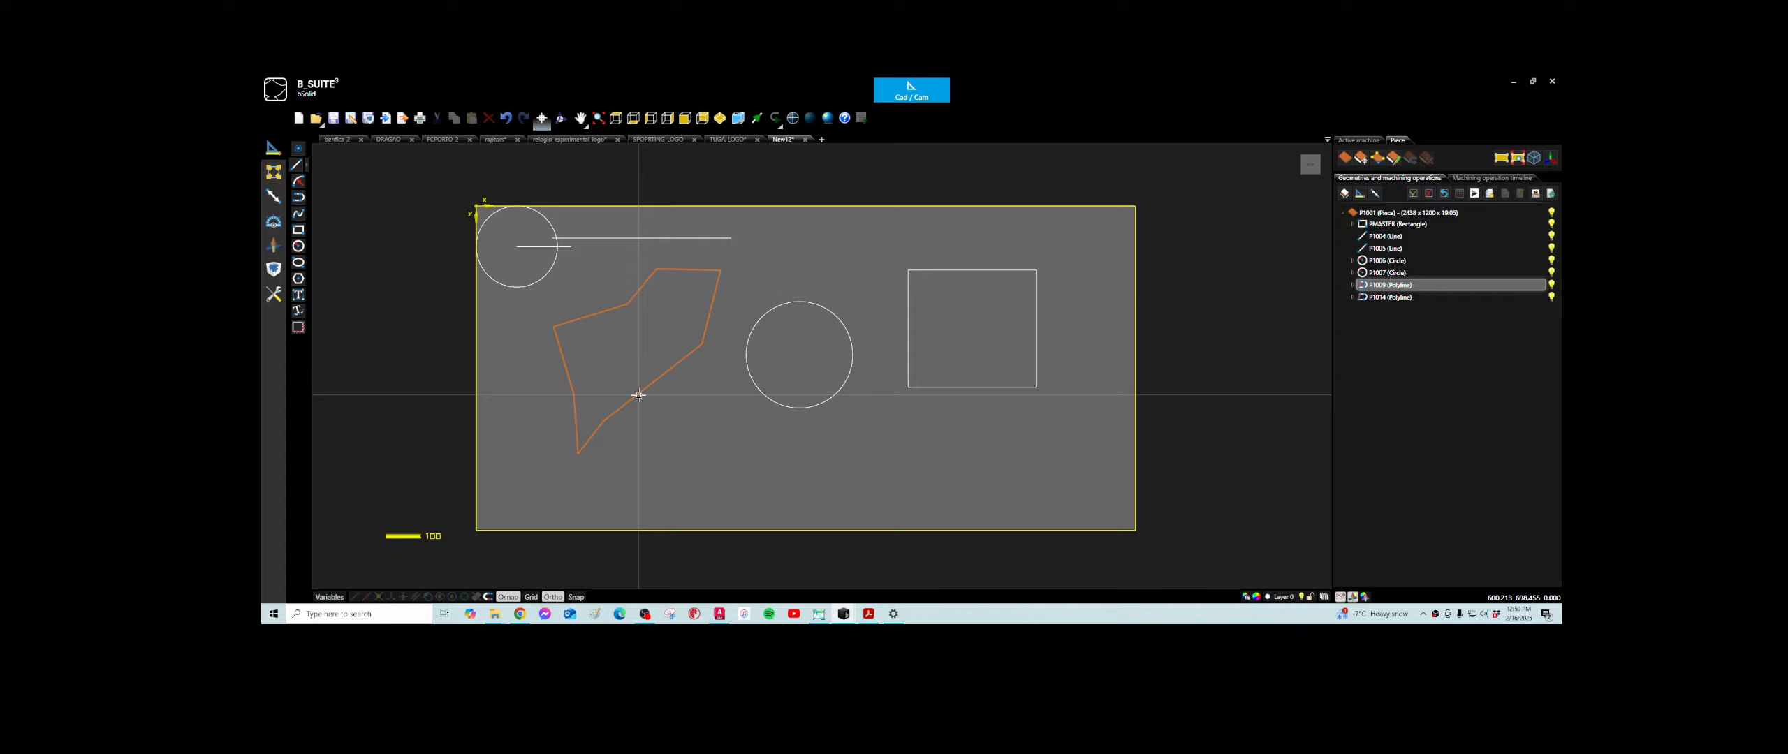
left_click(672, 377)
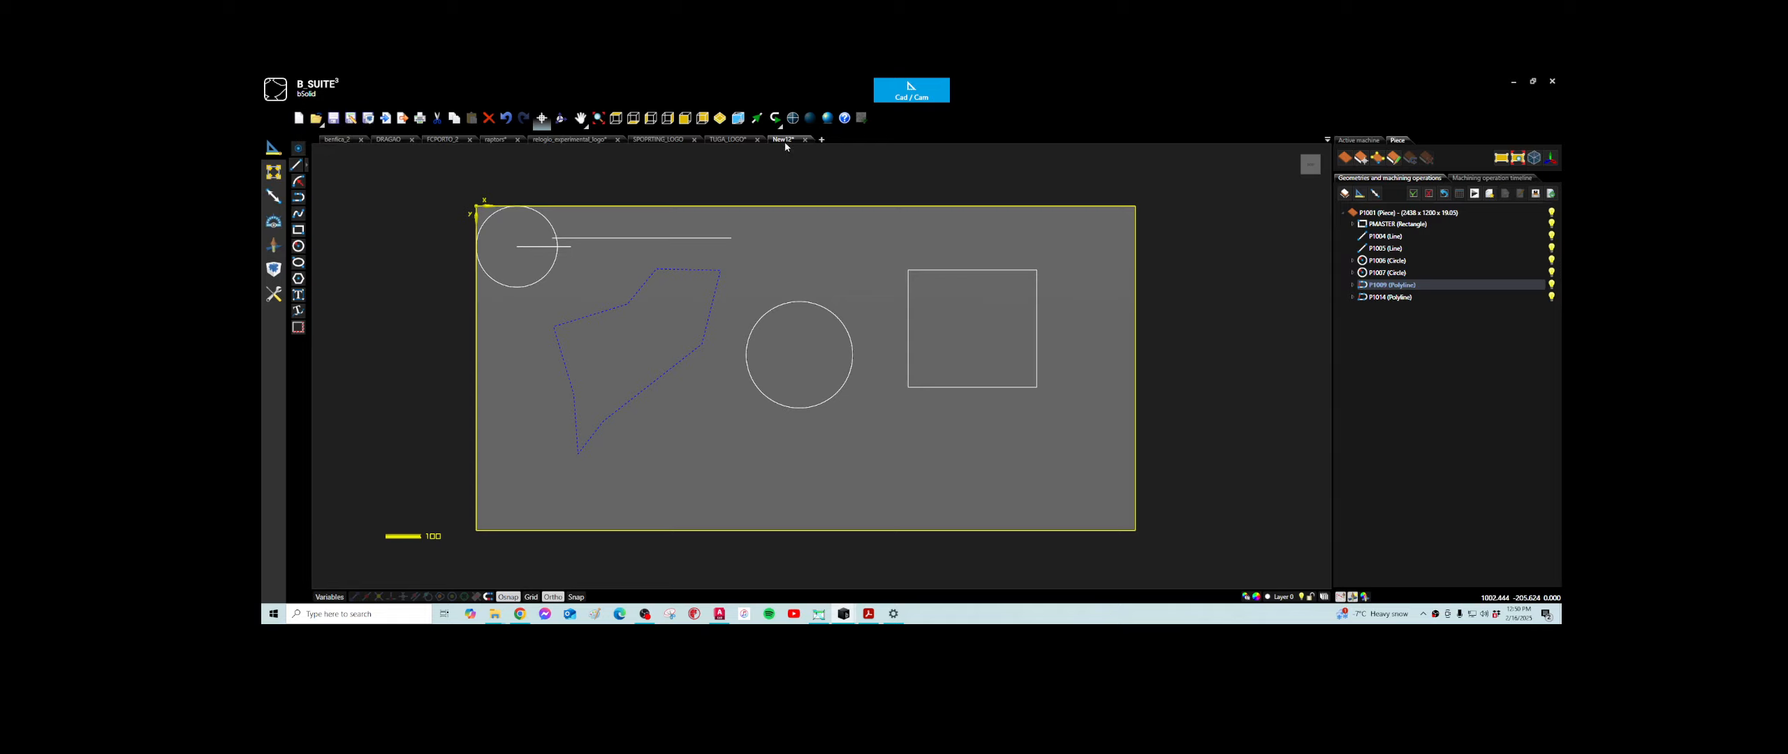
- Create a new project with a 2438 x 1200 mm piece, 19.05 mm thick, and show it in top view
left_click(822, 139)
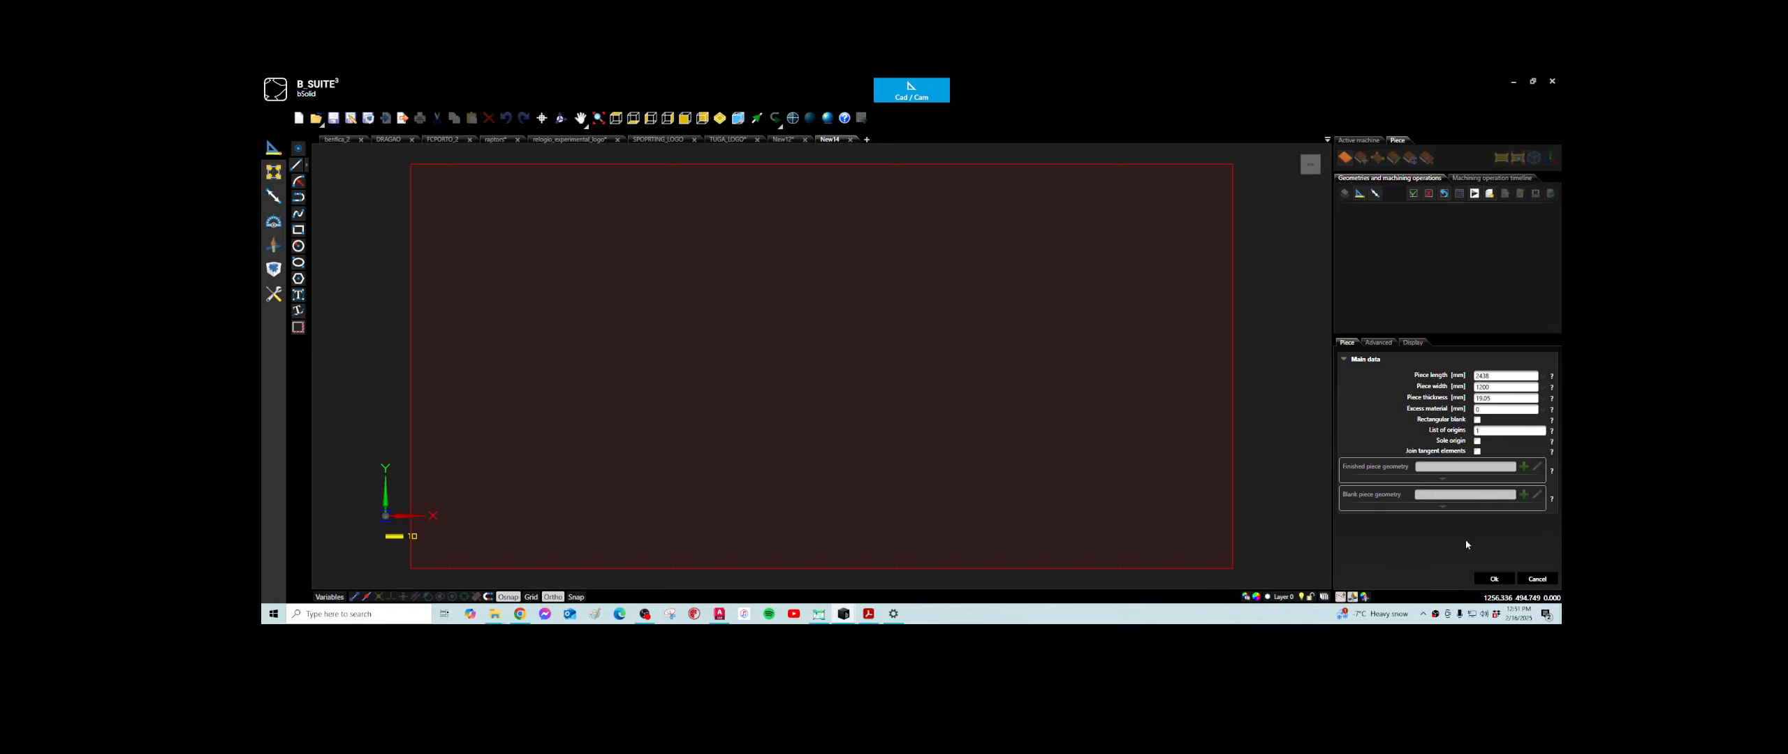
left_click(1493, 579)
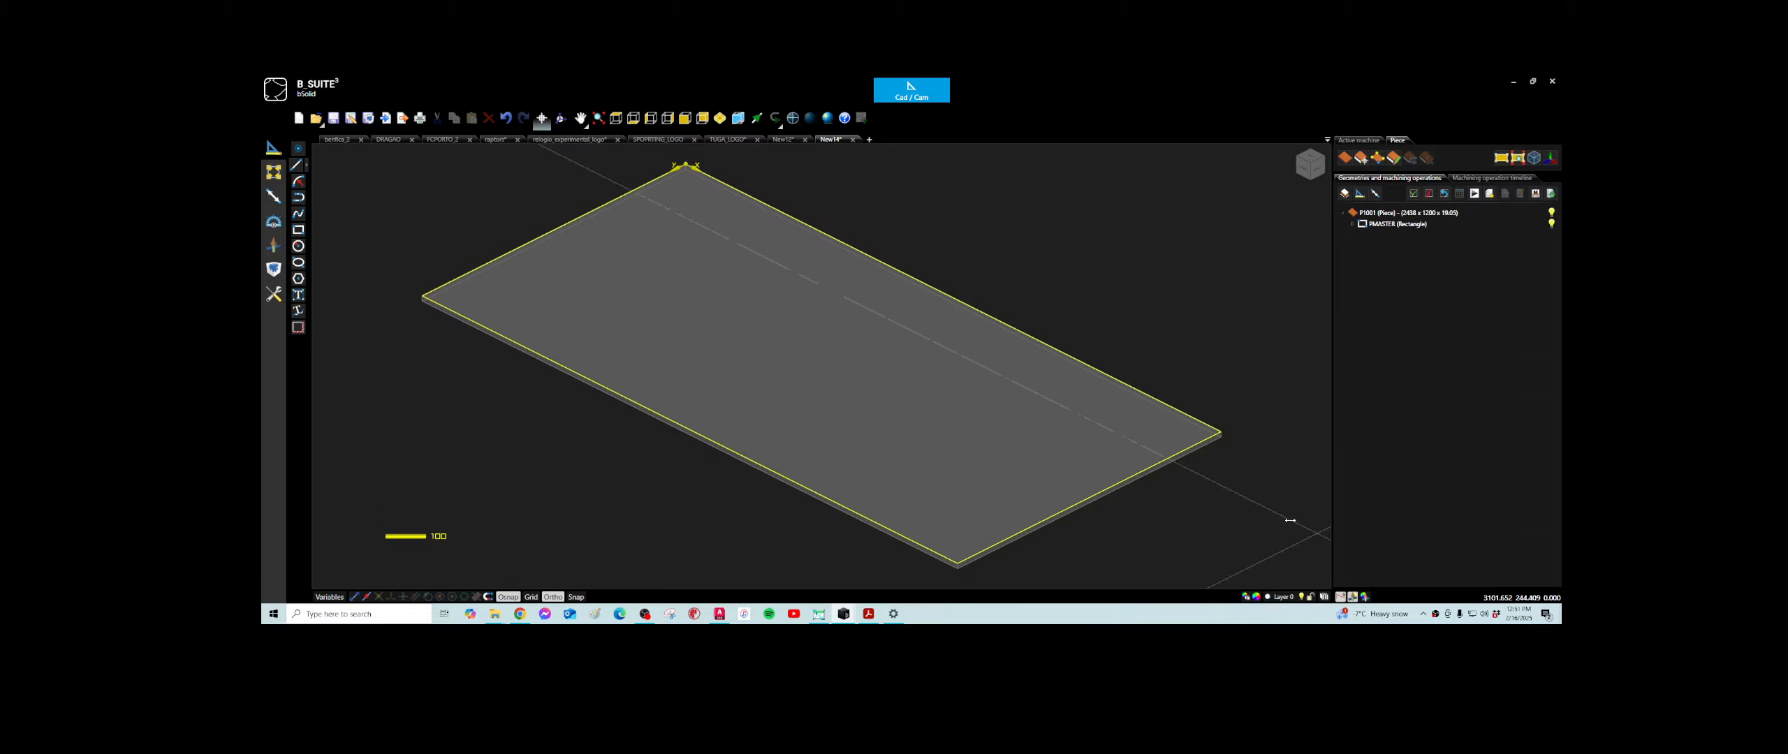
left_click(612, 120)
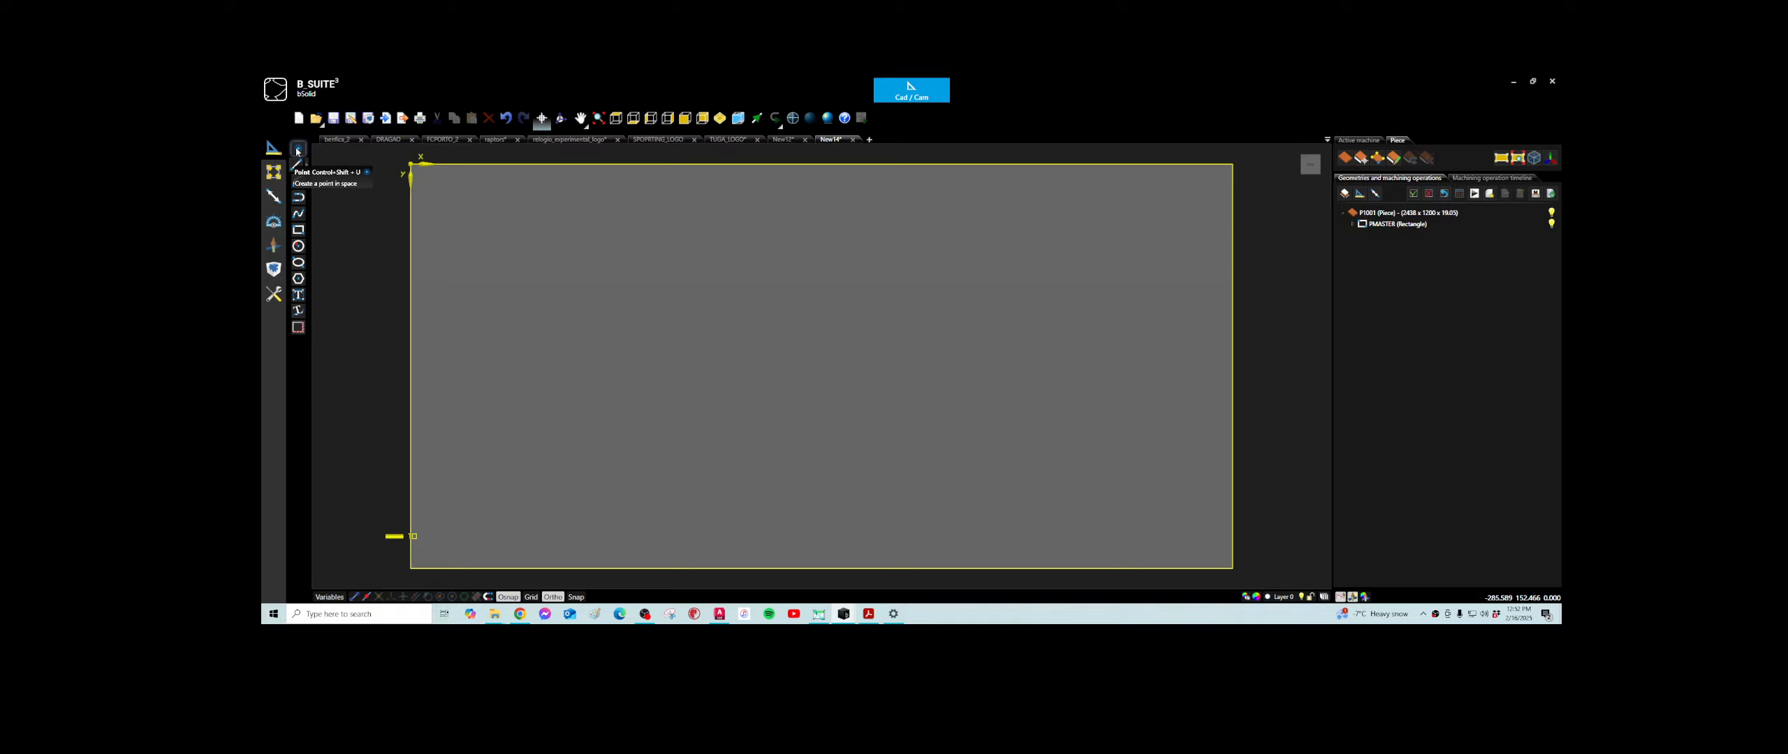
- Place a point on the panel at about X 740, Y 281 mm
left_click(296, 149)
left_click(300, 152)
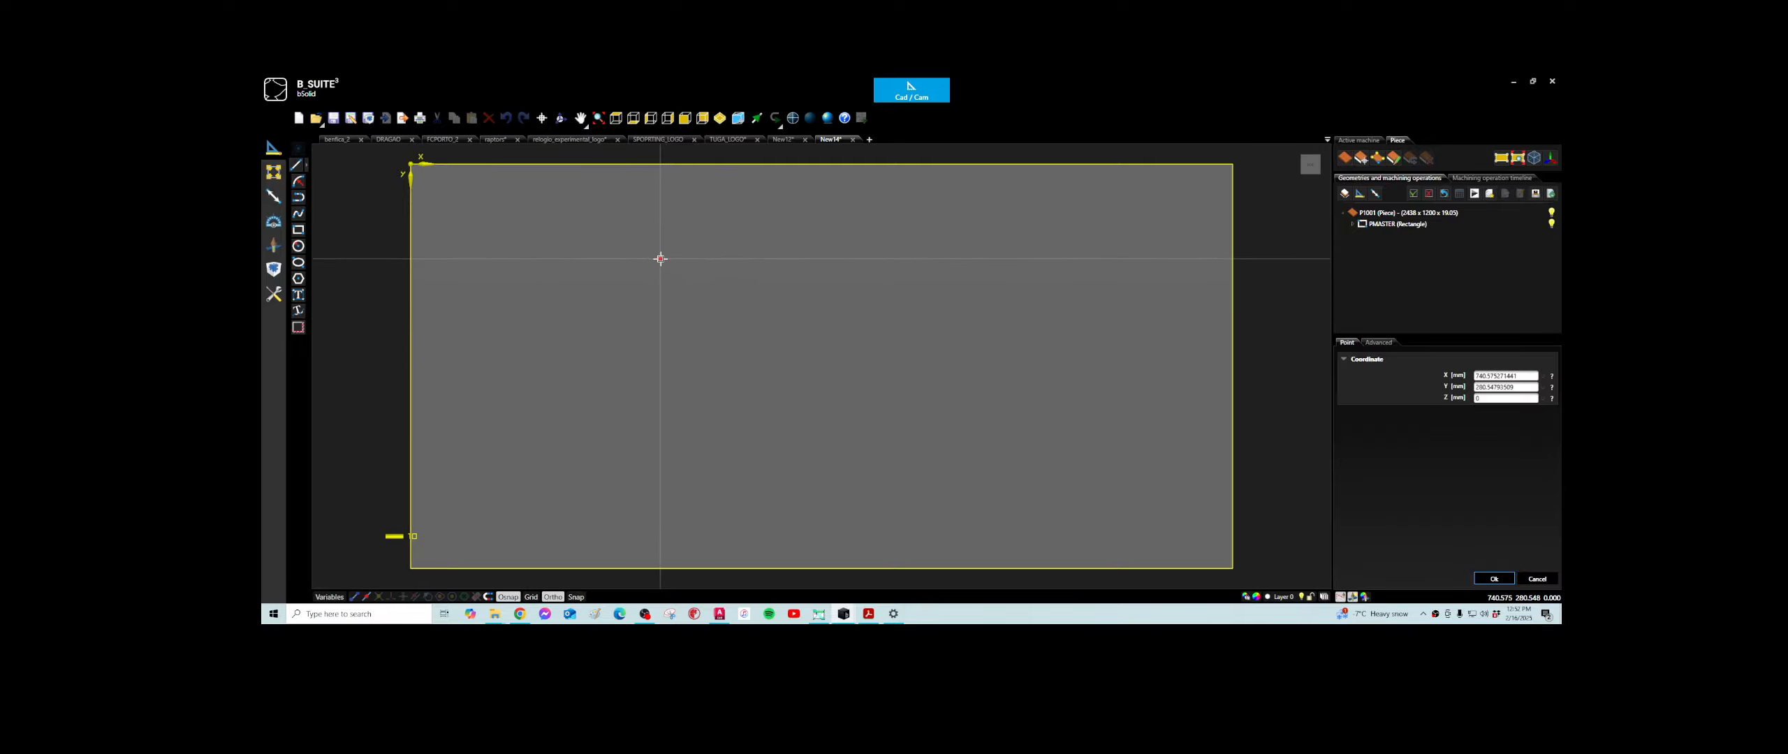
left_click(659, 259)
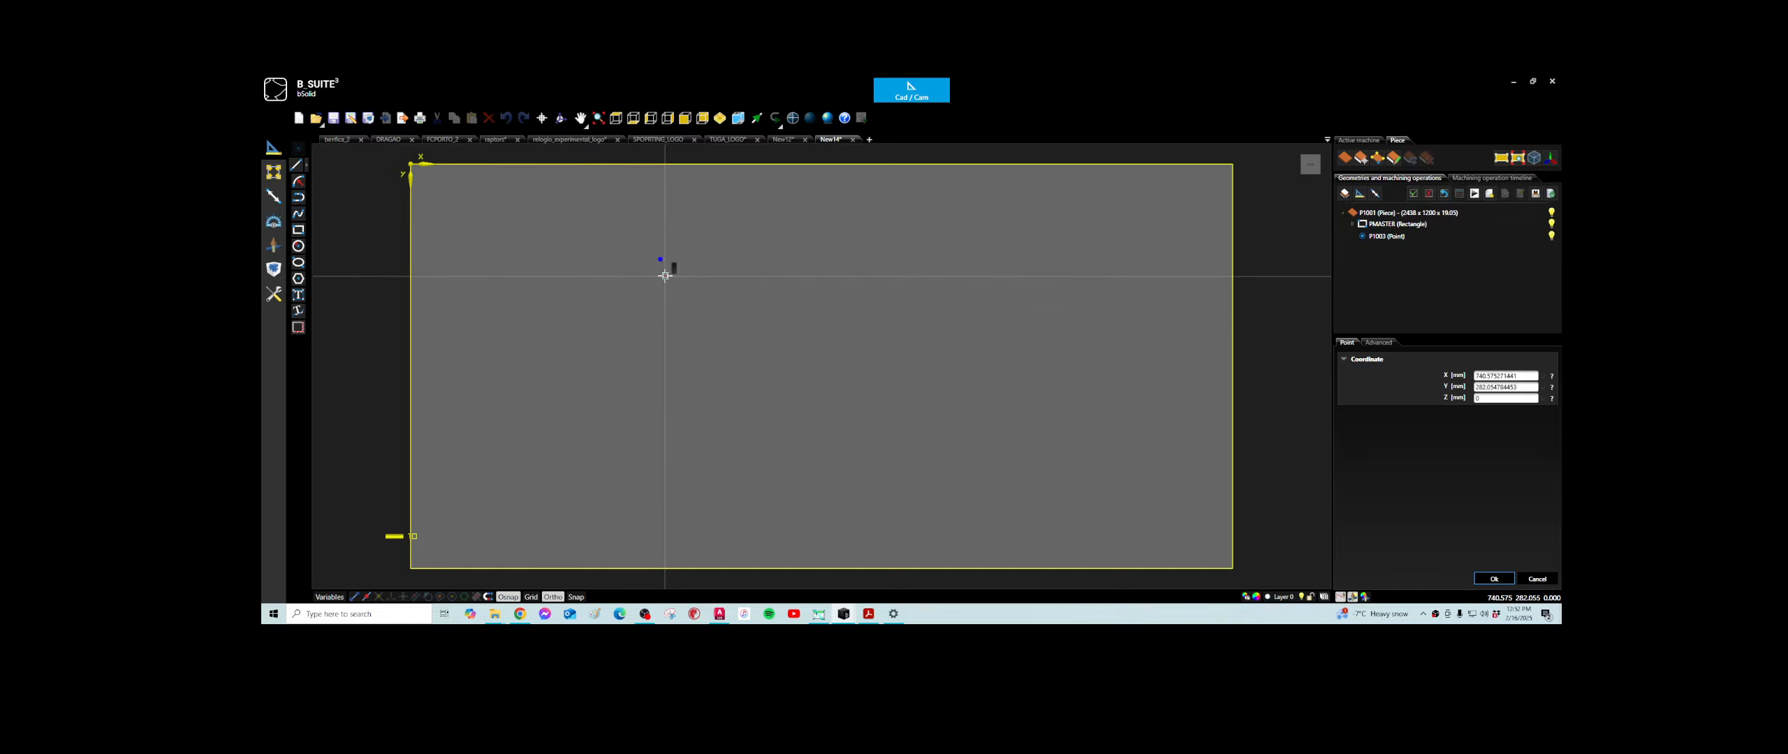
- Draw a horizontal line about 771 mm long below the point and a vertical line about 350 mm long down from its start
left_click(296, 165)
left_click(653, 298)
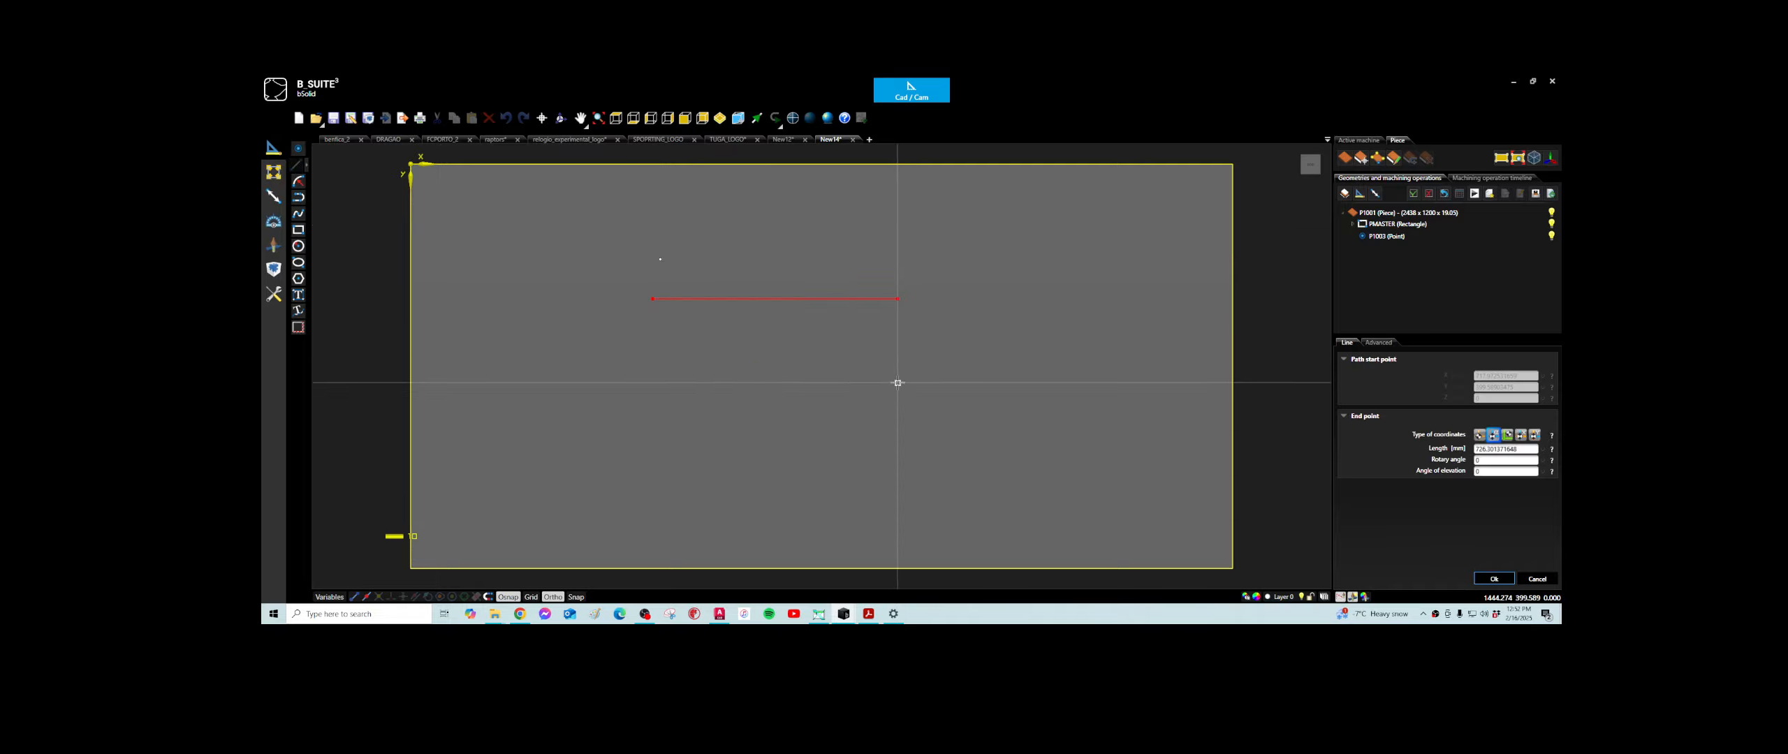
left_click(910, 327)
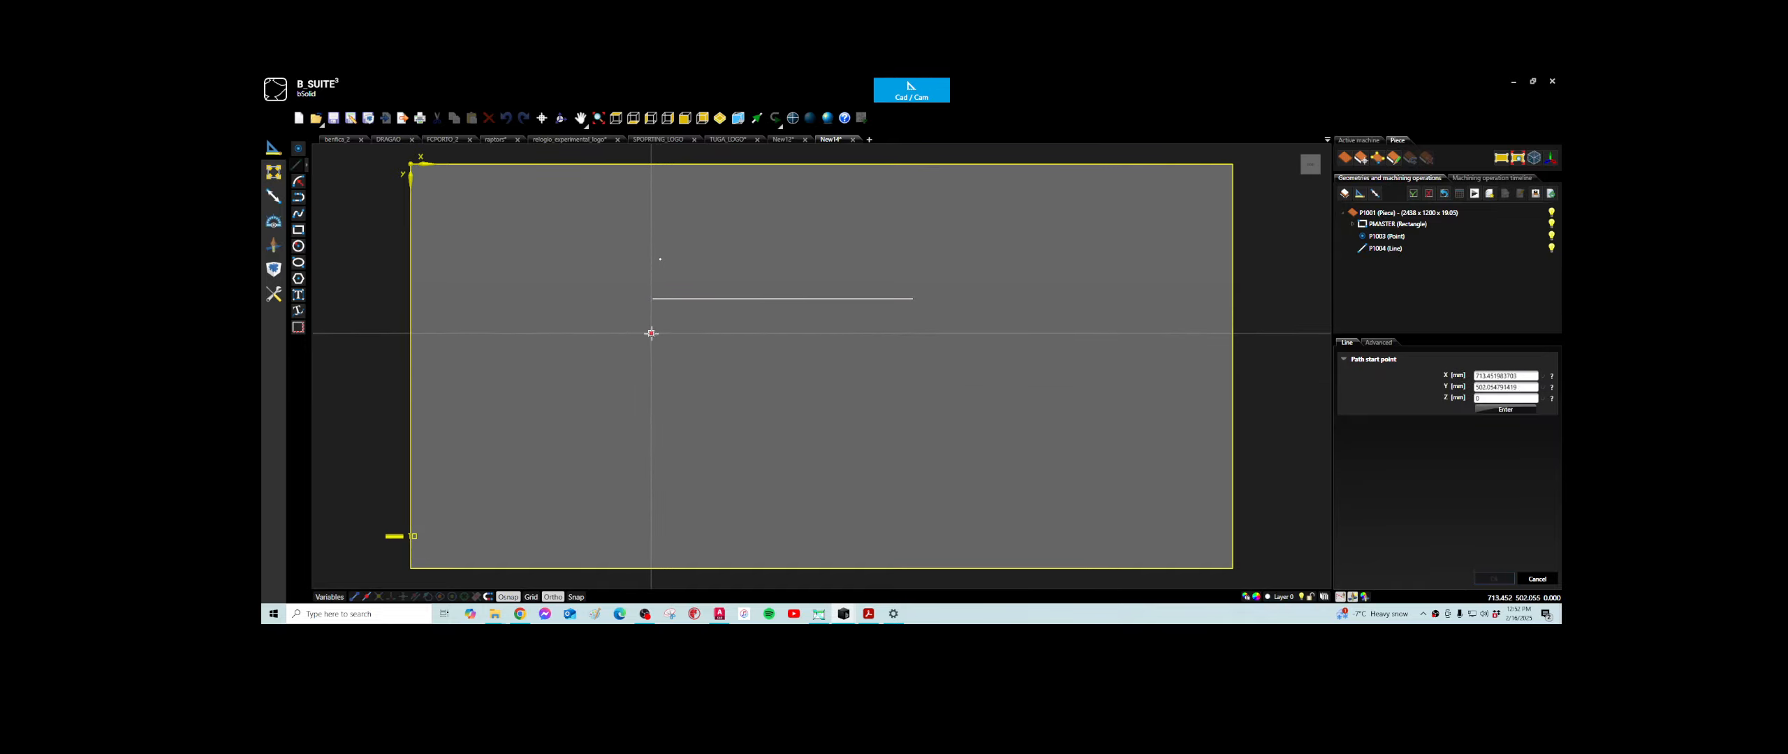
left_click(653, 299)
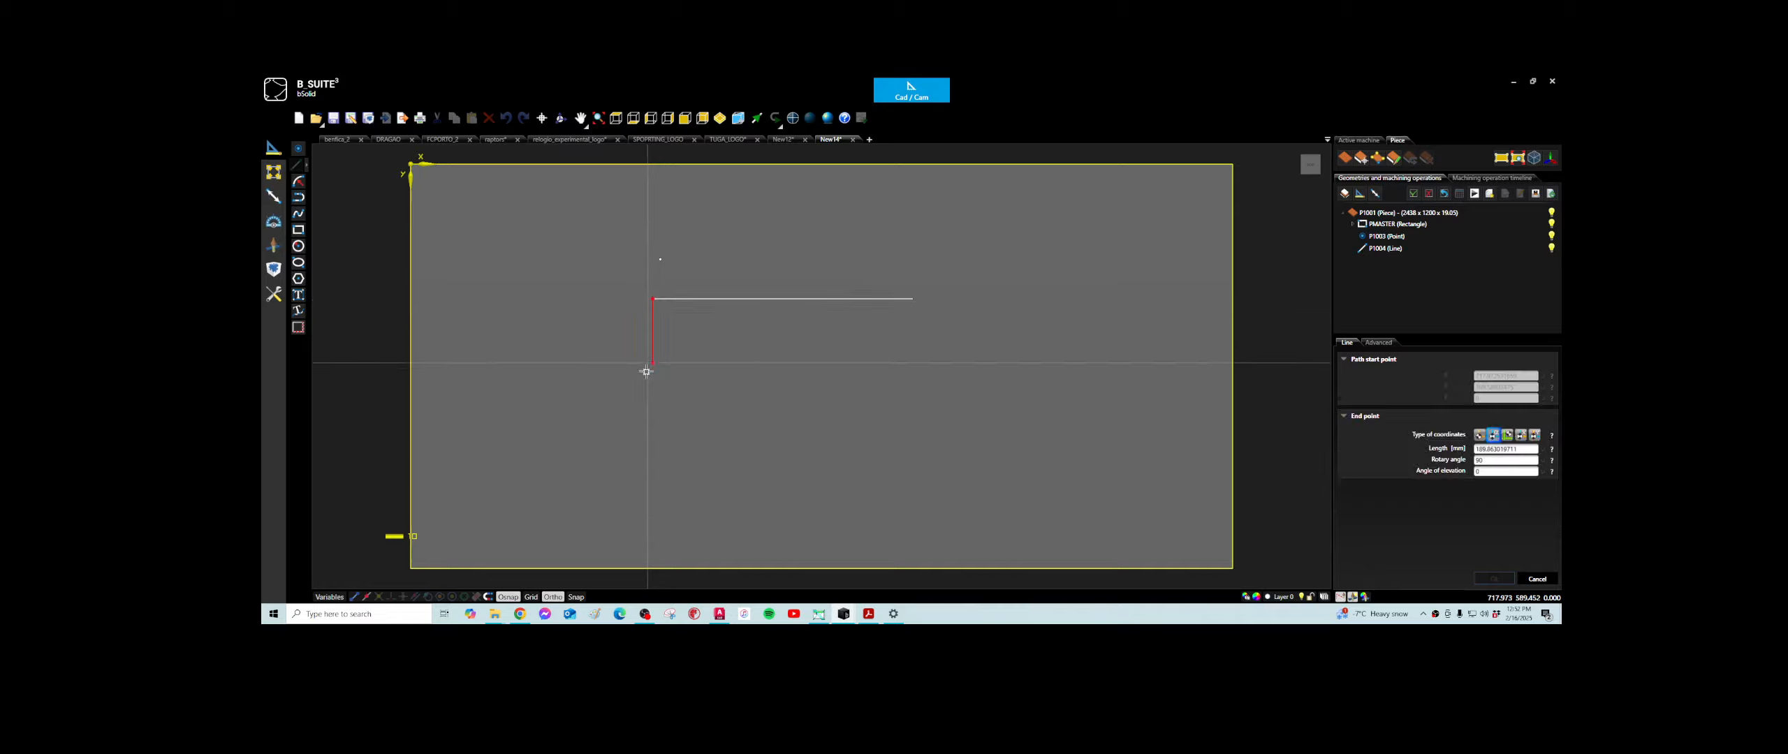
left_click(650, 417)
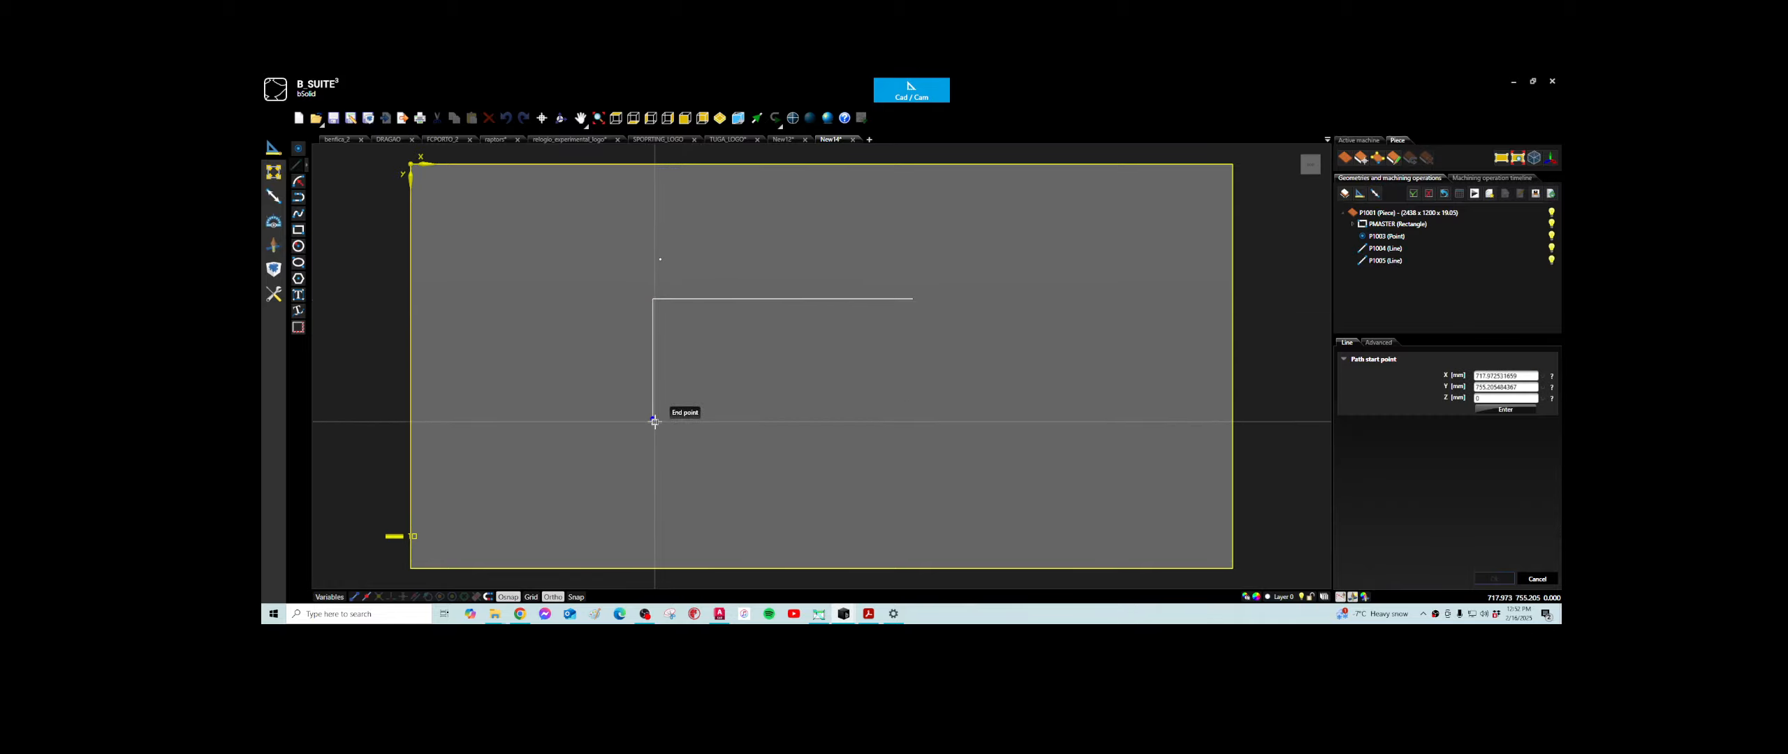
- End the line command and delete the horizontal and vertical lines
key("Escape")
left_click_drag(719, 279, 605, 383)
key("Delete")
- Draw a nearly square rectangle below the point, starting at about X 634, Y 403 mm
left_click(298, 230)
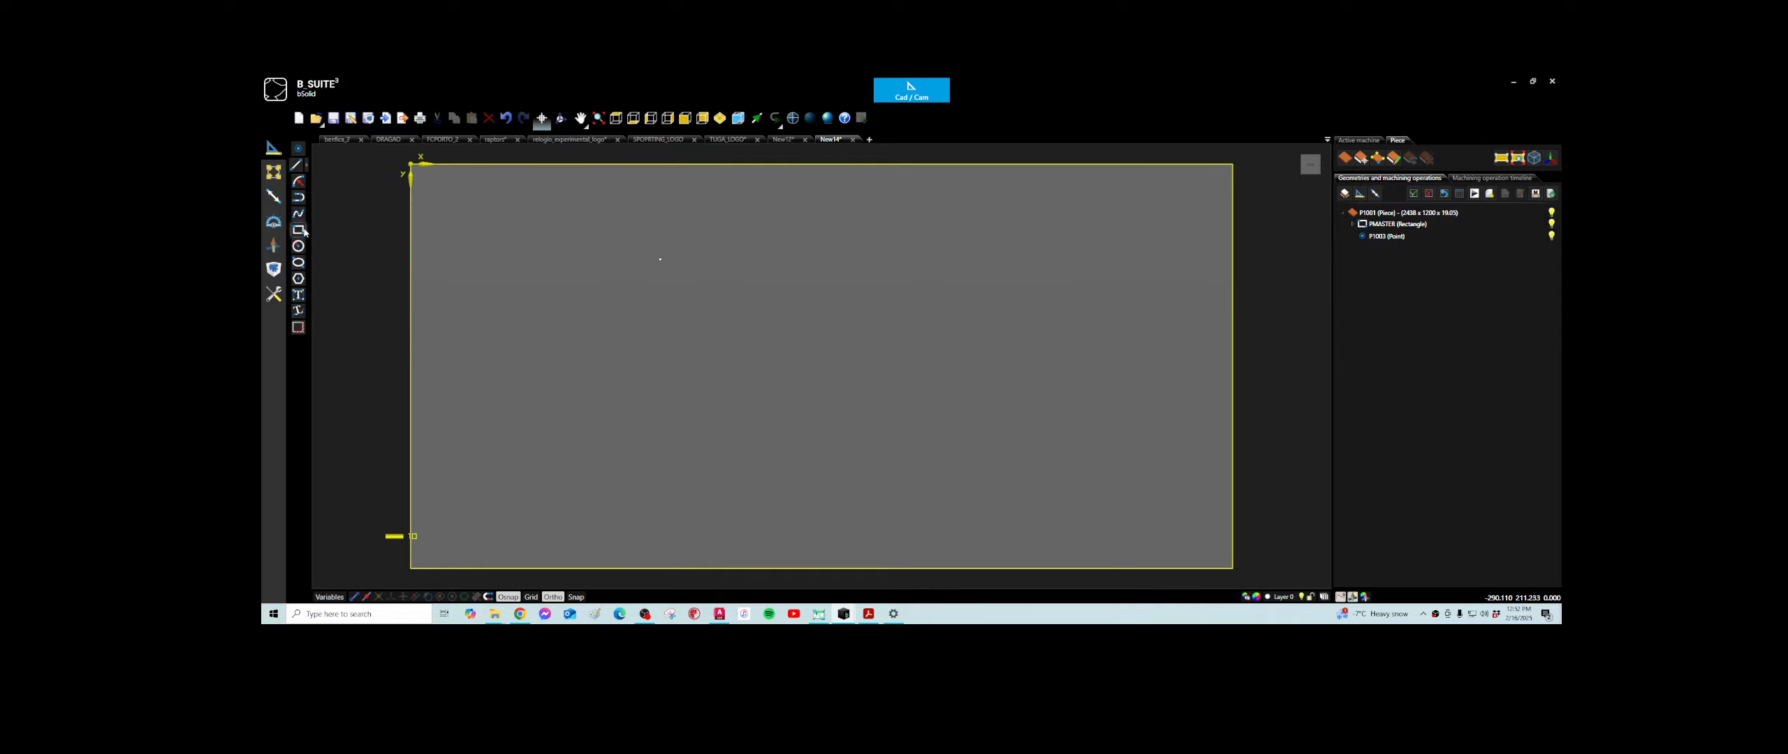
left_click(624, 299)
left_click(723, 399)
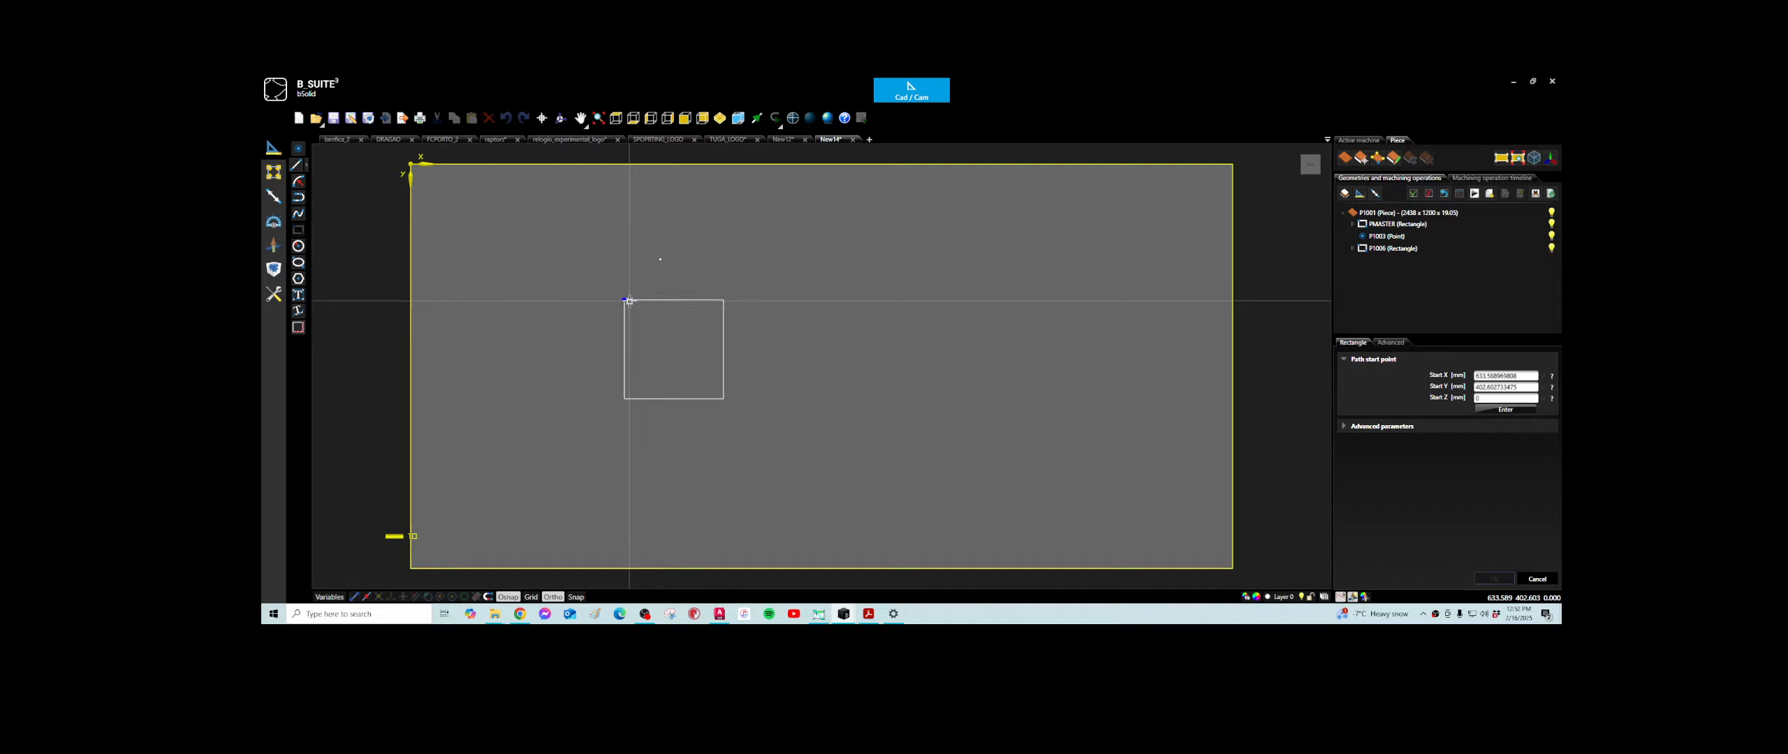
- Examine the rectangle's starting corner up close, including its end point snap and how its two edges meet
scroll(627, 308, "up", 3)
scroll(627, 302, "up", 2)
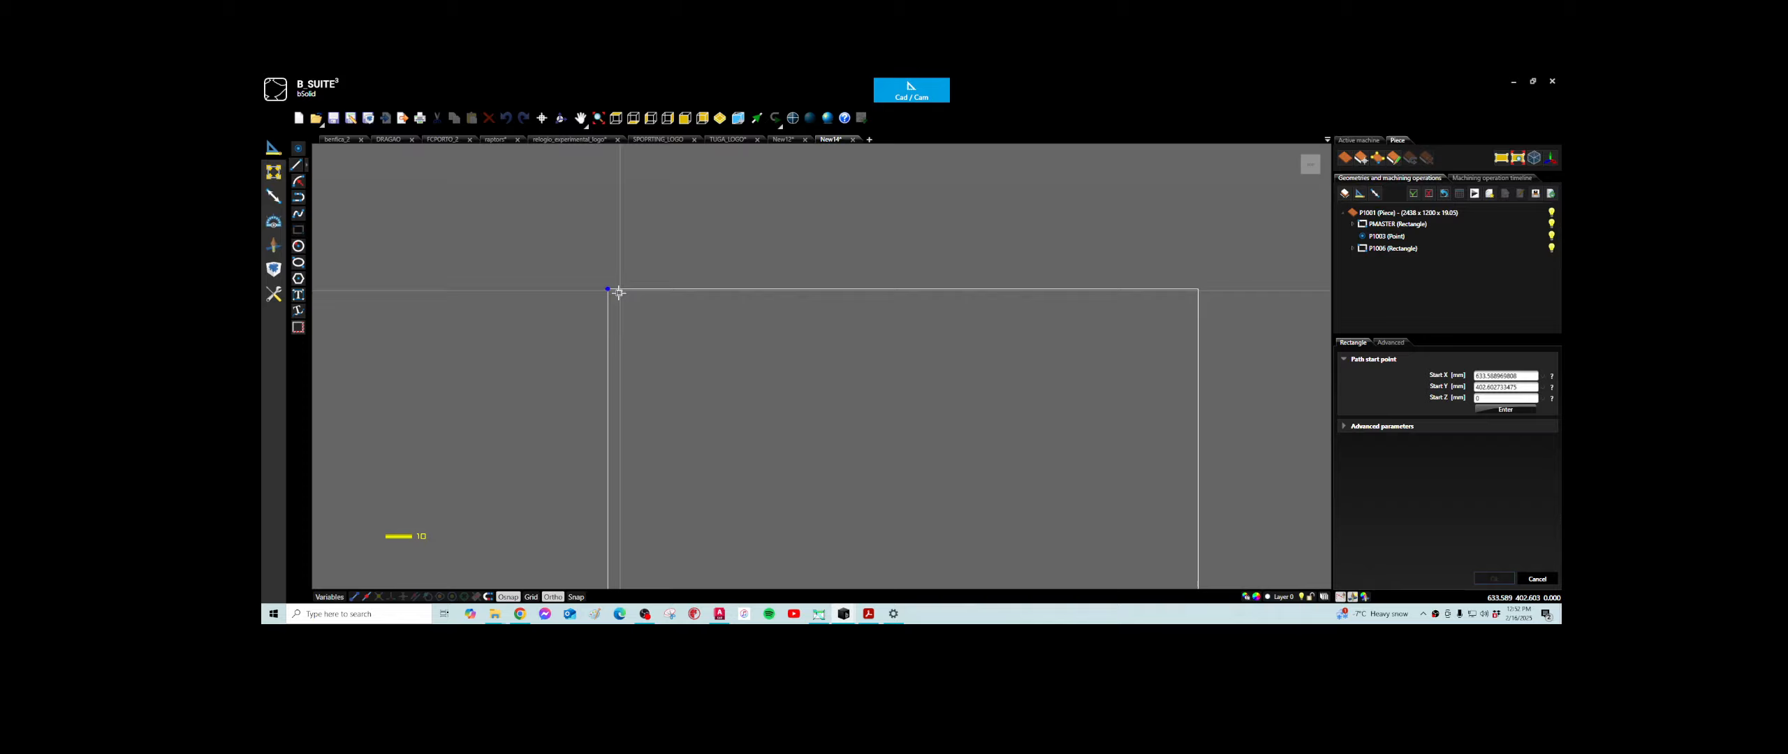
scroll(617, 299, "down", 2)
scroll(618, 293, "up", 6)
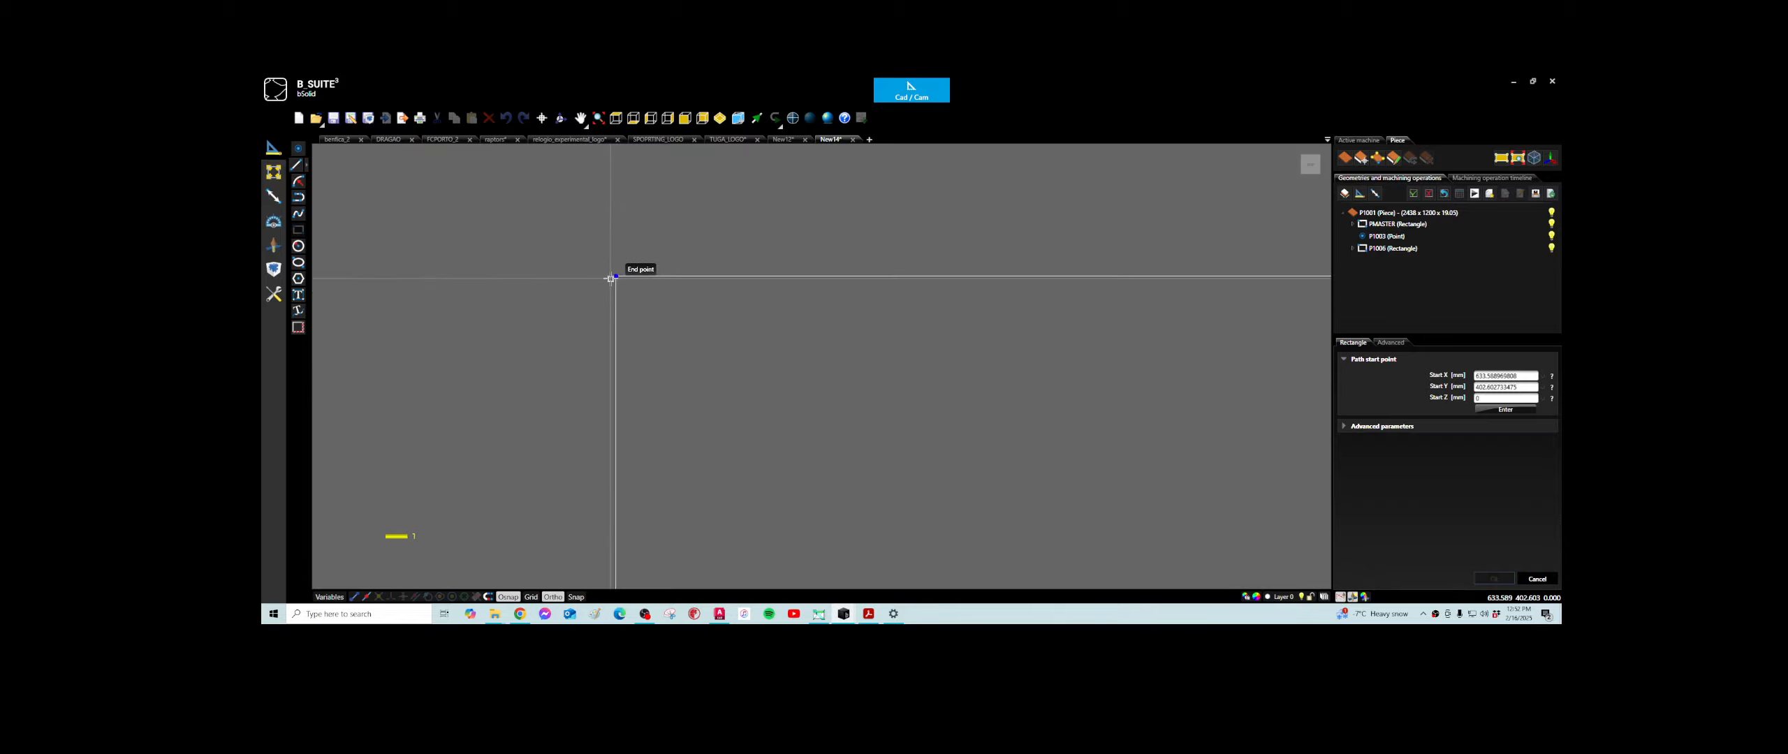
scroll(628, 269, "up", 3)
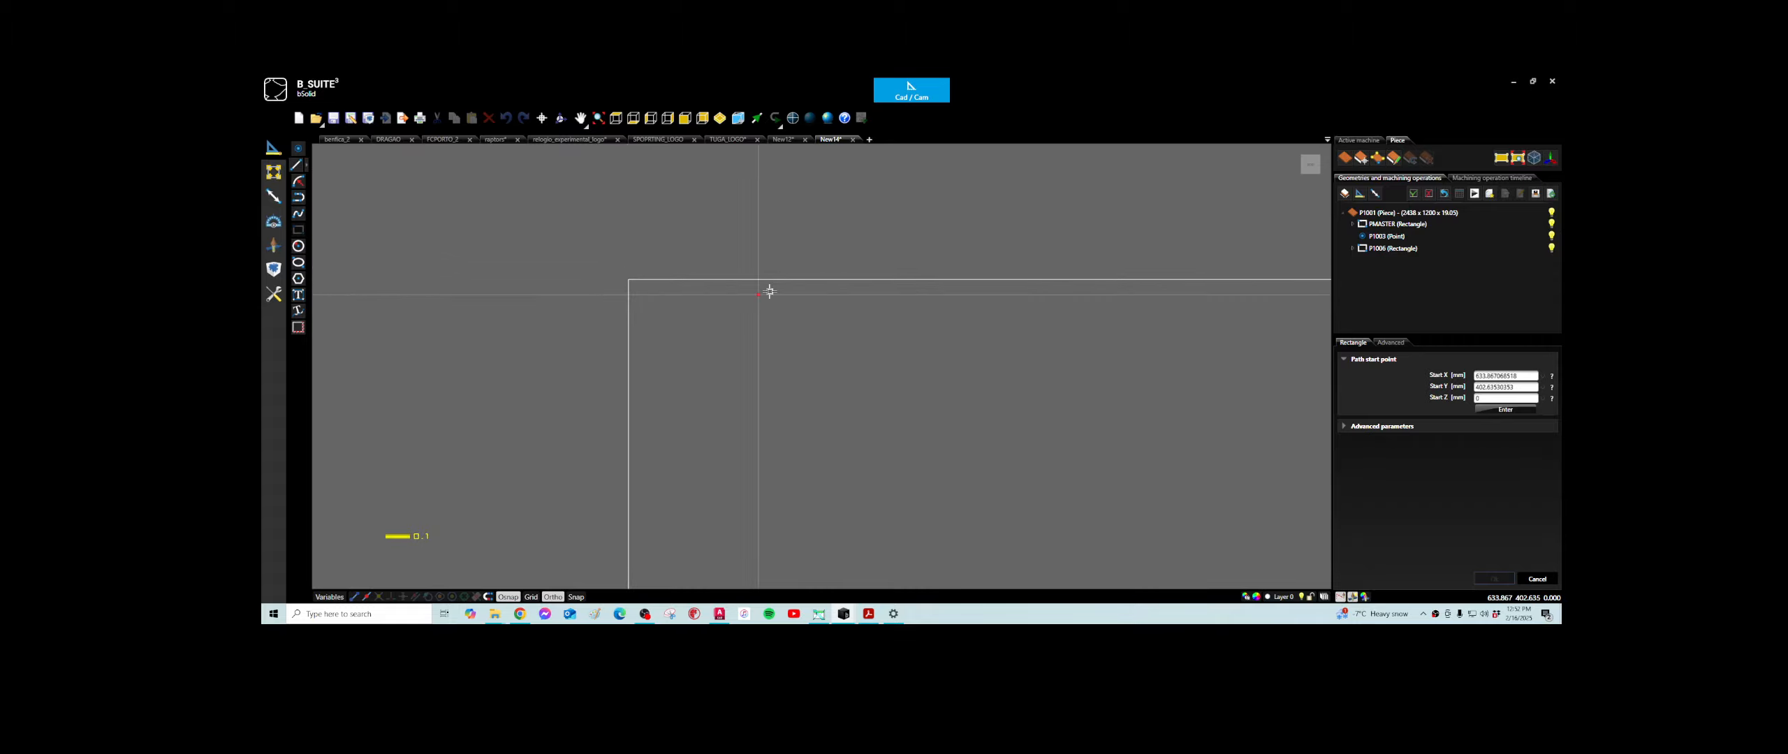
scroll(768, 287, "down", 3)
scroll(746, 283, "down", 3)
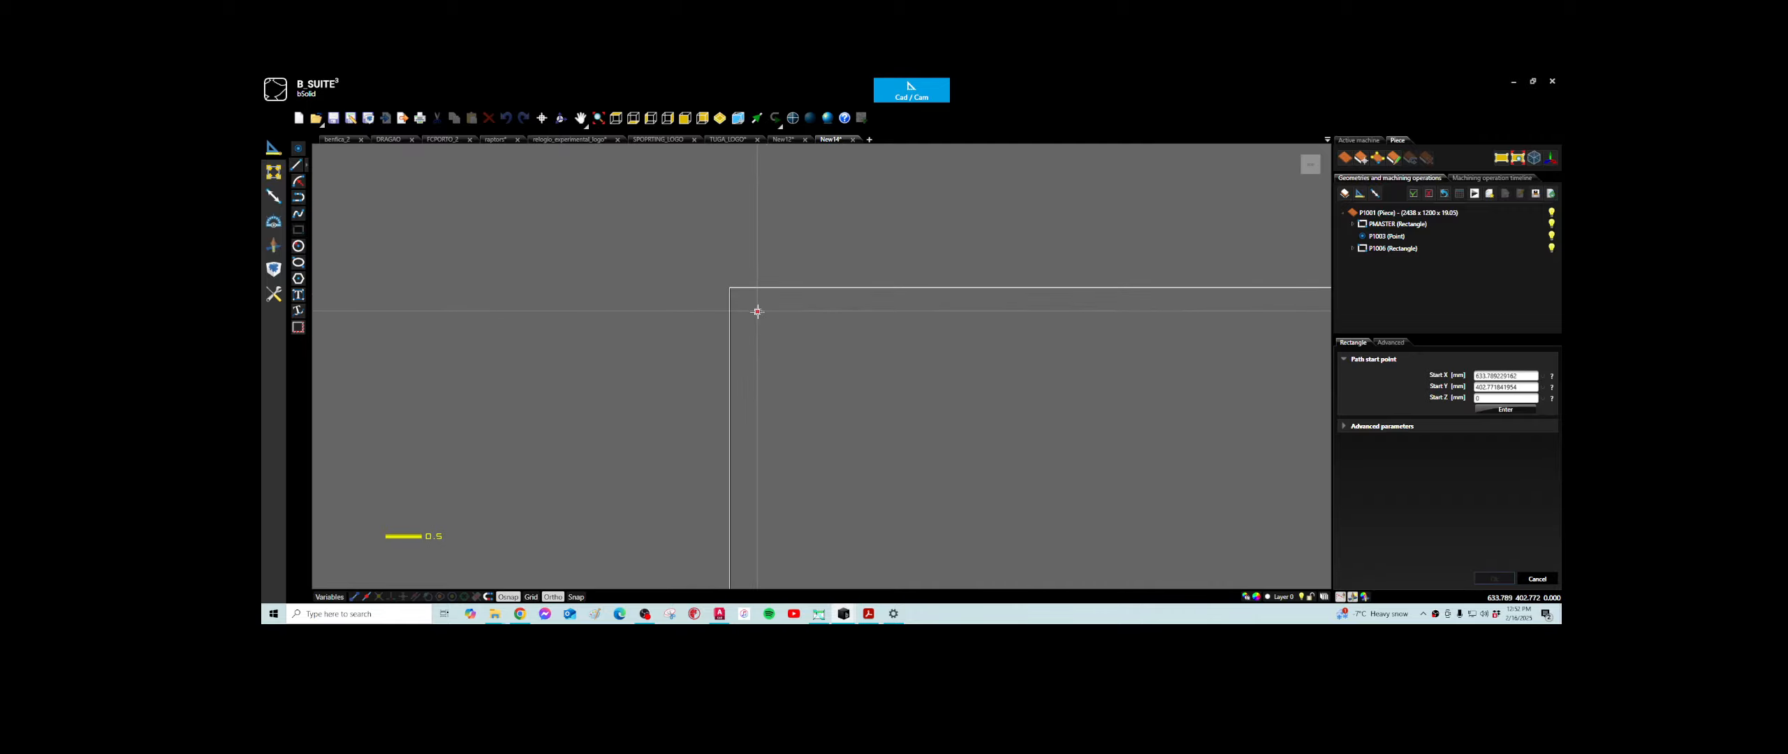
scroll(824, 366, "down", 4)
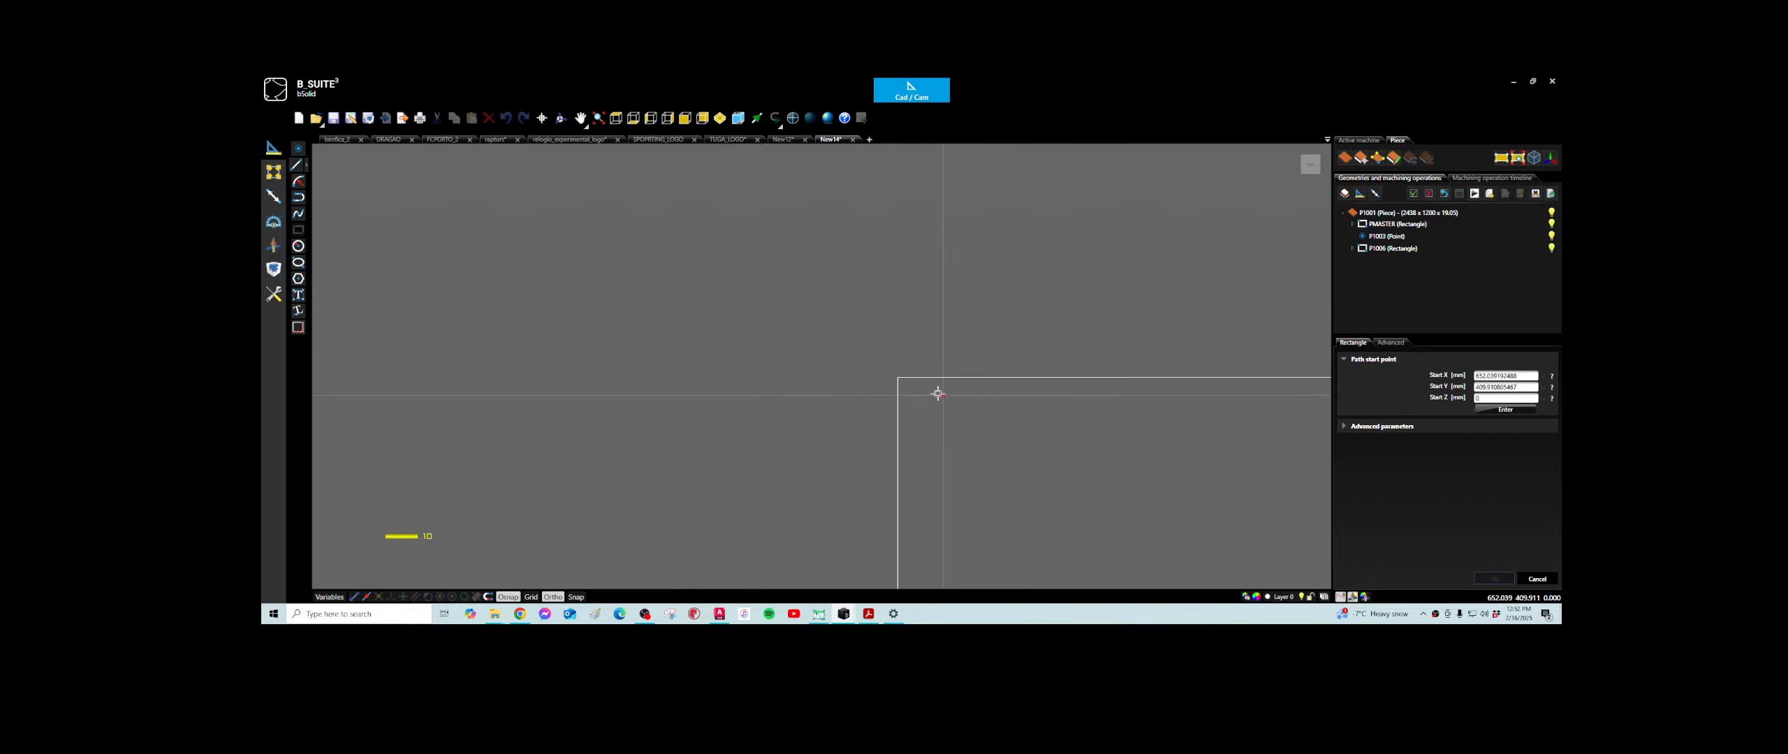
left_click(275, 249)
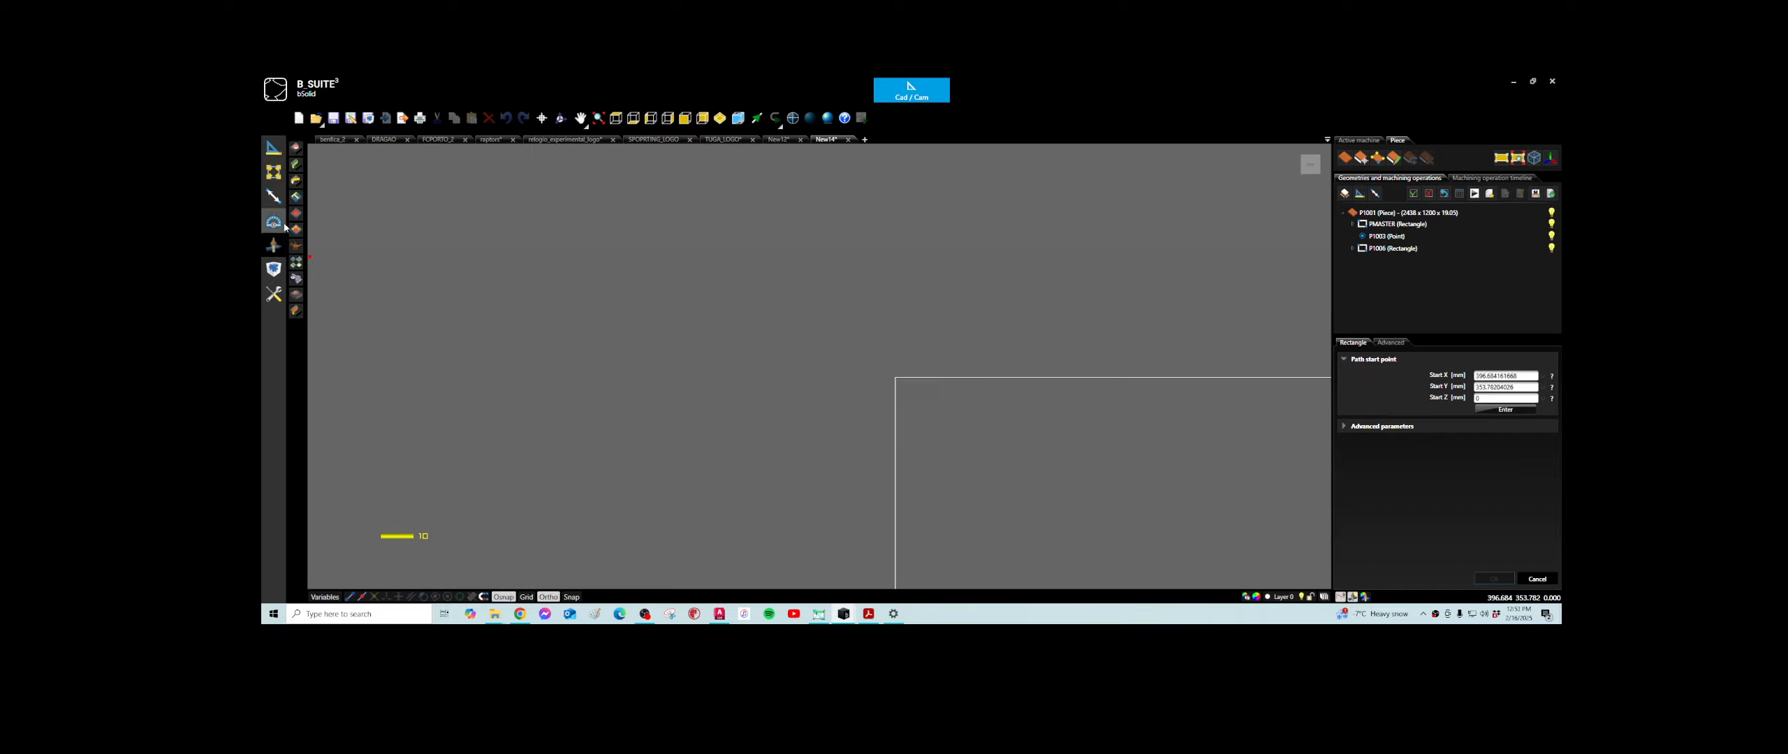
left_click(297, 148)
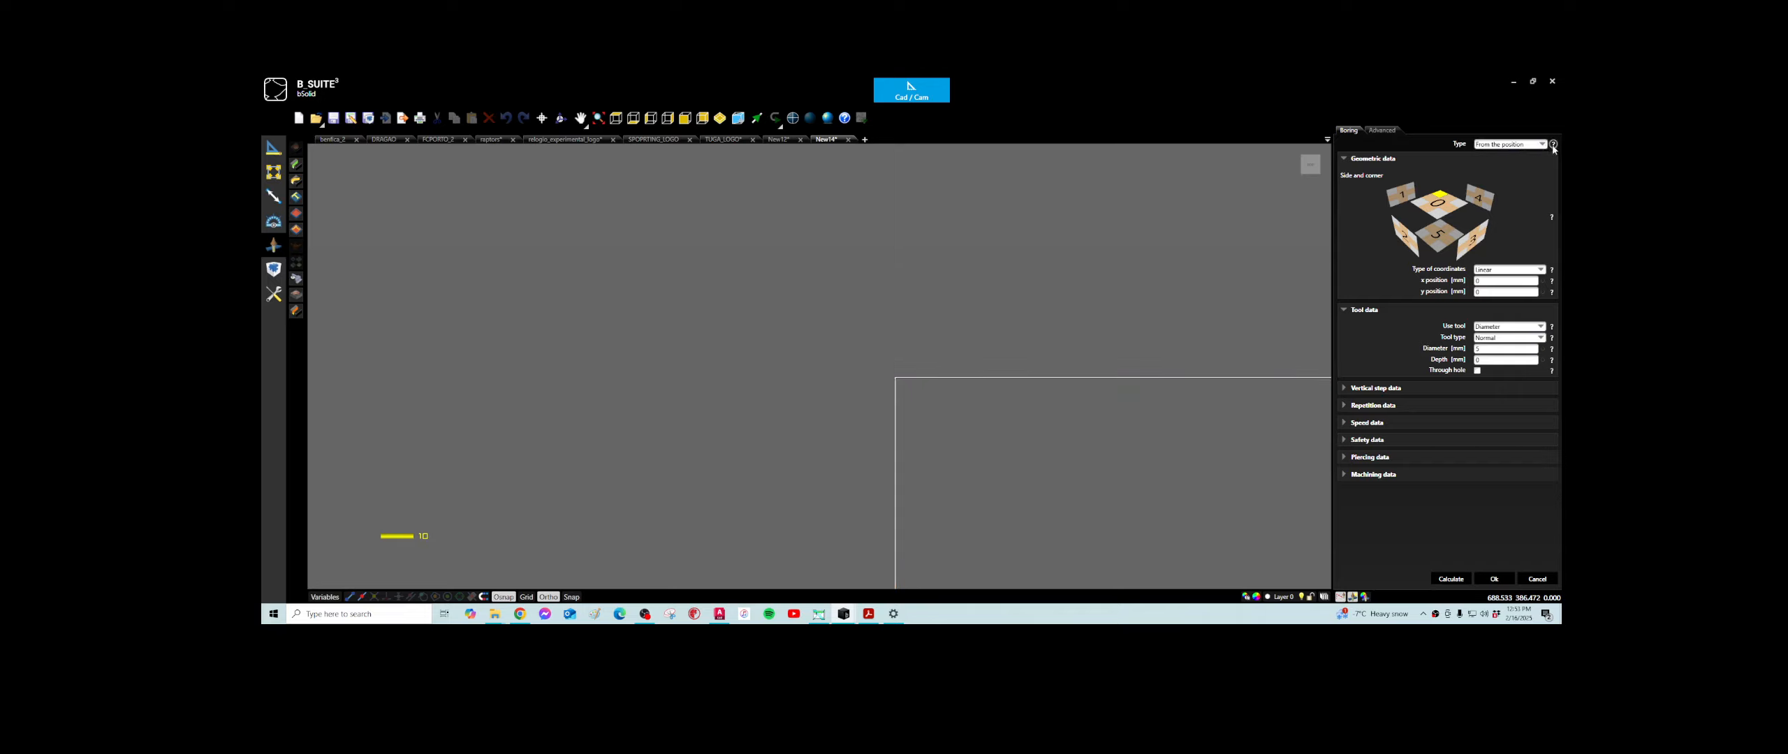
left_click(1542, 145)
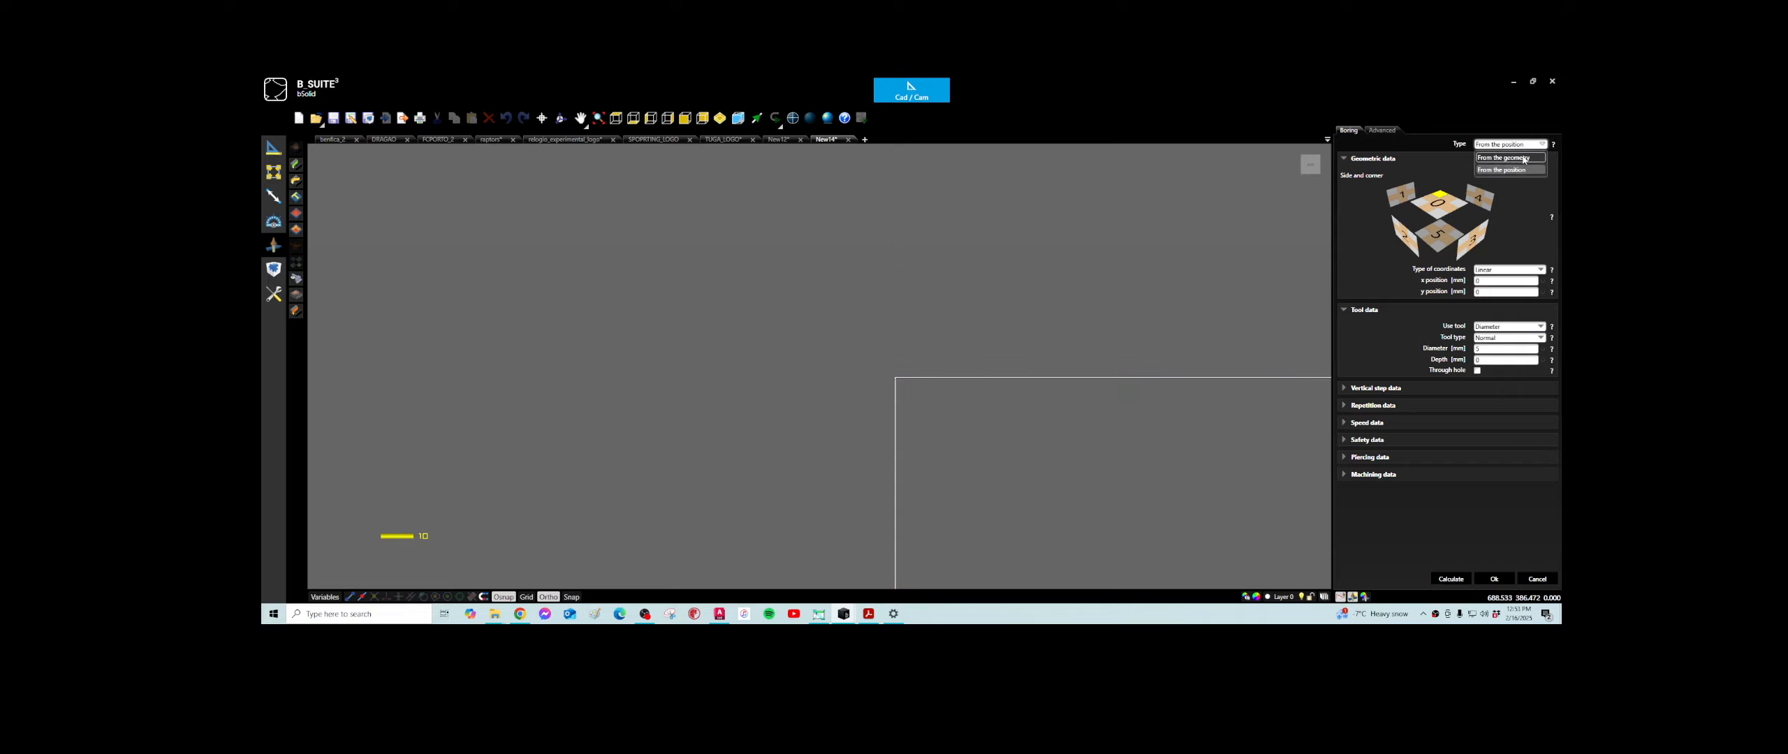
left_click(1530, 146)
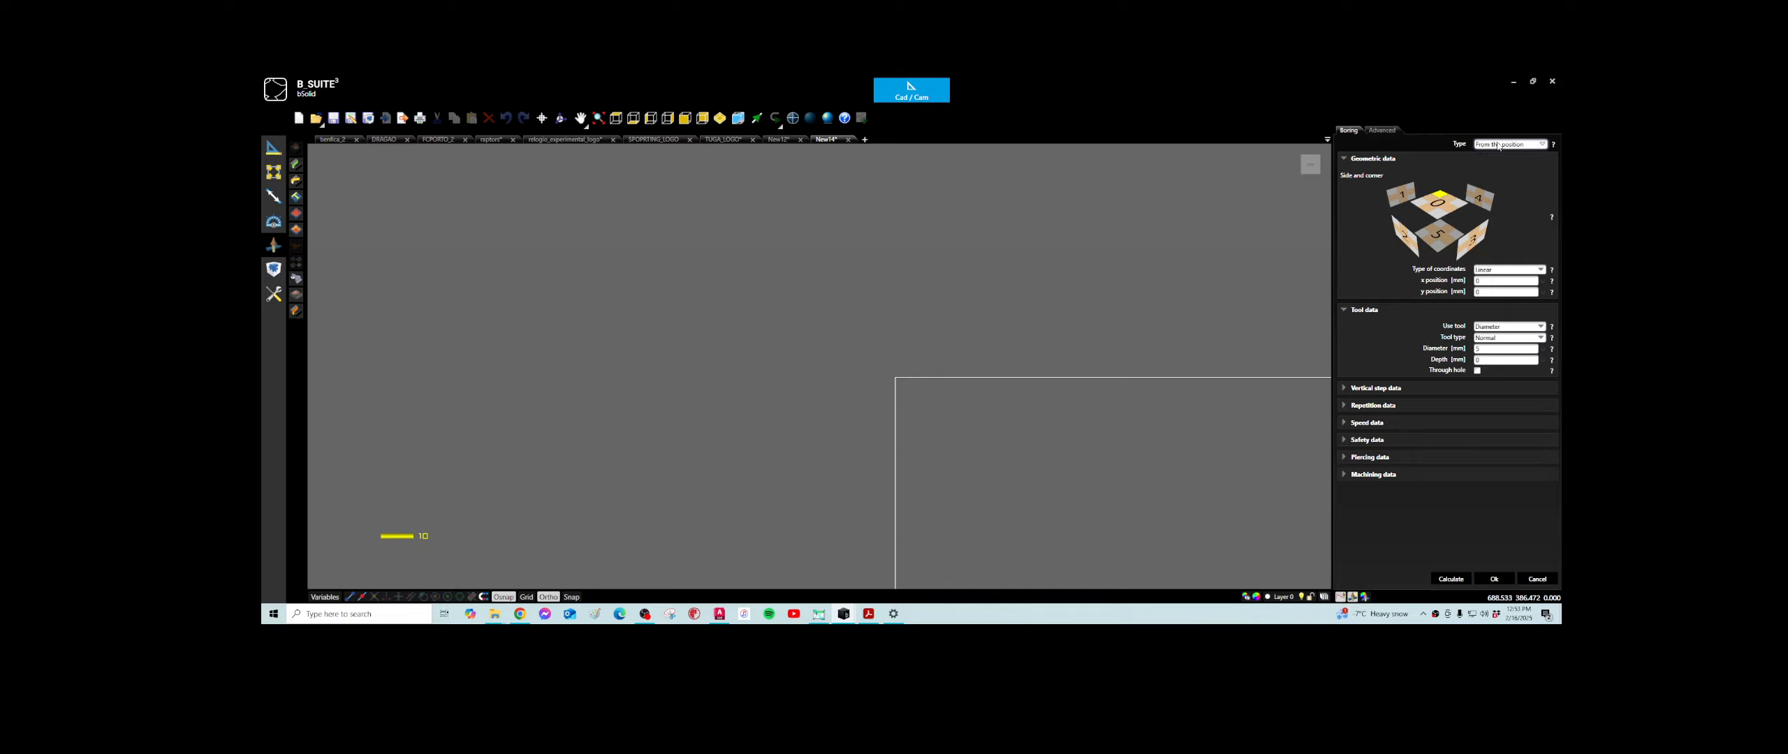
left_click(1498, 145)
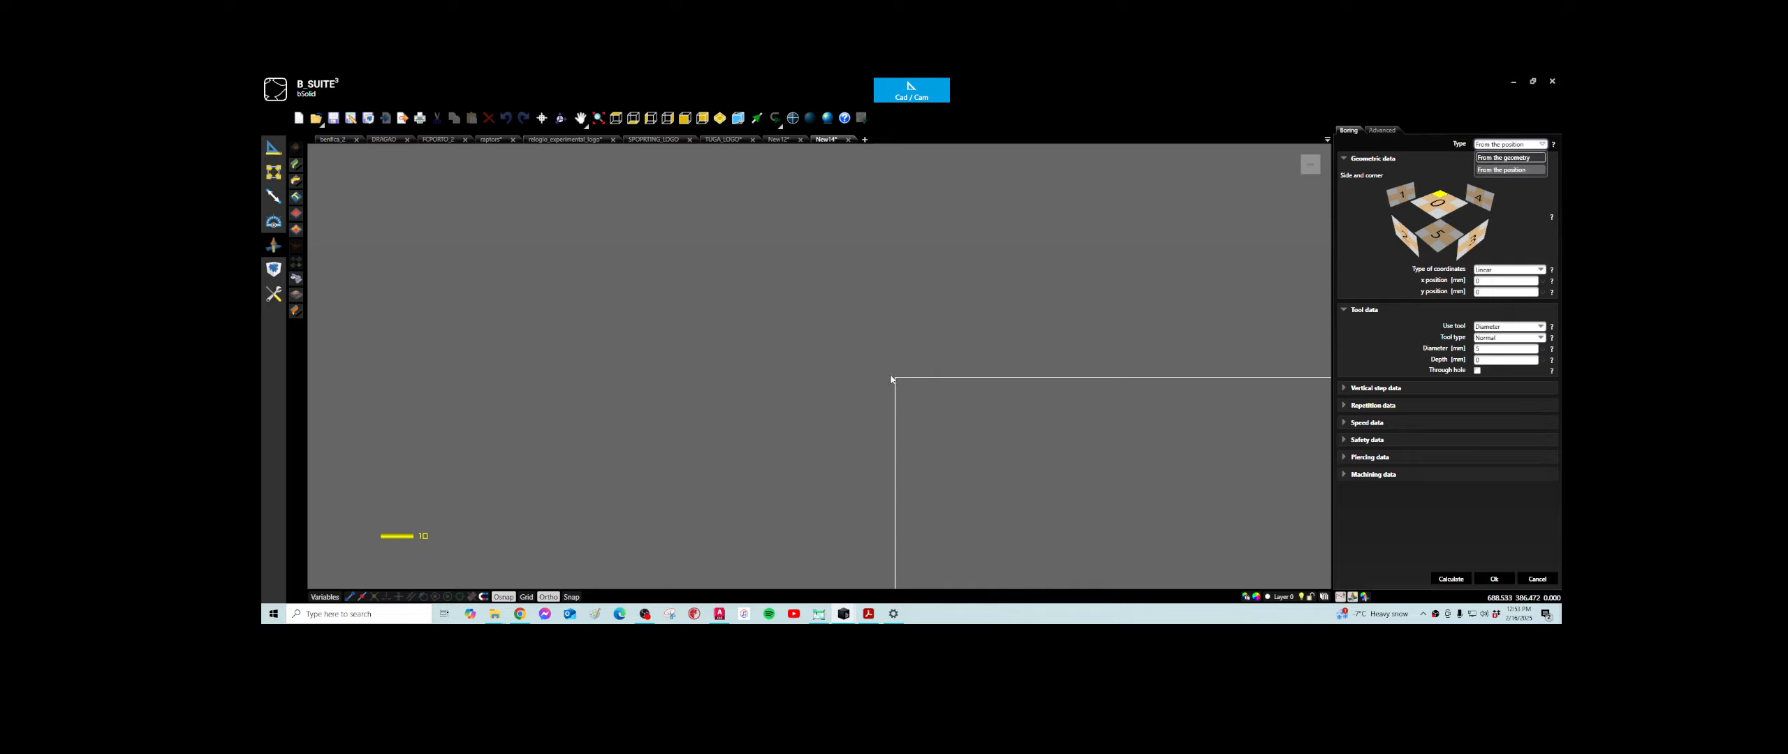
left_click(1500, 146)
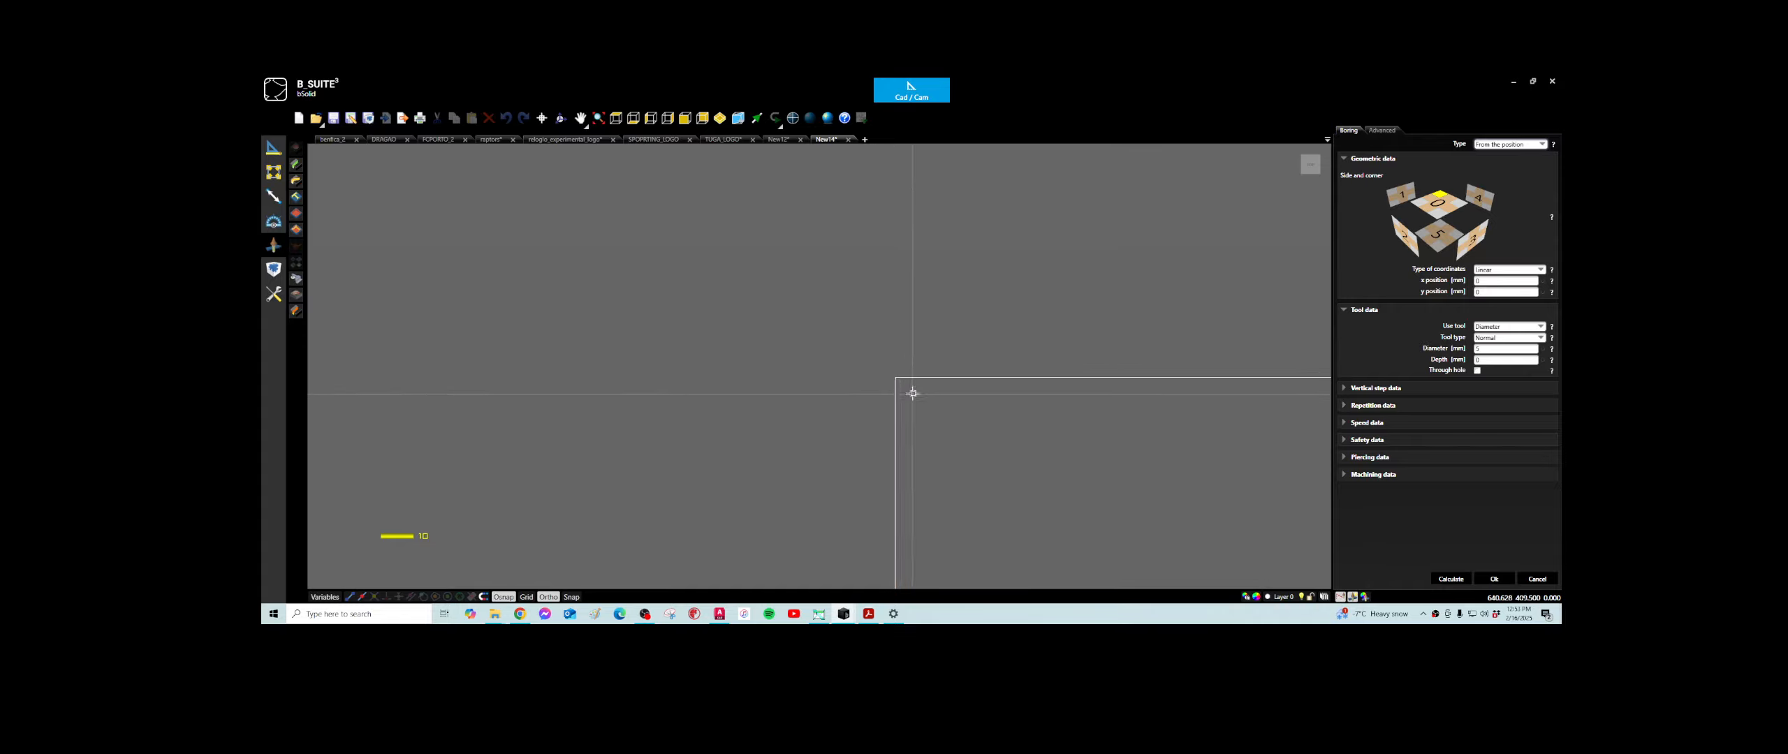
left_click(1541, 145)
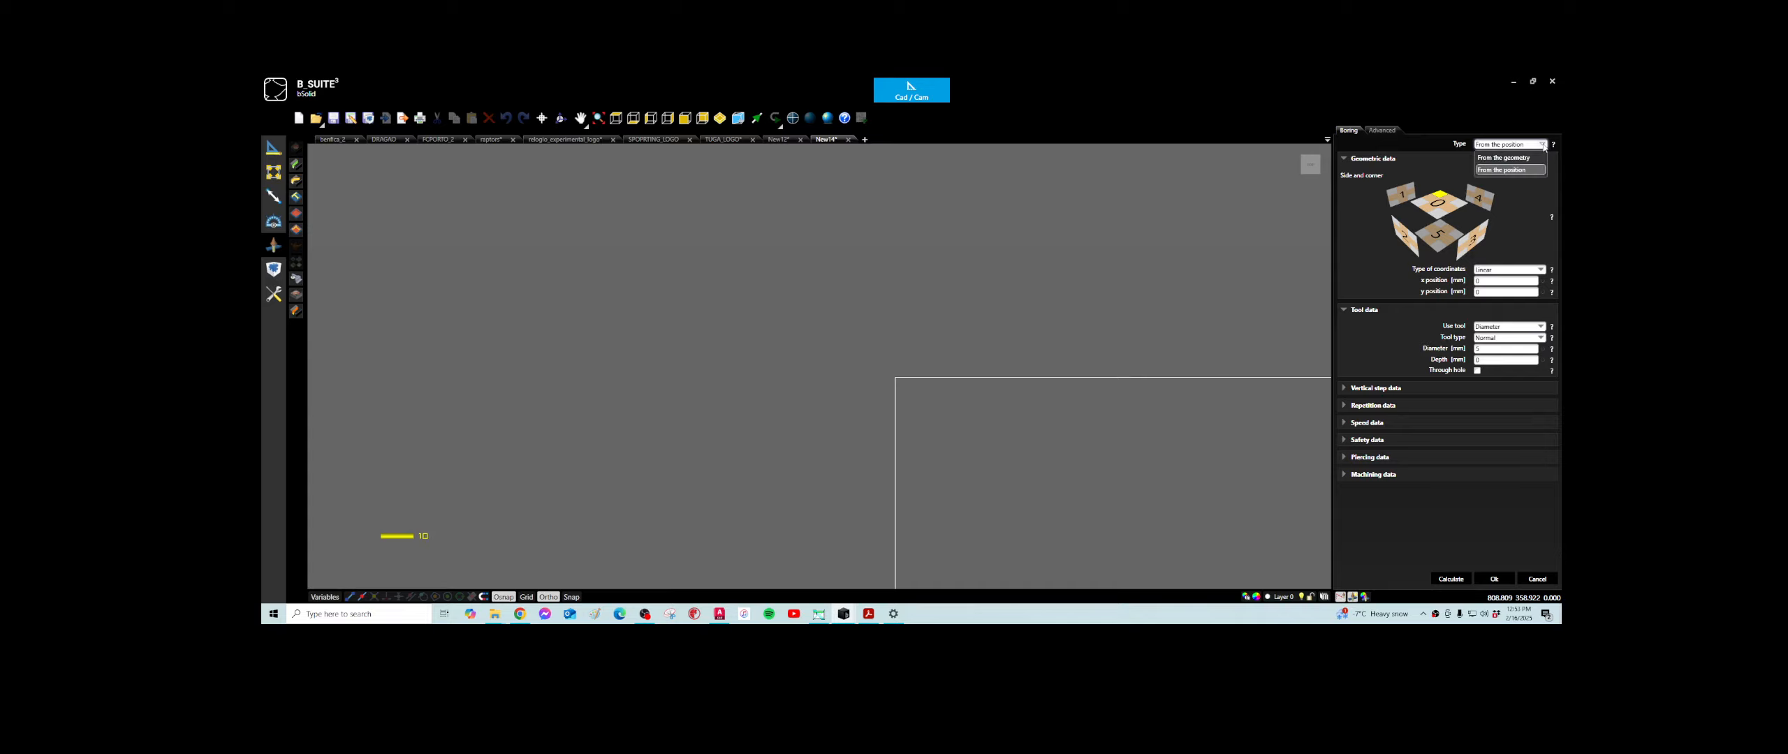
- Place a point exactly on the rectangle's starting corner, at about X 634, Y 403 mm
left_click(285, 151)
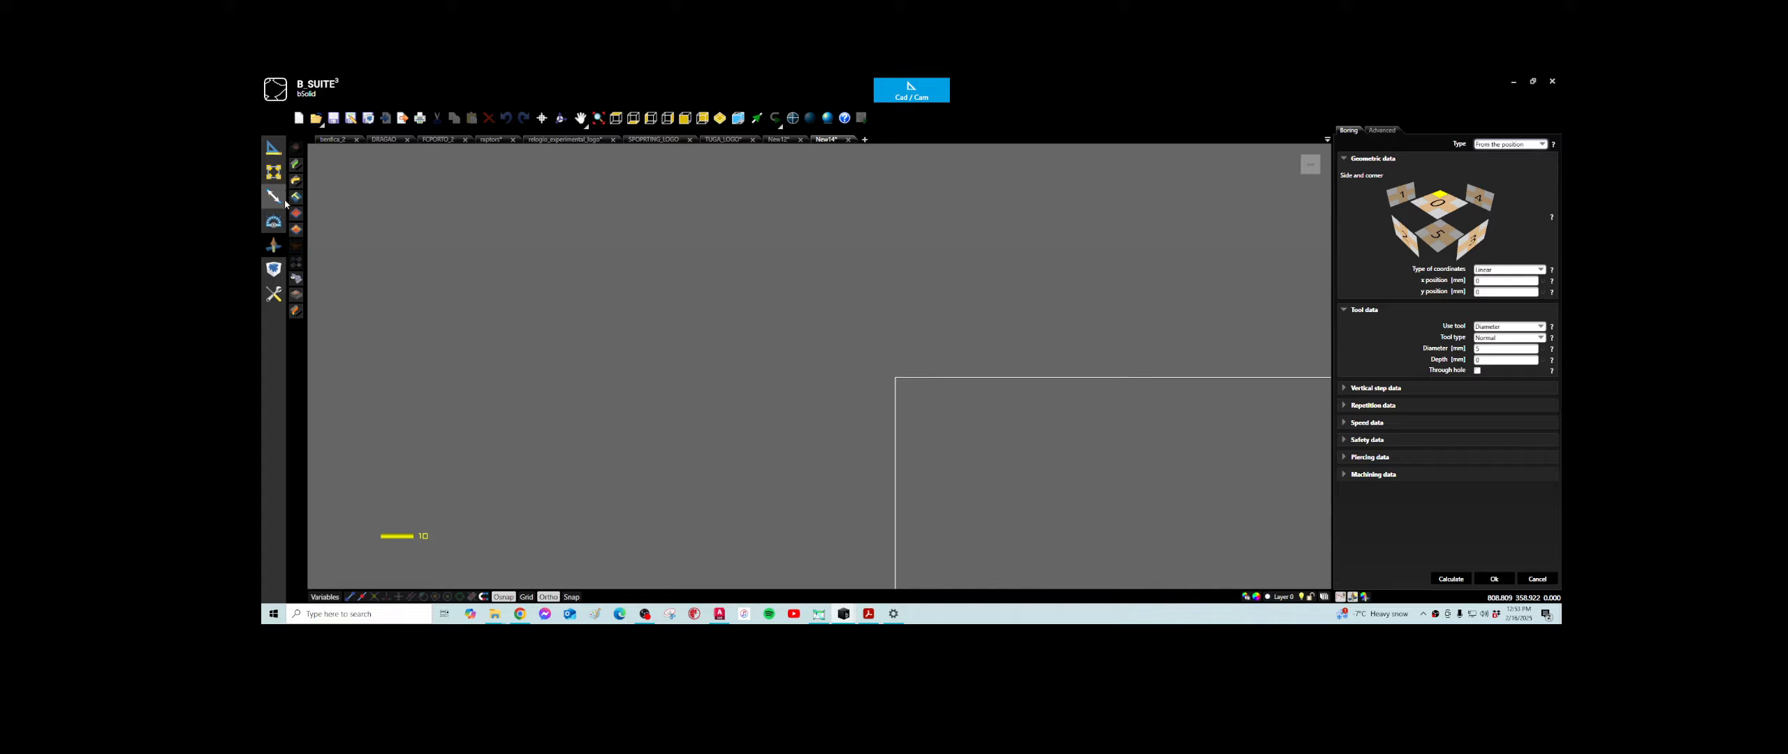
left_click(286, 148)
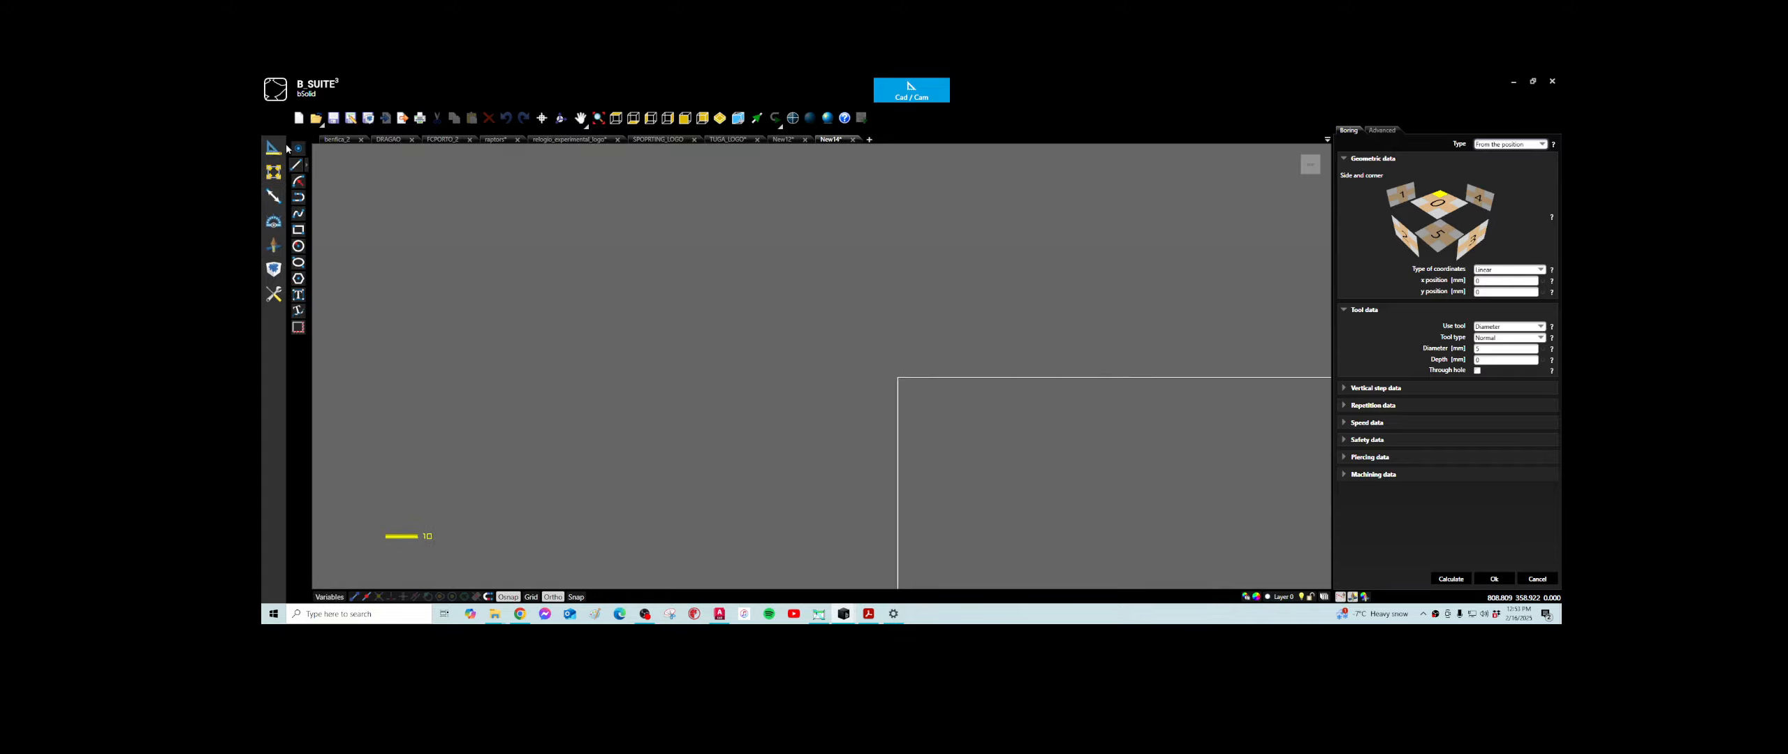
left_click(298, 148)
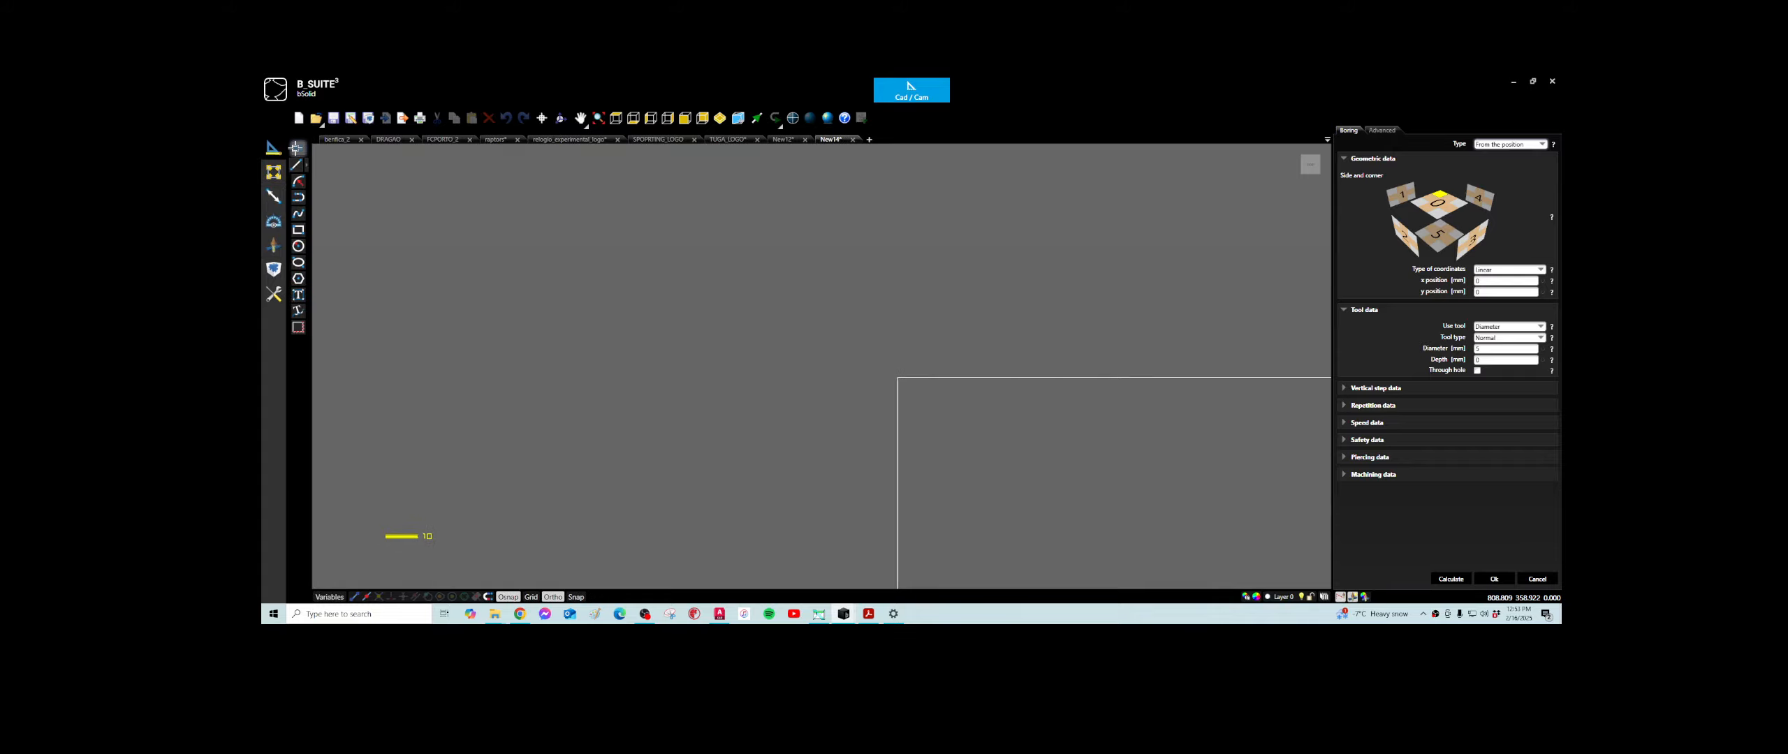
left_click(898, 377)
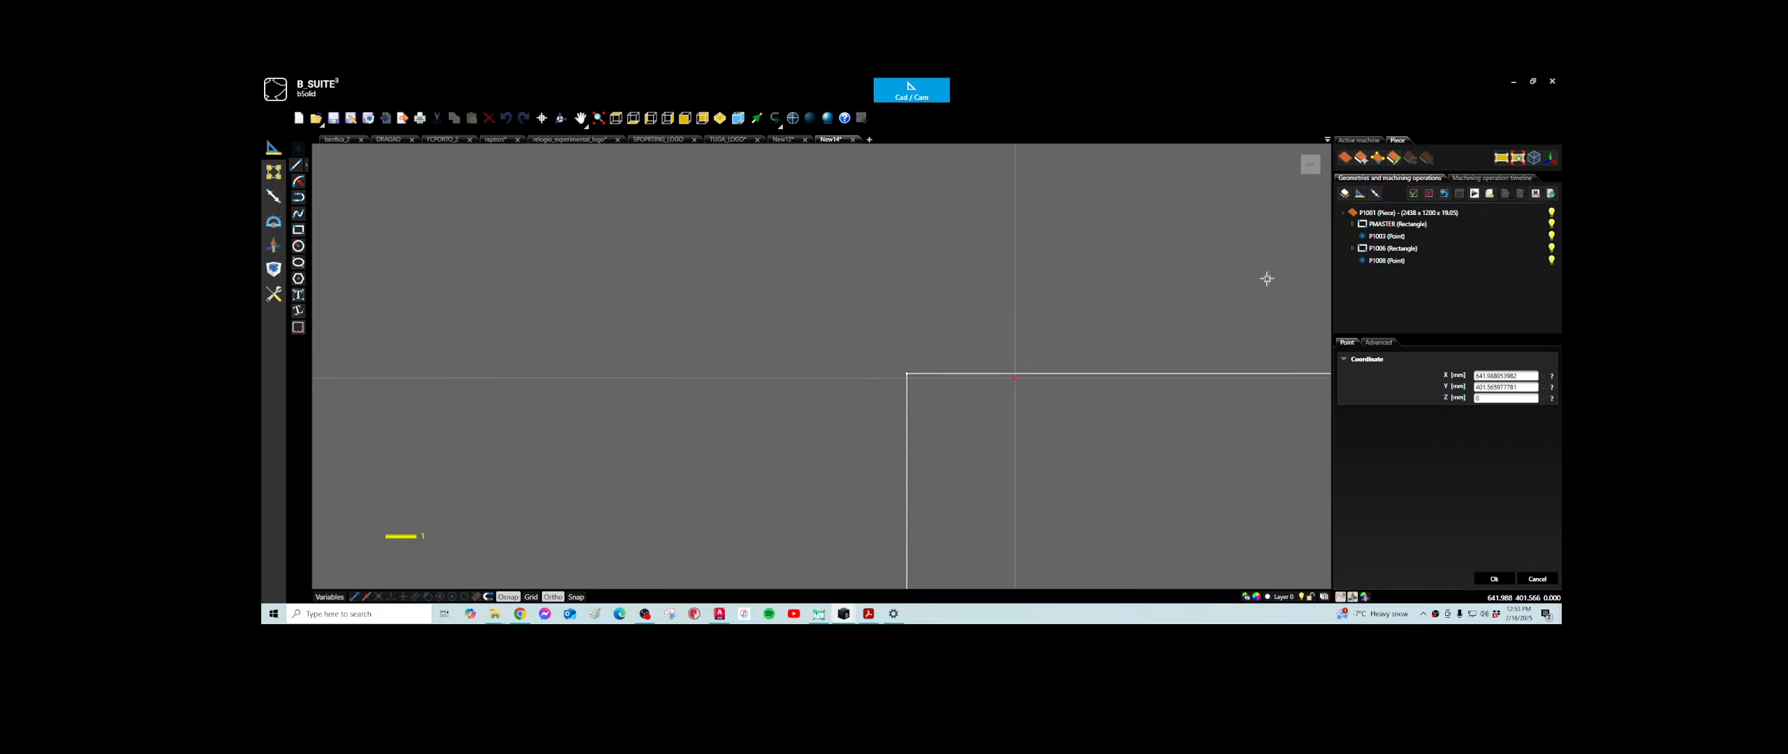
- Start a boring operation defined from the geometry and assign it to the point on the rectangle's corner
left_click(273, 245)
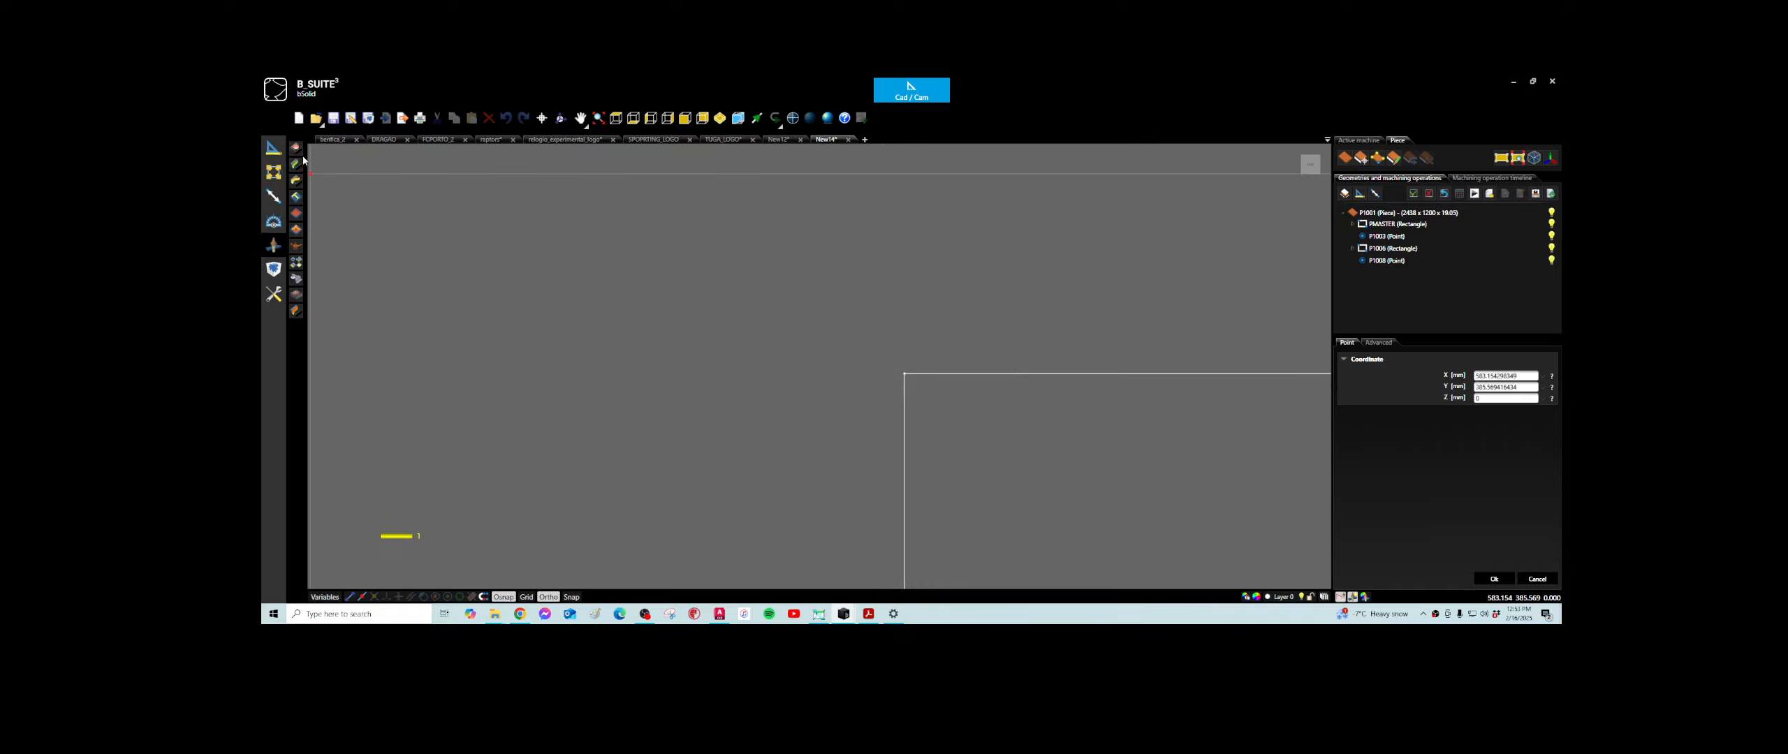
left_click(297, 149)
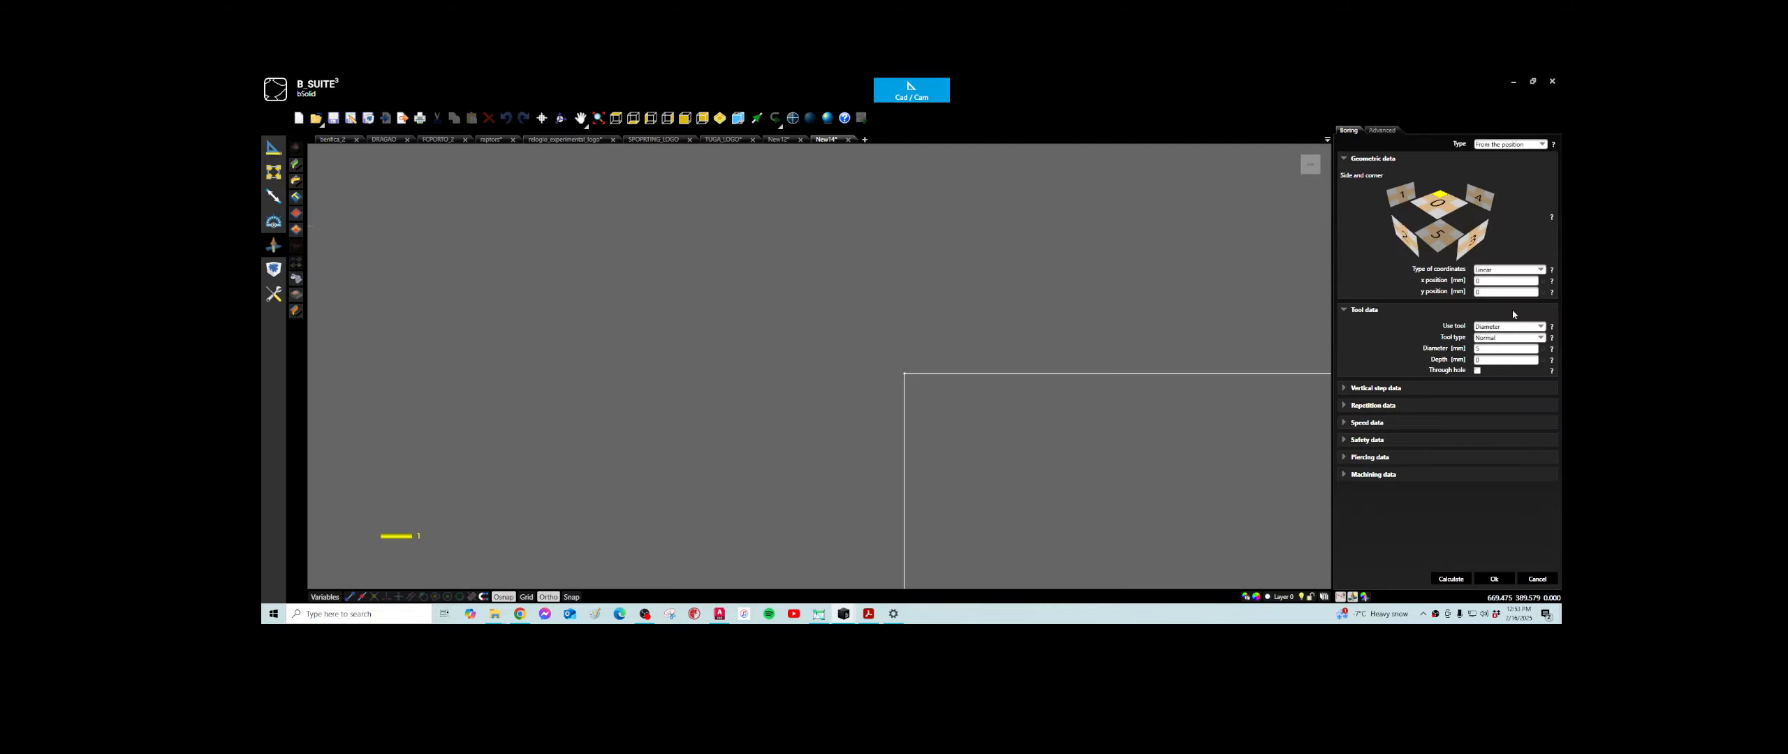
left_click(1539, 144)
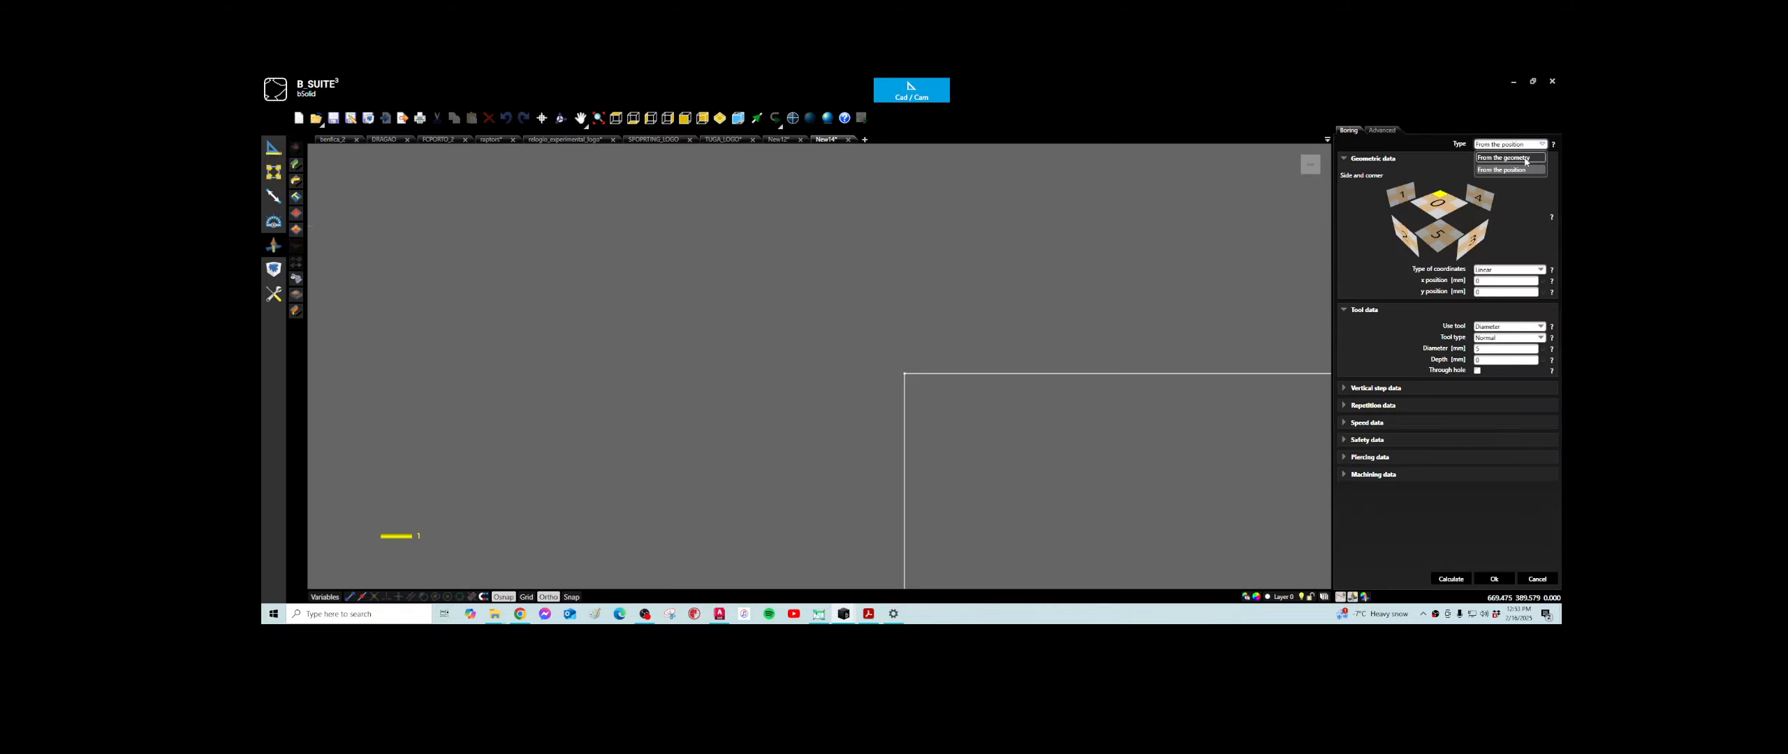
left_click(1525, 158)
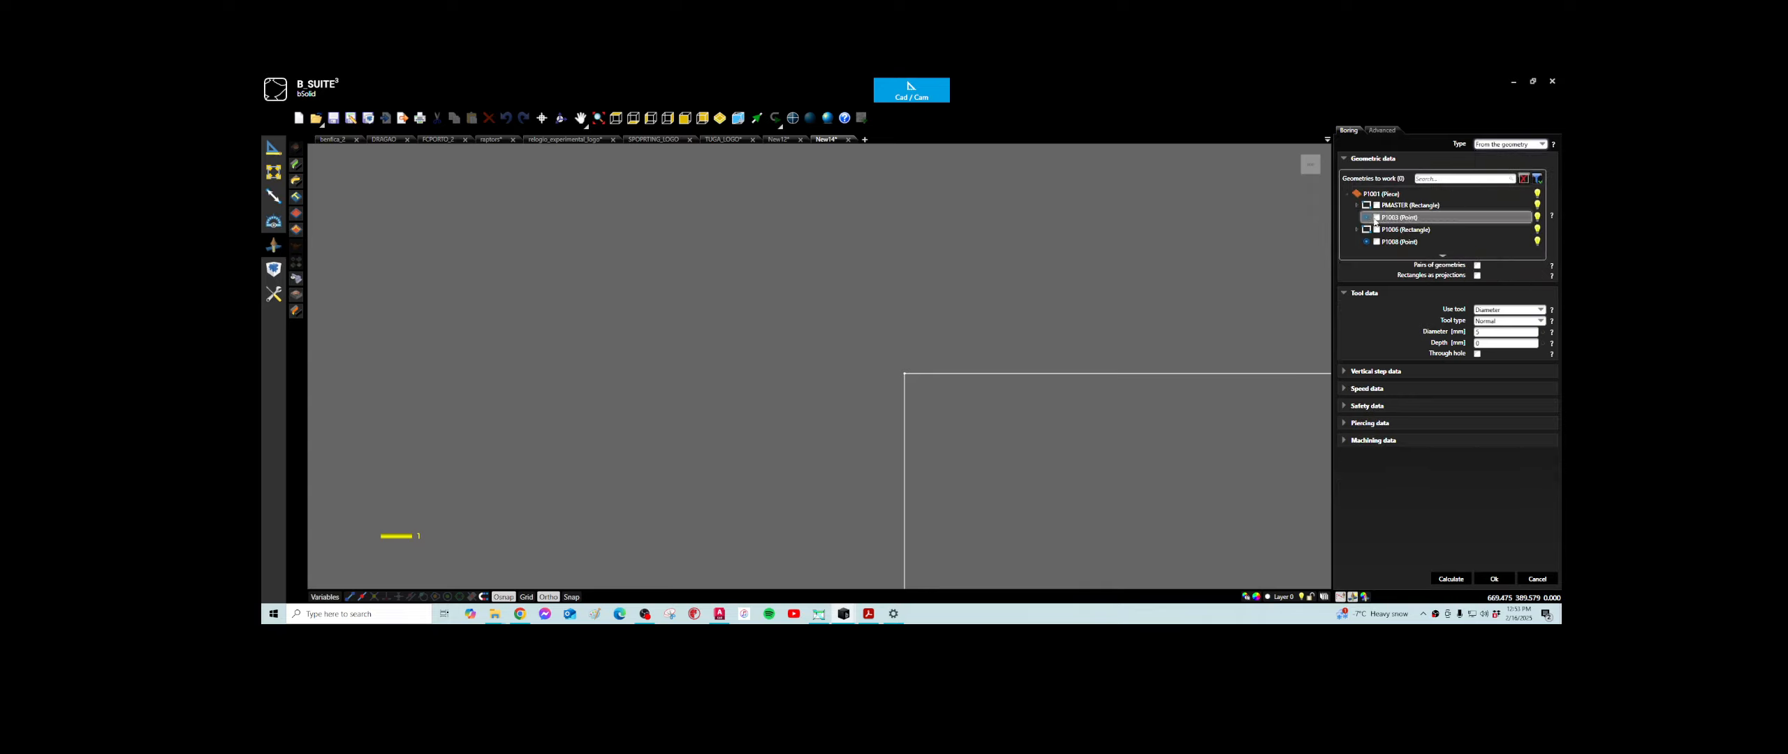
left_click(1376, 241)
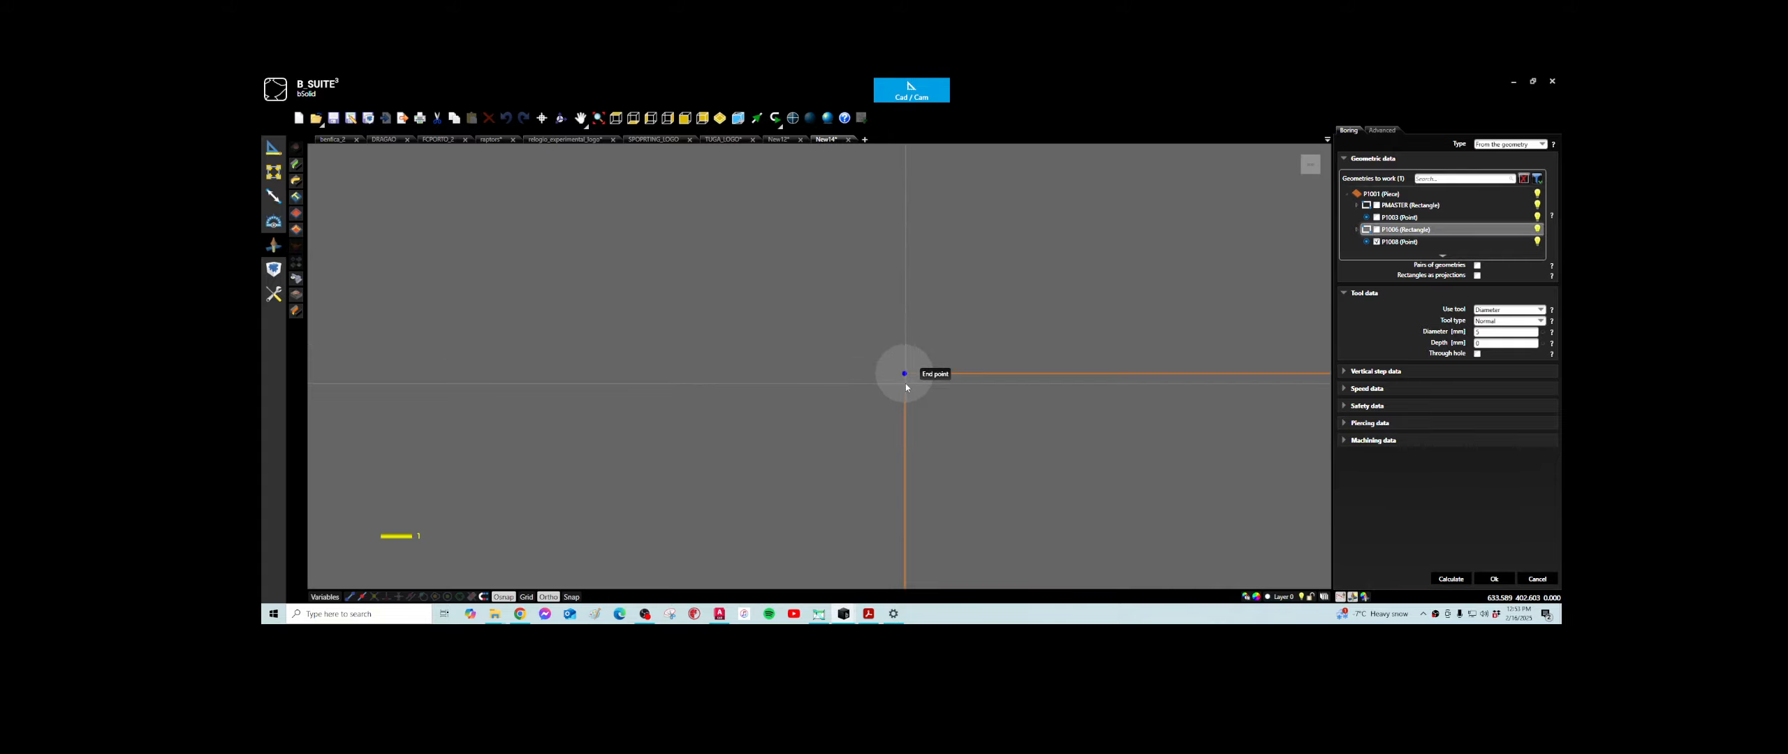
- Set the boring to use the specific tool 4MM_BICO, enter its depth, and calculate and create the operation
left_click(1540, 309)
left_click(1492, 336)
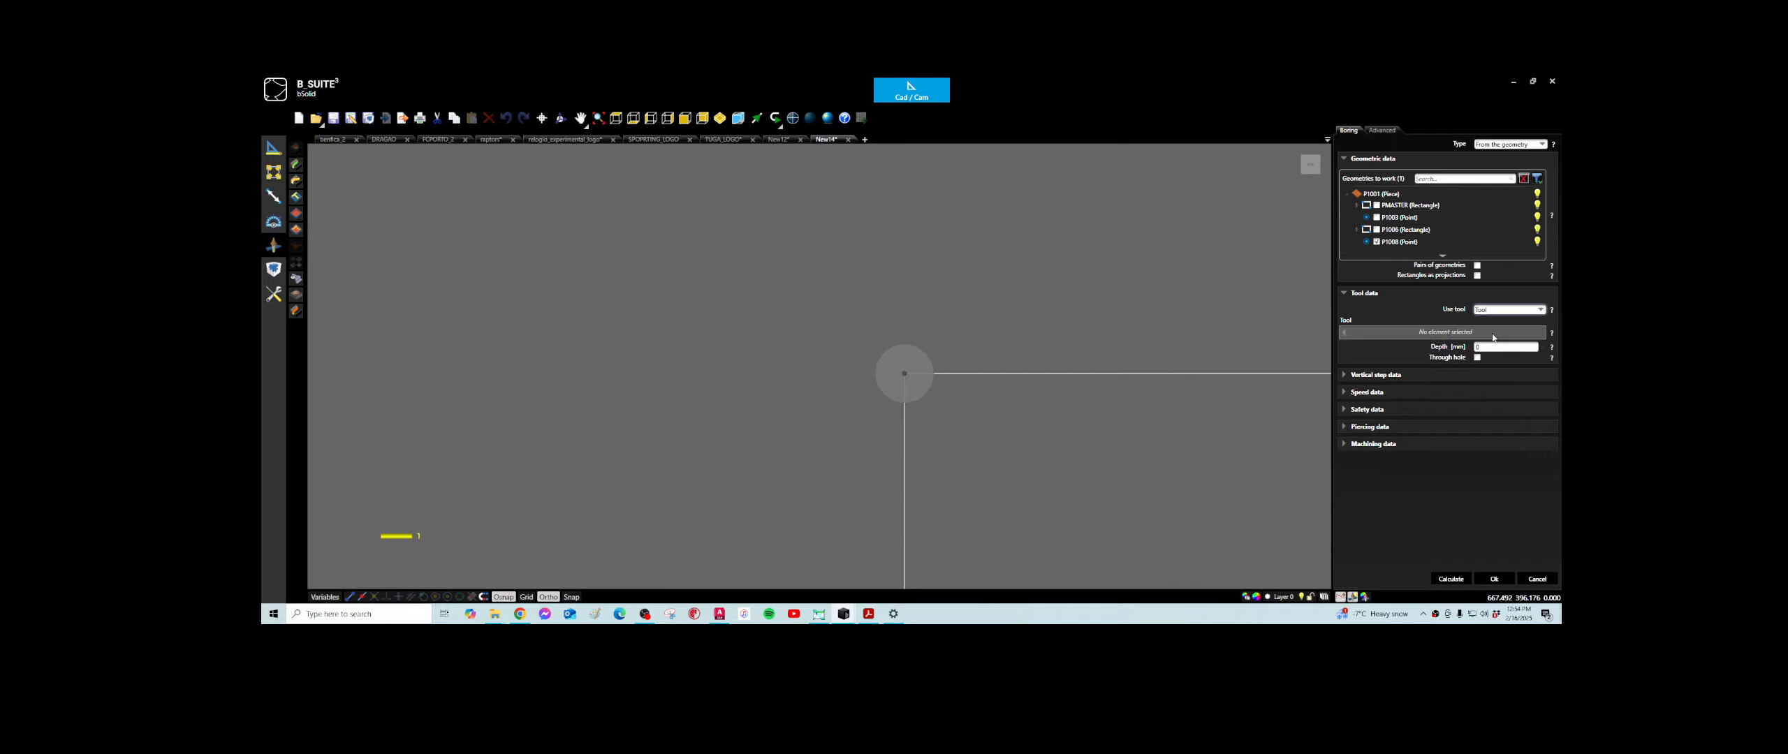
left_click(1539, 310)
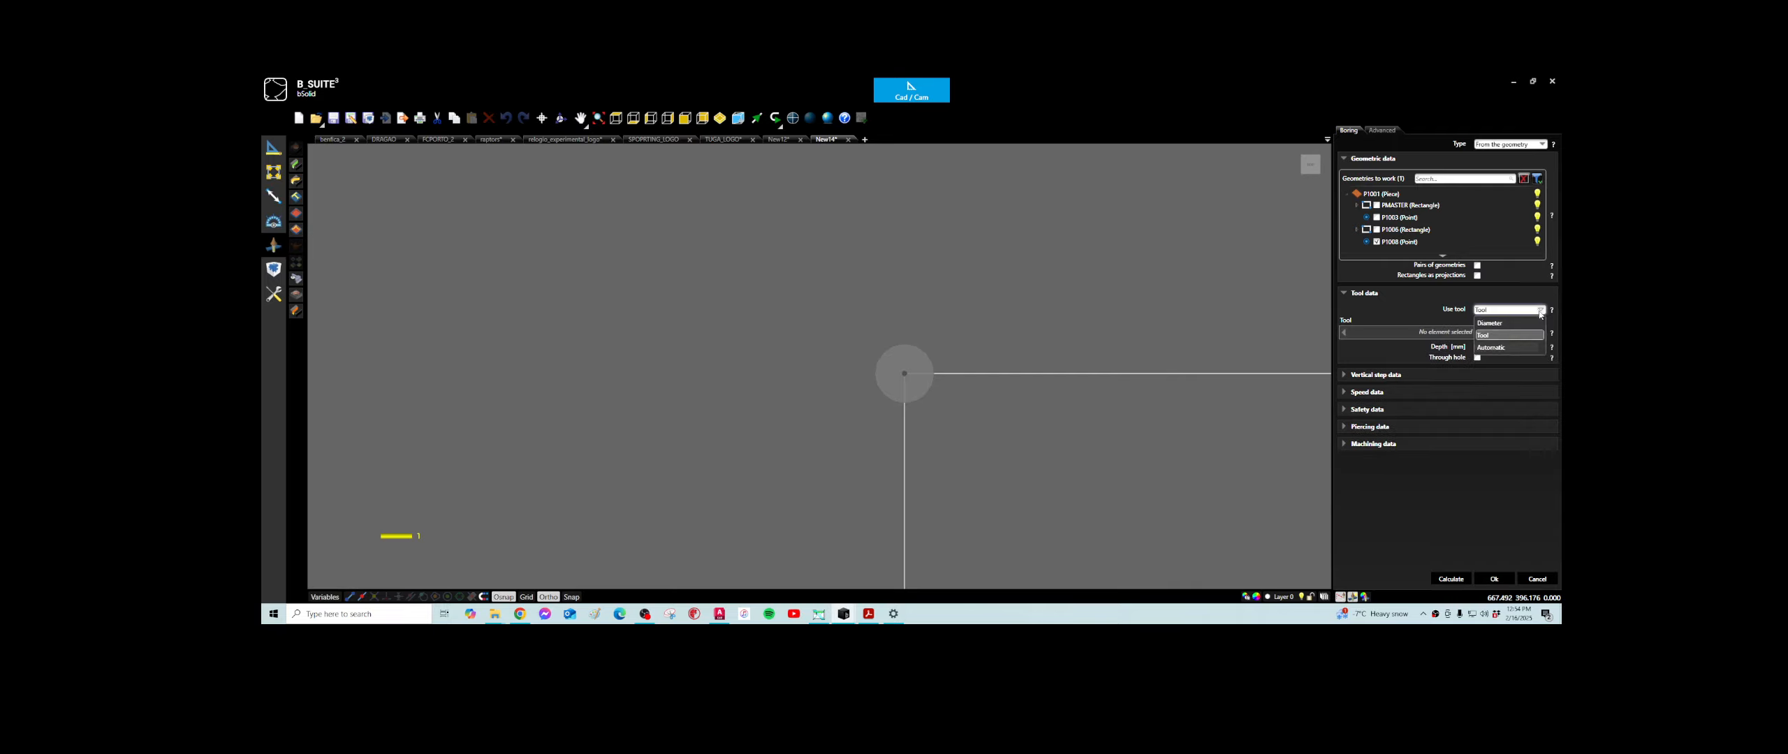
left_click(1491, 336)
left_click(1353, 336)
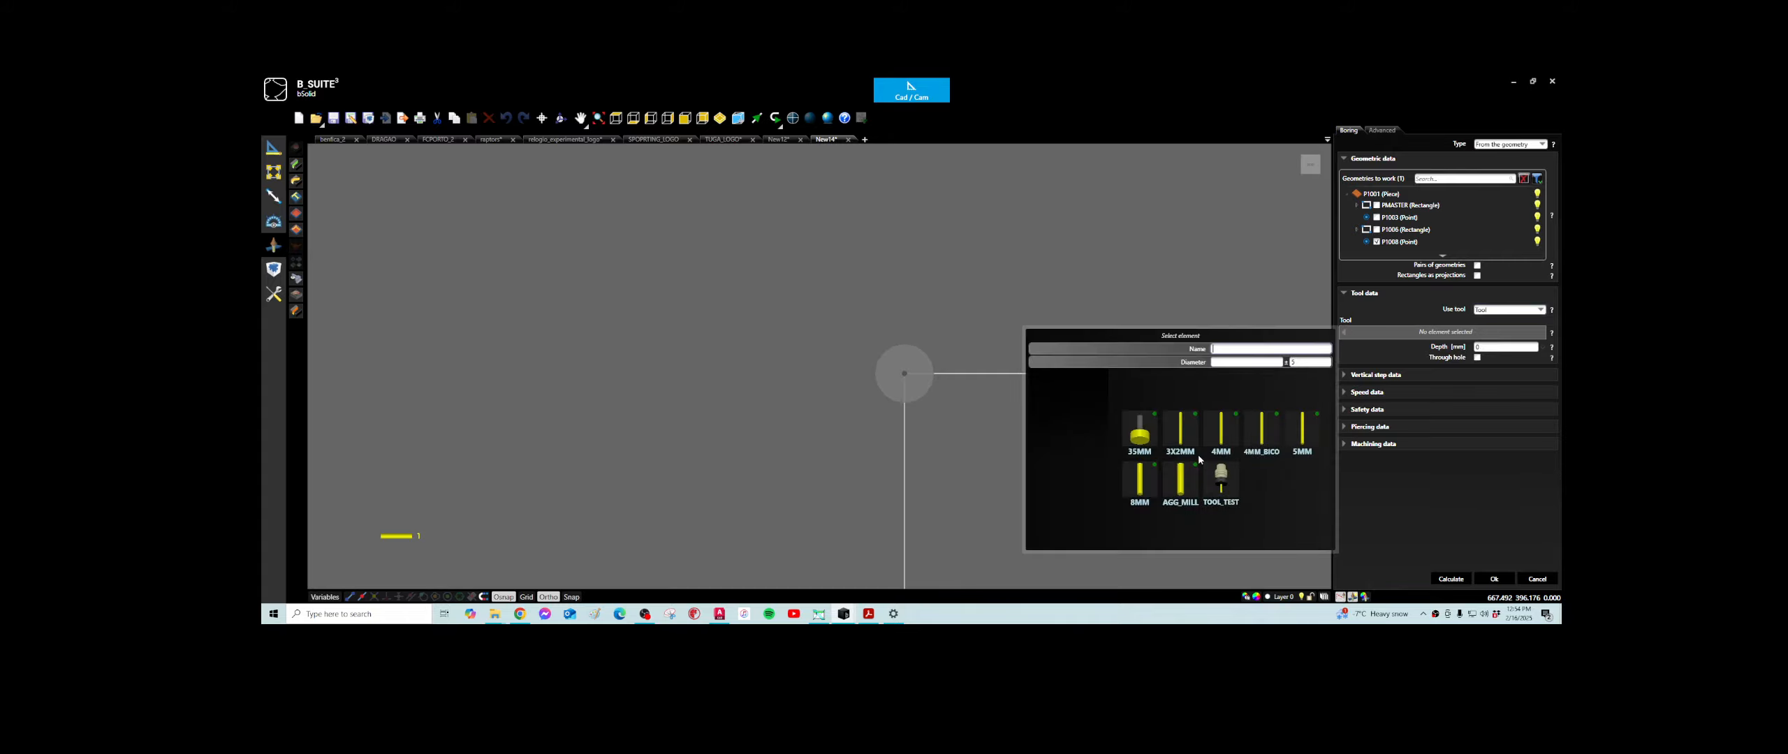
left_click(1264, 440)
left_click(1486, 371)
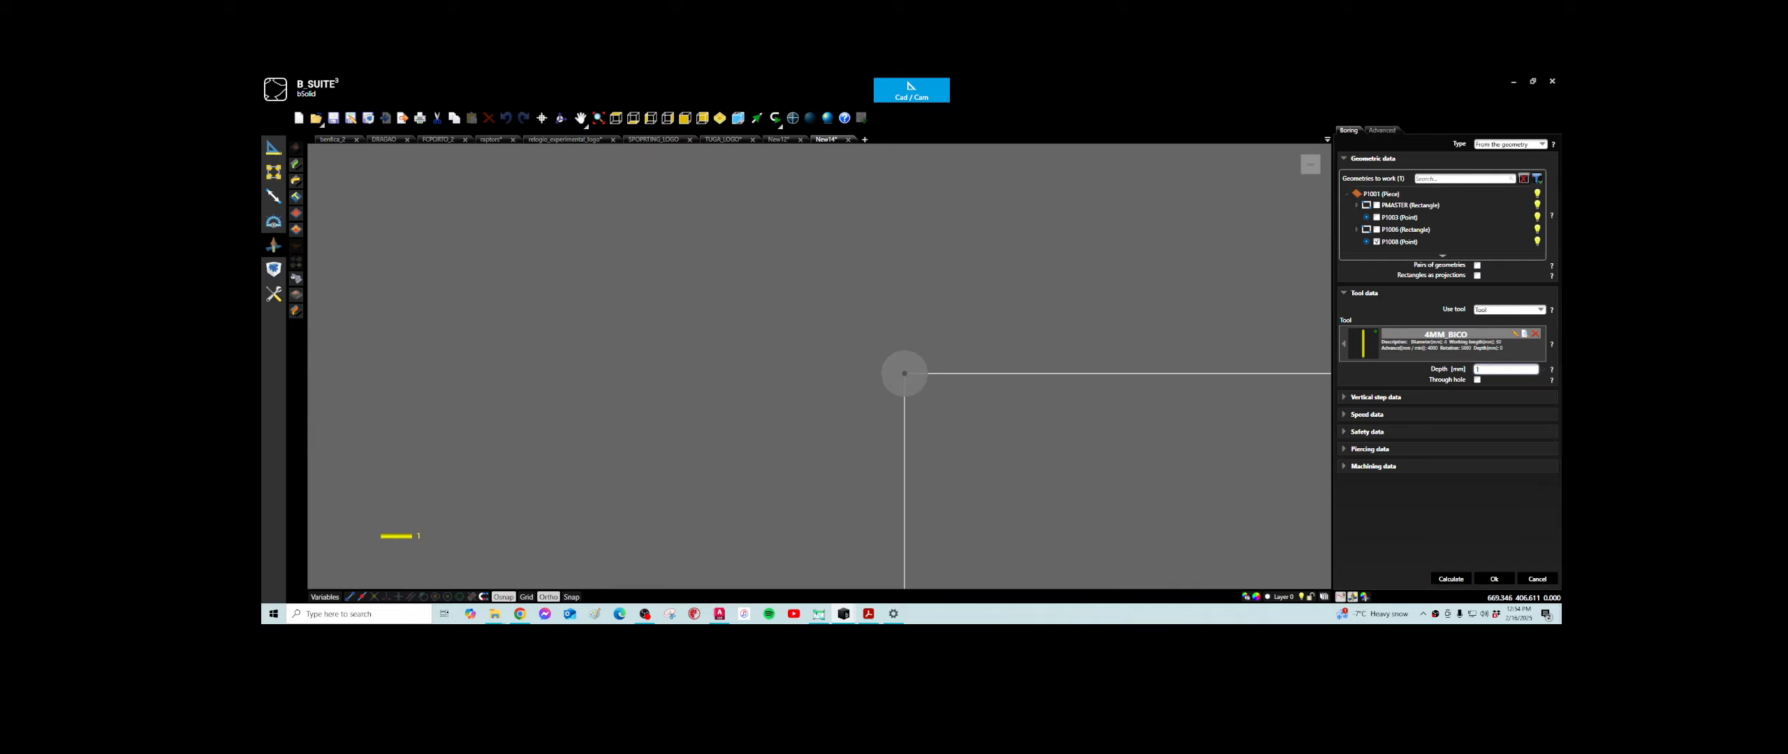
left_click(1452, 579)
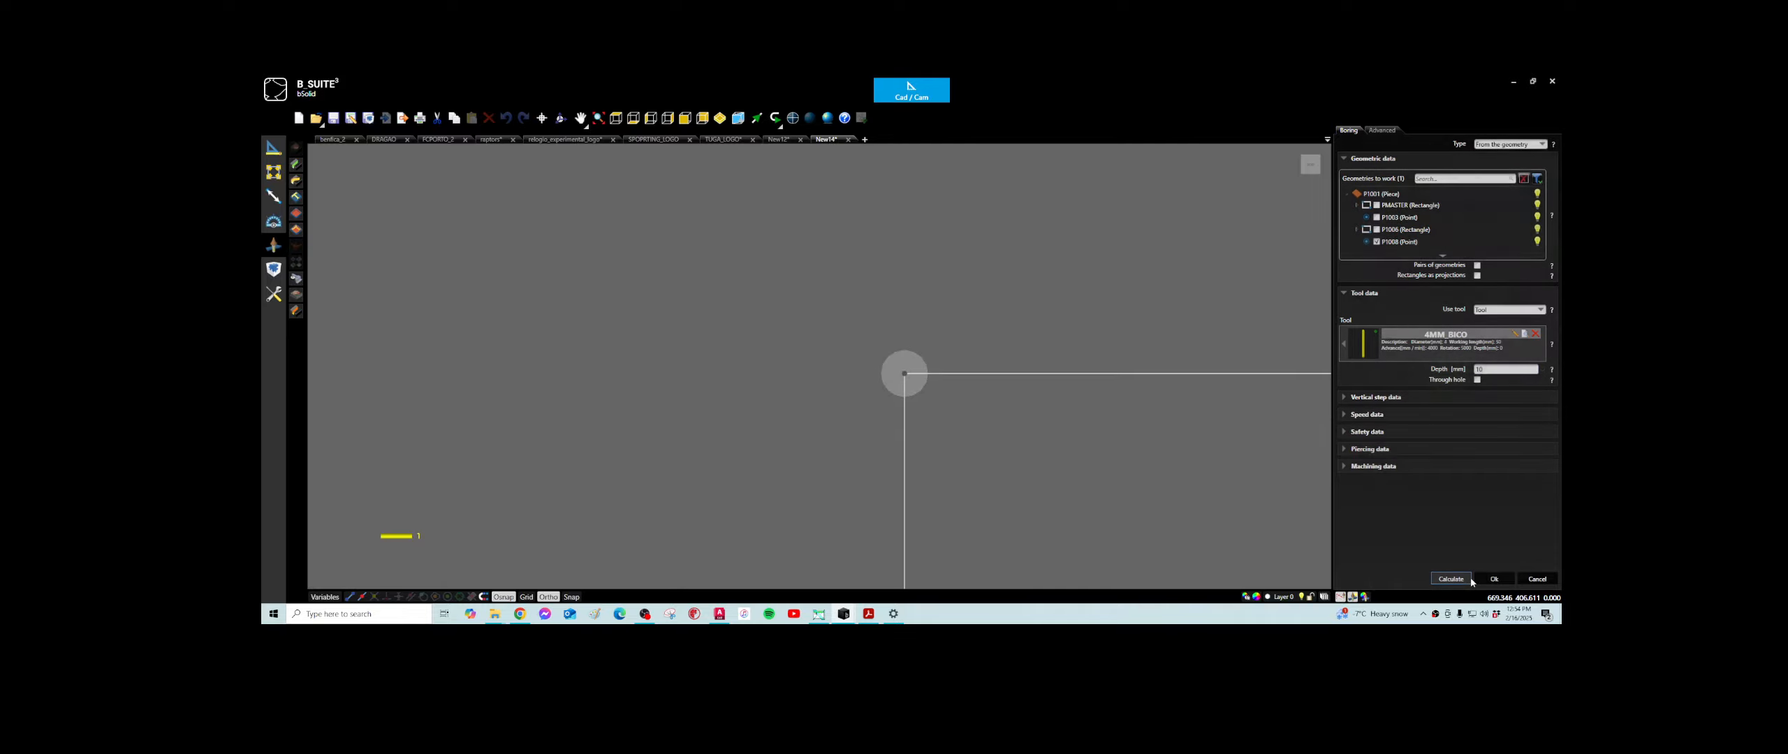
left_click(1493, 579)
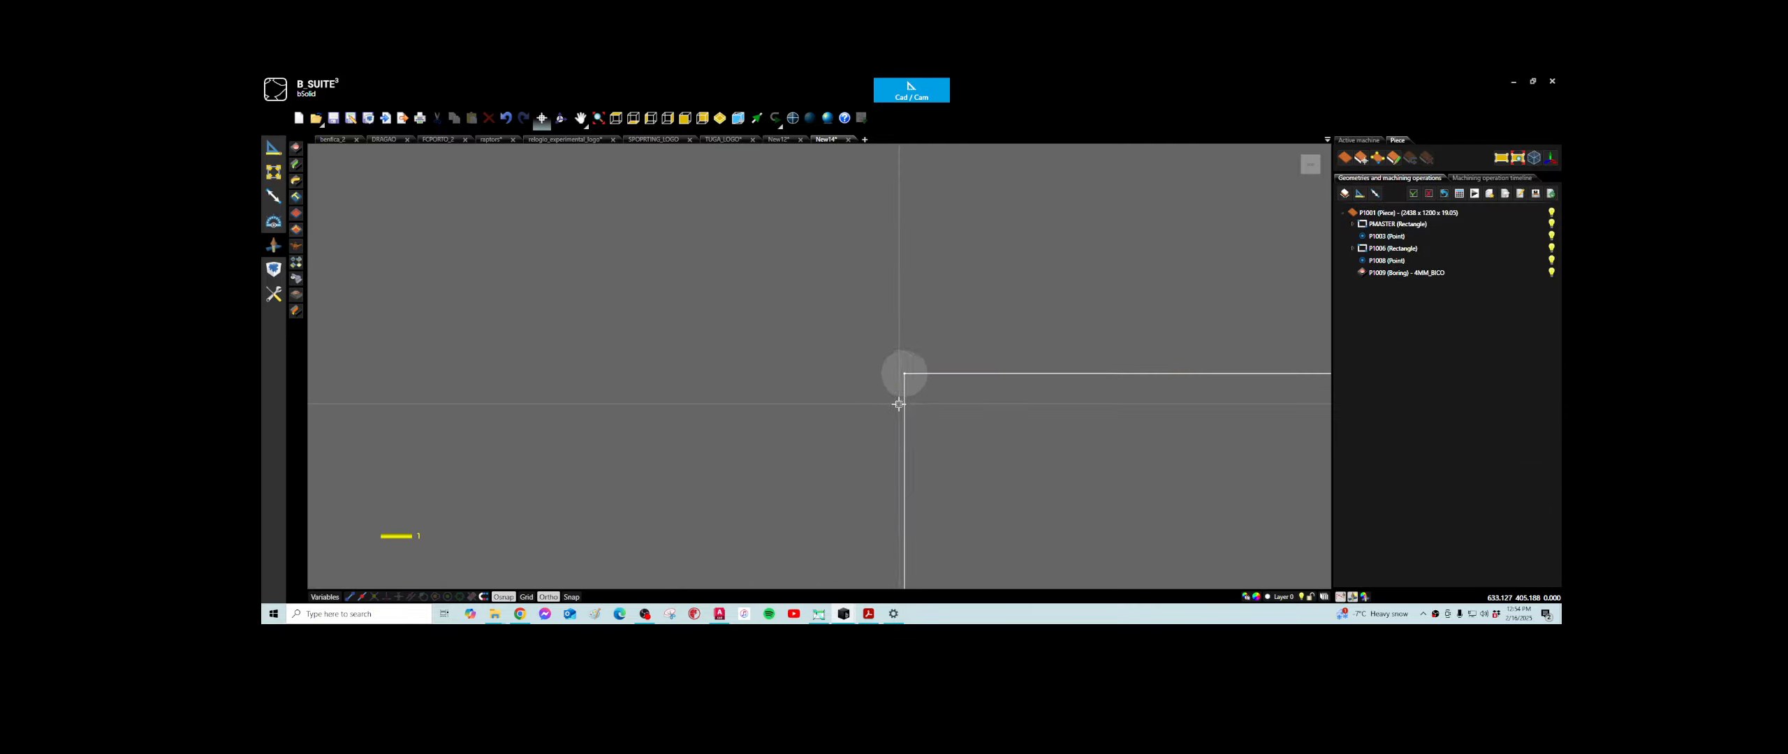
- Inspect the bored hole in 3D, return to the top view and delete both points, the rectangle and the boring
scroll(899, 405, "down", 3)
middle_click_drag(917, 435, 903, 412)
scroll(1001, 491, "up", 5)
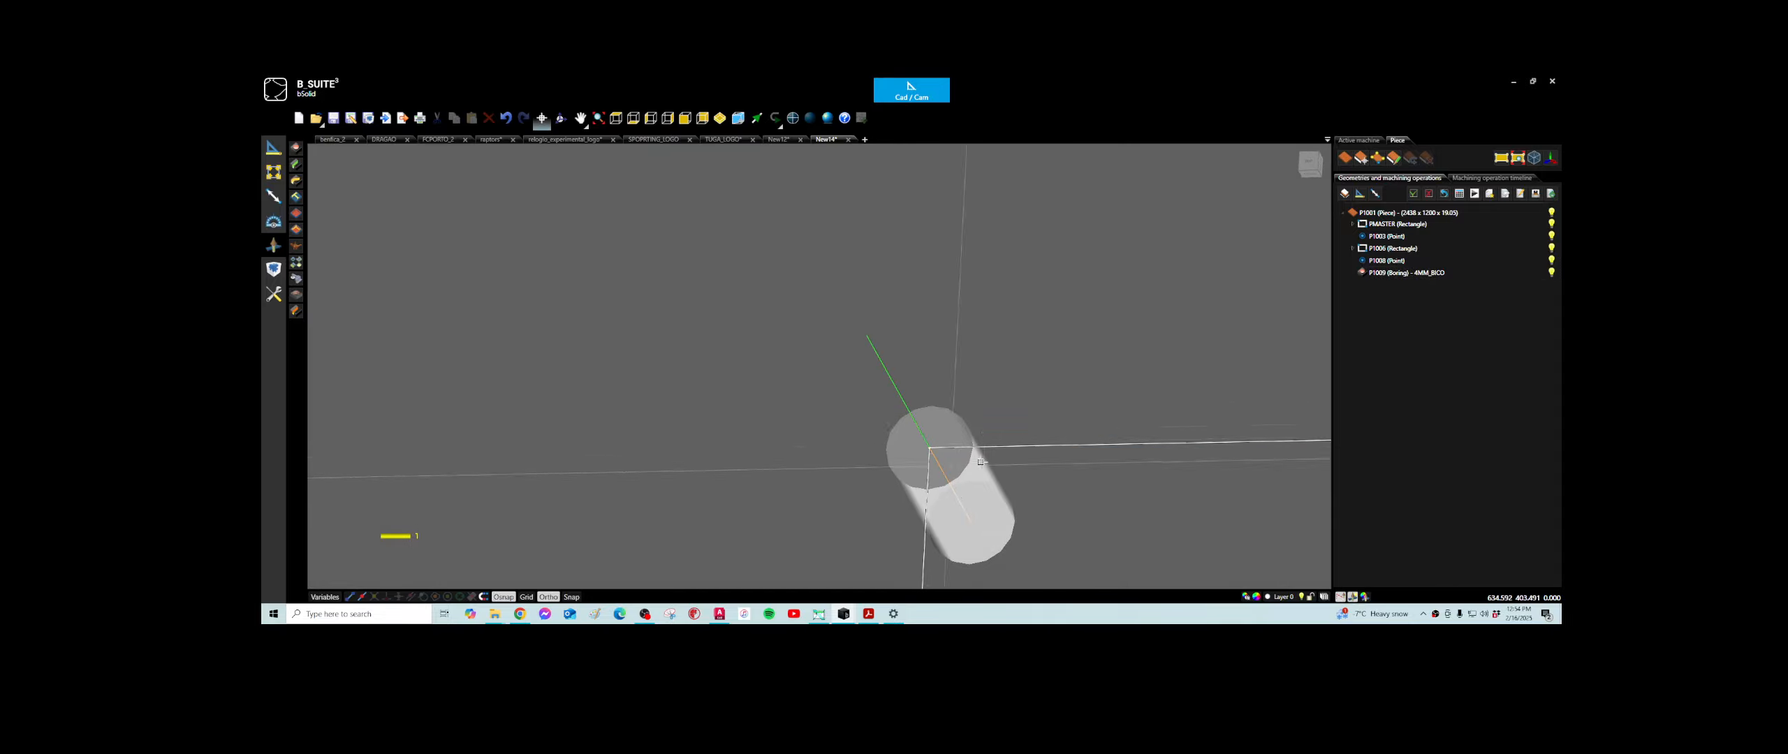
left_click(615, 118)
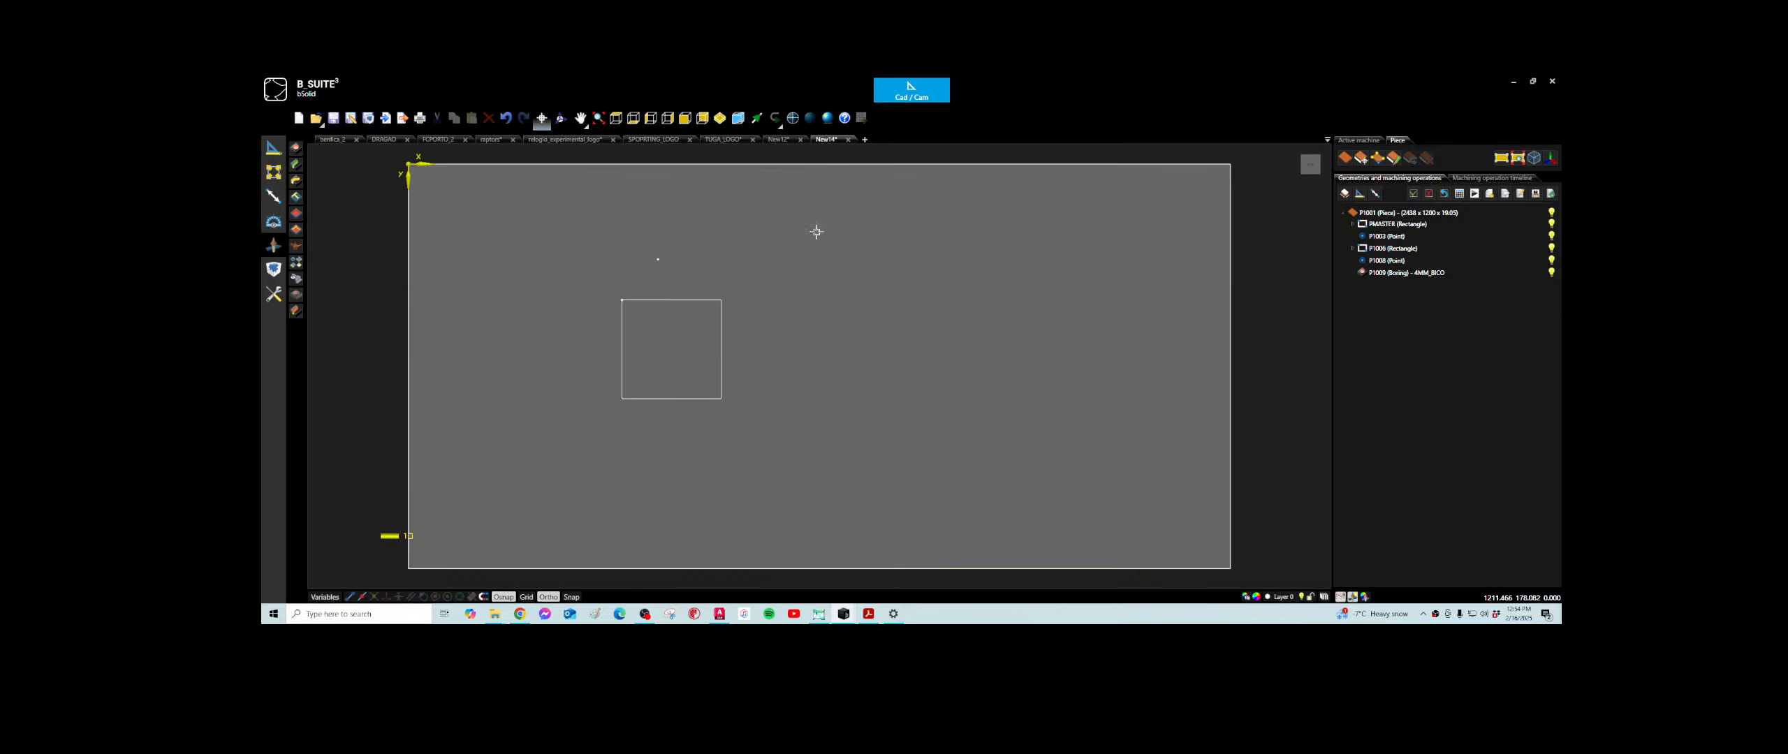
left_click_drag(816, 232, 551, 399)
key("Delete")
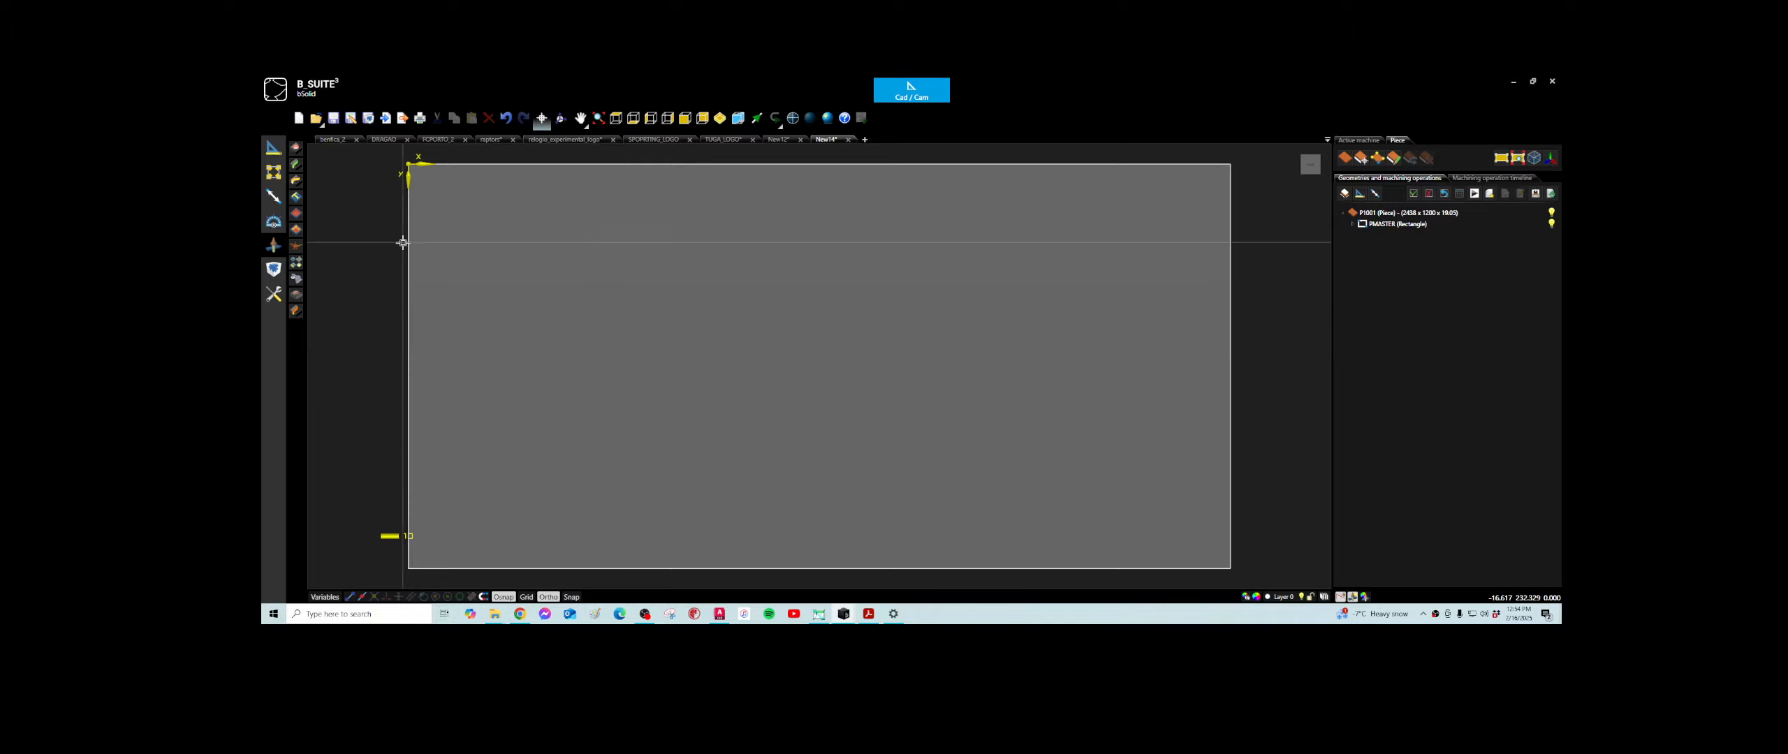
- Draw a horizontal line with Ortho enabled in the upper part of the piece, starting at about X 530, Y 320 mm
left_click(274, 148)
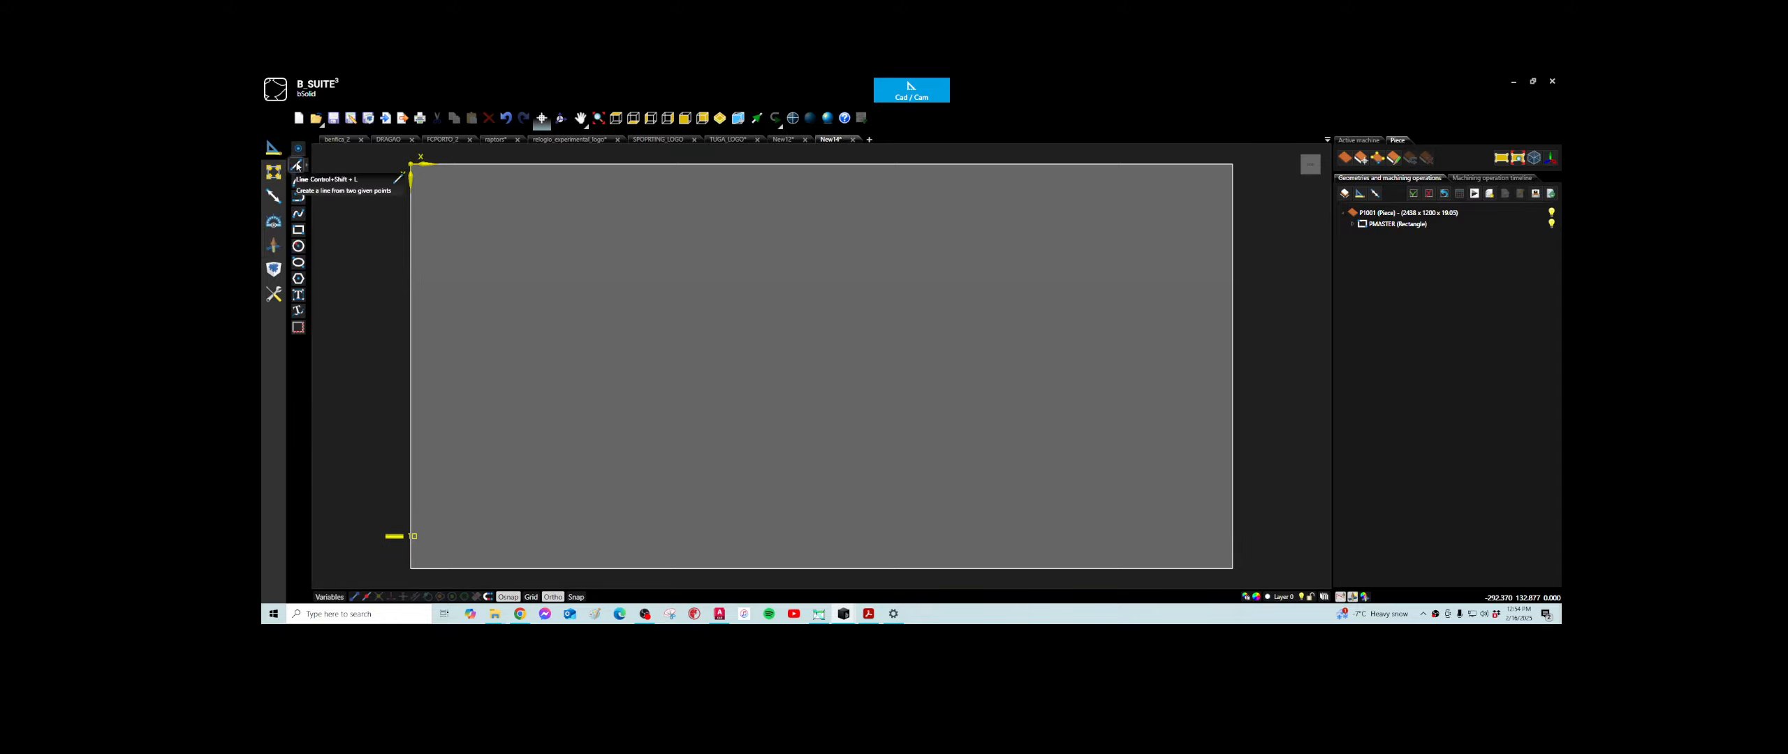
left_click(297, 165)
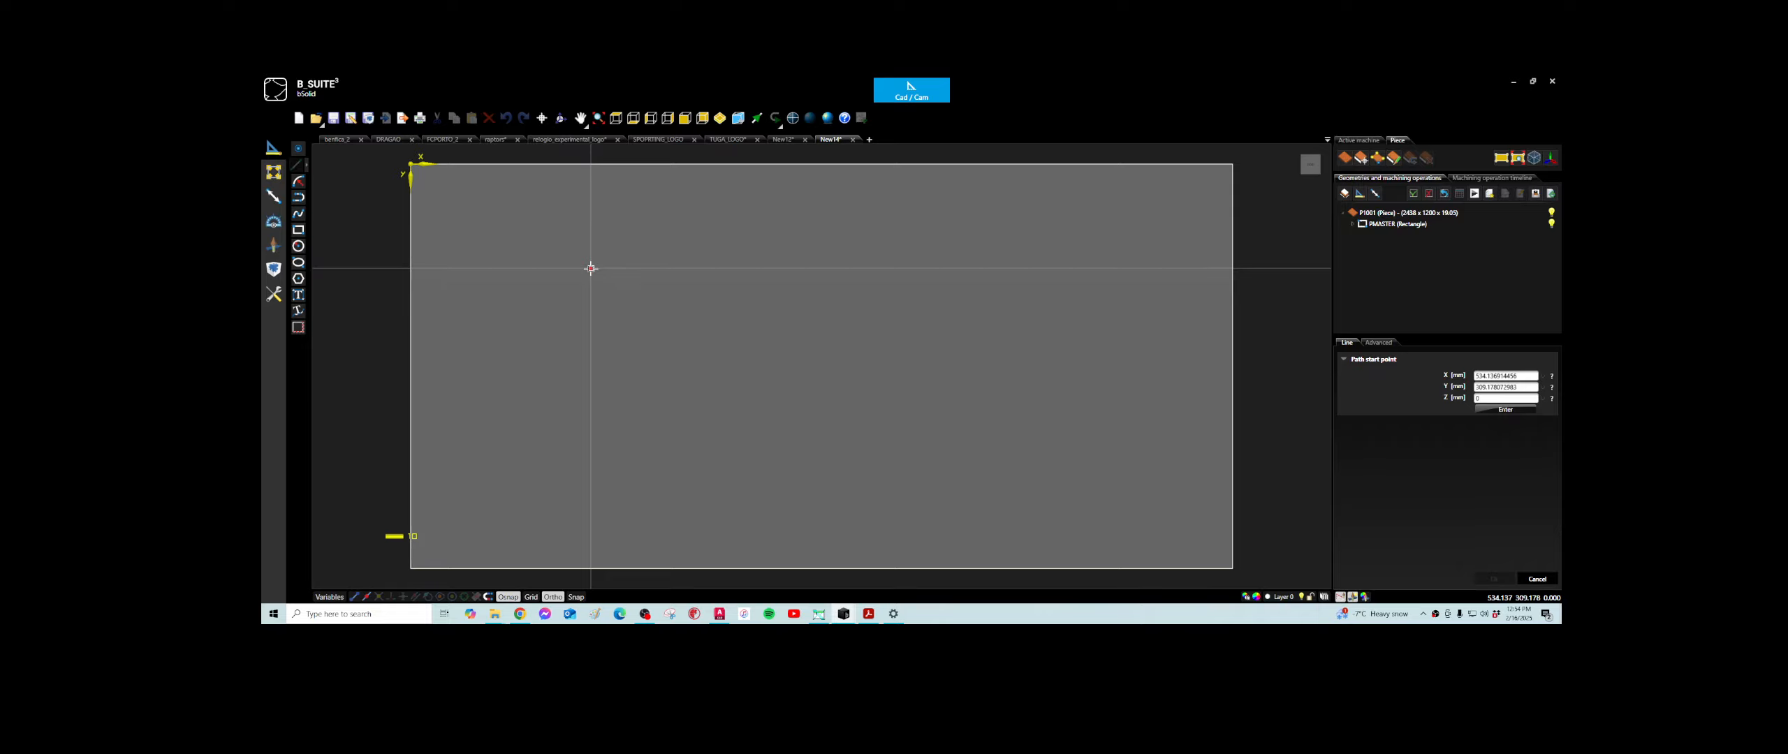
left_click(589, 273)
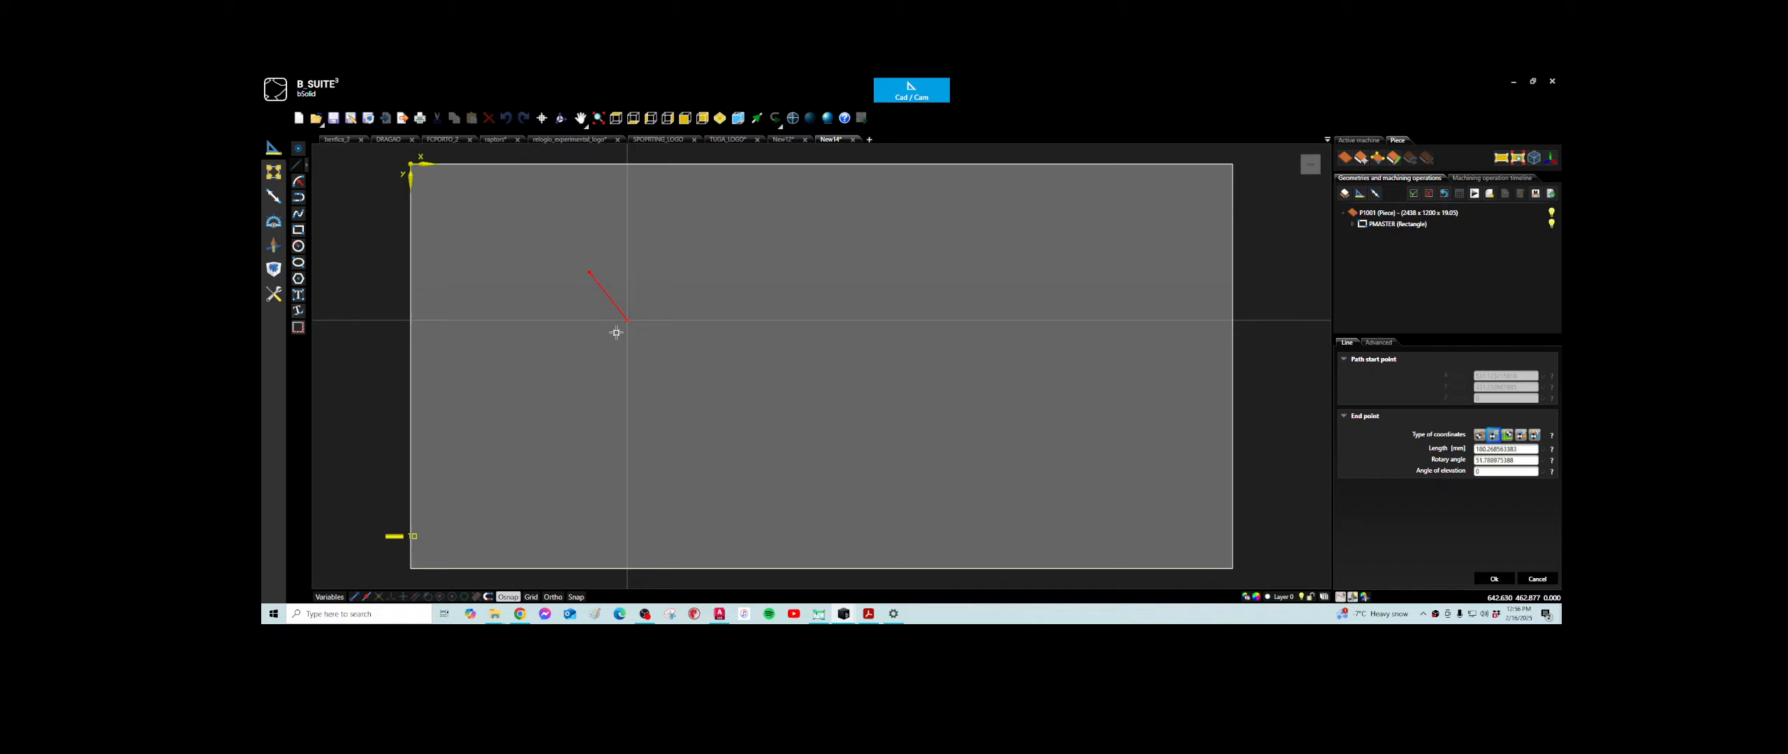
left_click(555, 597)
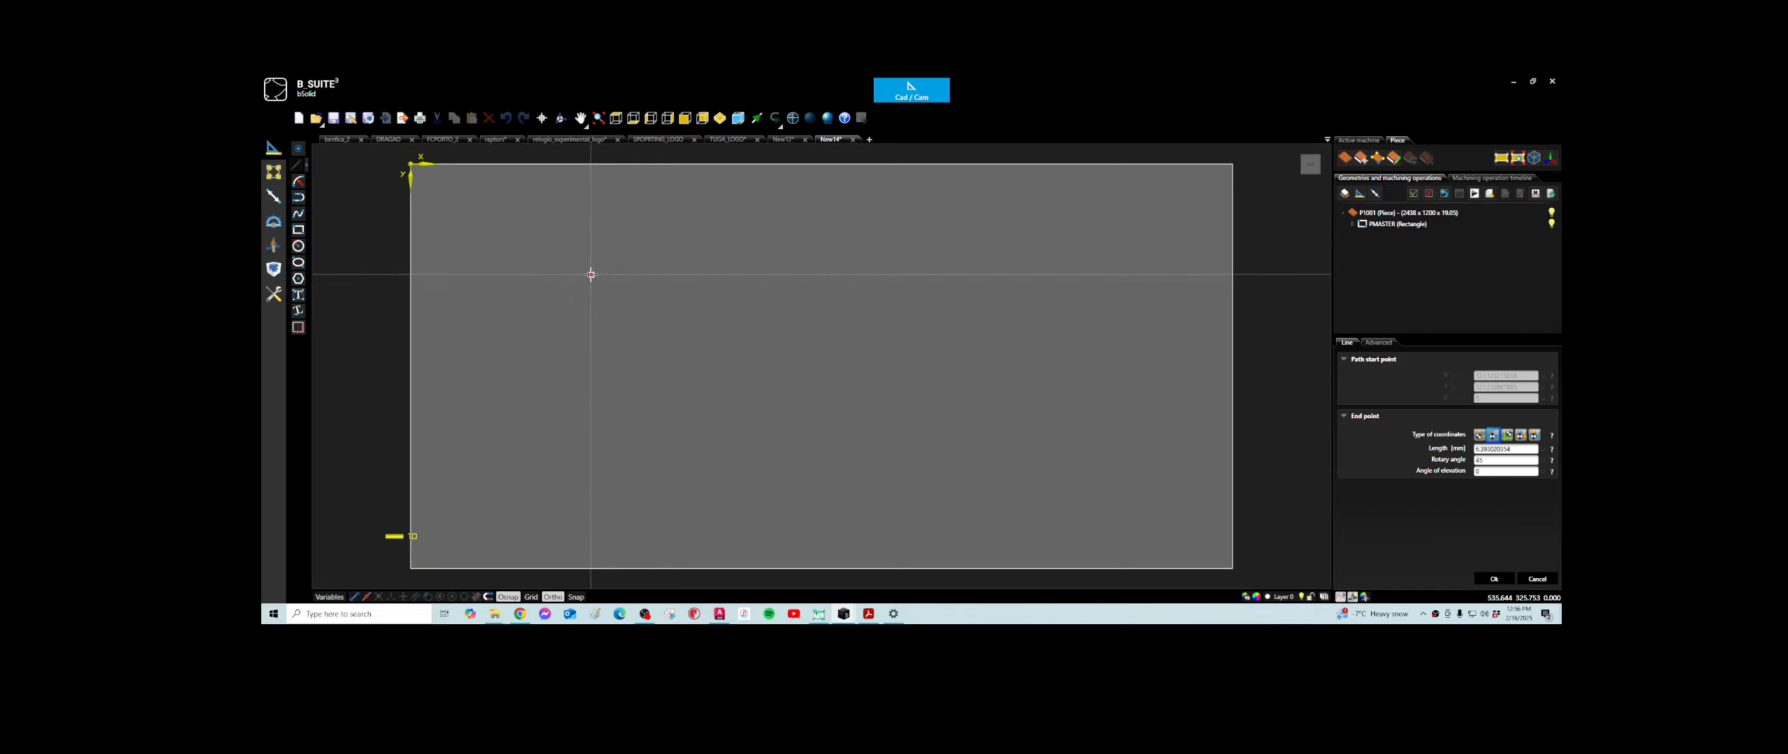
left_click(783, 273)
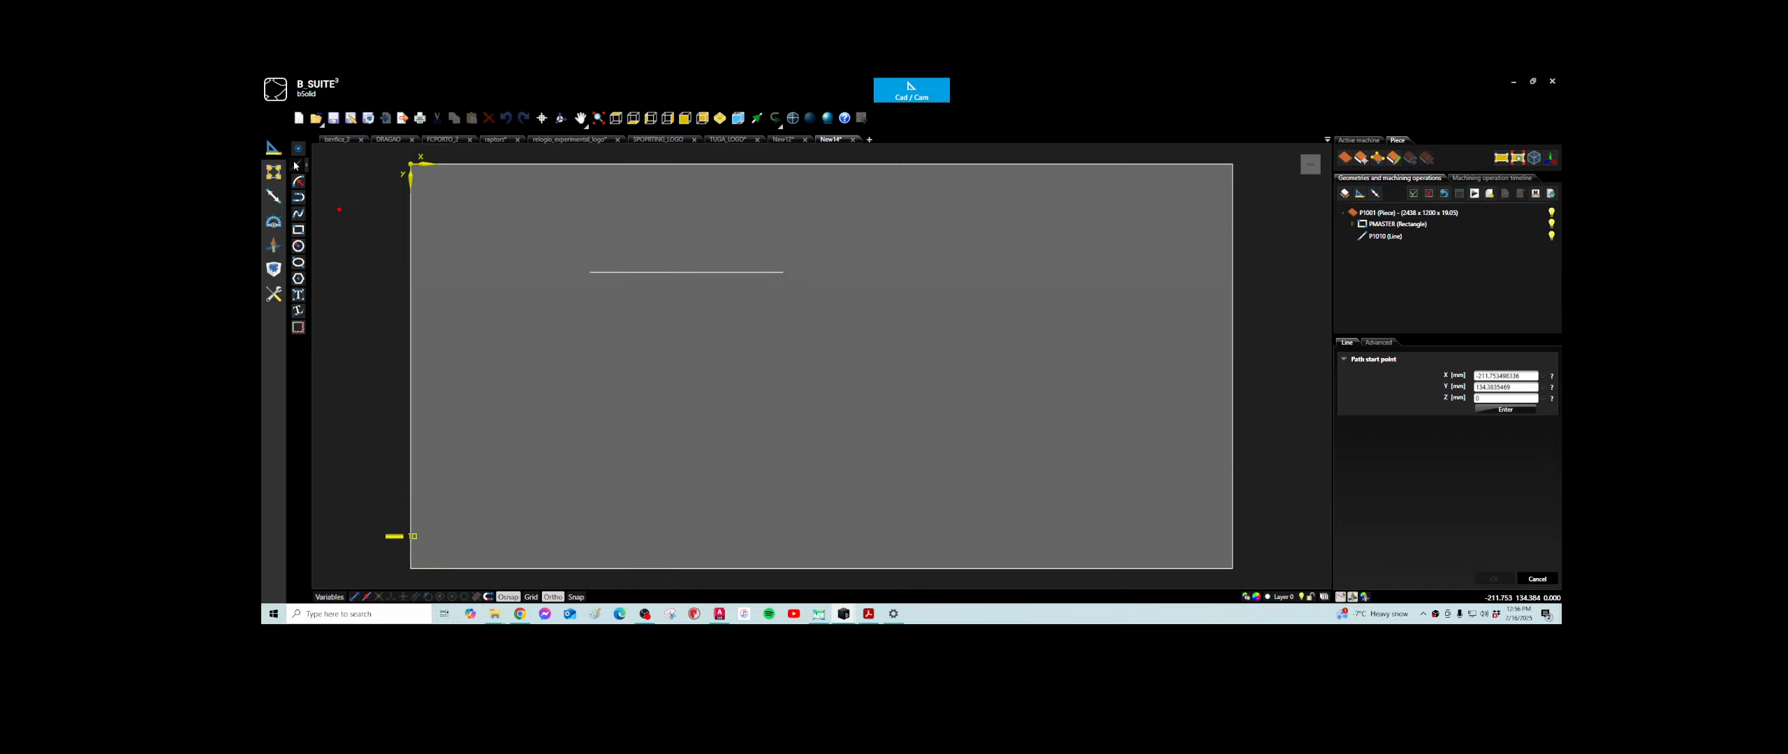
- Start a new line from the point X 300, Y 300 mm by entering the path start coordinates
left_click(1527, 378)
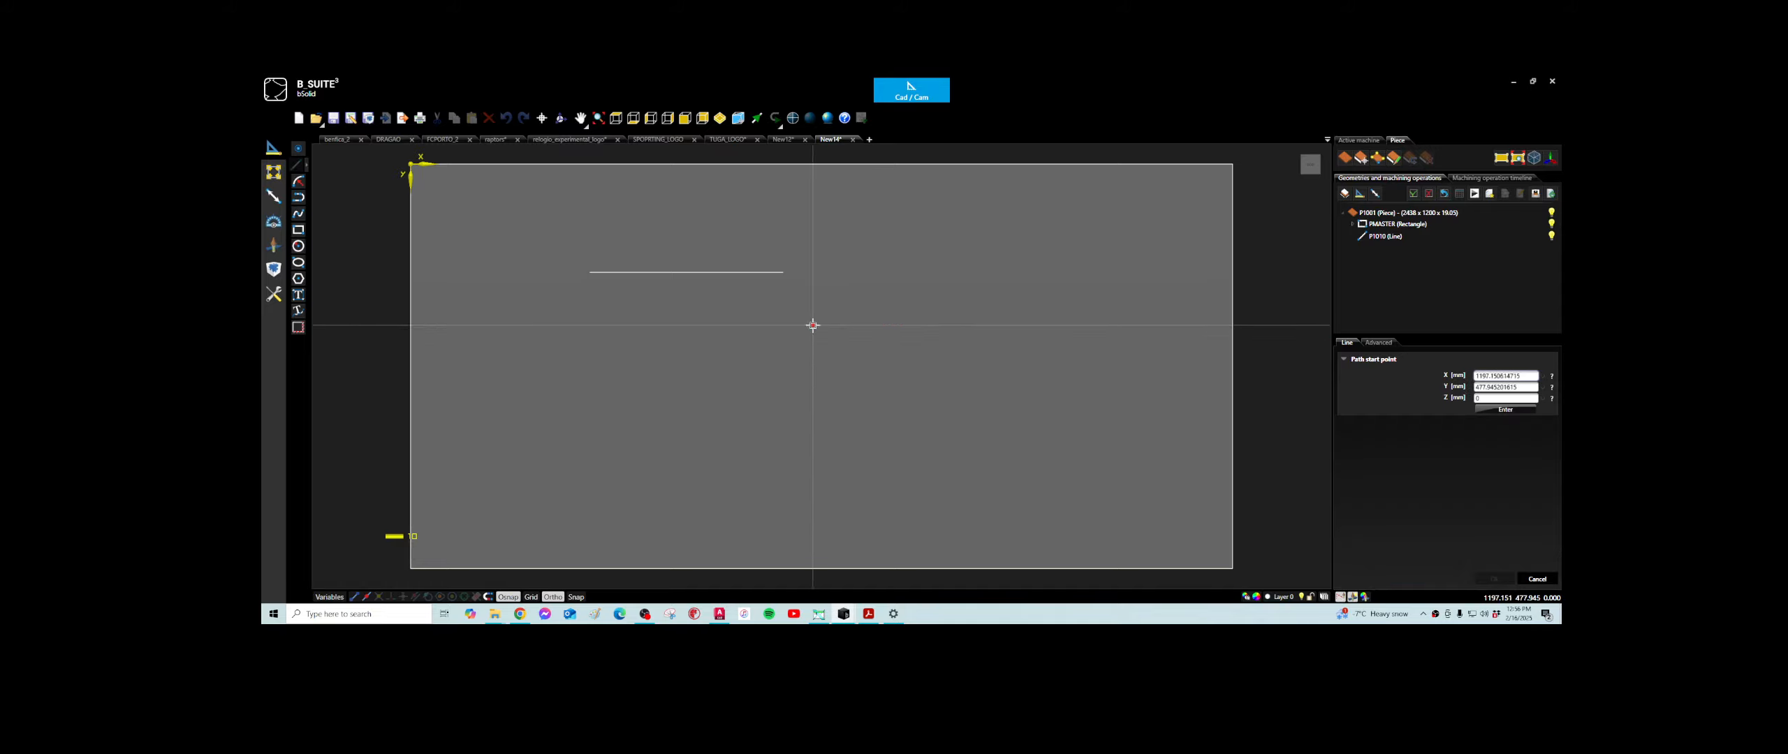
left_click(1526, 375)
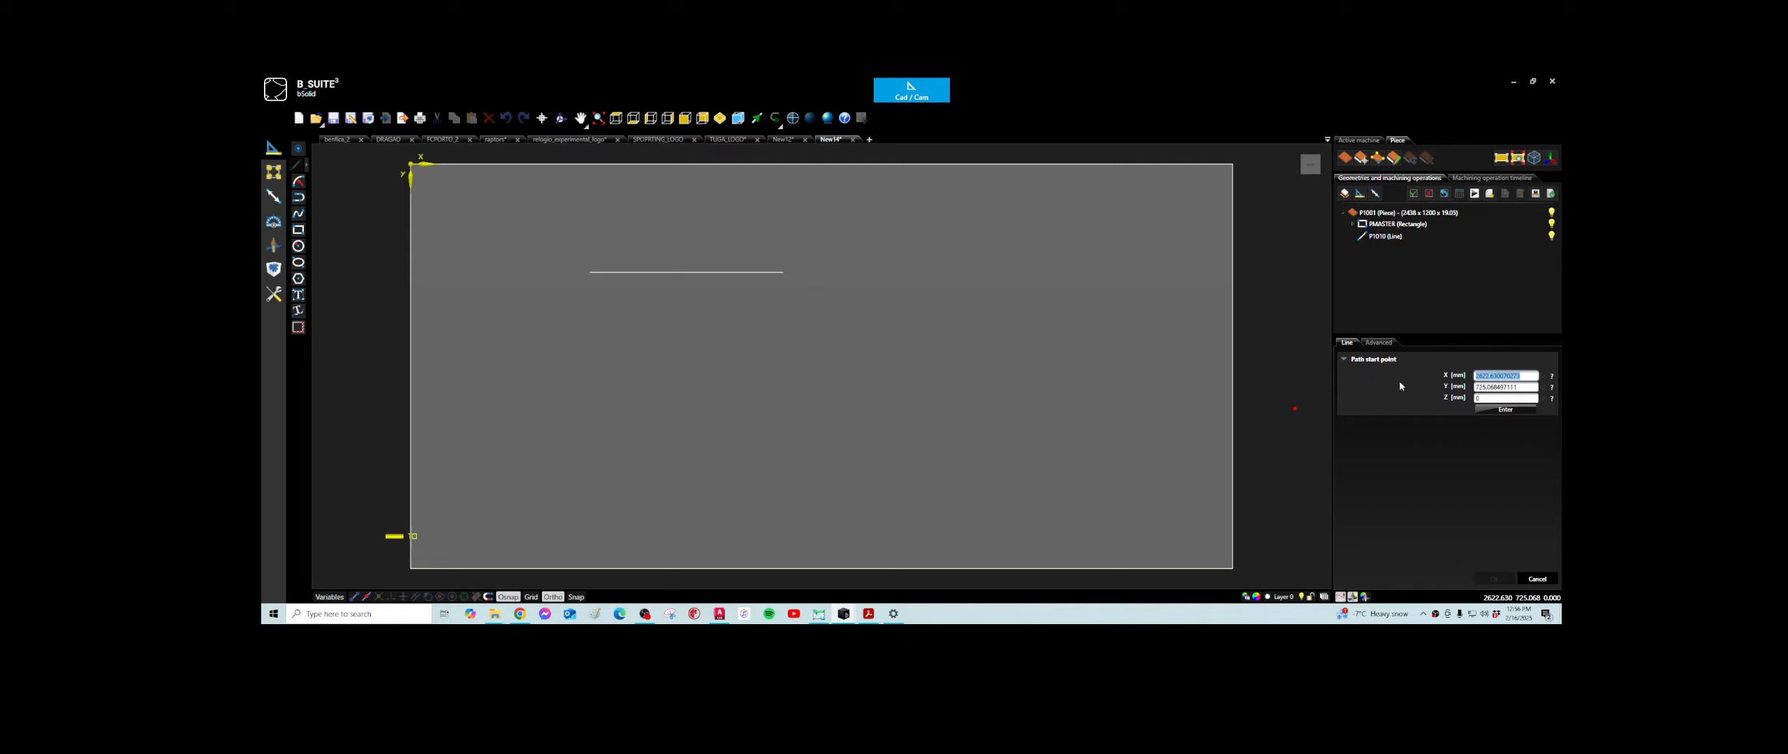
type("300")
key("Tab")
type("30")
key("Tab")
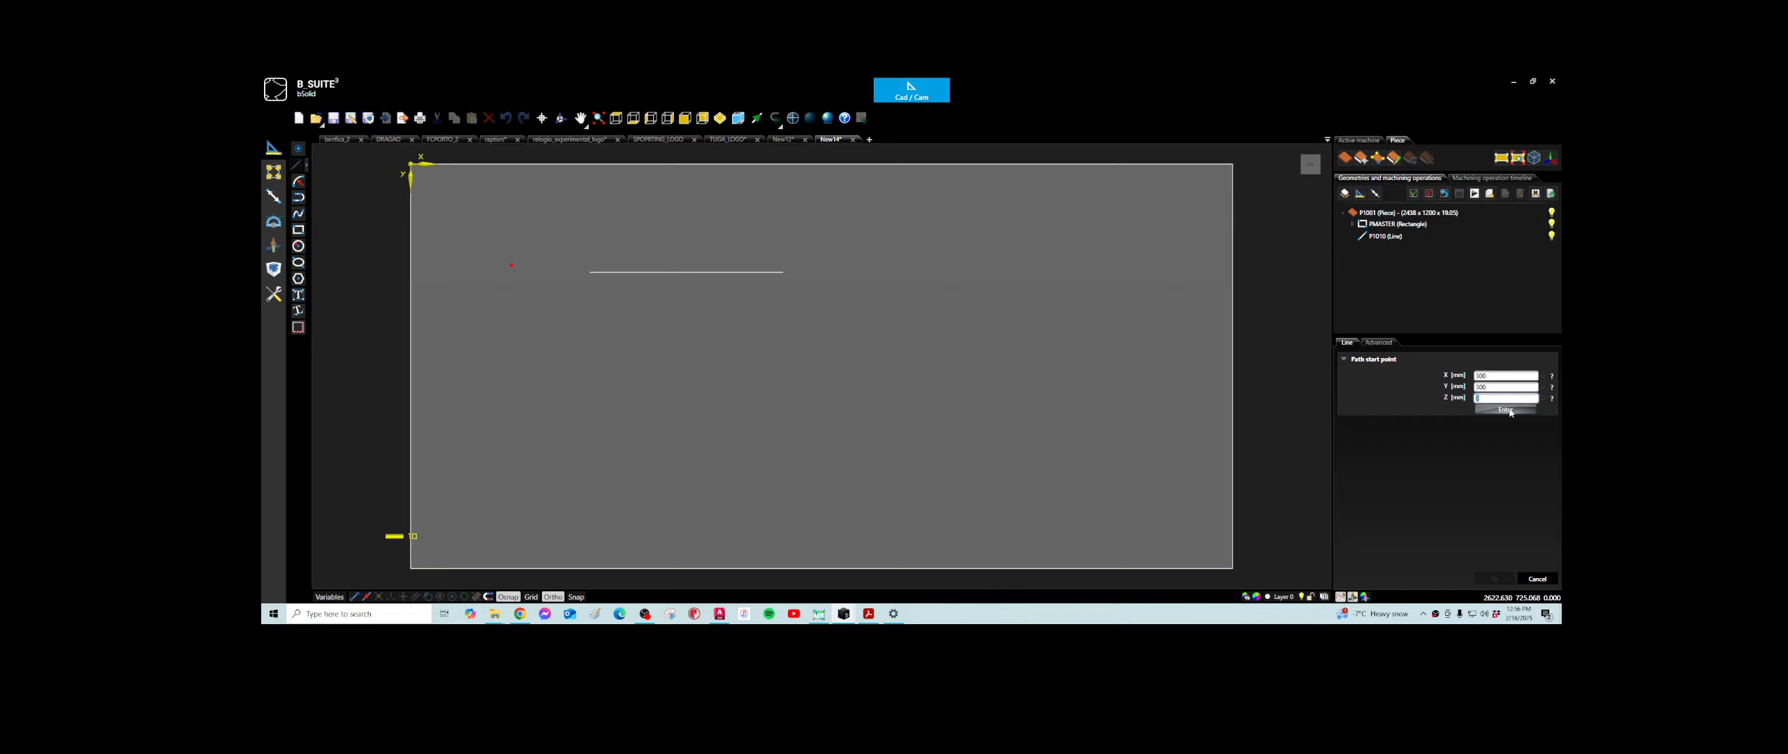
left_click(1507, 410)
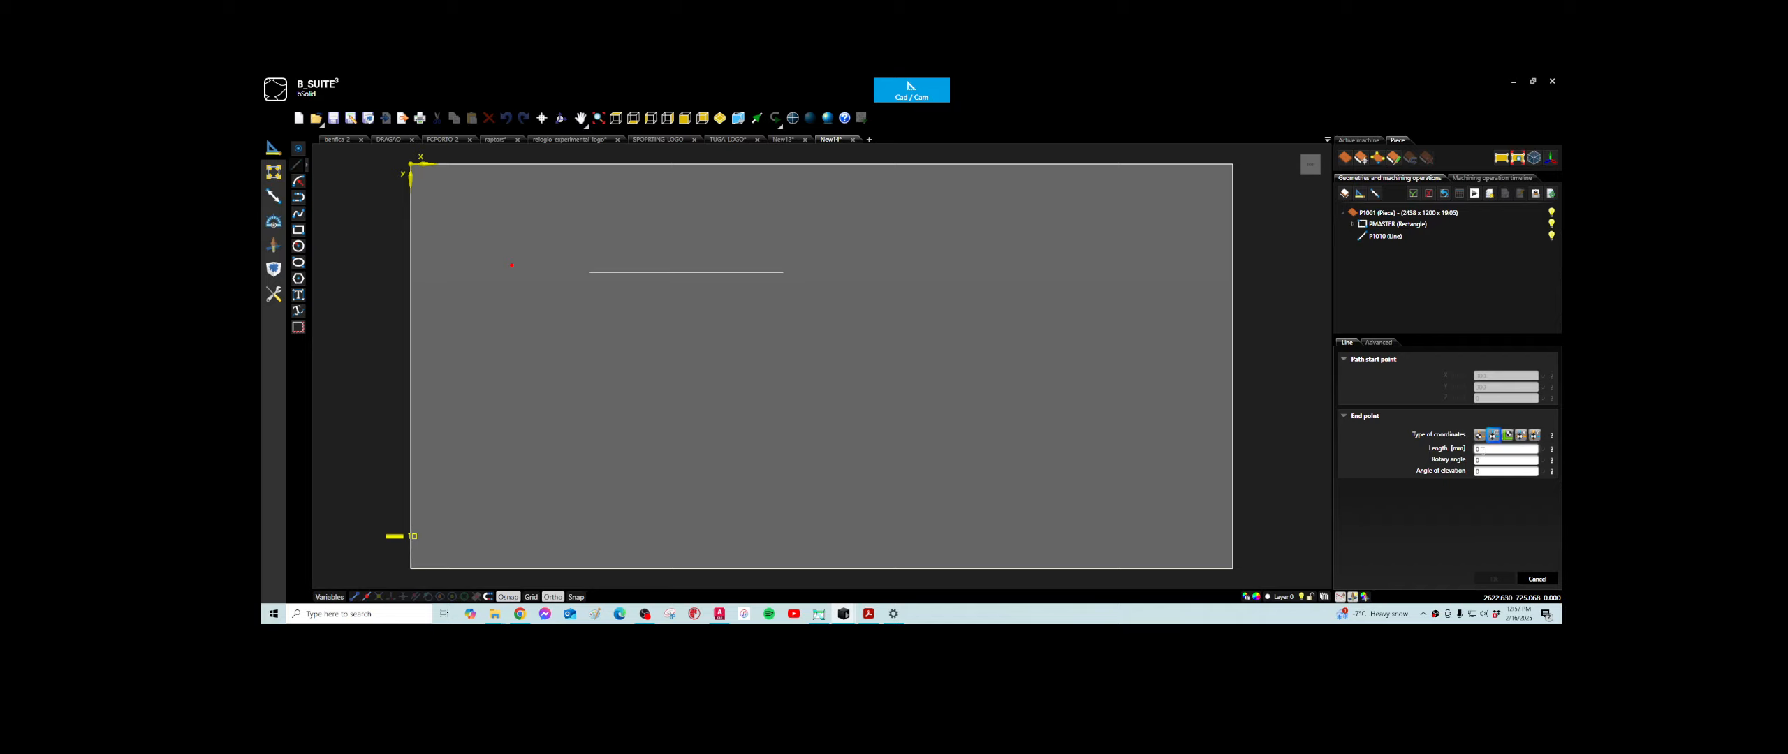
- Try defining the line's end point by X, Y and Z coordinates, previewing it at the piece's origin corner
left_click(1478, 449)
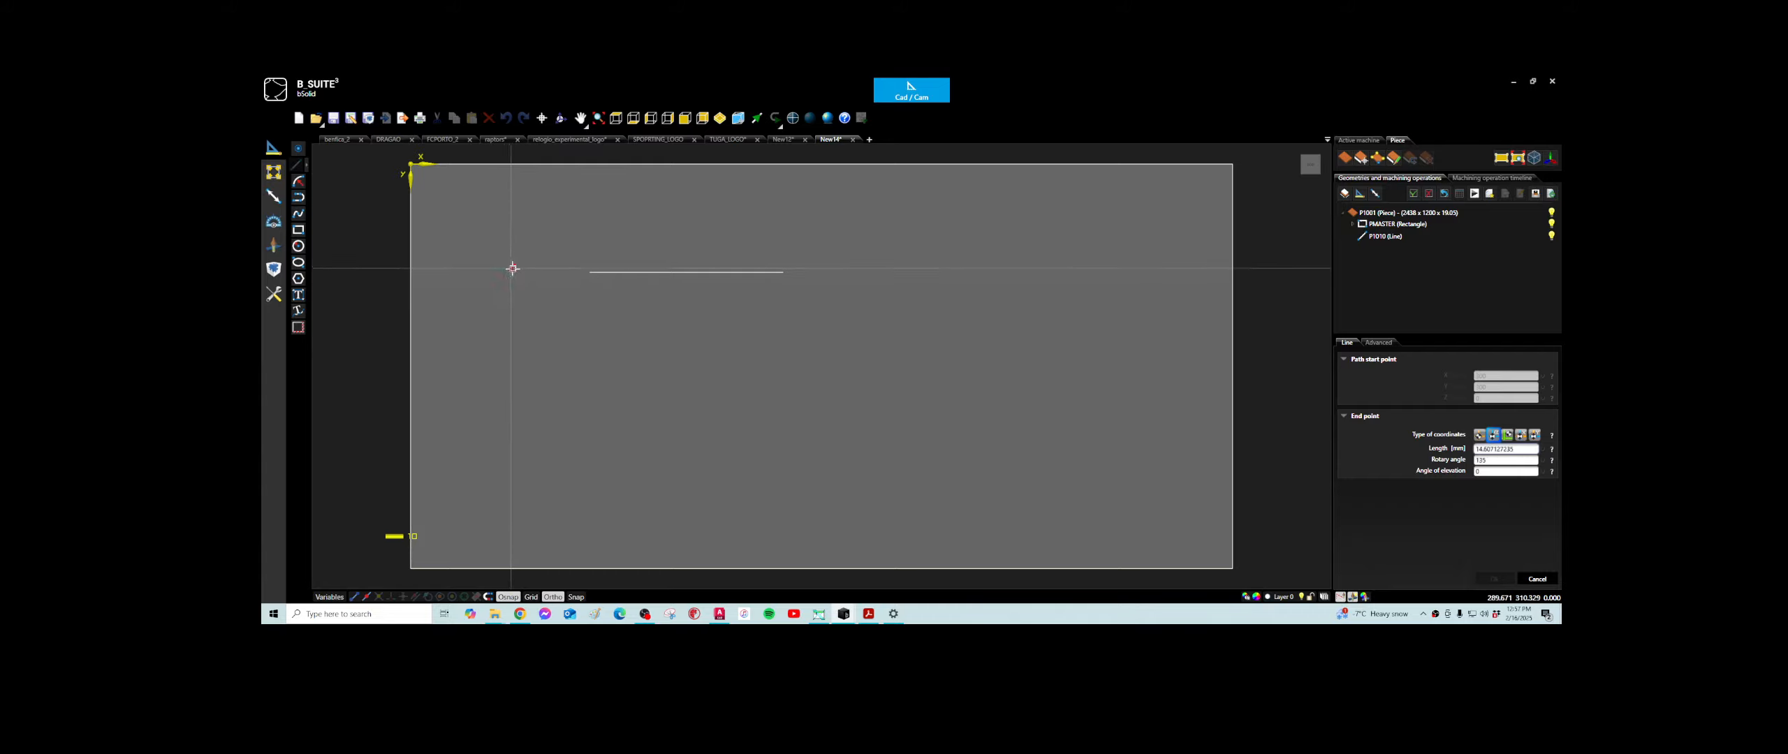
scroll(513, 274, "up", 2)
scroll(510, 272, "up", 3)
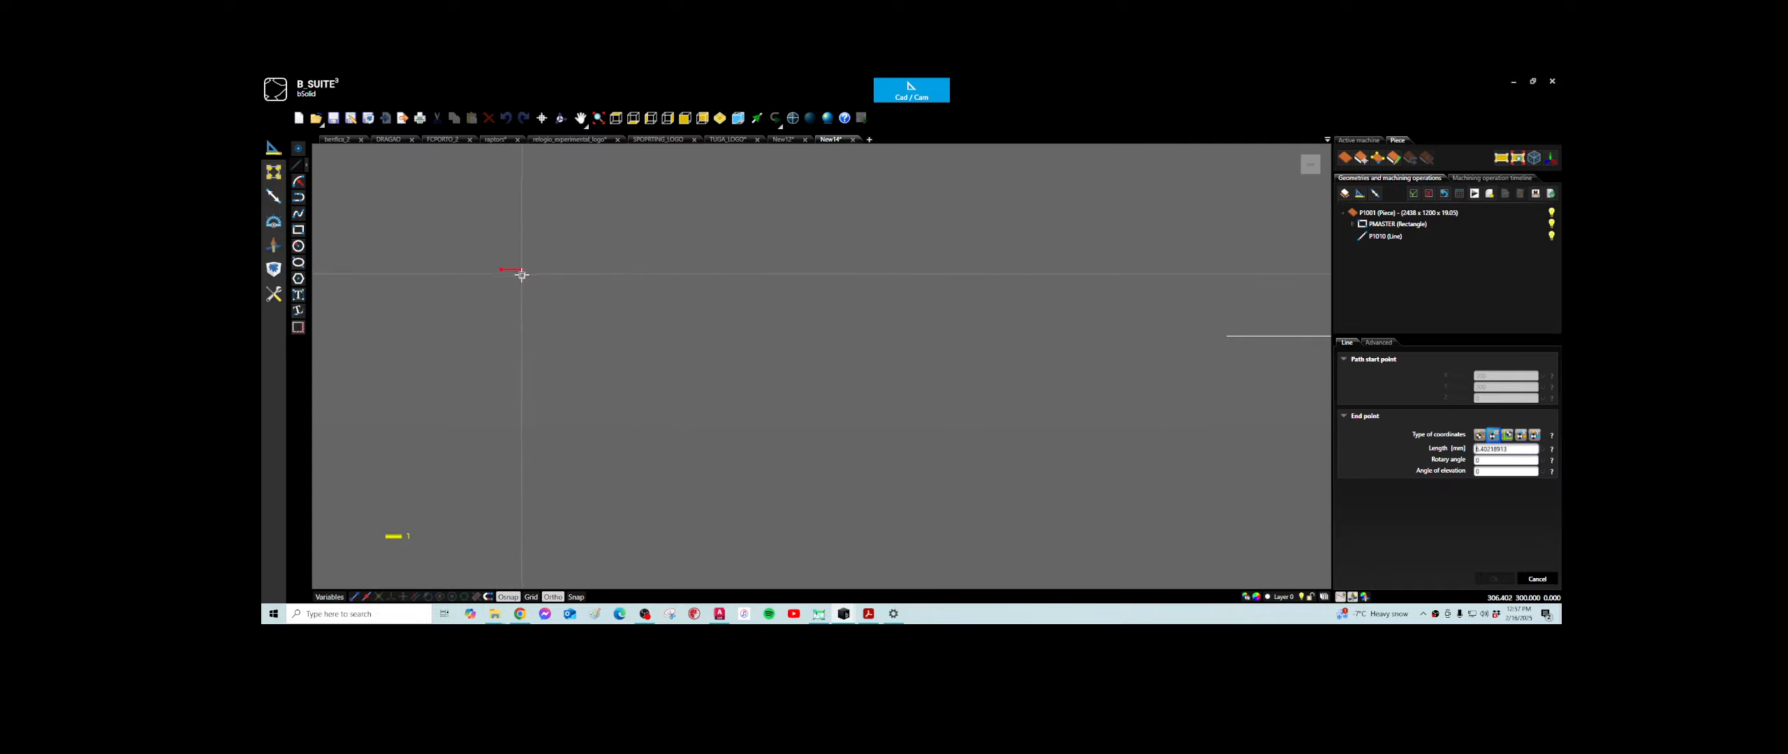
scroll(519, 275, "down", 3)
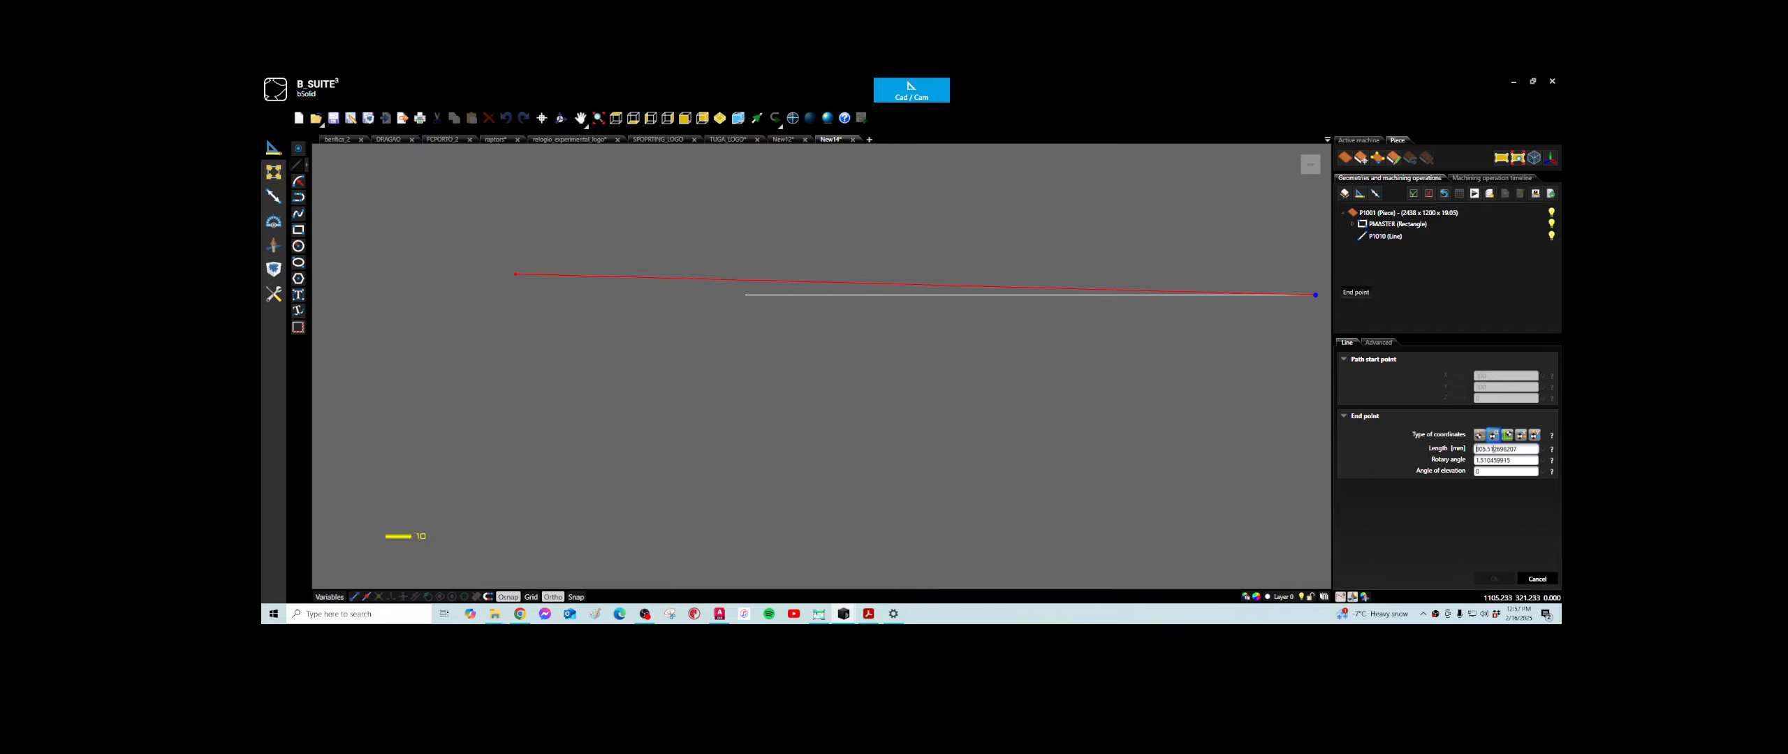
left_click(1480, 436)
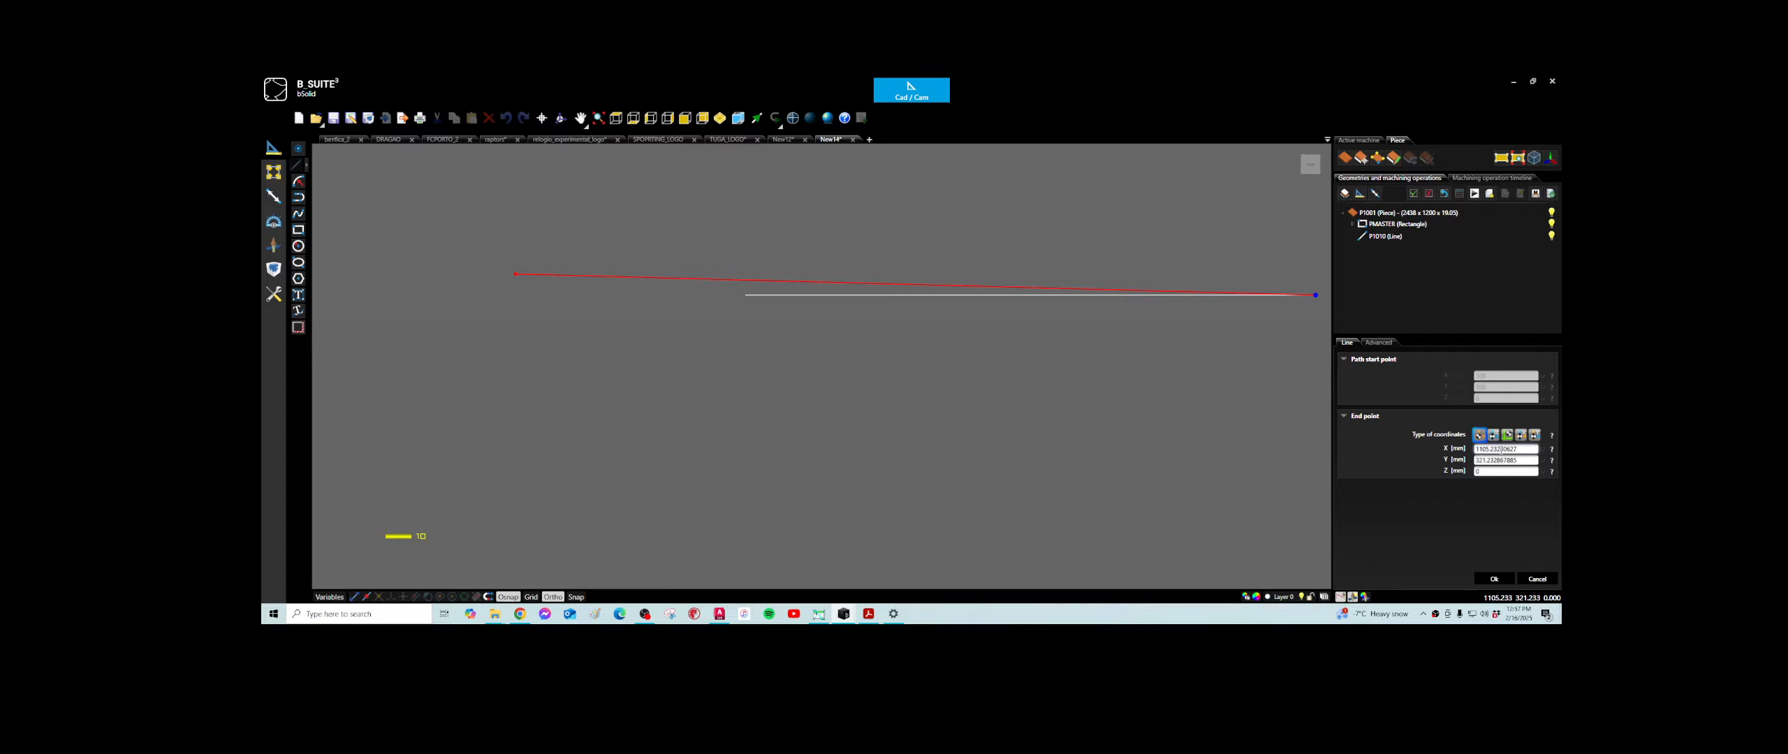
scroll(990, 387, "down", 5)
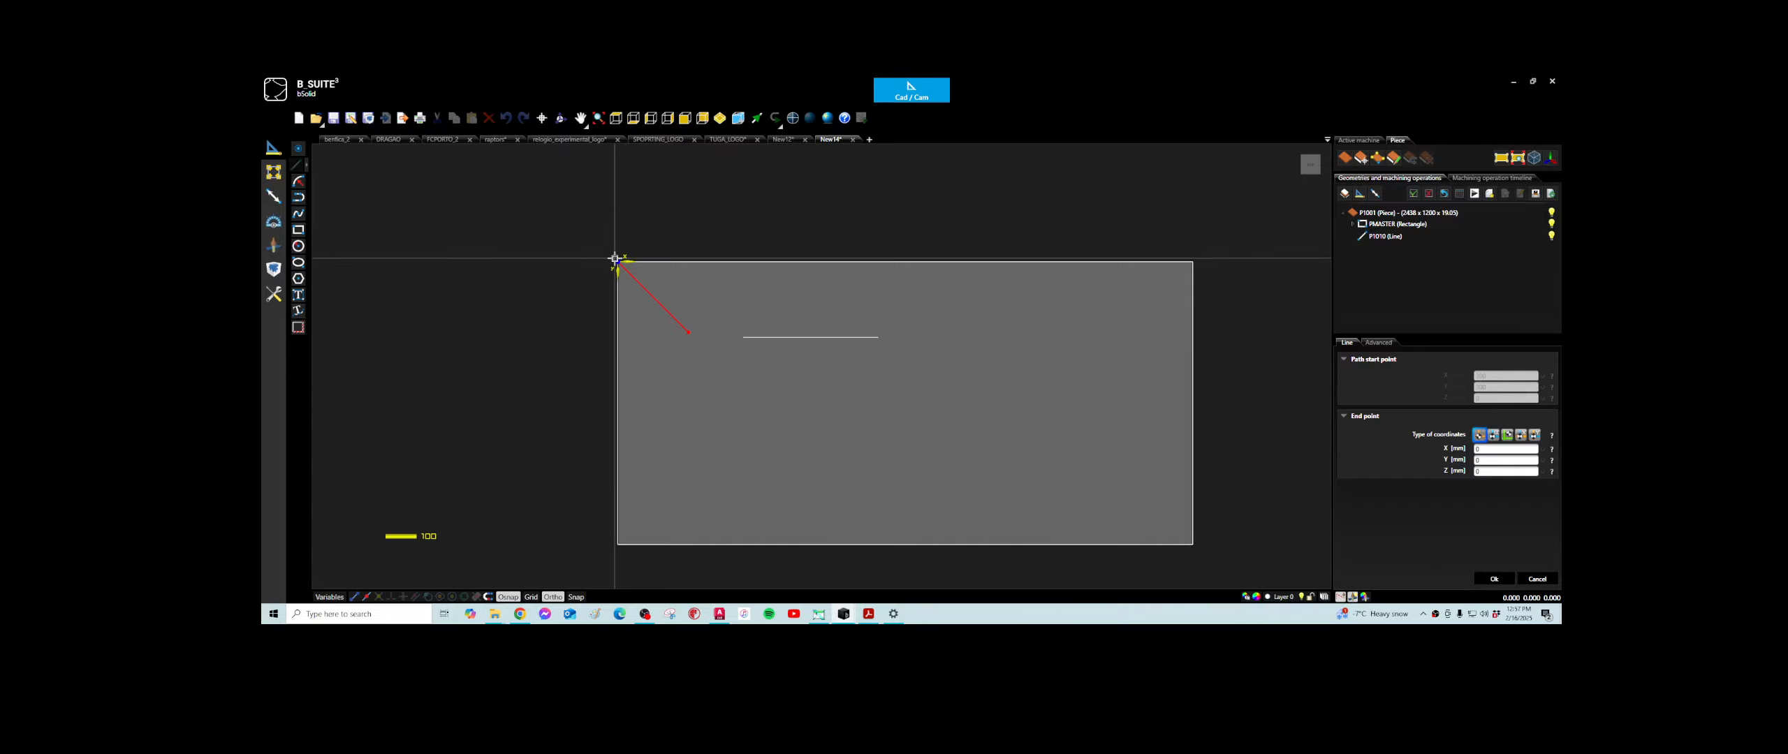
scroll(624, 262, "up", 5)
scroll(623, 264, "up", 2)
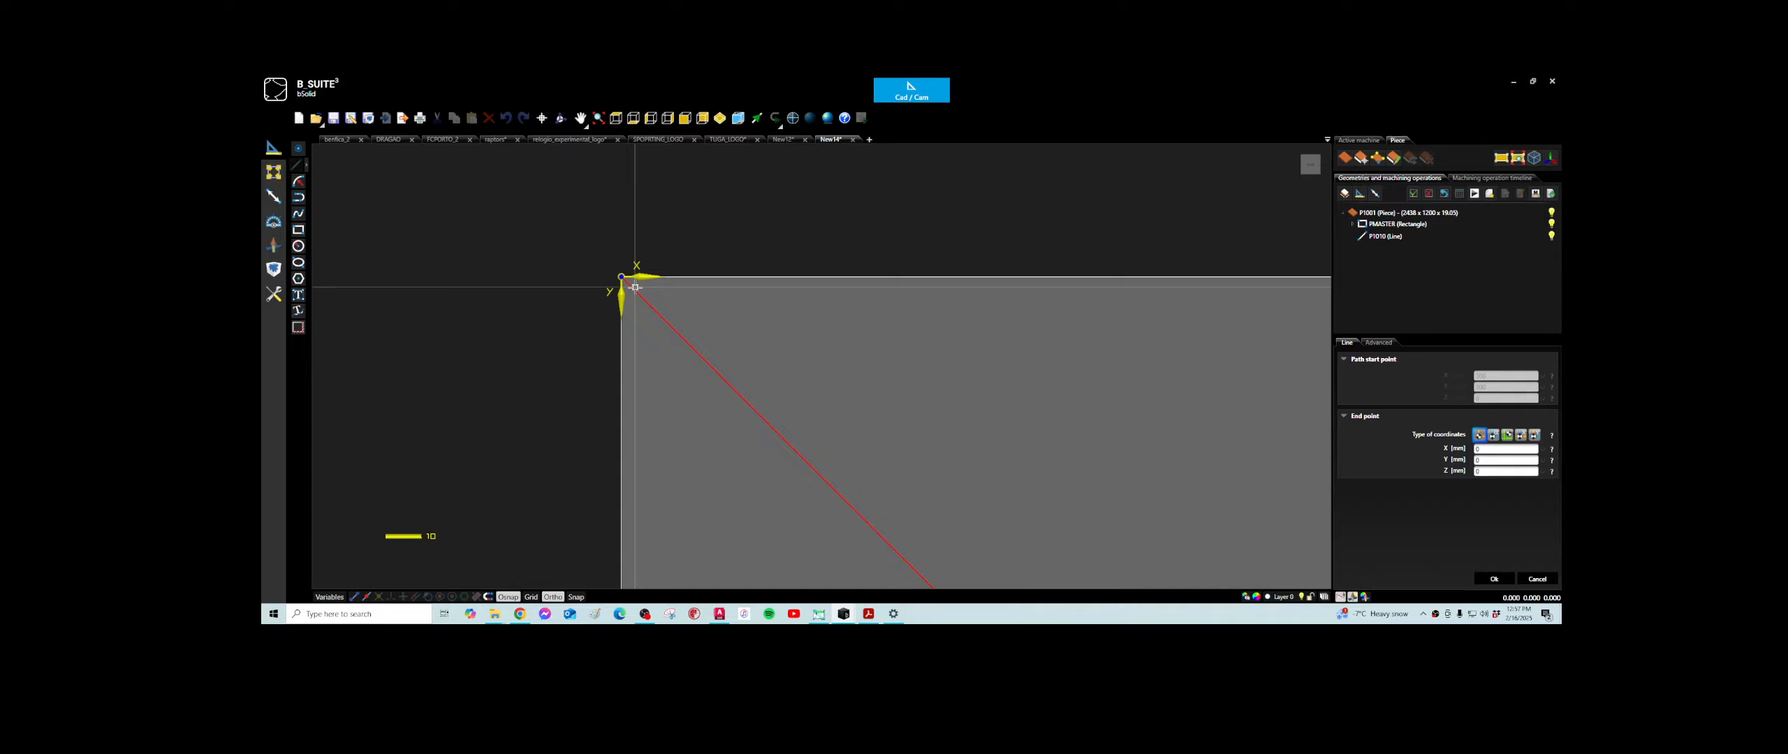
scroll(636, 292, "down", 2)
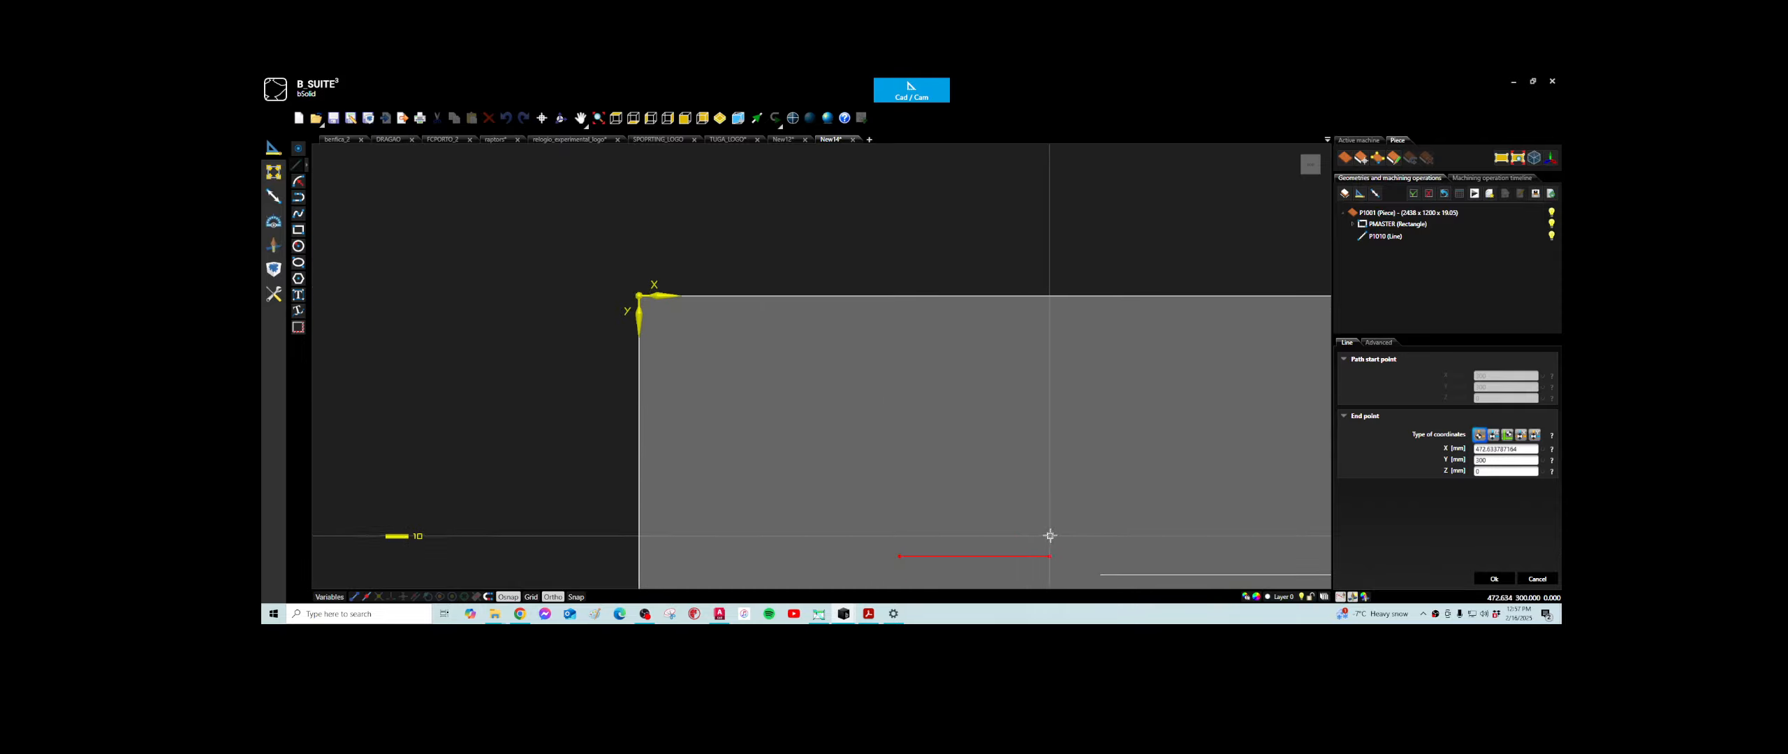
middle_click_drag(1050, 535, 918, 379)
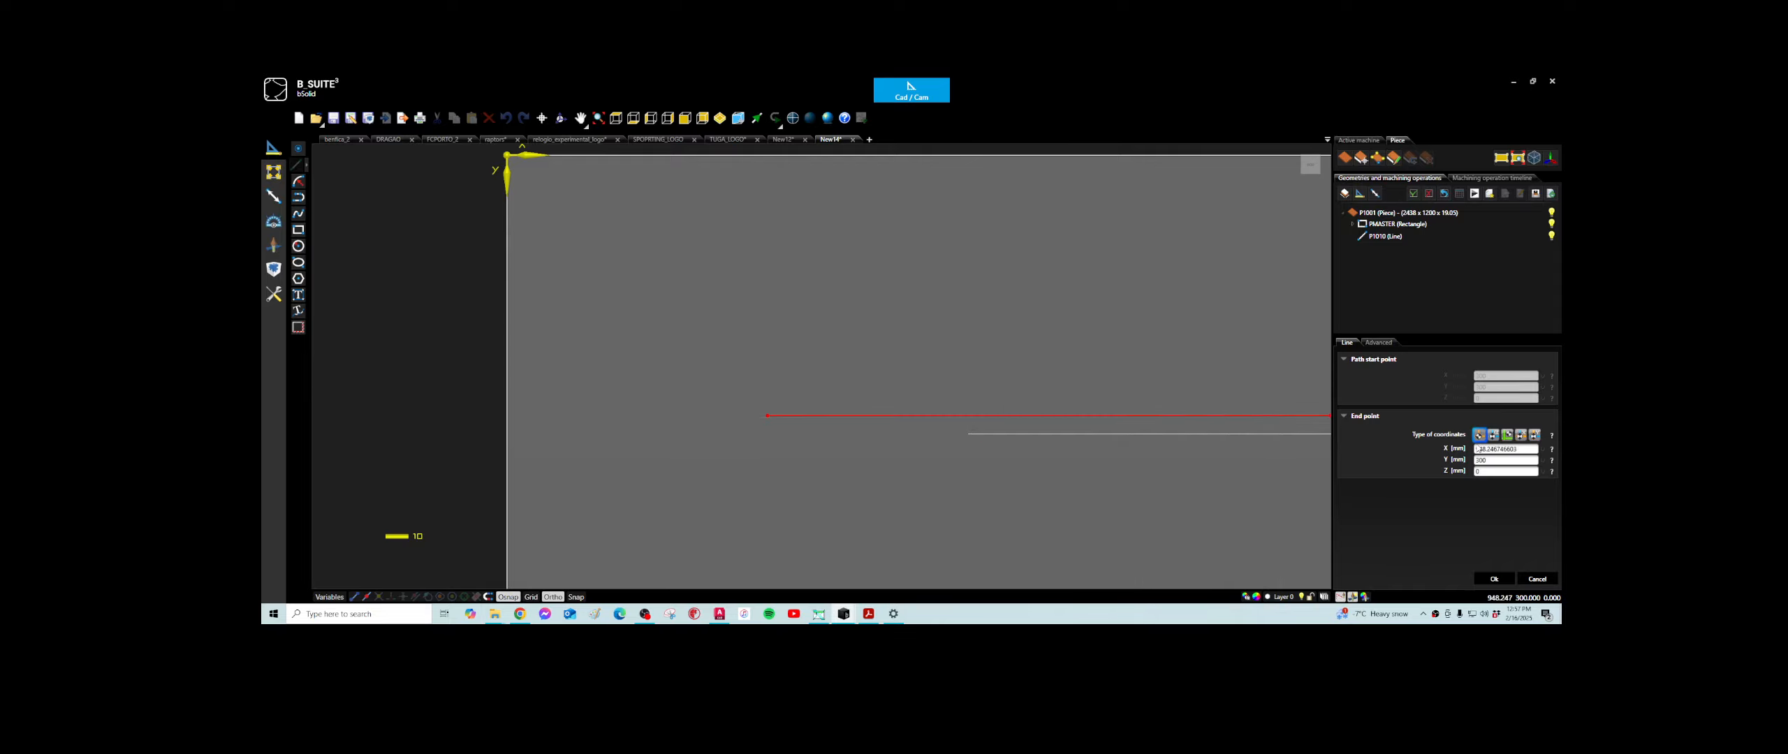
- Try defining the line's end point by length and rotary angle, entering an angle of 45
left_click(1493, 434)
left_click(1524, 449)
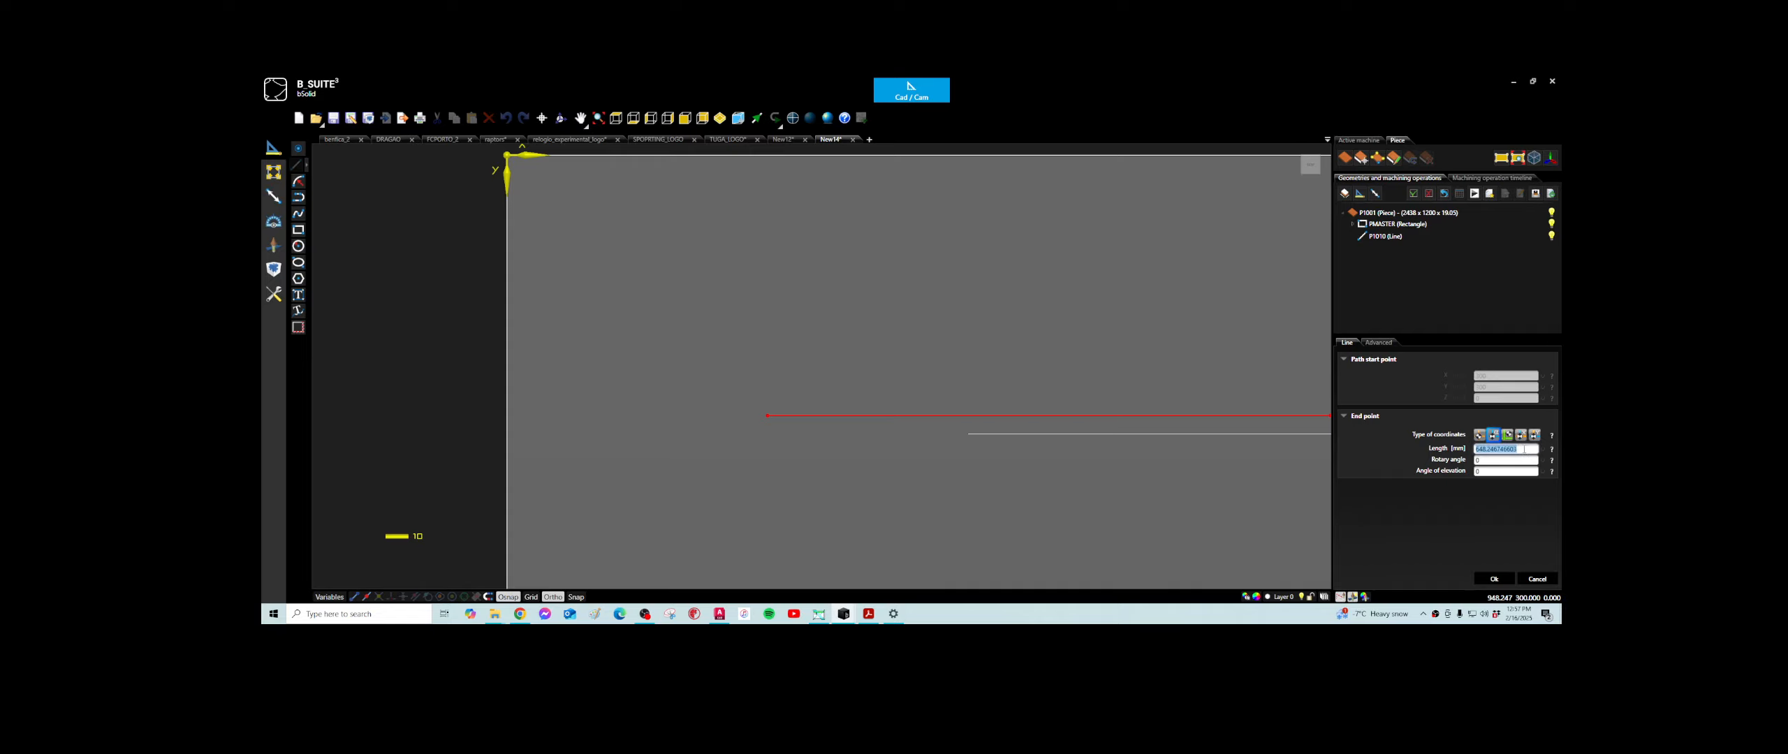
type("300")
left_click(1505, 461)
left_click(1507, 472)
left_click(1485, 460)
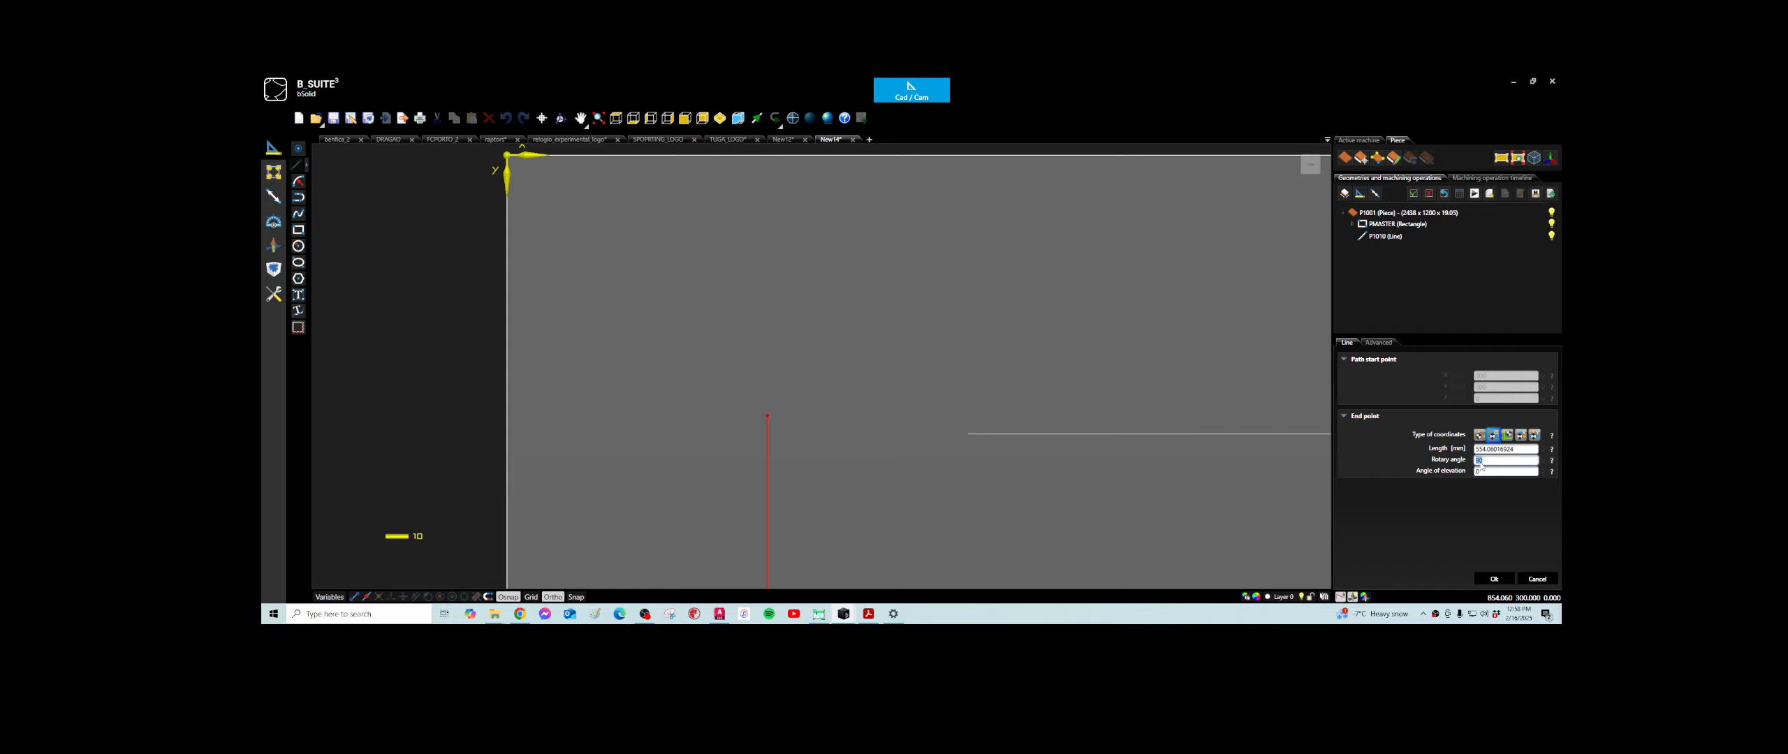
type("27")
left_click(1528, 450)
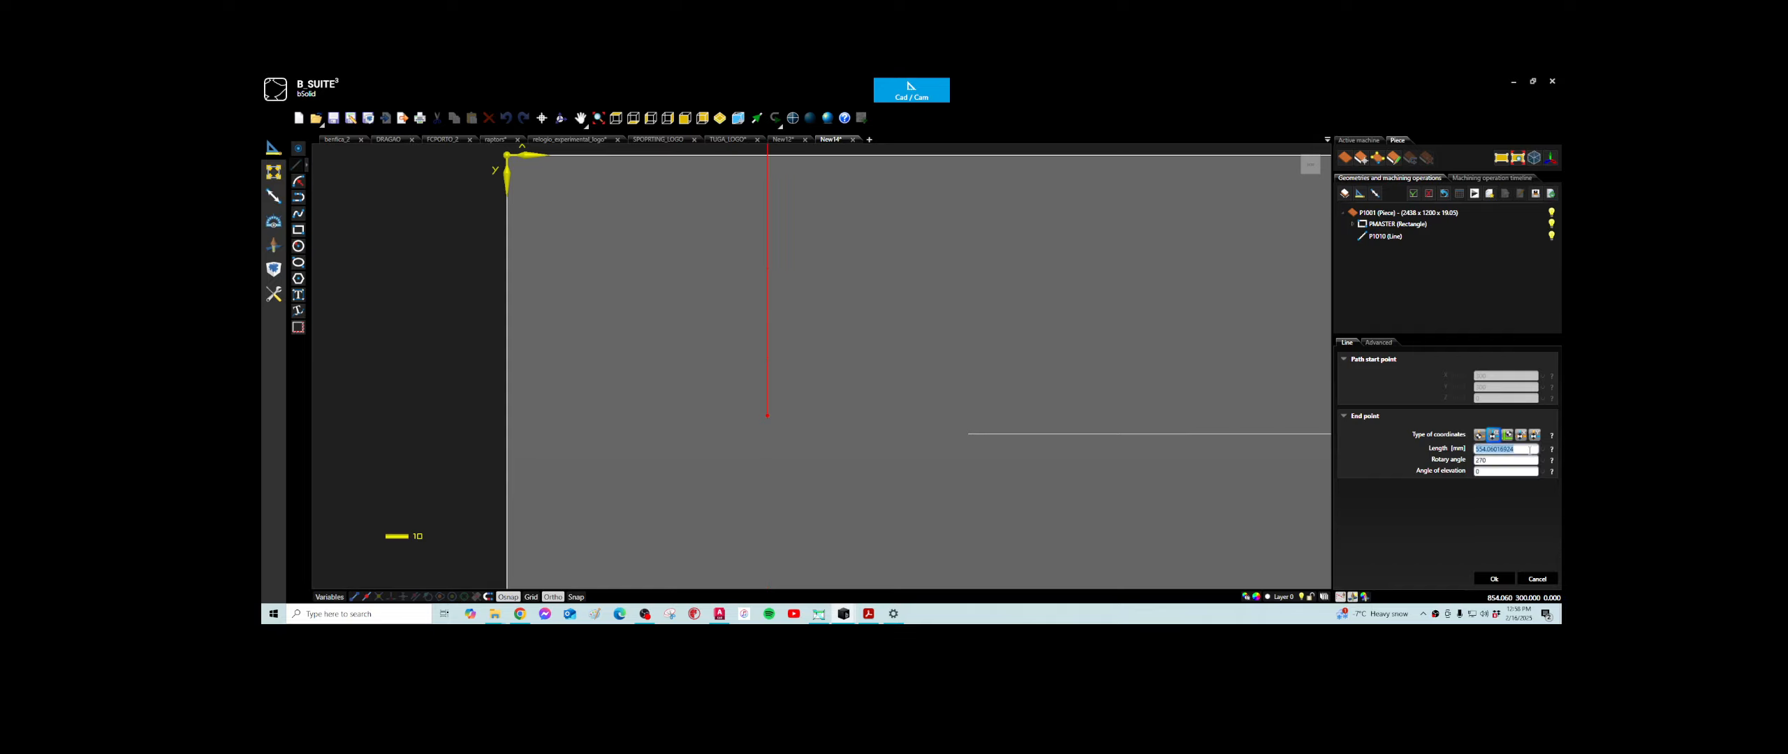
left_click(1487, 461)
type("45")
key("Tab")
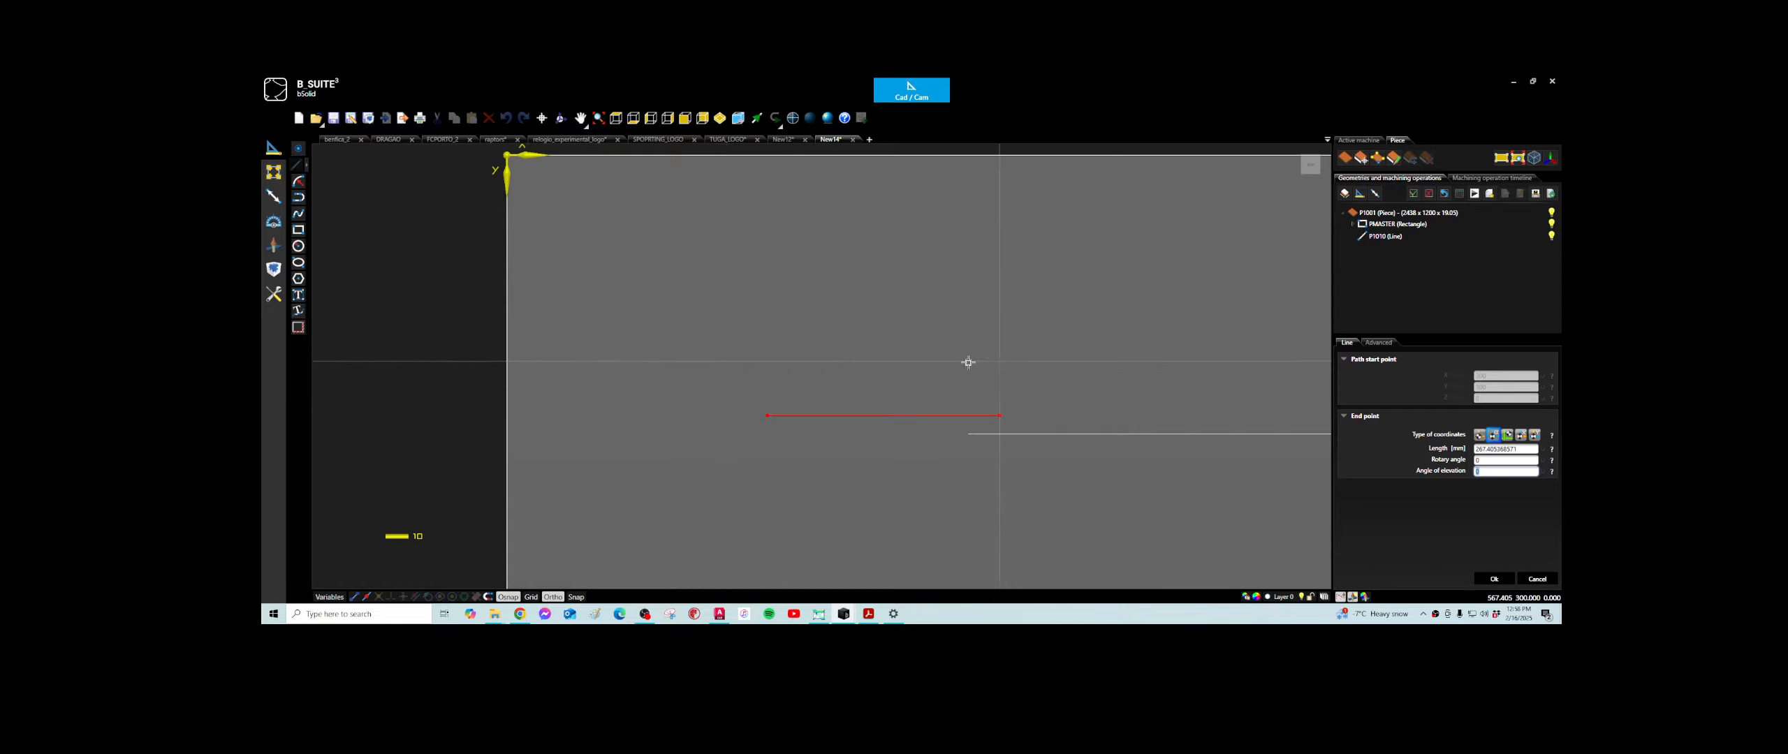
- Set the line's length to 300 mm with a rotary angle of 0 and create it
left_click(1521, 450)
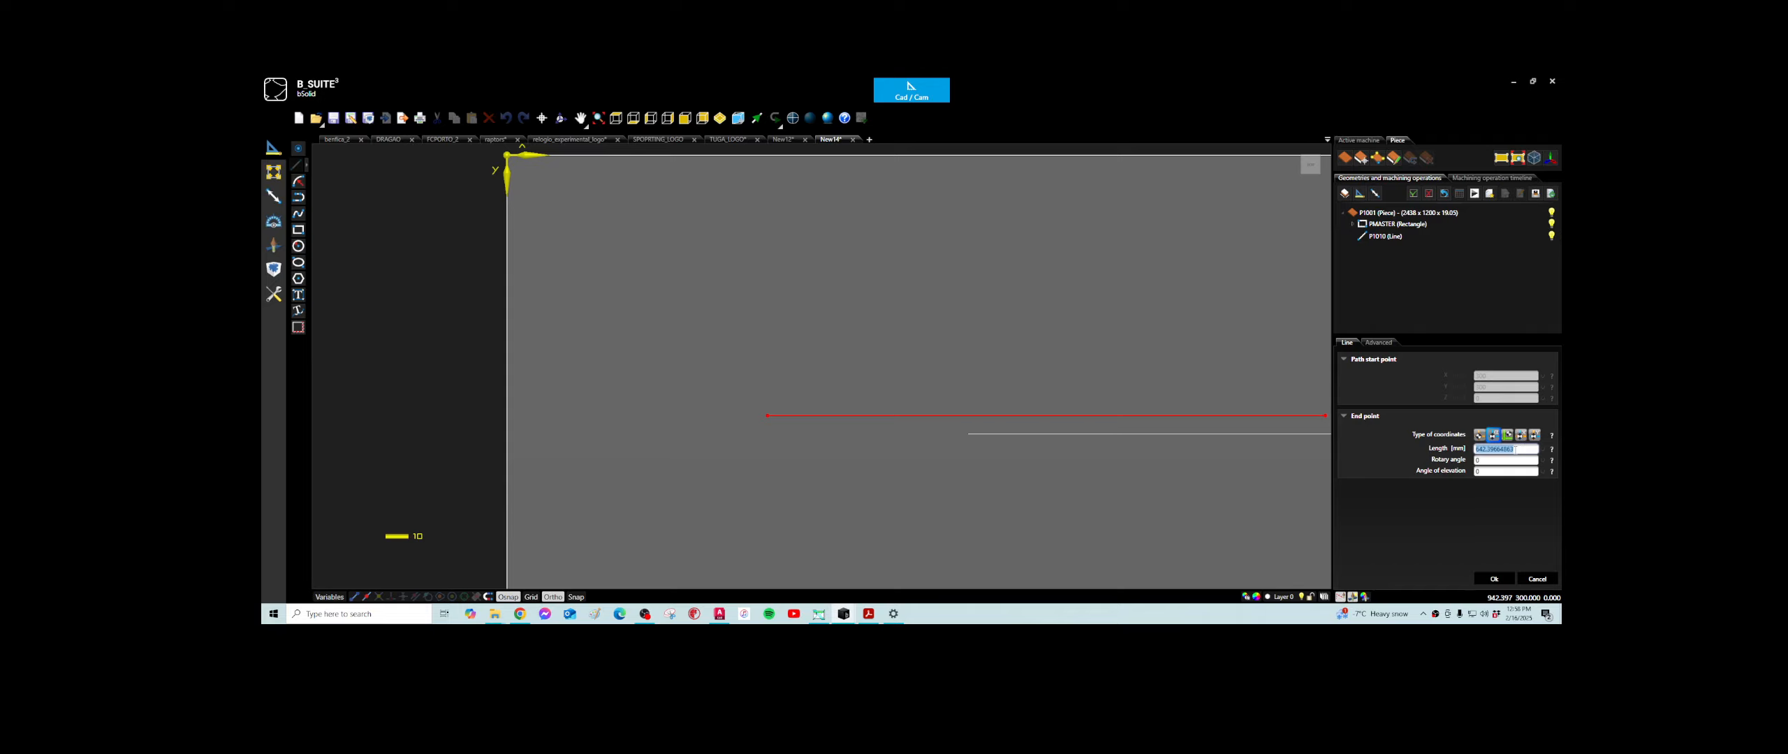
type("300")
left_click(1501, 460)
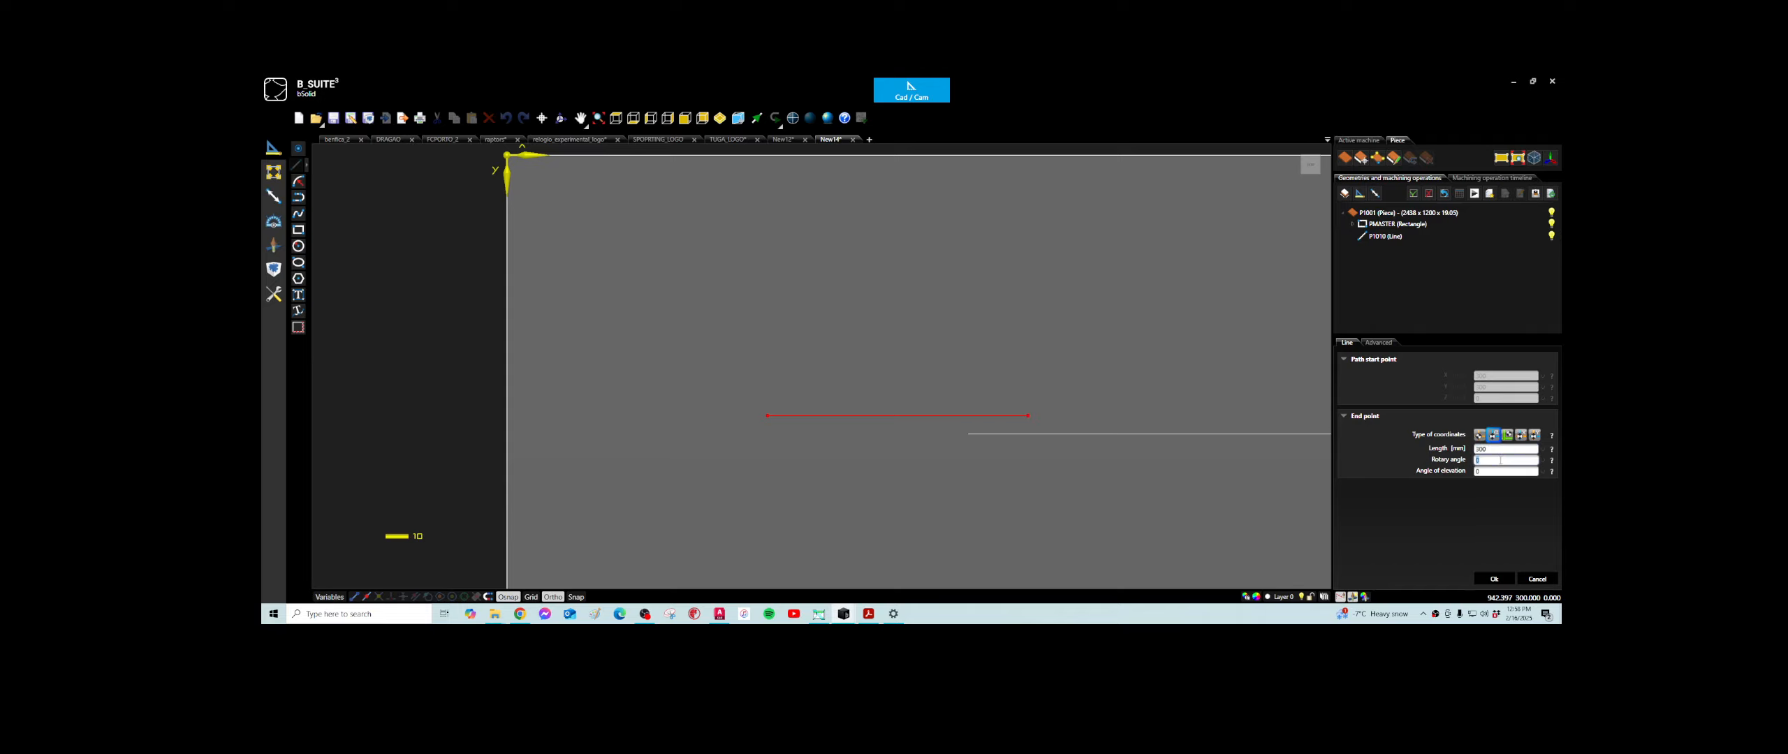
left_click(1494, 579)
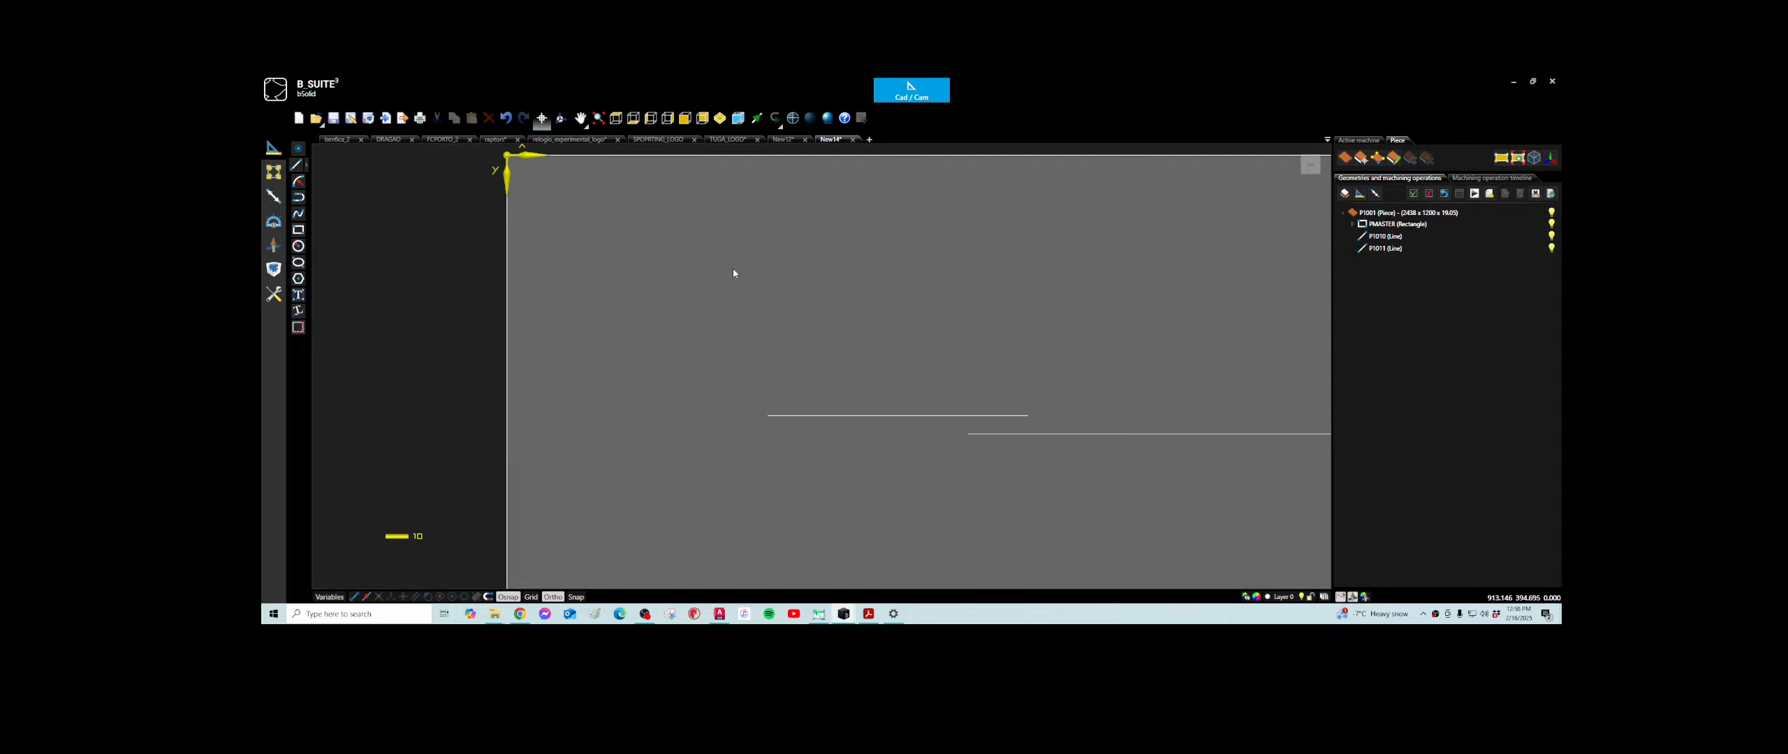
- Draw a three-point arc above the 300 mm line, joining its endpoints through about X 447, Y 153 mm
scroll(775, 280, "down", 5)
middle_click_drag(862, 324, 762, 331)
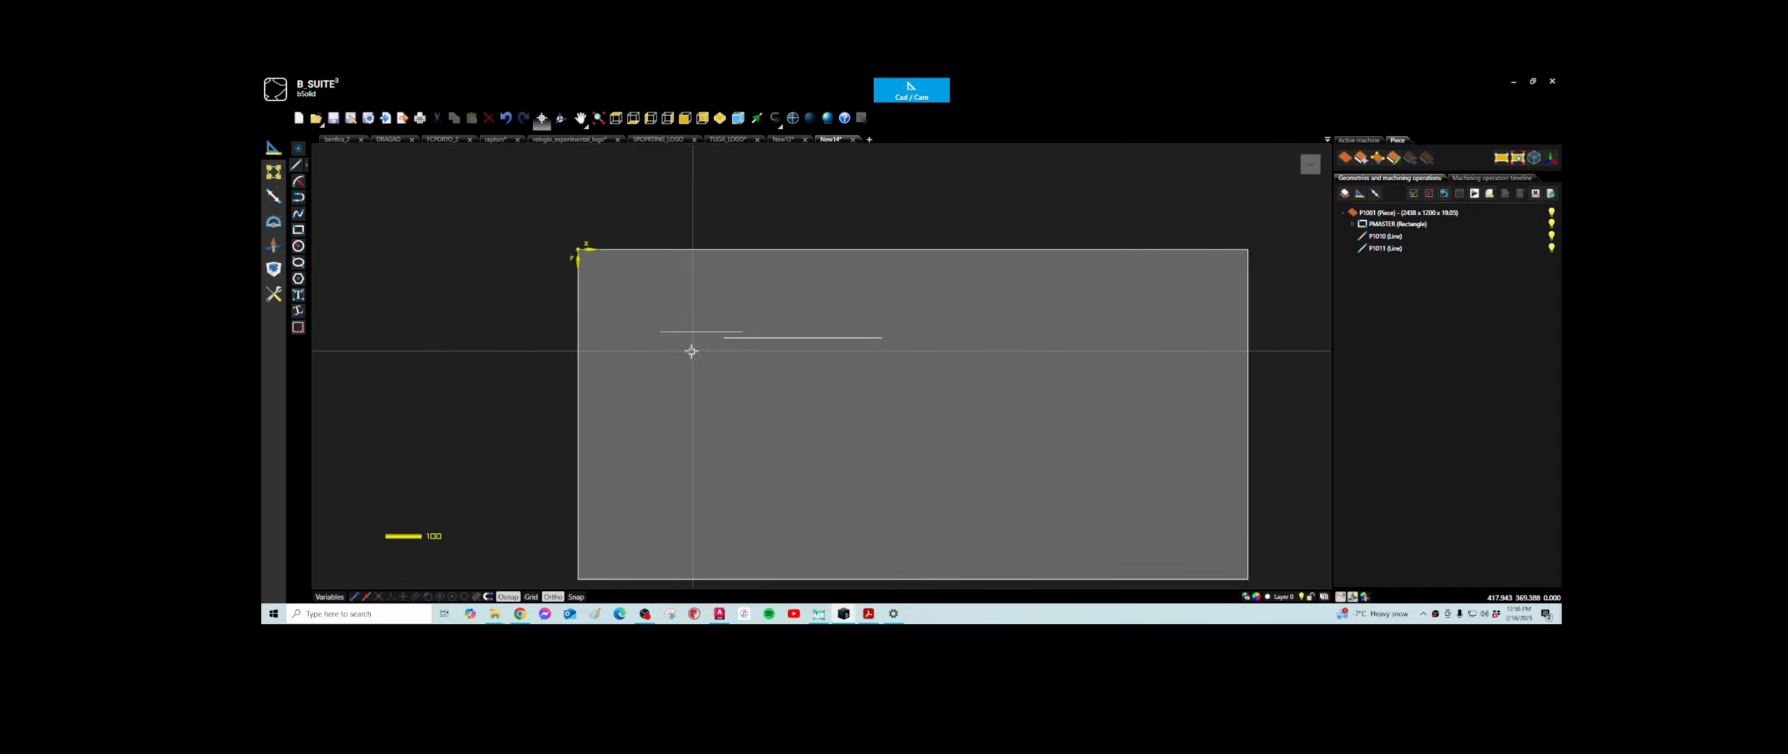
scroll(687, 347, "up", 2)
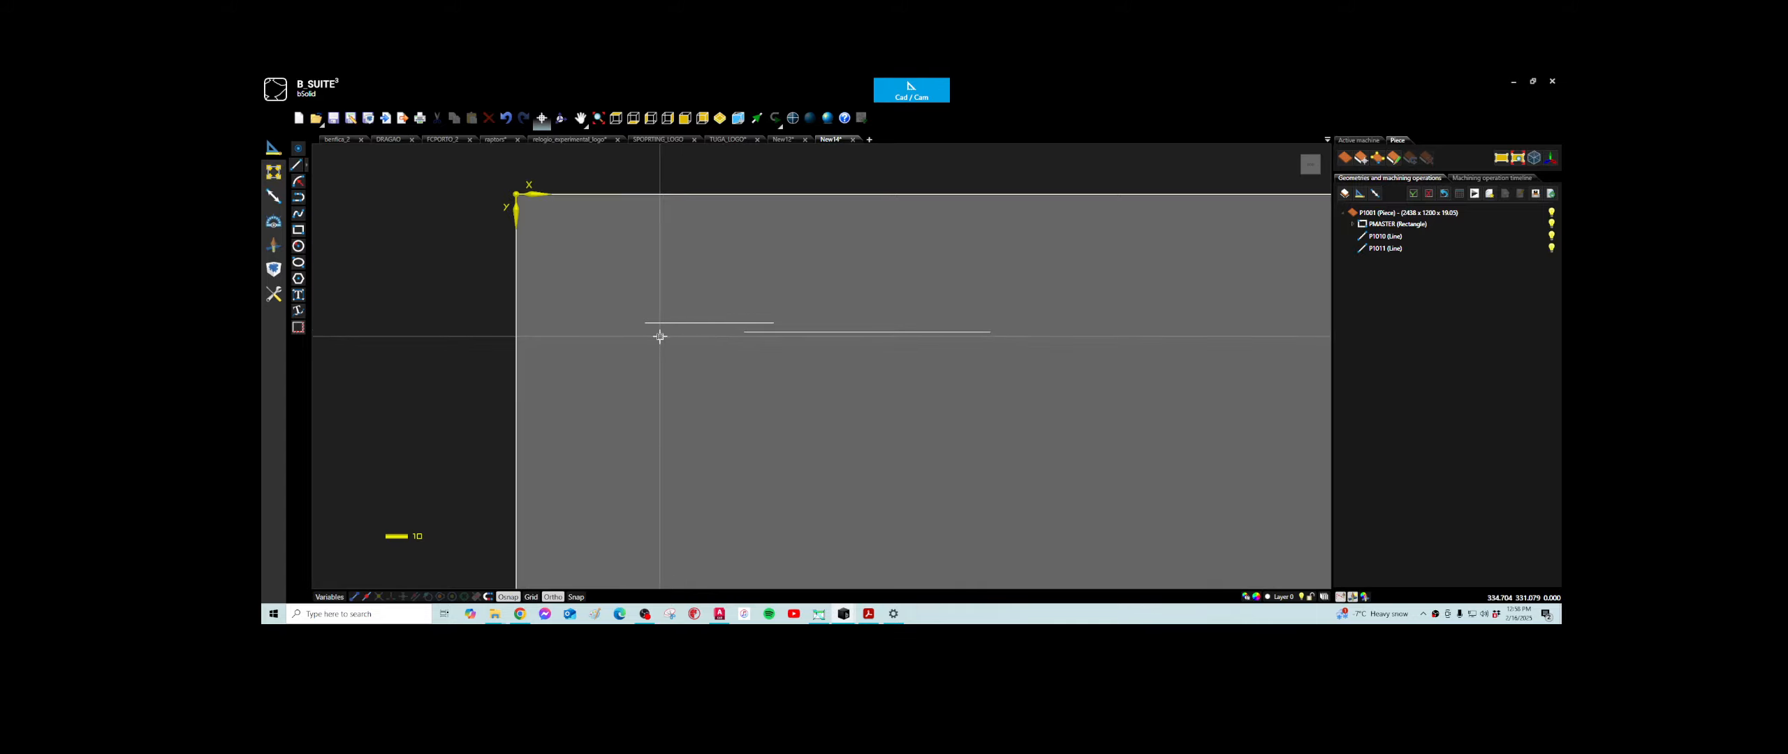
left_click(298, 183)
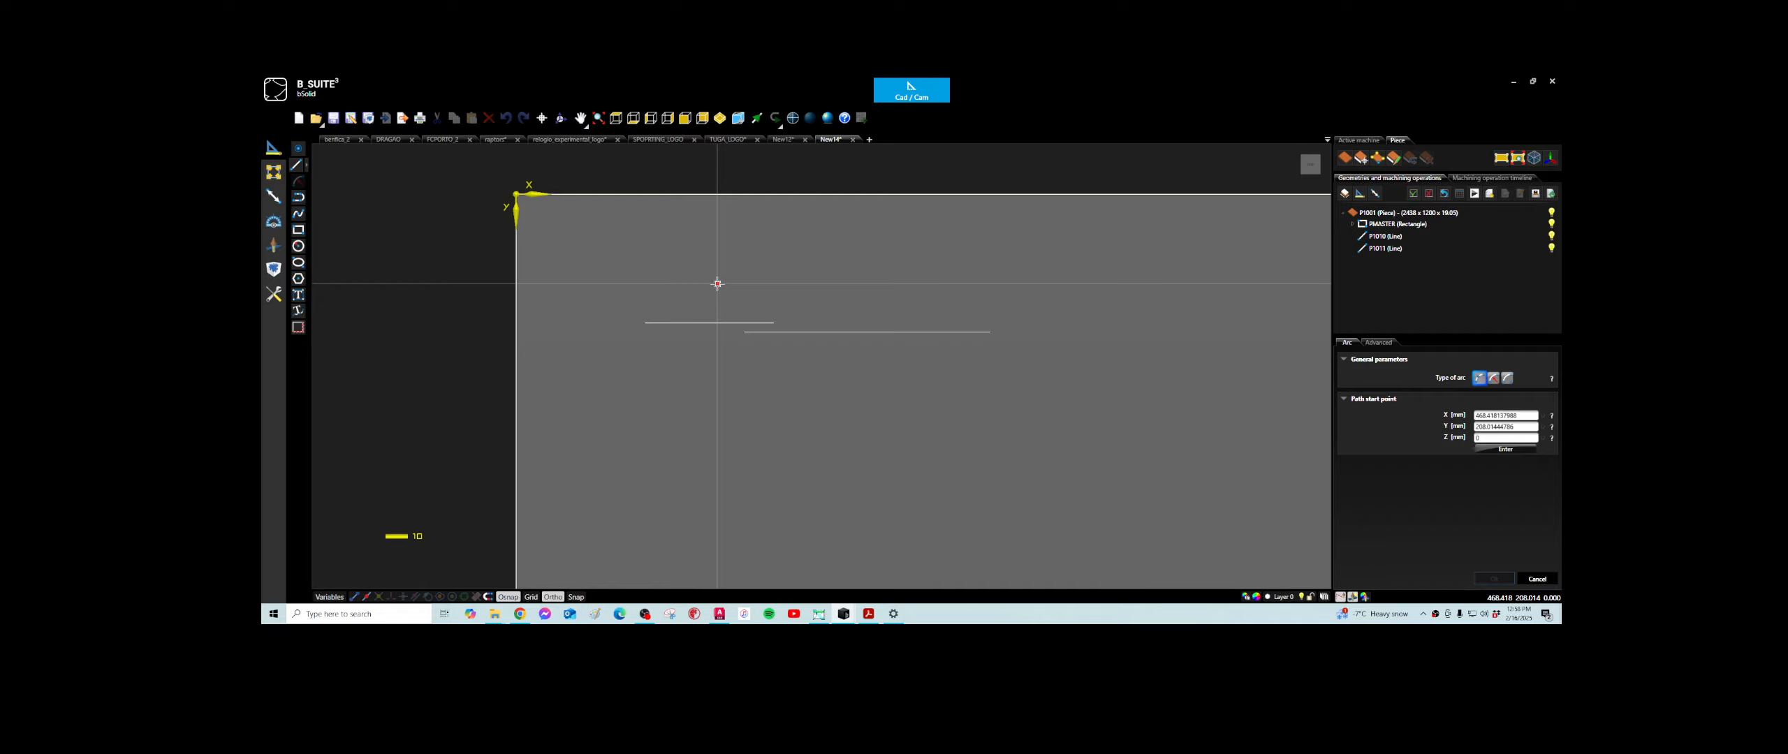
left_click(1480, 379)
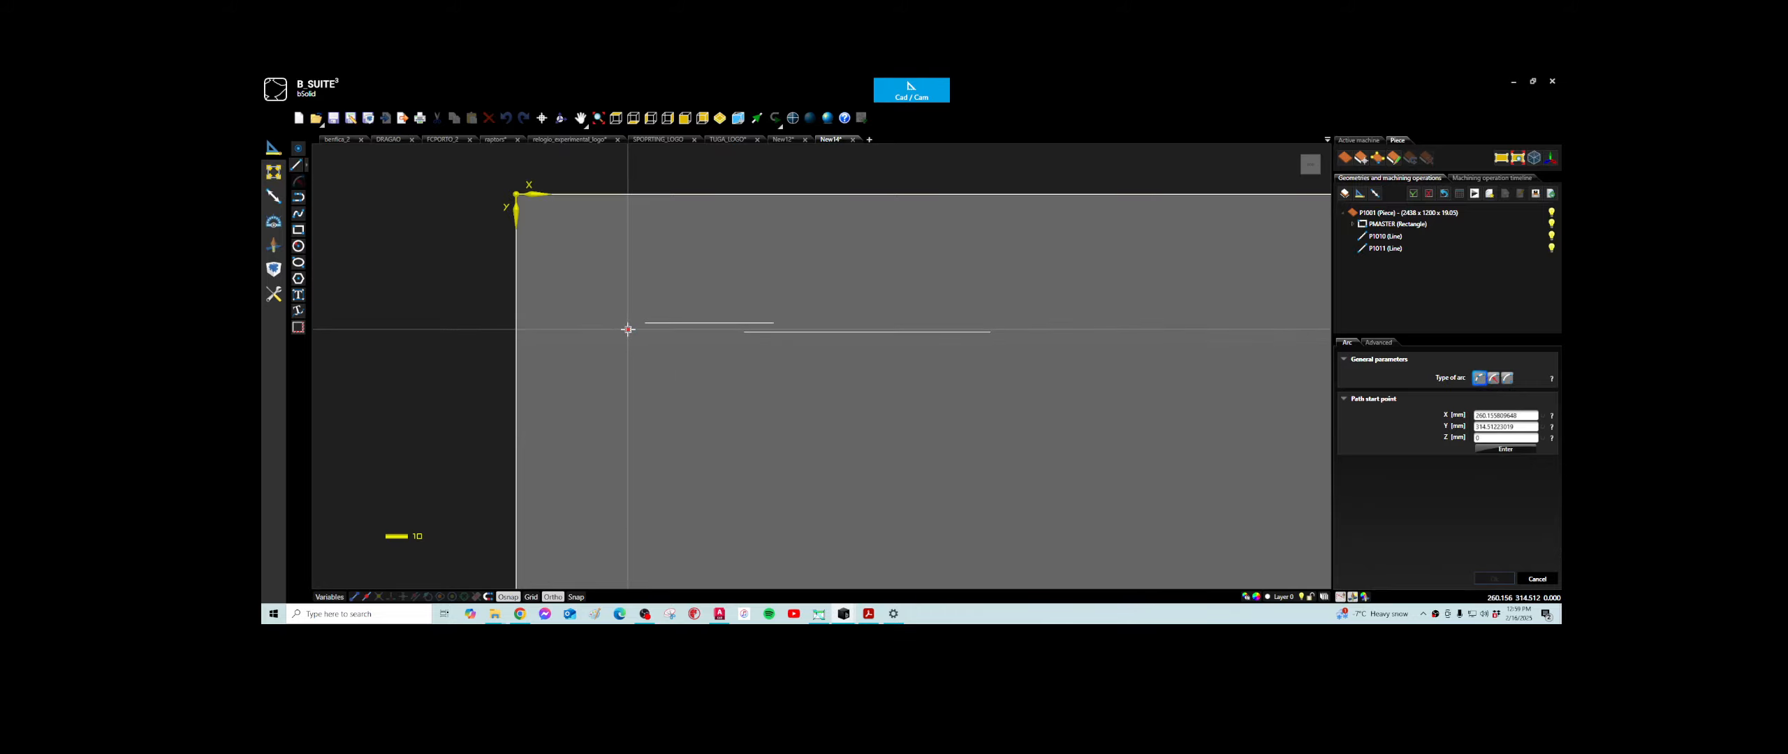
left_click(644, 322)
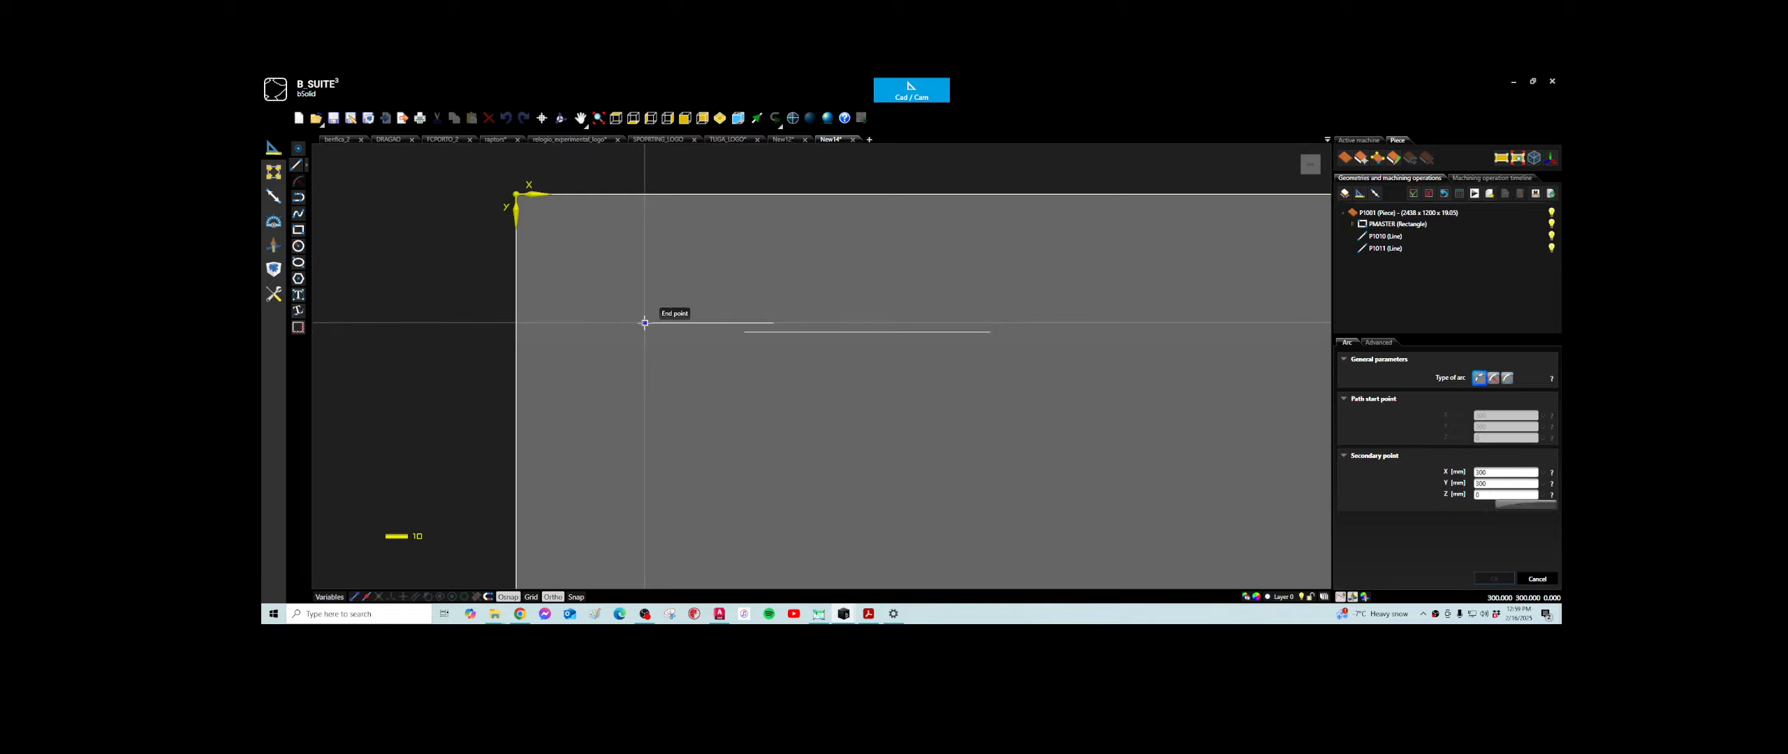
left_click(713, 261)
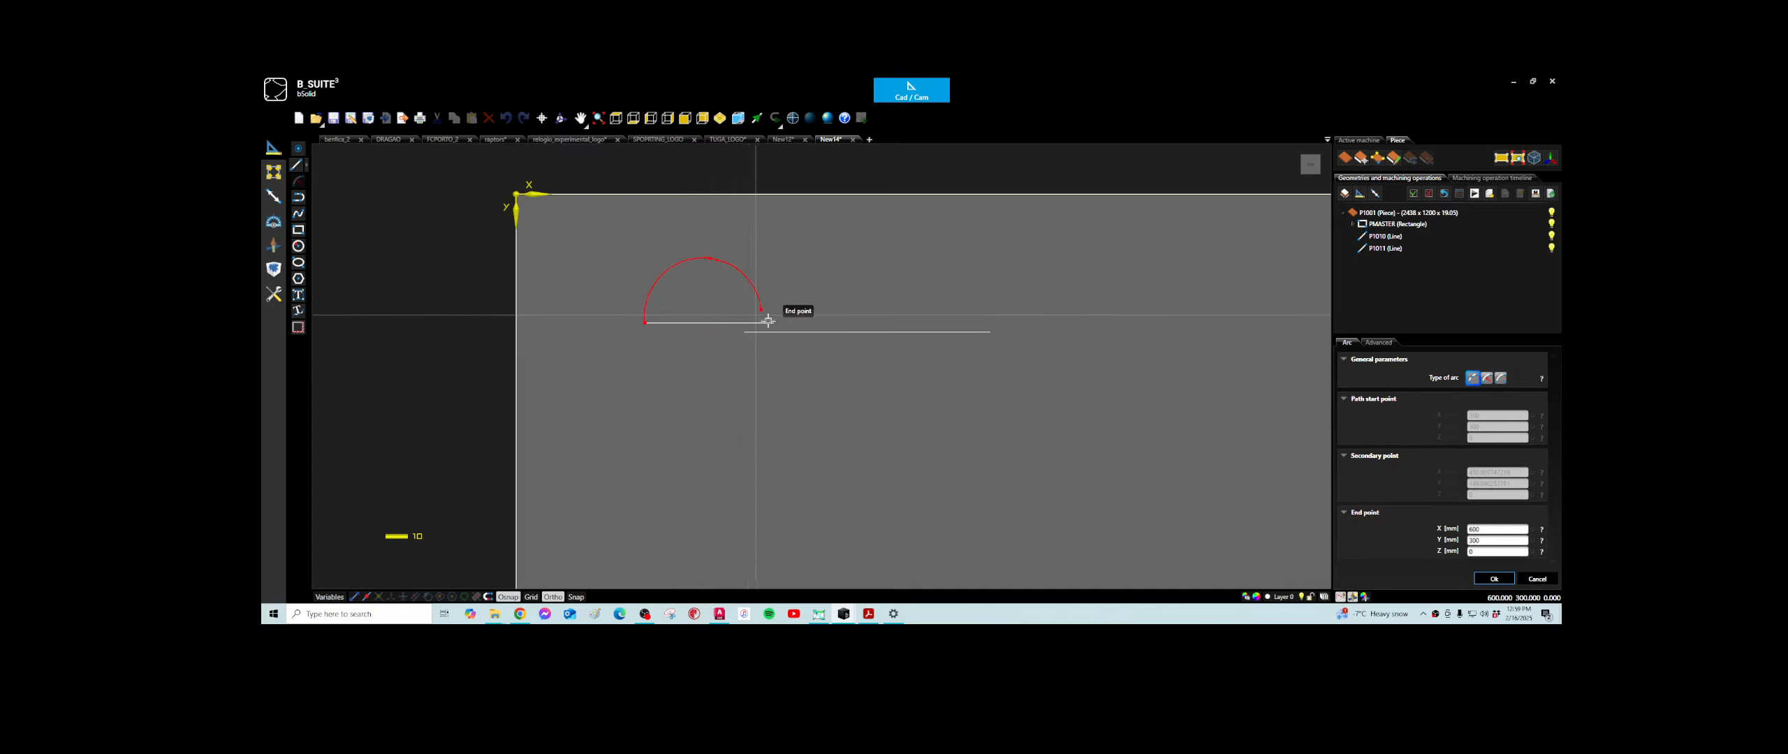
left_click(773, 322)
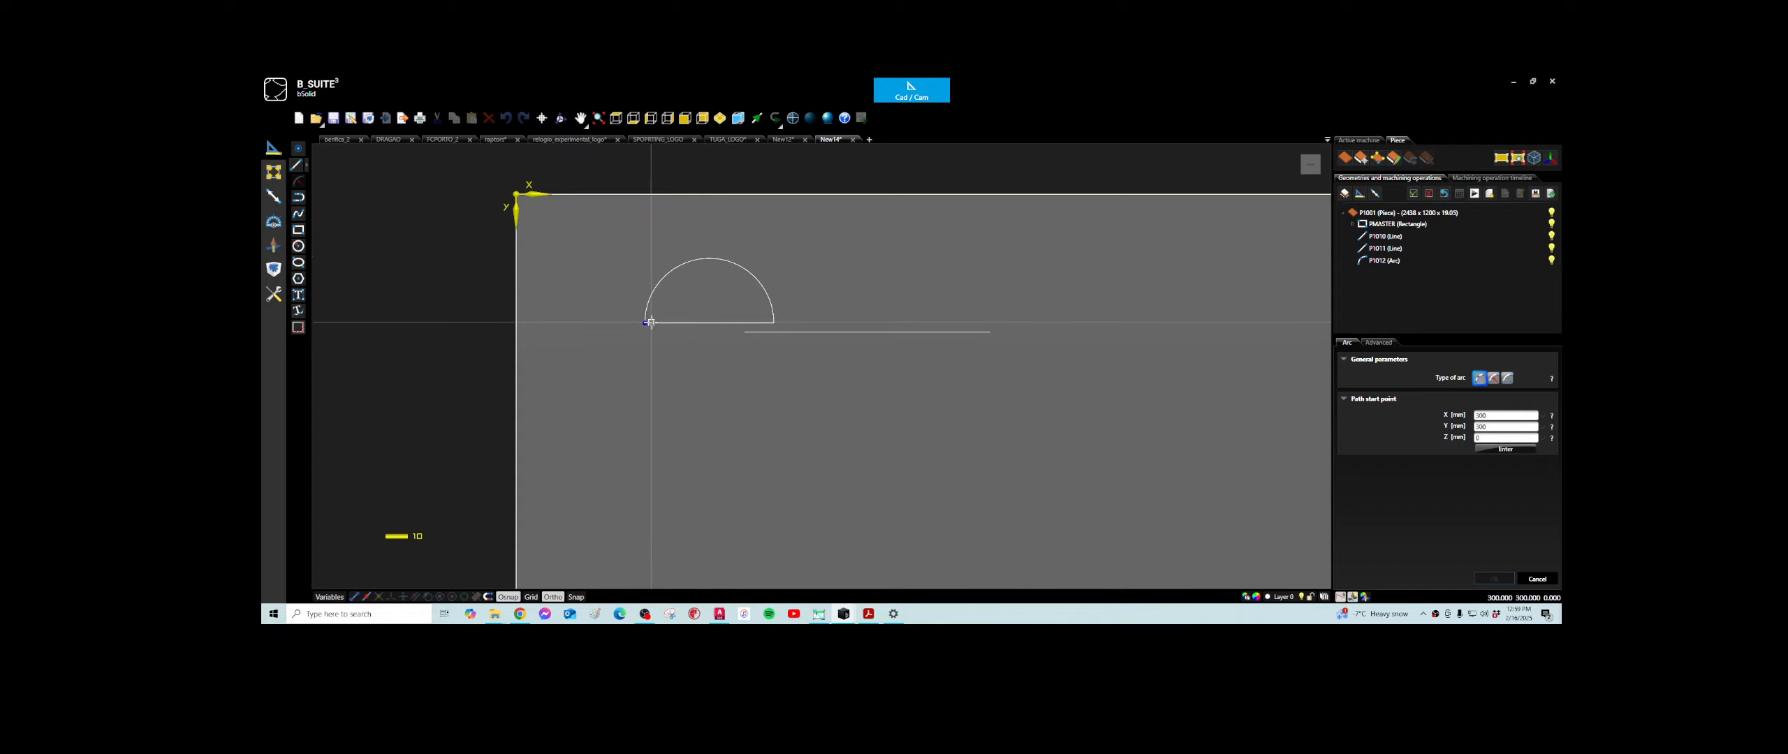
- Draw a start-end-radius arc between the 300 mm line's endpoints with a radius of 150 mm
left_click(1495, 379)
left_click(643, 323)
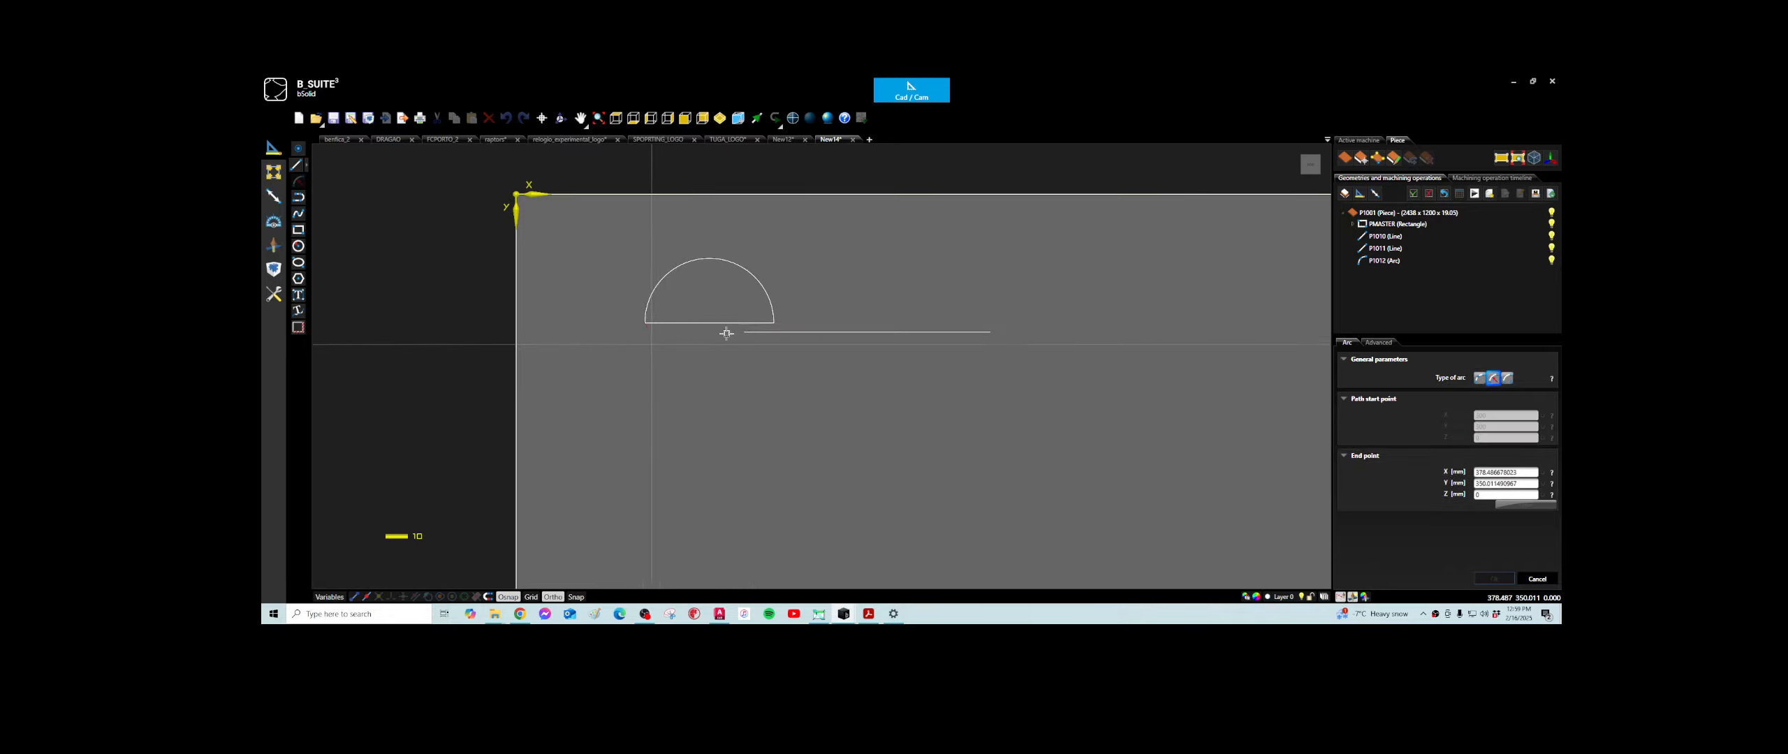
left_click(771, 322)
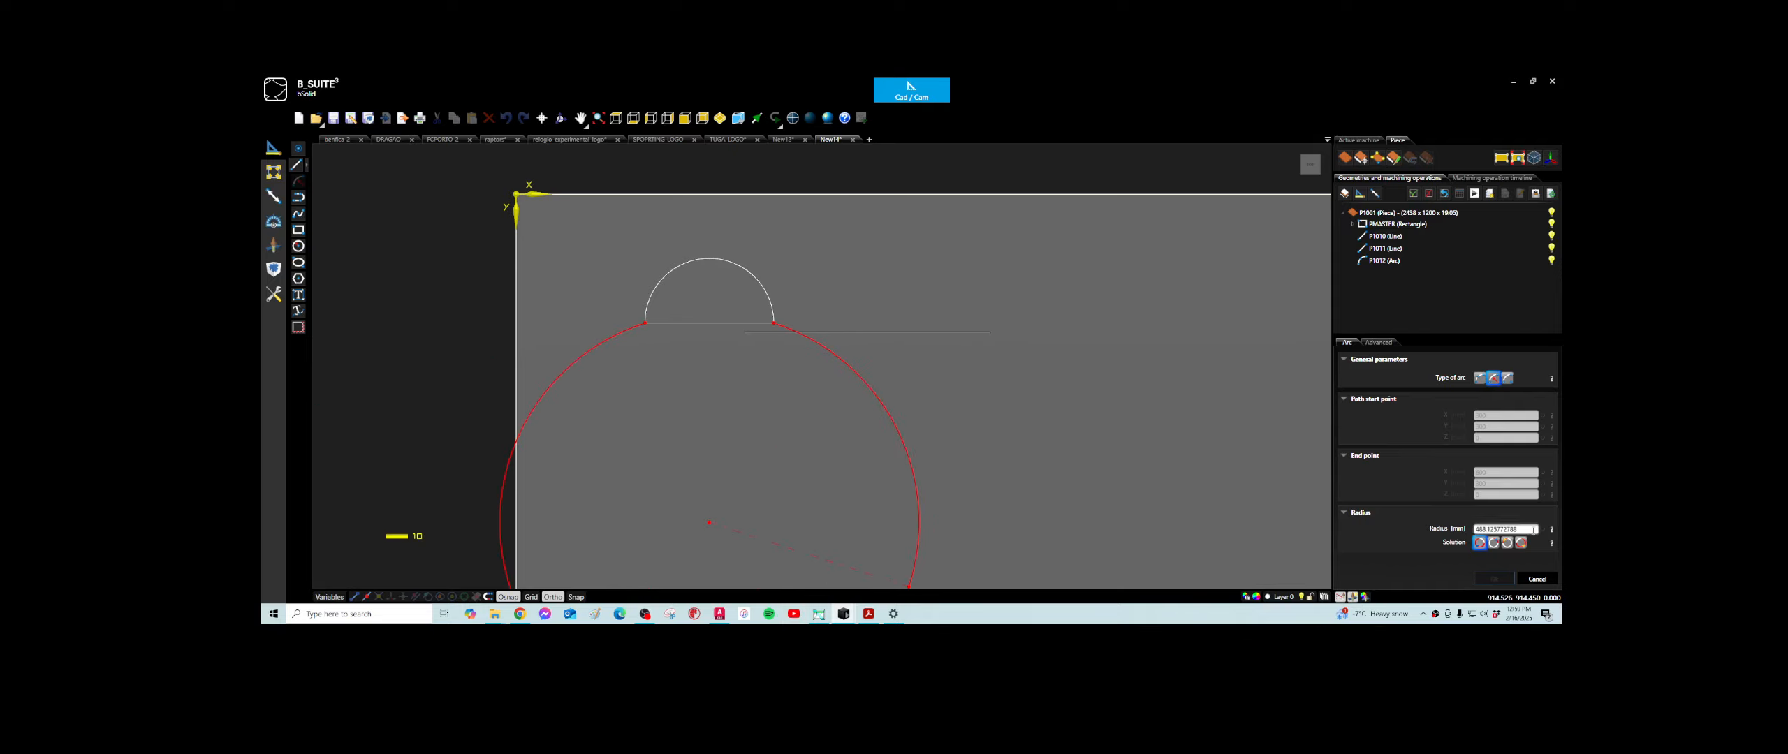
left_click(1533, 530)
type("15")
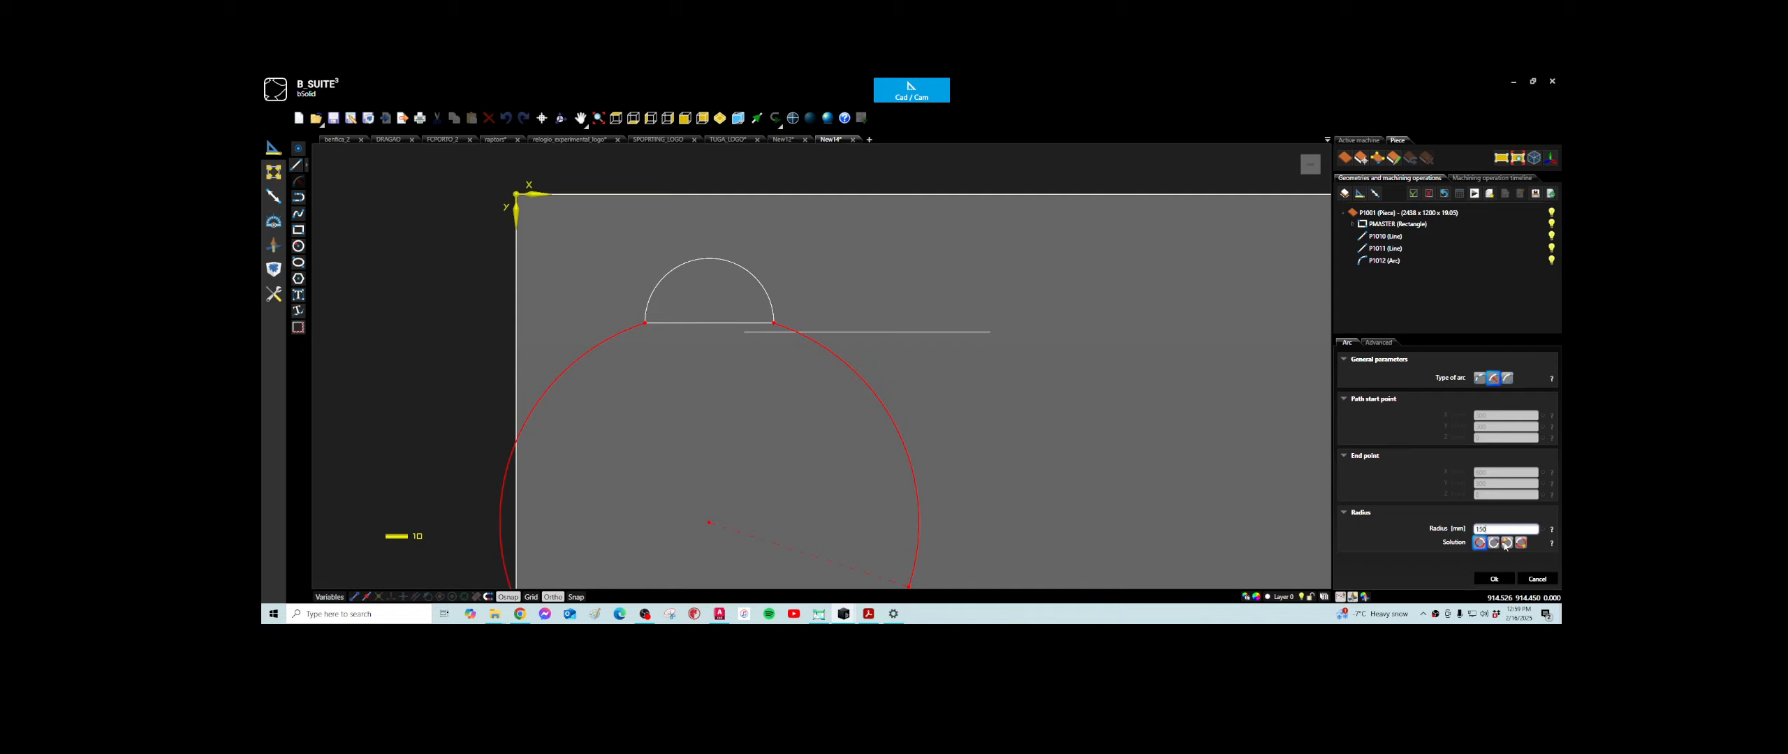
type("0")
left_click(1498, 579)
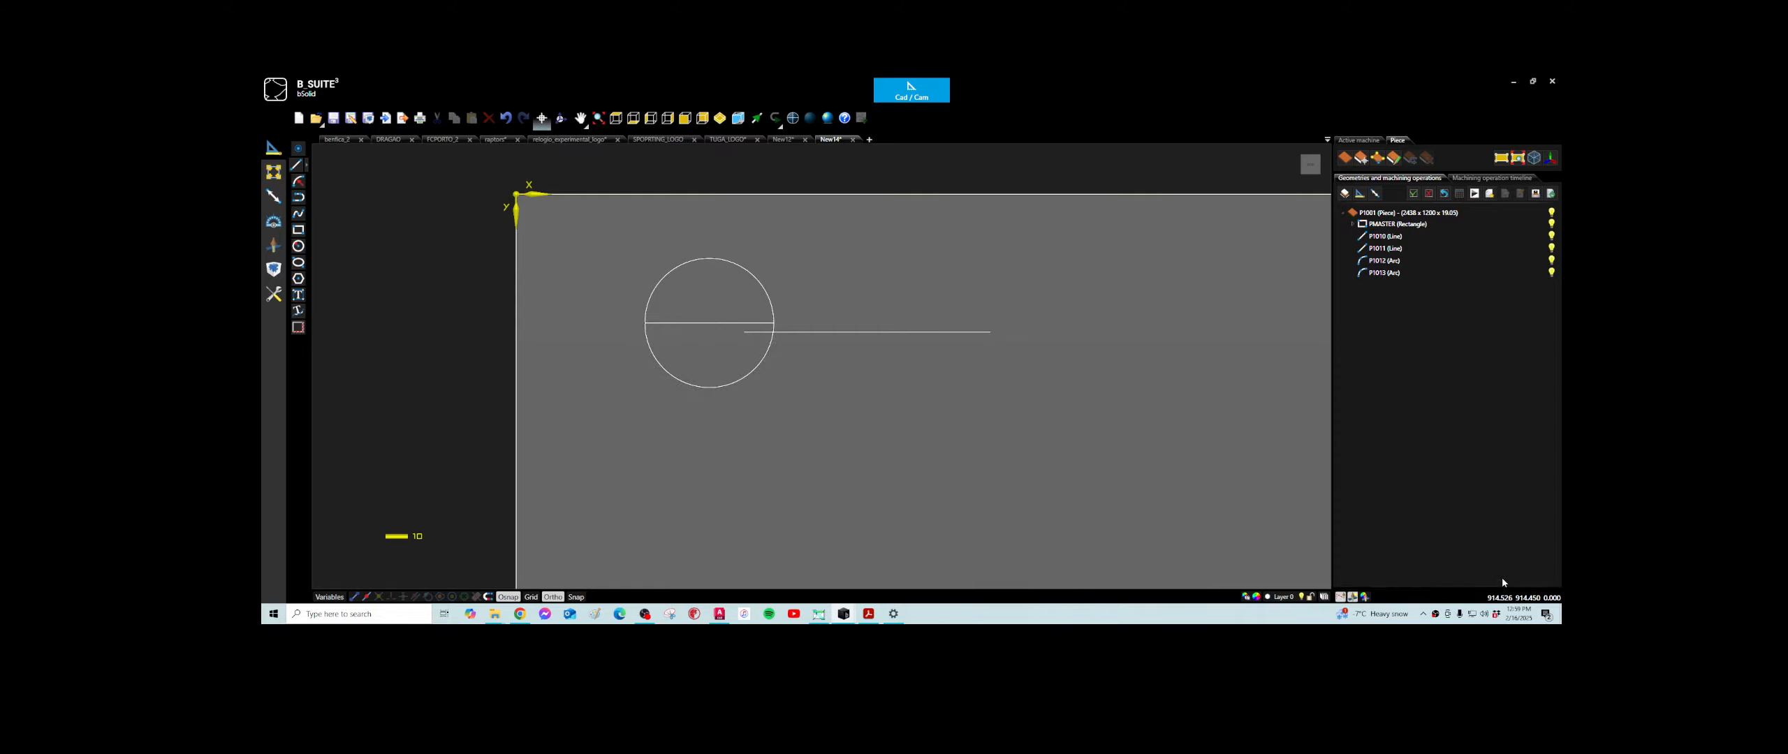
- Reopen the lower arc of the circle, compare its four arc solutions and keep the first one
left_click(730, 384)
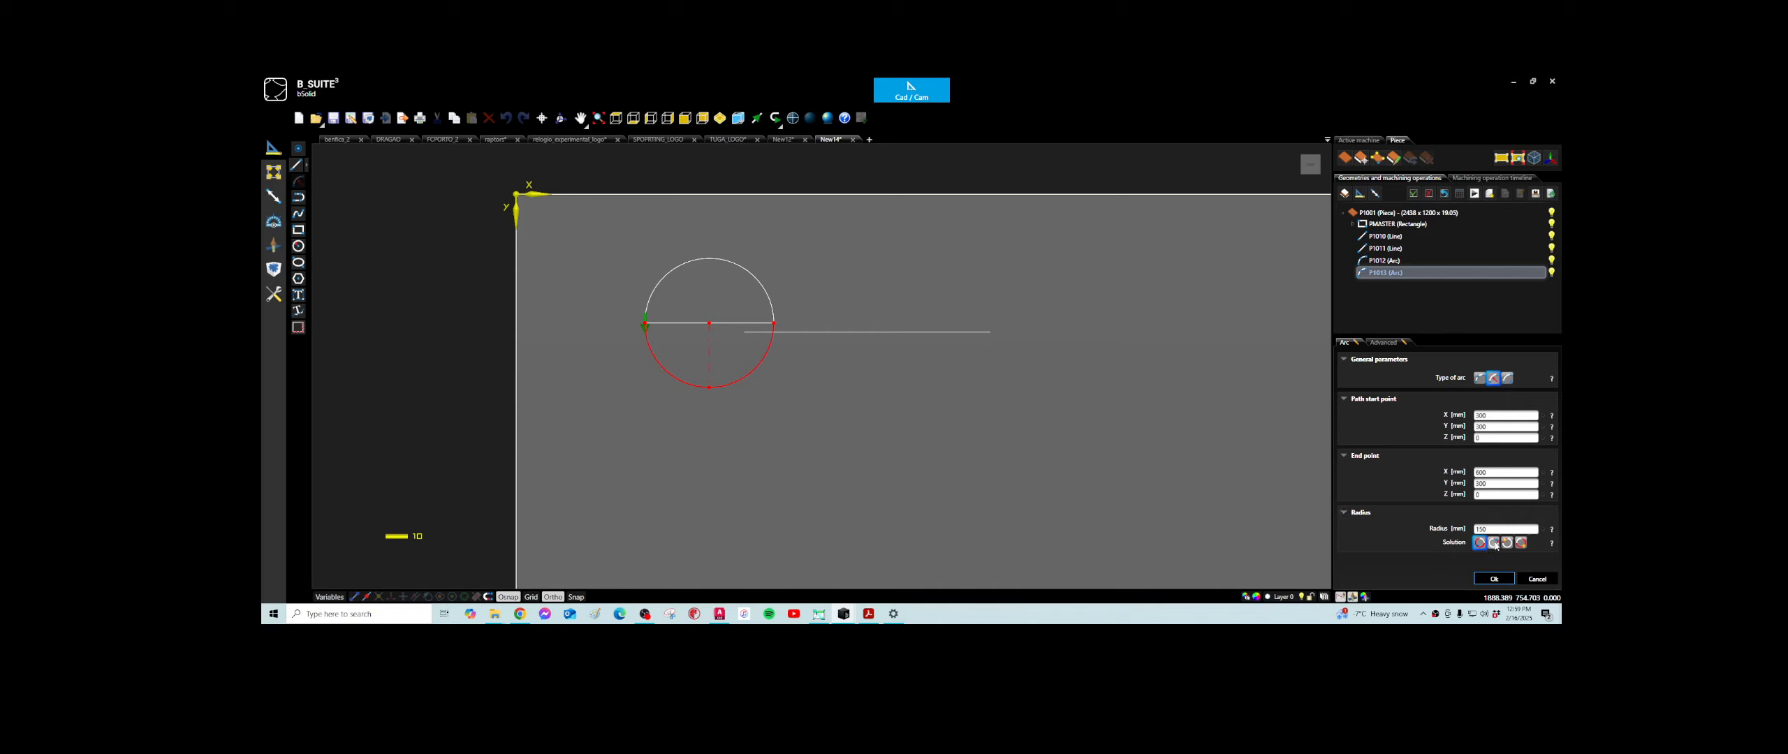
left_click(1521, 544)
left_click(1479, 543)
left_click(1522, 544)
left_click(1494, 543)
left_click(1509, 544)
left_click(1479, 544)
left_click(1494, 579)
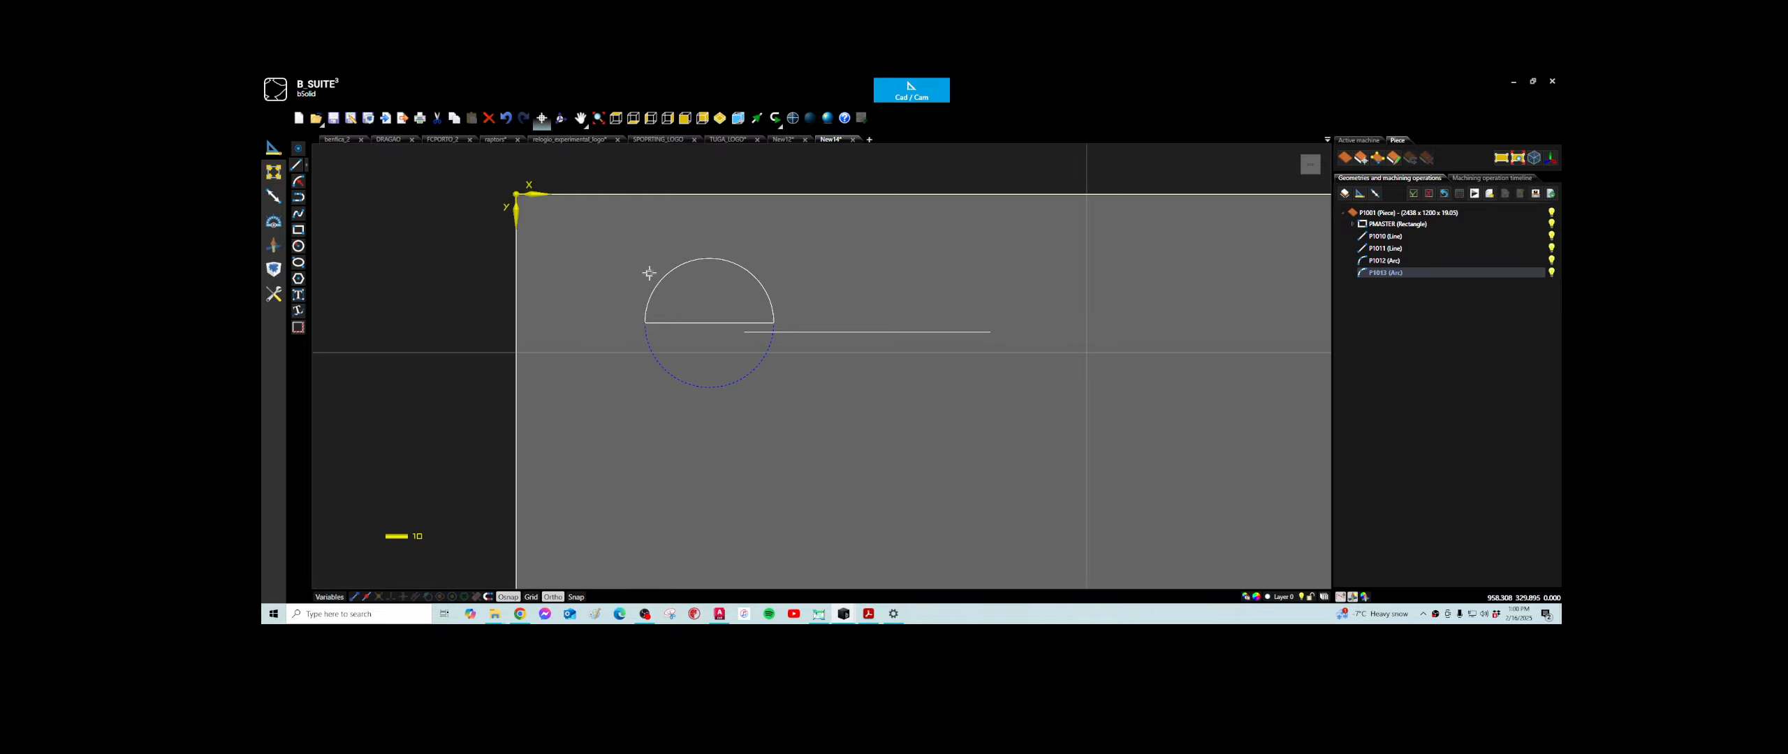
- Draw a start-end-radius arc below the longer line, joining its endpoints with a radius of about 287 mm
left_click(298, 181)
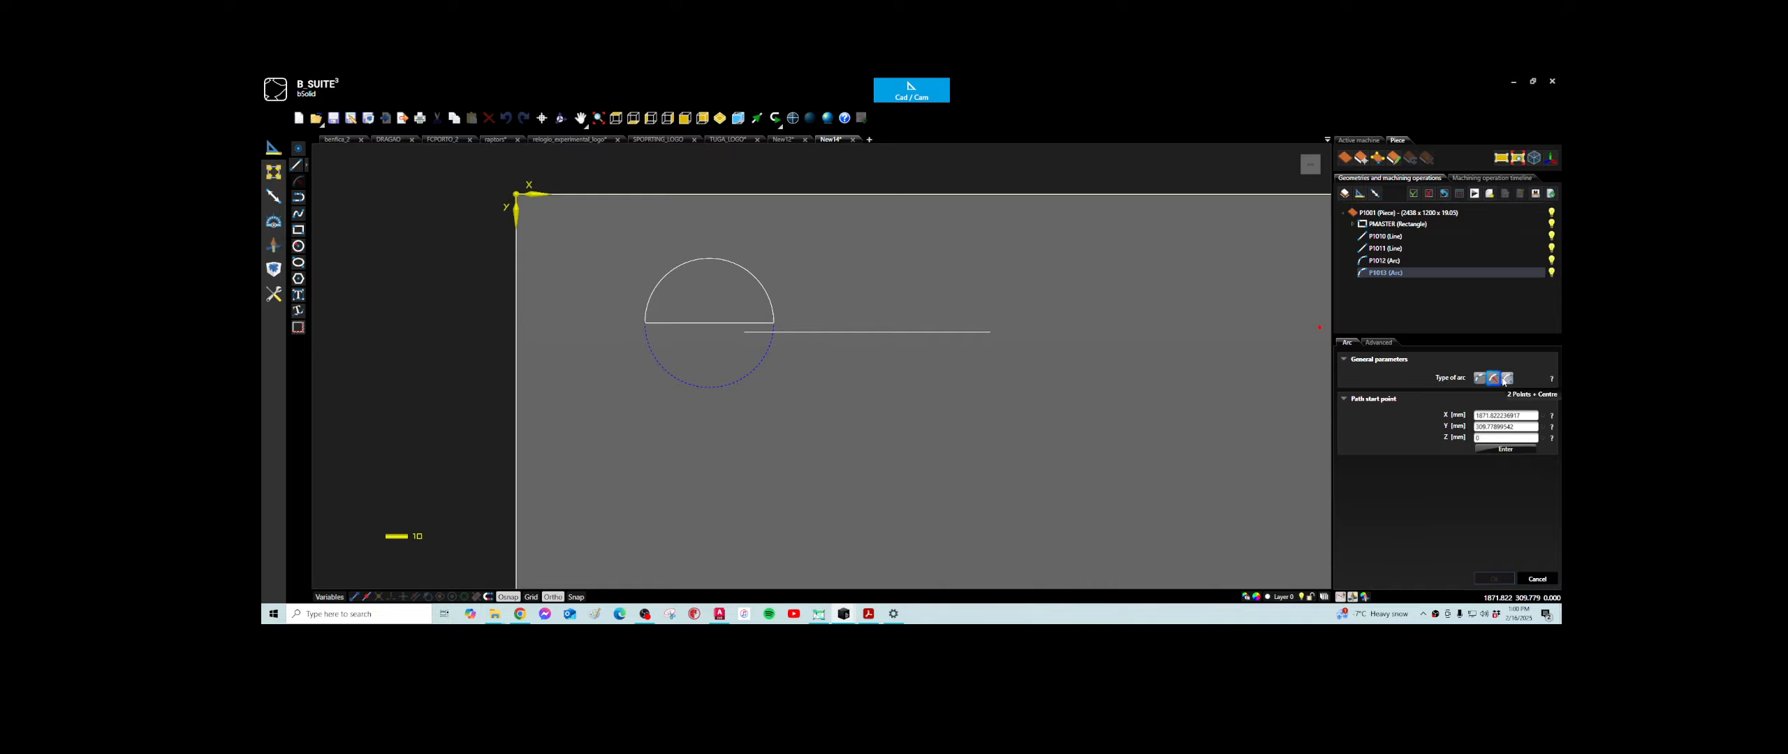
left_click(739, 331)
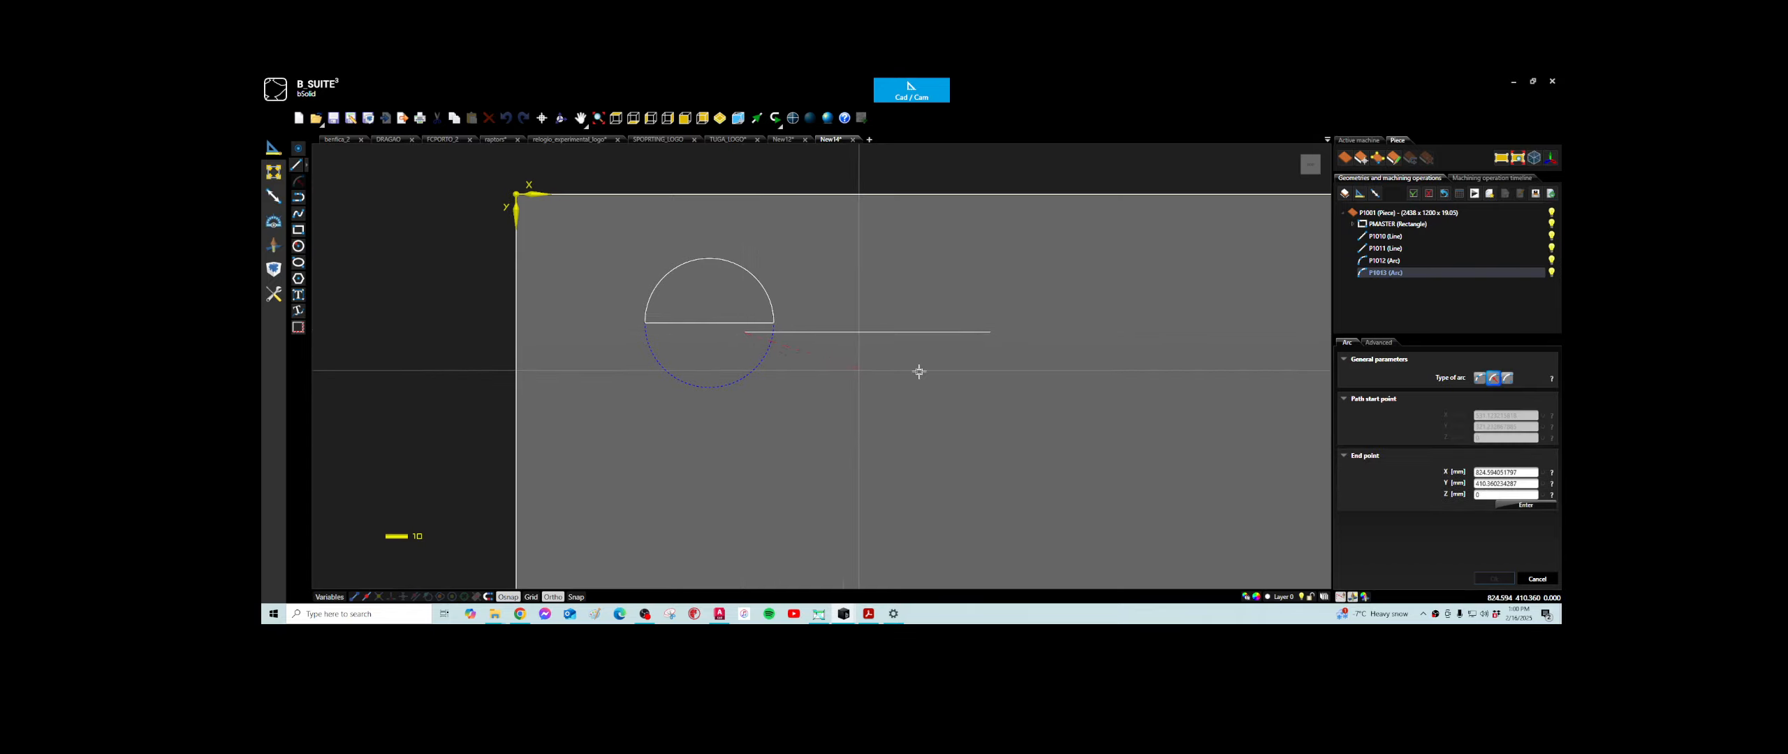
left_click(985, 338)
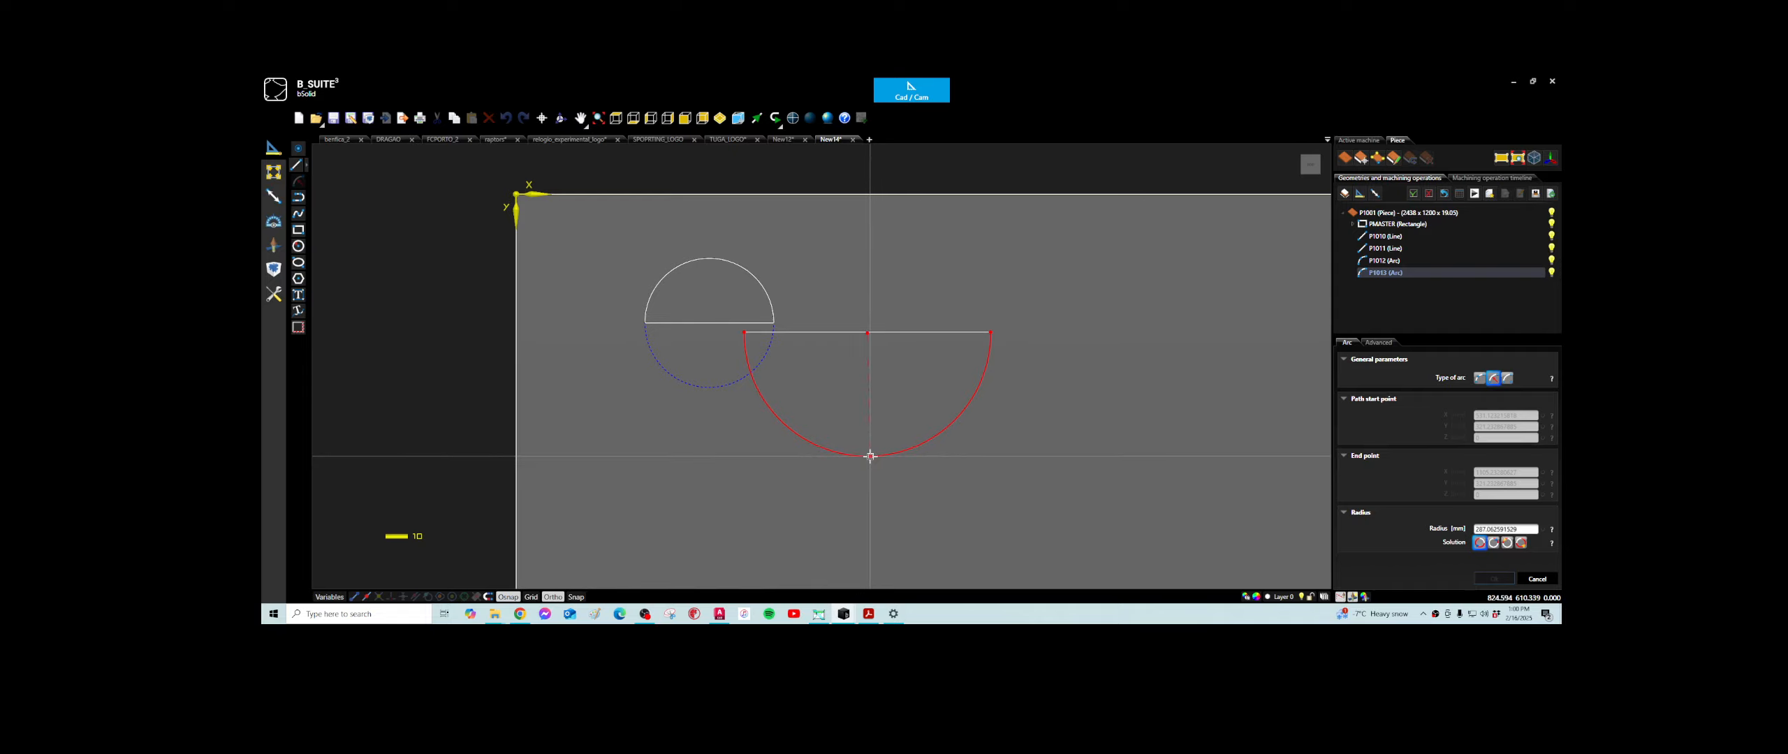
left_click(869, 457)
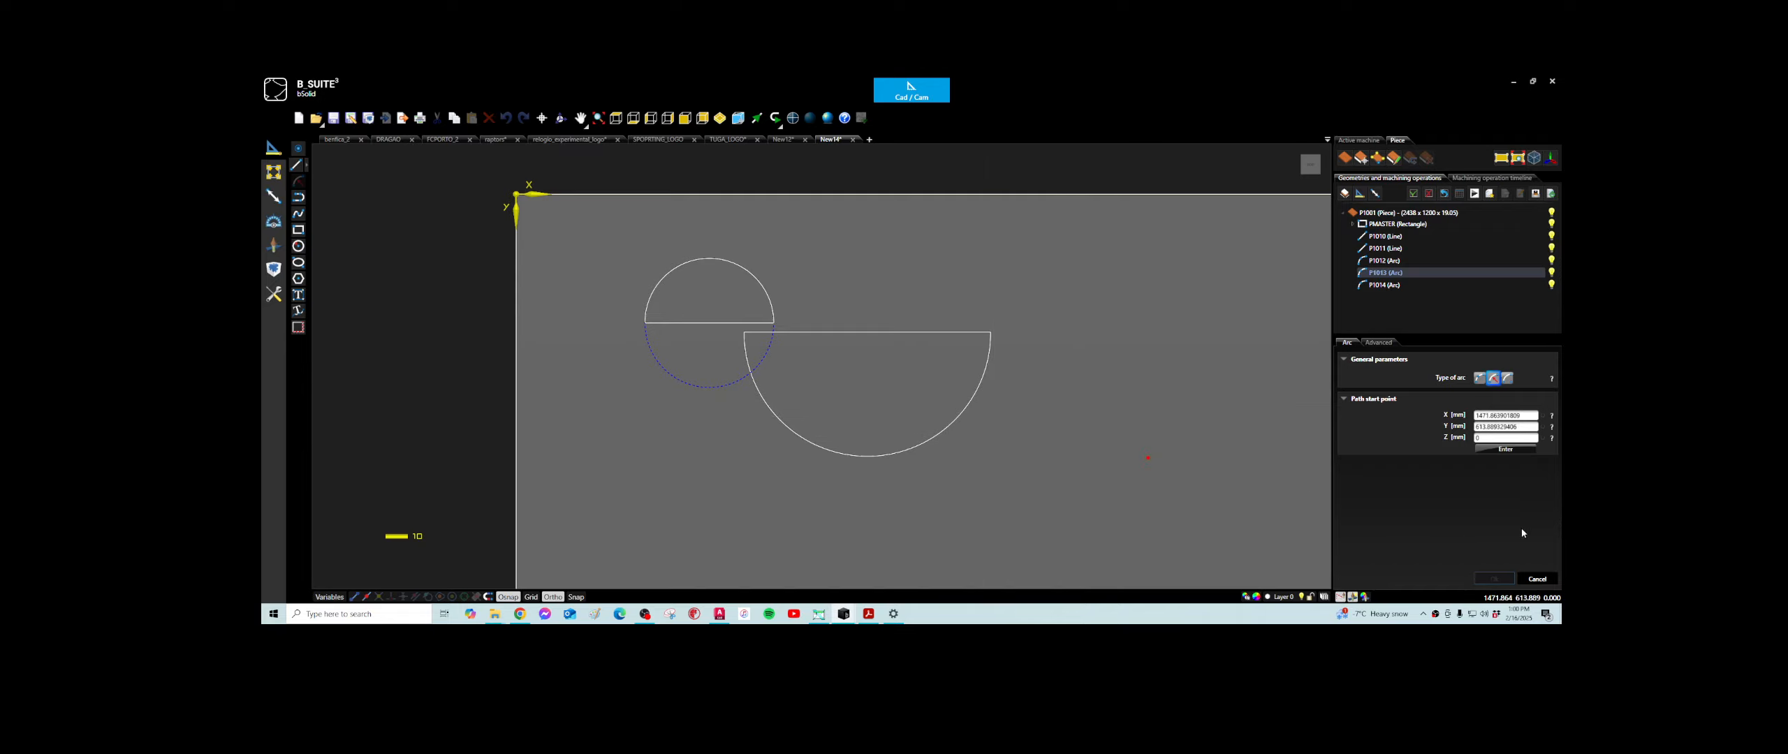
key("Escape")
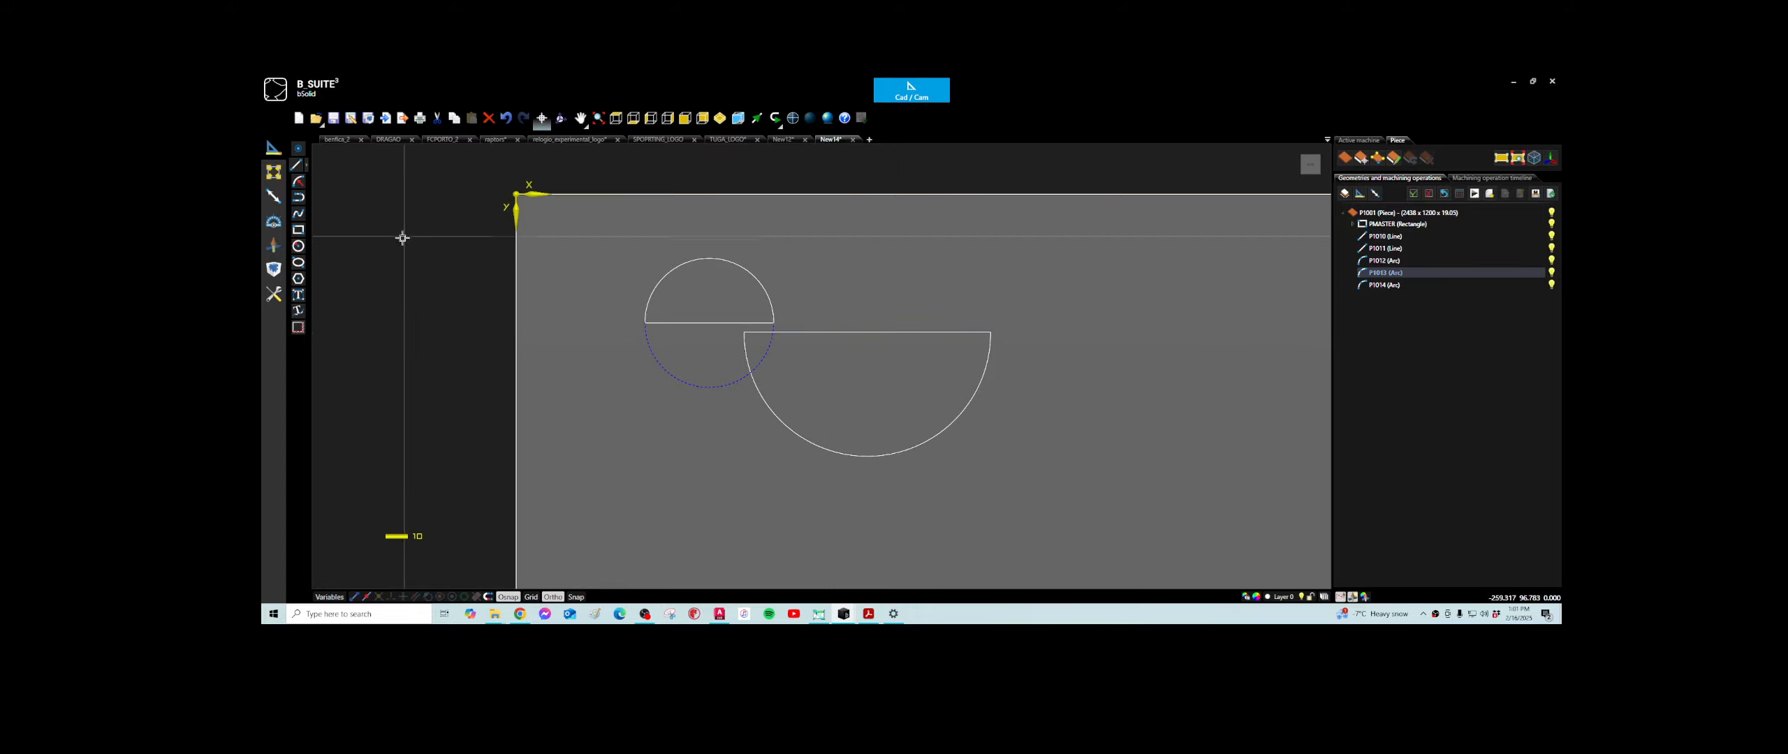
- Draw a vertical line about 133 mm long upward from the midpoint of the larger semicircle's straight line
left_click(297, 166)
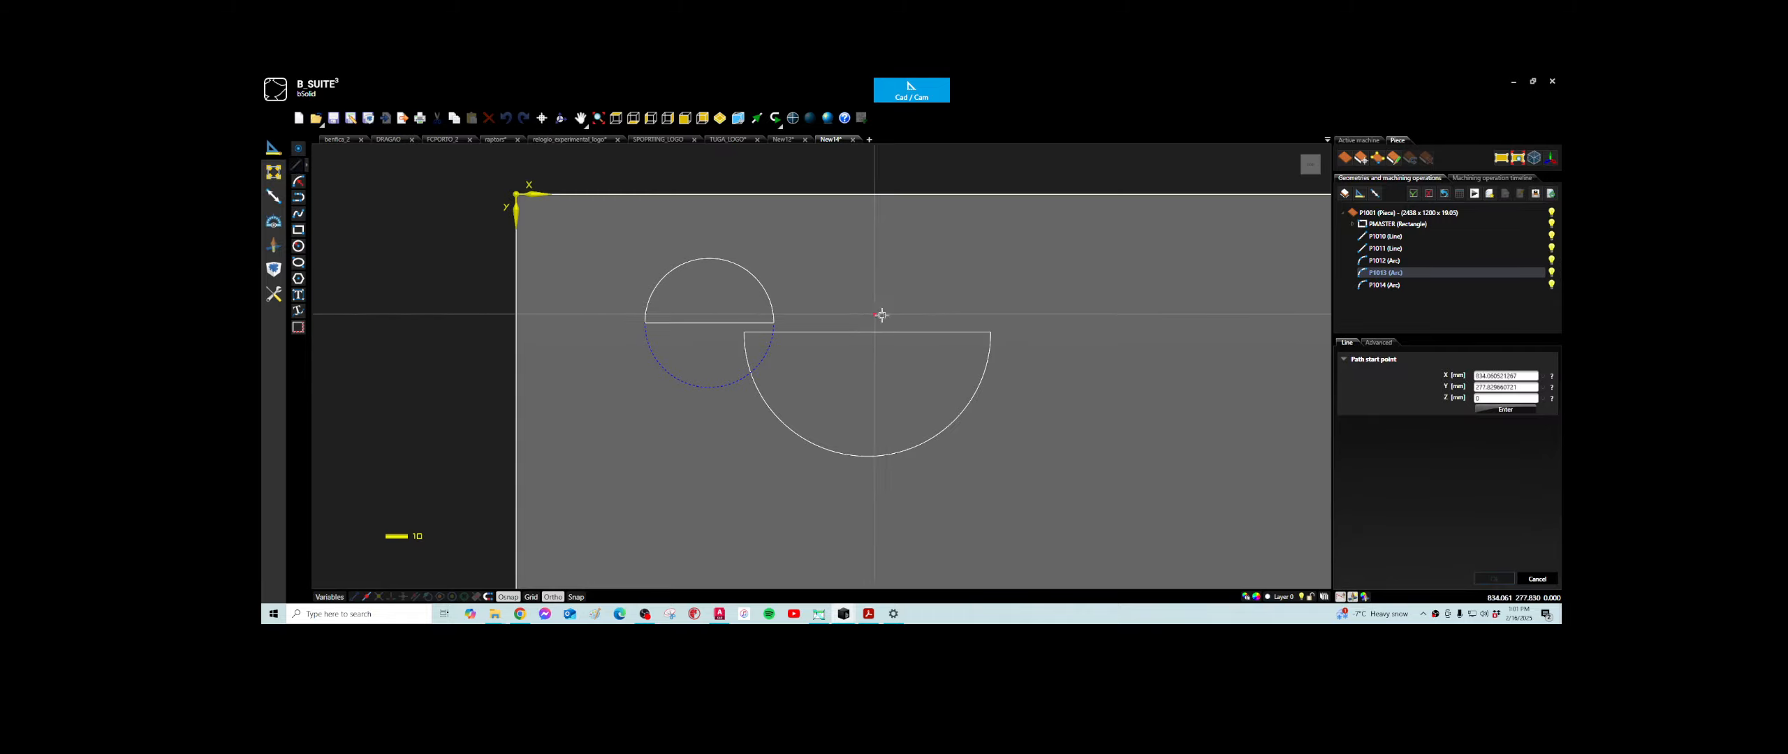
left_click(867, 332)
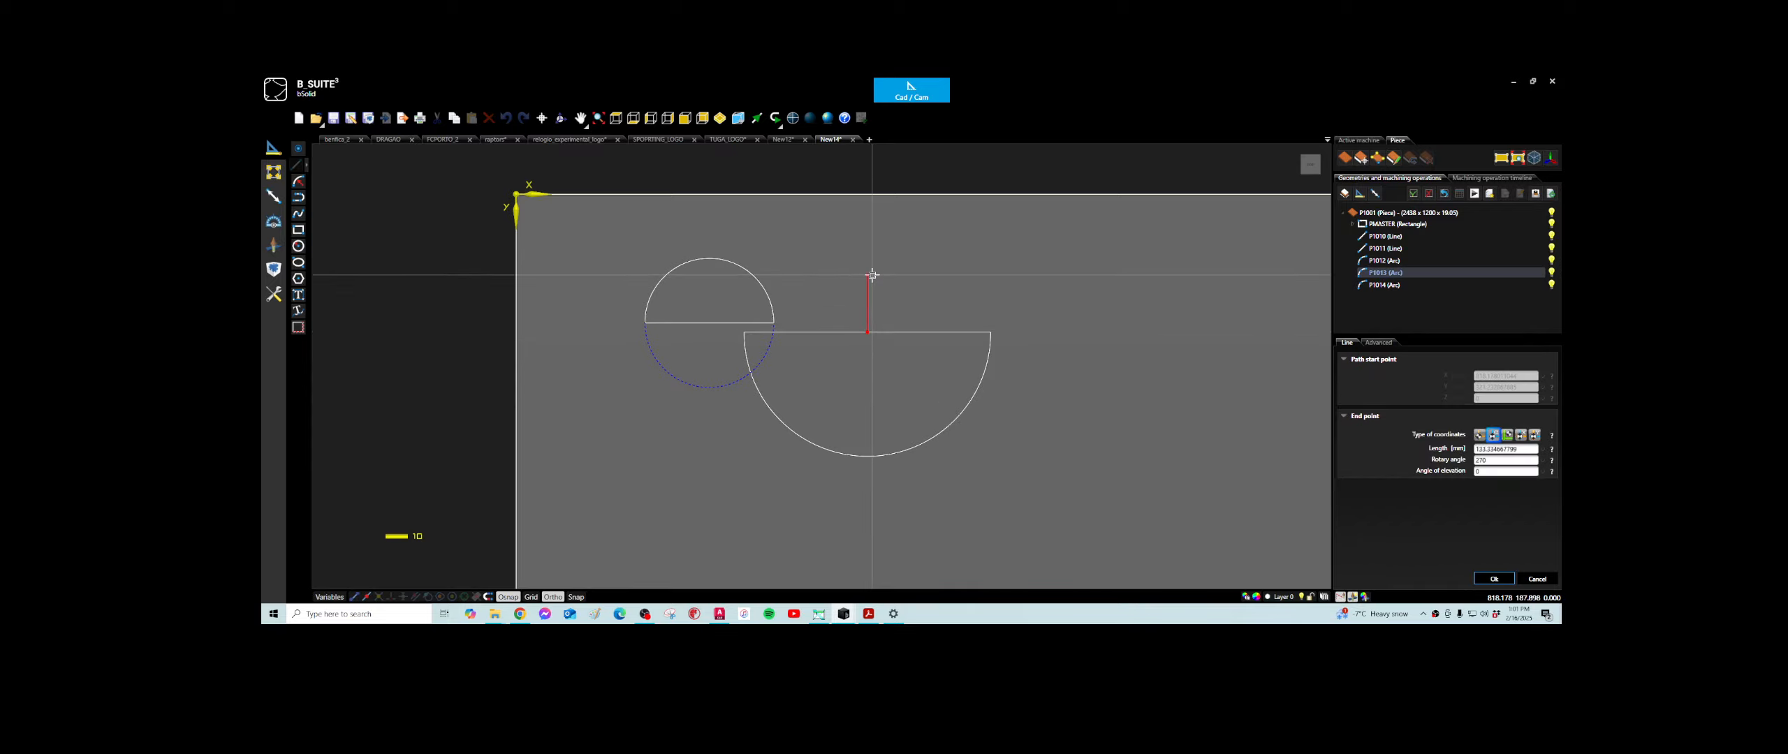
left_click(872, 275)
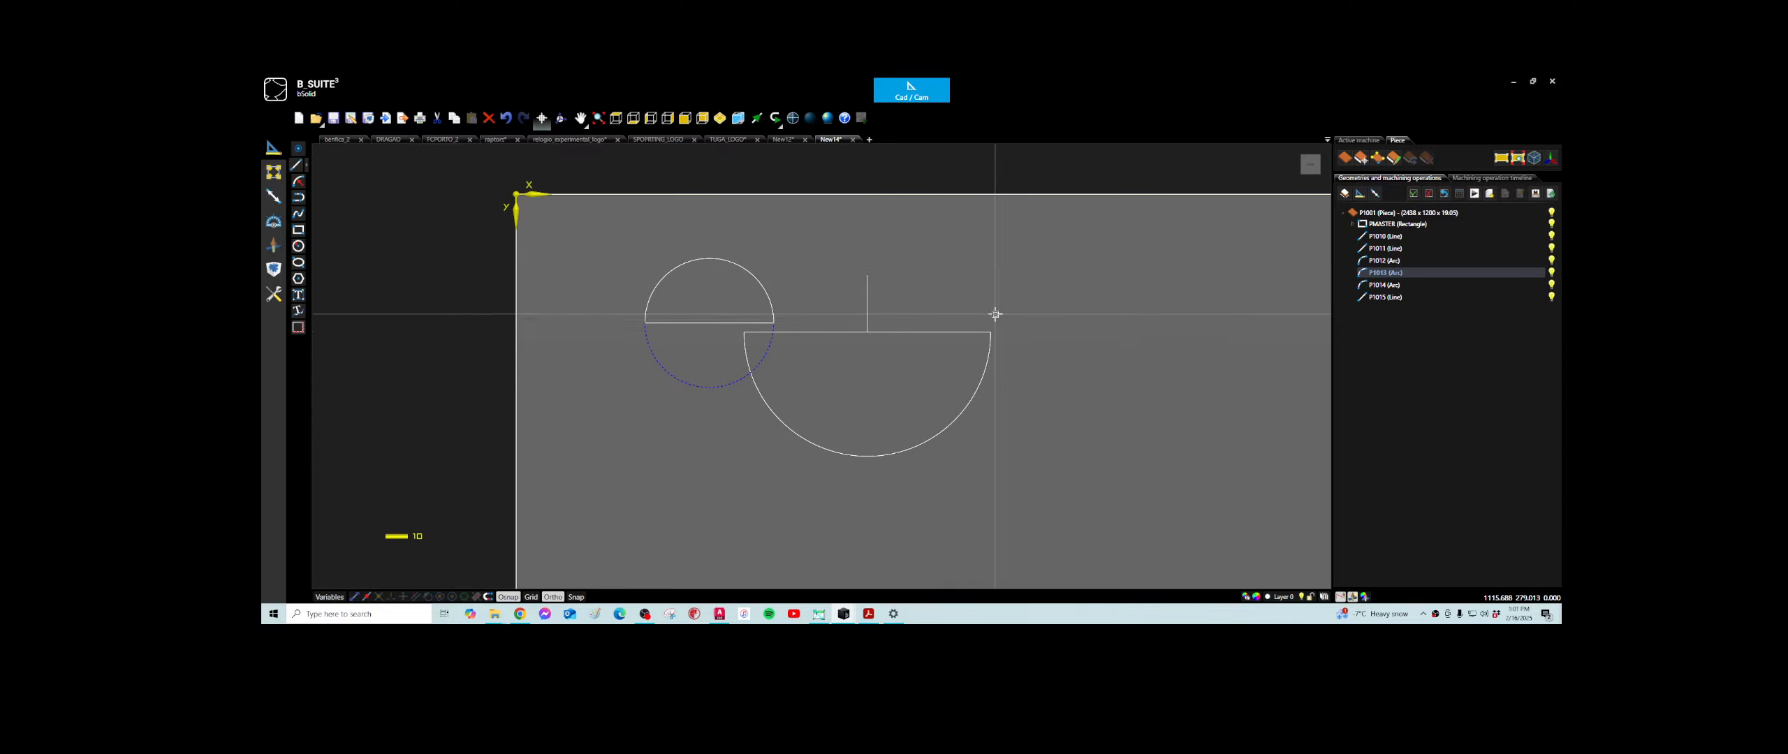
- Draw a rectangle about 662 mm wide and 662 mm high in the right half of the piece
scroll(1004, 374, "down", 5)
middle_click_drag(1006, 370, 747, 335)
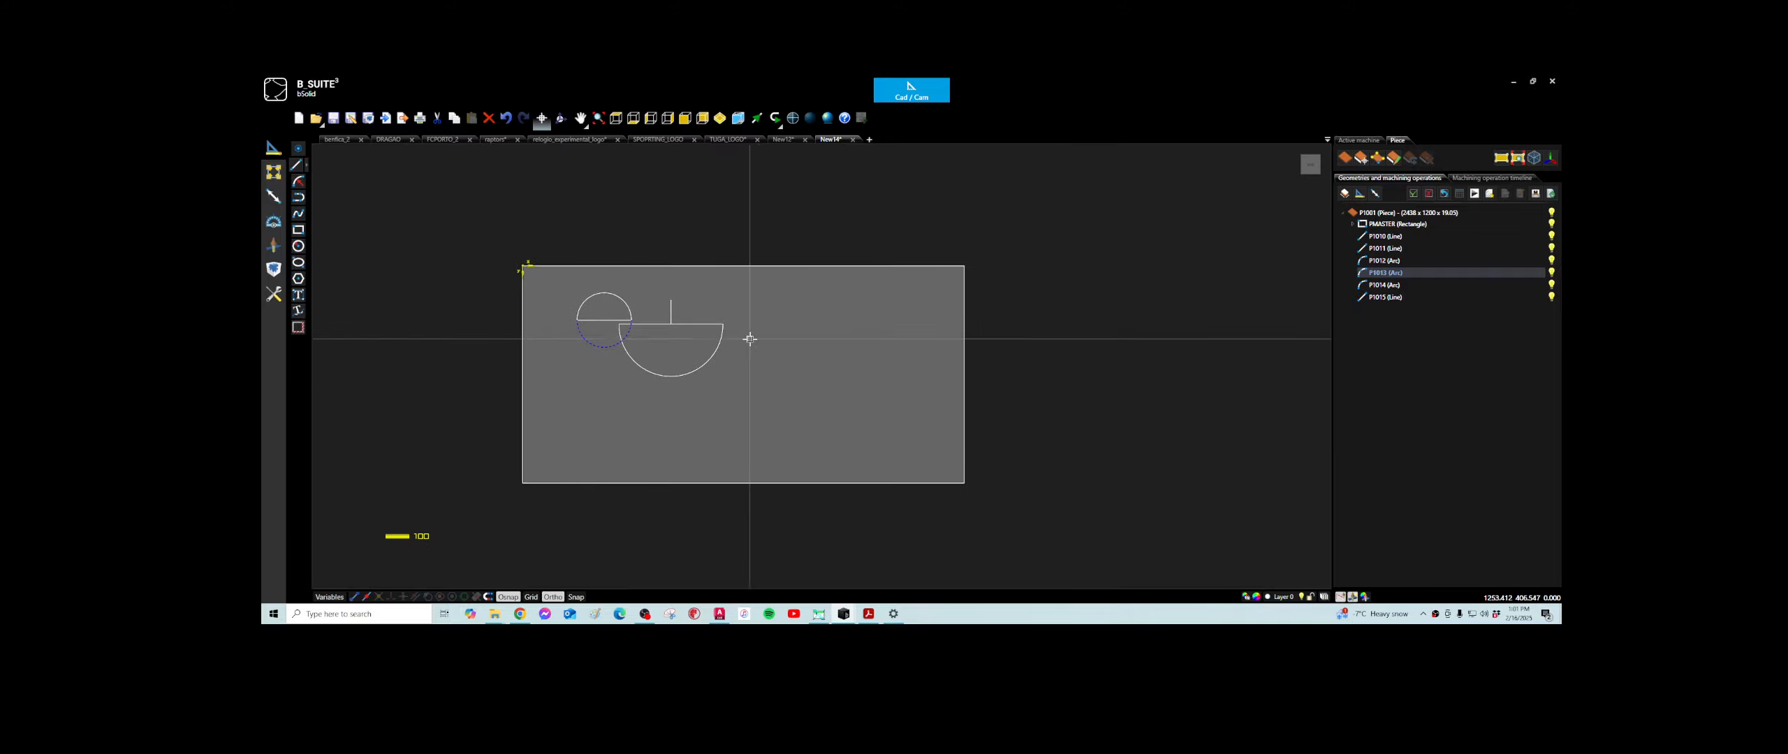
left_click(298, 230)
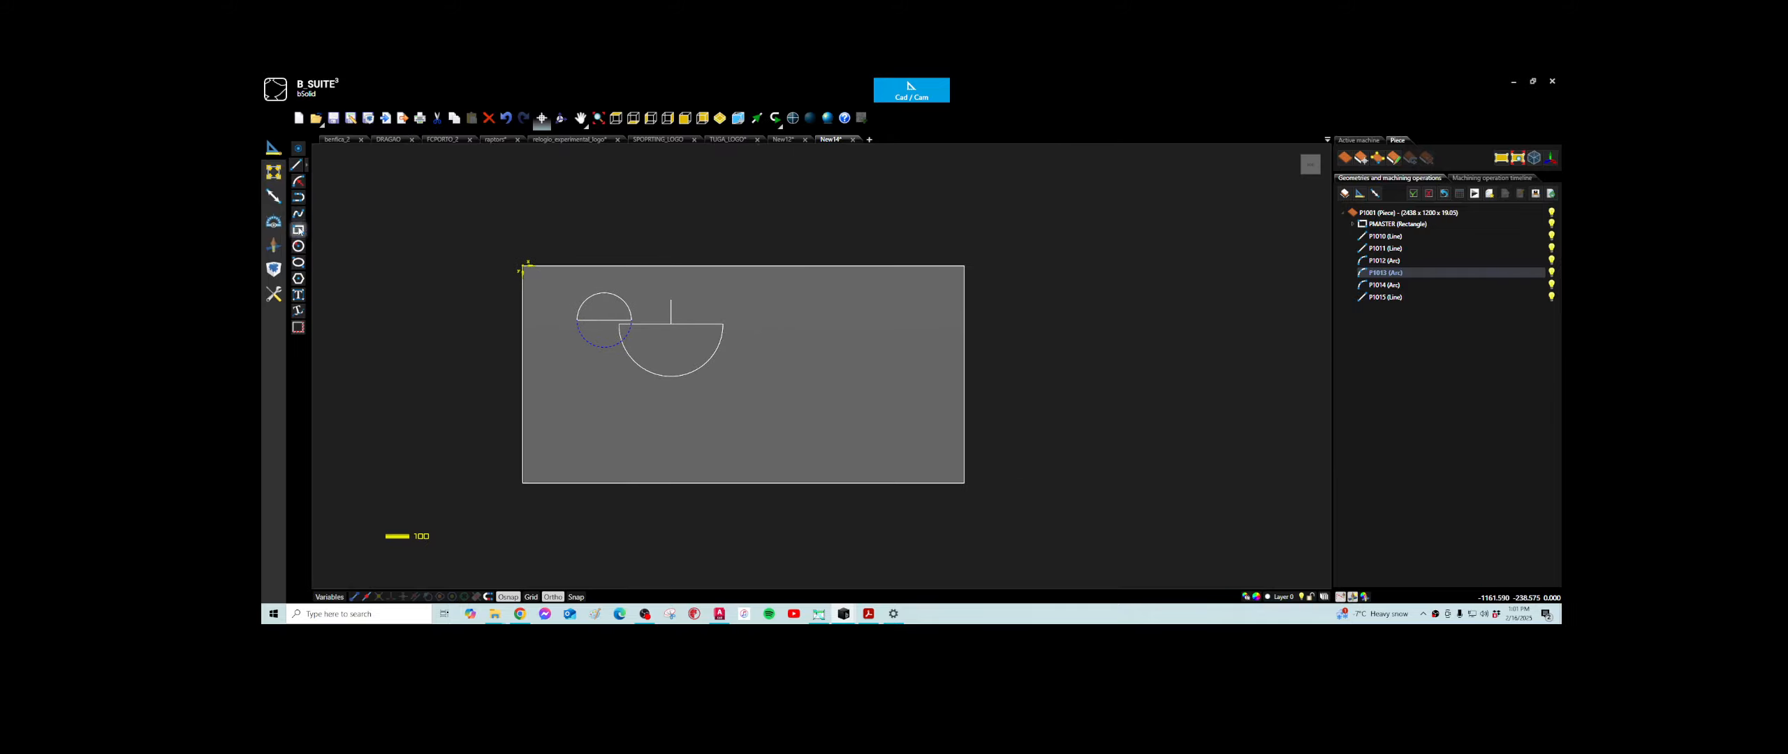
left_click(775, 339)
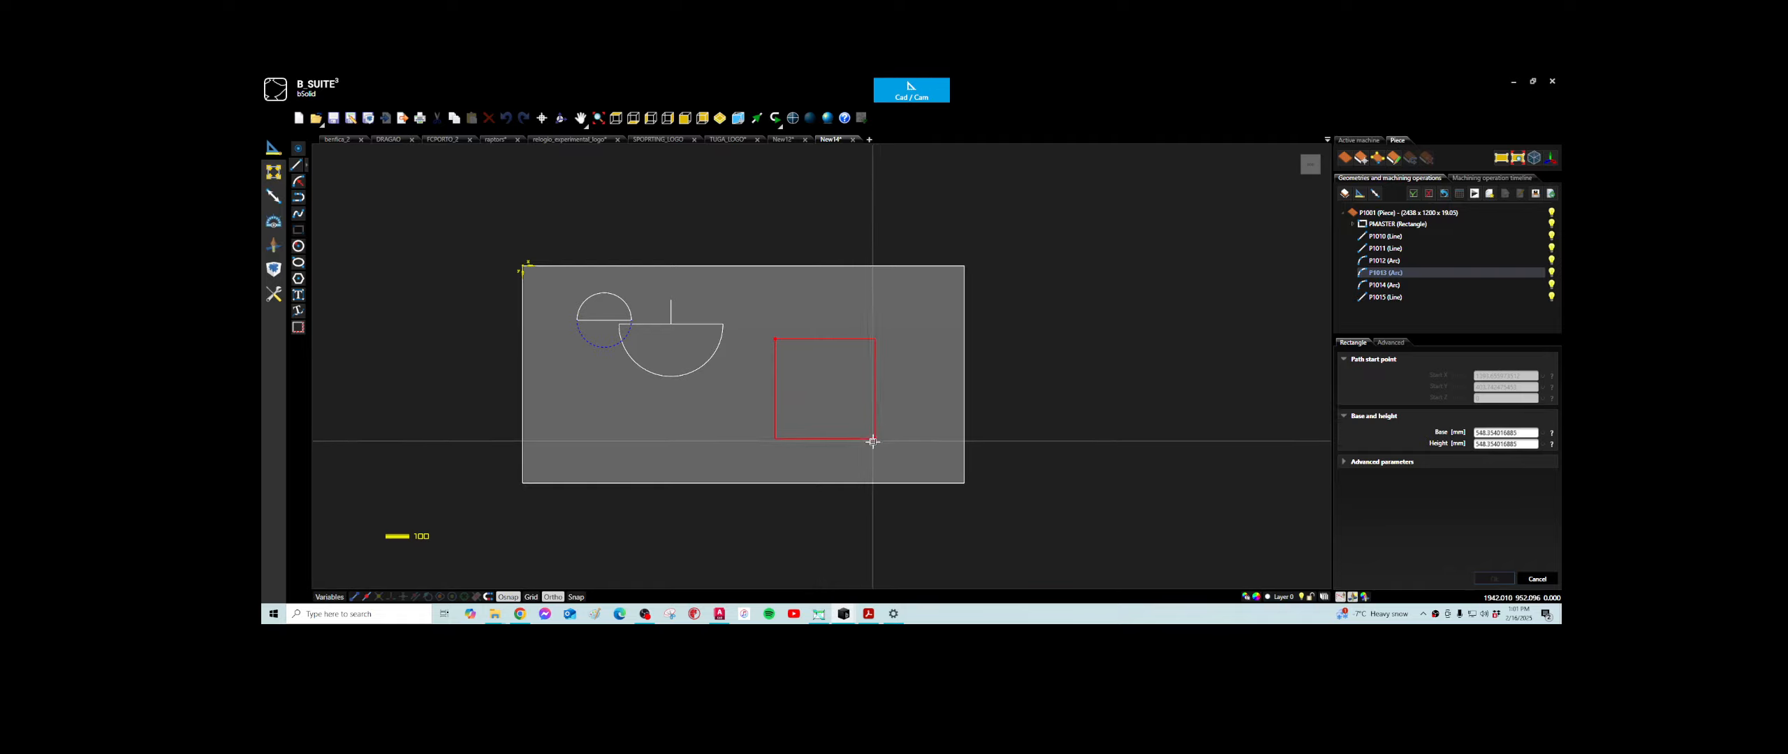
left_click(896, 459)
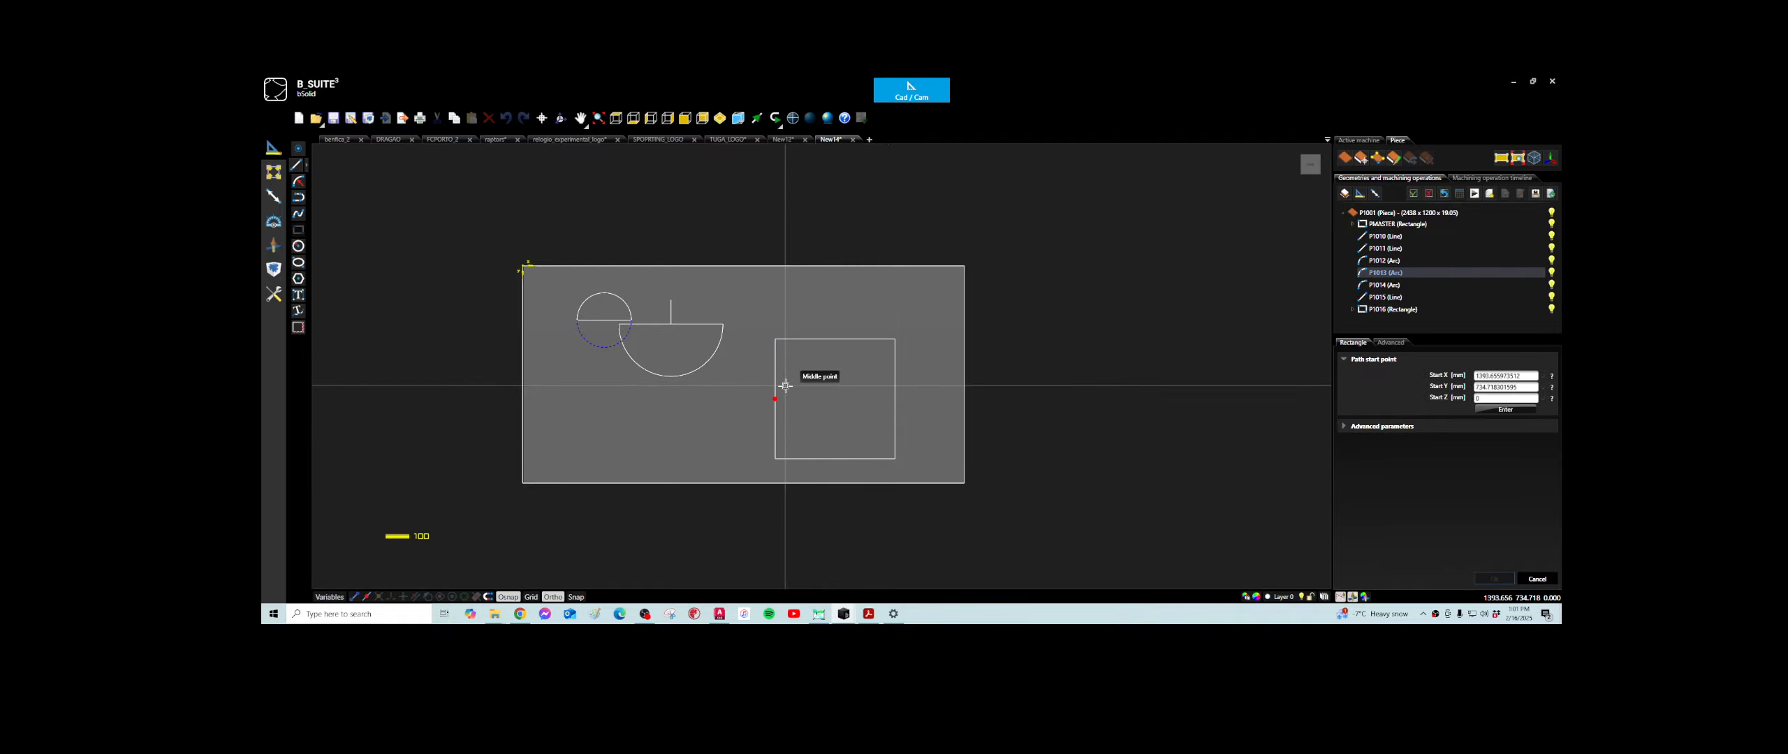
- Draw a vertical centre line through the rectangle, joining the midpoints of its upper and lower edges
left_click(296, 165)
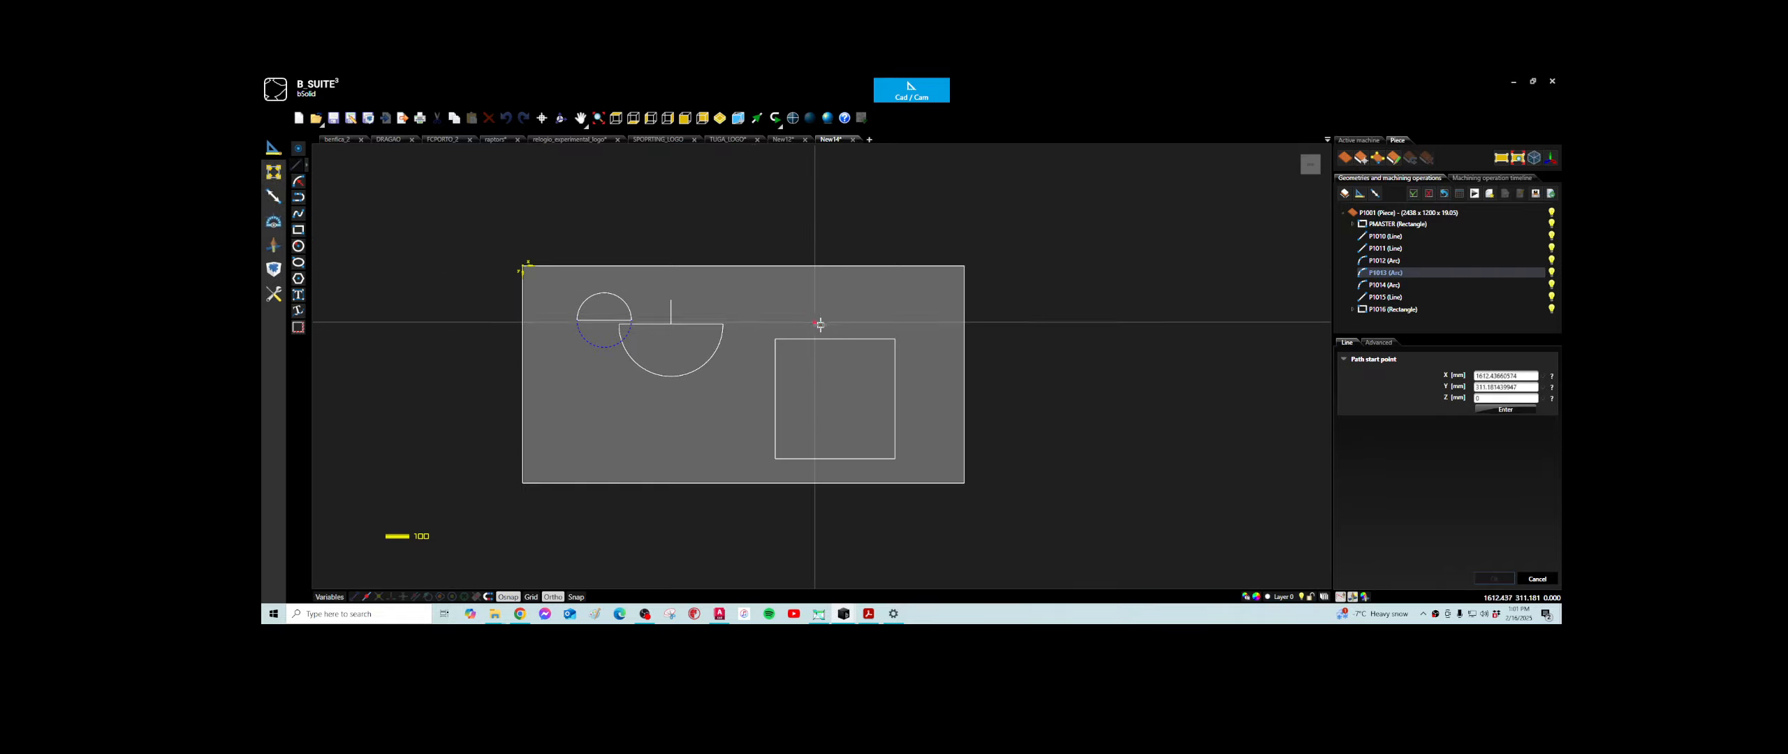
left_click(826, 434)
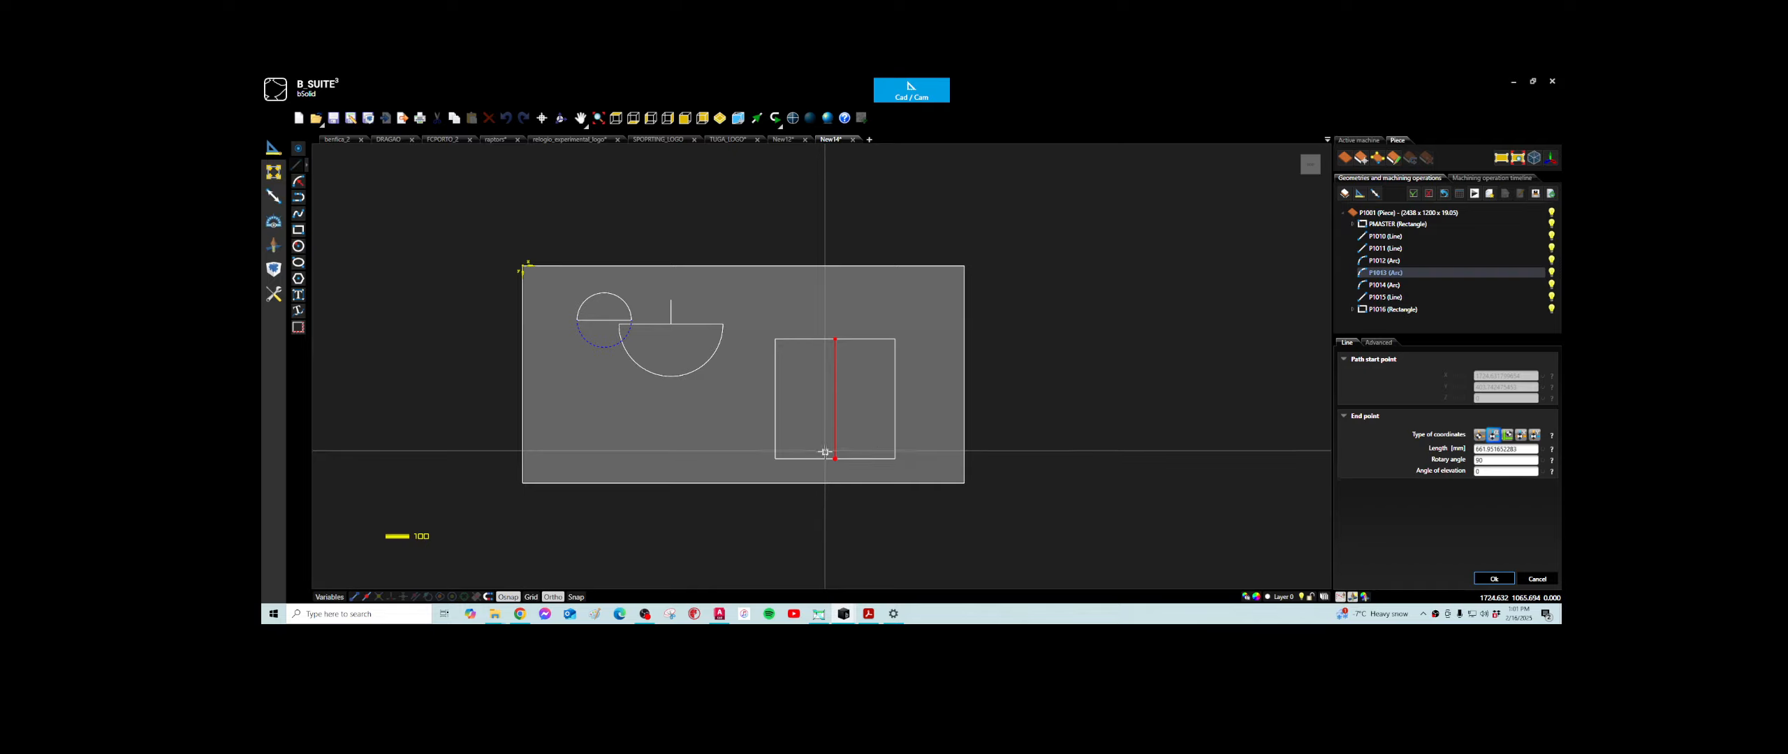
left_click(835, 459)
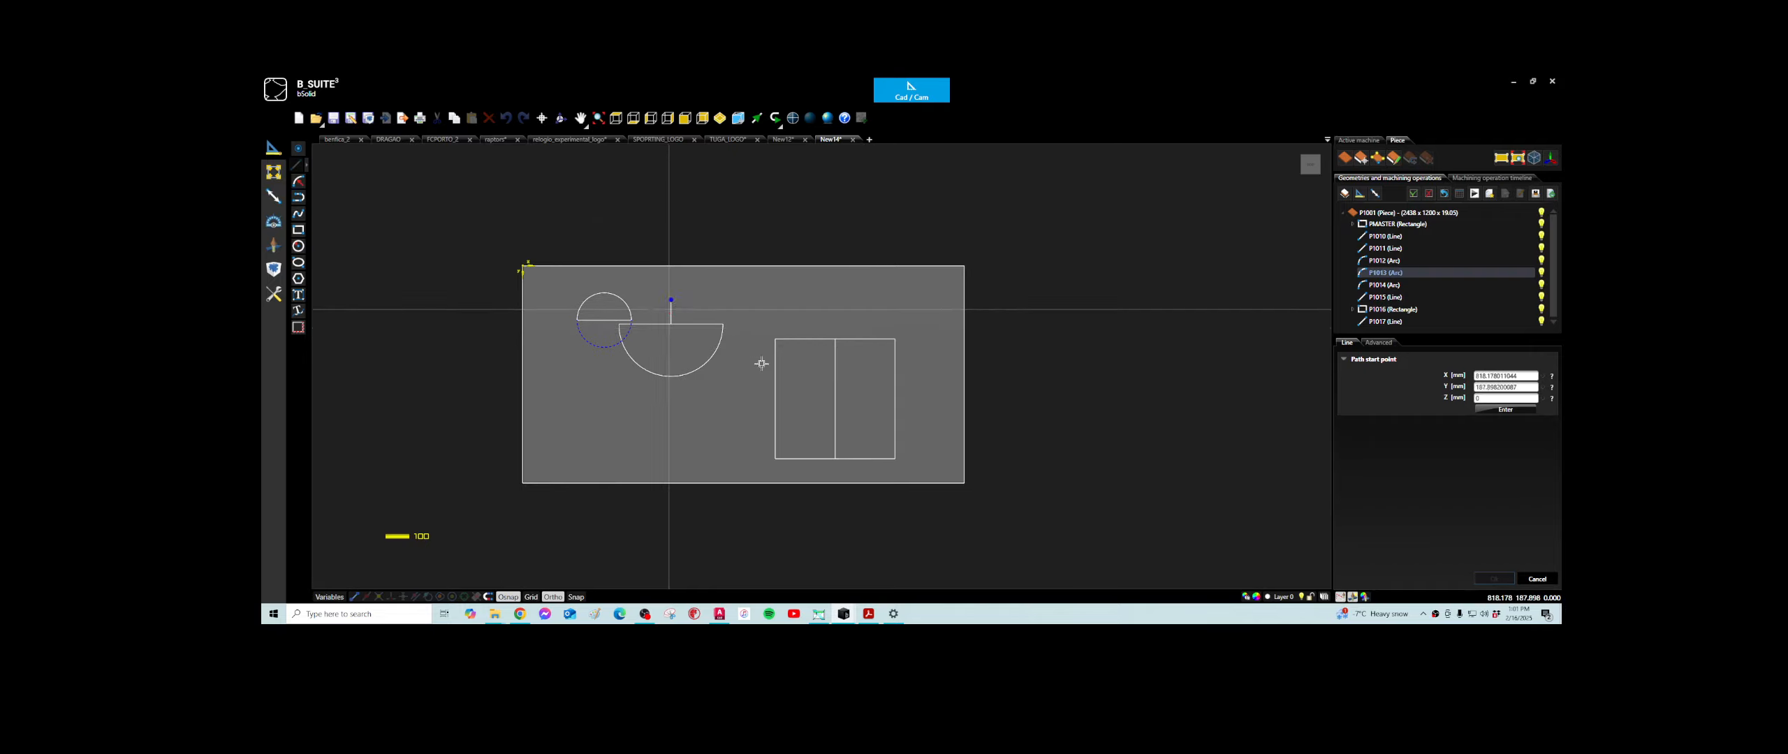
- Draw a 300 mm line at a rotary angle of 270 from the midpoint of the rectangle's upper edge
left_click(836, 339)
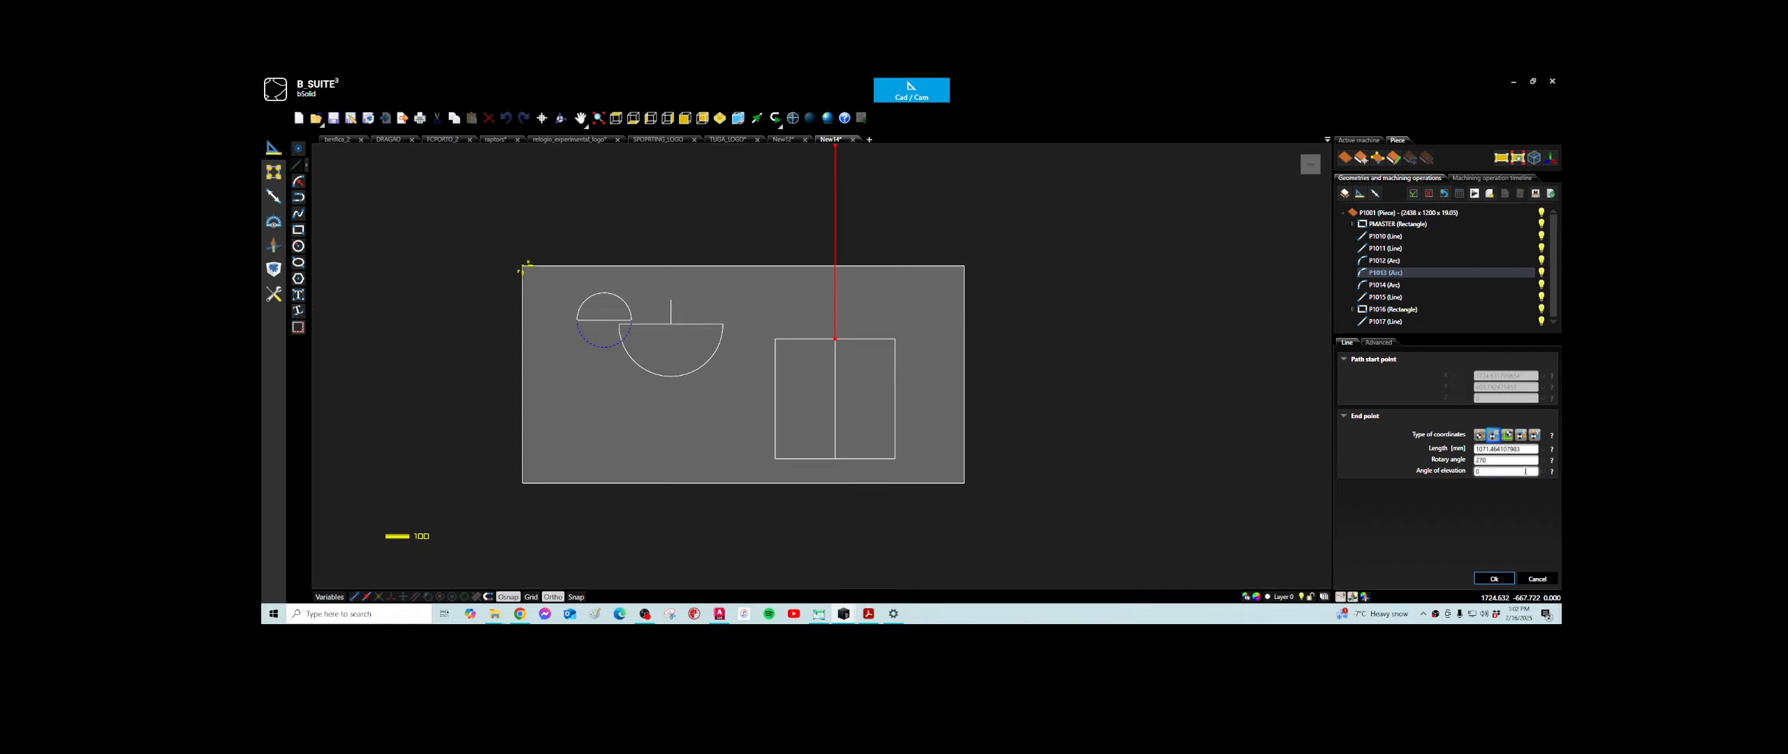
left_click(1526, 449)
type("300")
left_click(1513, 461)
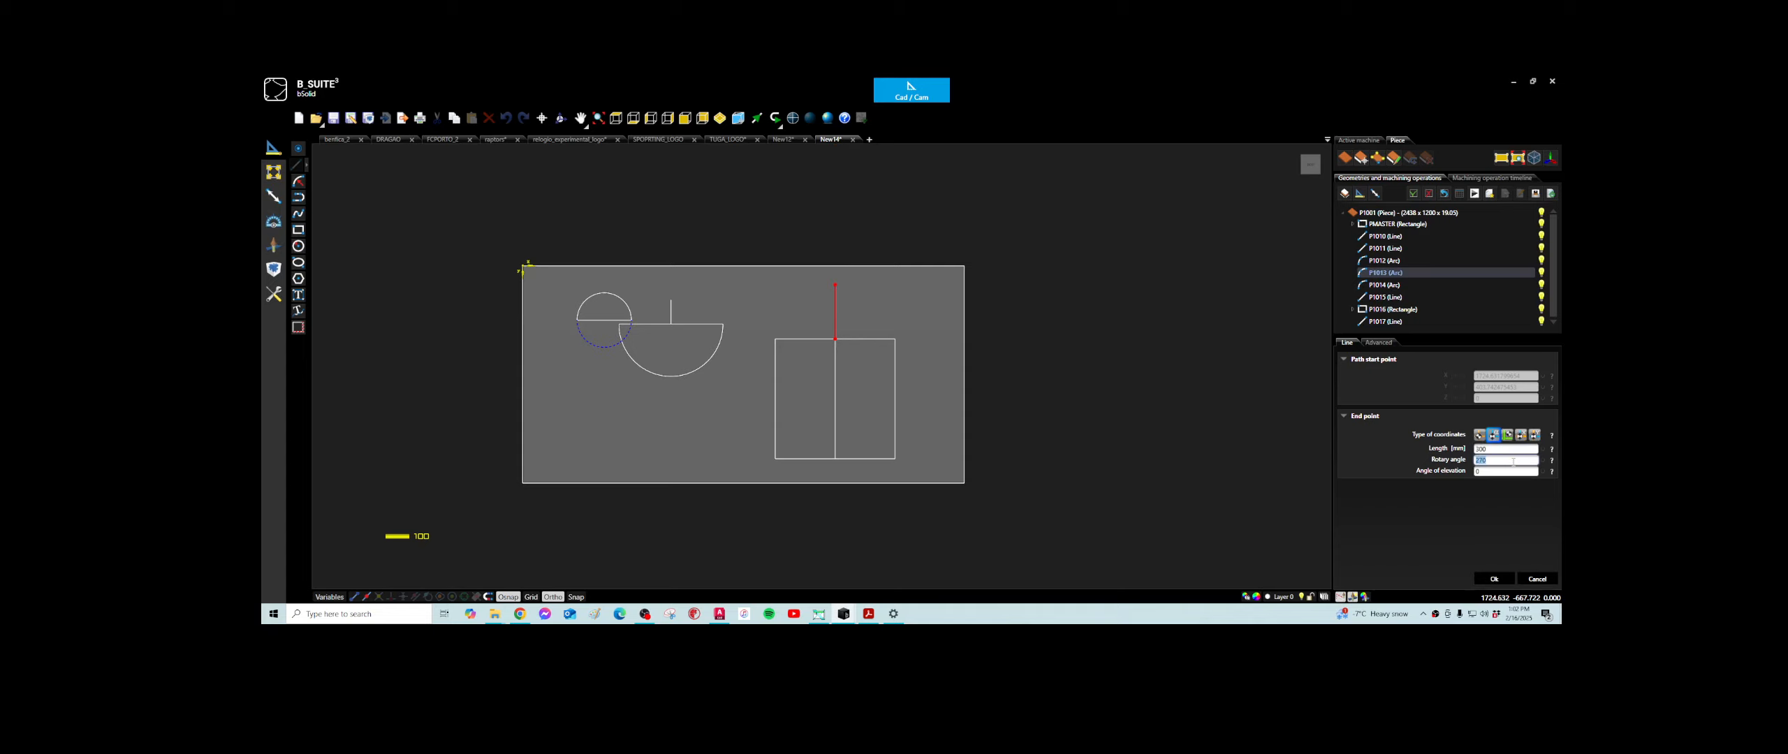
left_click(1495, 579)
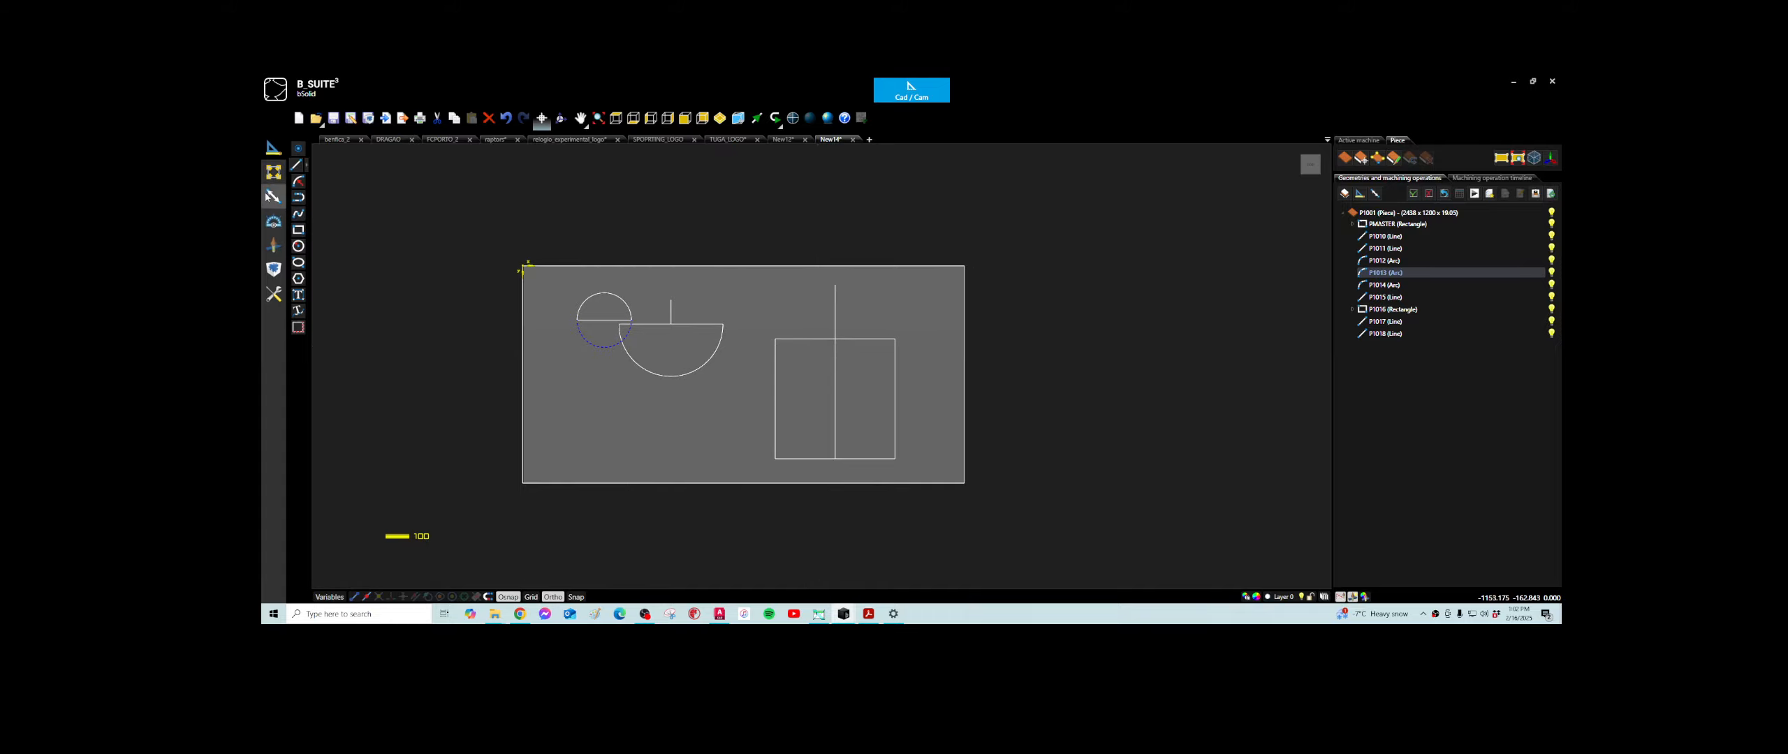
left_click(298, 181)
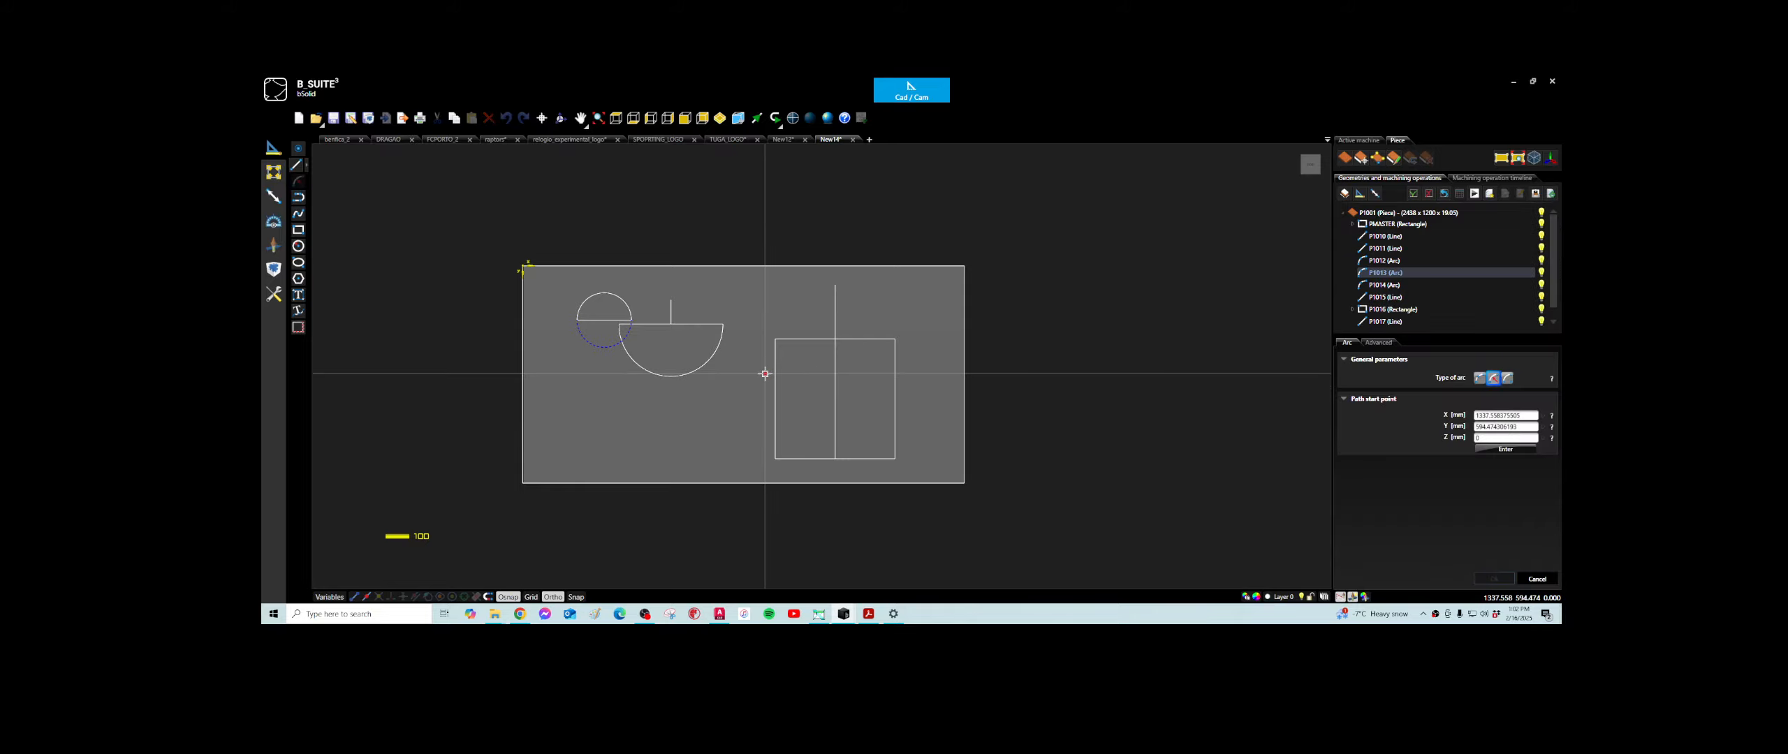
left_click(775, 339)
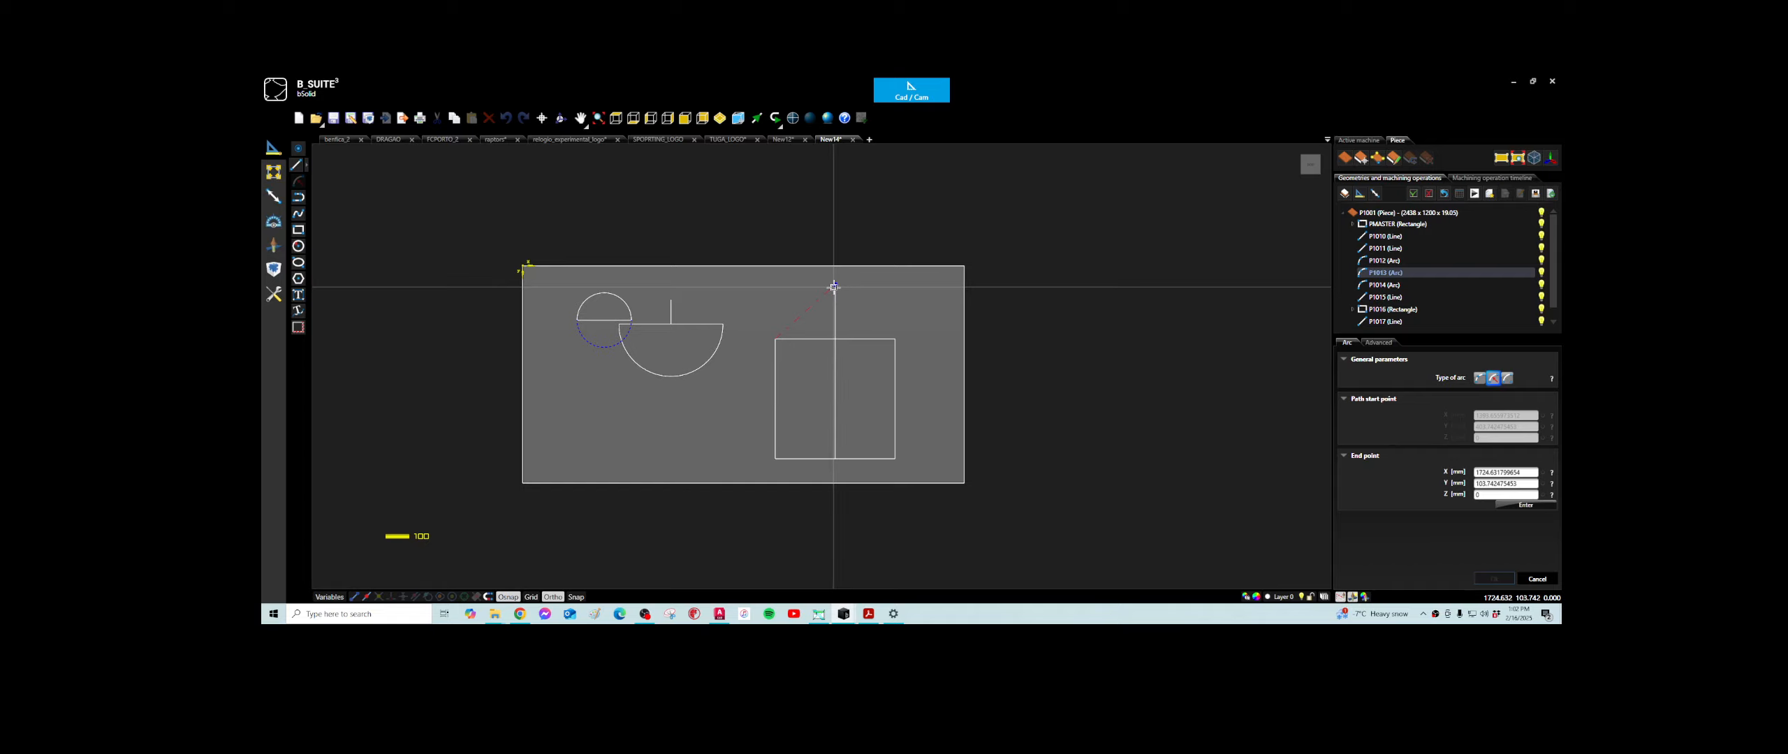
left_click(896, 339)
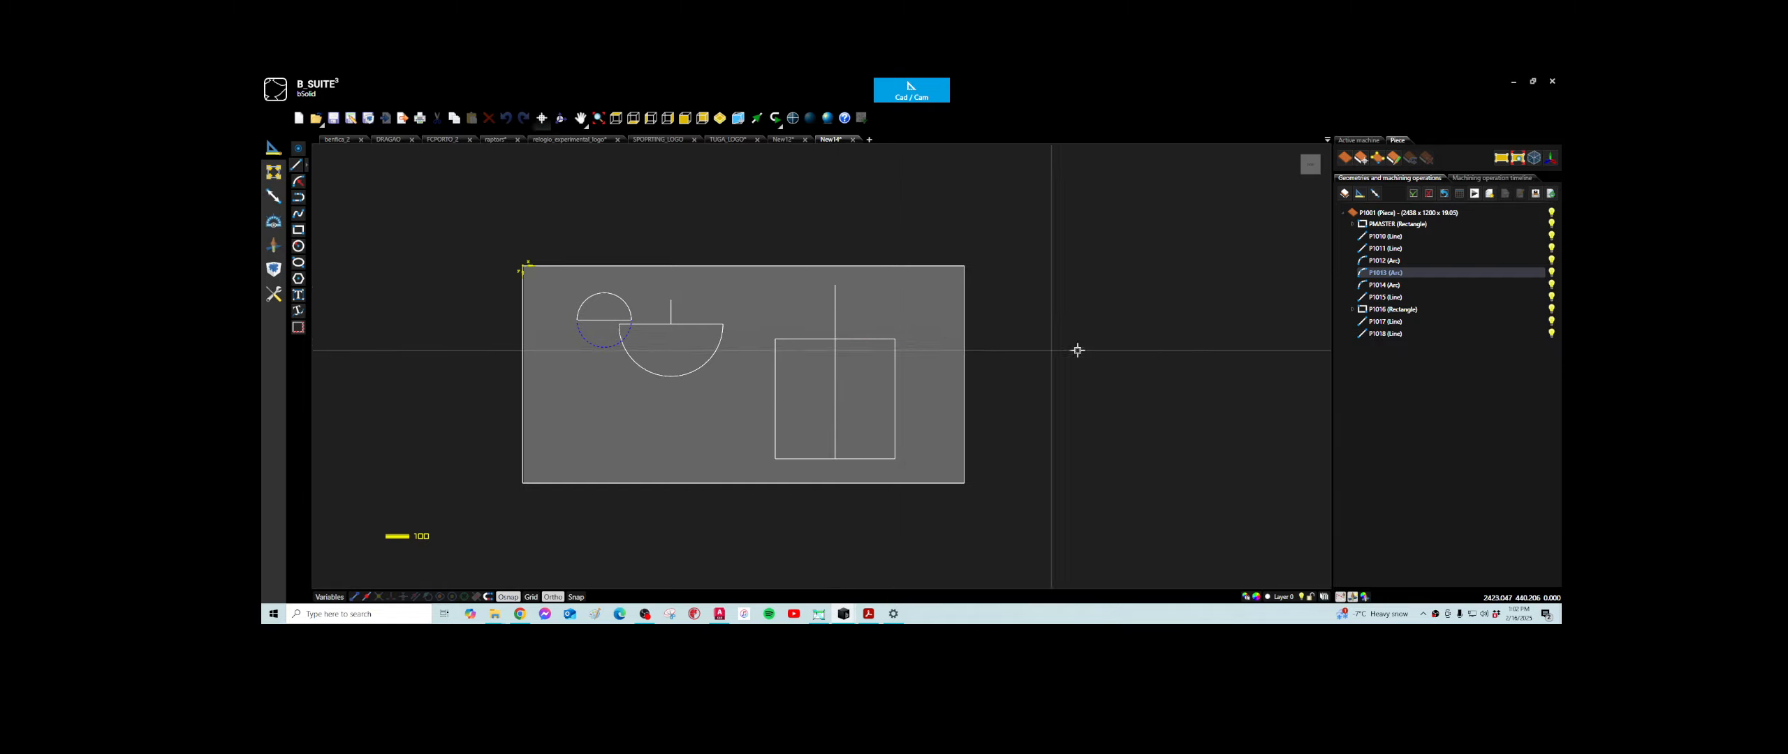
- Draw a three-point arc from the rectangle's upper-left corner through the tip of the 300 mm line to its upper-right corner
left_click(298, 197)
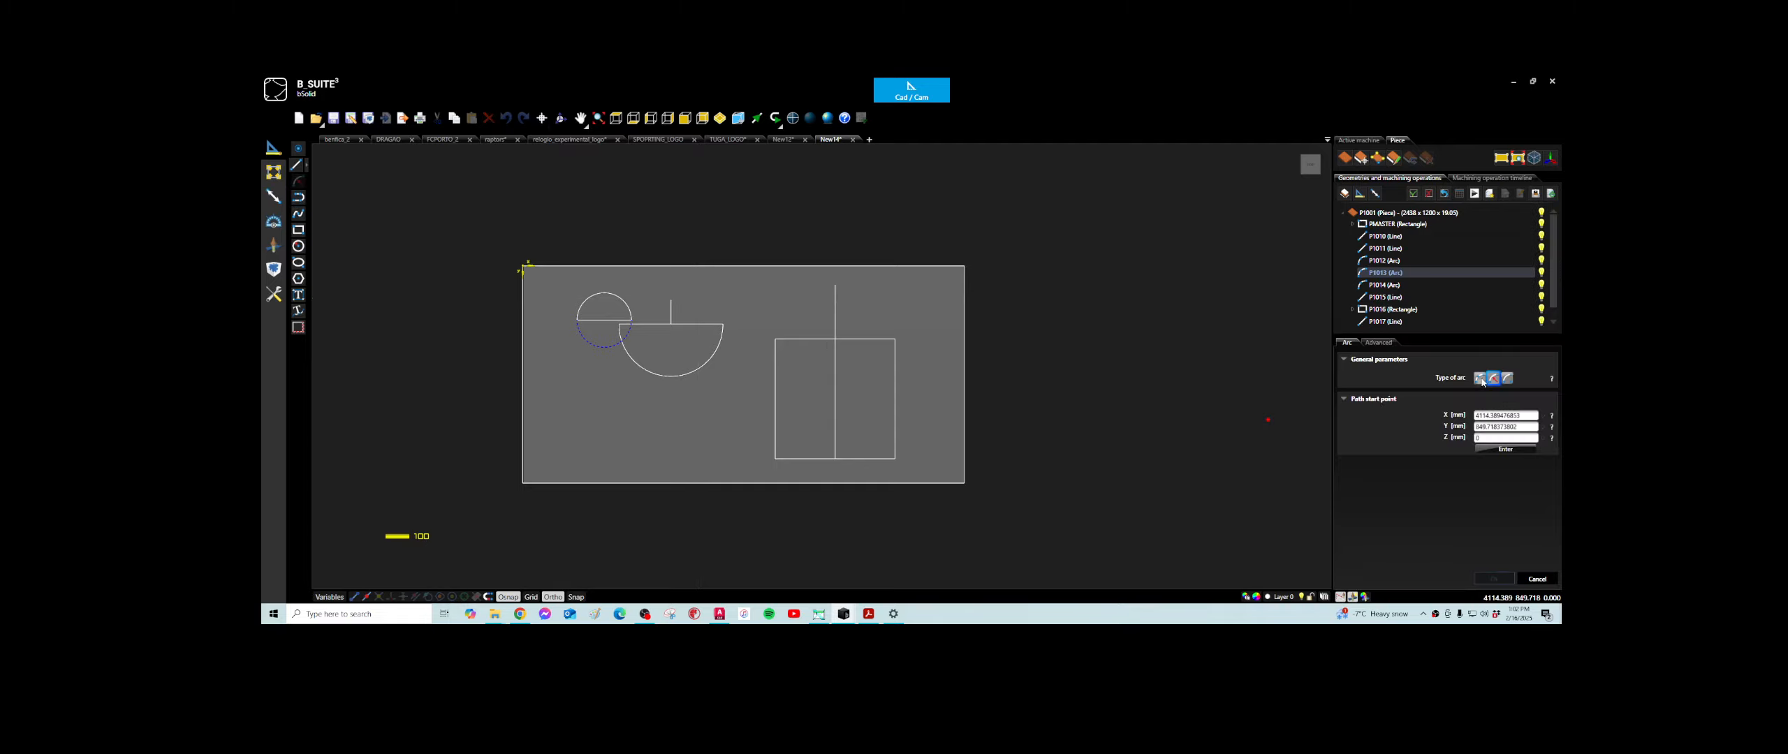
left_click(1480, 379)
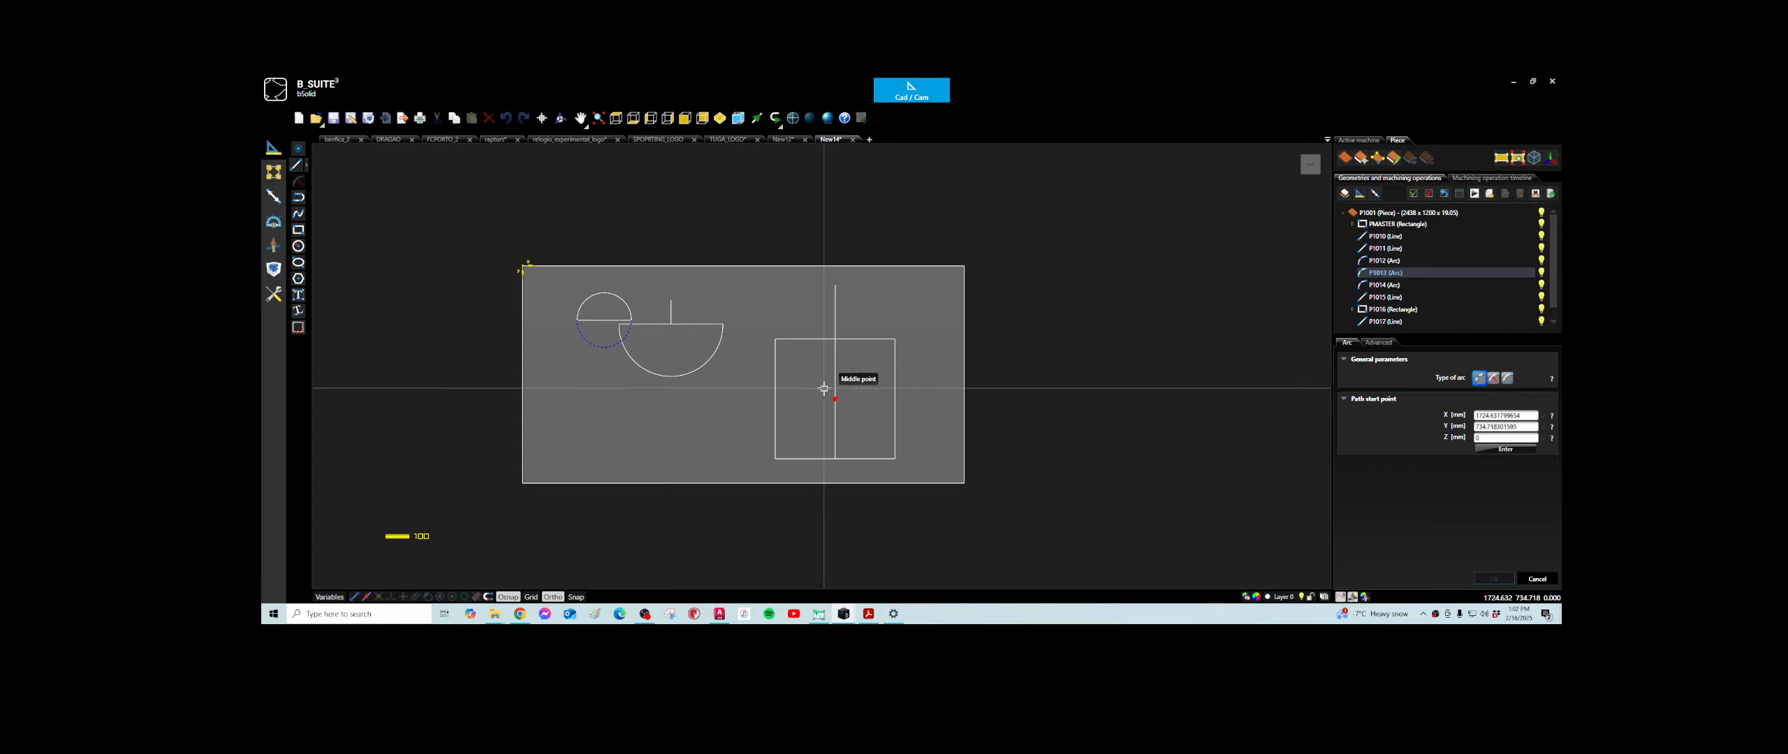
left_click(776, 335)
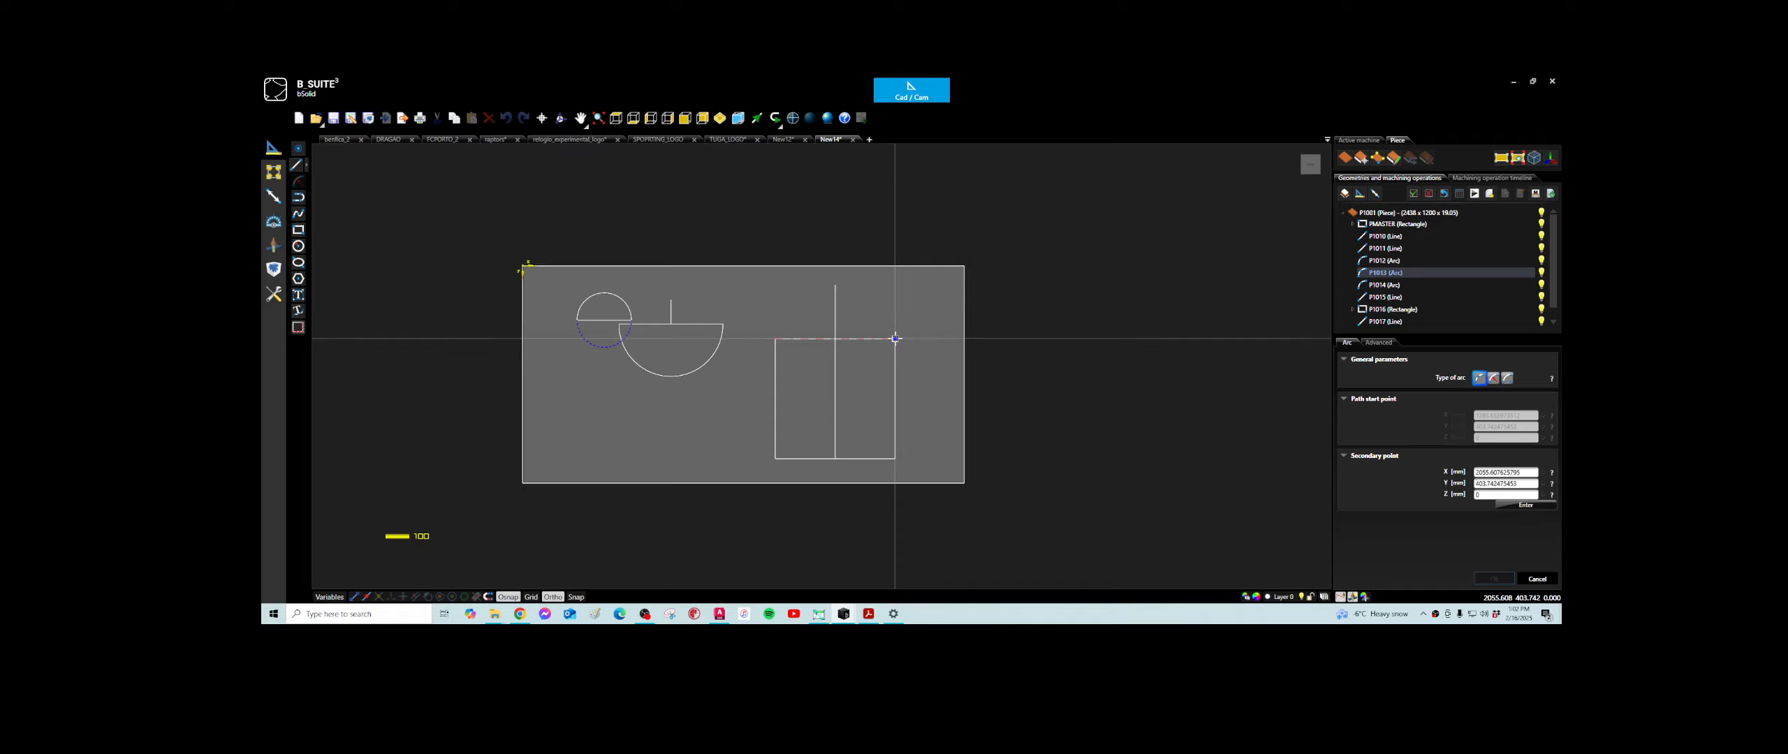
left_click(835, 285)
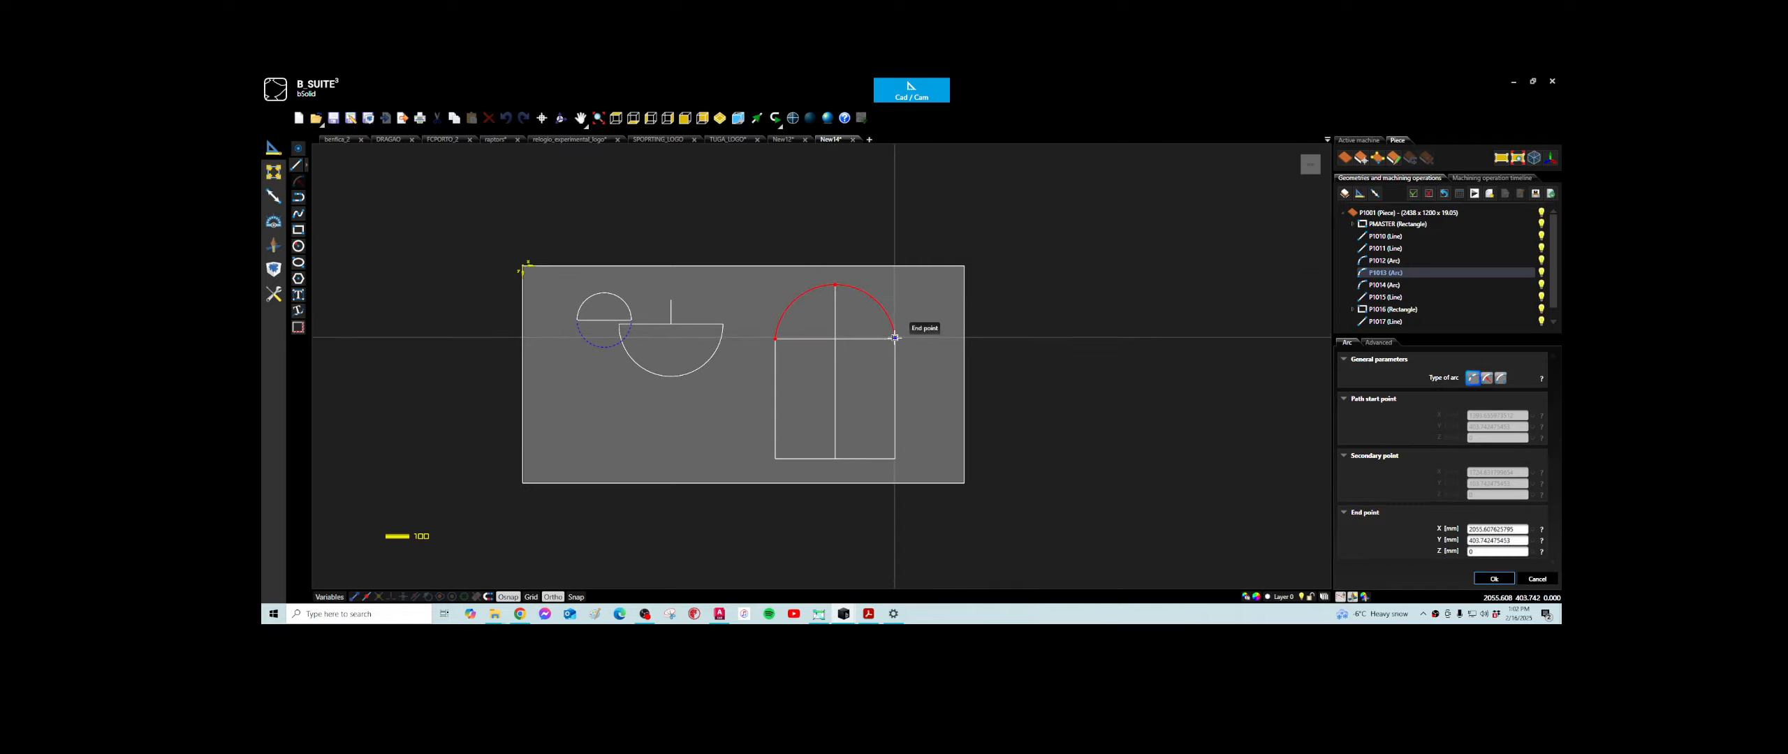
left_click(895, 337)
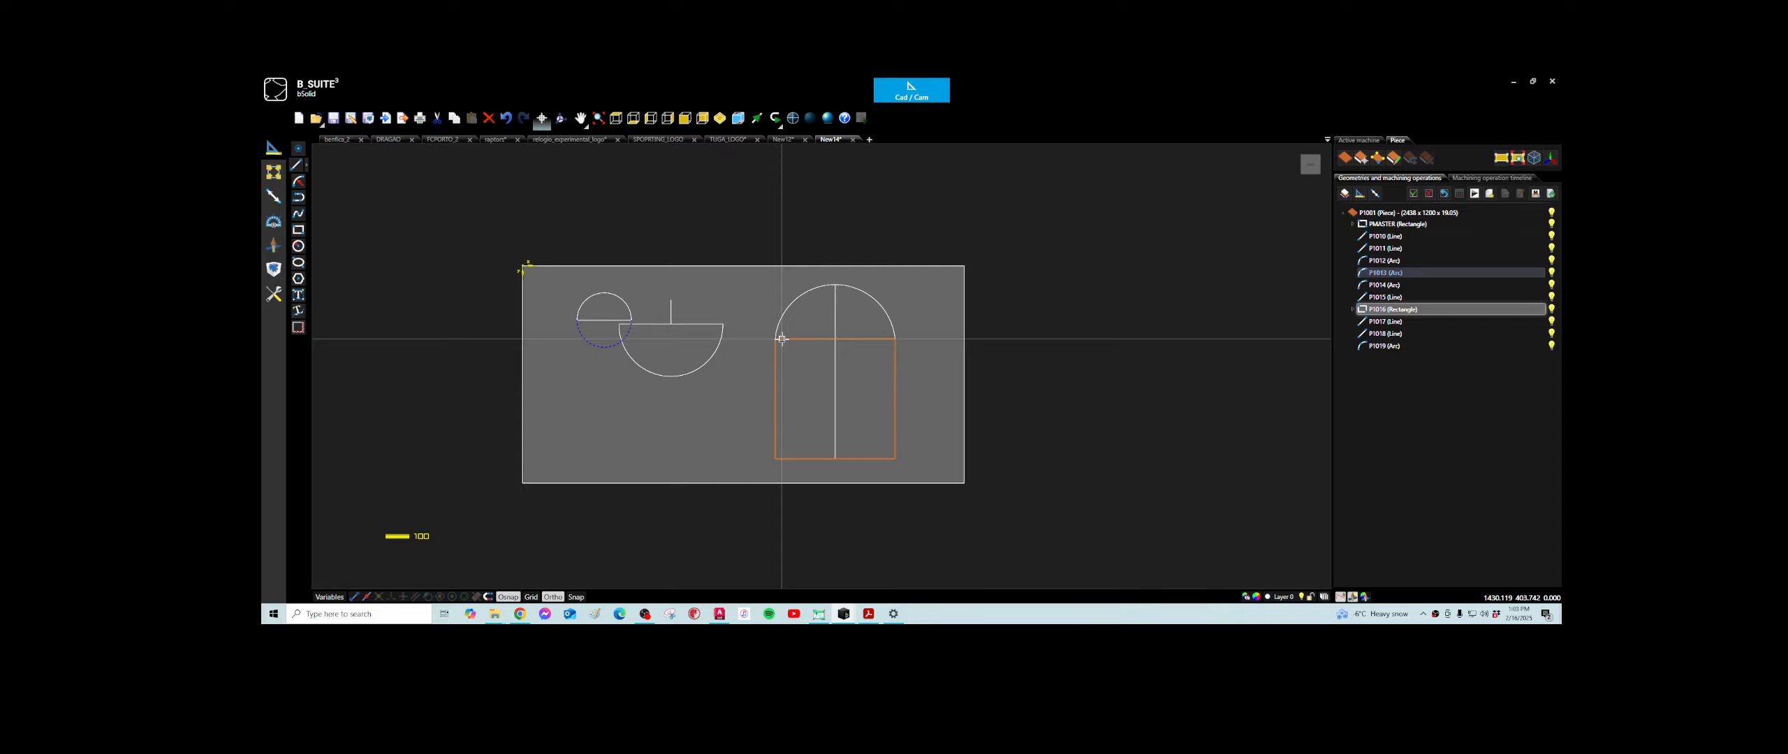
- Draw a horizontal line about 1139 mm long near the piece's lower edge, to the left of the arched rectangle
left_click(297, 165)
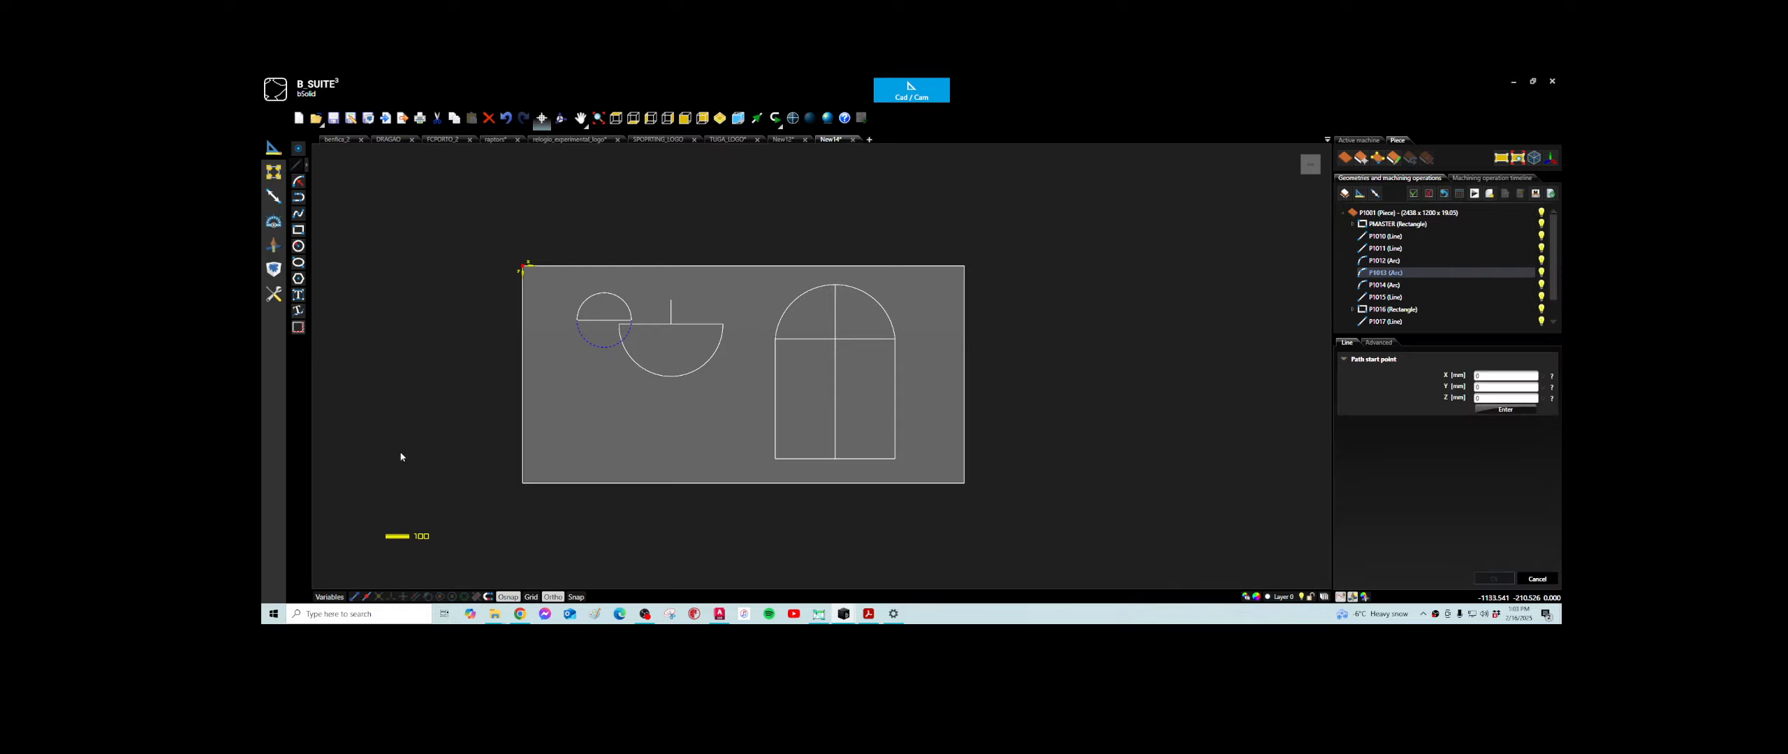
left_click(542, 452)
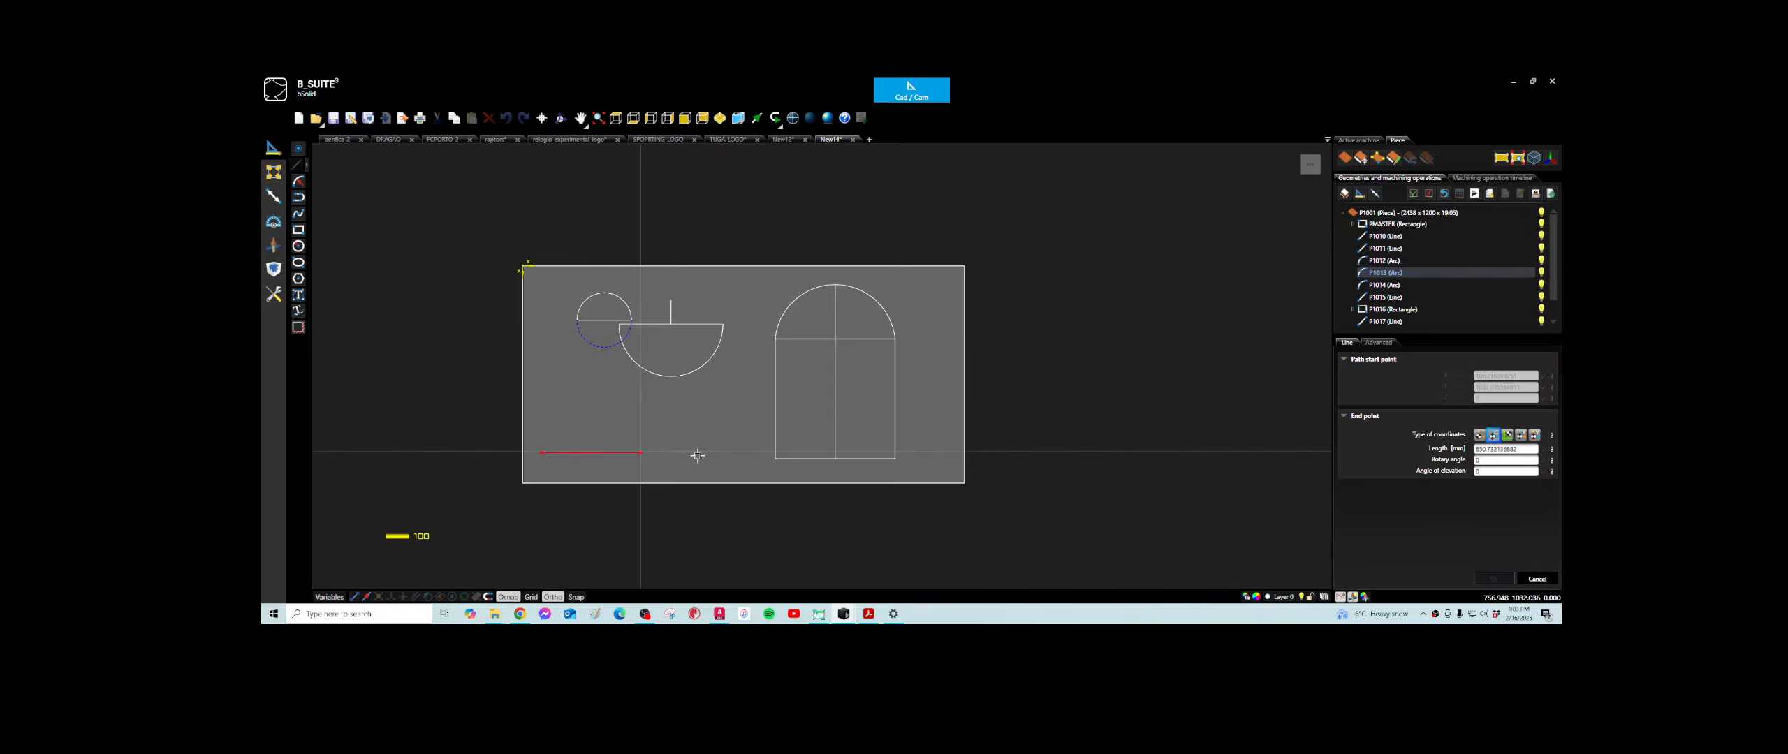
left_click(750, 452)
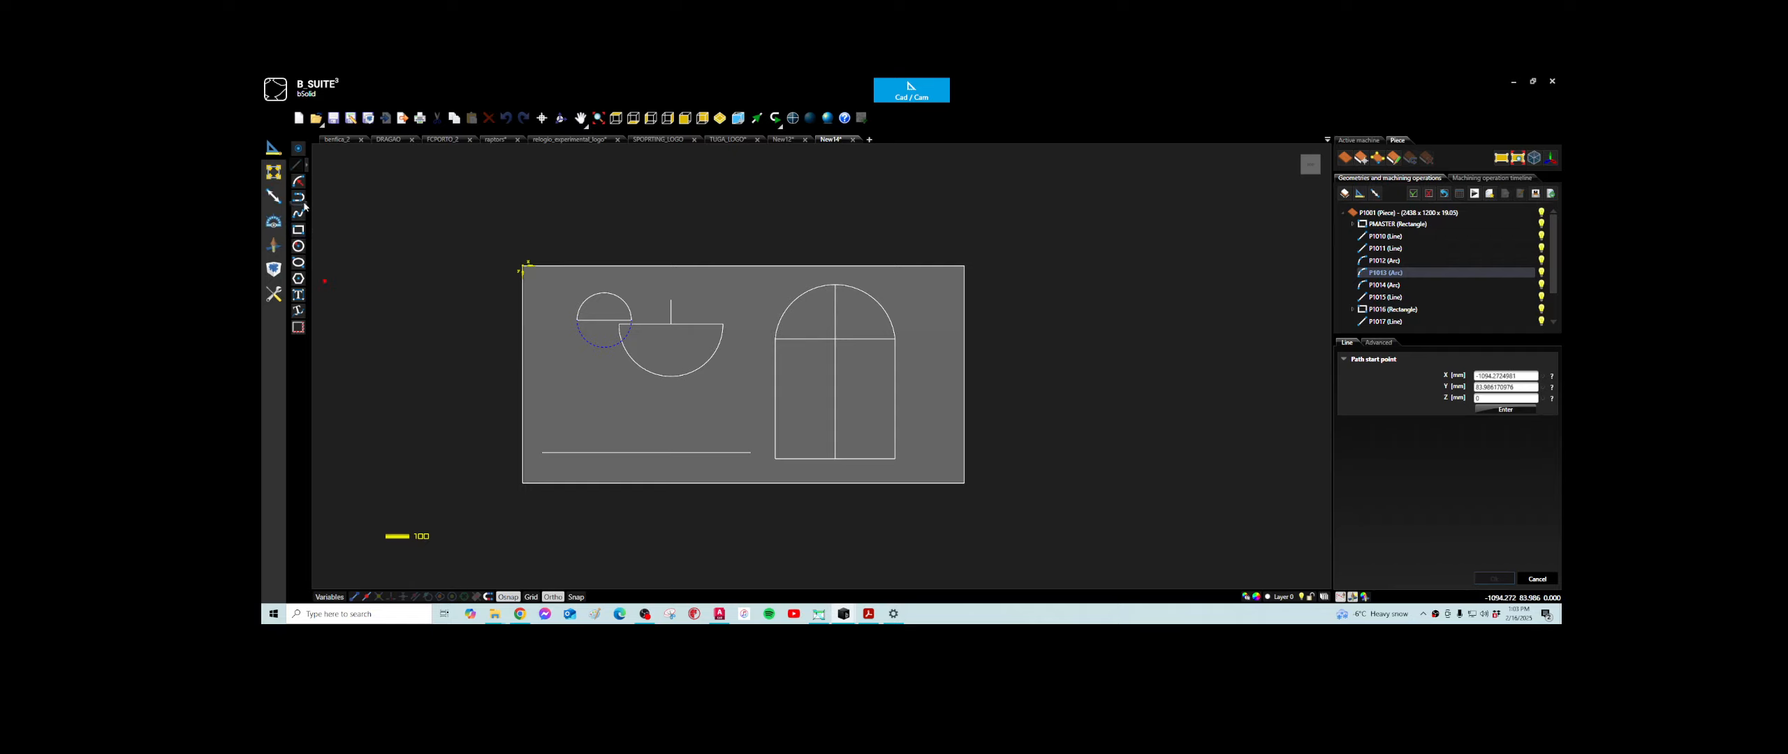
- Draw a three-point arc above the lower horizontal line, joining its endpoints through about X 701, Y 782 mm
left_click(298, 181)
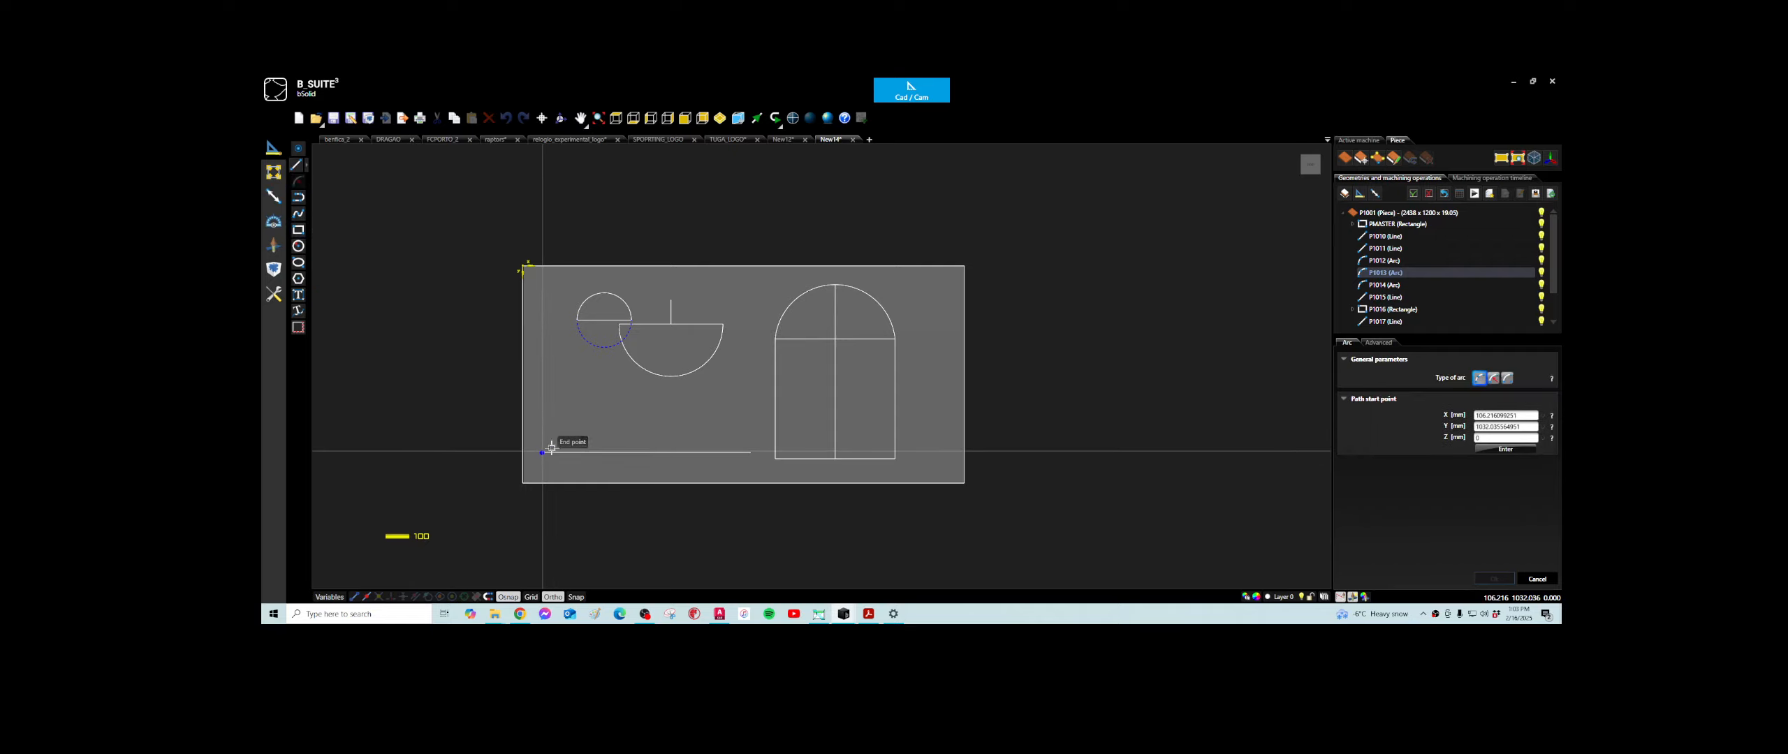
left_click(551, 447)
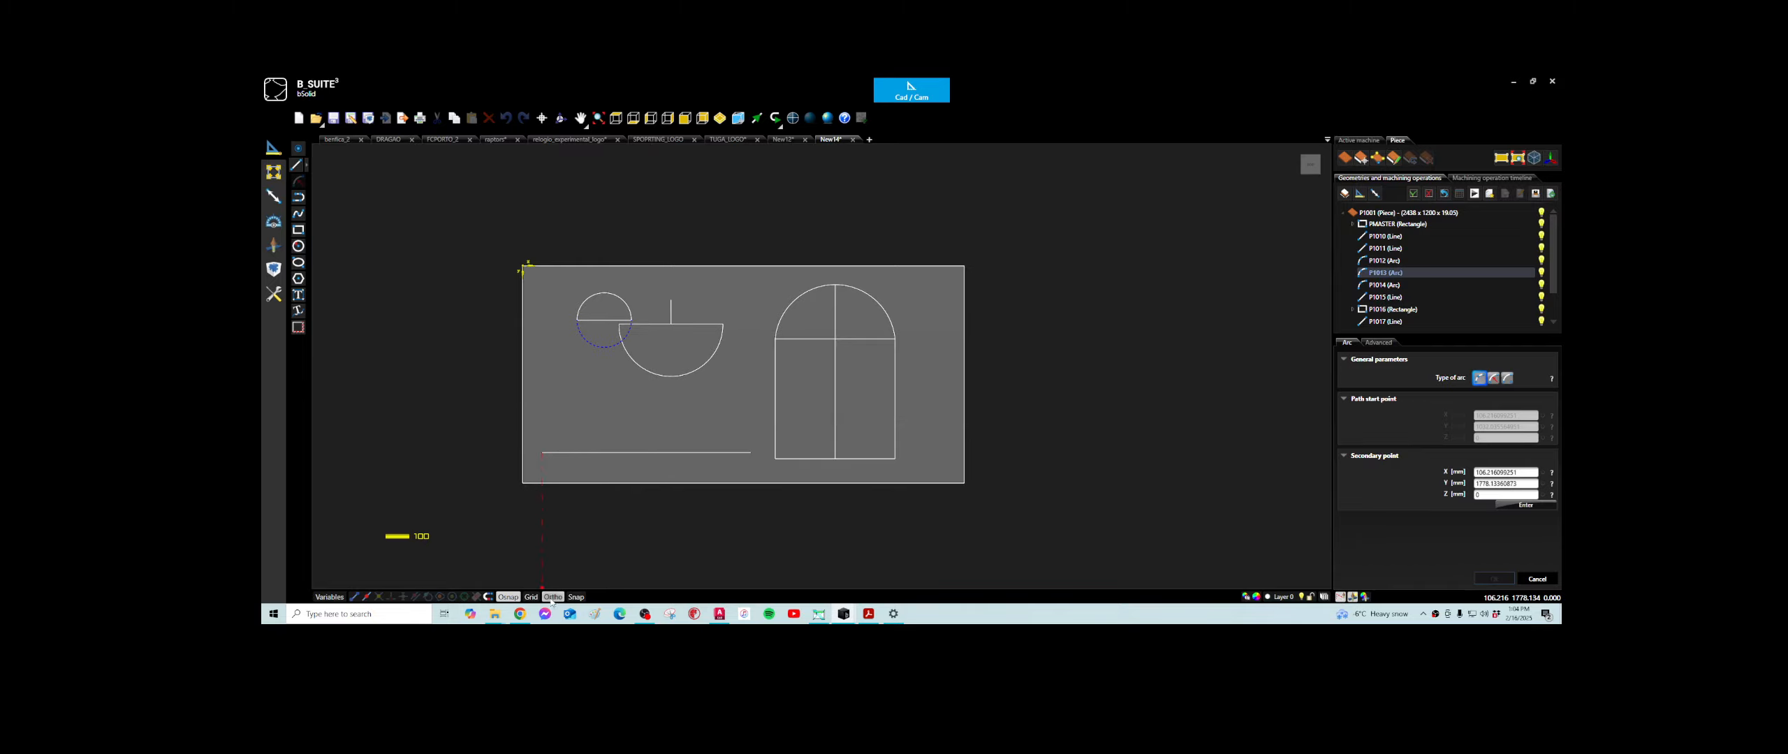
left_click(653, 411)
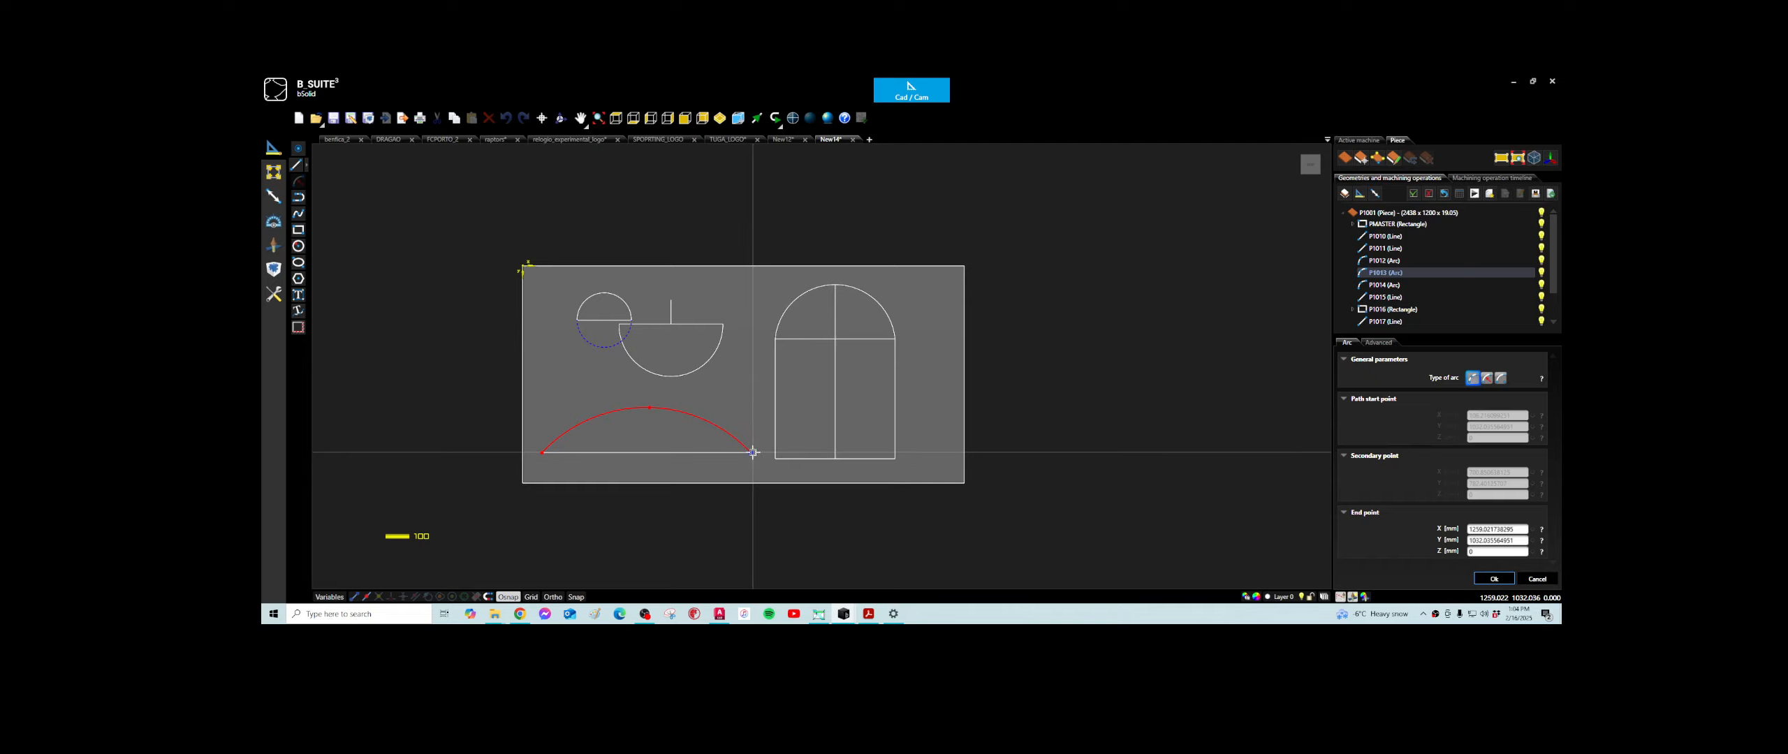
left_click(755, 430)
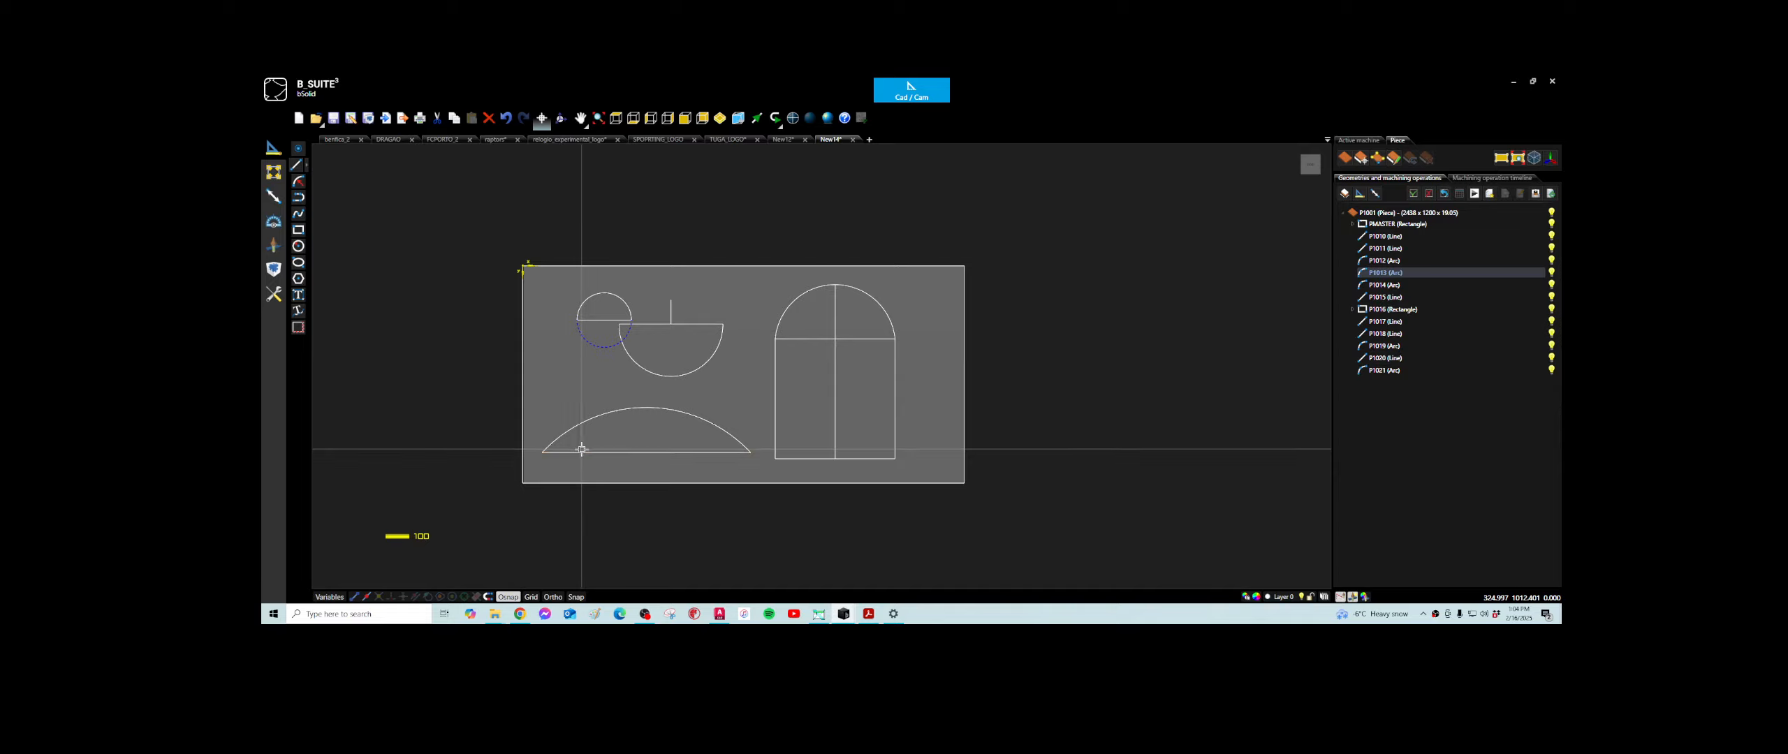
- With Ortho on, draw two vertical lines from below the lower horizontal line up to the arc, at about X 244 and X 424 mm
left_click(297, 166)
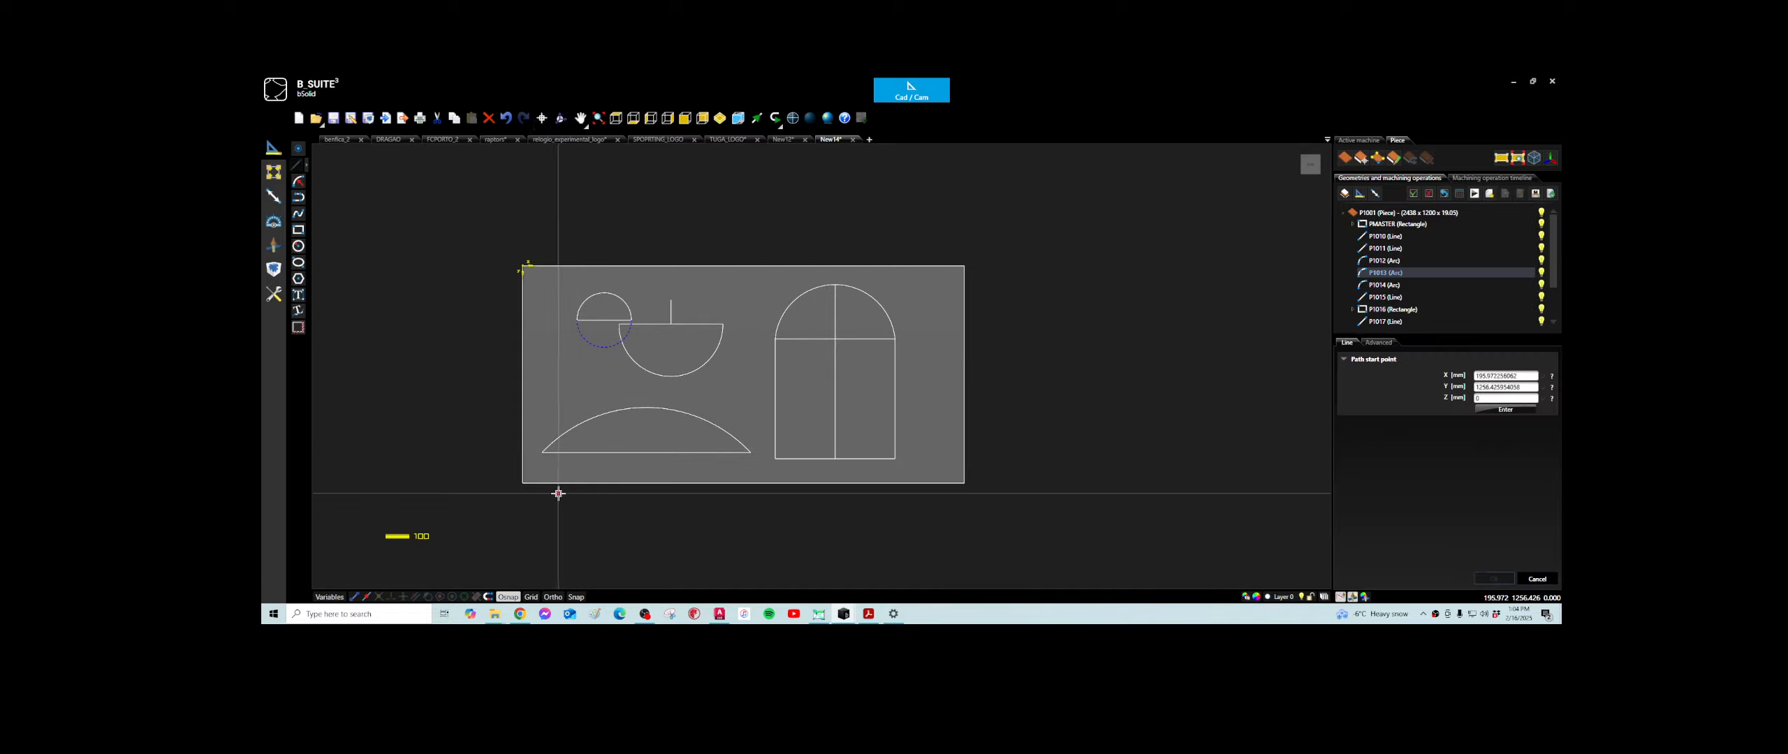
left_click(566, 457)
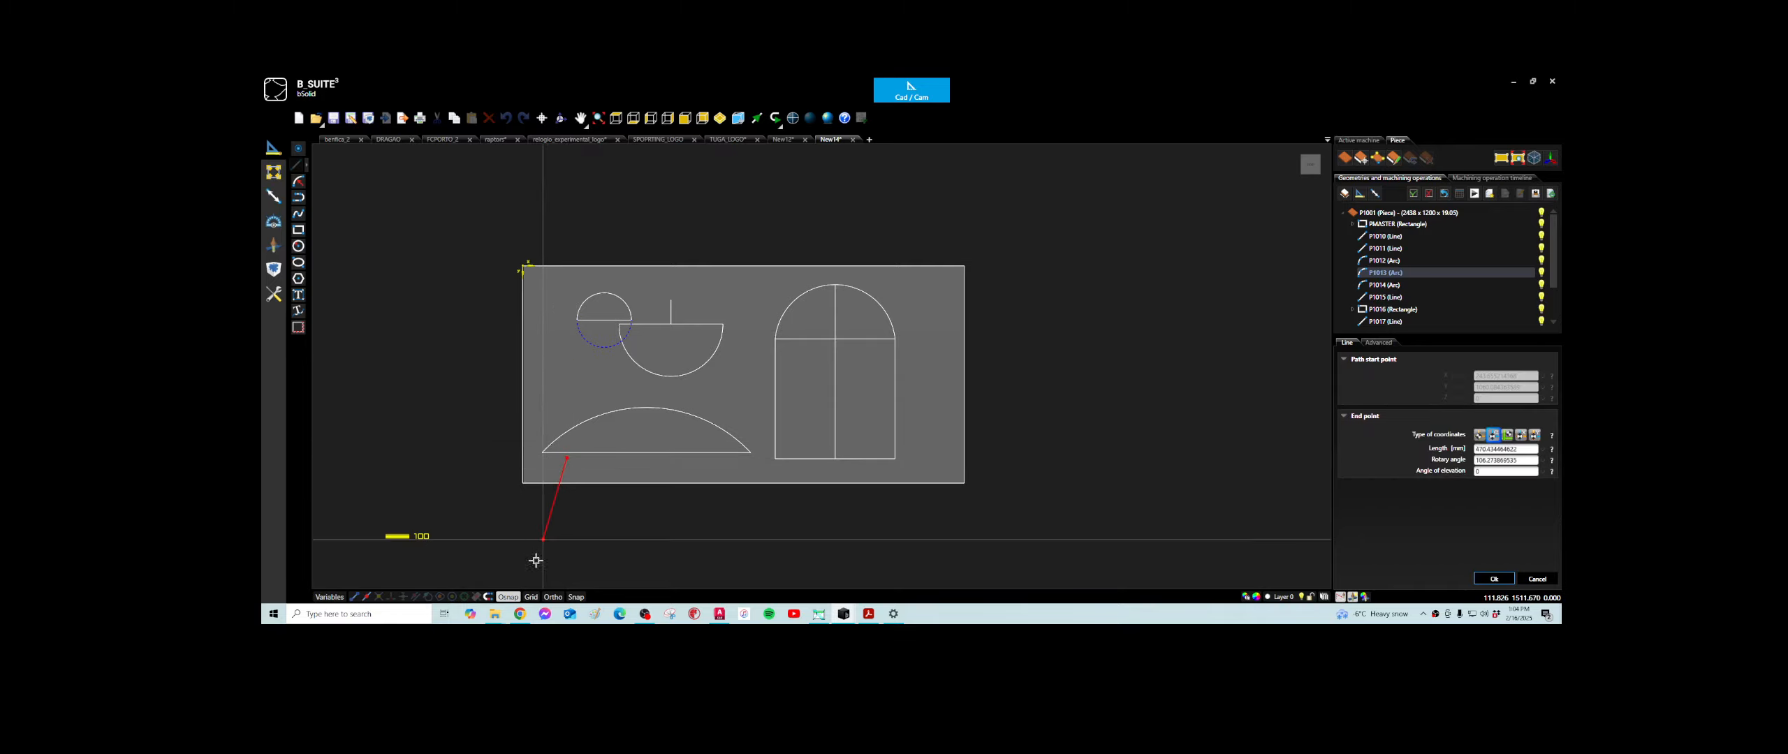
key("F8")
scroll(572, 437, "up", 2)
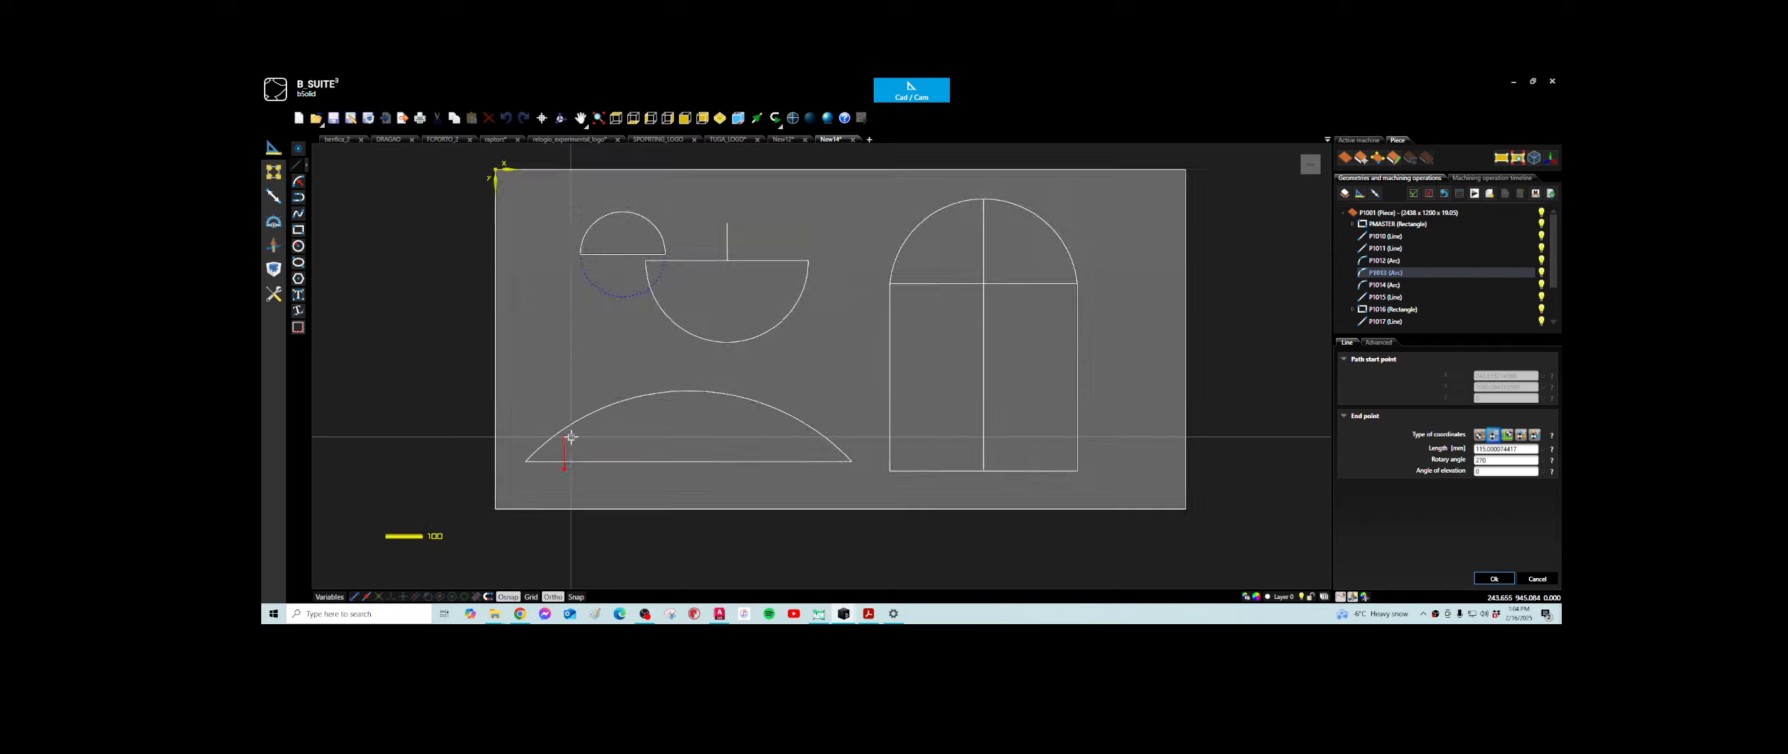
scroll(571, 437, "up", 2)
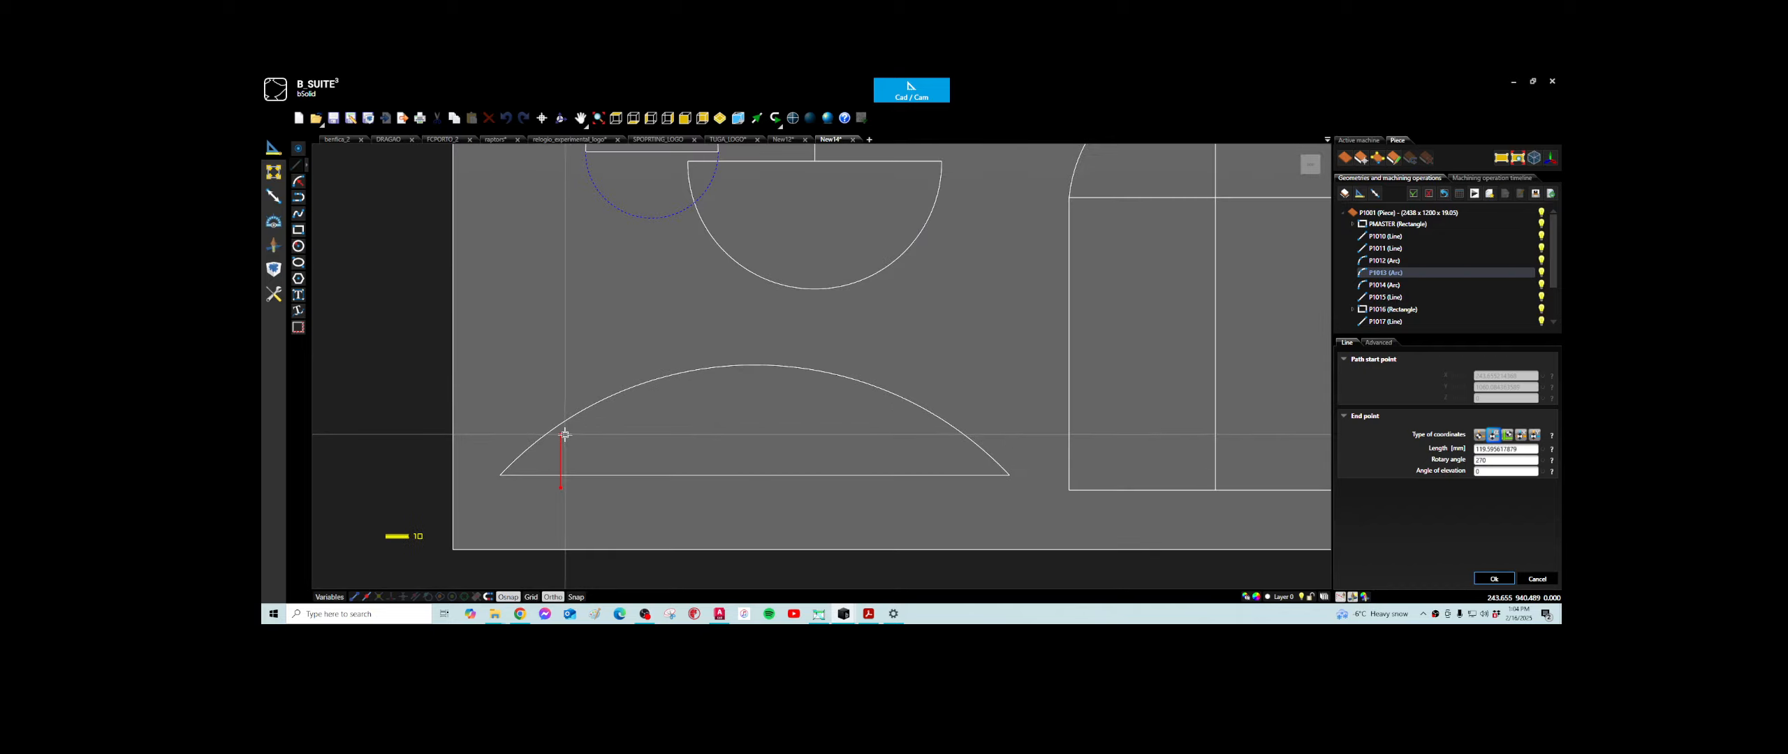
left_click(606, 477)
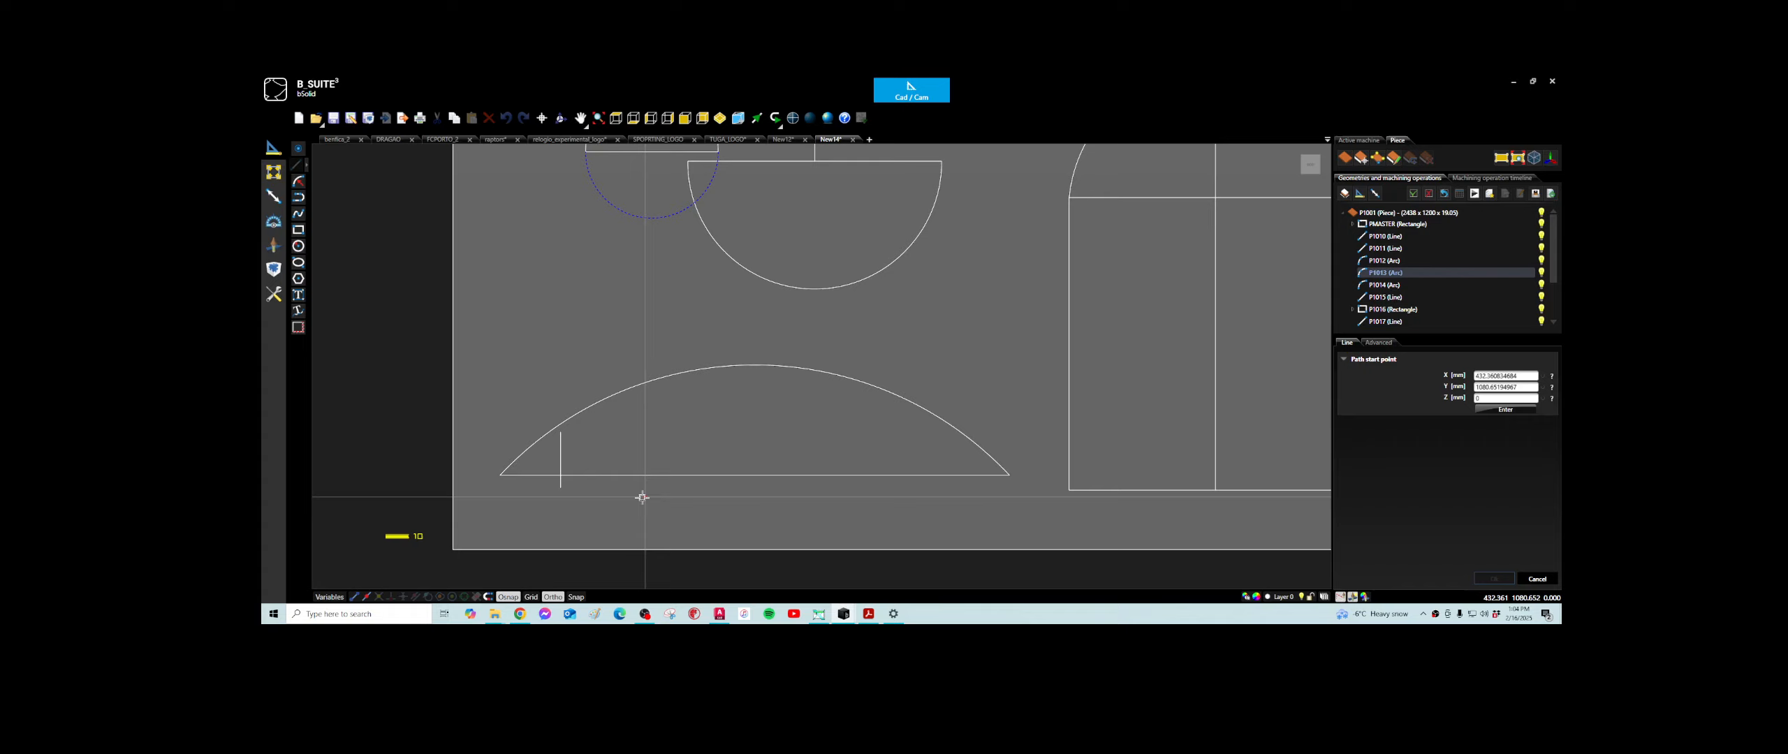
left_click(638, 491)
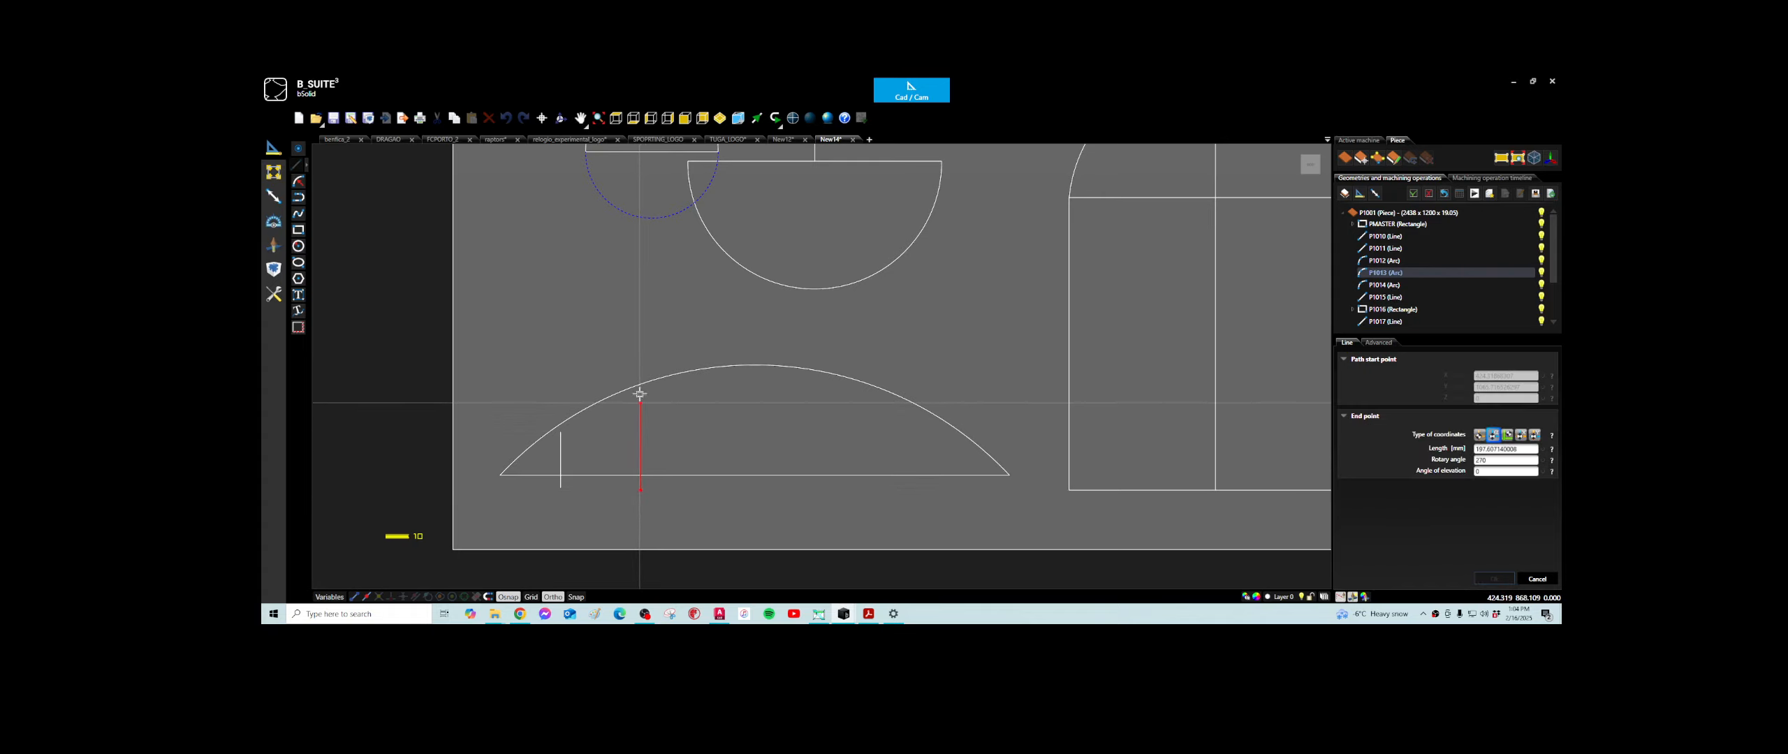
left_click(637, 447)
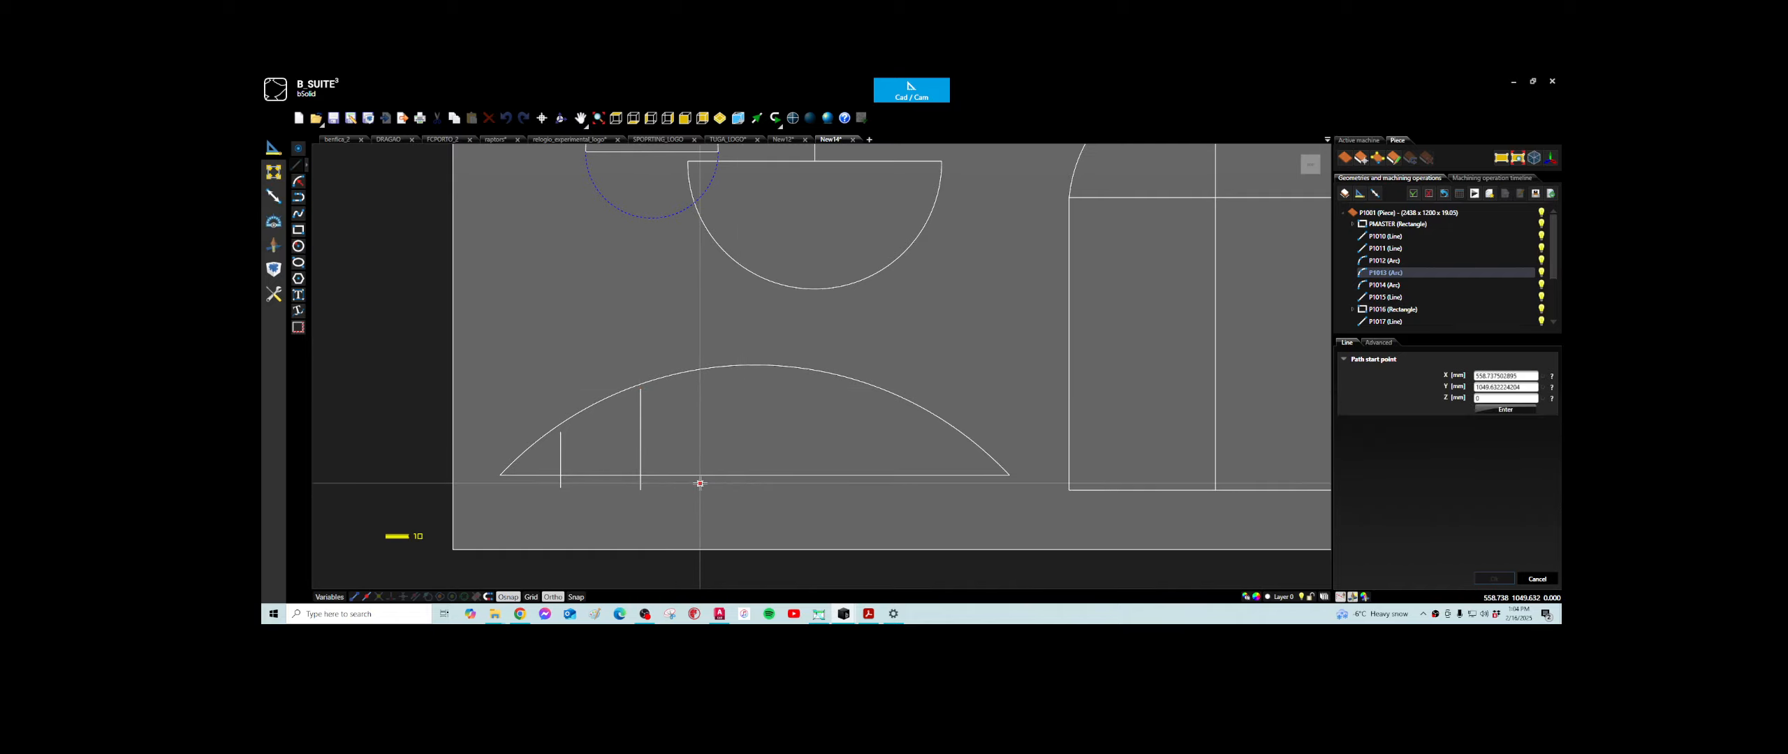
- Draw two more vertical lines from below the lower horizontal line up to the arc, at about X 559 and X 728 mm
left_click(699, 482)
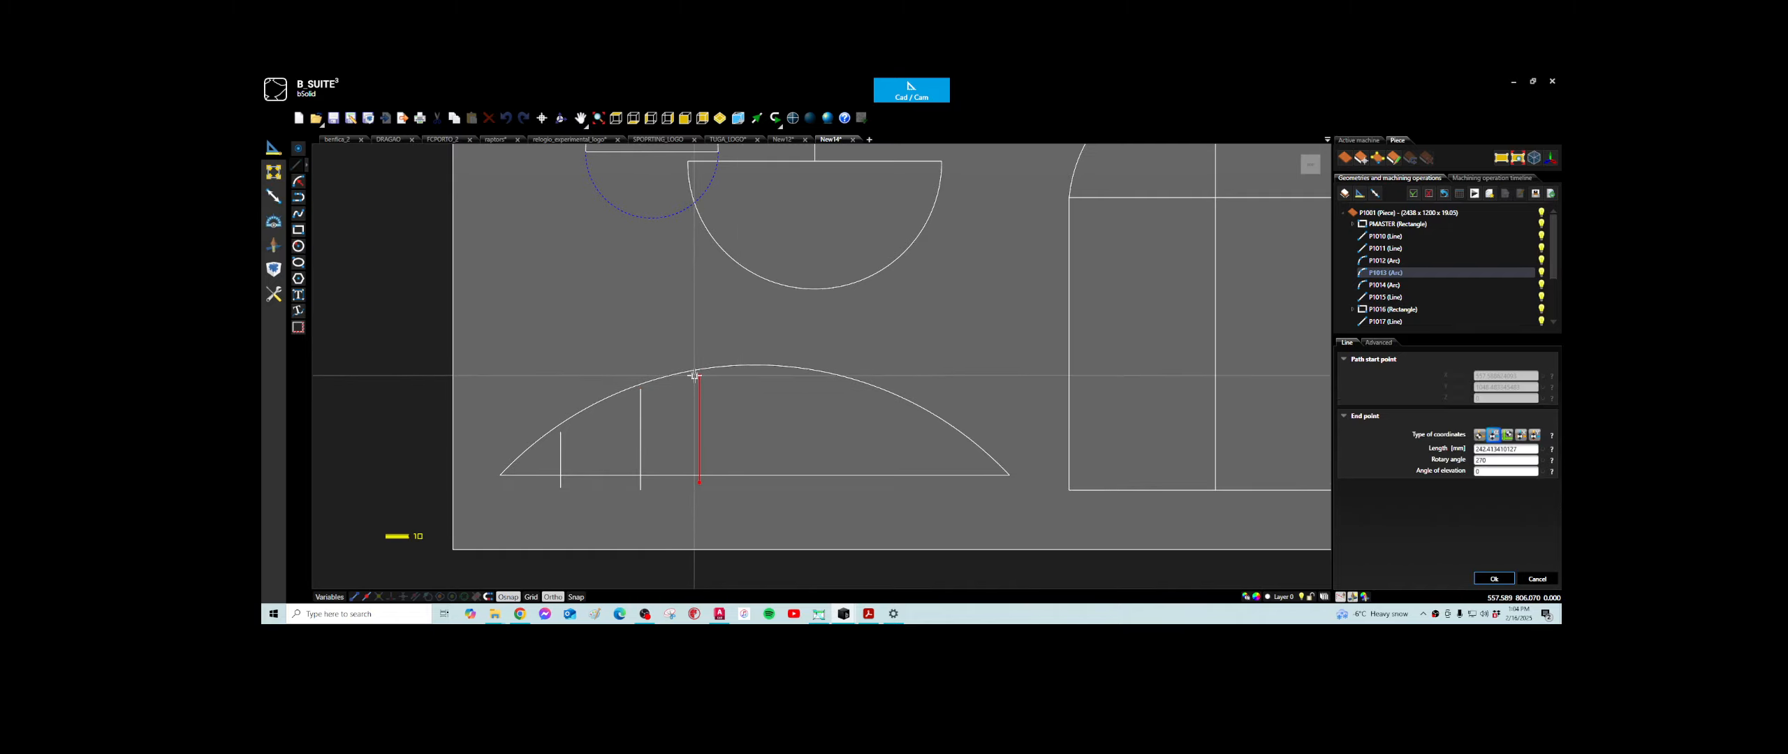
left_click(722, 471)
left_click(773, 493)
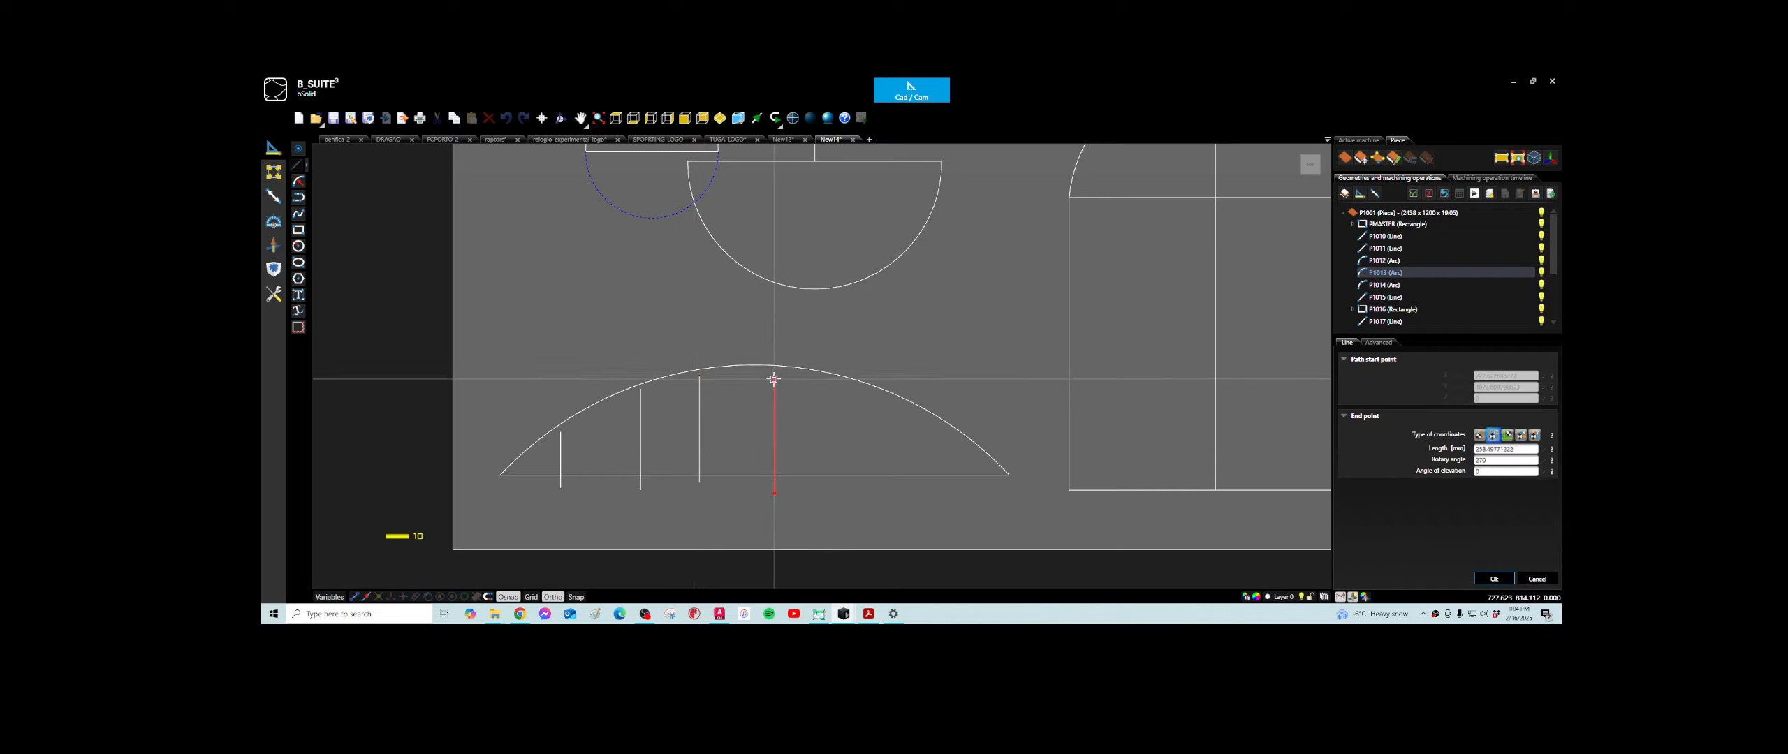
left_click(774, 403)
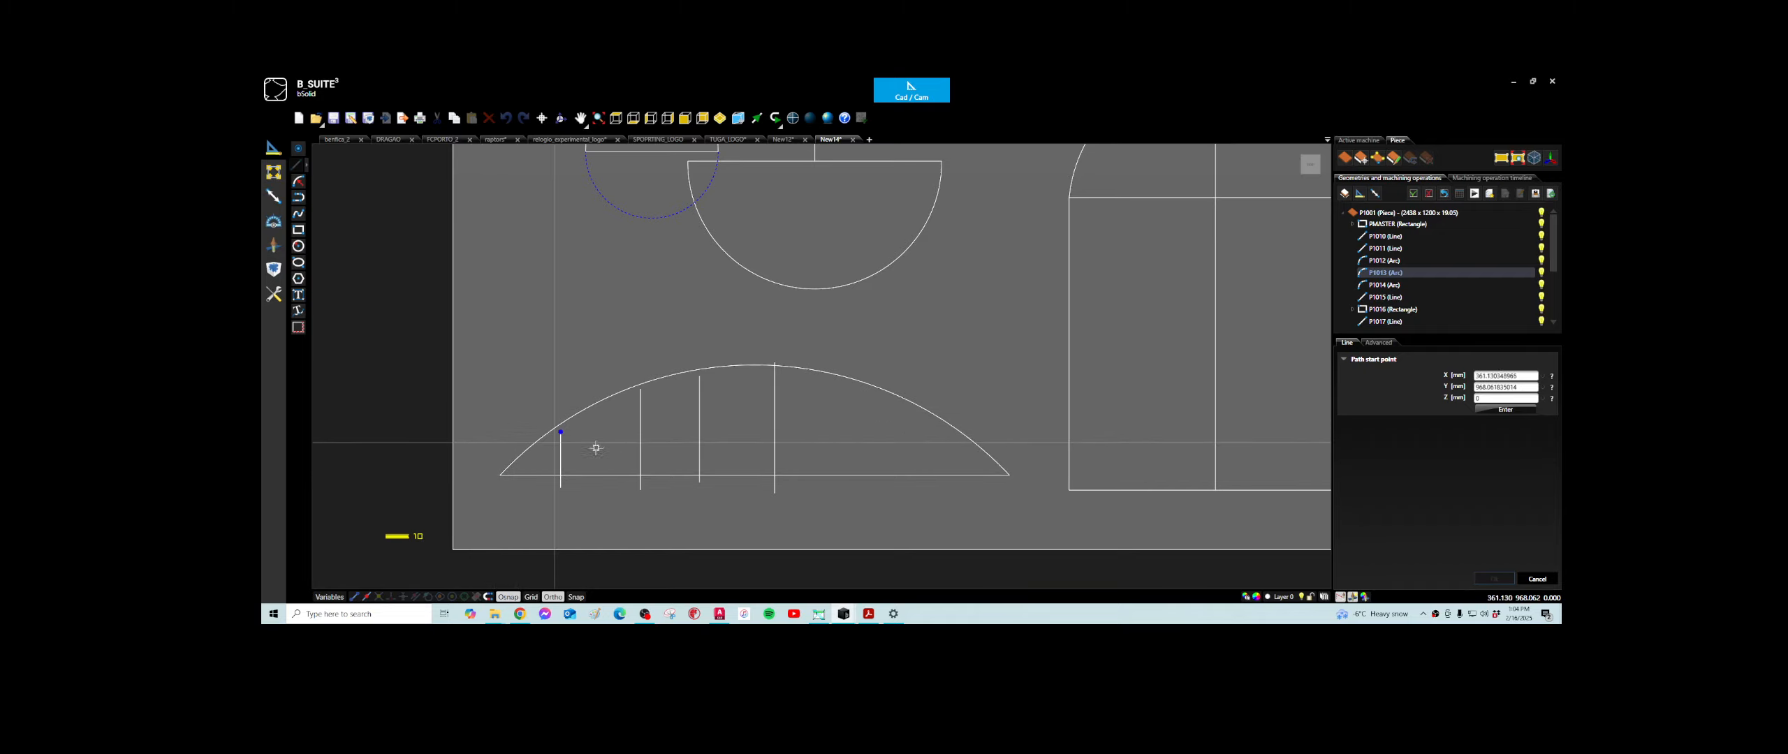
- Draw an arc by endpoints and radius from the lower horizontal line's left end to the top of the first vertical line
left_click(299, 183)
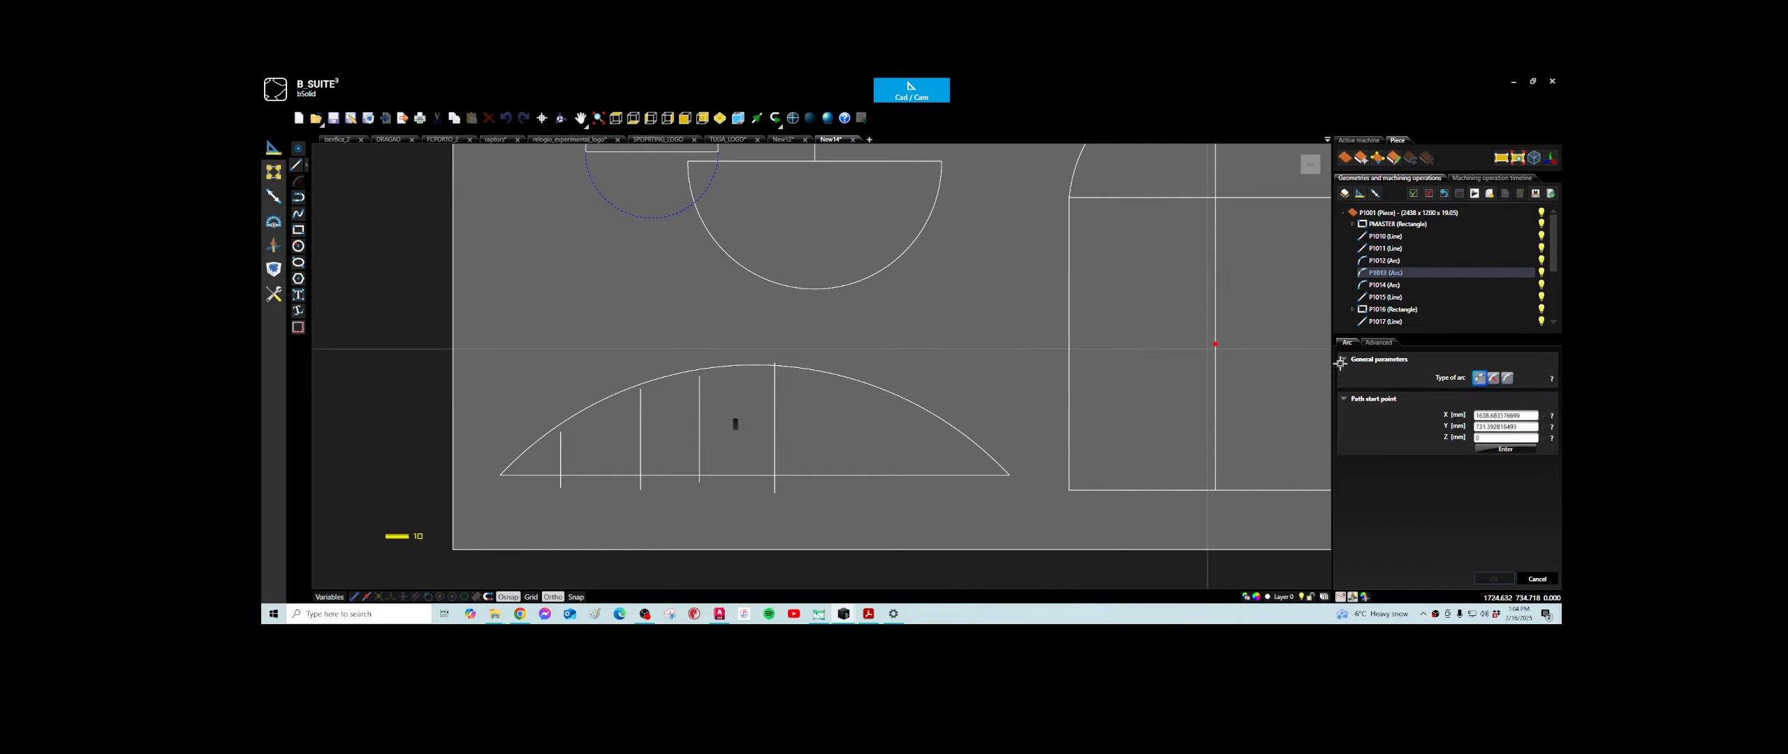
left_click(1491, 380)
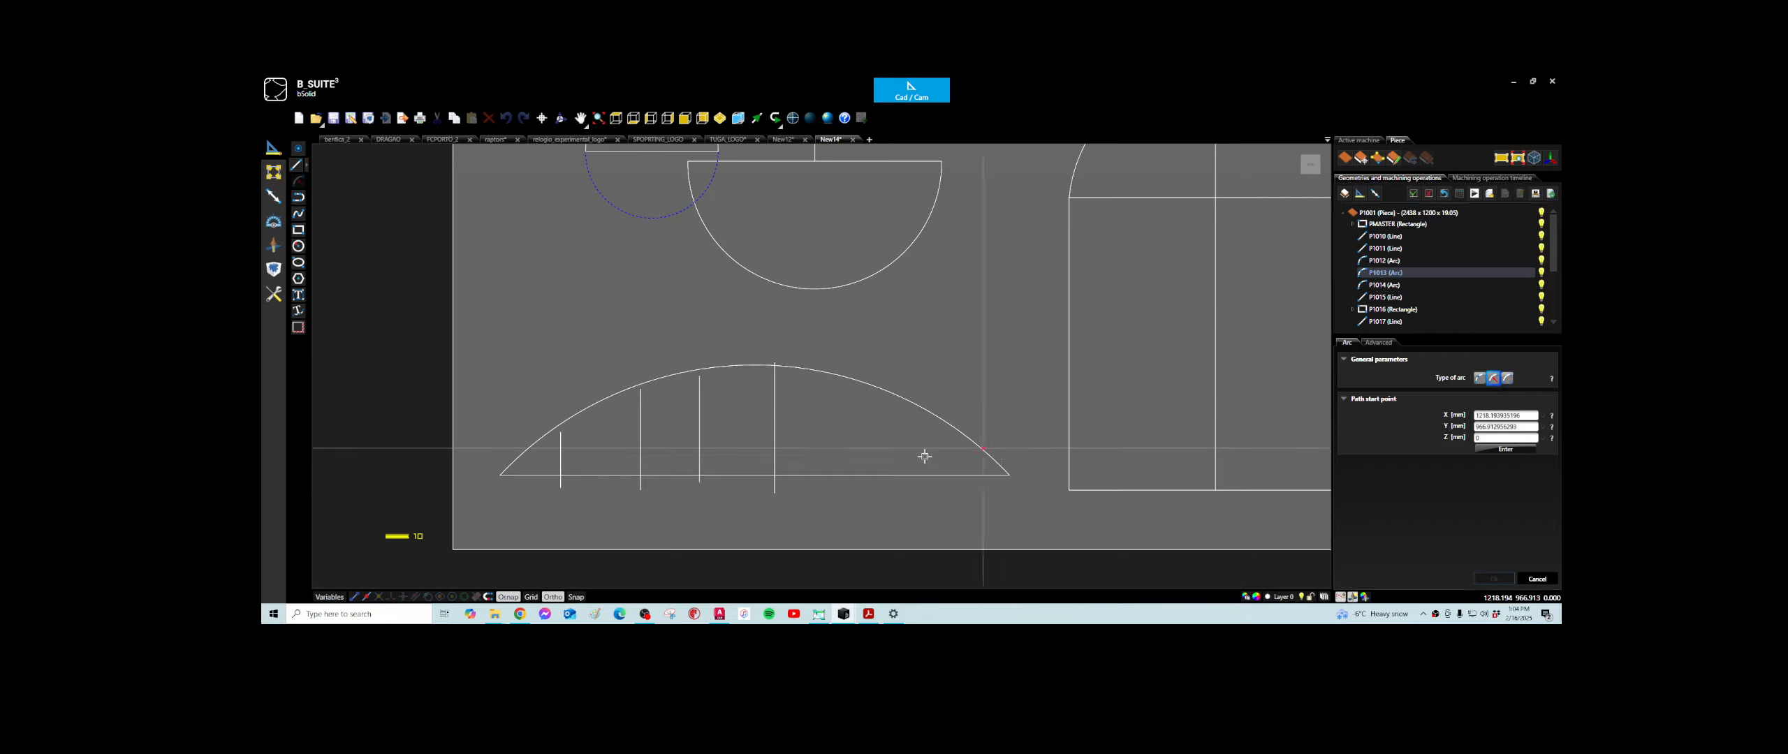
left_click(512, 465)
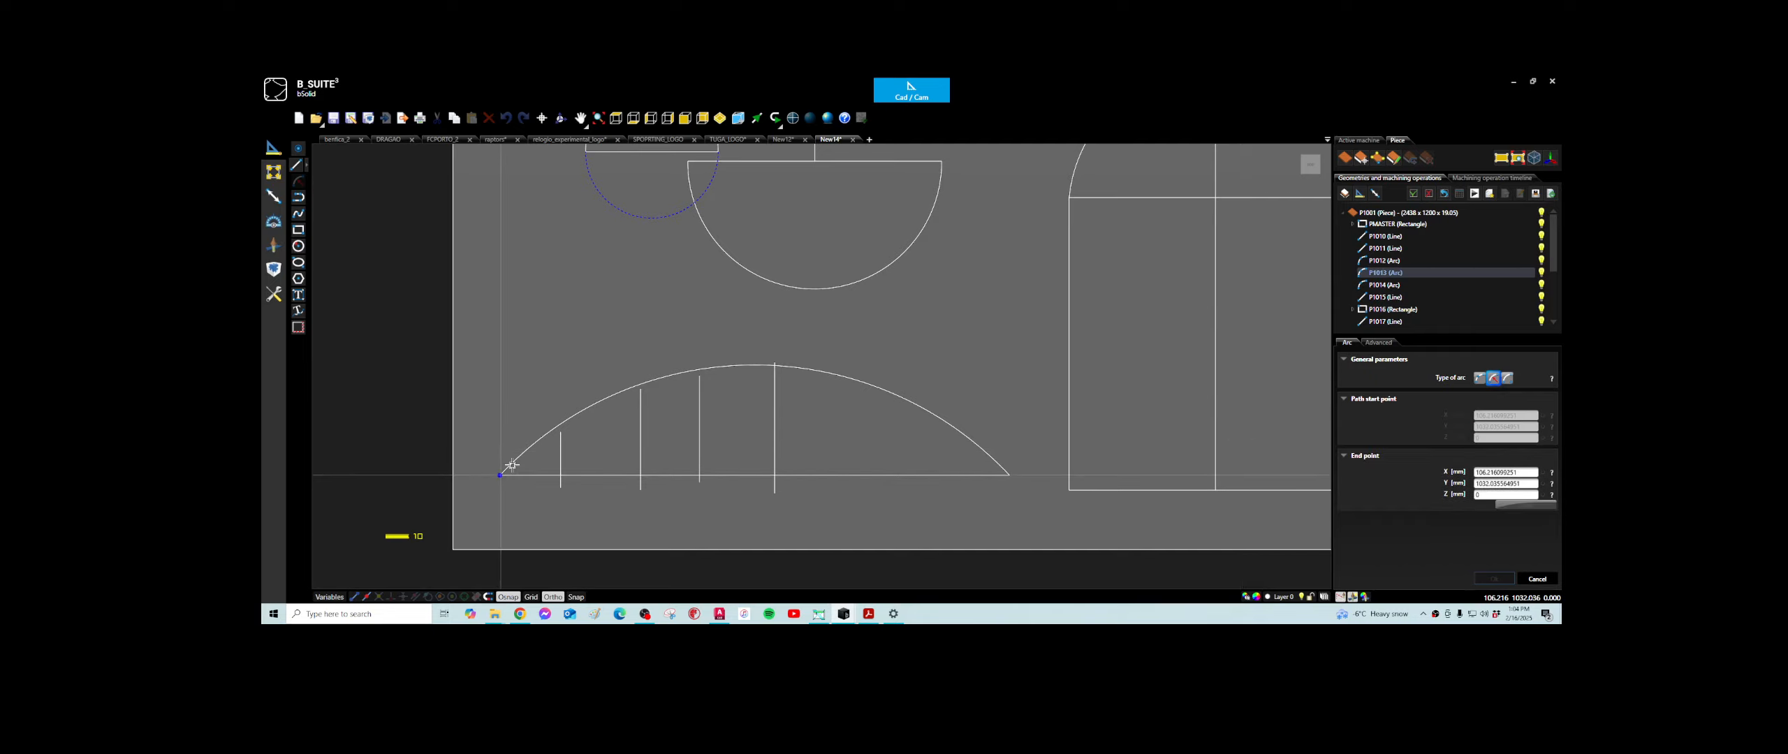
left_click(560, 434)
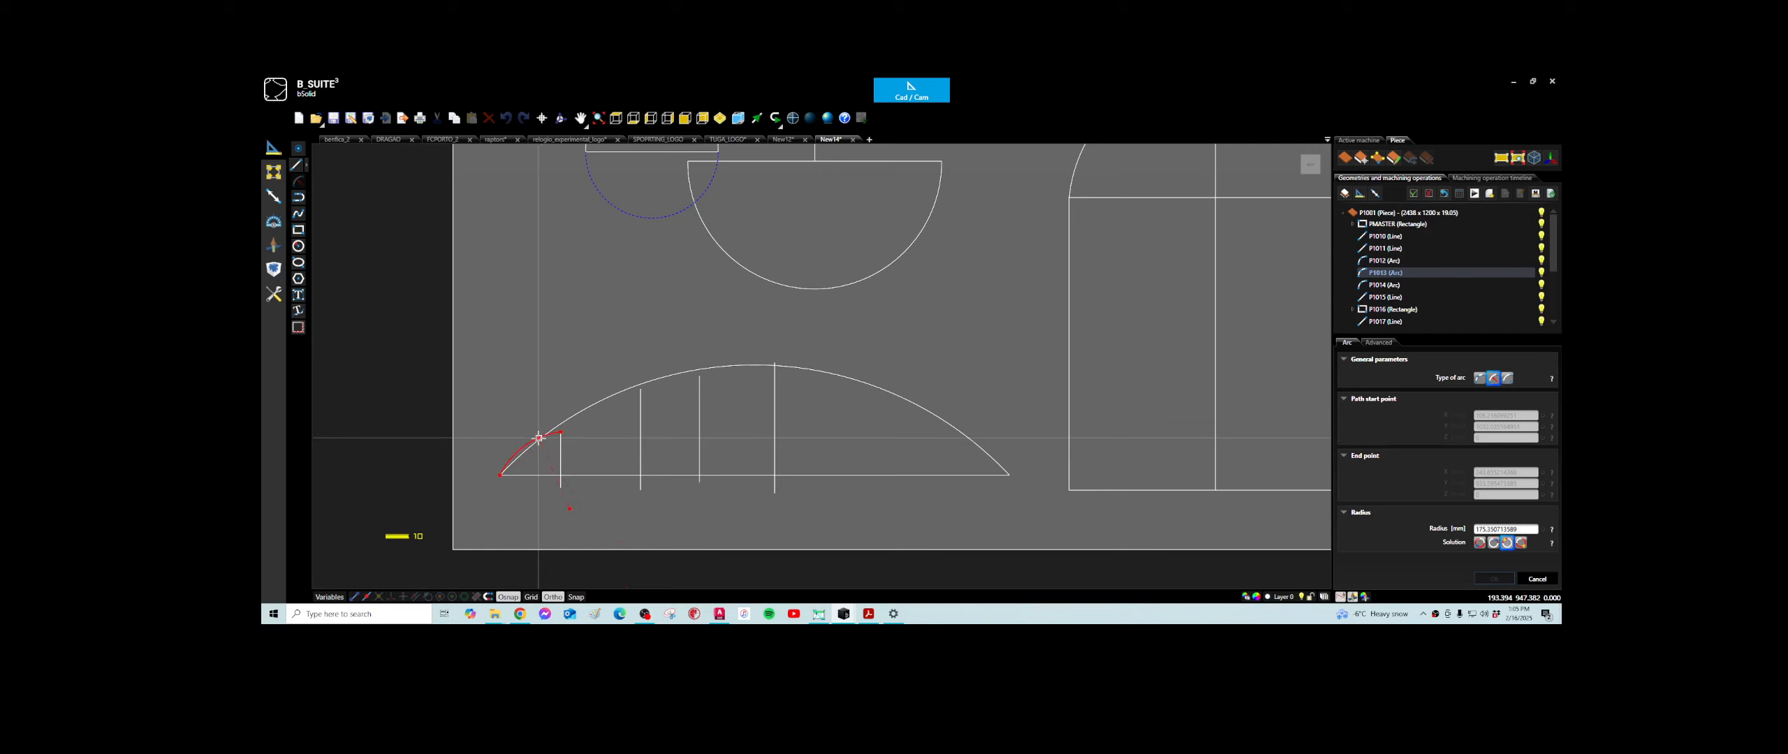
left_click(542, 440)
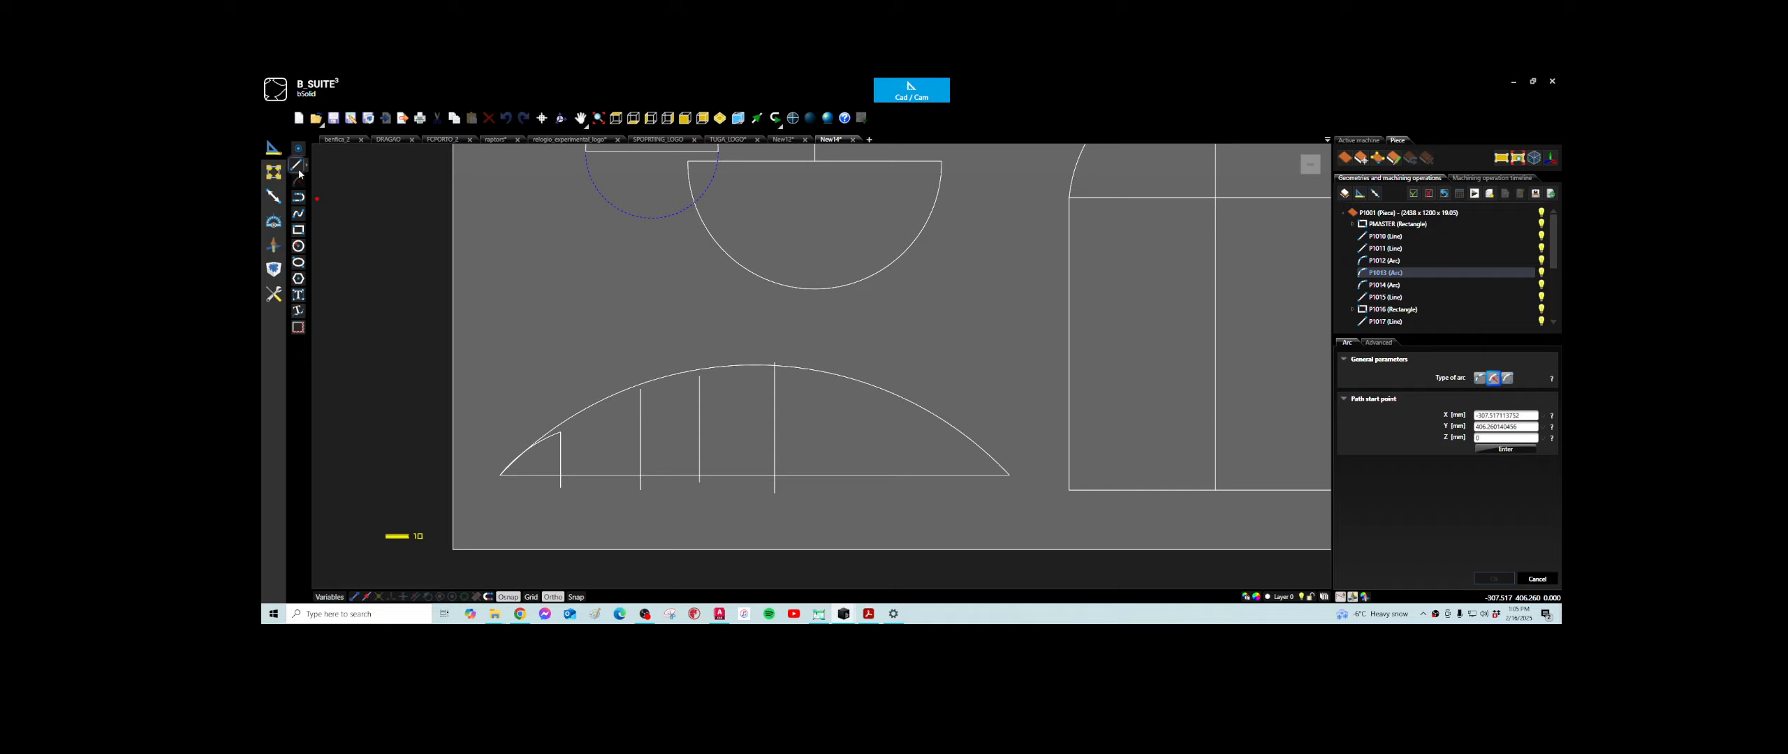
- Draw a second arc by endpoints and radius from the top of the first vertical line to the top of the second
left_click(560, 432)
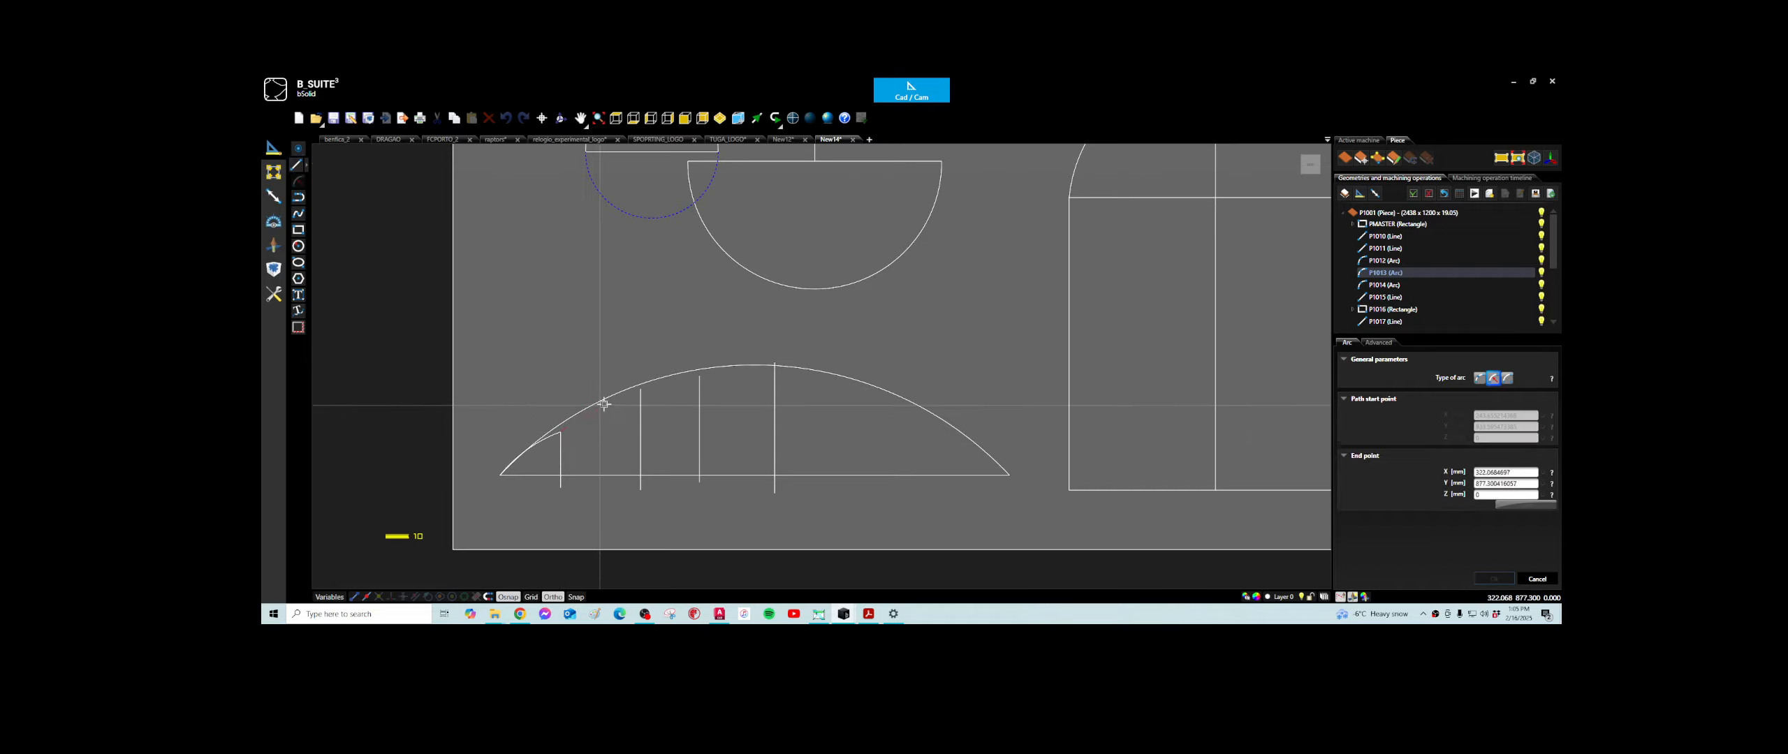
left_click(640, 389)
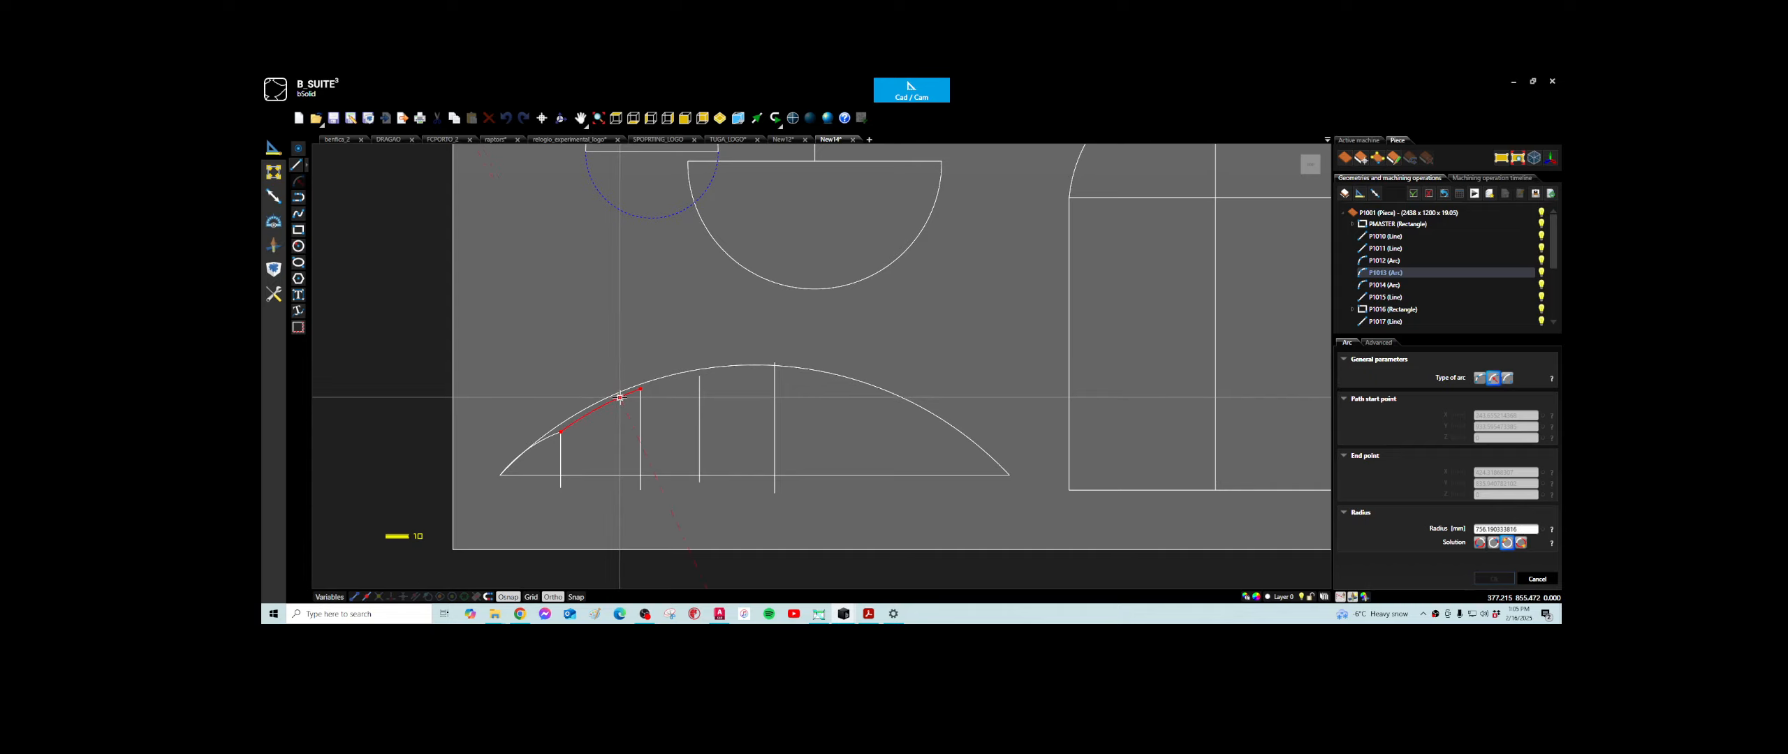
left_click(567, 437)
scroll(566, 437, "up", 3)
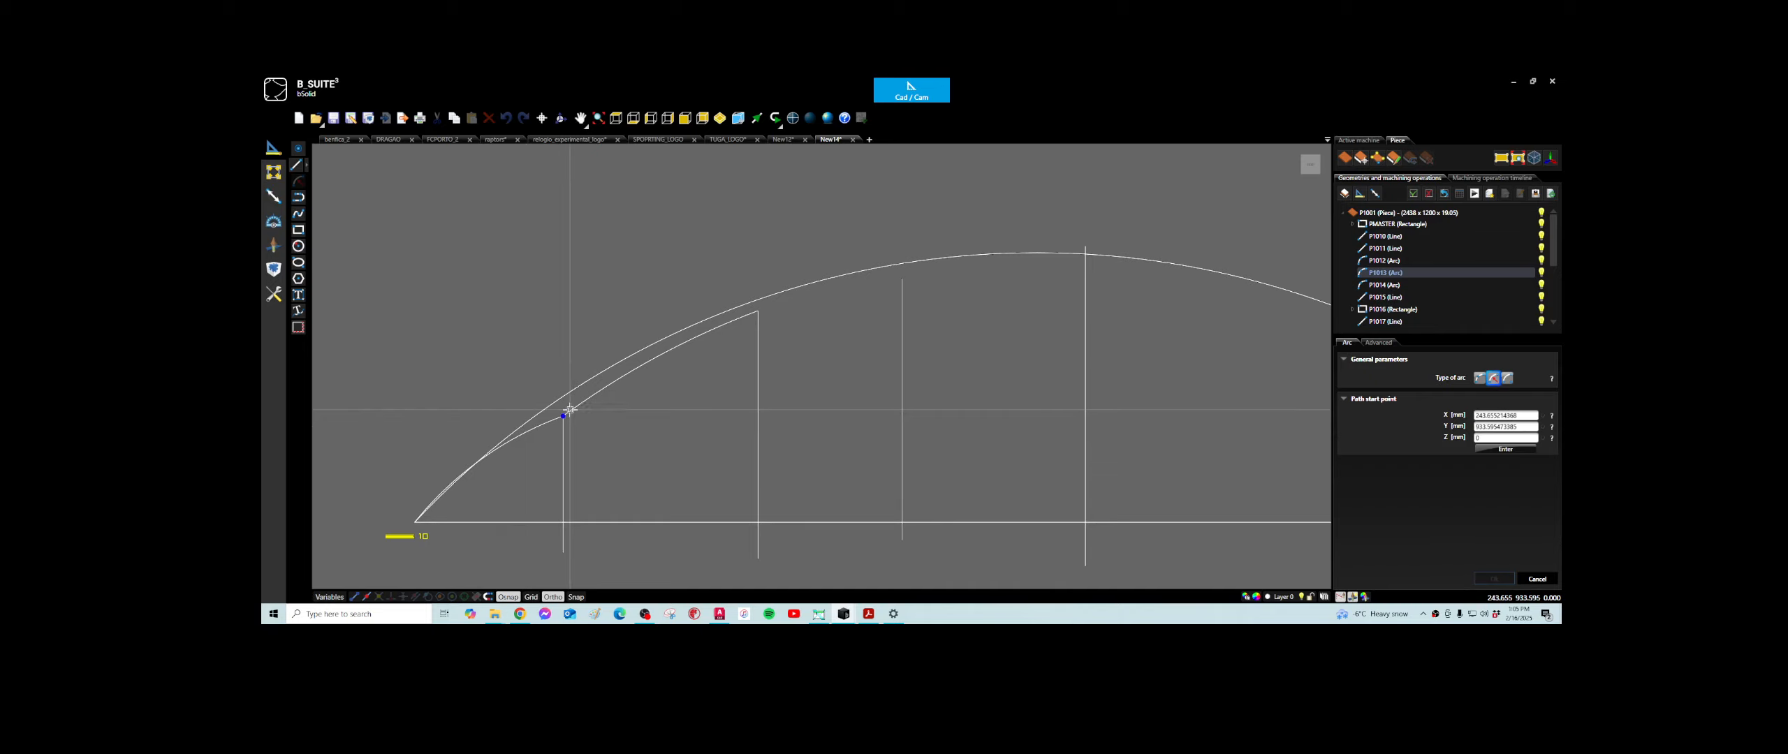
key("Escape")
- Try a fillet between the two short arcs at the top of the first vertical line, and undo it
scroll(569, 410, "up", 1)
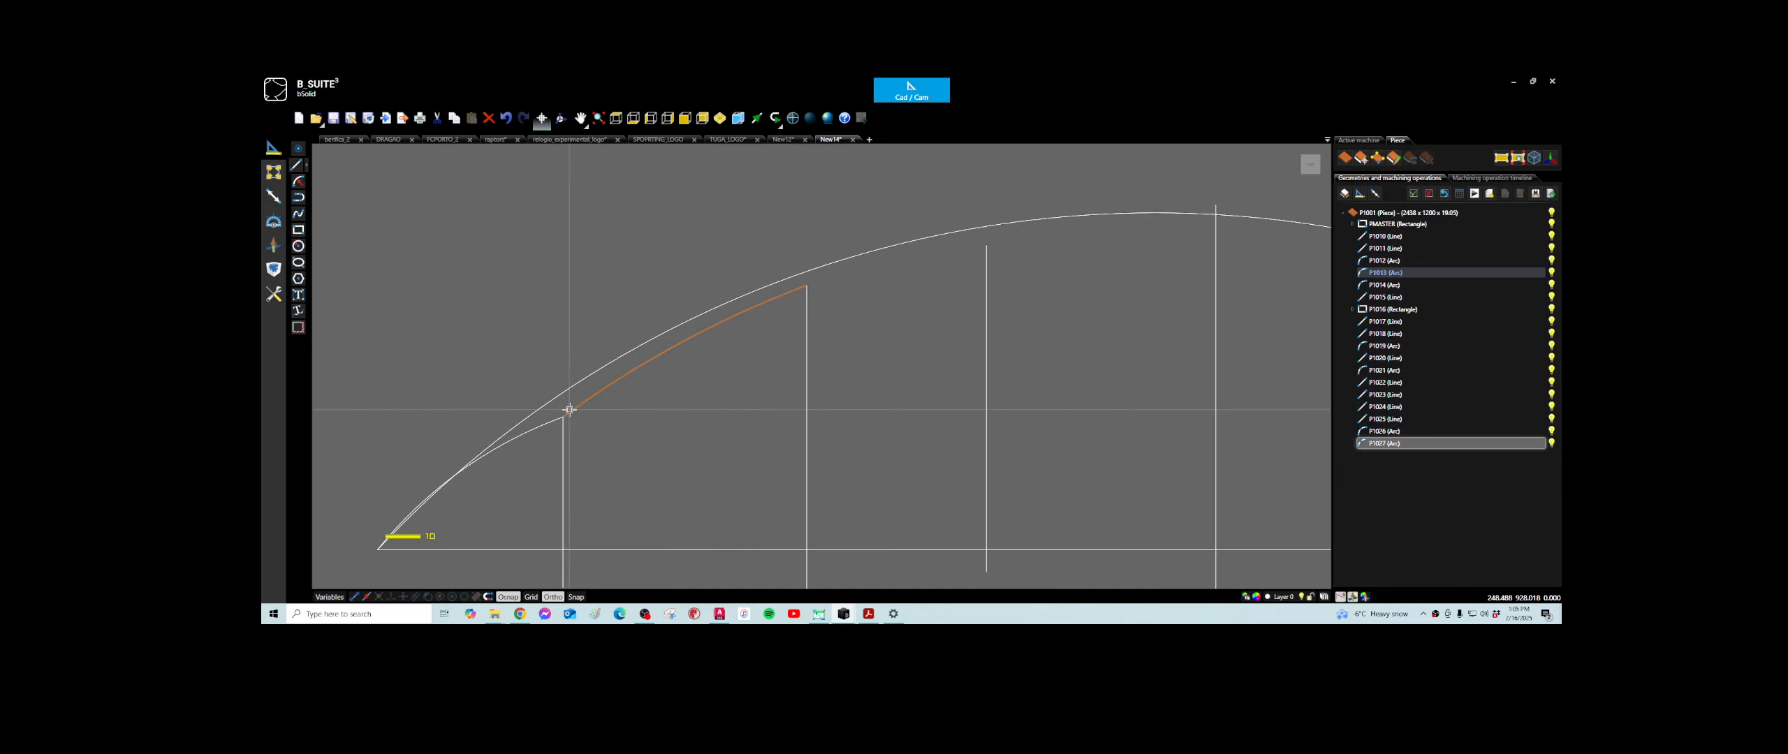
left_click(273, 172)
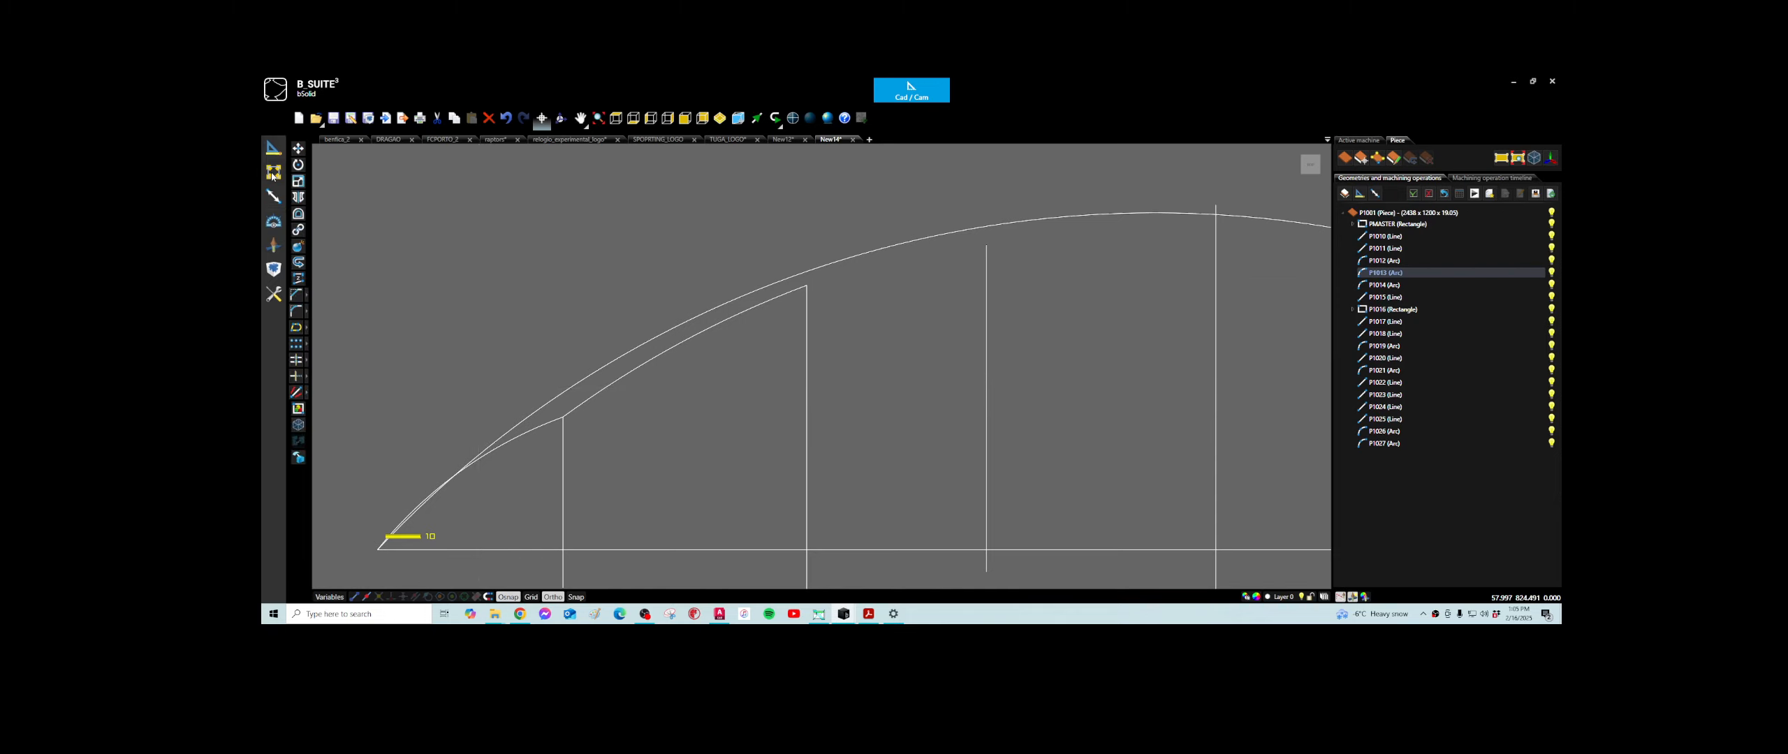
left_click(294, 312)
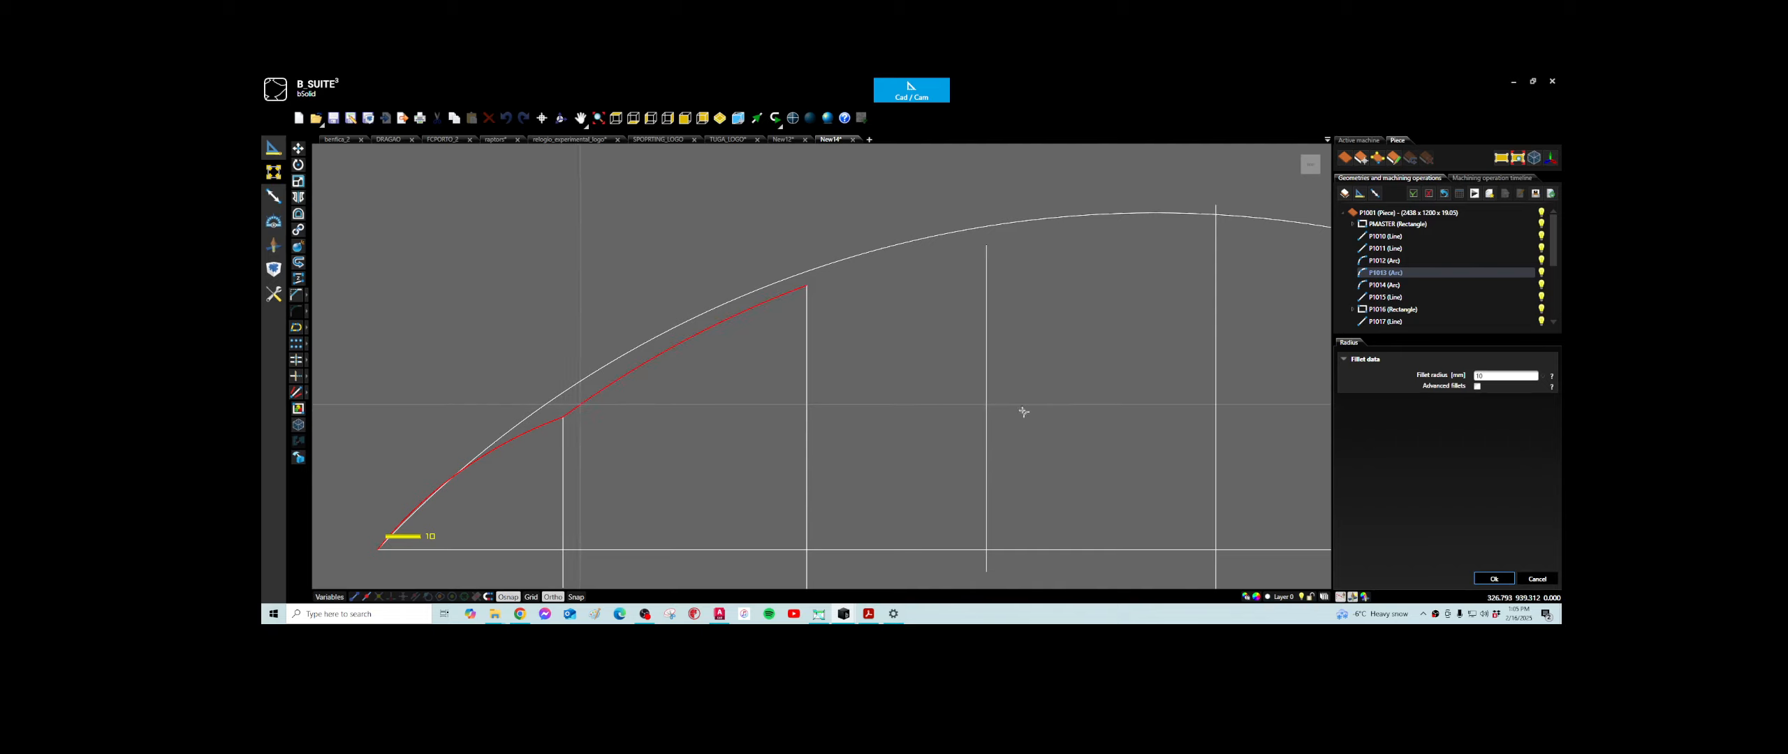
left_click(1481, 378)
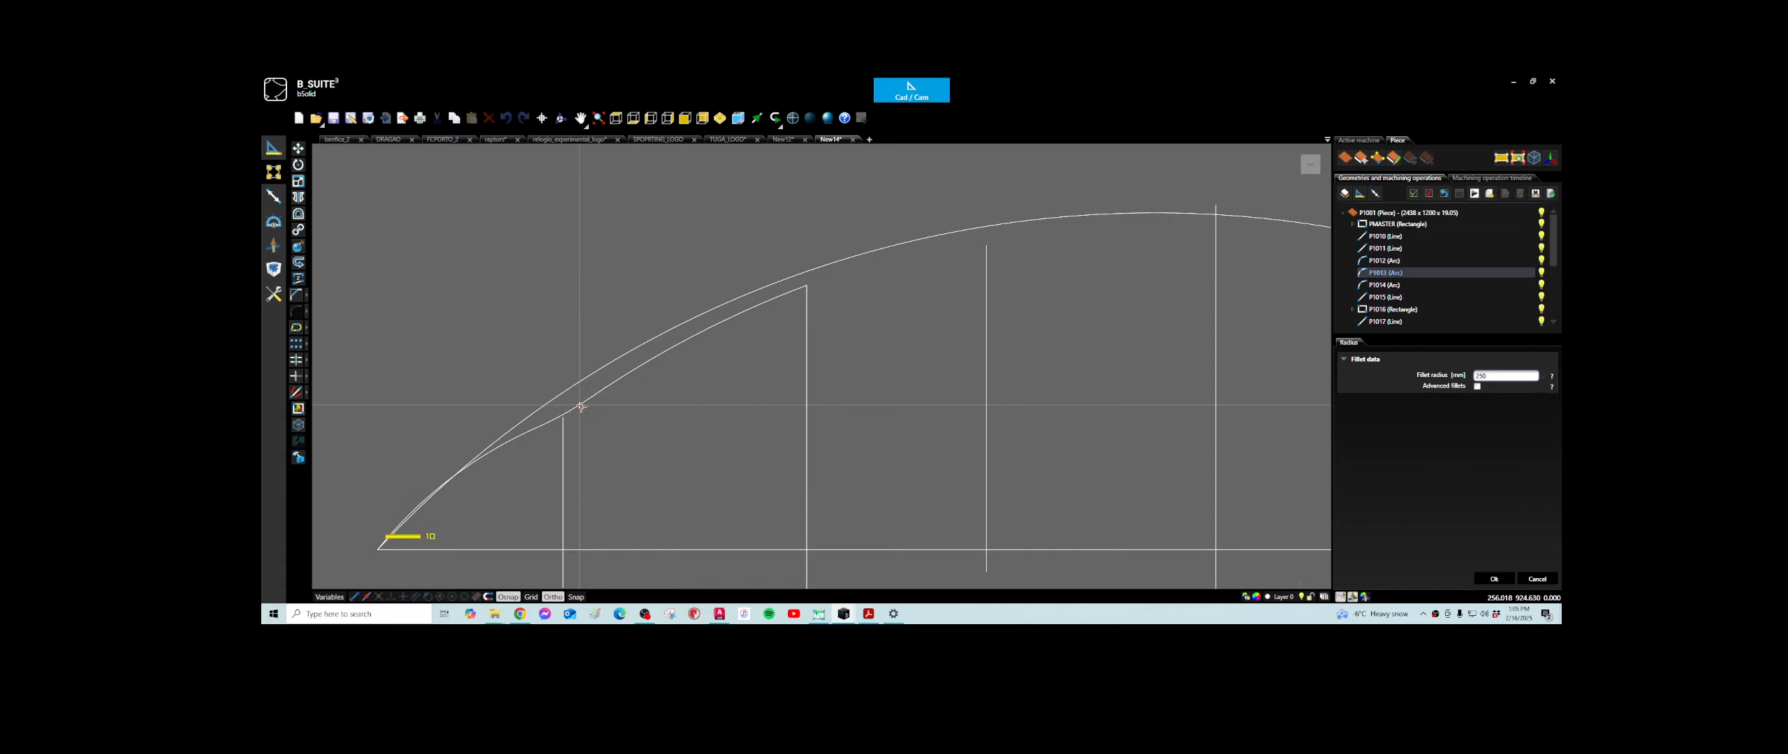
scroll(555, 420, "up", 2)
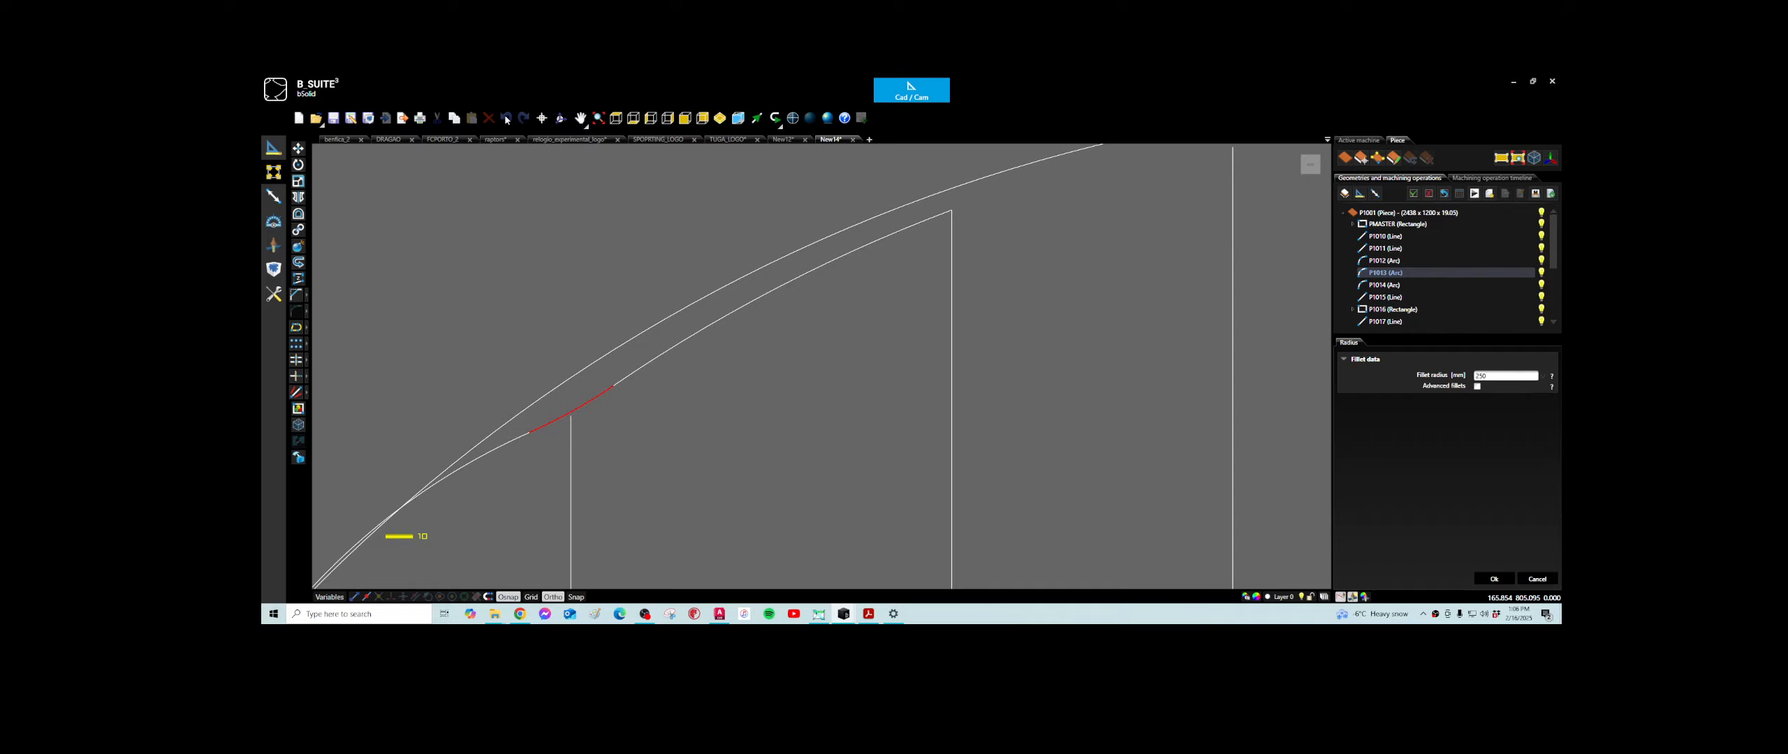
key("Escape")
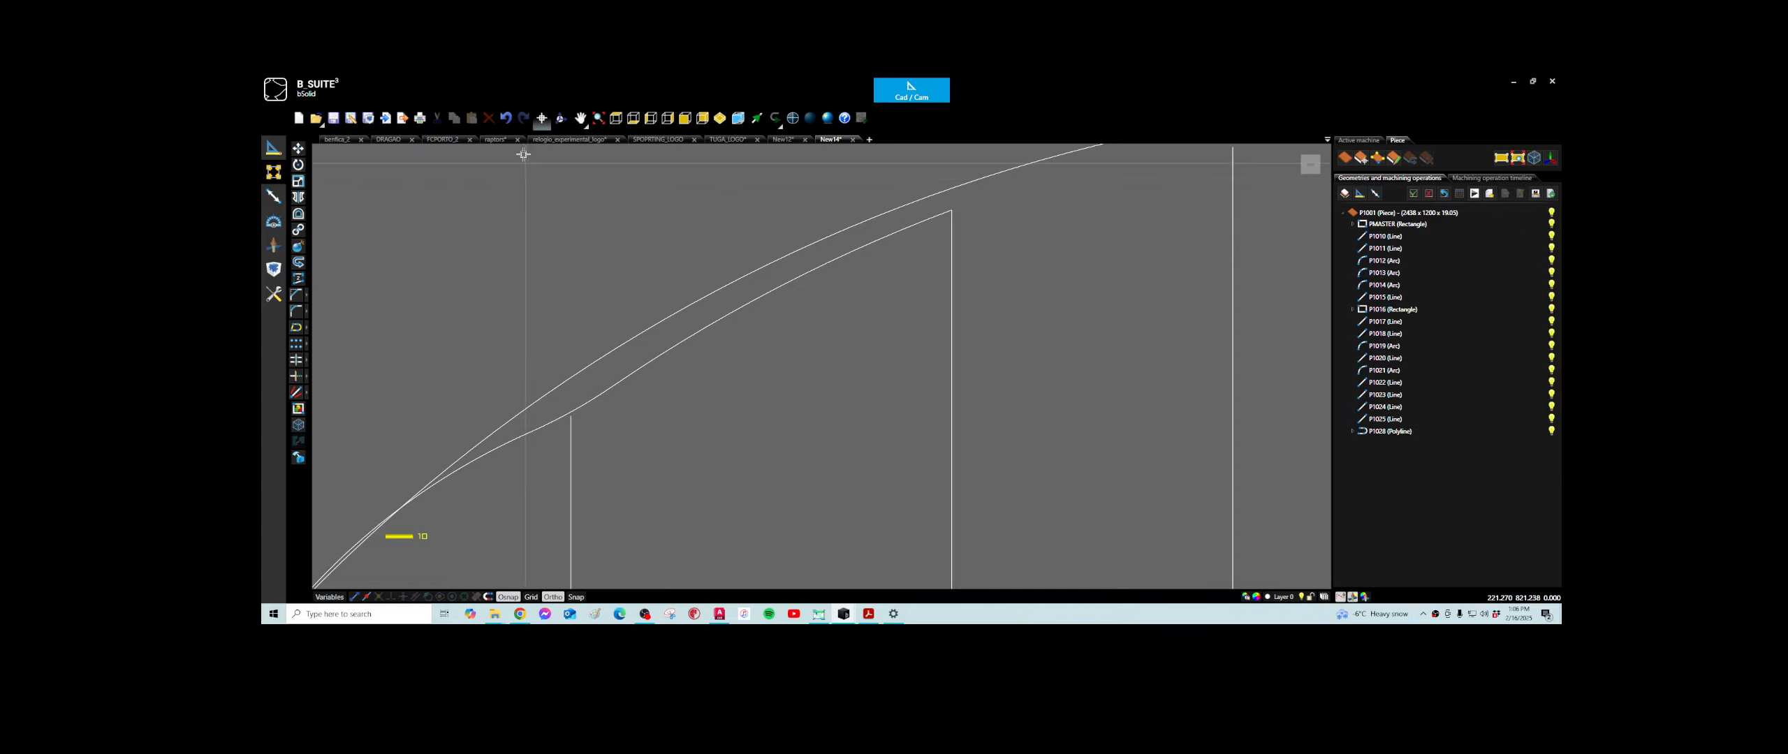
left_click(505, 118)
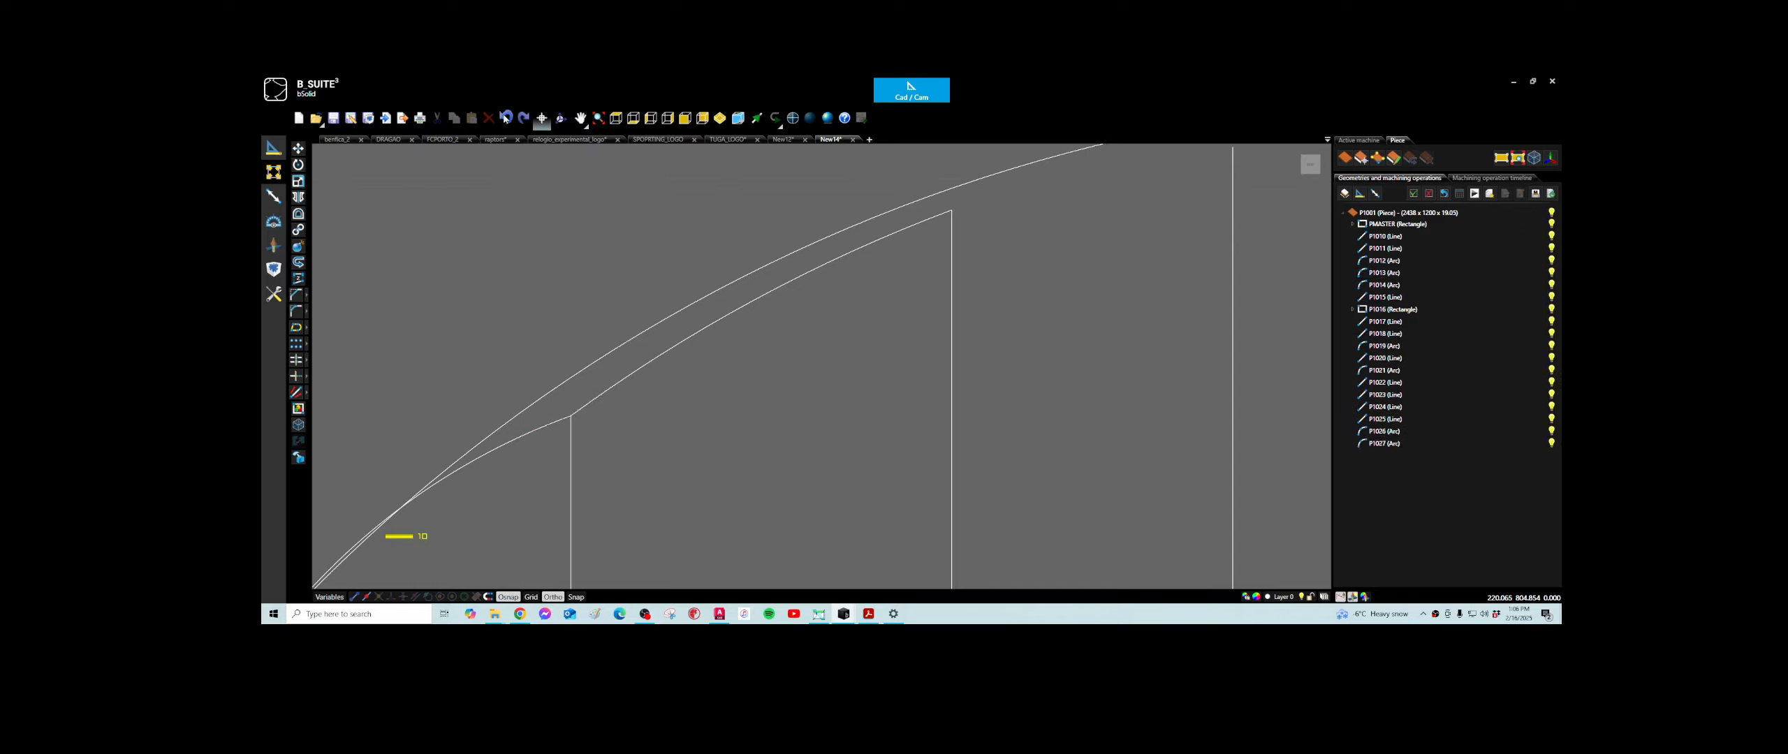
left_click(551, 424)
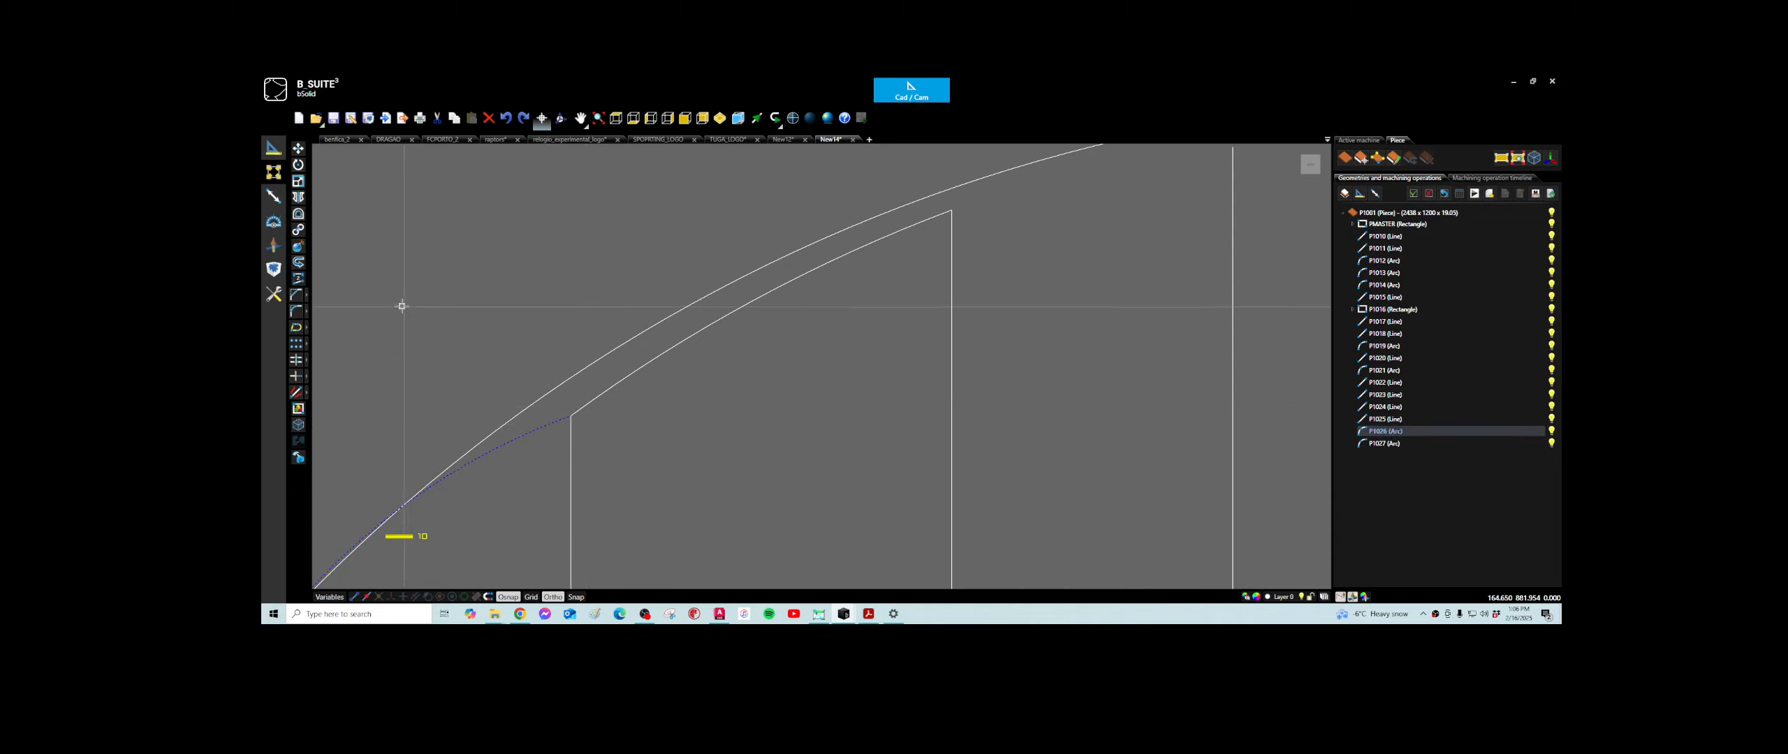
key("Escape")
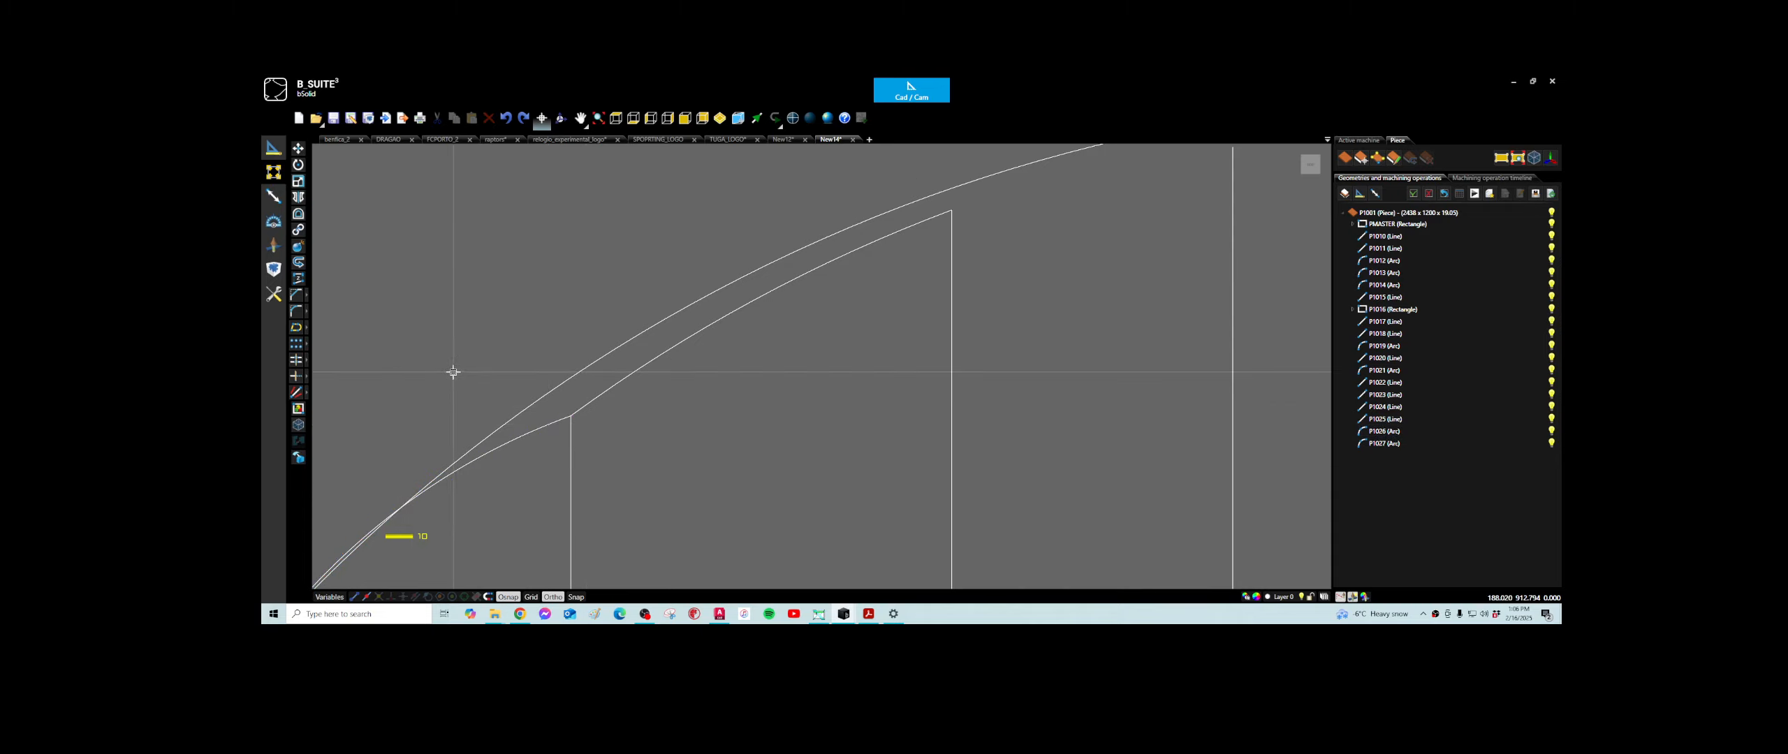
- Fillet the corner where the two short arcs meet above the first vertical line, using a larger radius
left_click(295, 311)
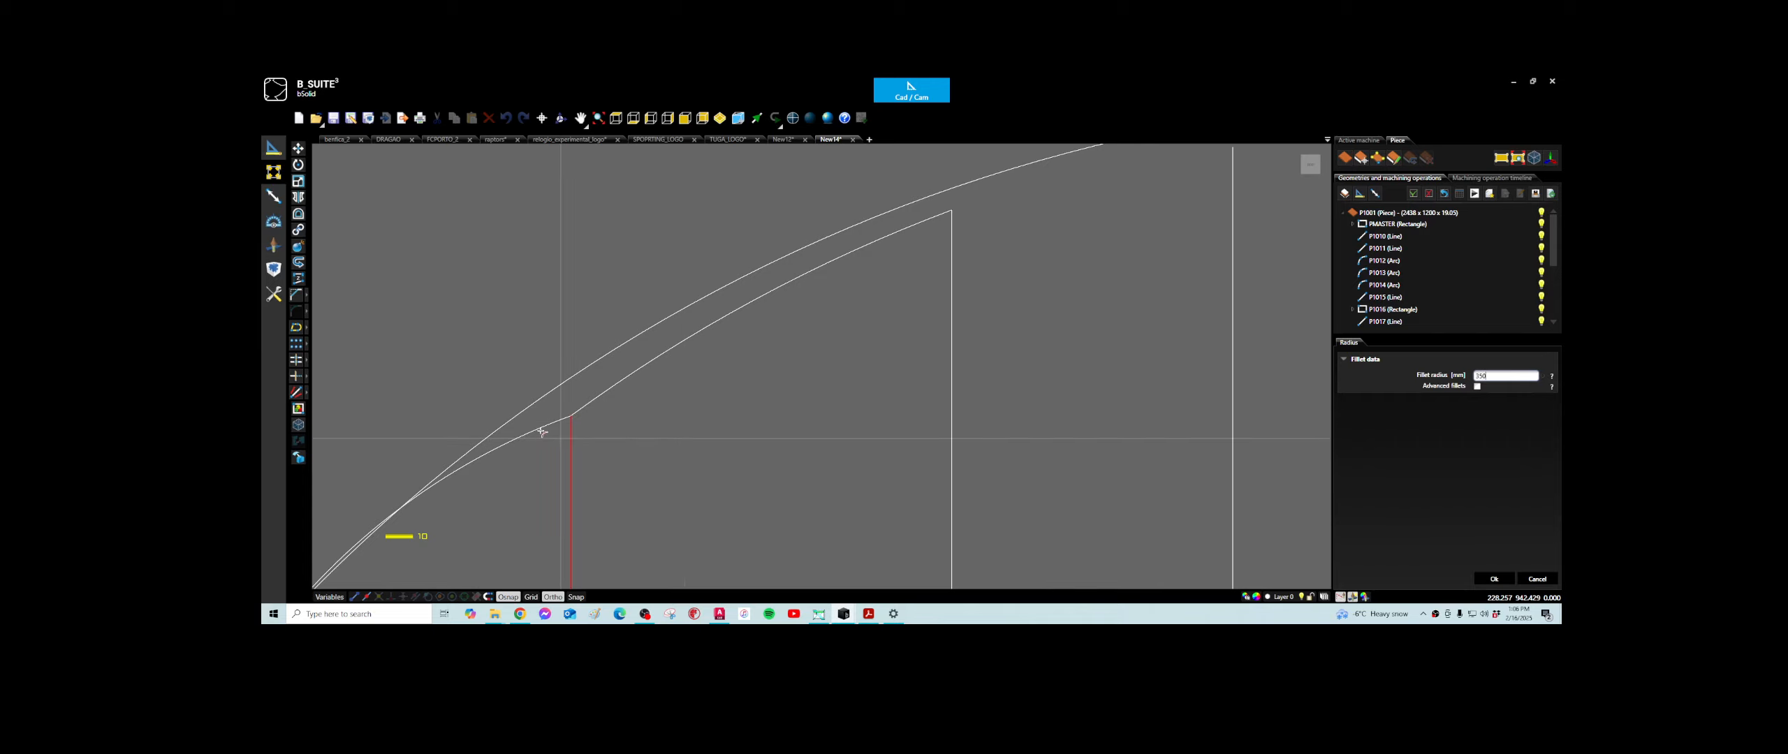
left_click(571, 416)
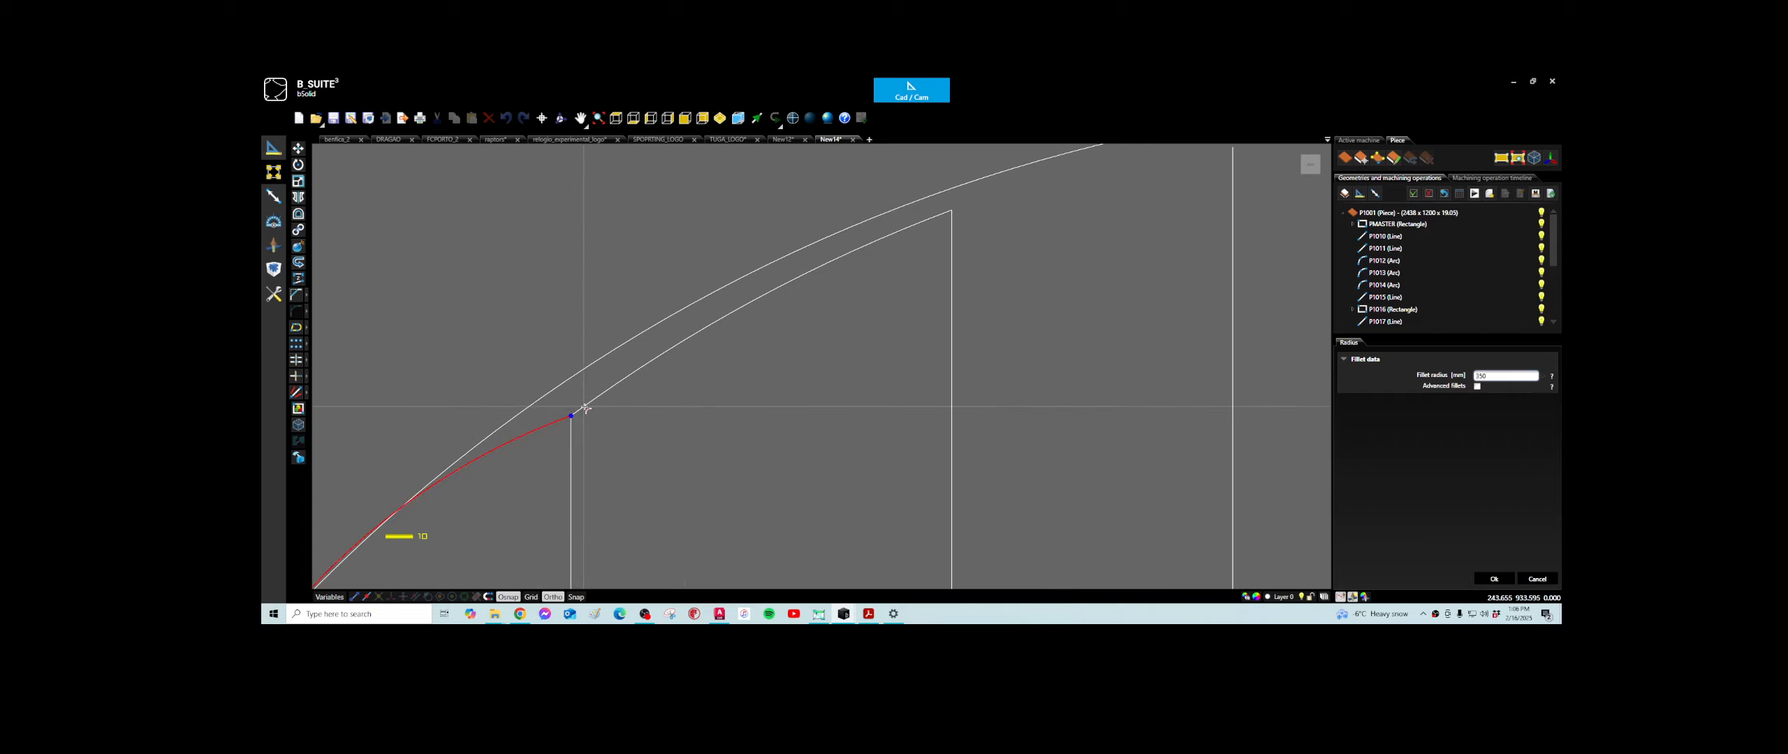
left_click(590, 407)
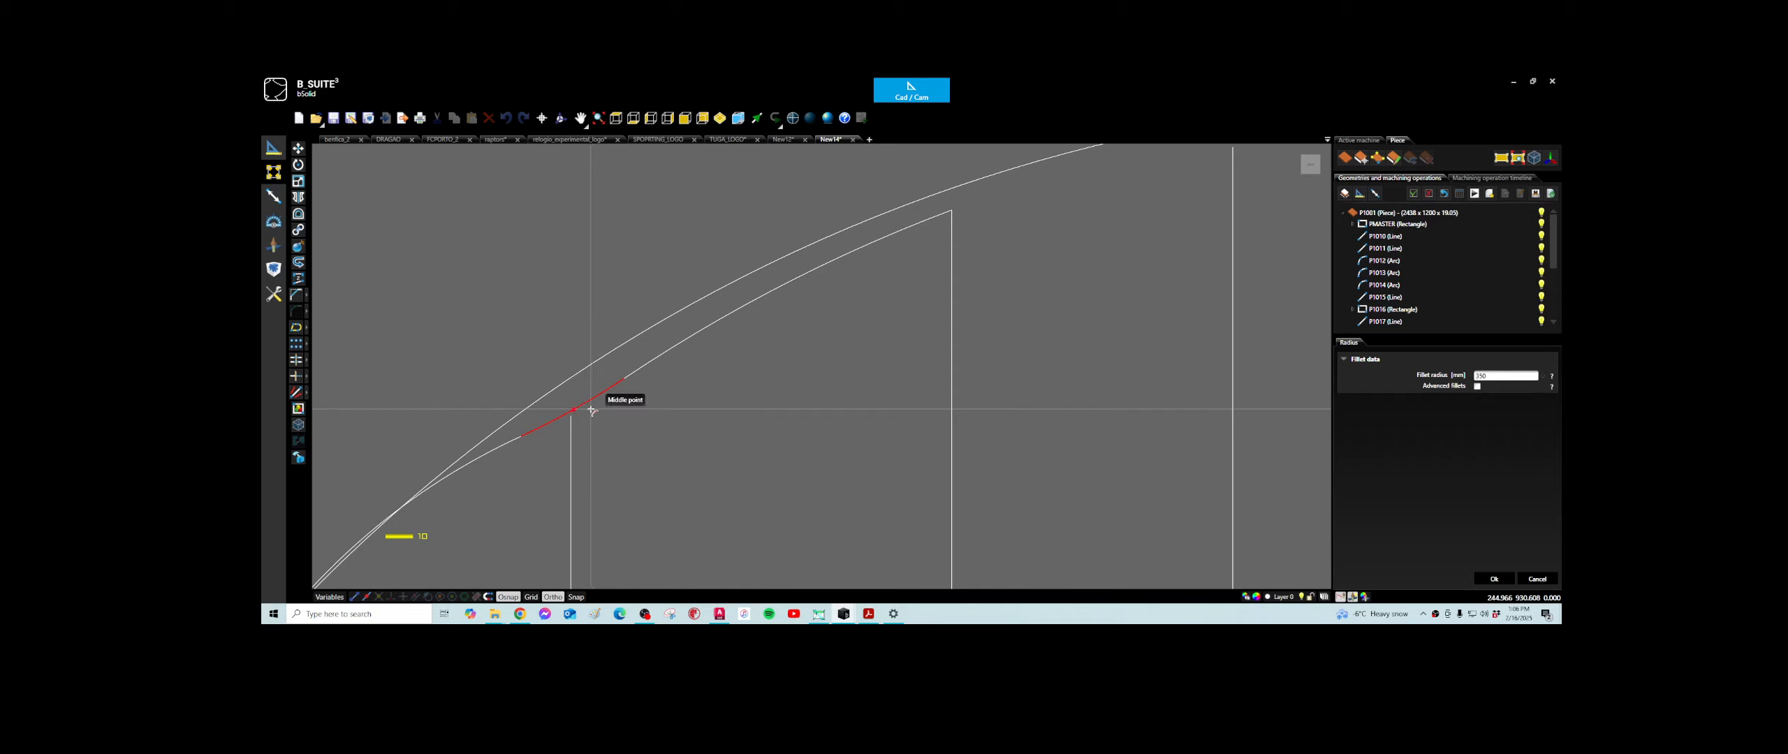
- Lengthen the first vertical line upward to about 159 mm so that it crosses the large arc
scroll(594, 409, "down", 3)
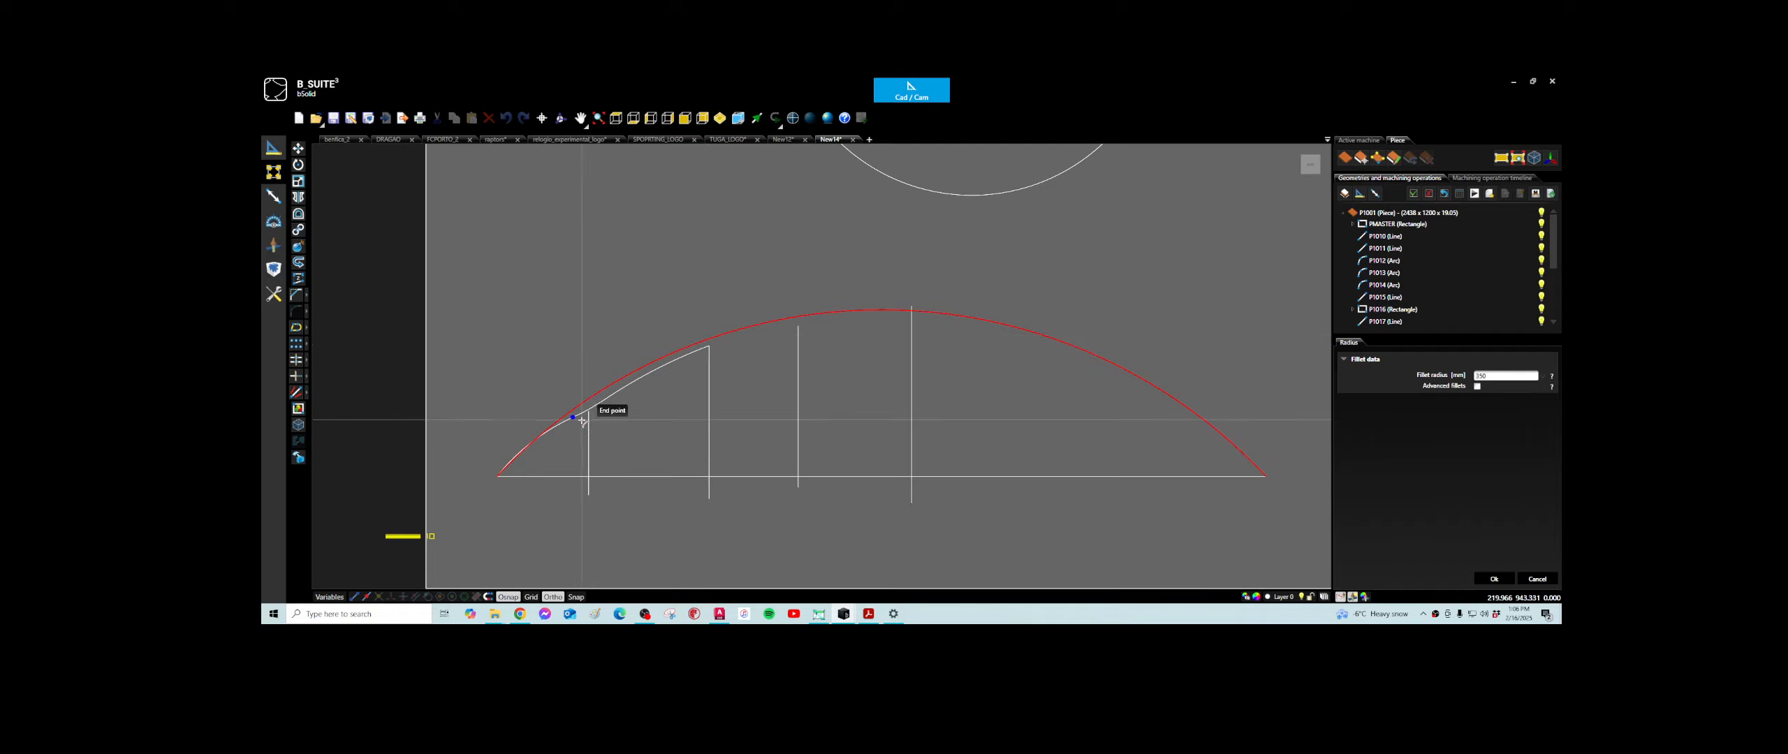
scroll(548, 433, "up", 3)
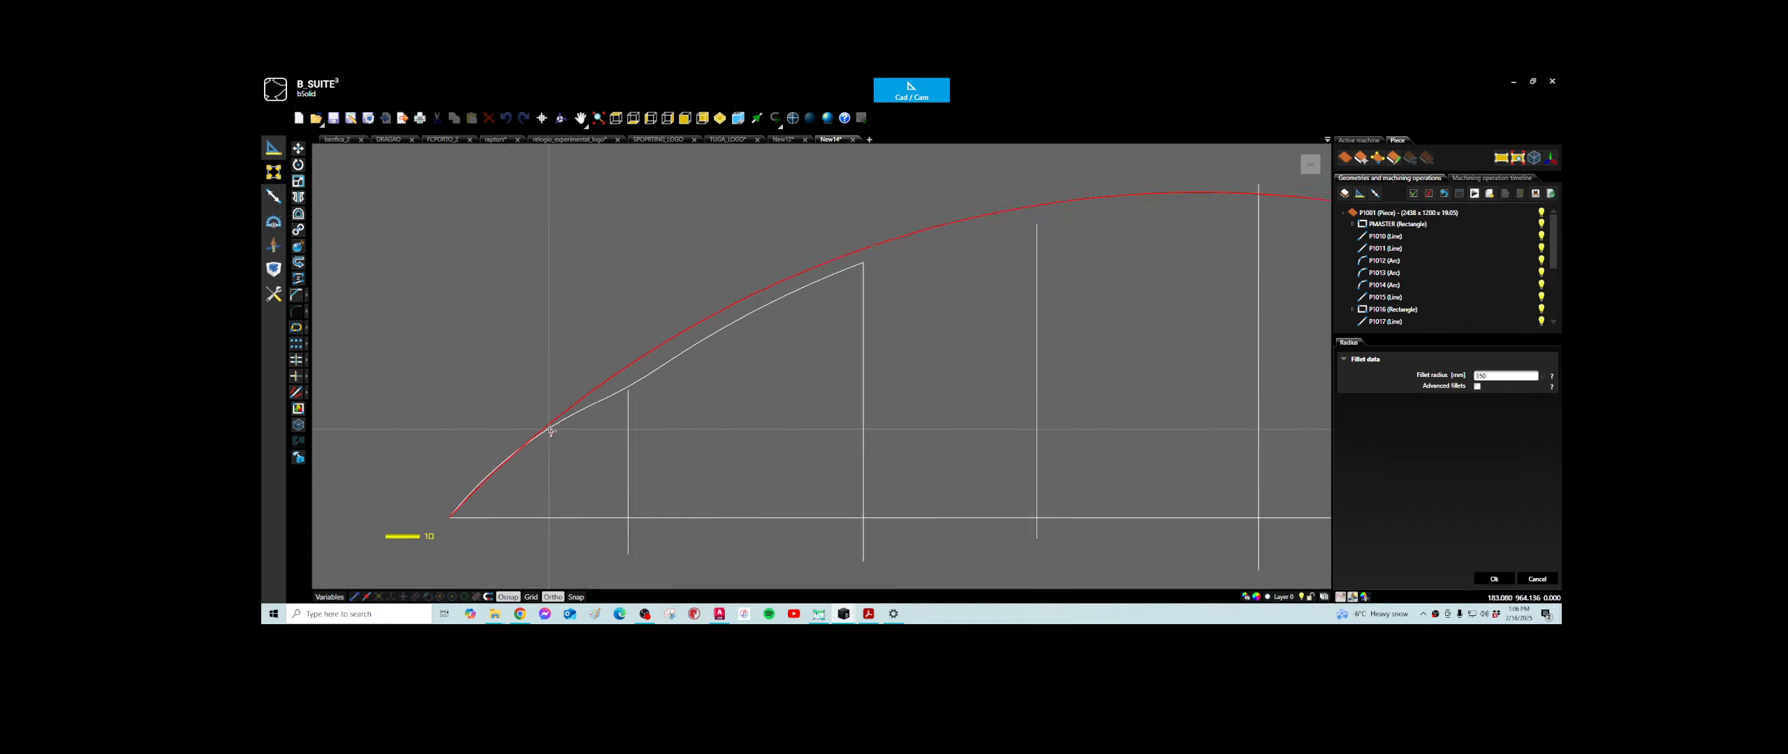
left_click(647, 400)
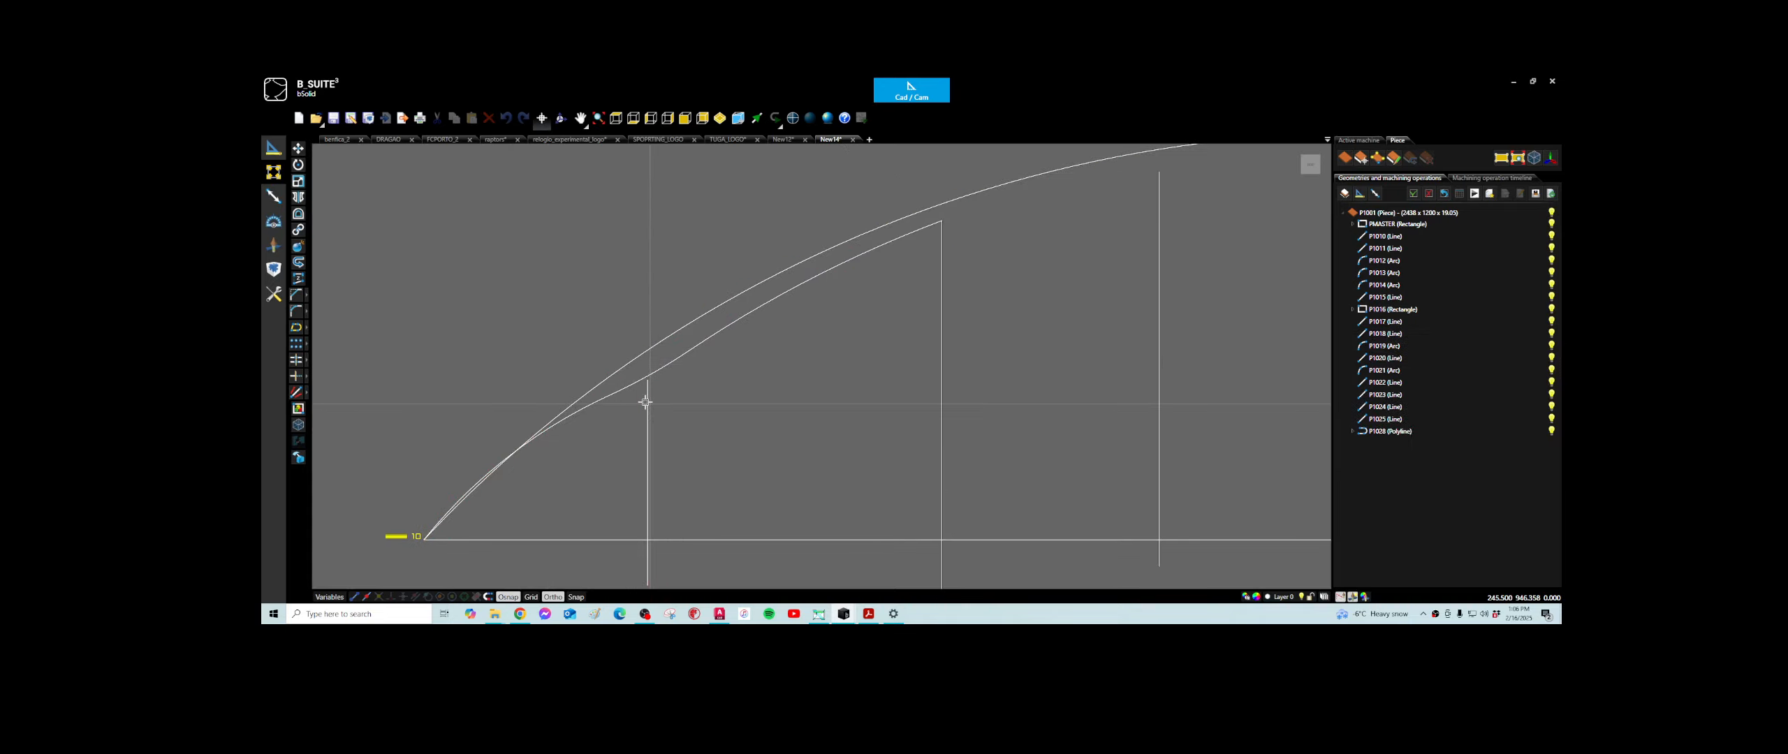
left_click(647, 399)
double_click(647, 398)
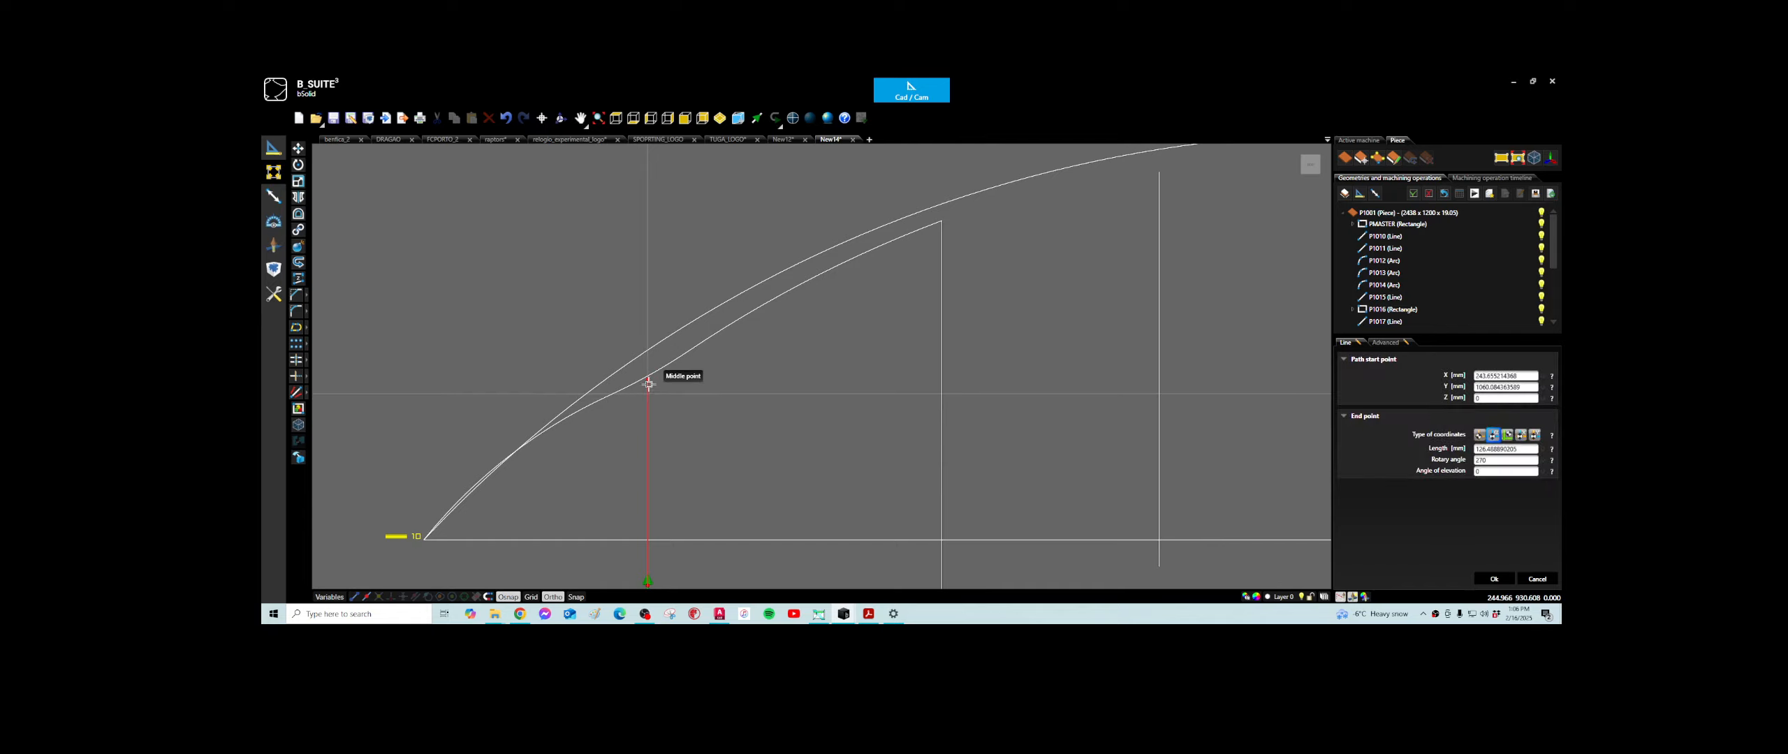
left_click_drag(648, 379, 648, 326)
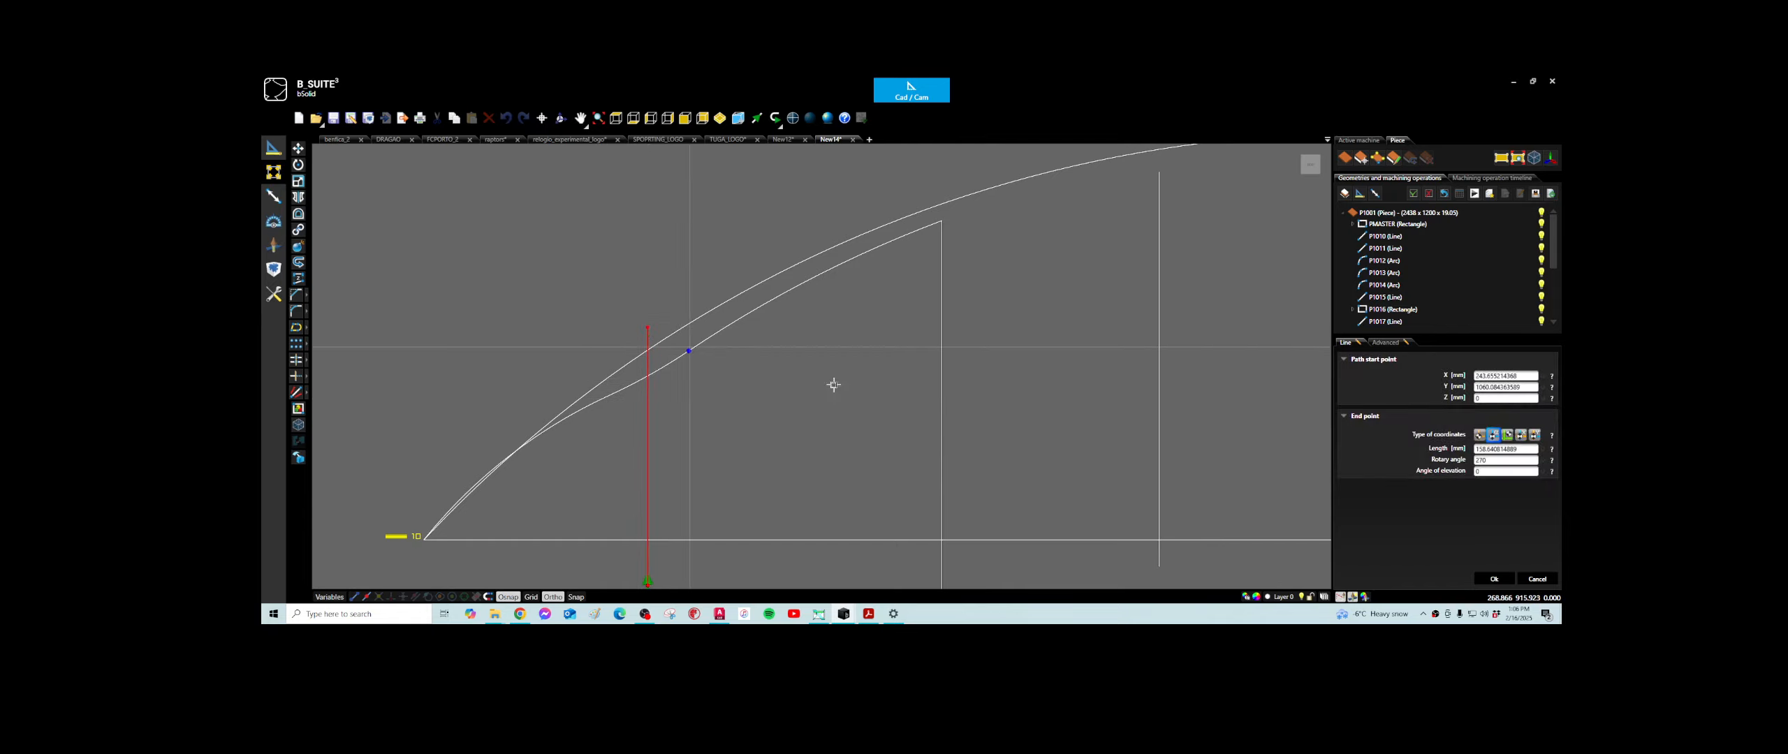
left_click(1494, 579)
- Cut off the part of the first vertical line that projects above the large arc
left_click(663, 337)
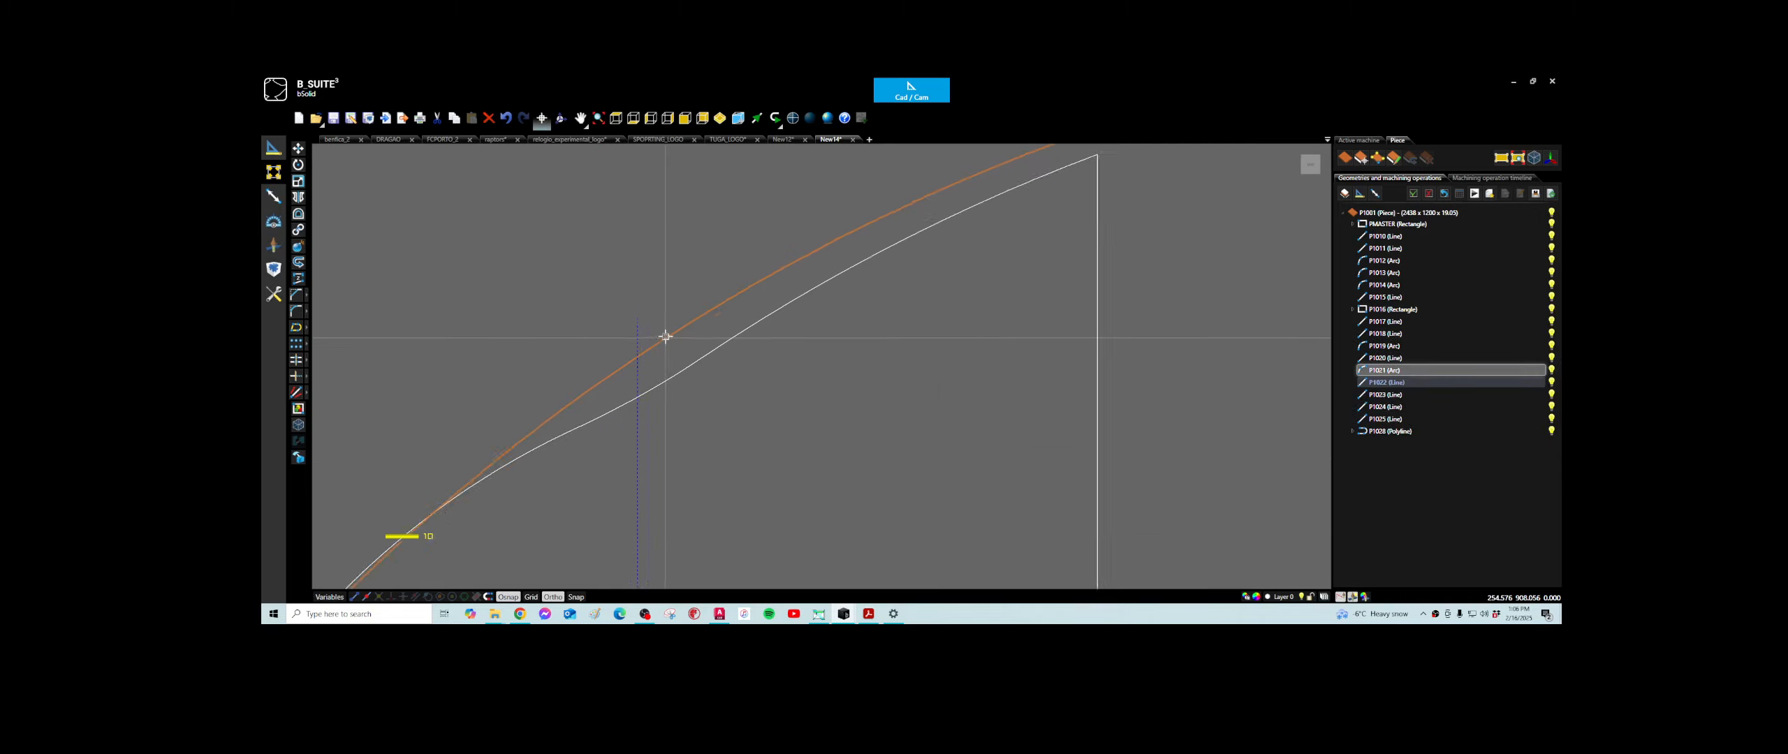
scroll(630, 355, "up", 3)
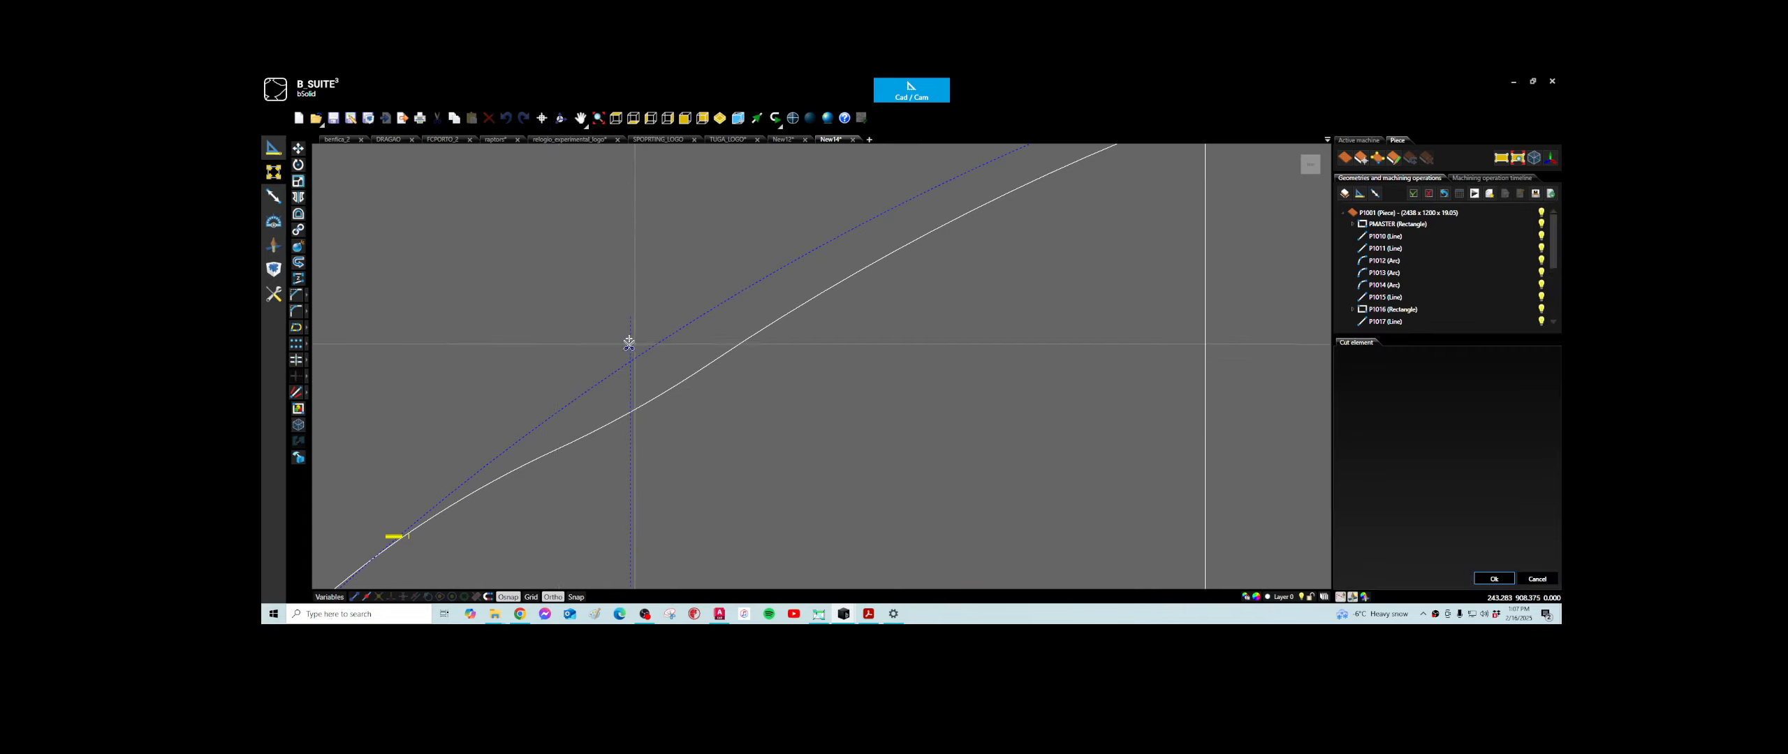
left_click(628, 343)
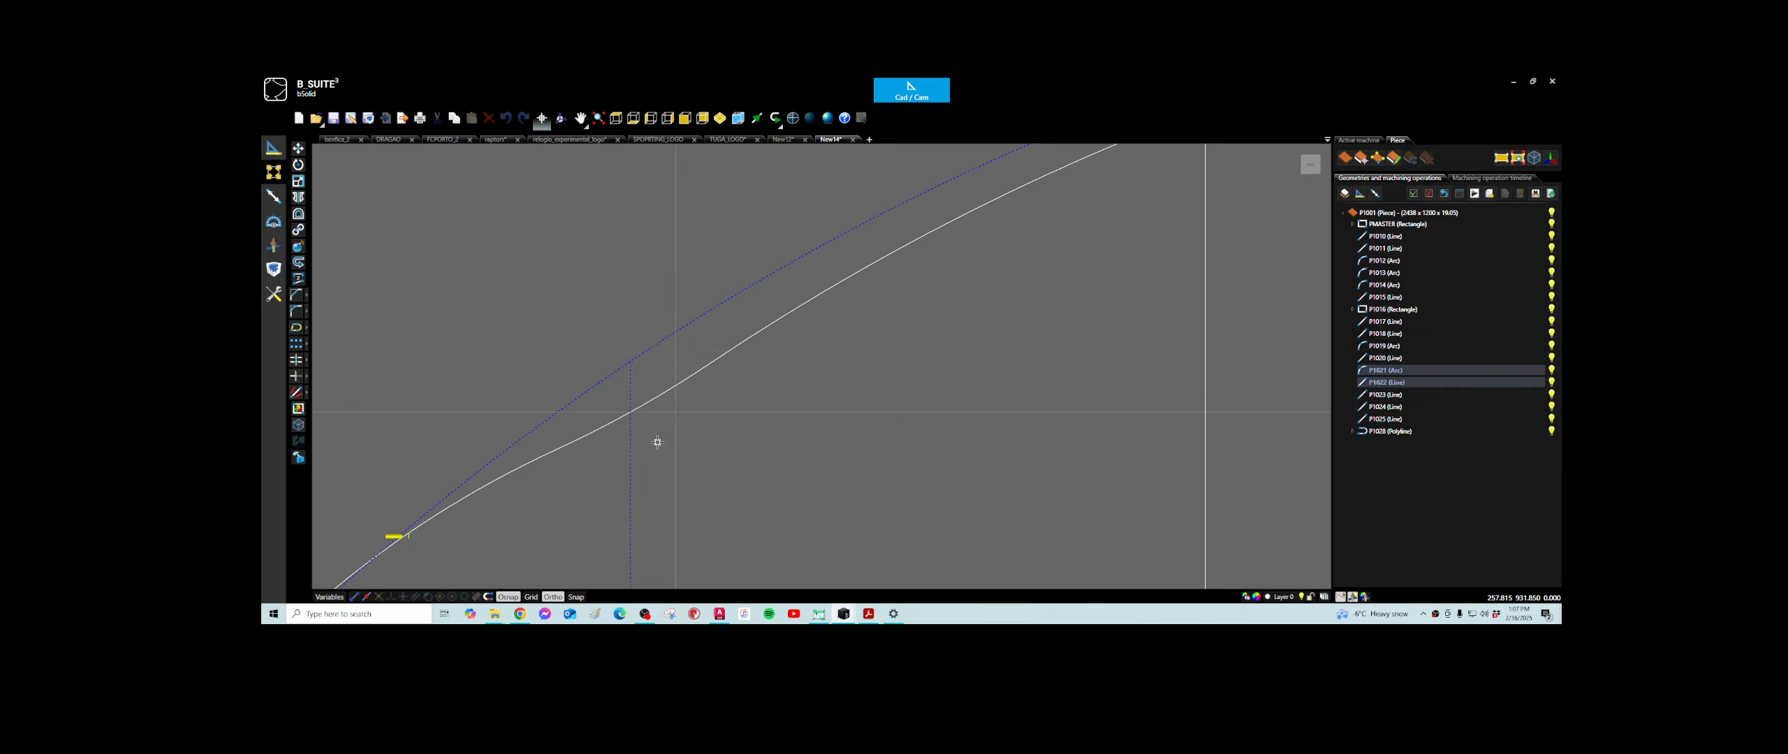
- Edit the filleted polyline and move its point beside the first vertical line up to where that line meets the large arc
scroll(657, 442, "down", 5)
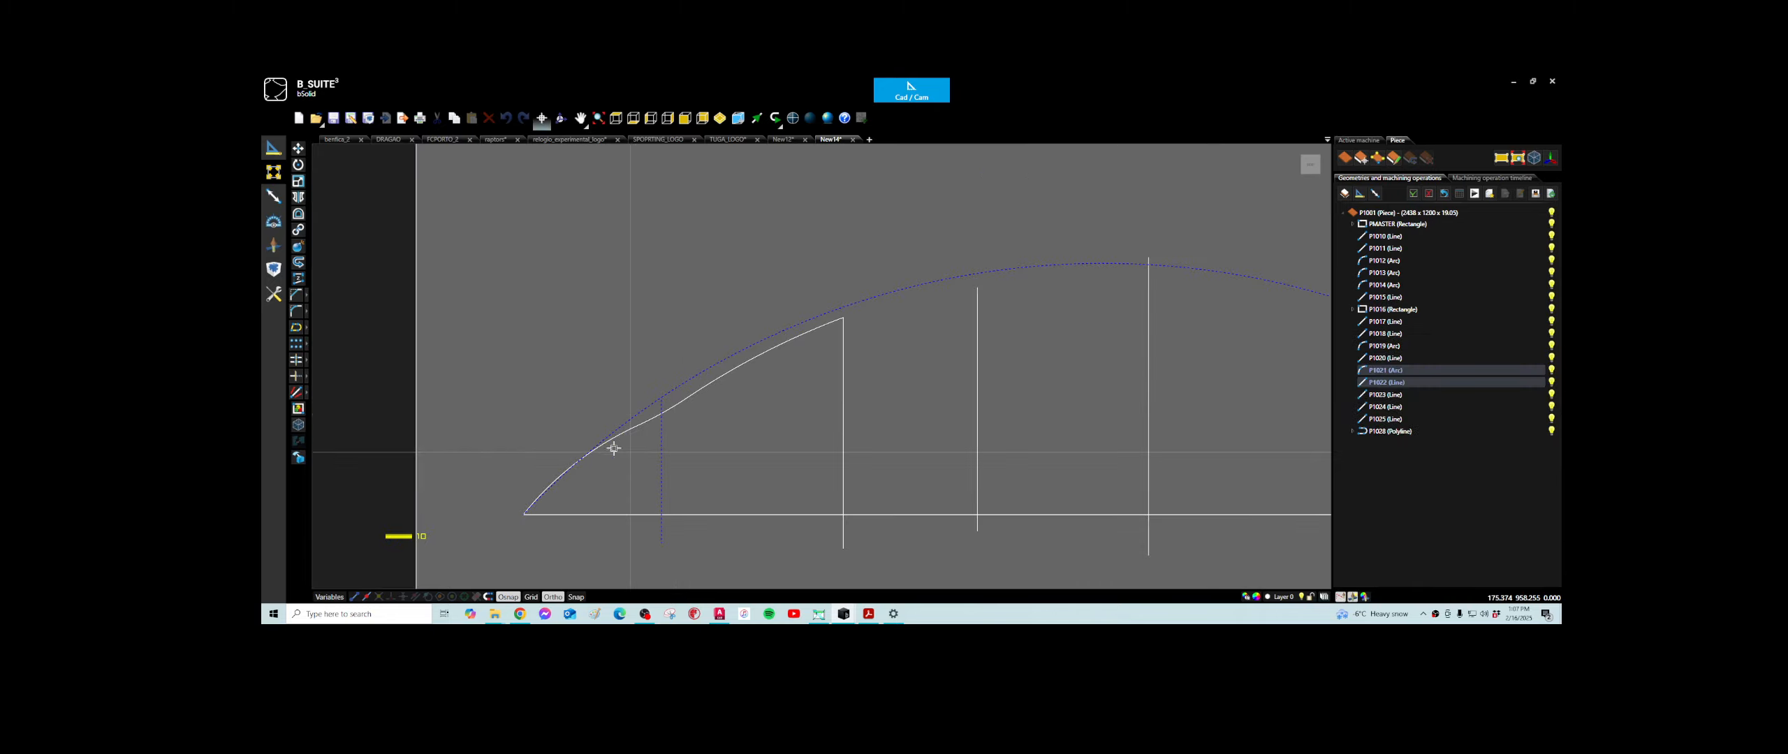
left_click(645, 422)
scroll(648, 422, "up", 5)
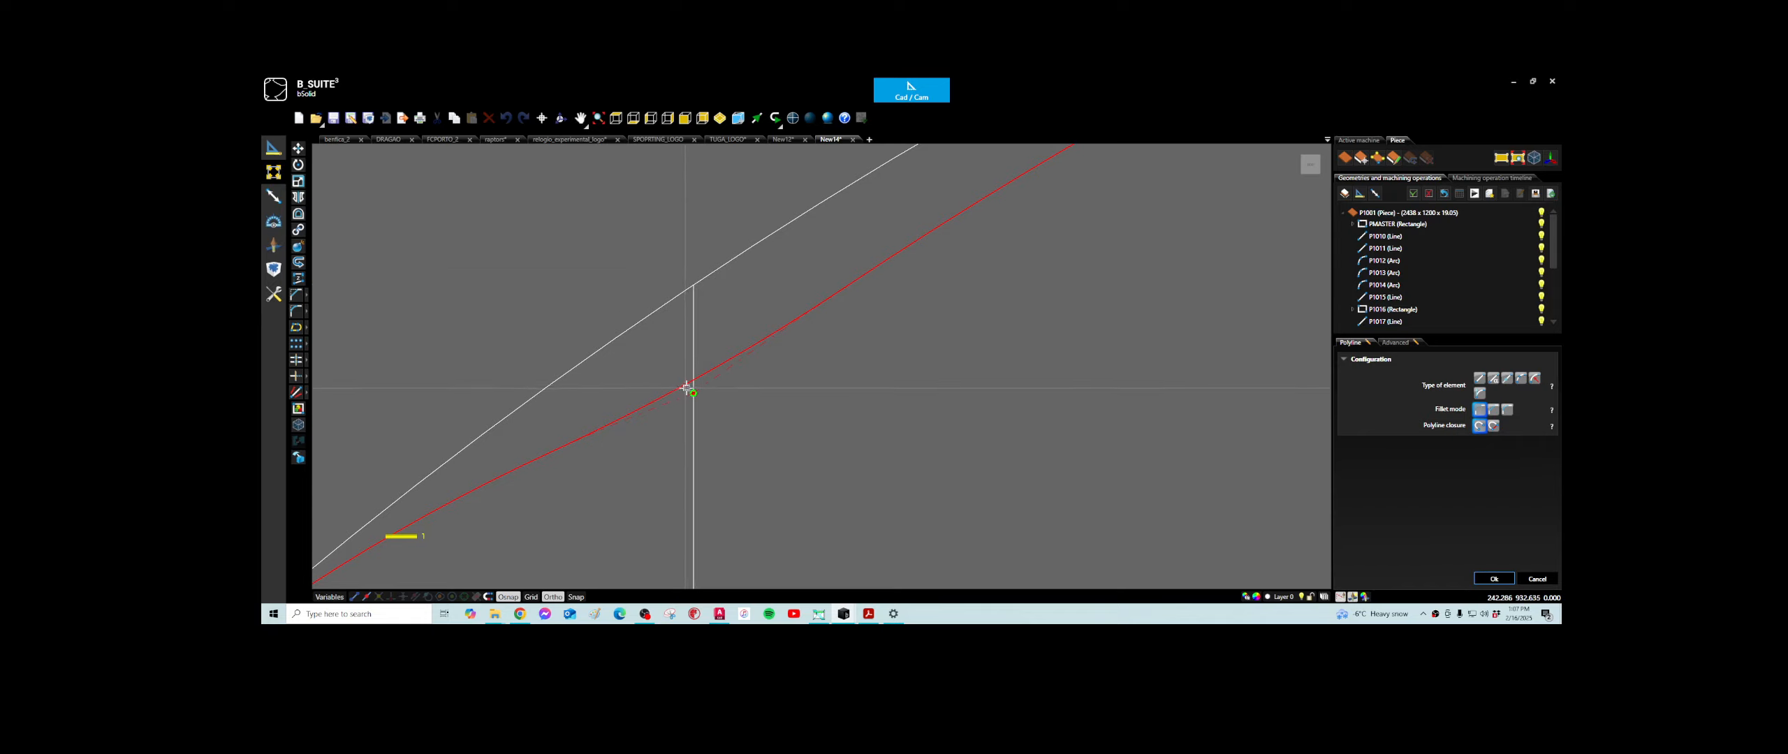
left_click_drag(686, 388, 693, 284)
left_click(1494, 579)
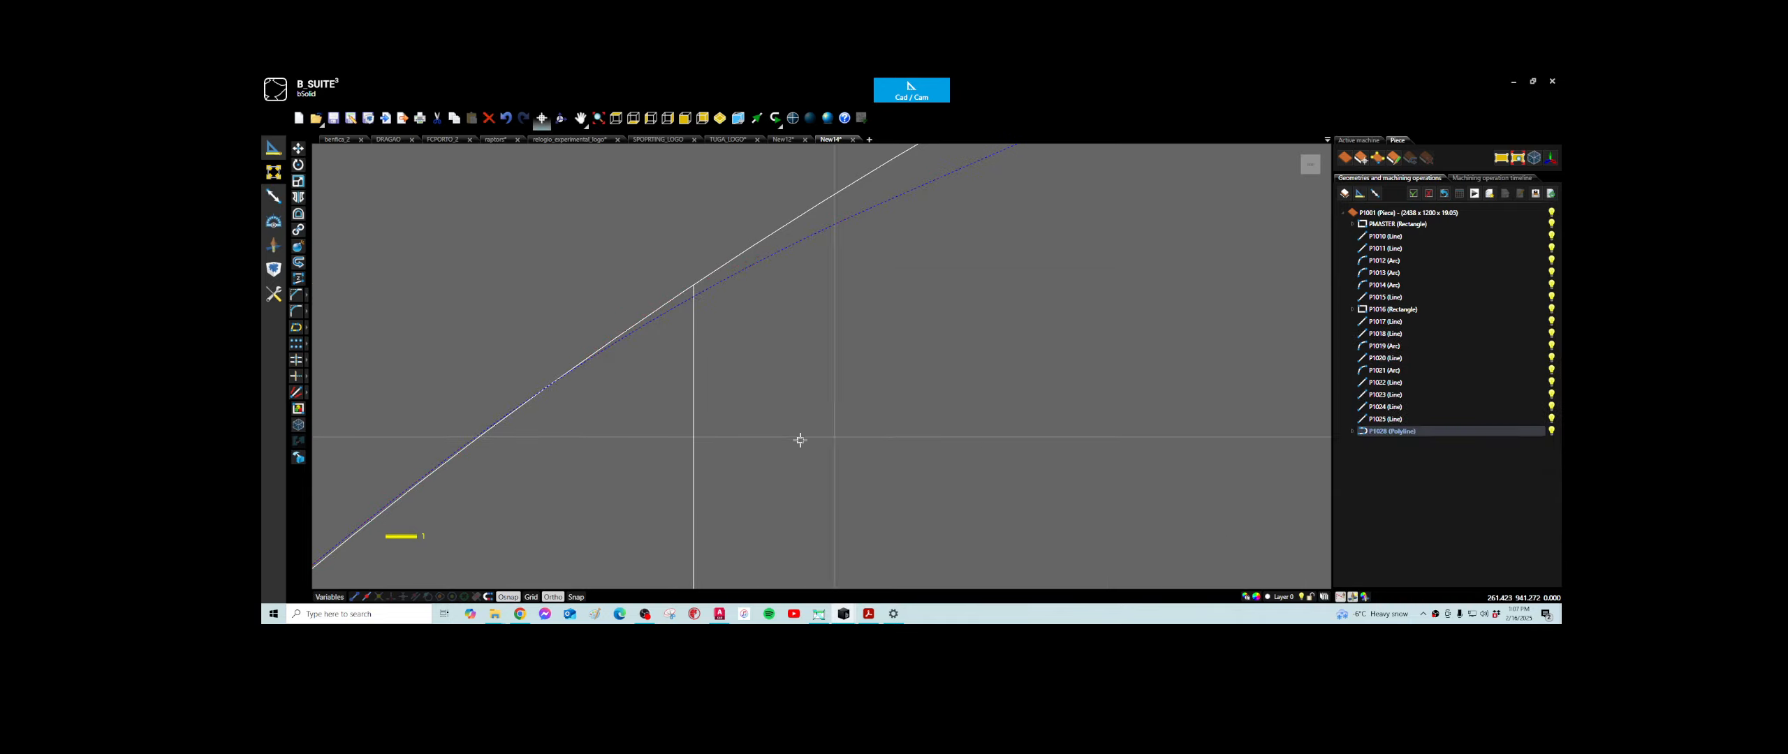
scroll(704, 432, "down", 5)
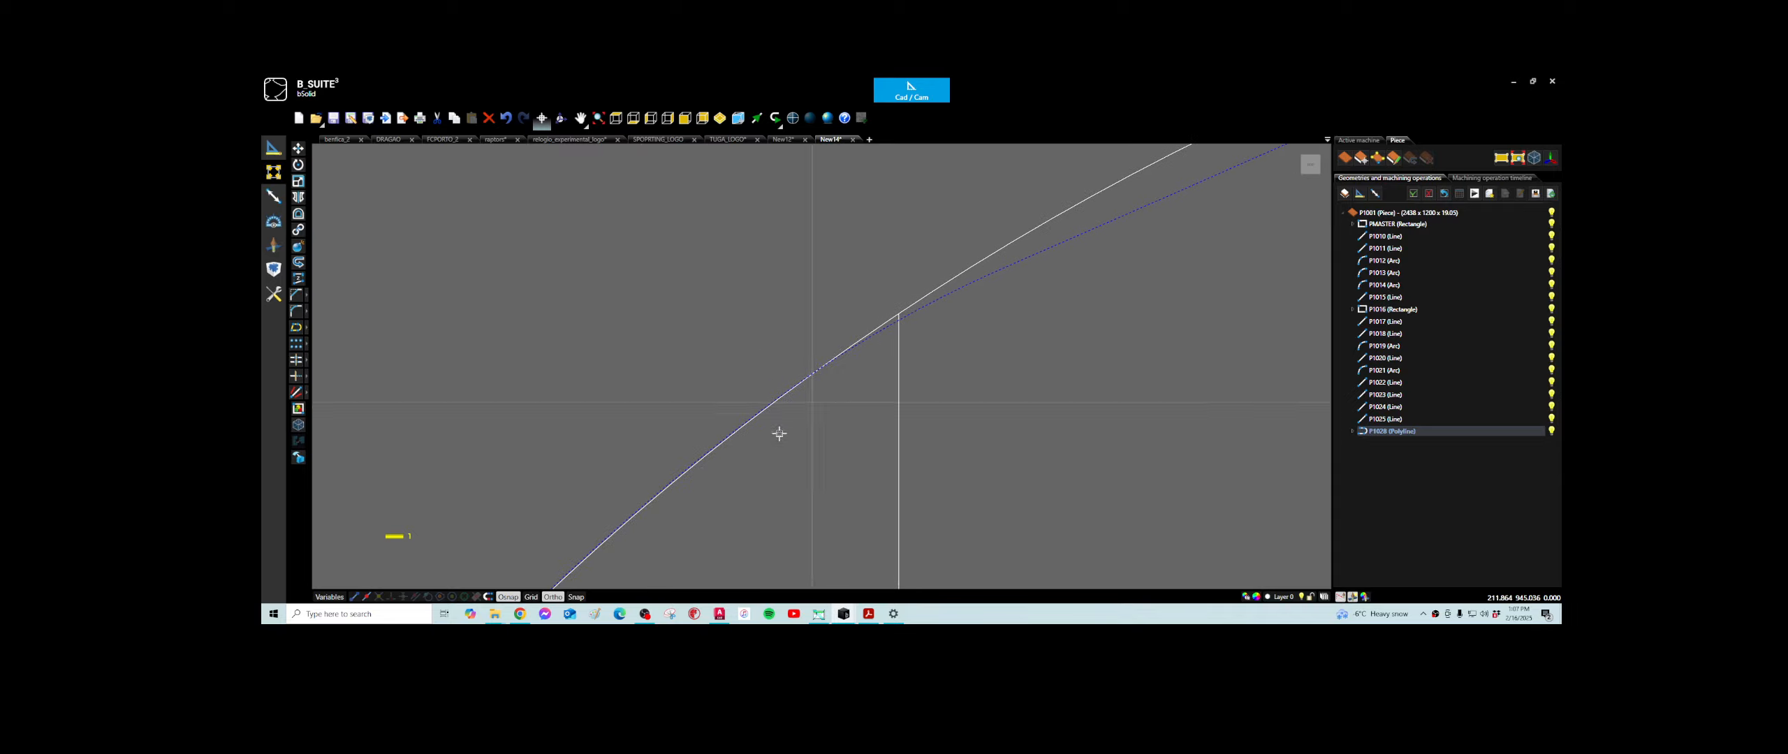
scroll(767, 442, "down", 1)
scroll(809, 433, "up", 5)
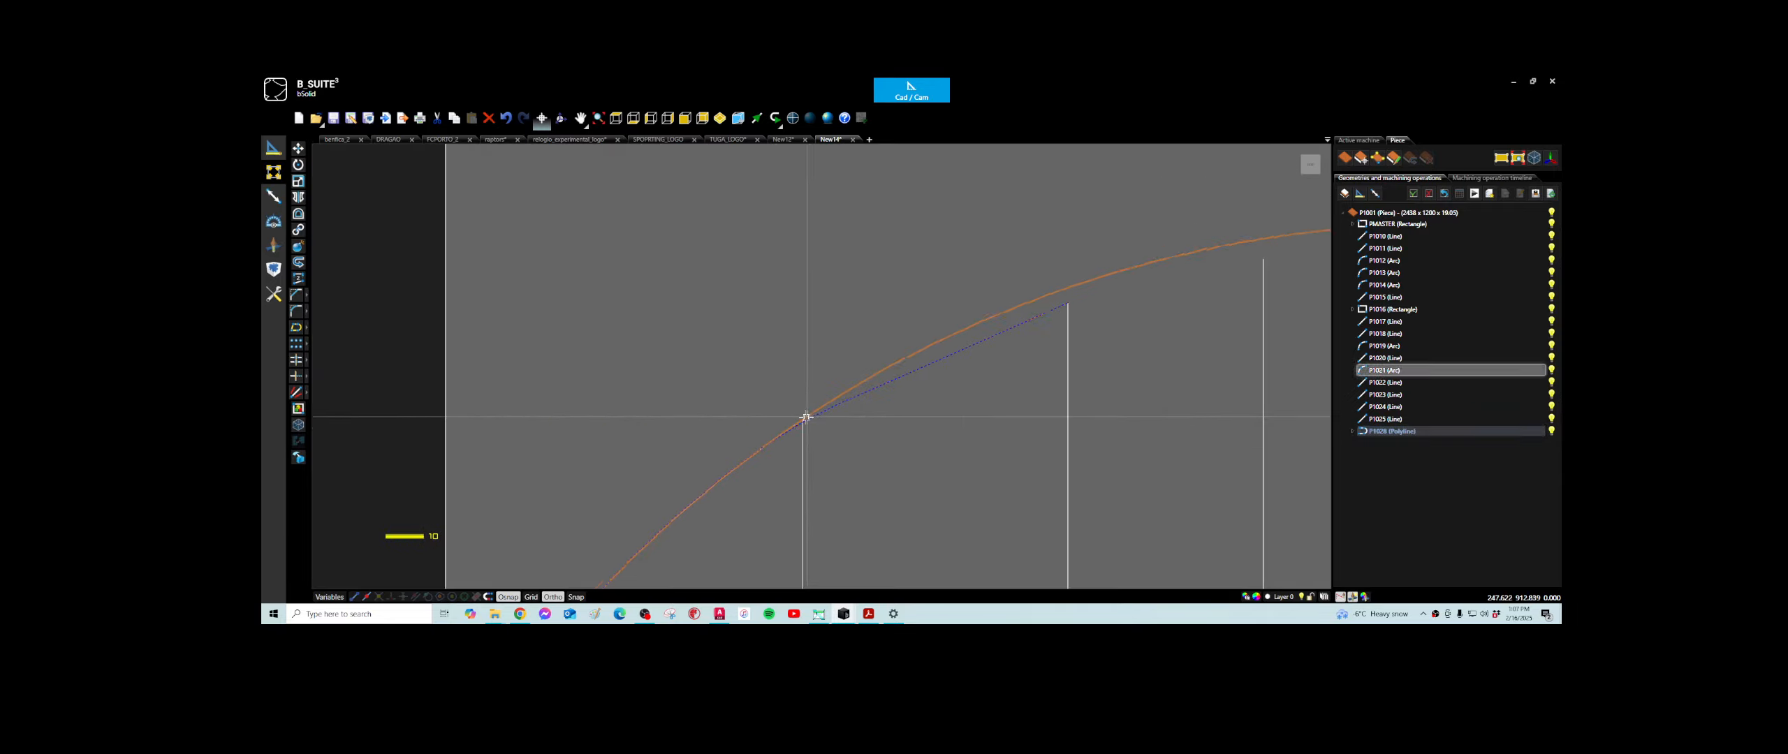
- Leave the polyline edit and delete the whole arched window shape, including its rectangle, top arc and inner lines
scroll(882, 447, "down", 5)
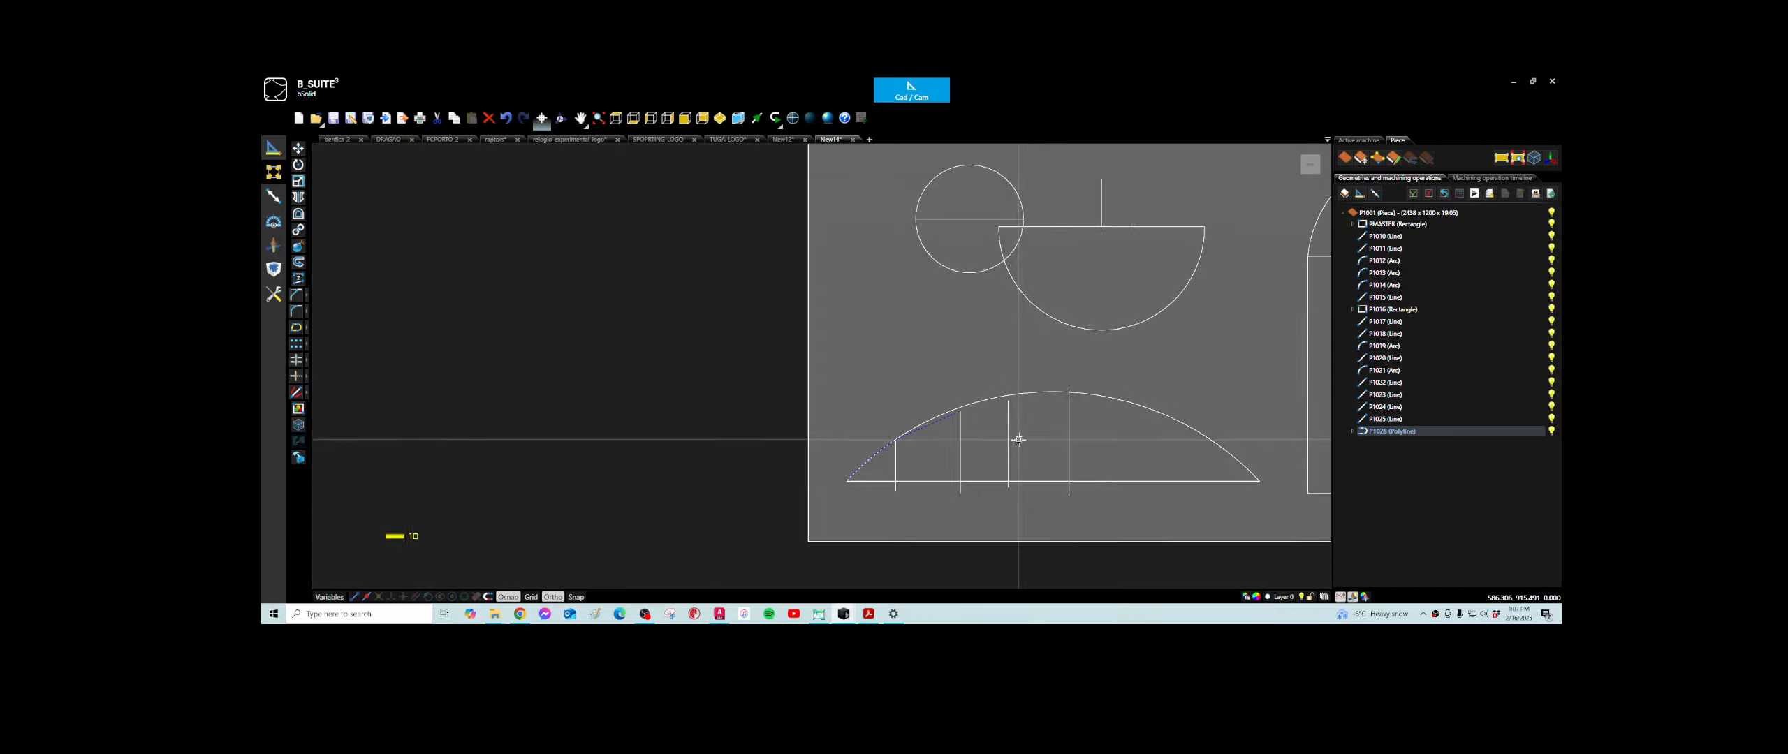
scroll(834, 419, "up", 2)
scroll(691, 487, "down", 1)
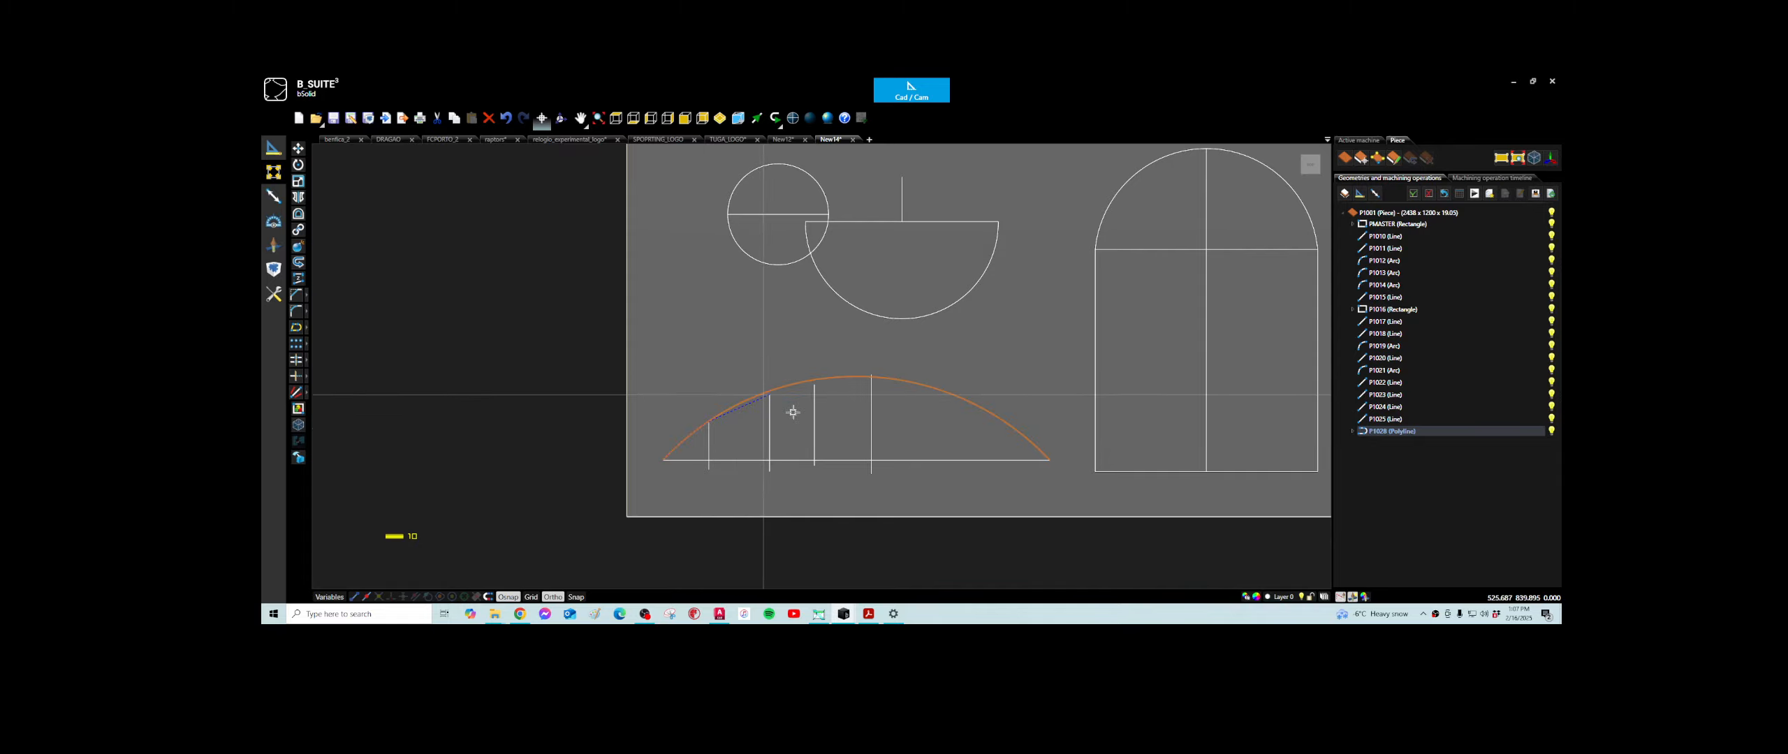
scroll(866, 426, "down", 3)
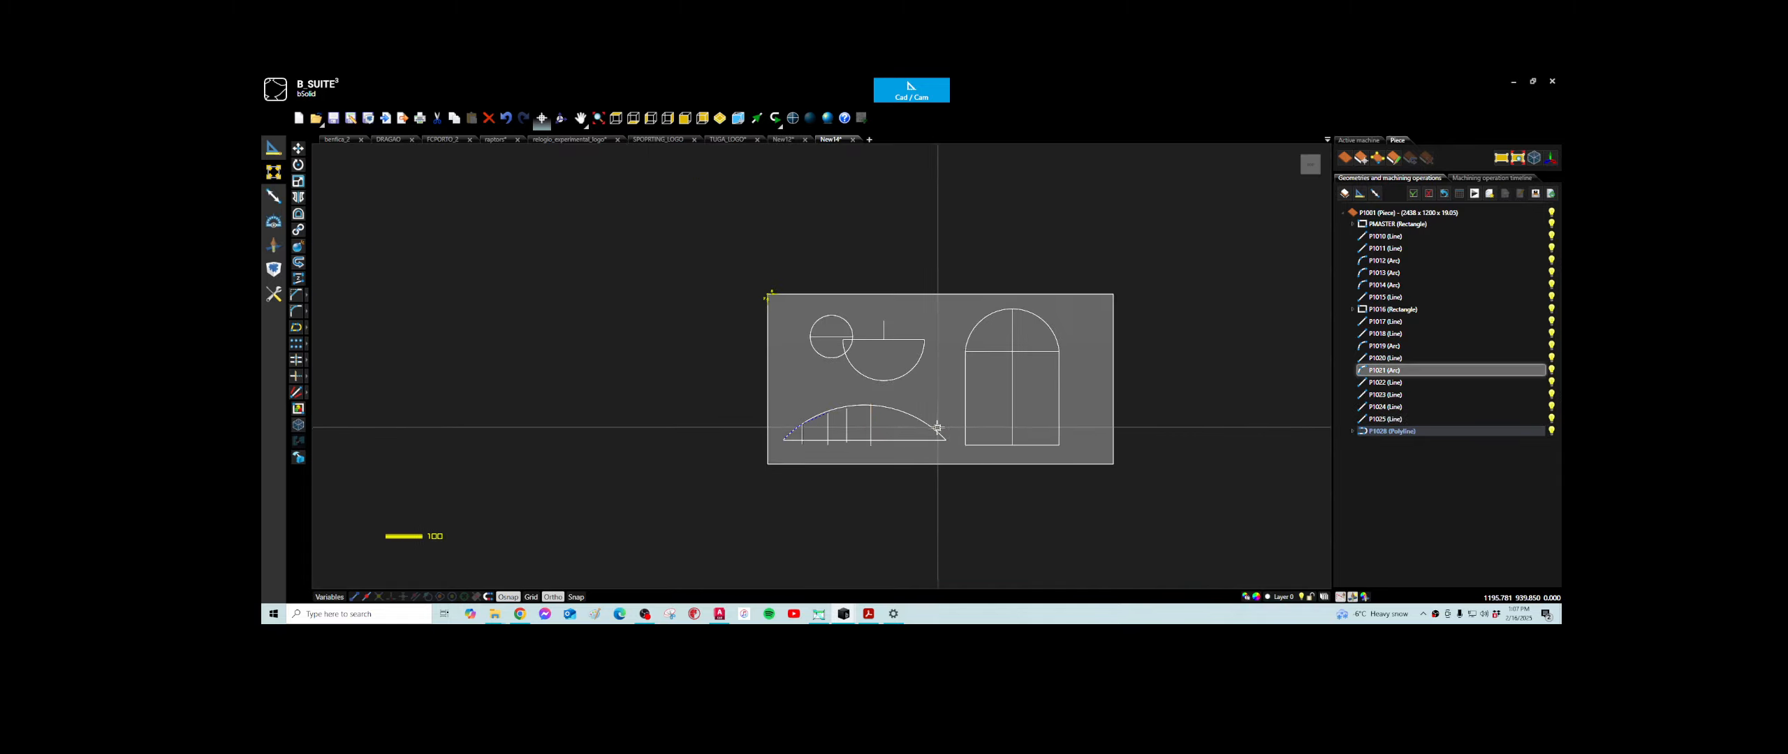
key("Escape")
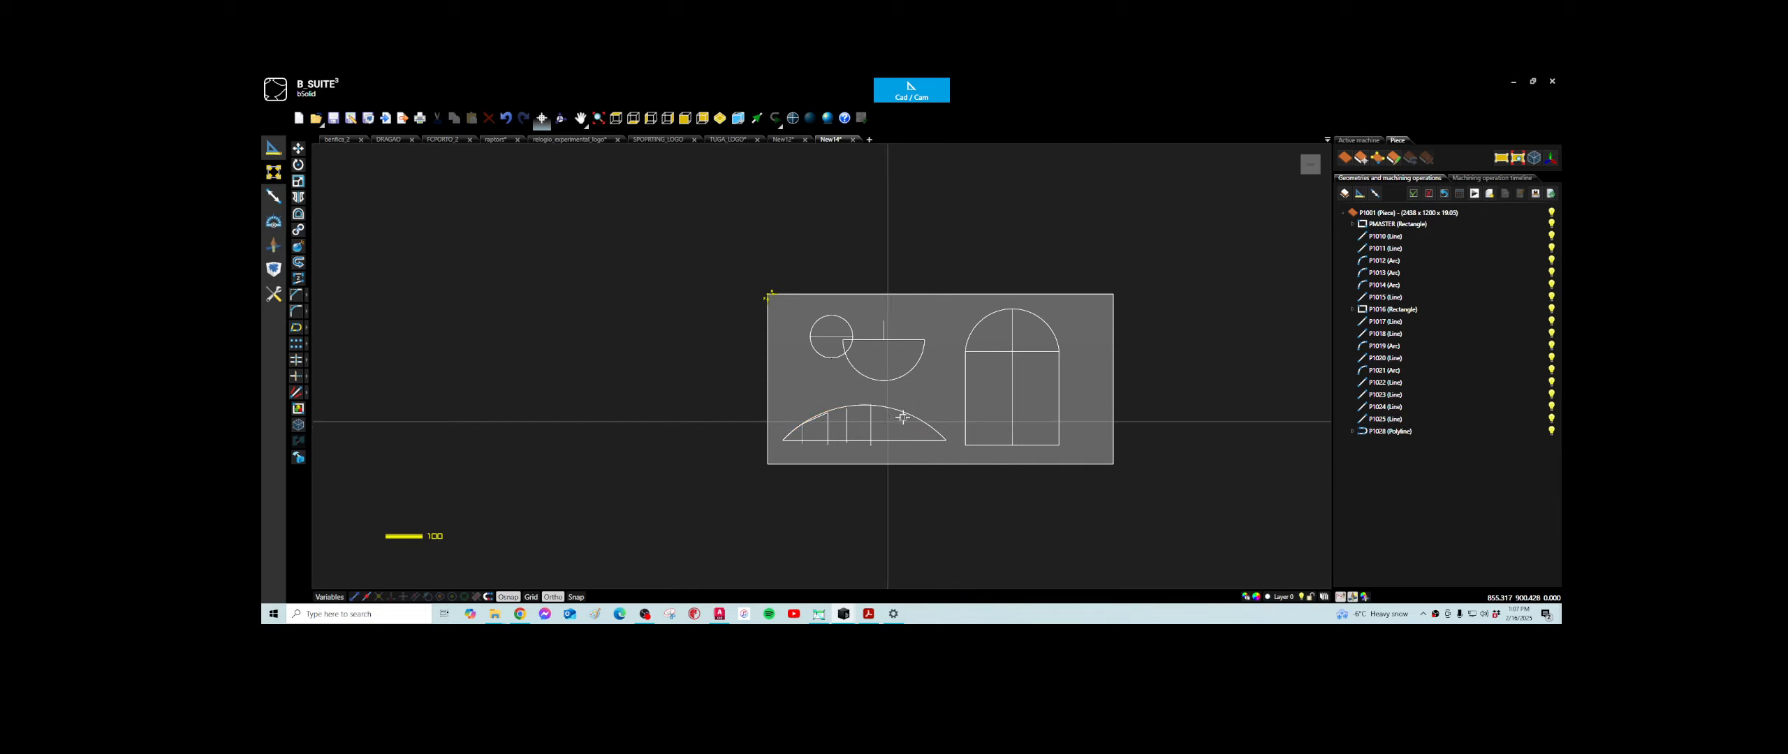
left_click(1062, 351)
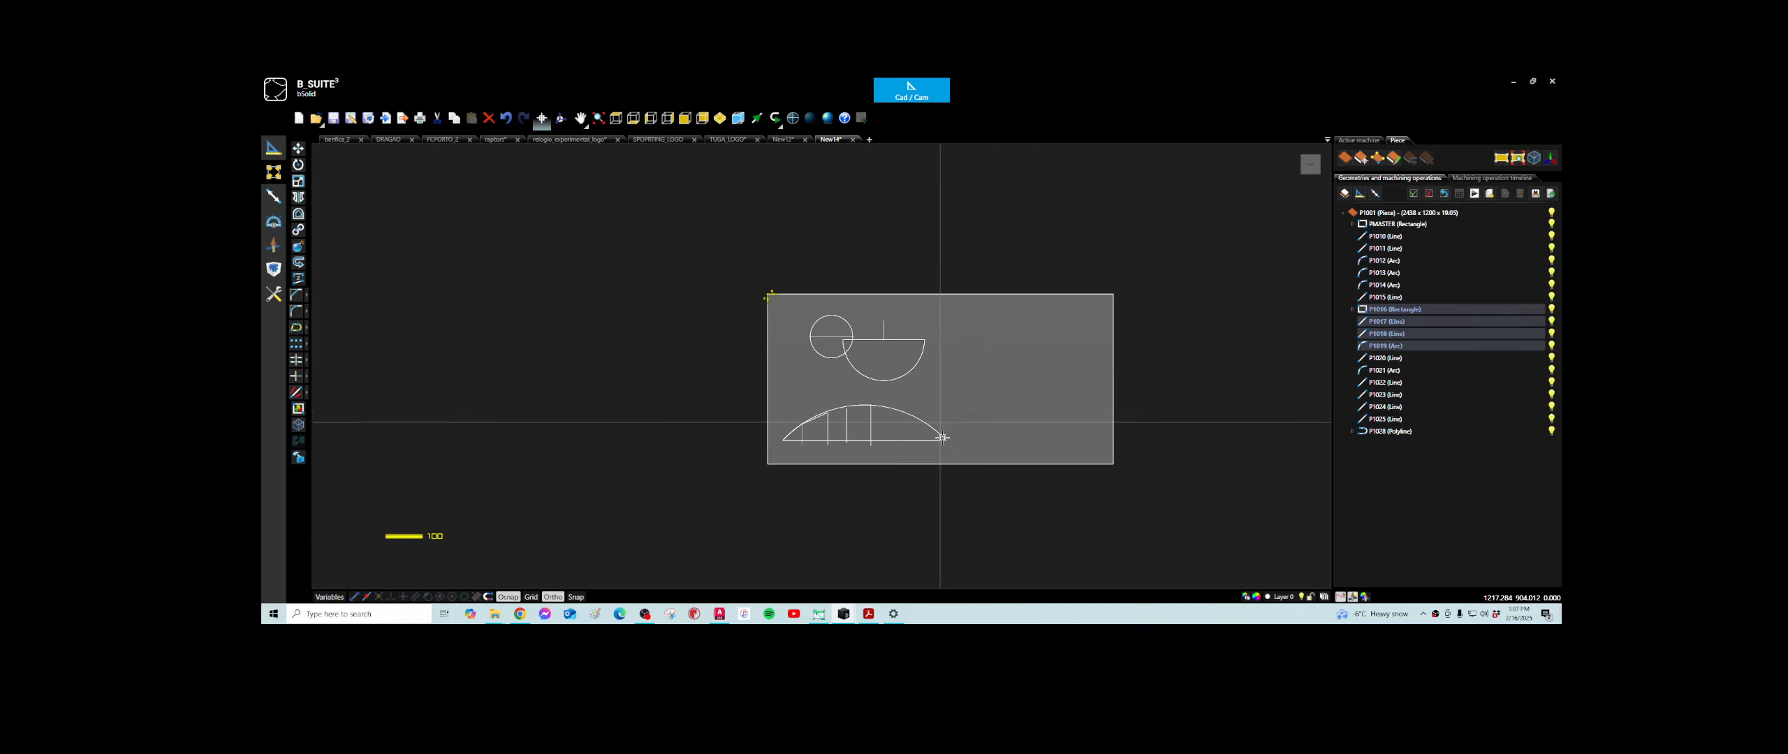
key("Delete")
- Delete the large arc with its baseline, vertical lines and polyline, plus the half circle with its lines, keeping the full circle
left_click_drag(942, 438, 801, 457)
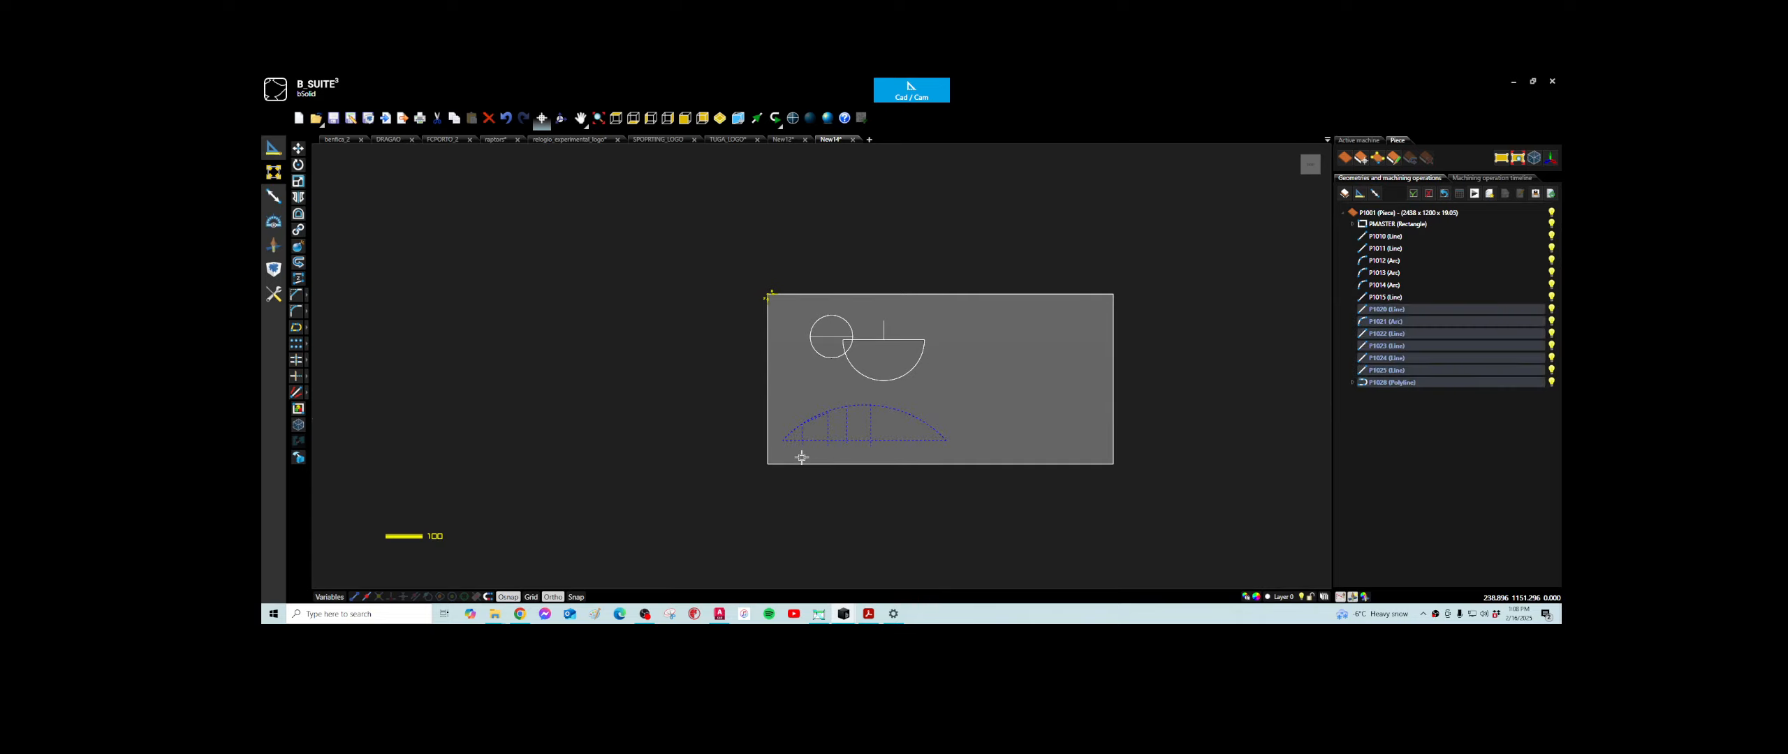
key("Delete")
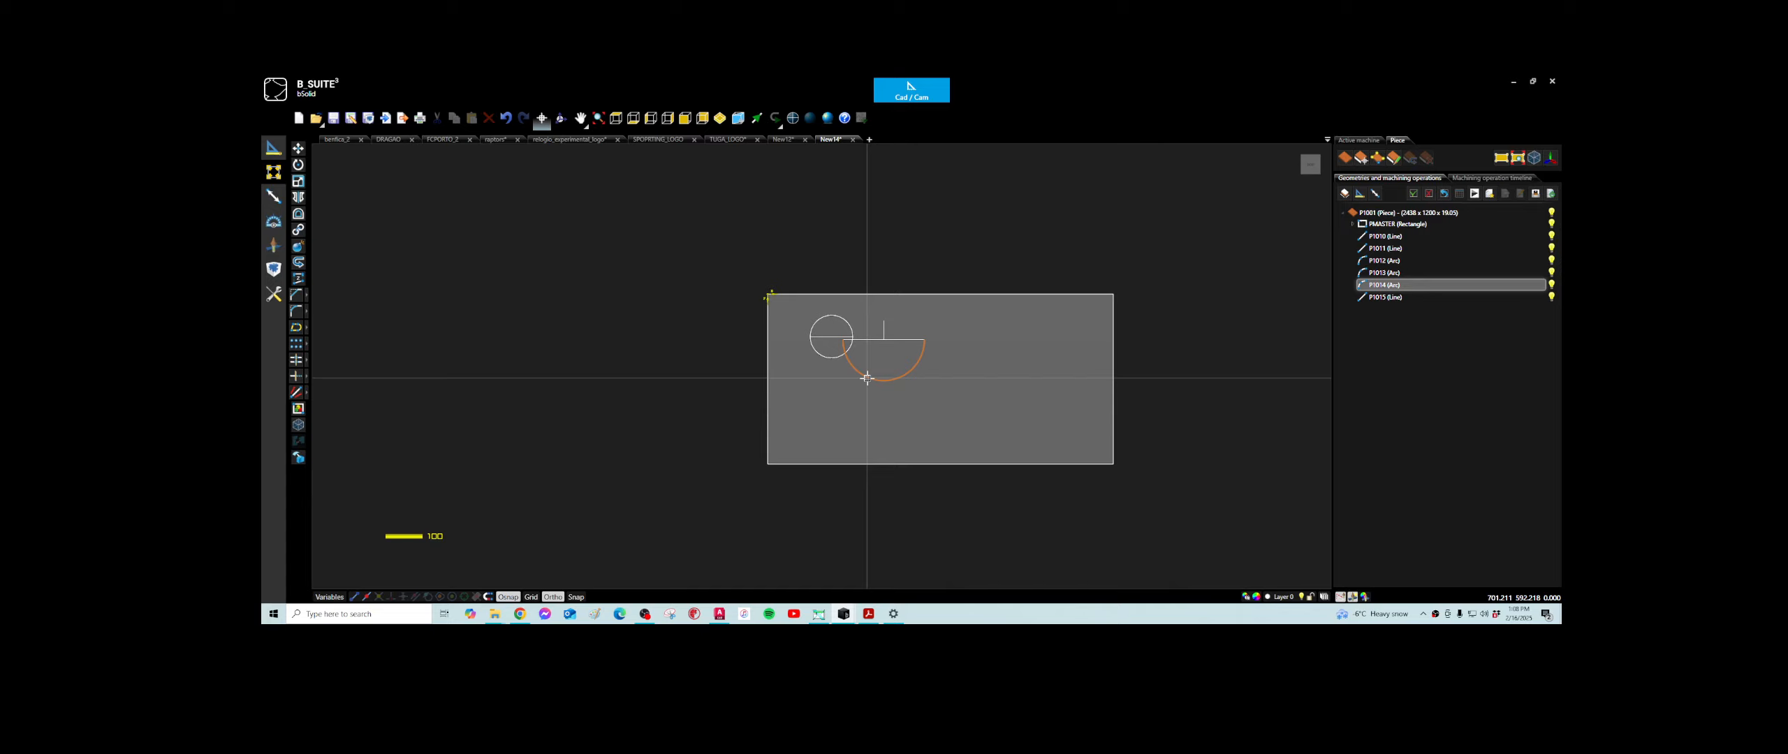
left_click_drag(867, 378, 894, 330)
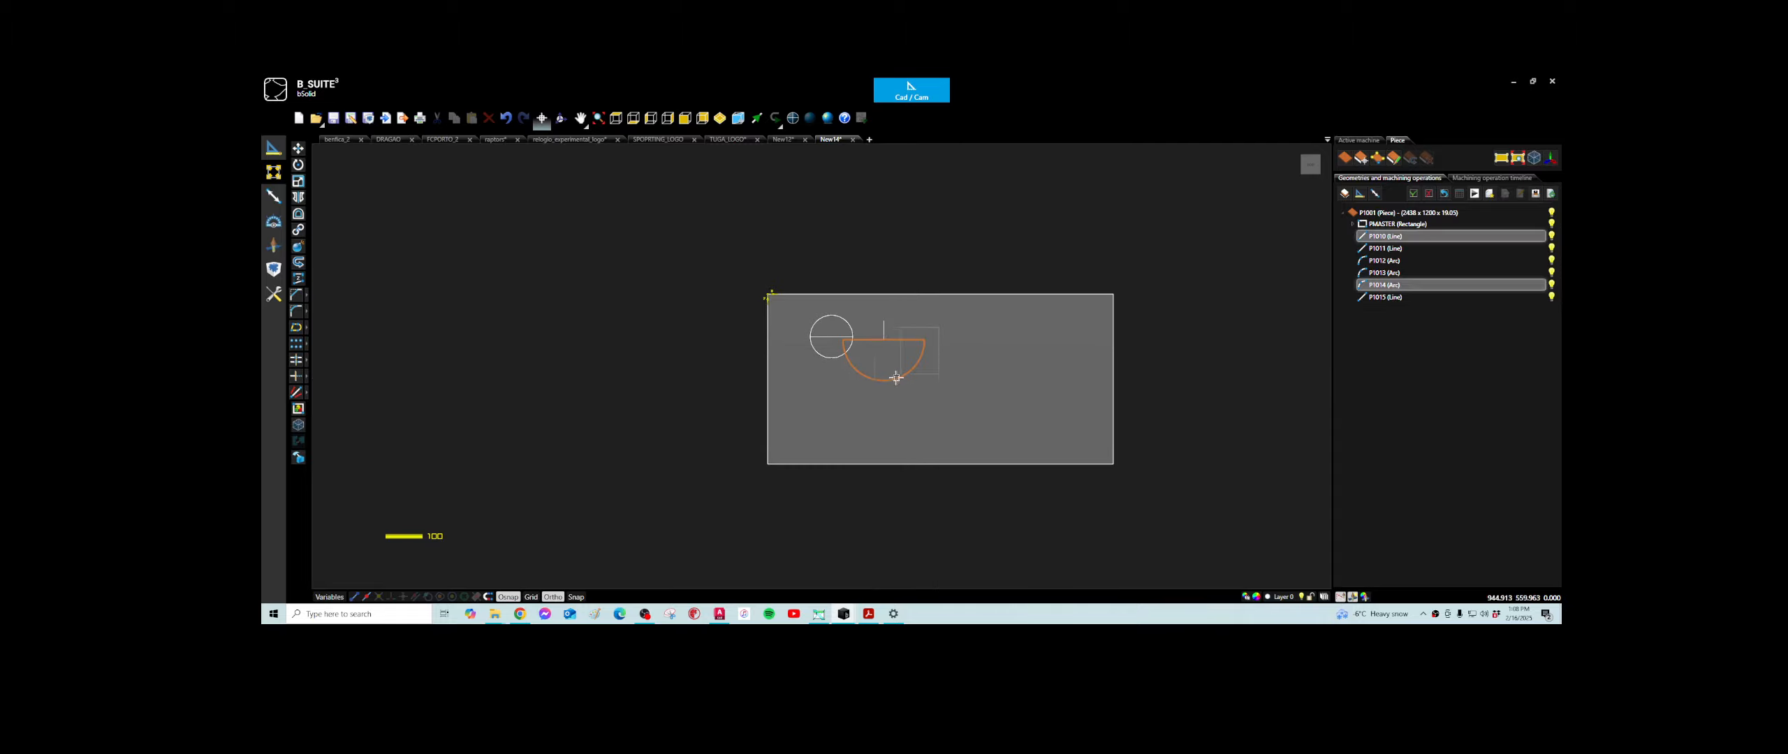
key("Delete")
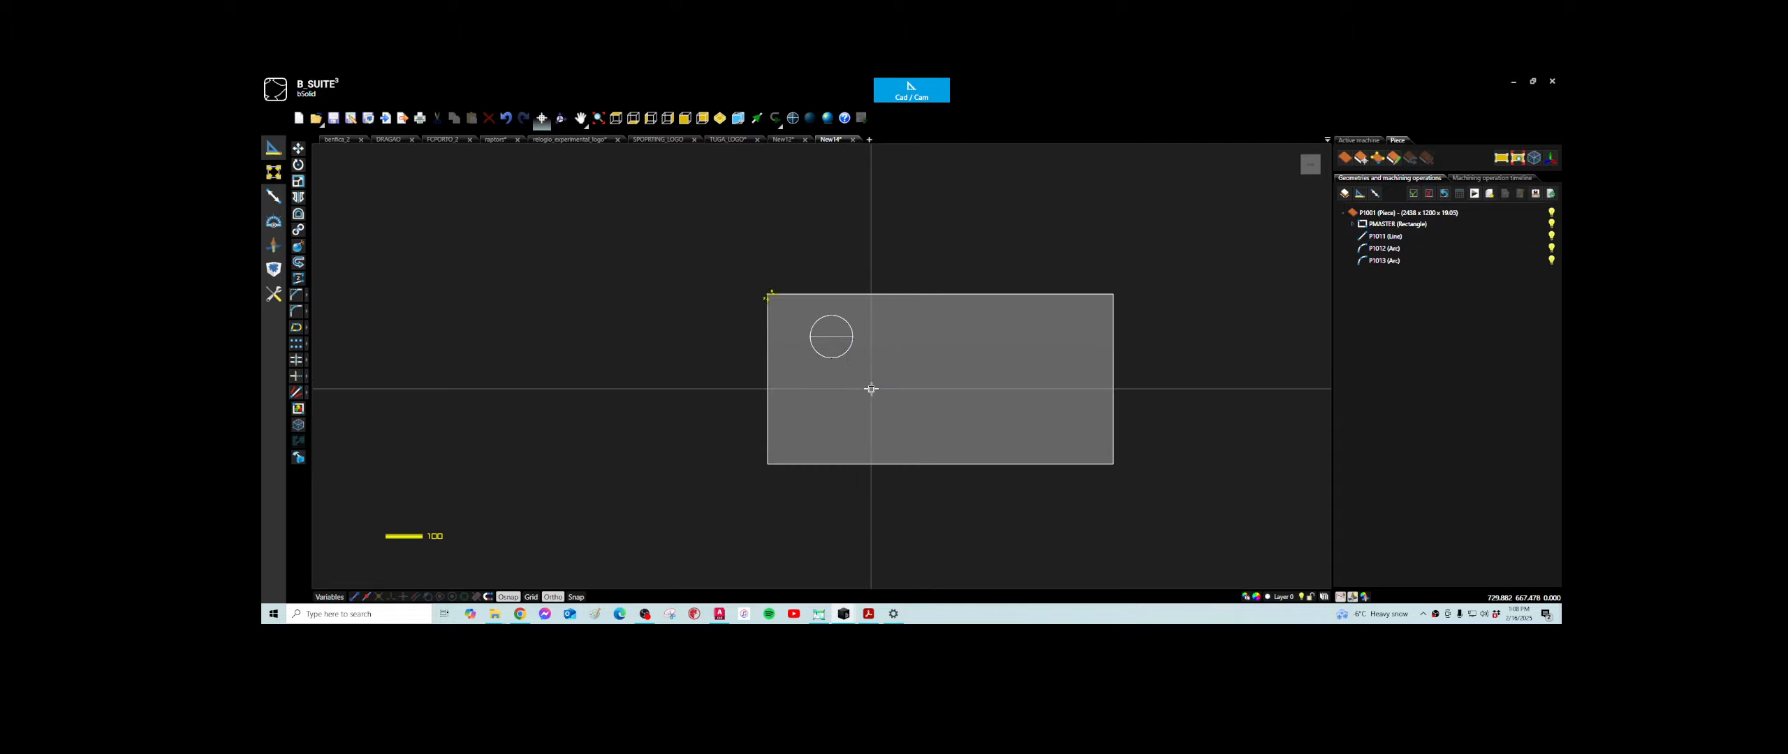
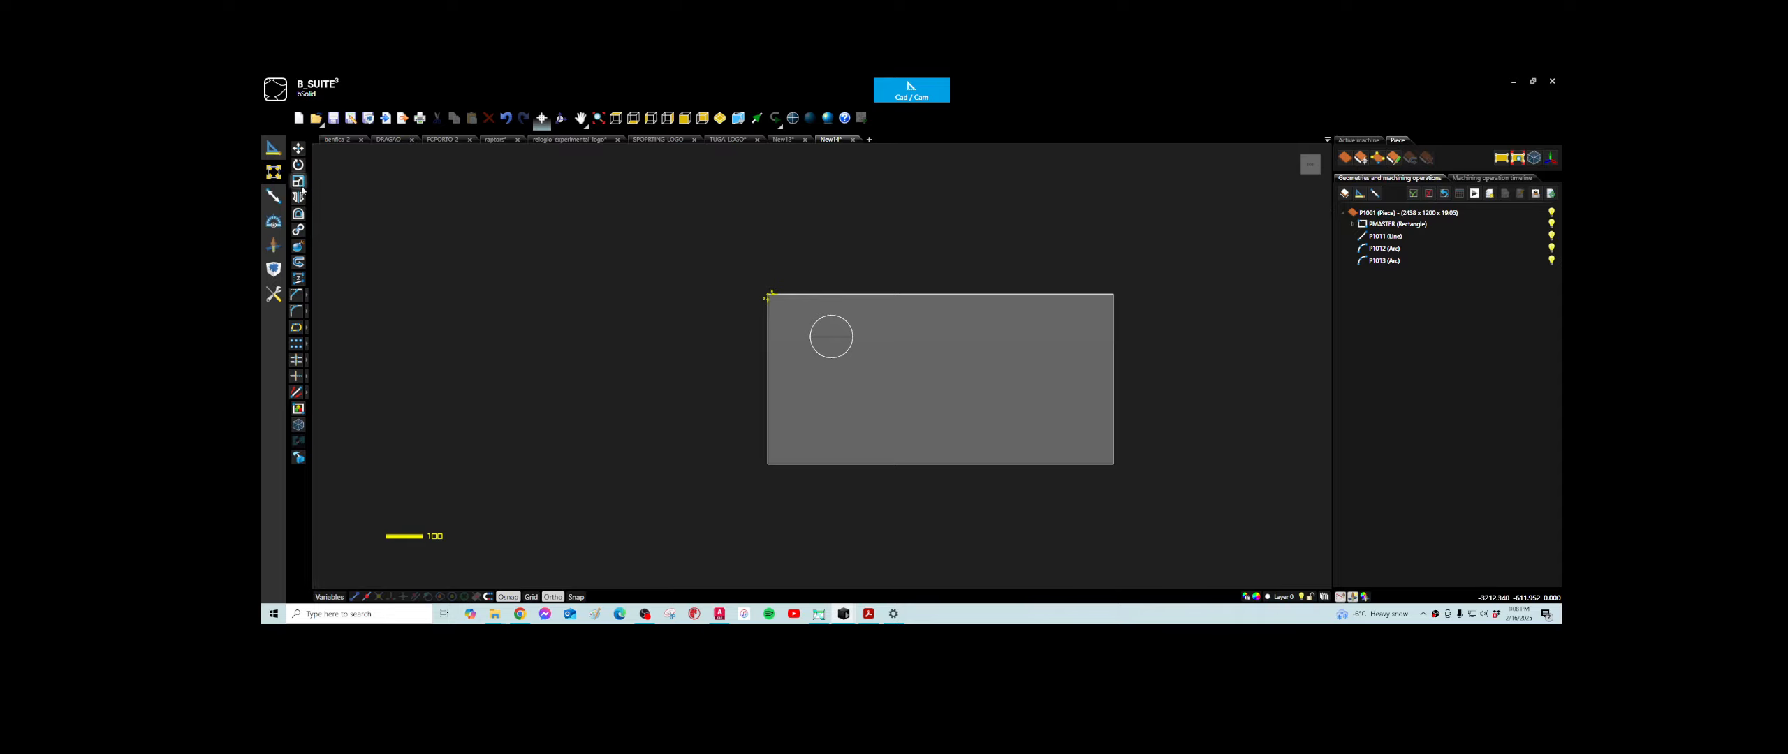
- Start a polyline with two points below the circle and continue it to the midpoint at the circle's bottom
left_click(273, 147)
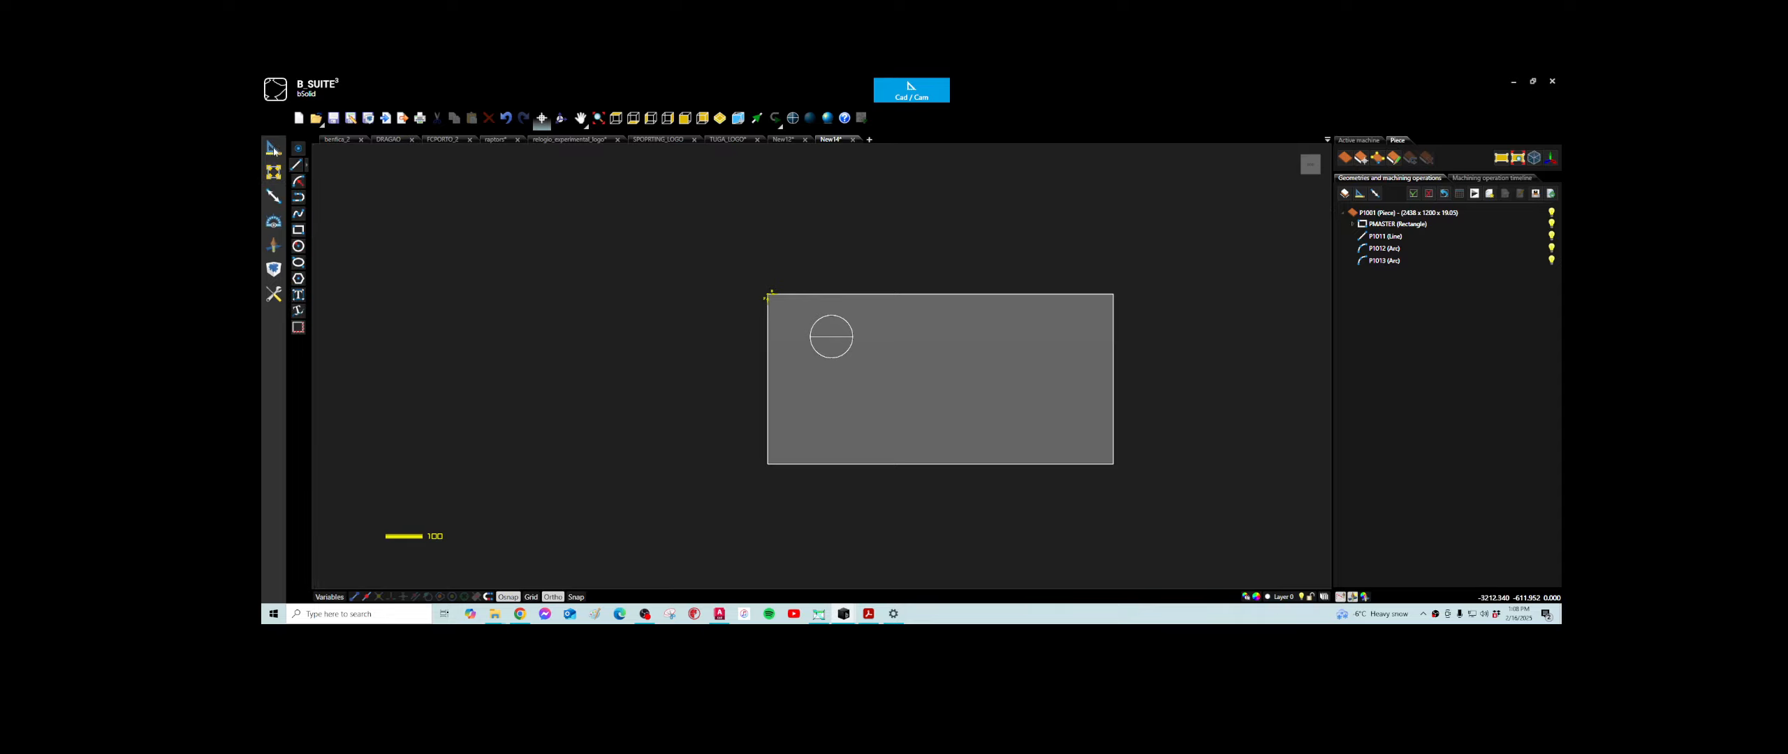
left_click(298, 197)
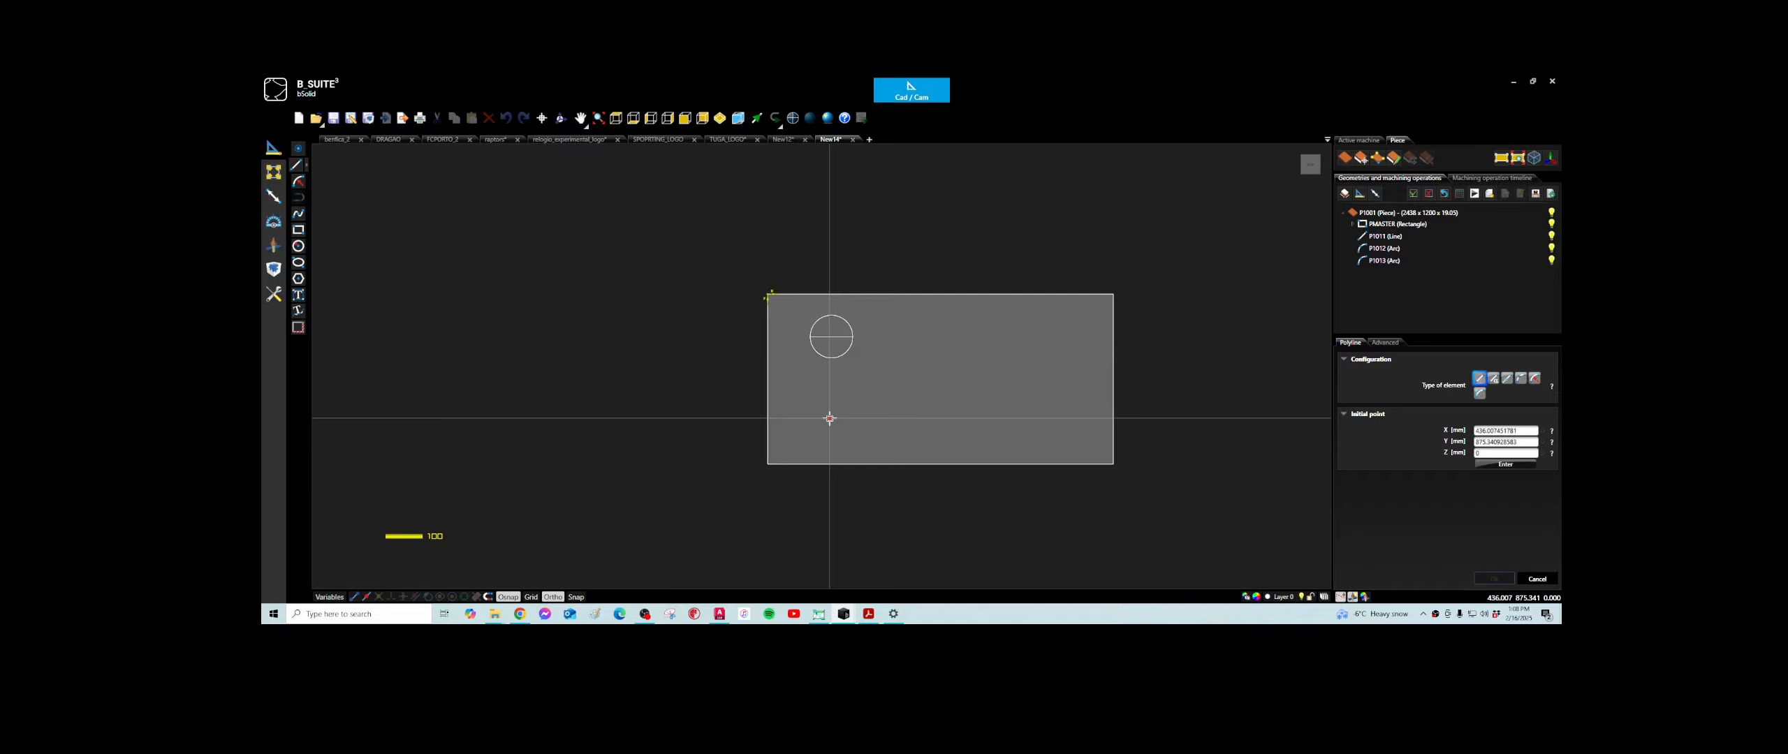
scroll(814, 384, "up", 5)
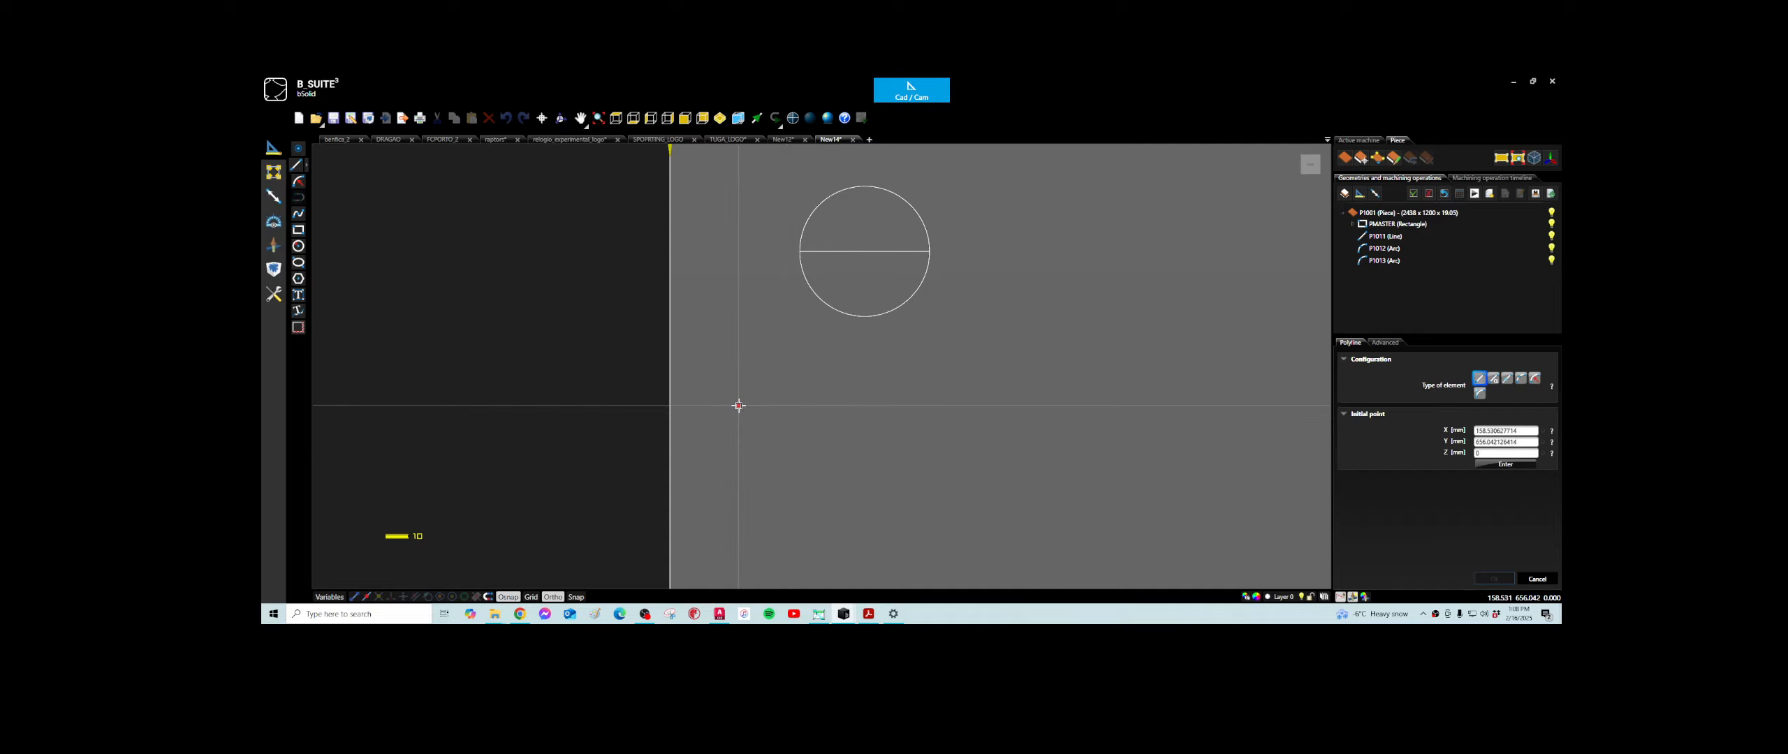
left_click(795, 409)
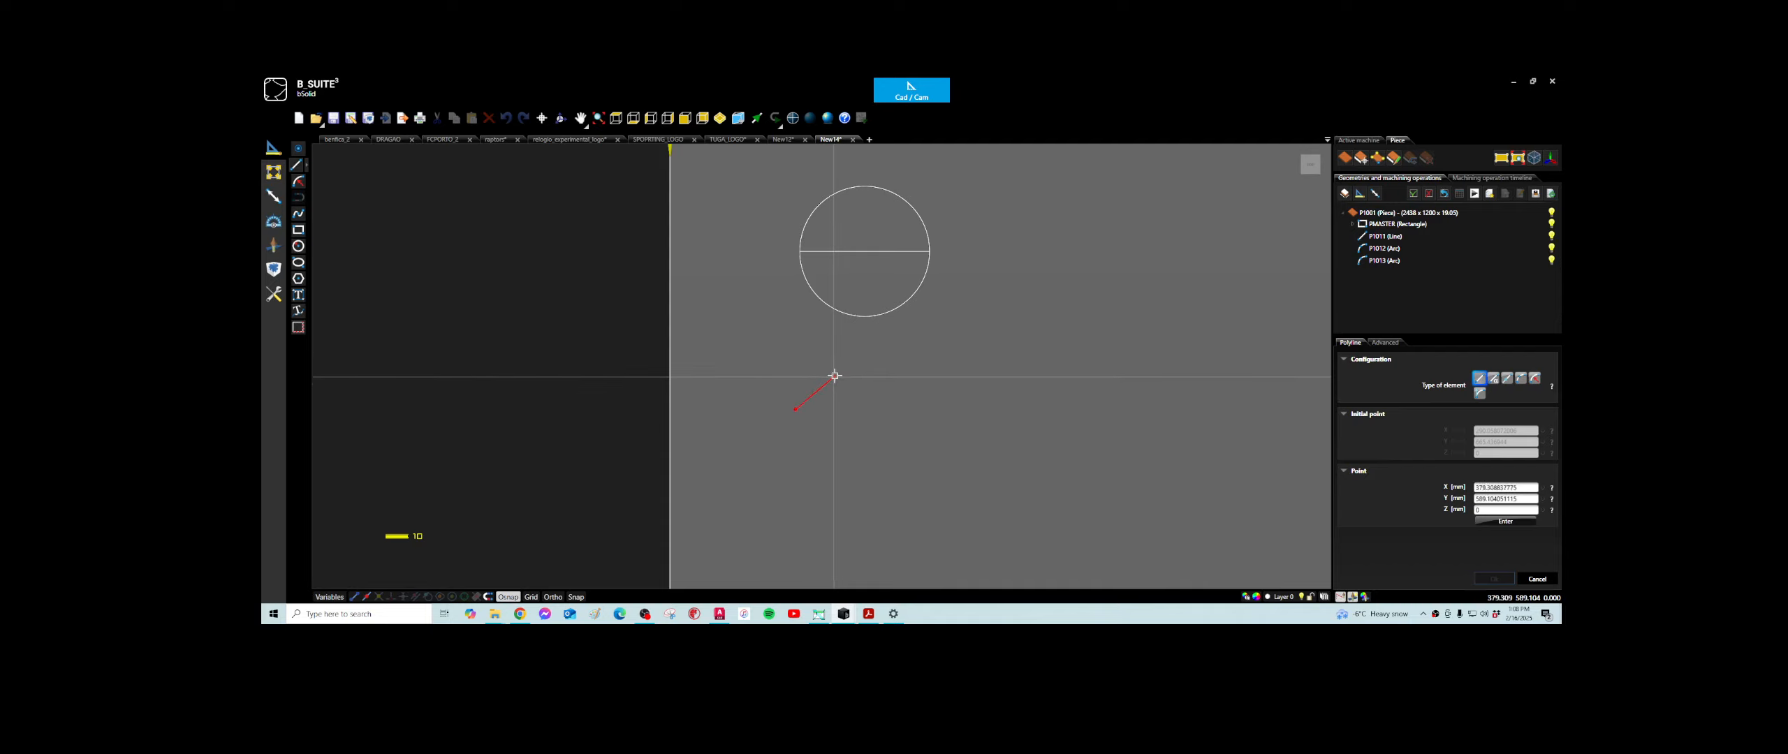
left_click(800, 389)
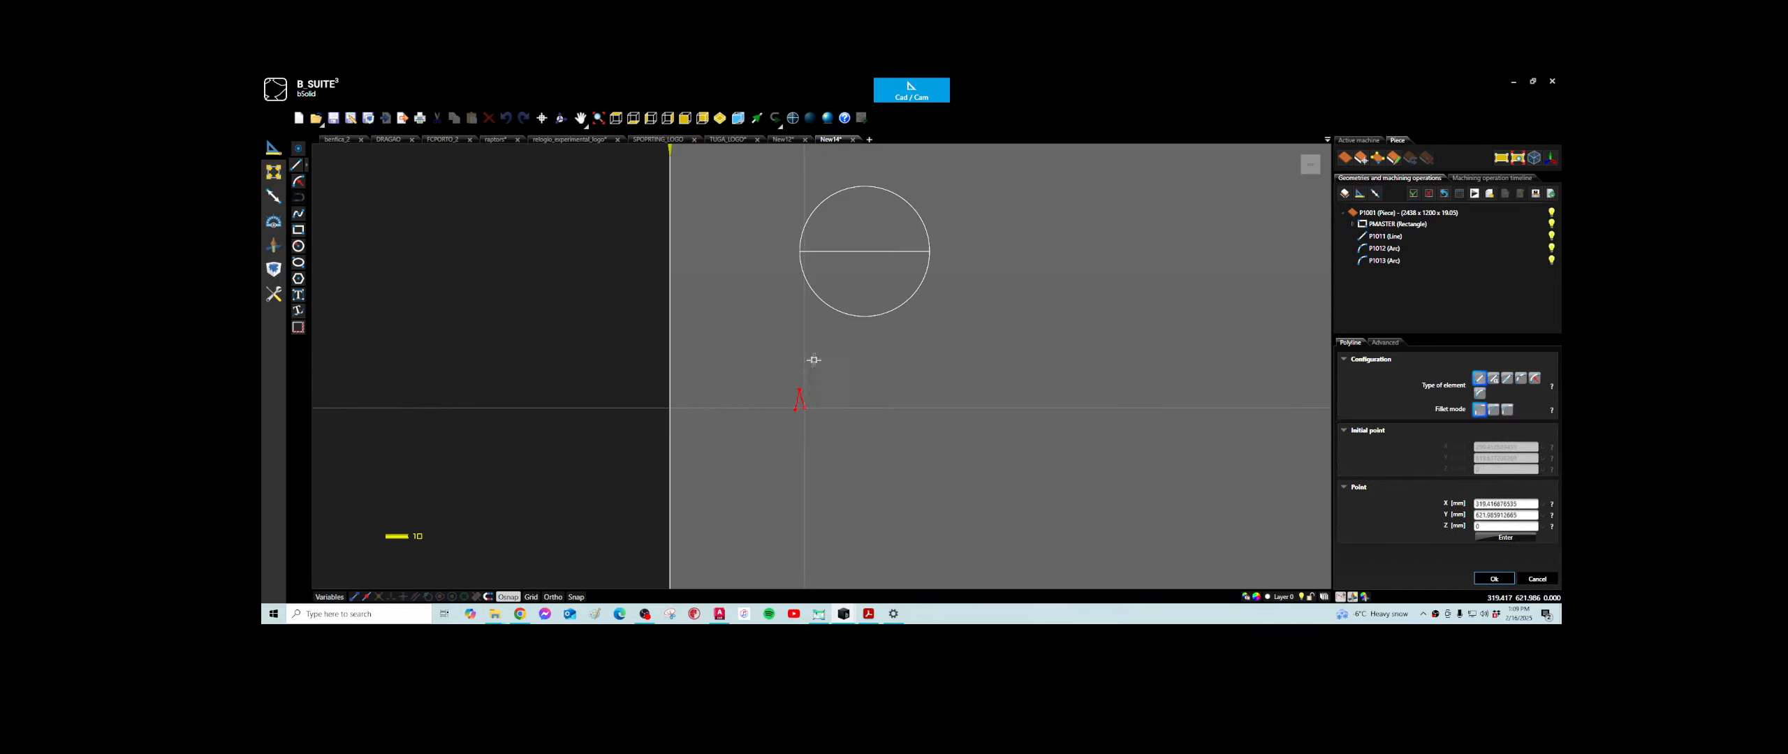
scroll(863, 318, "up", 3)
scroll(862, 322, "up", 1)
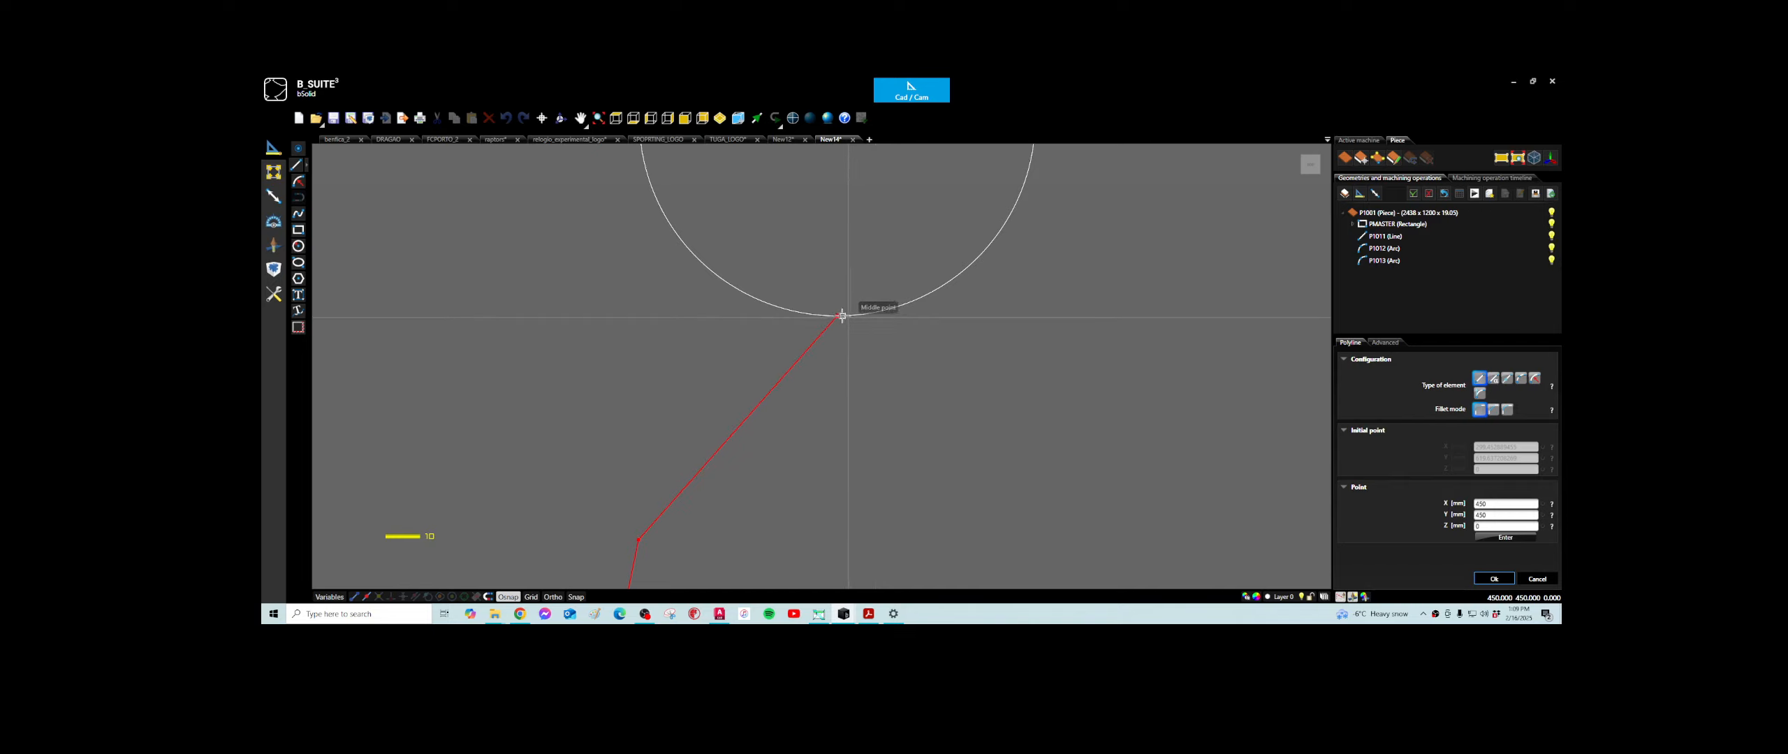
left_click(868, 315)
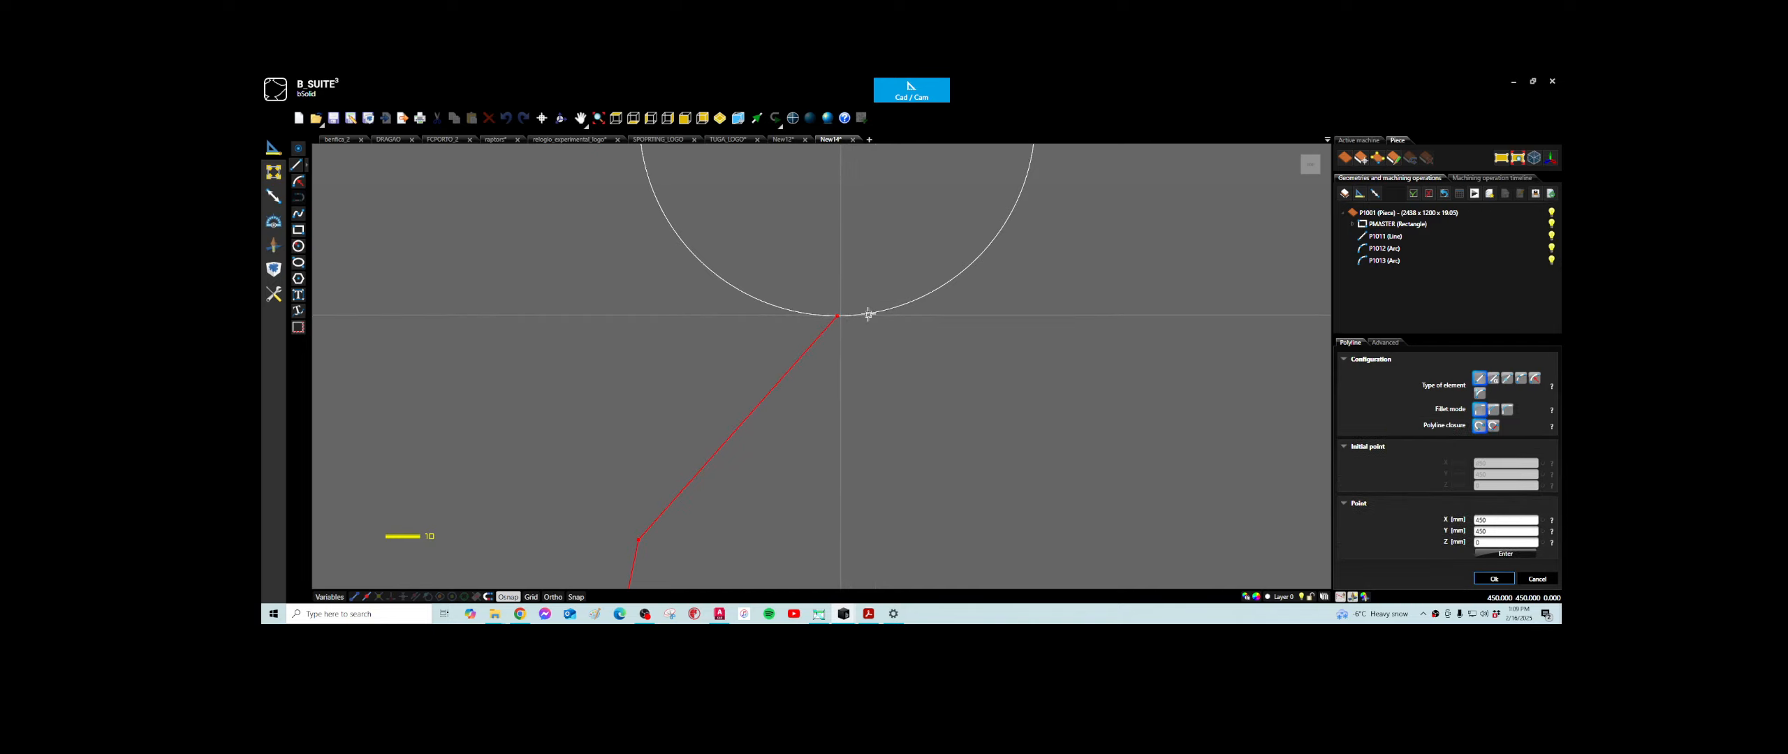
- Continue the polyline with straight segments along the circle's lower-right edge up to just past its horizontal diameter
left_click(937, 298)
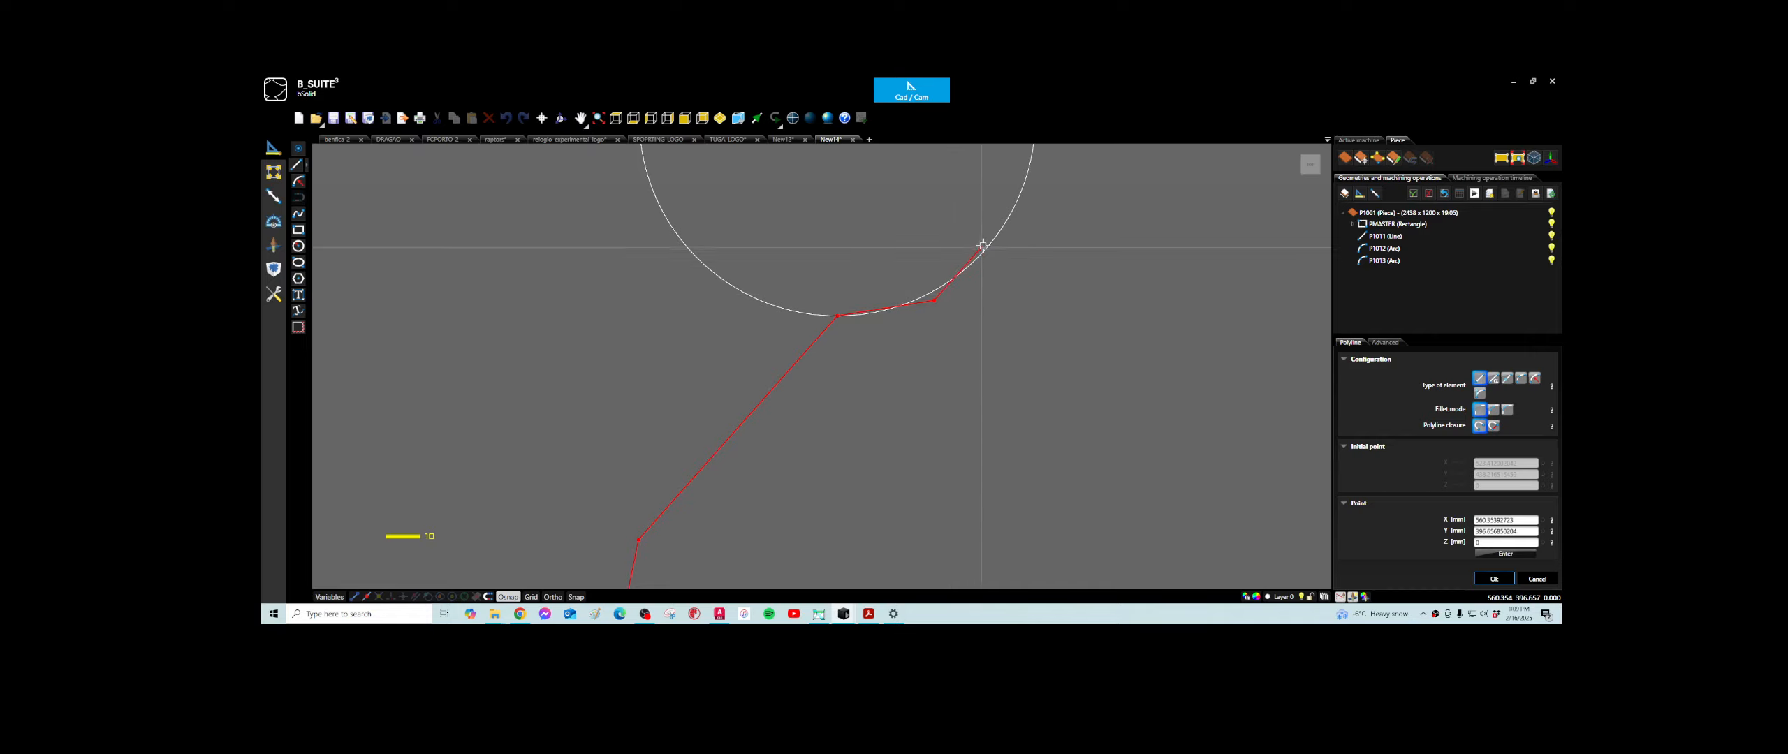
left_click(984, 241)
scroll(957, 342, "up", 1)
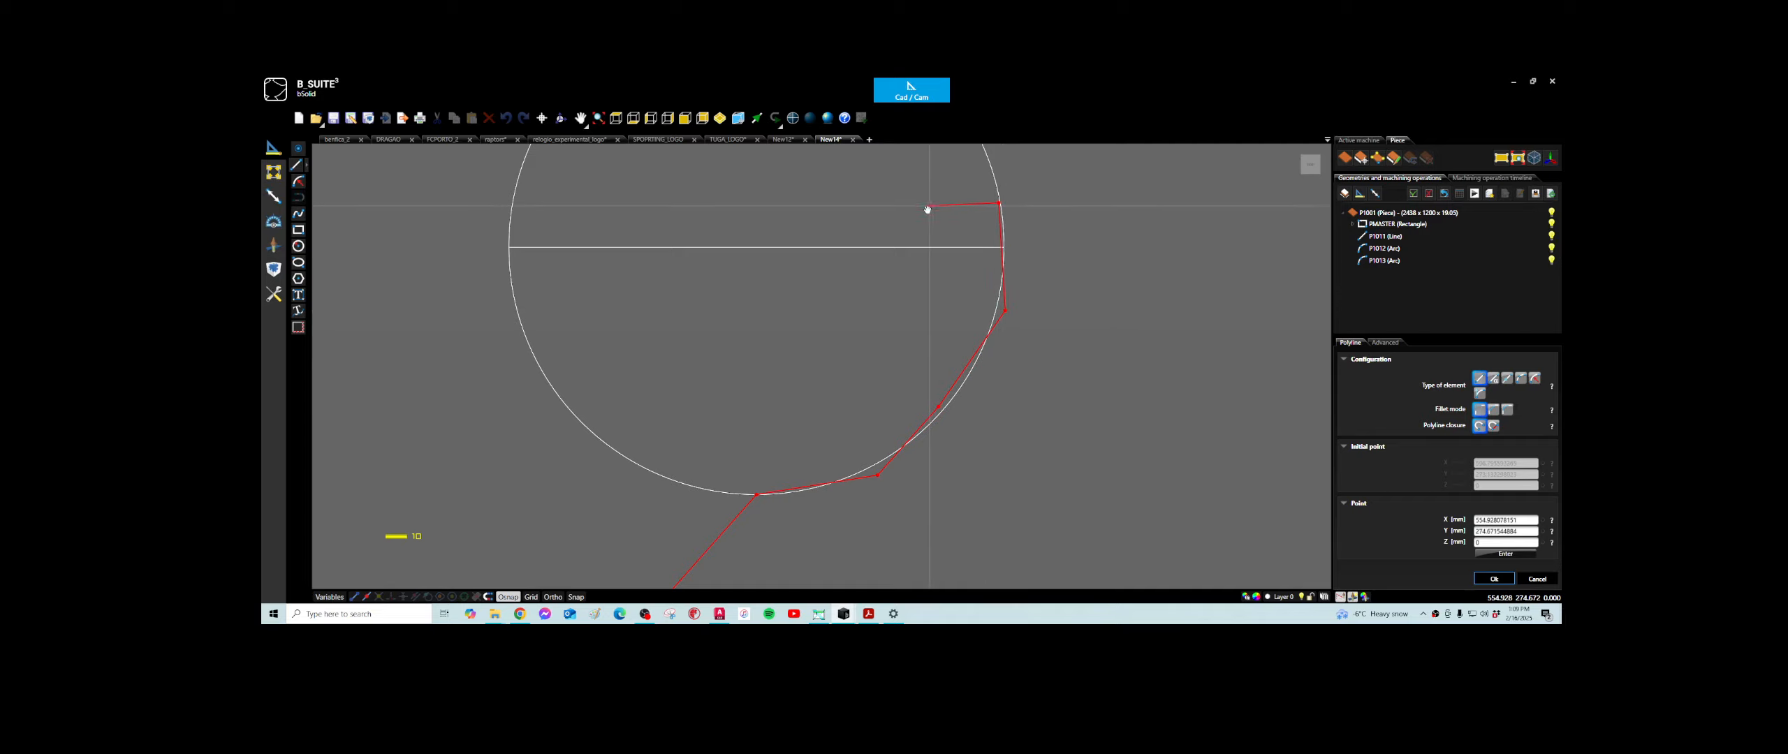
- Trace the circle's upper half with polyline points, passing through its topmost point and down to the left end
middle_click_drag(928, 207, 927, 468)
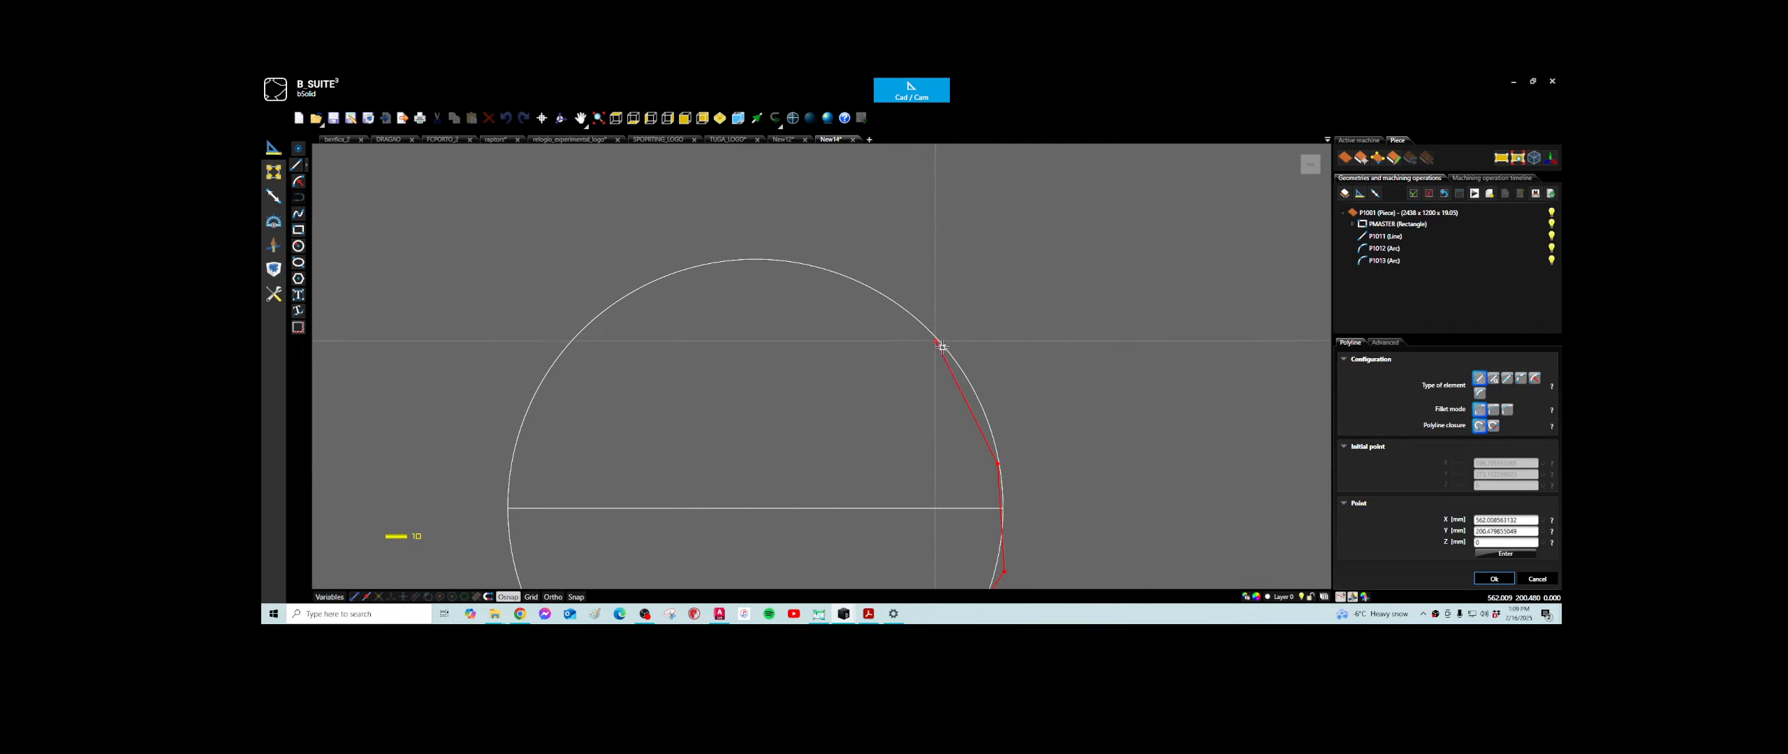
left_click(918, 333)
left_click(820, 287)
left_click(737, 268)
left_click(549, 376)
left_click(517, 472)
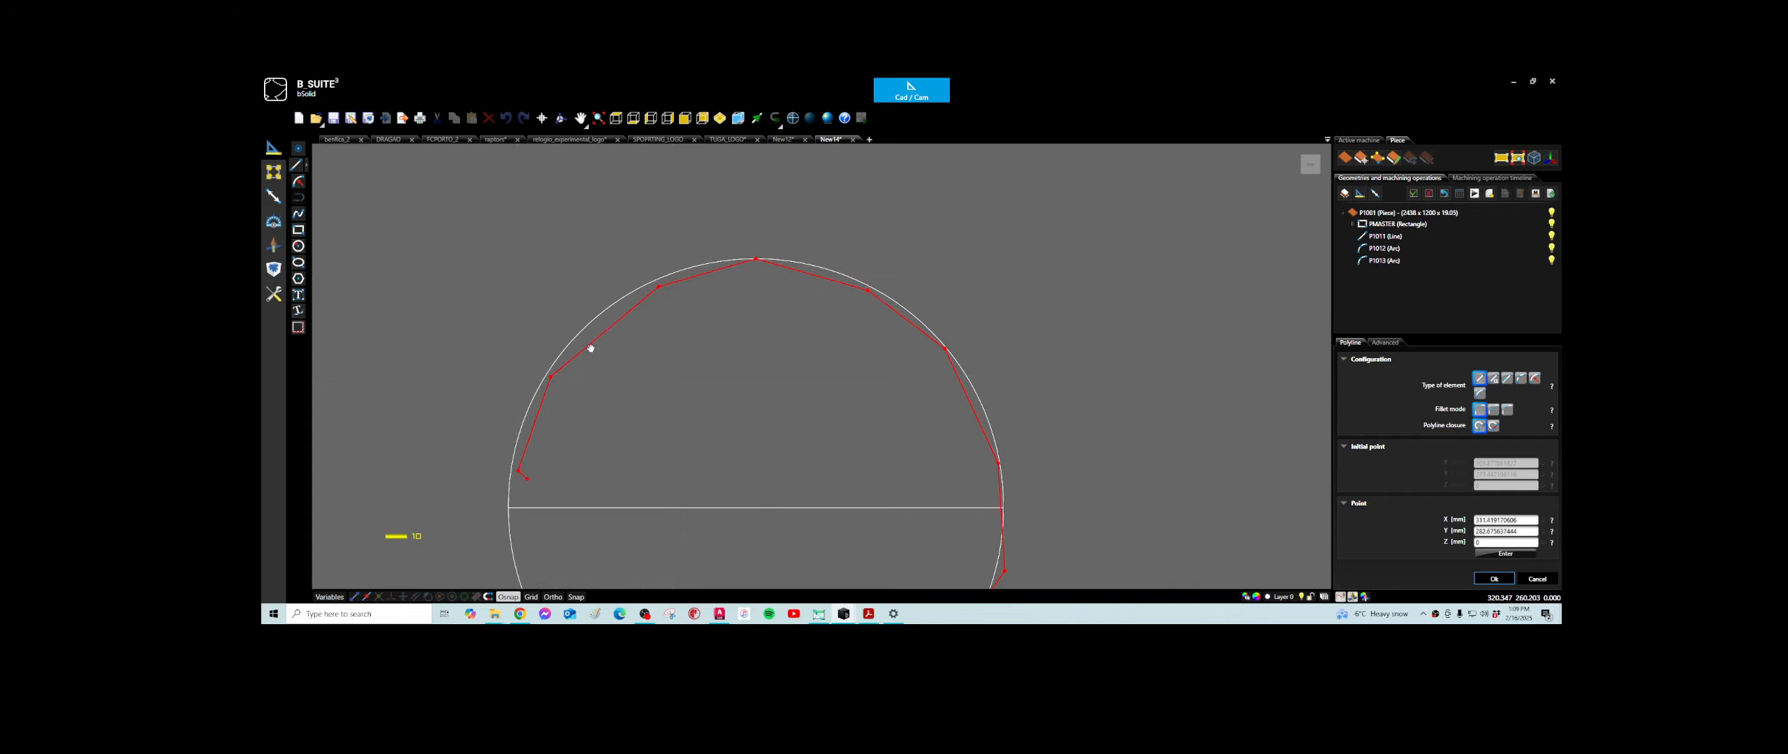
- Trace the circle's lower-left edge with further polyline points and close the polyline back to its start
scroll(600, 391, "up", 2)
middle_click_drag(626, 466, 626, 299)
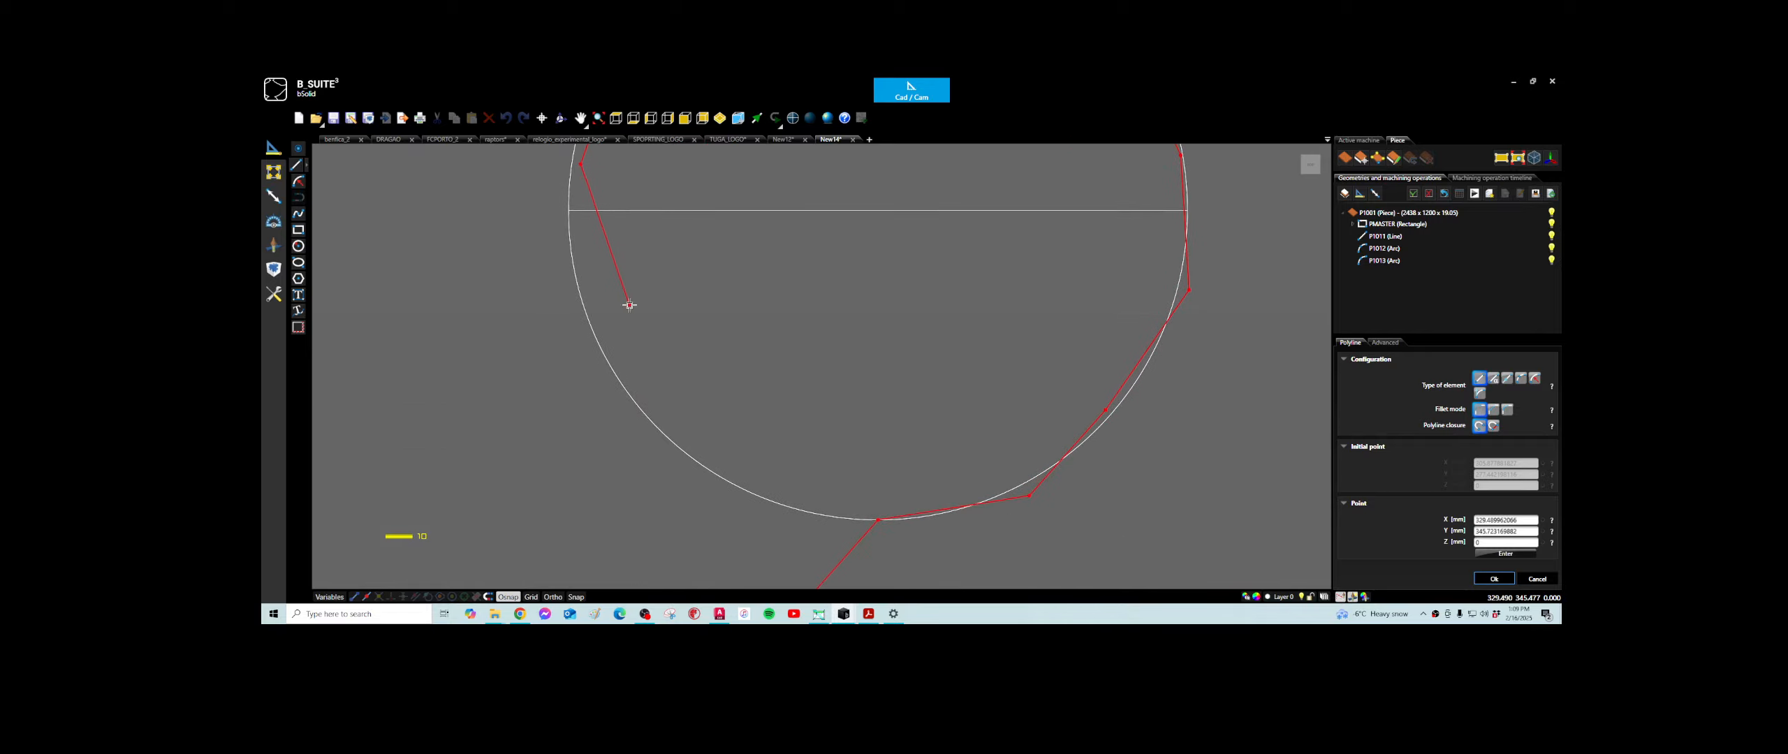
left_click(603, 330)
left_click(736, 454)
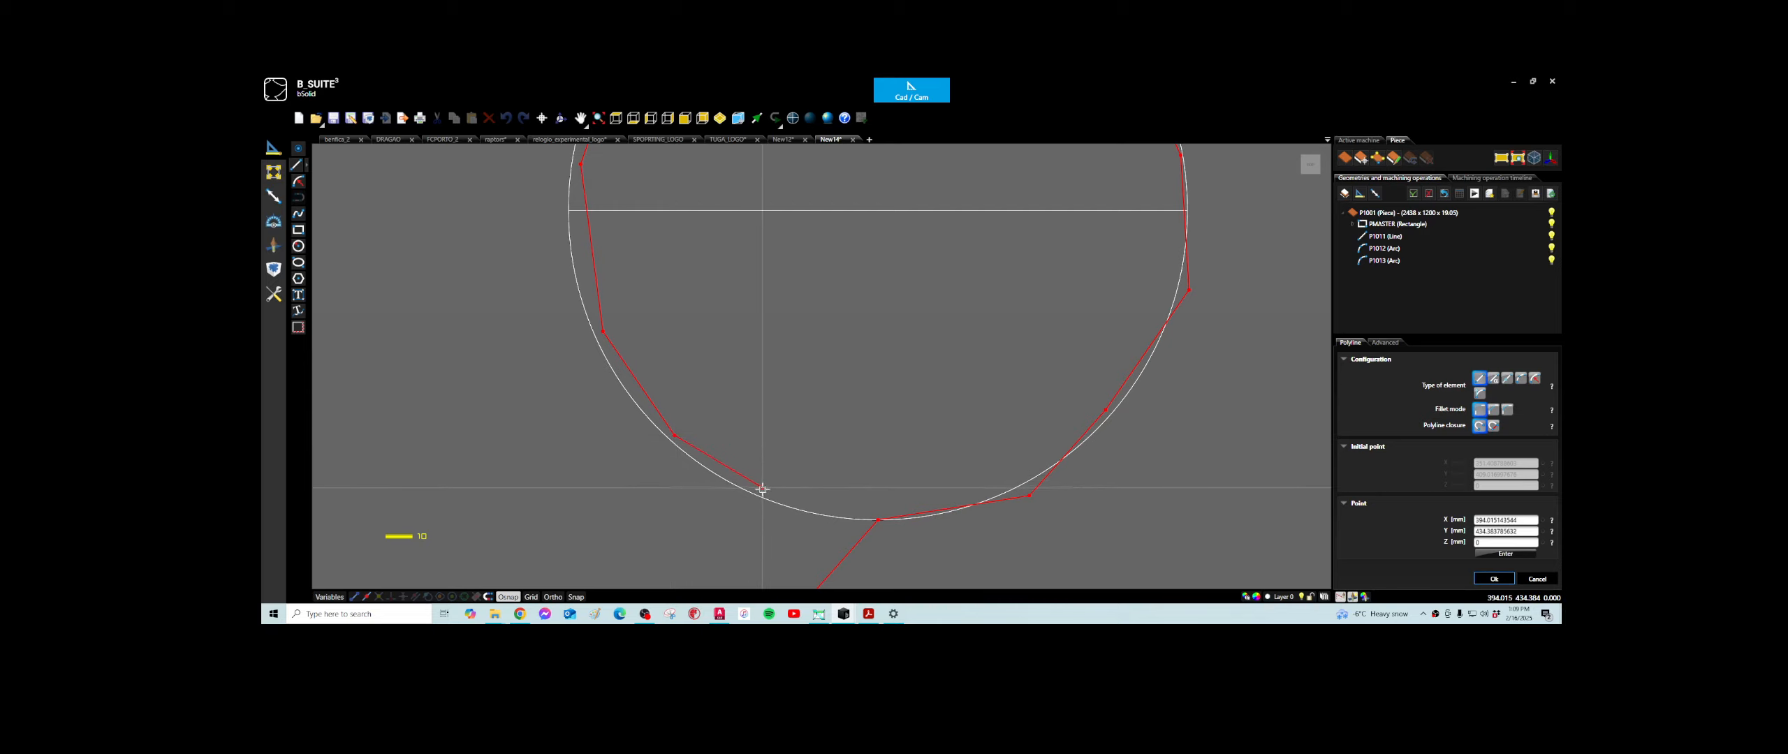
left_click(766, 484)
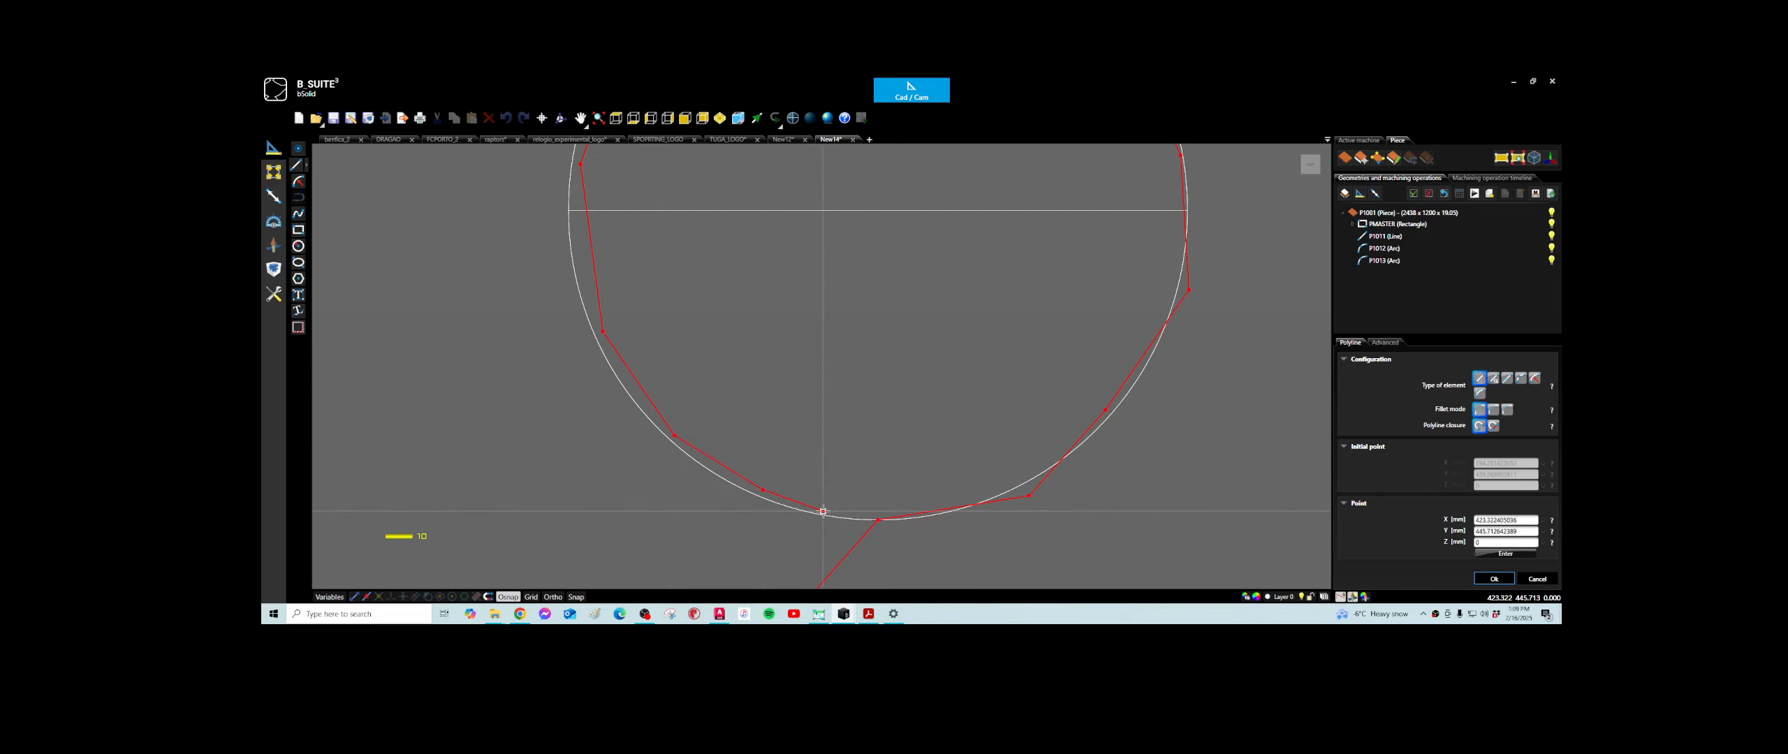
left_click(822, 511)
scroll(876, 517, "up", 4)
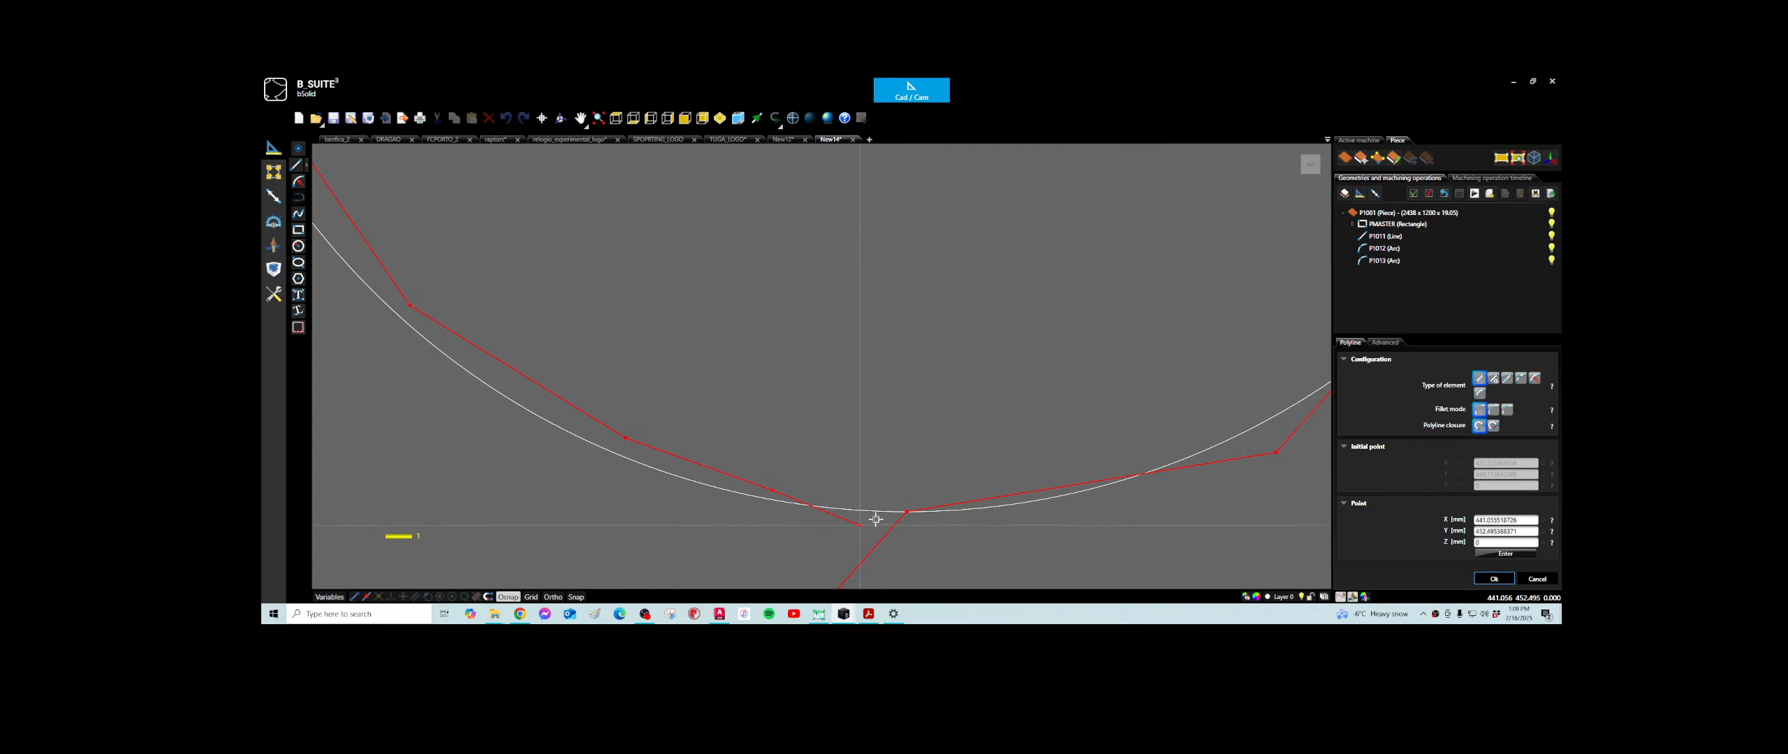
right_click(908, 503)
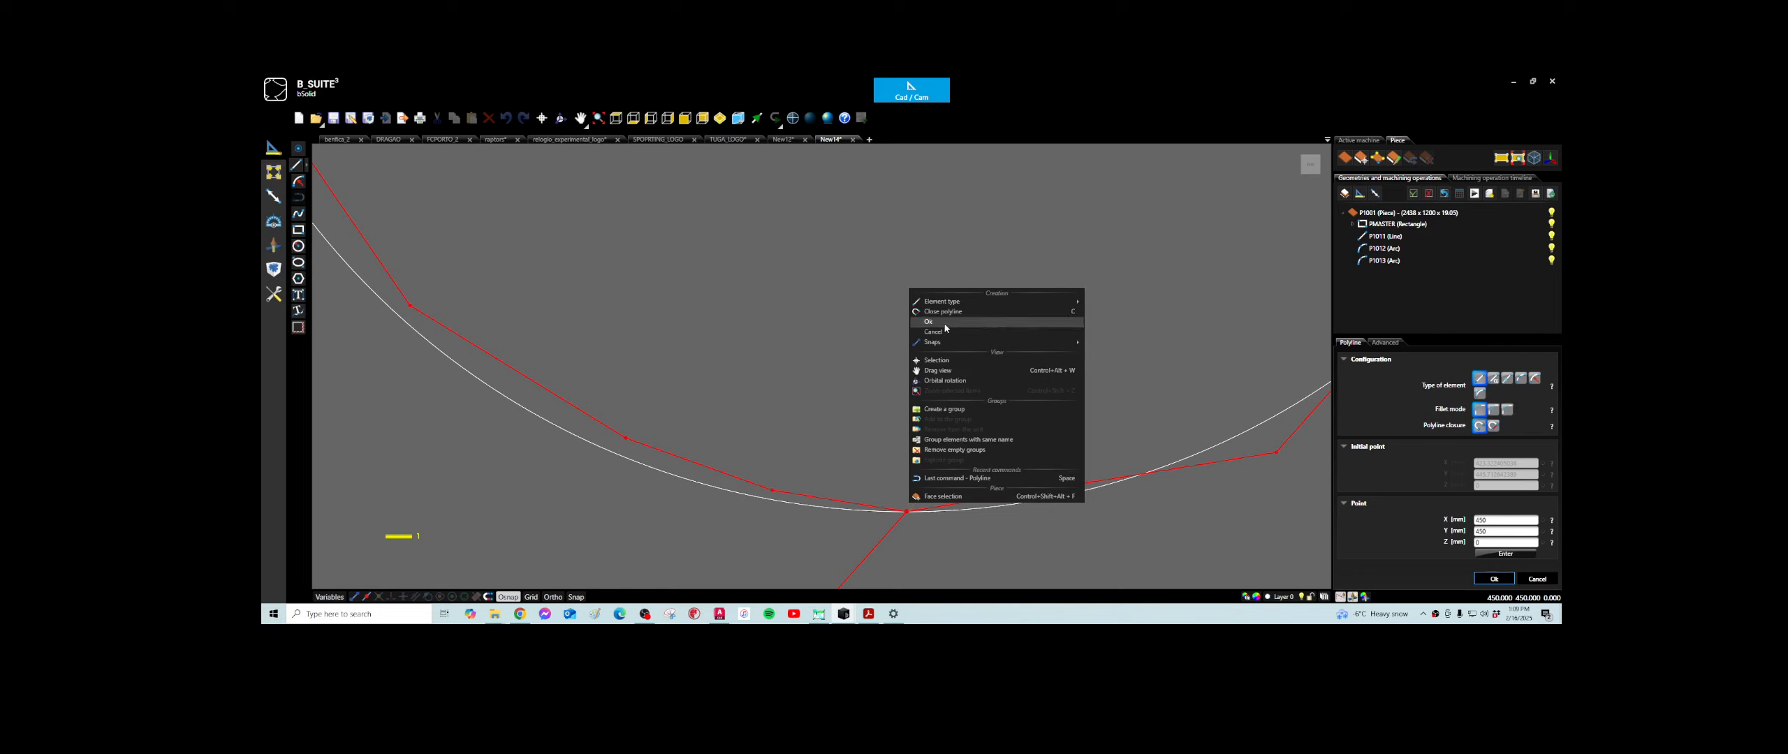
left_click(943, 312)
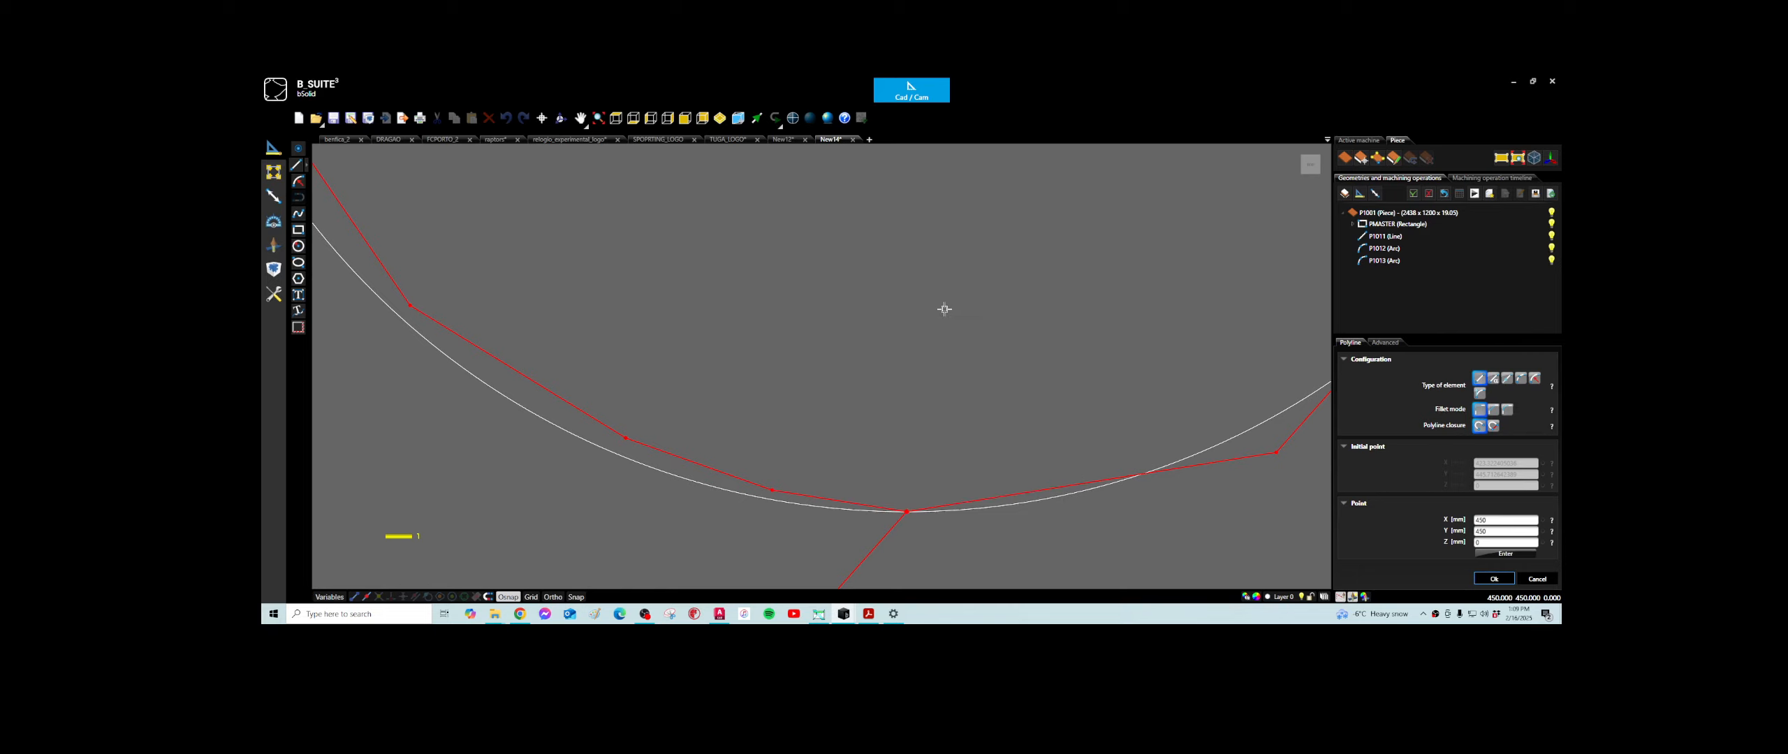
- Try to edit the closed polyline and move a lower-left vertex onto the circle
scroll(869, 416, "down", 5)
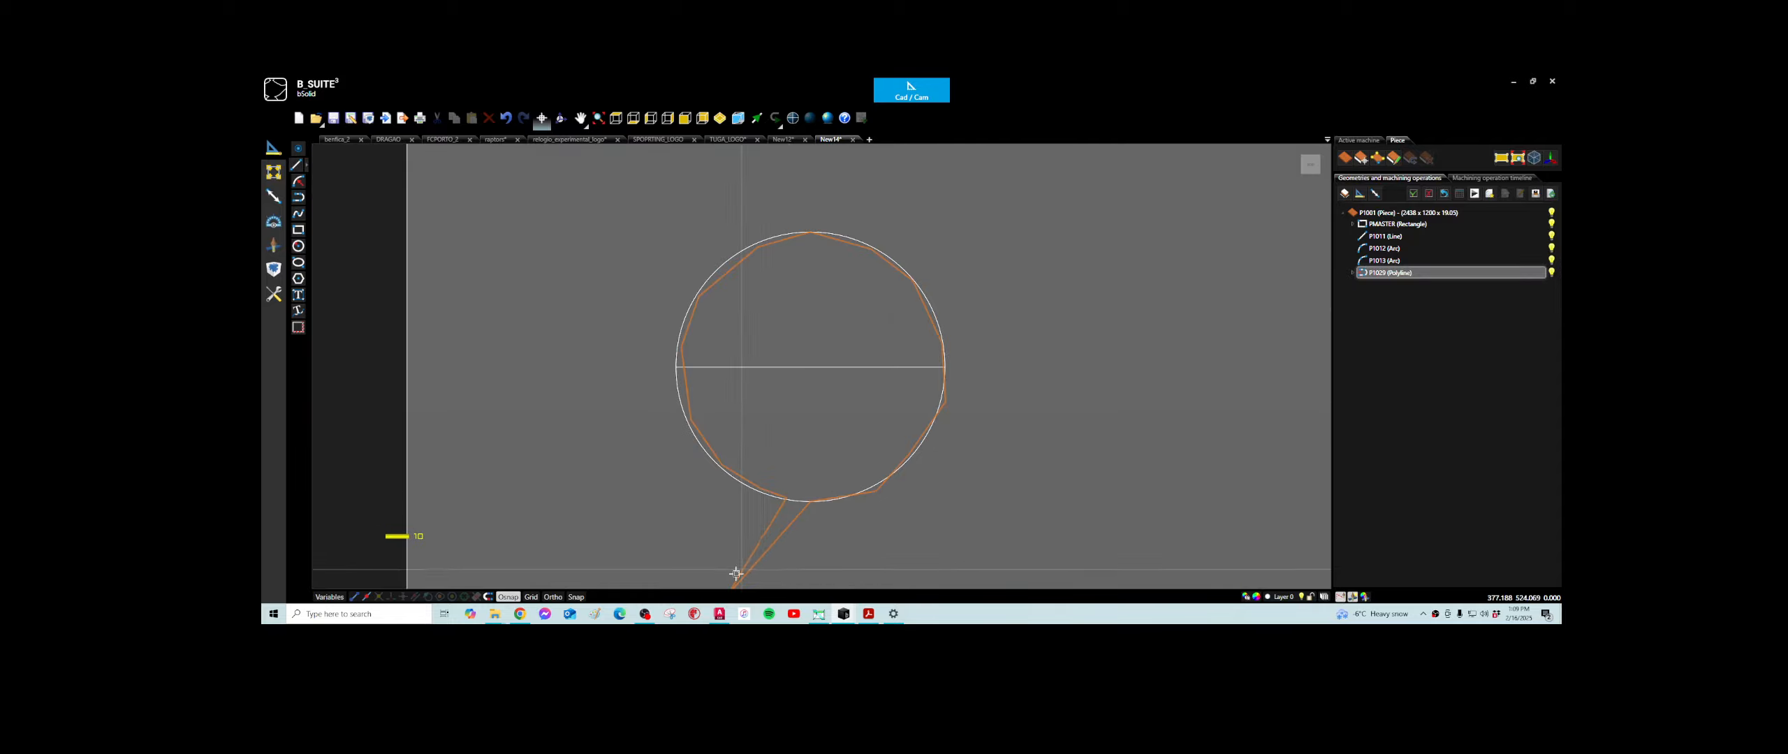
middle_click_drag(734, 538, 777, 417)
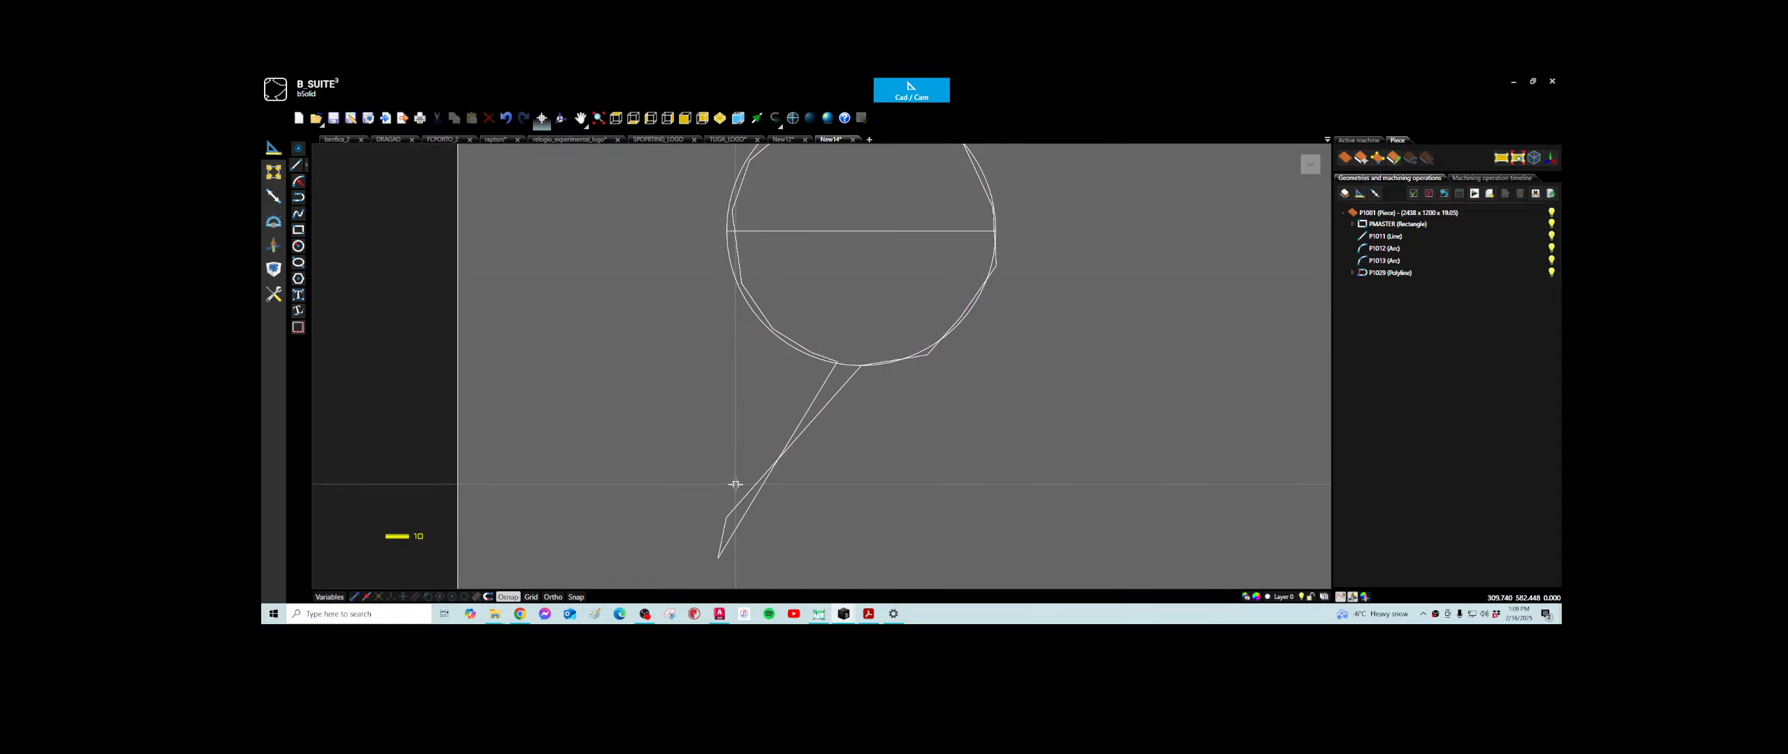
scroll(779, 384, "down", 3)
left_click(778, 357)
scroll(775, 360, "up", 5)
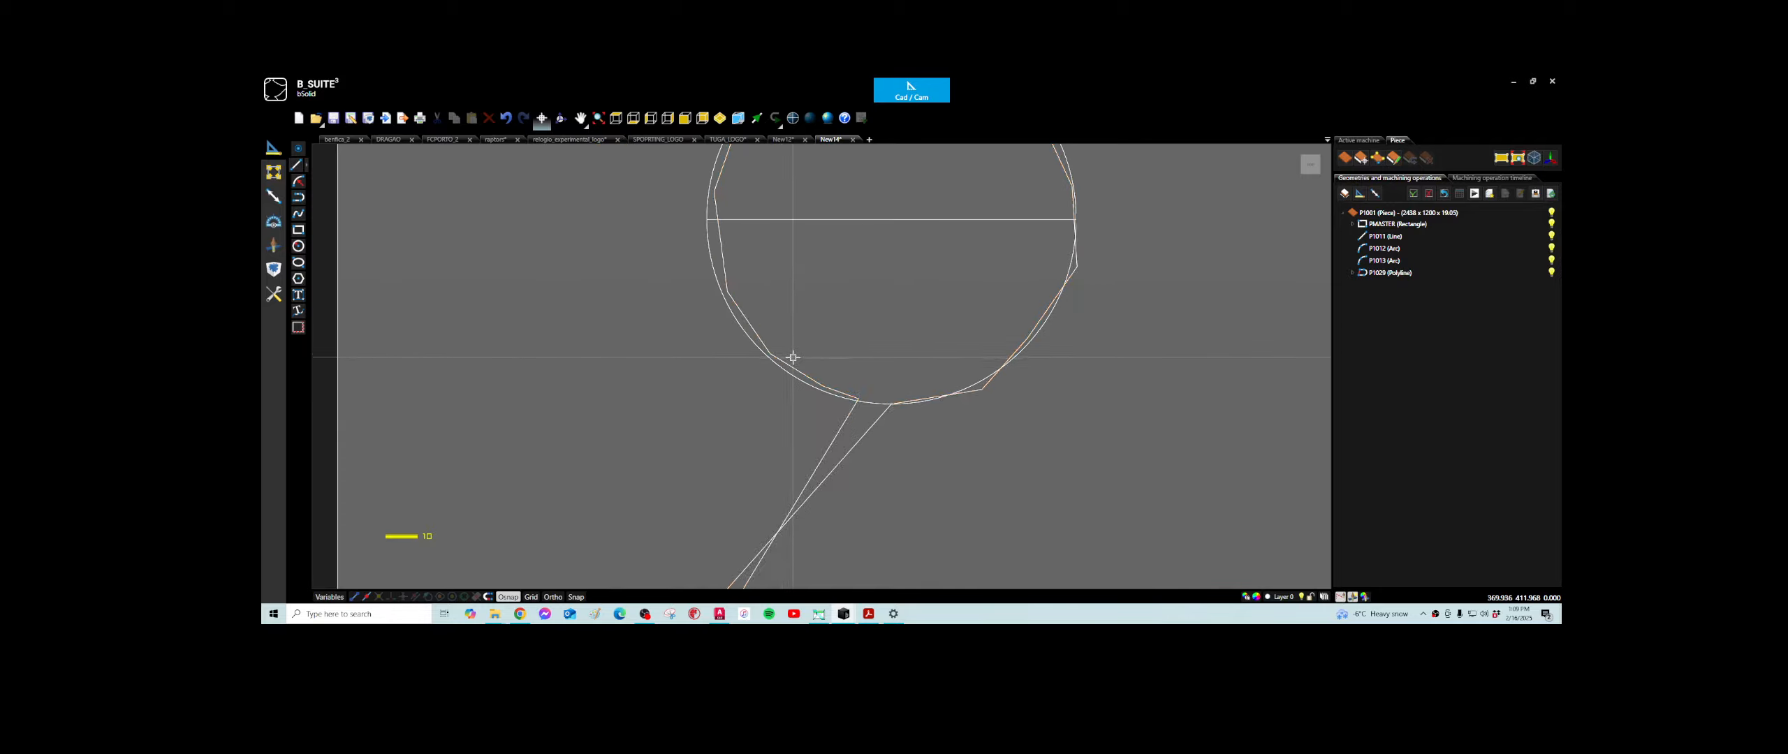
double_click(774, 367)
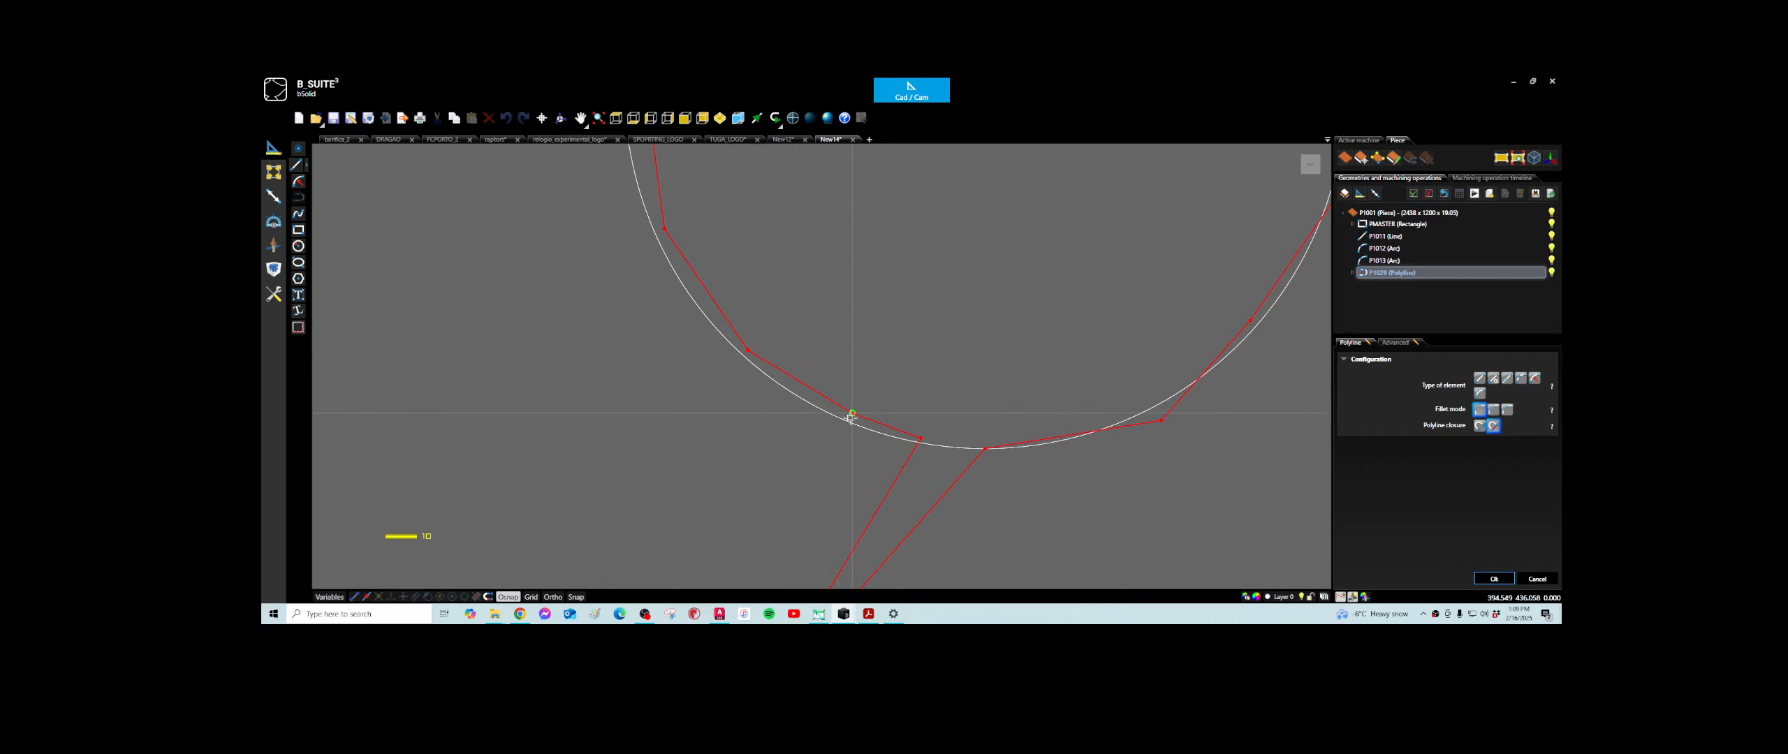
left_click_drag(851, 417, 845, 424)
double_click(882, 425)
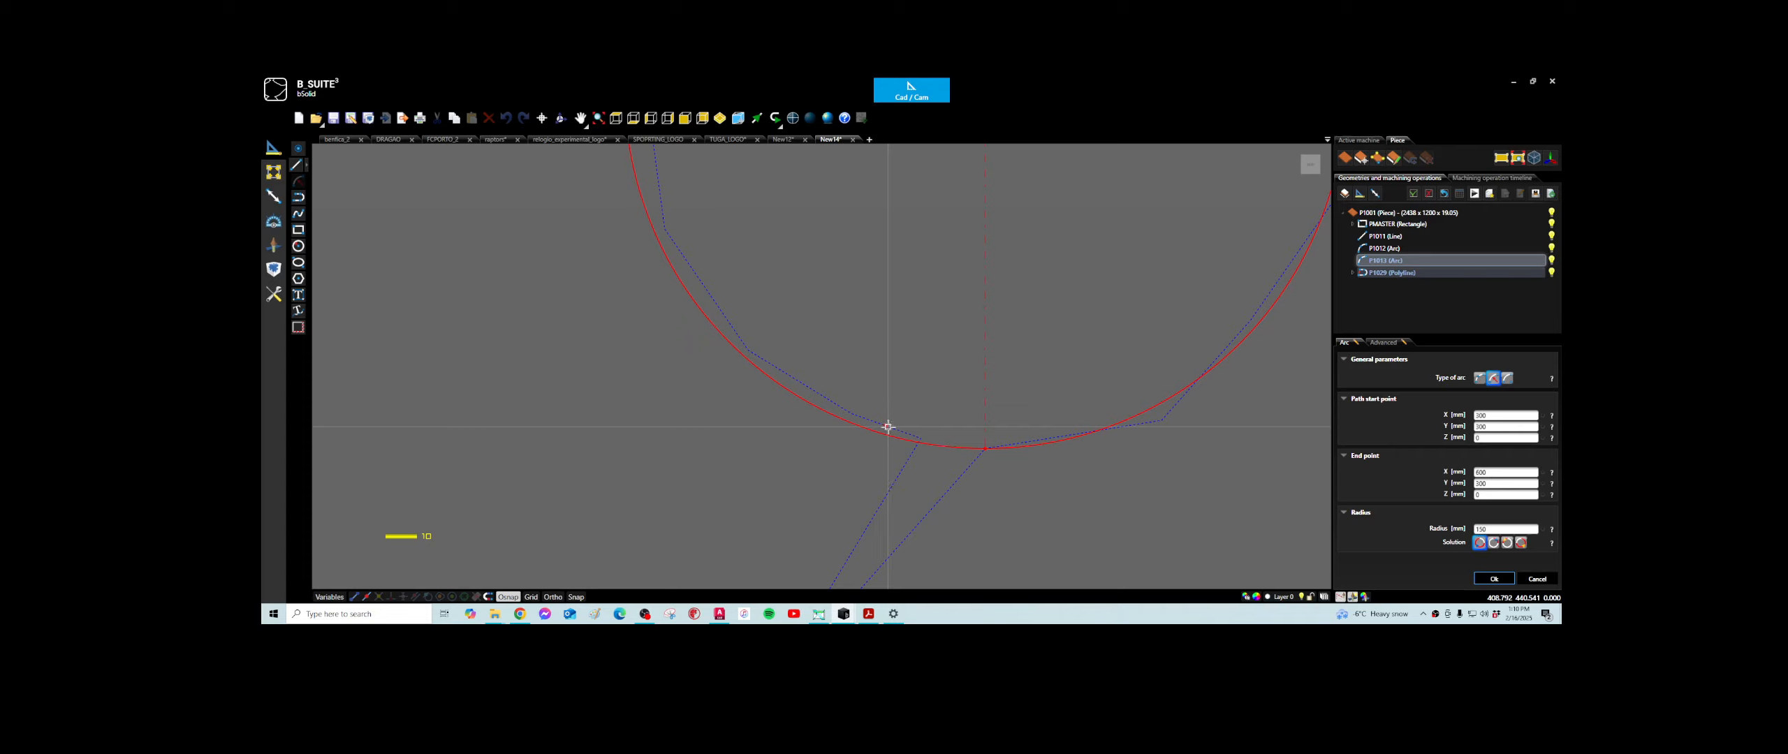
scroll(863, 429, "up", 2)
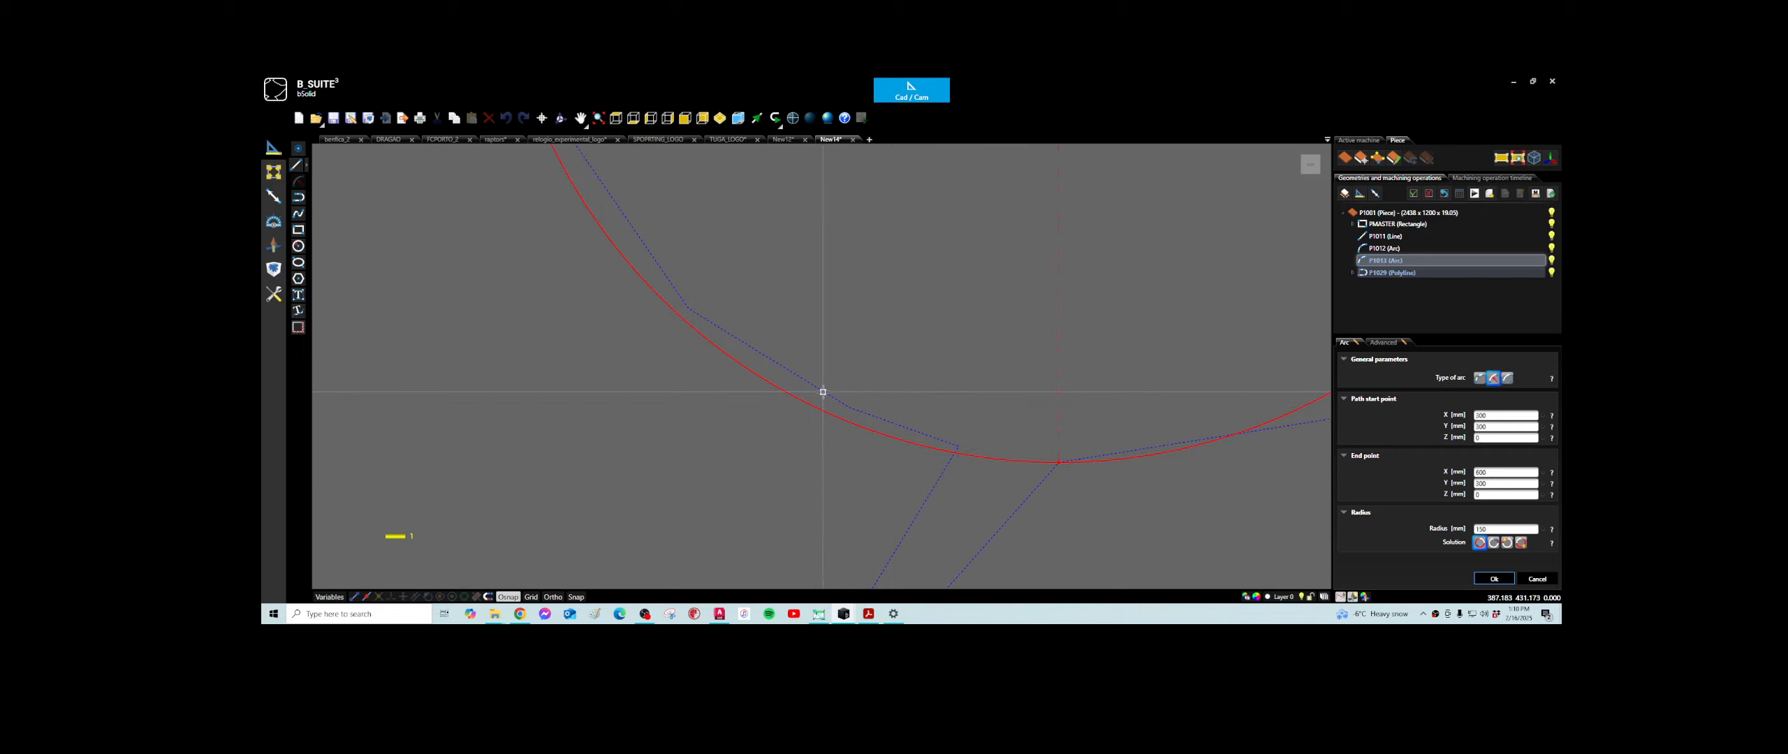
- Open the closed polyline for editing and move two of its lower-left vertices outward onto the circle
double_click(823, 391)
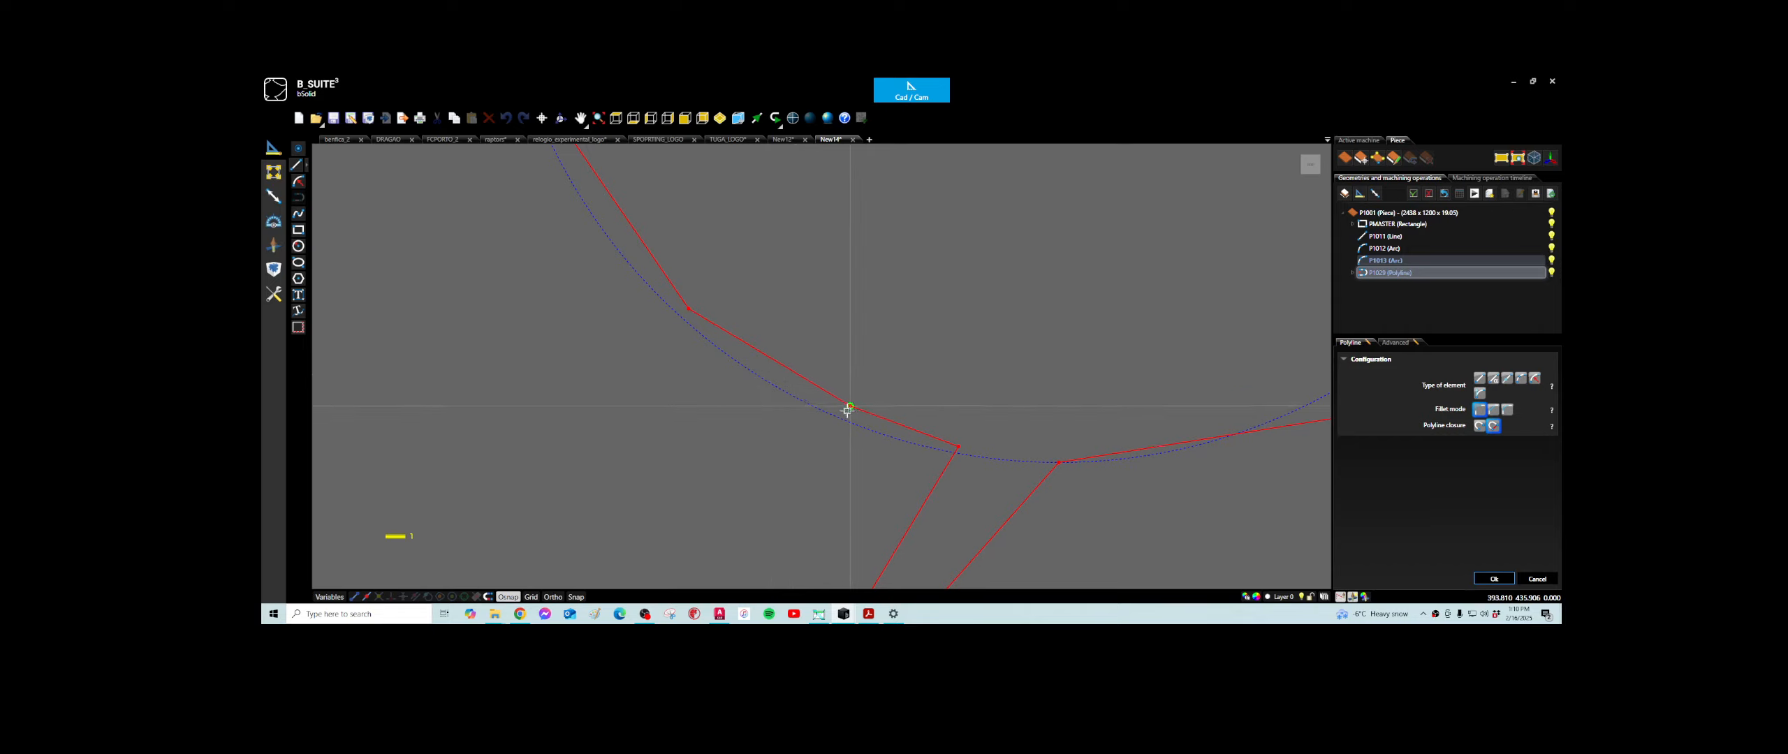
left_click_drag(847, 412, 844, 416)
left_click_drag(687, 311, 678, 318)
- Move the polyline vertex just below the circle's left end outward onto the circle and confirm the polyline edit
scroll(698, 335, "down", 5)
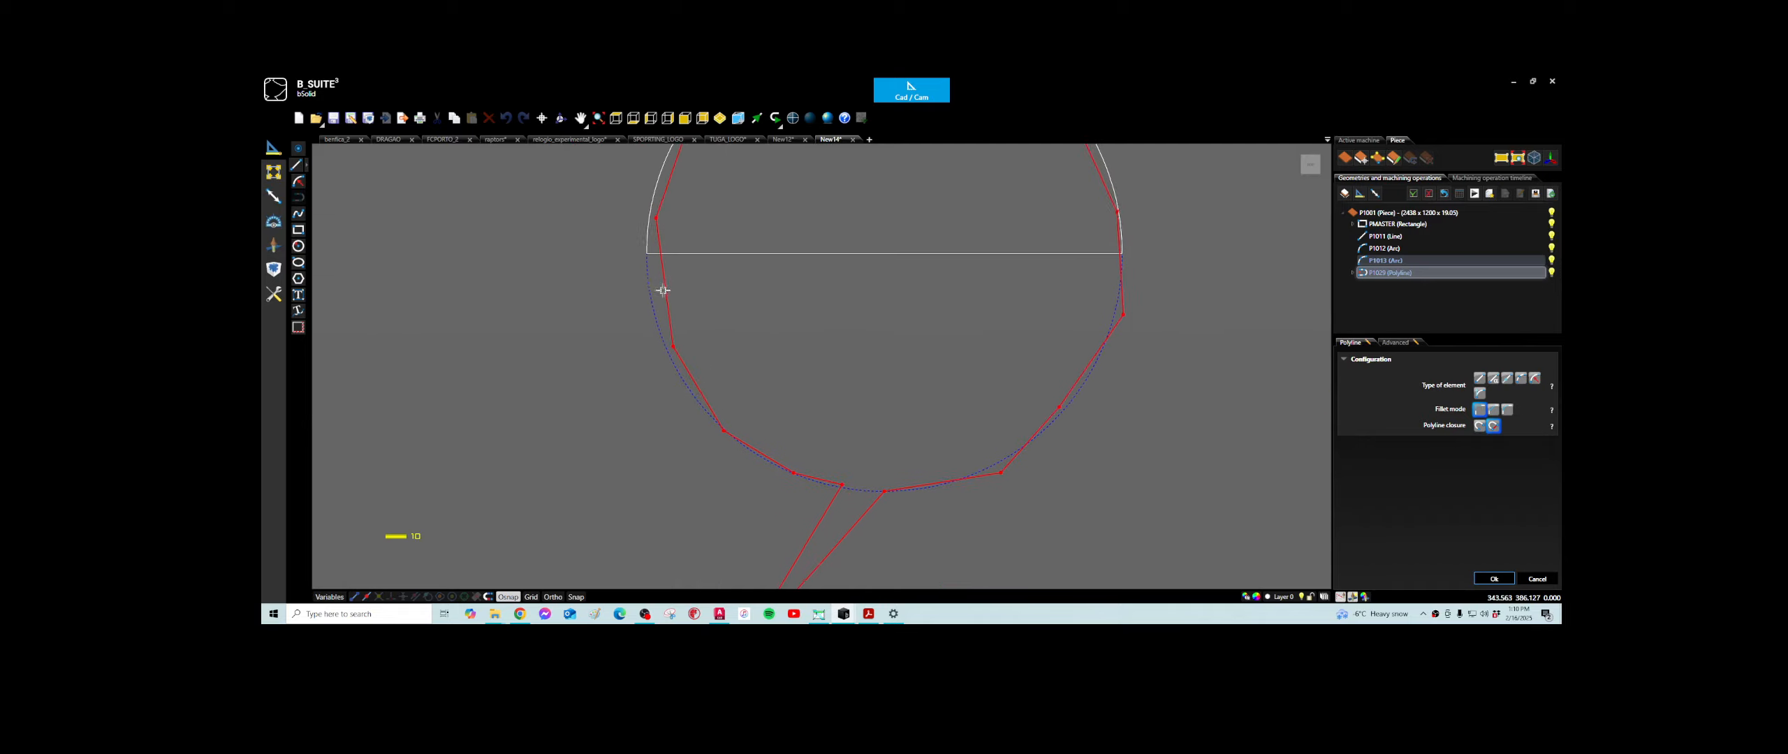
scroll(671, 343, "up", 5)
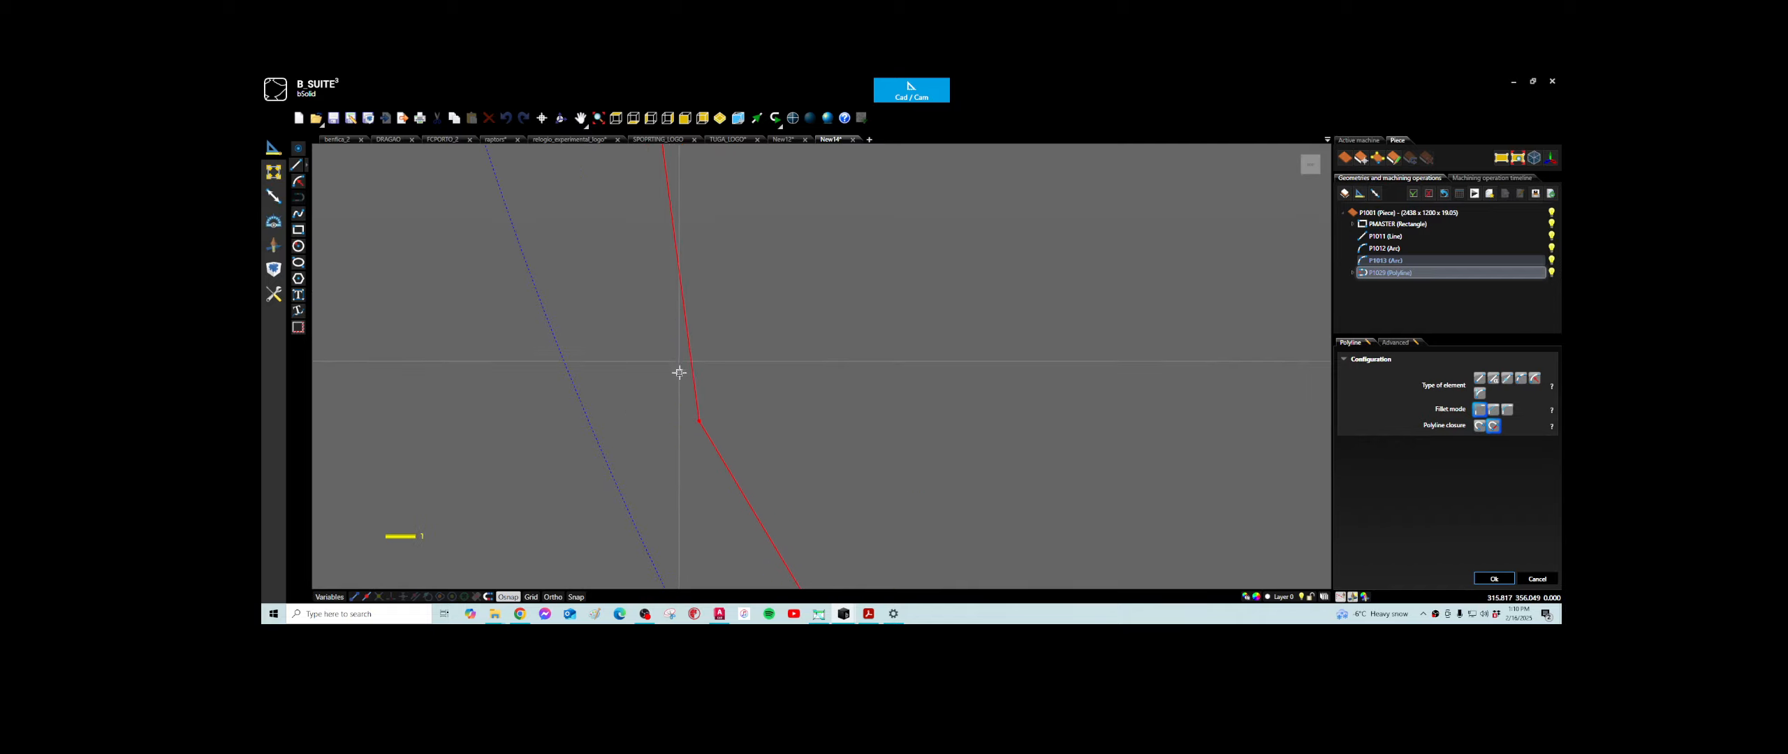
left_click_drag(698, 421, 602, 453)
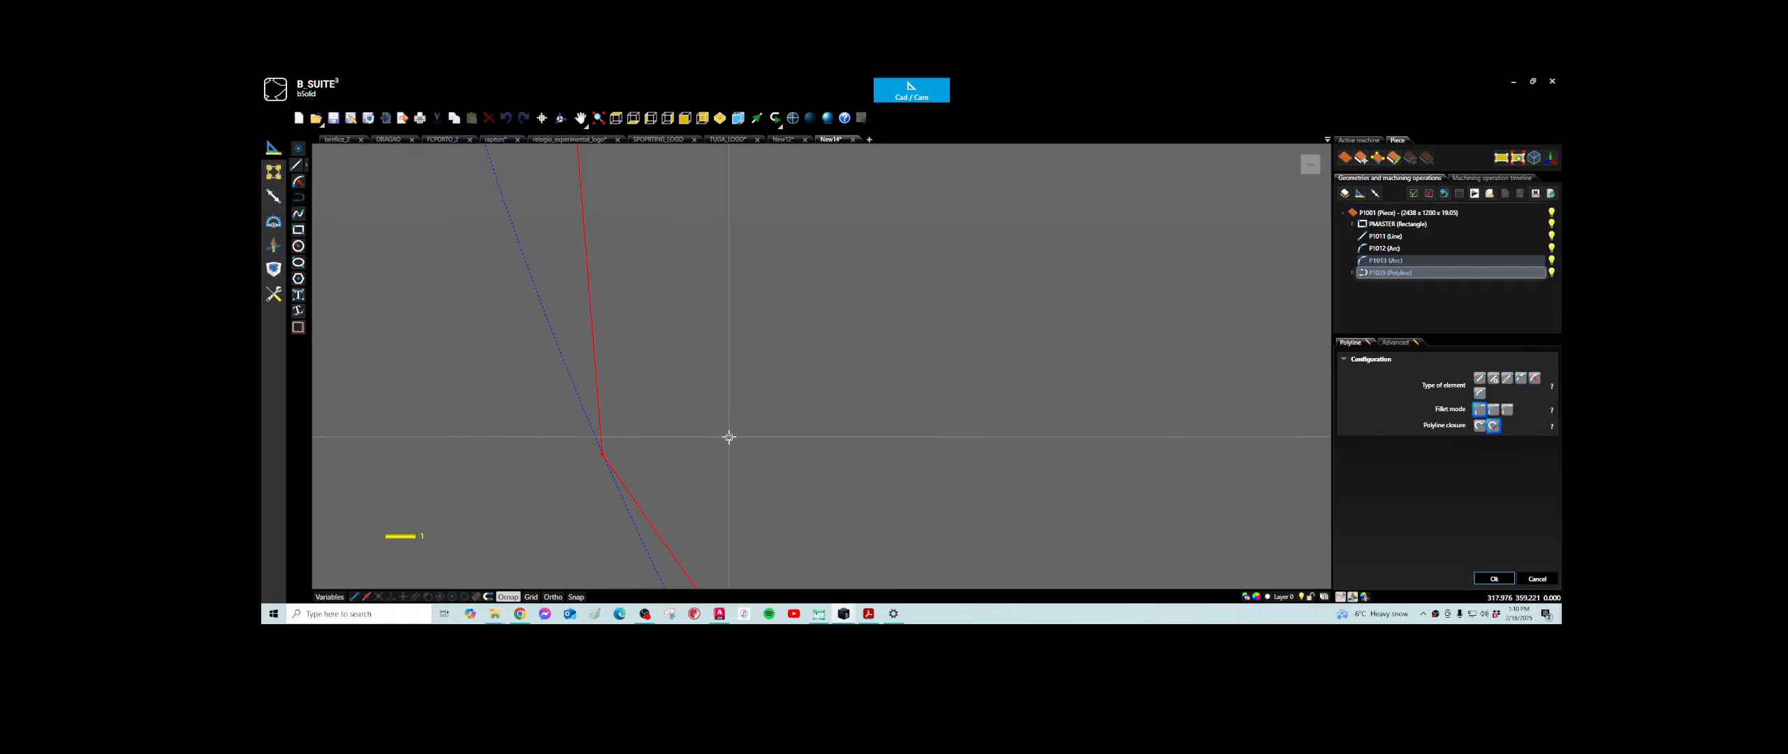
scroll(728, 437, "down", 5)
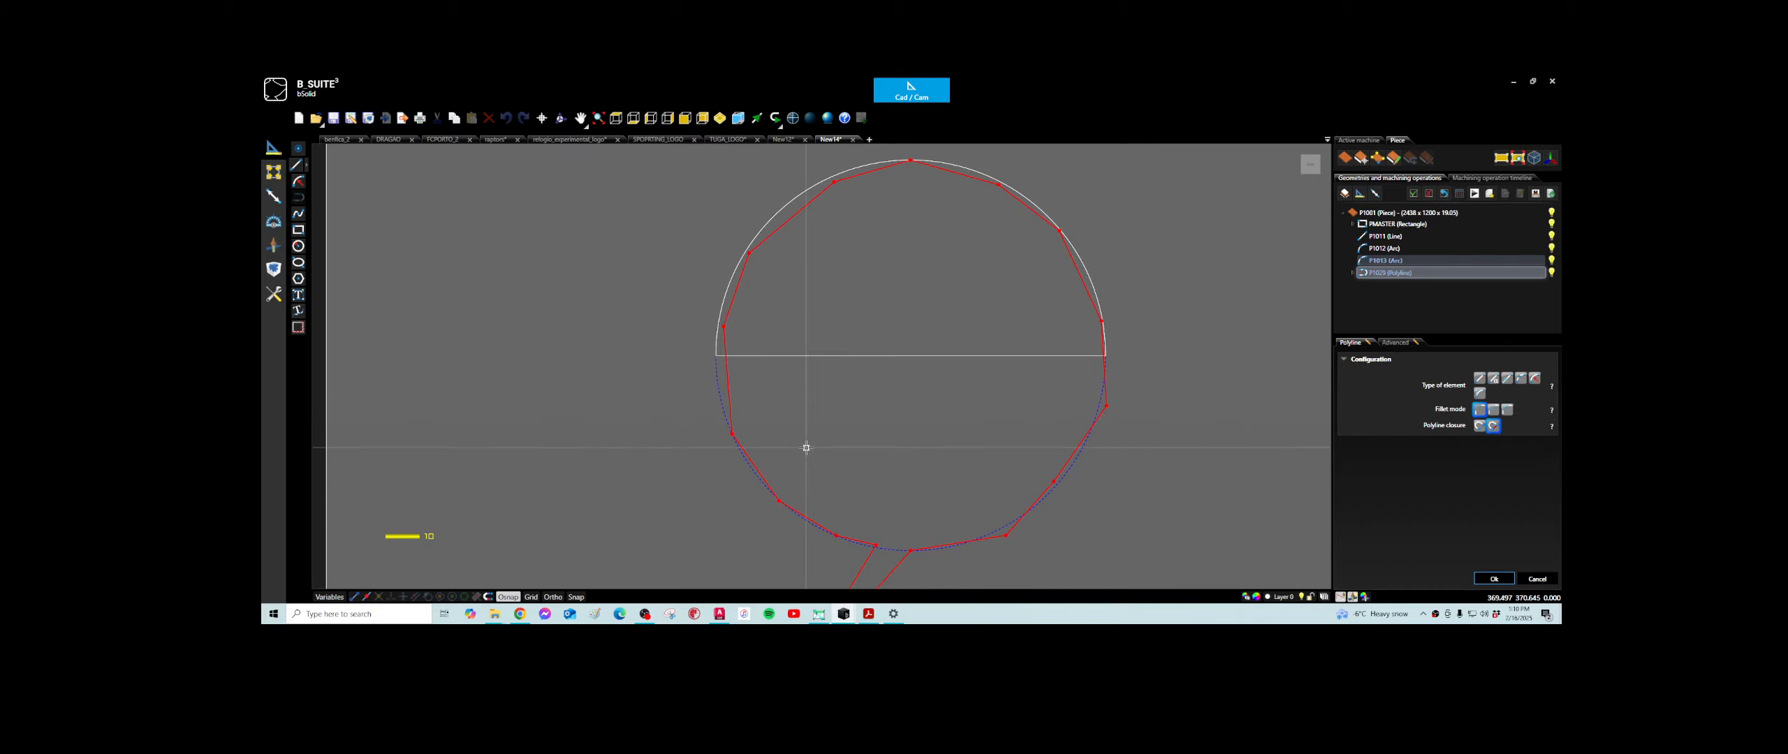
scroll(762, 495, "up", 5)
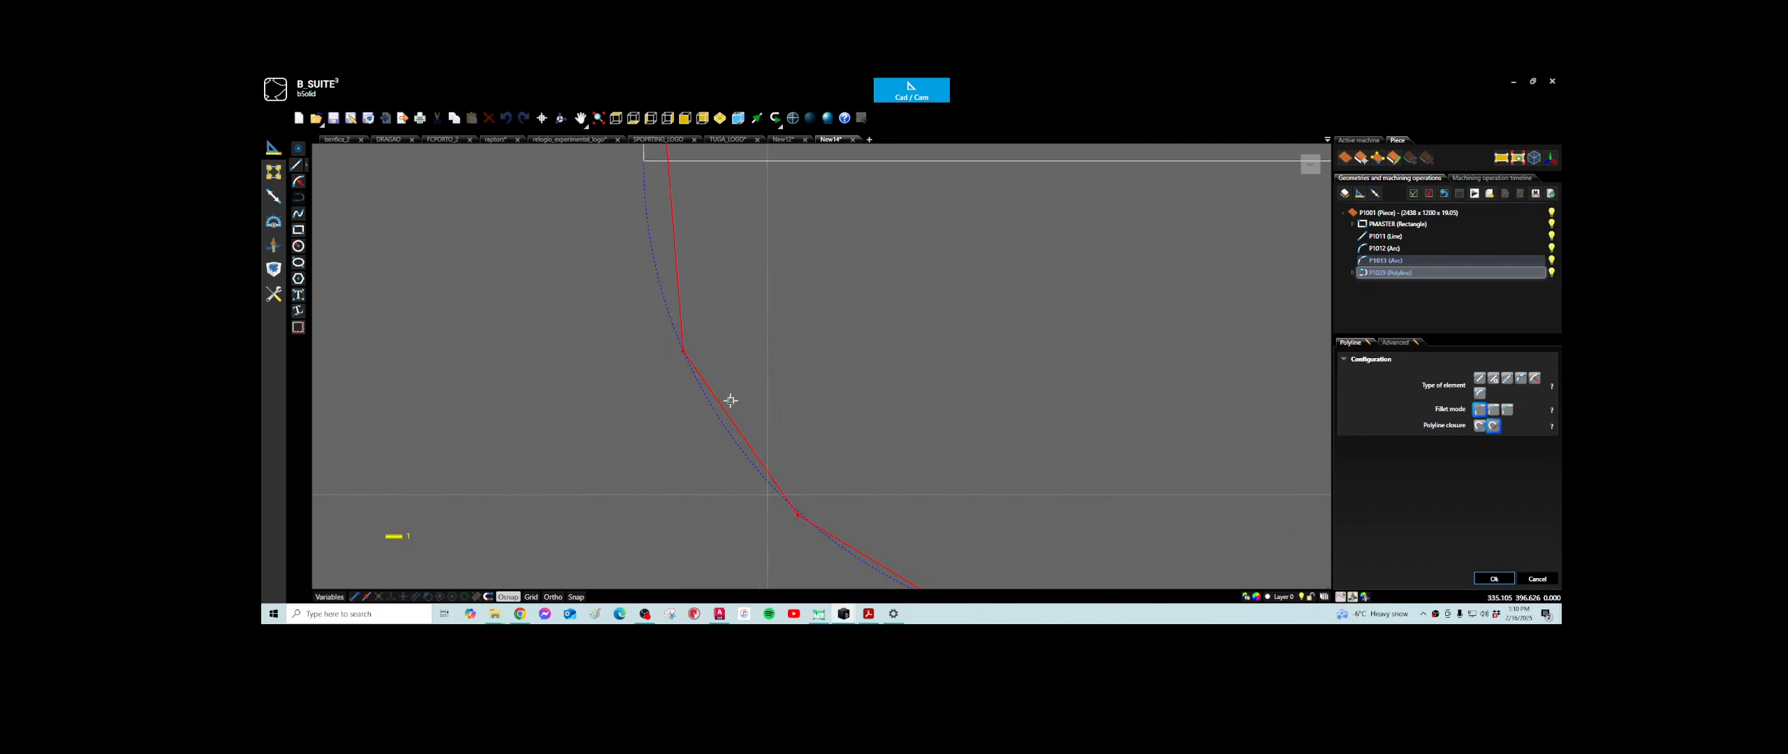
scroll(719, 296, "up", 2)
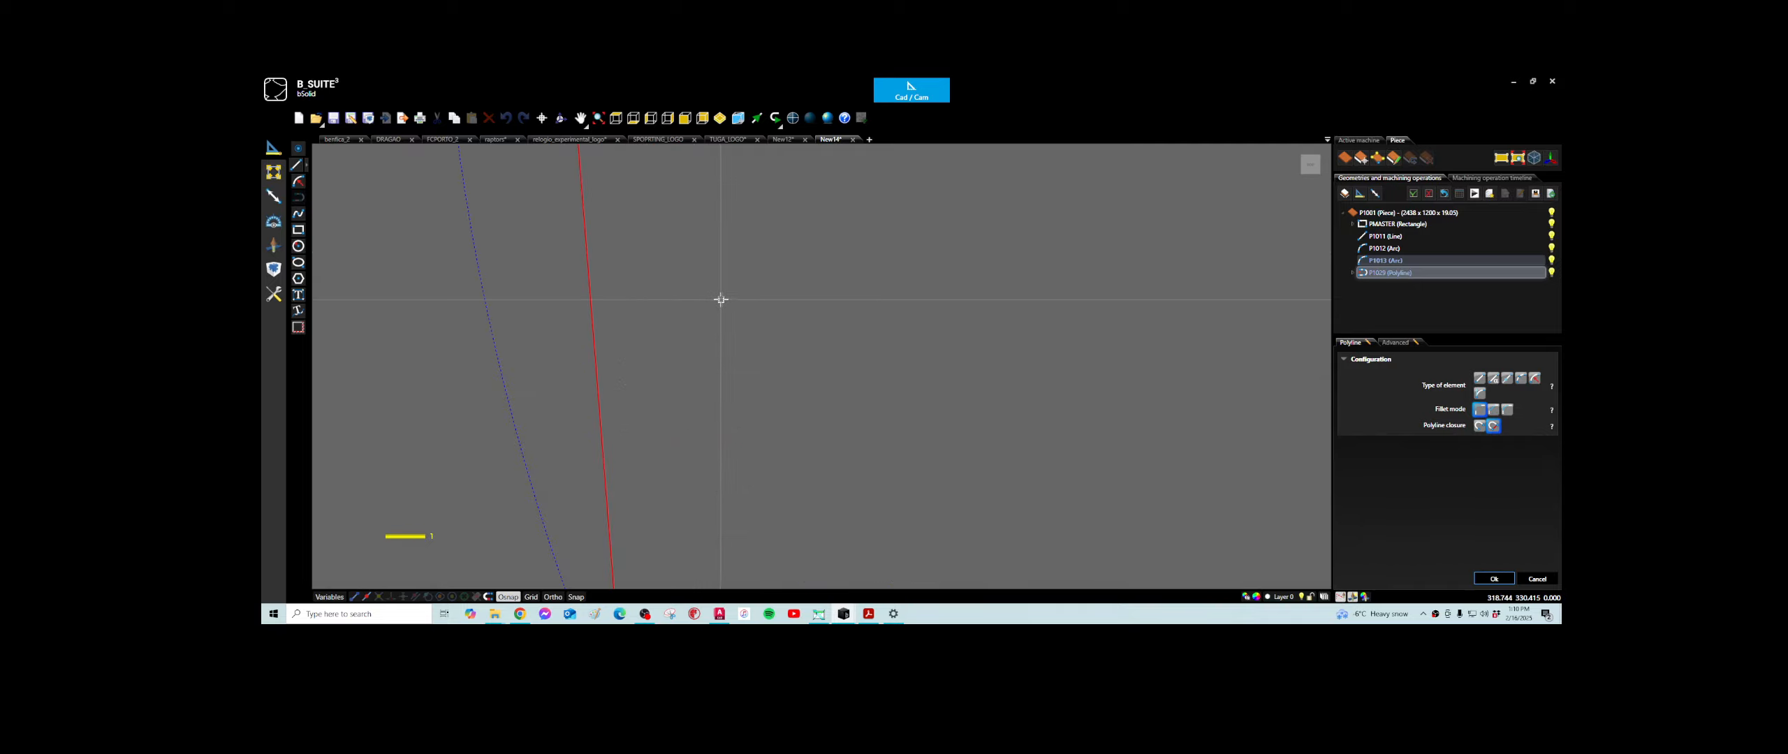
scroll(713, 301, "up", 1)
scroll(710, 307, "down", 7)
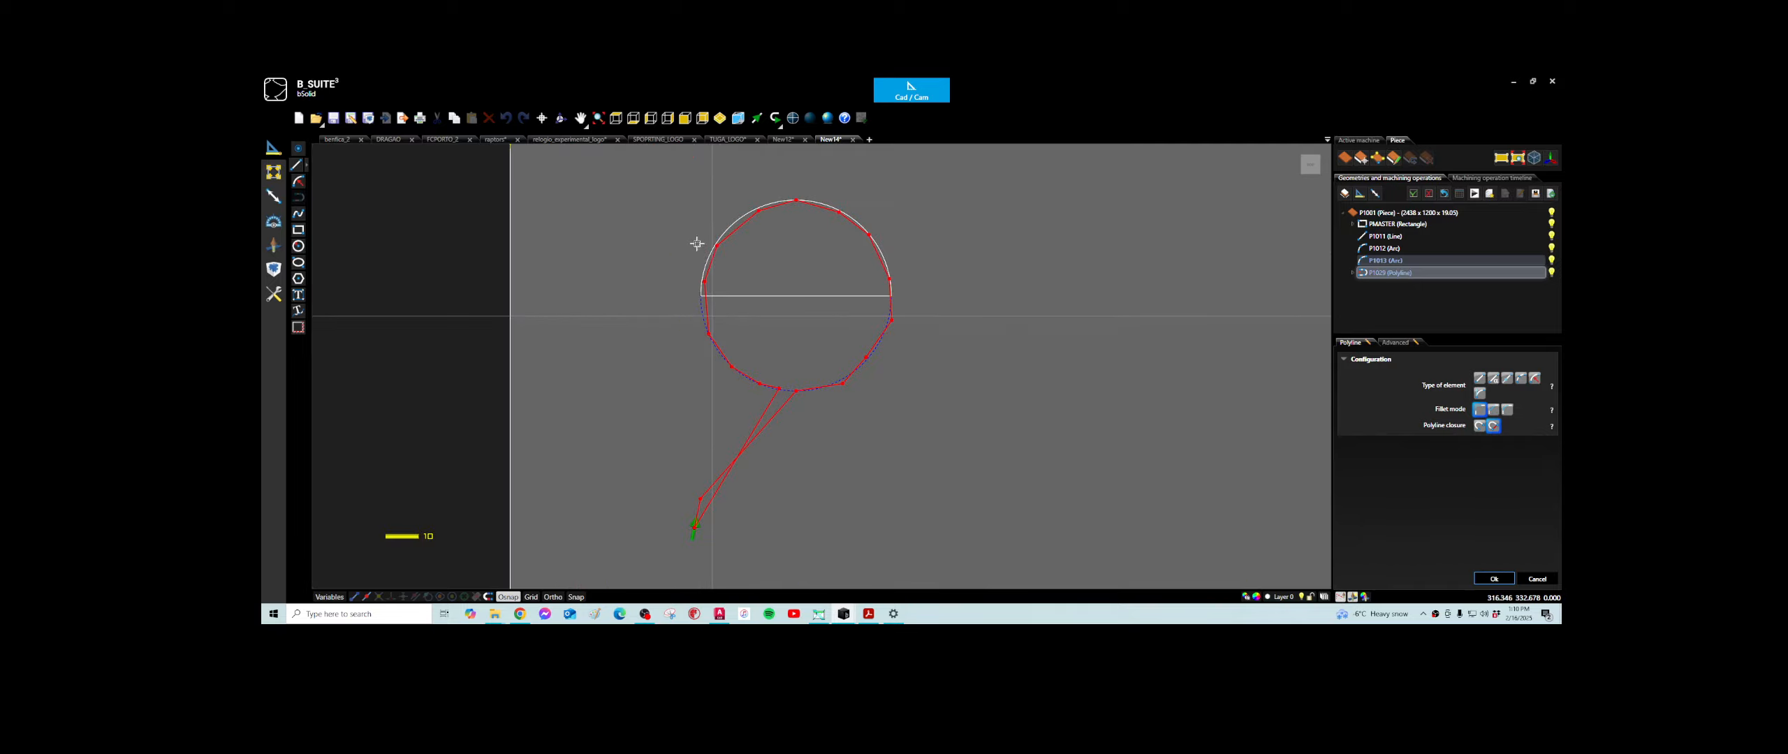
scroll(710, 280, "up", 3)
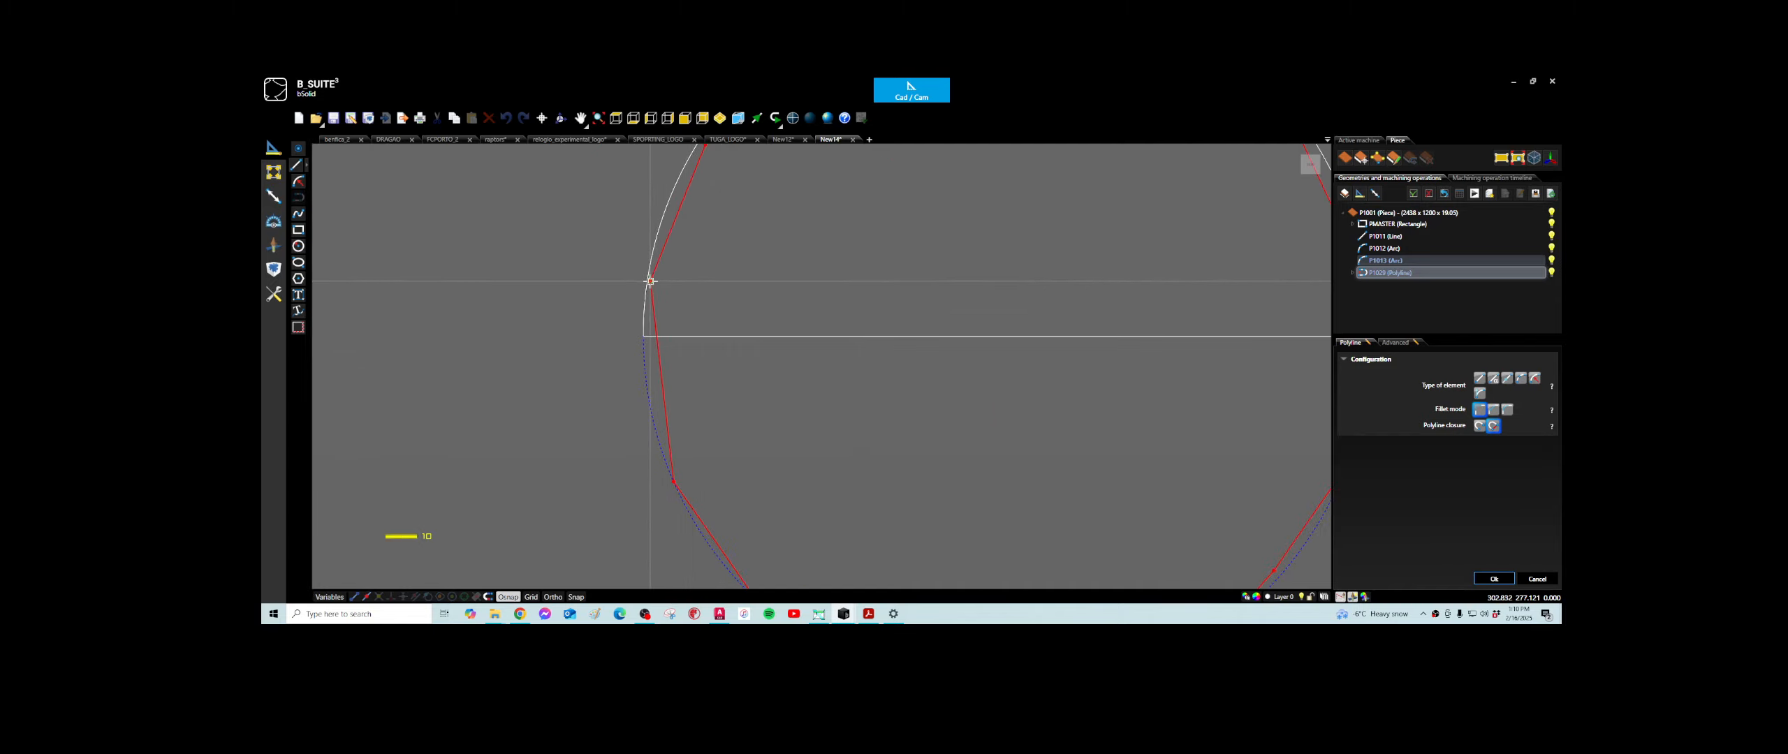
left_click(650, 281)
left_click(1493, 578)
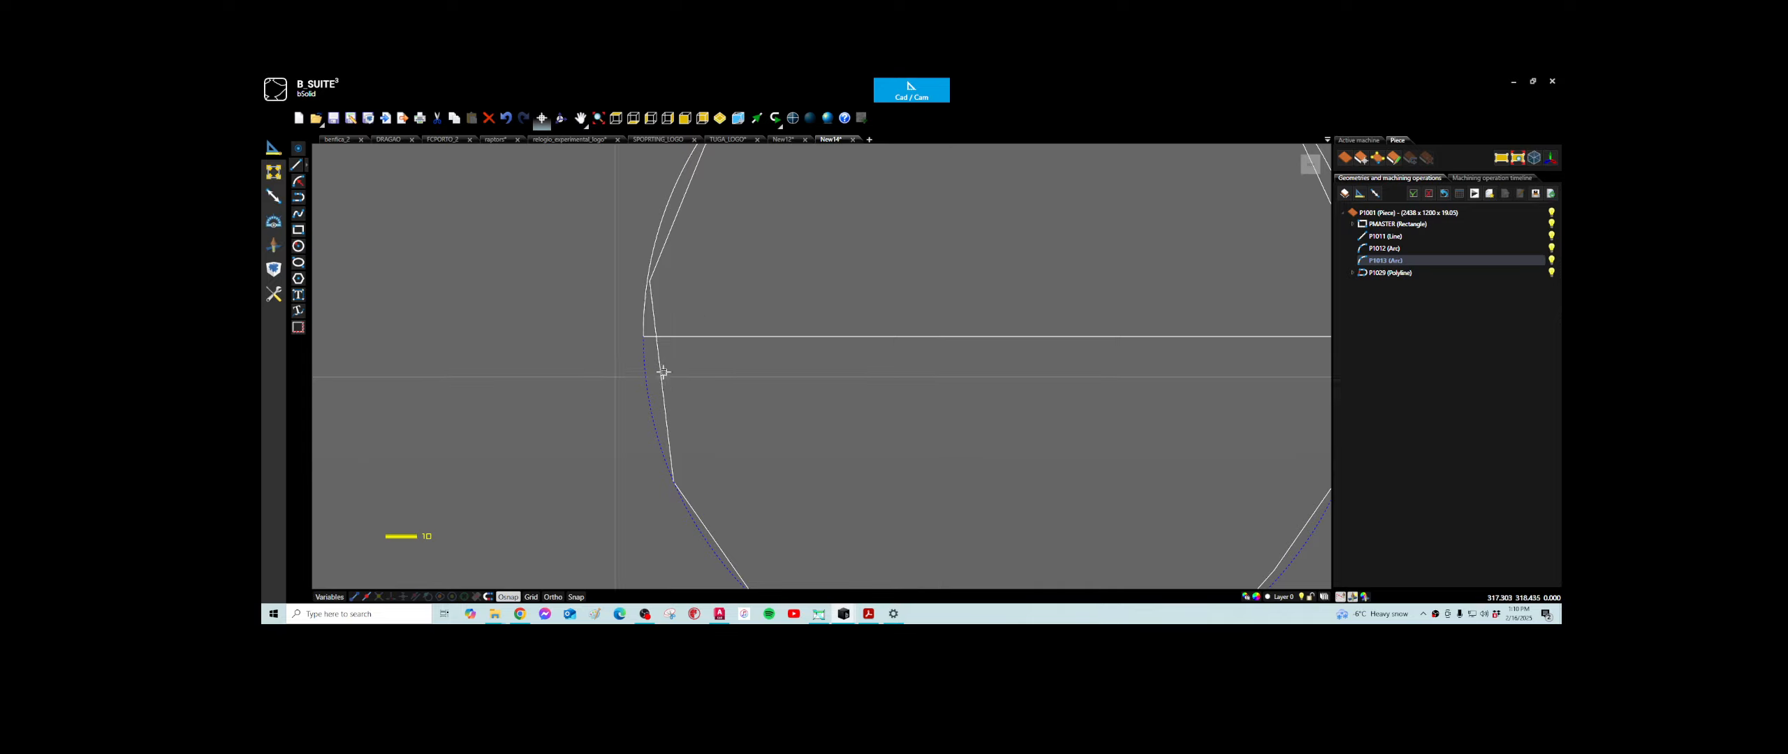
- Set a new fillet radius and fillet the polyline at the circle's left edge
left_click(273, 171)
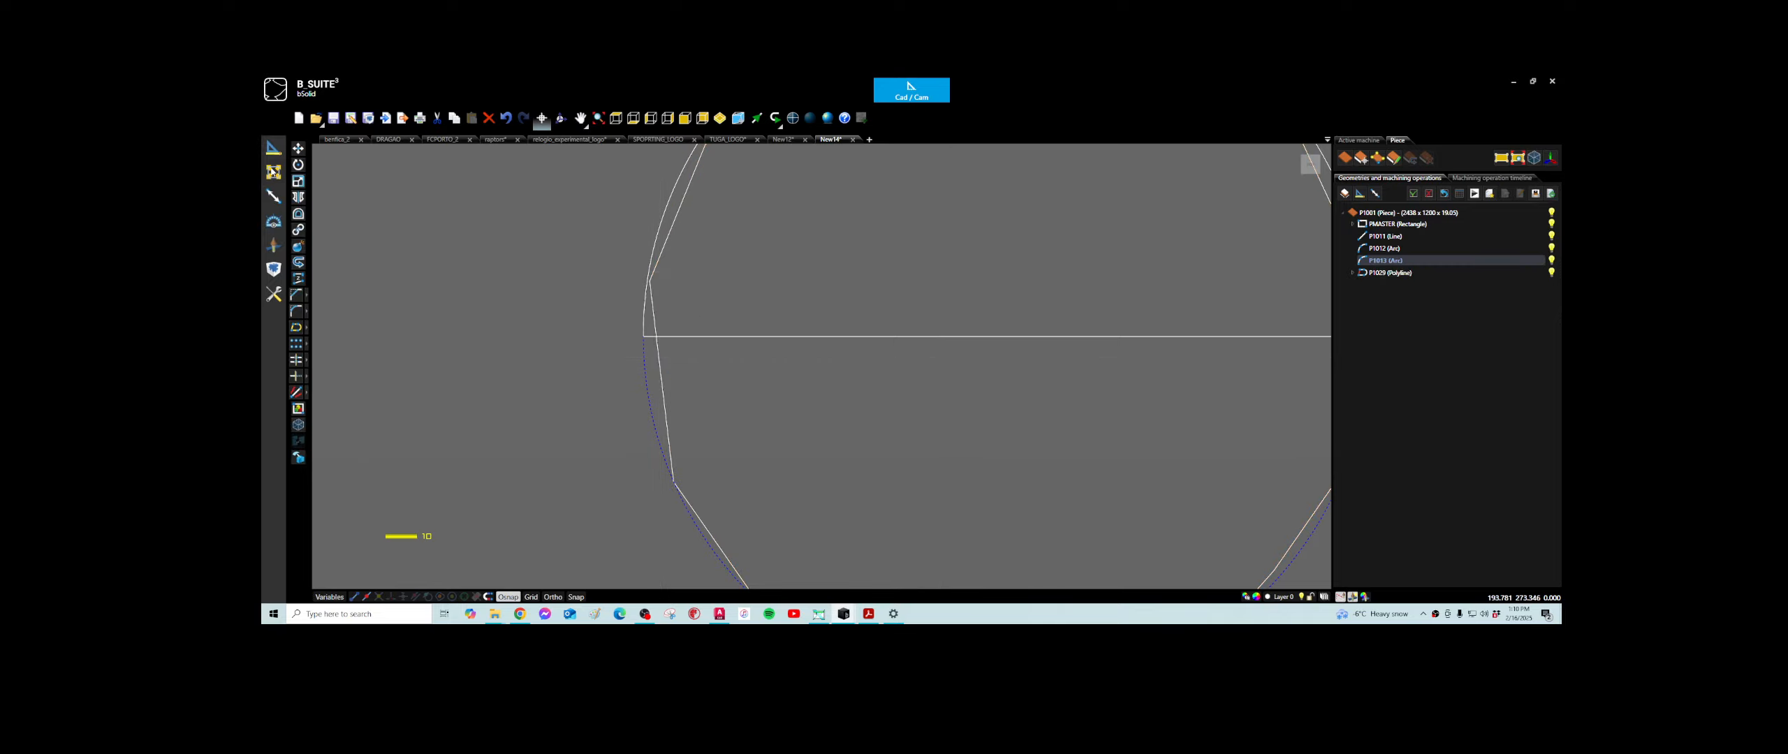
left_click(296, 312)
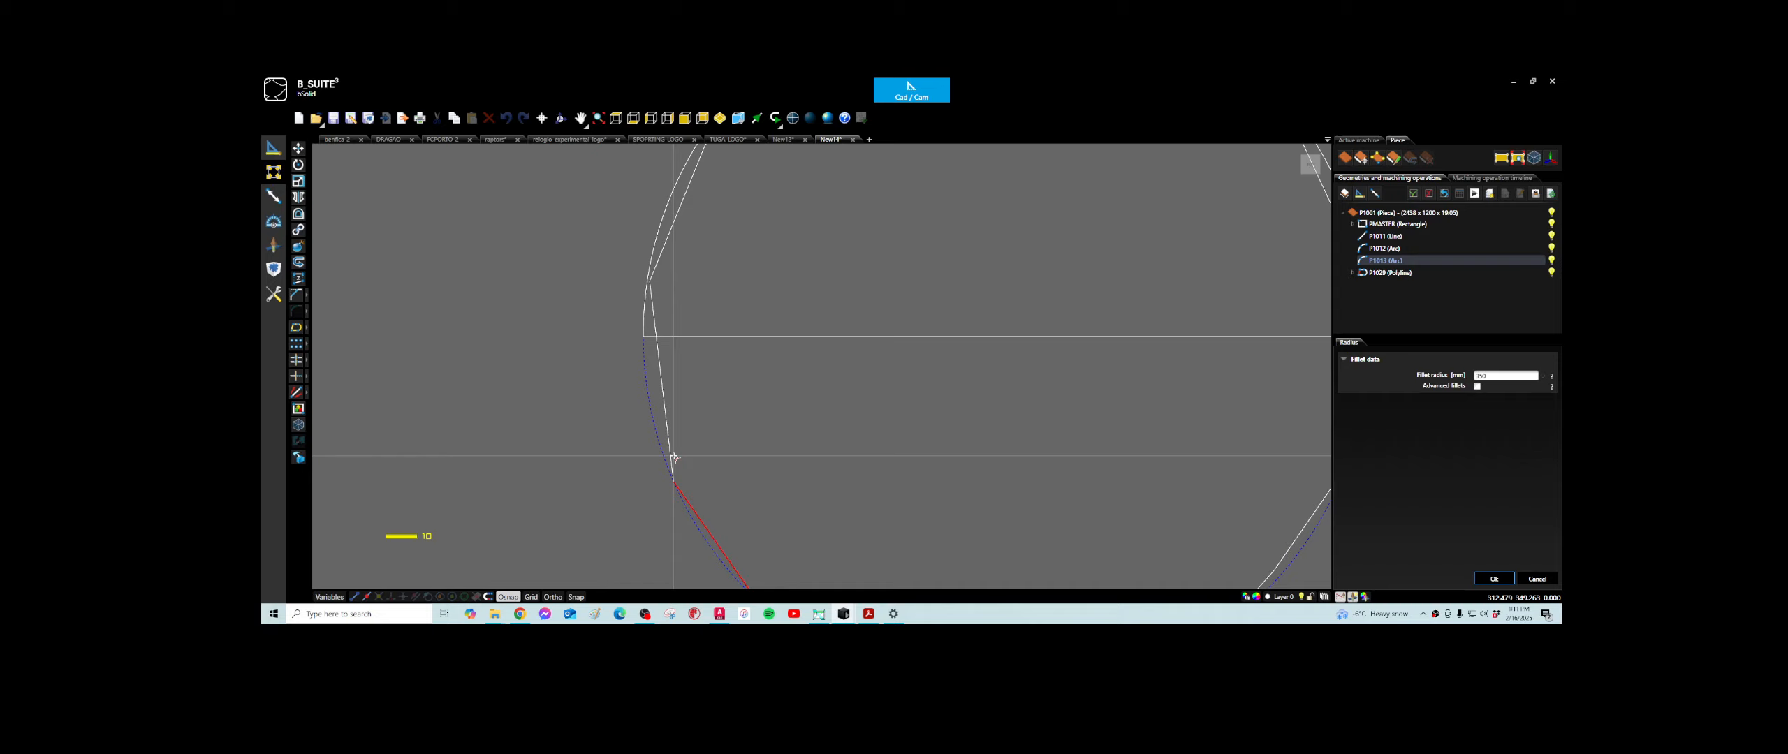
double_click(1488, 378)
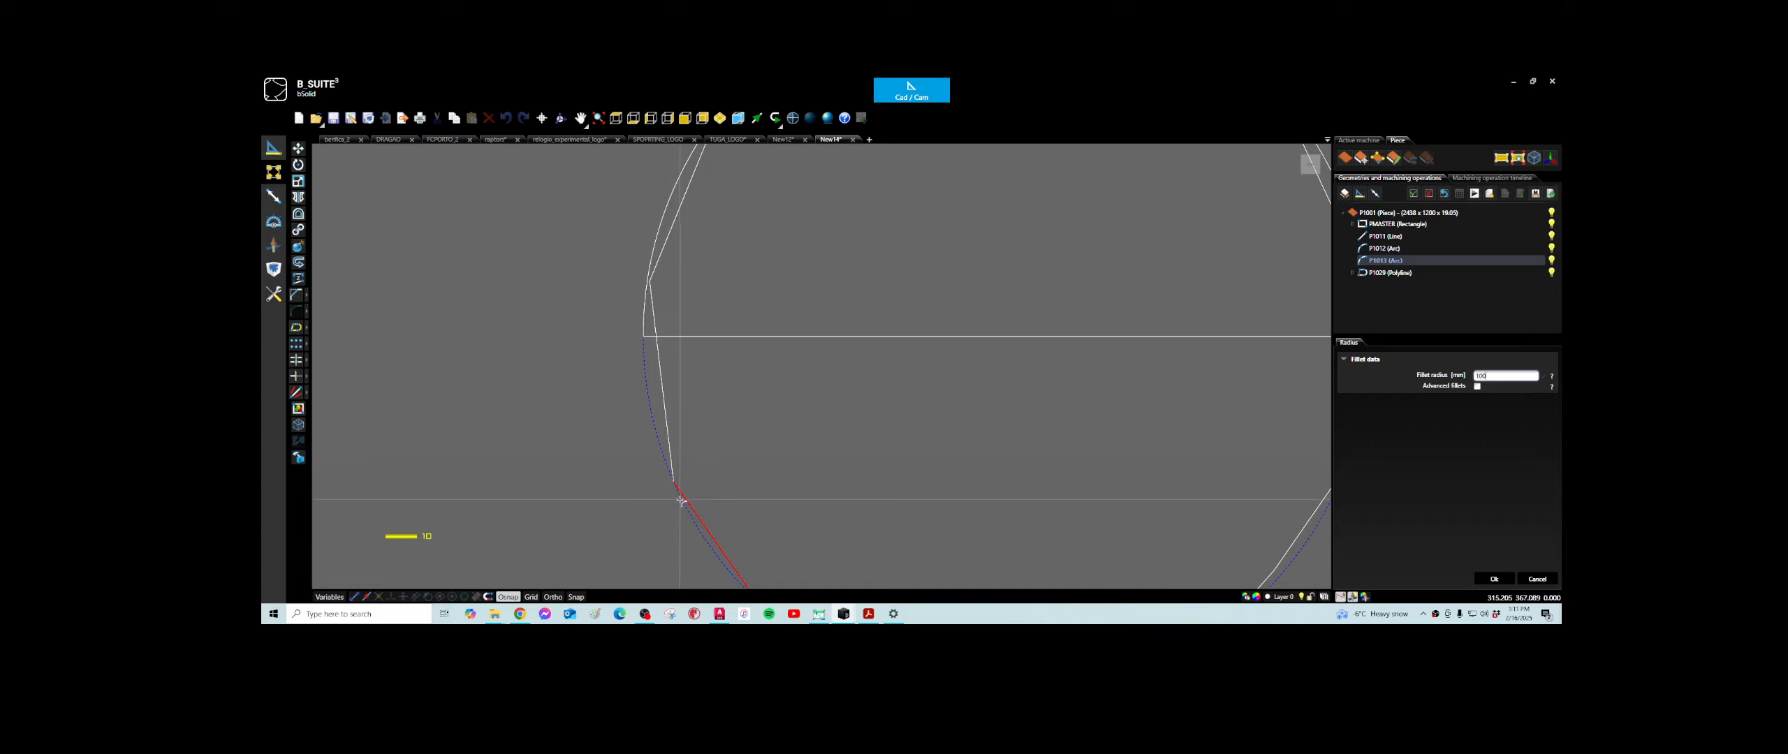
left_click(653, 277)
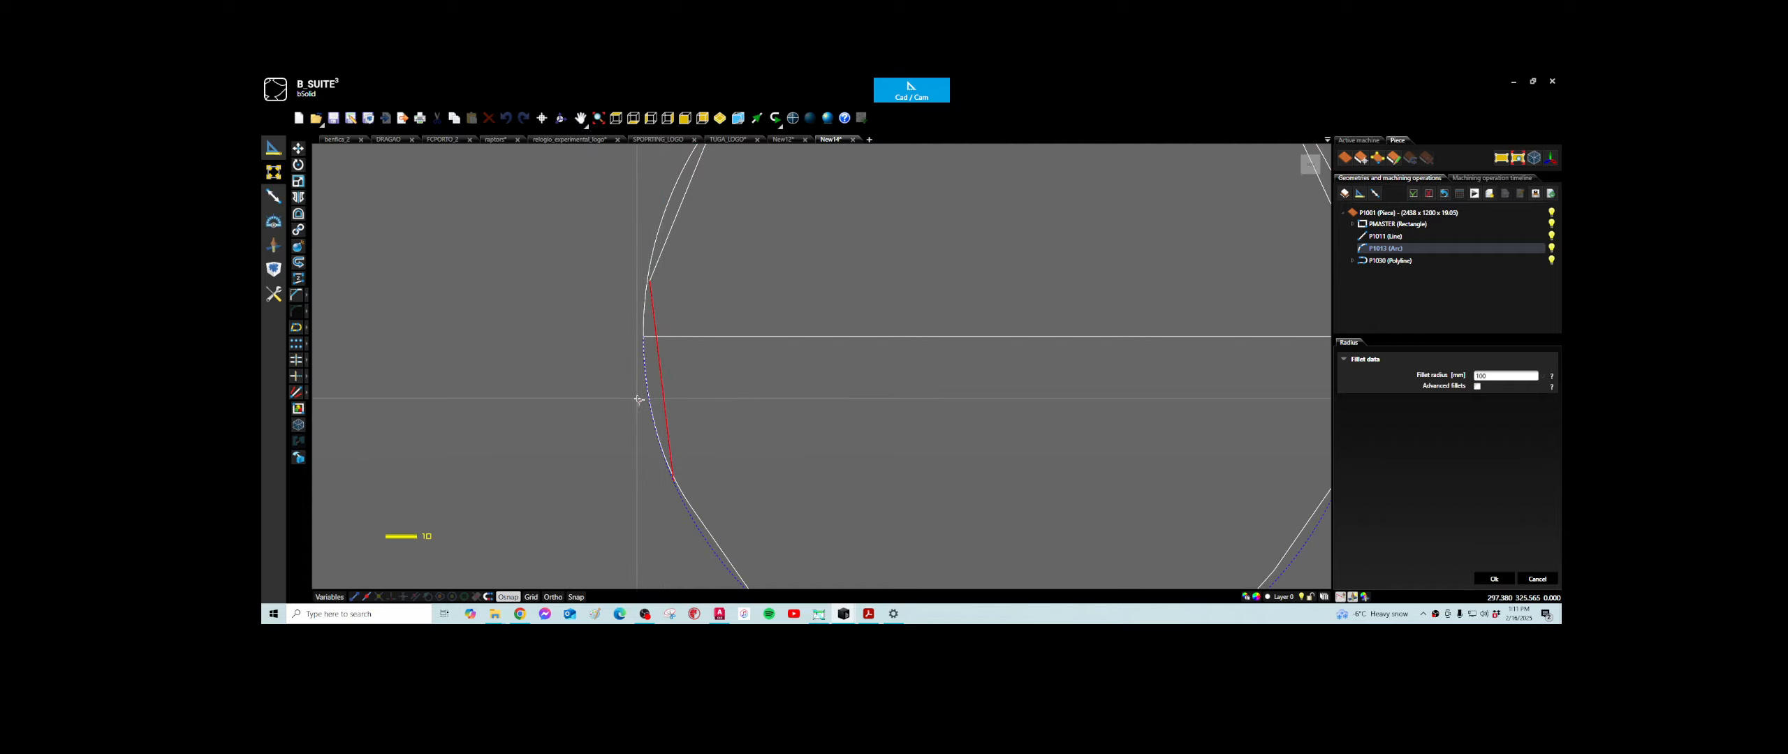
- Fillet the junction of the polyline and the circle's arc at the lower left and finish the Fillet command
scroll(666, 483, "up", 5)
scroll(656, 441, "up", 1)
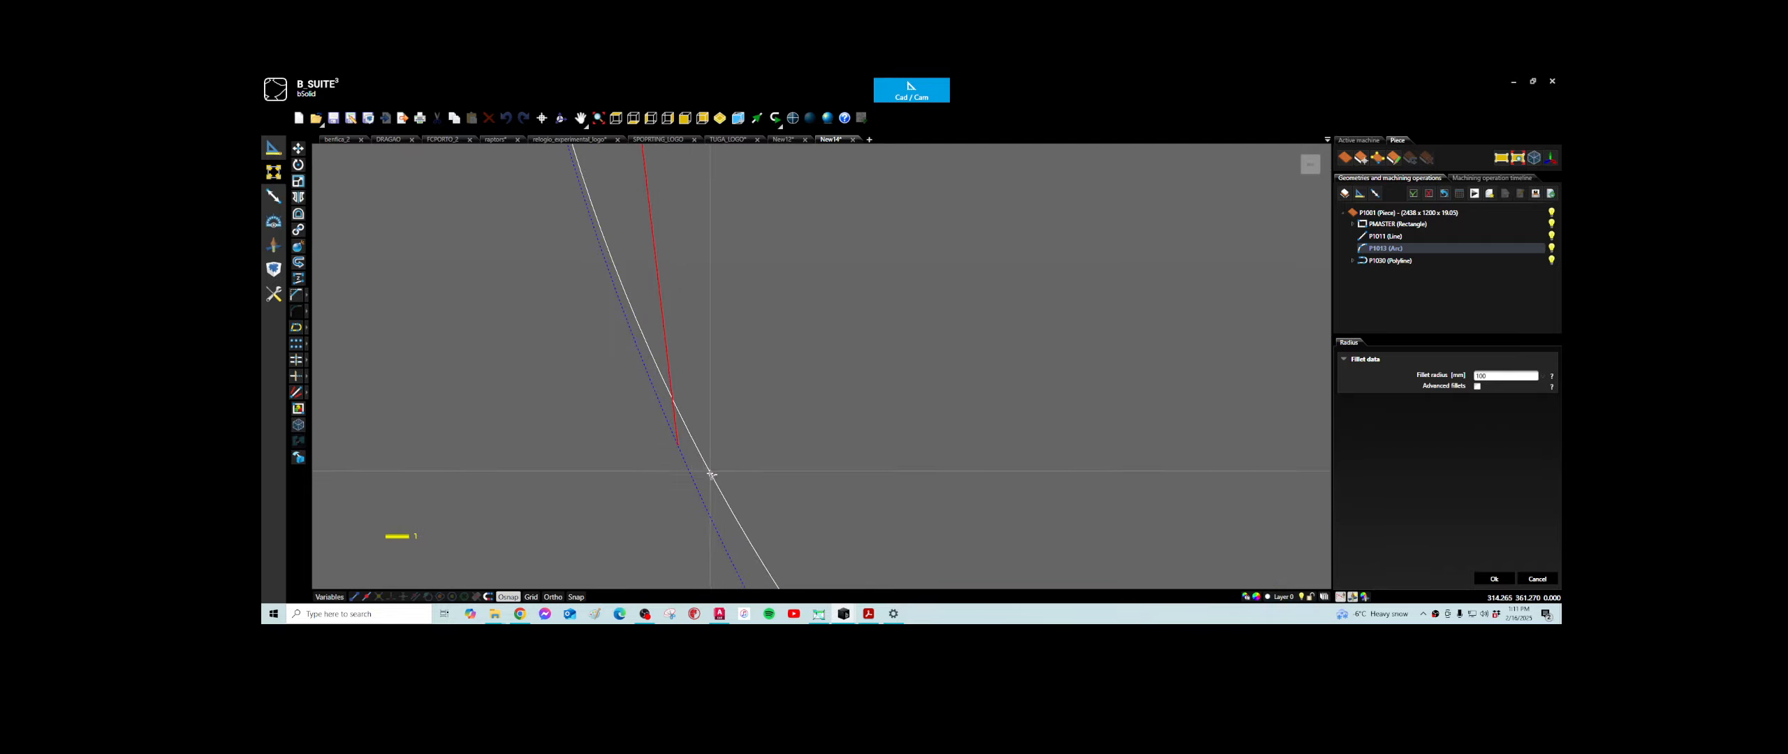
left_click(705, 499)
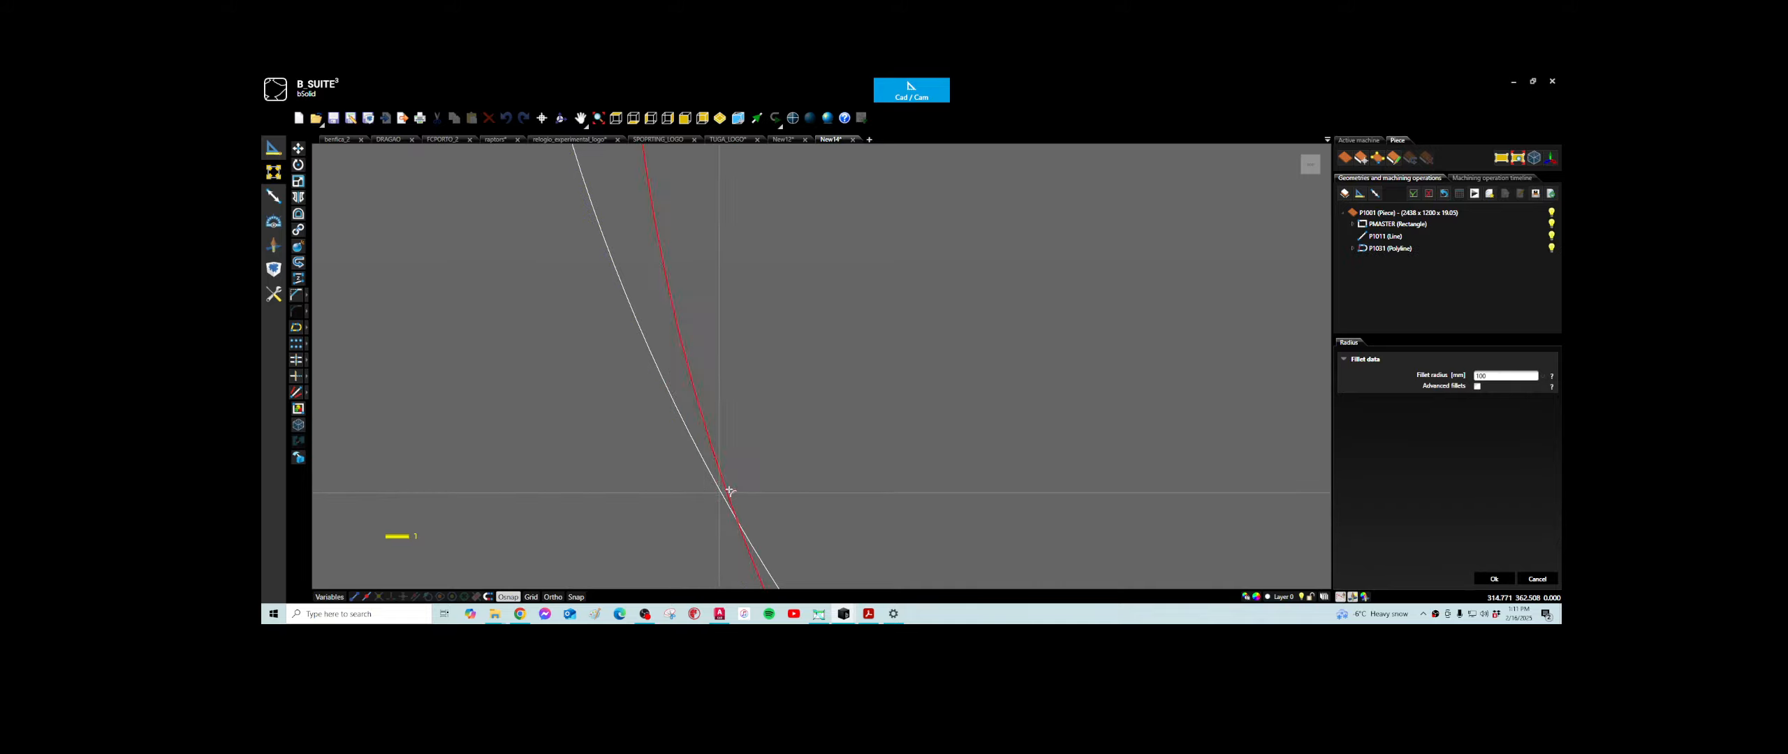
scroll(726, 495, "down", 5)
scroll(837, 524, "up", 2)
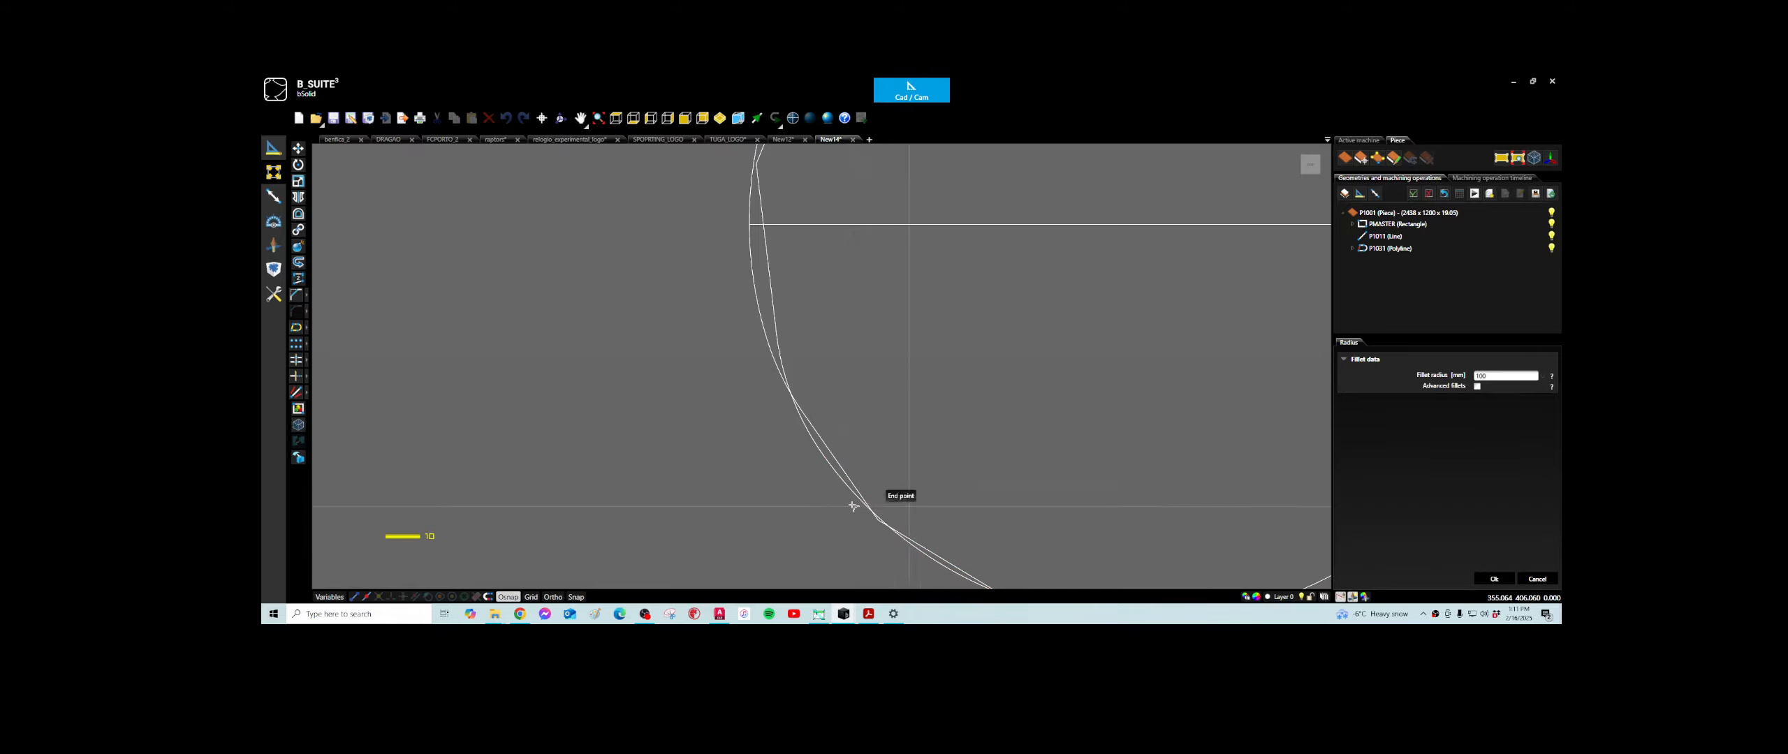
scroll(869, 474, "down", 3)
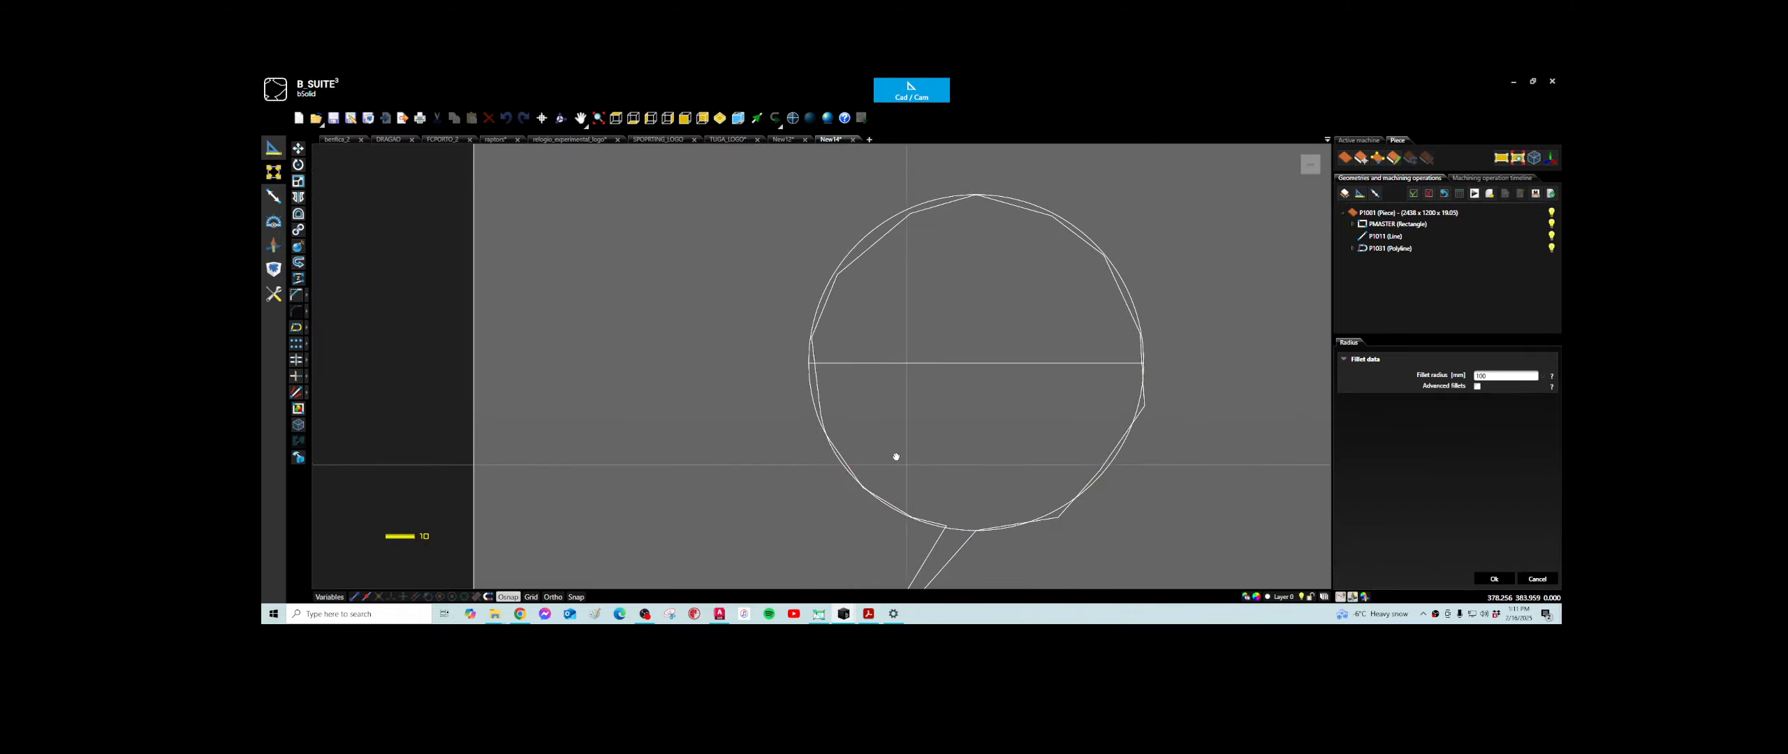
scroll(818, 395, "up", 3)
scroll(804, 363, "up", 5)
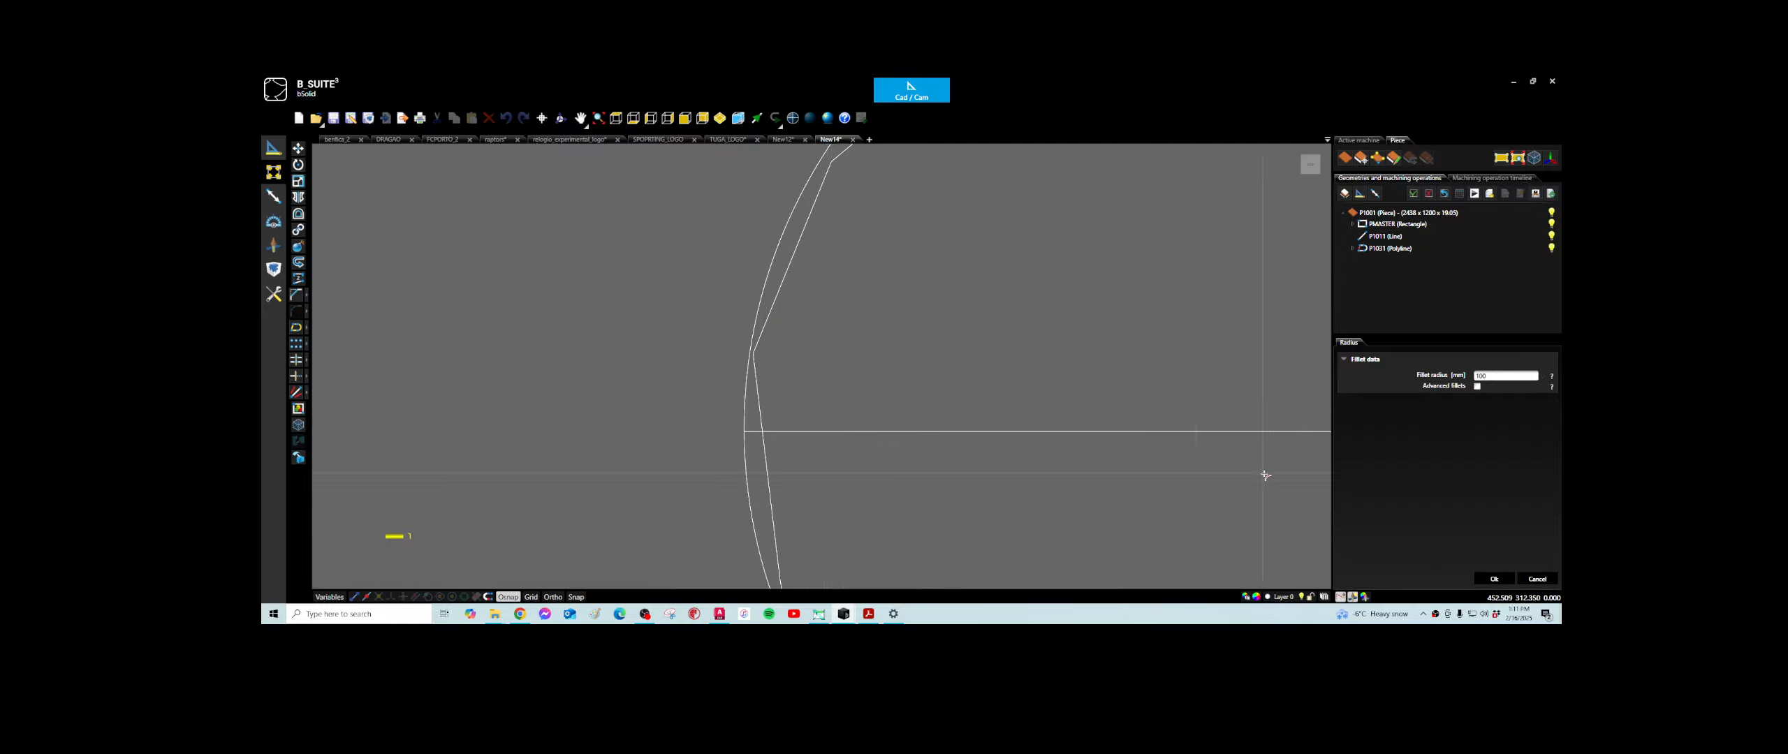
scroll(978, 419, "down", 5)
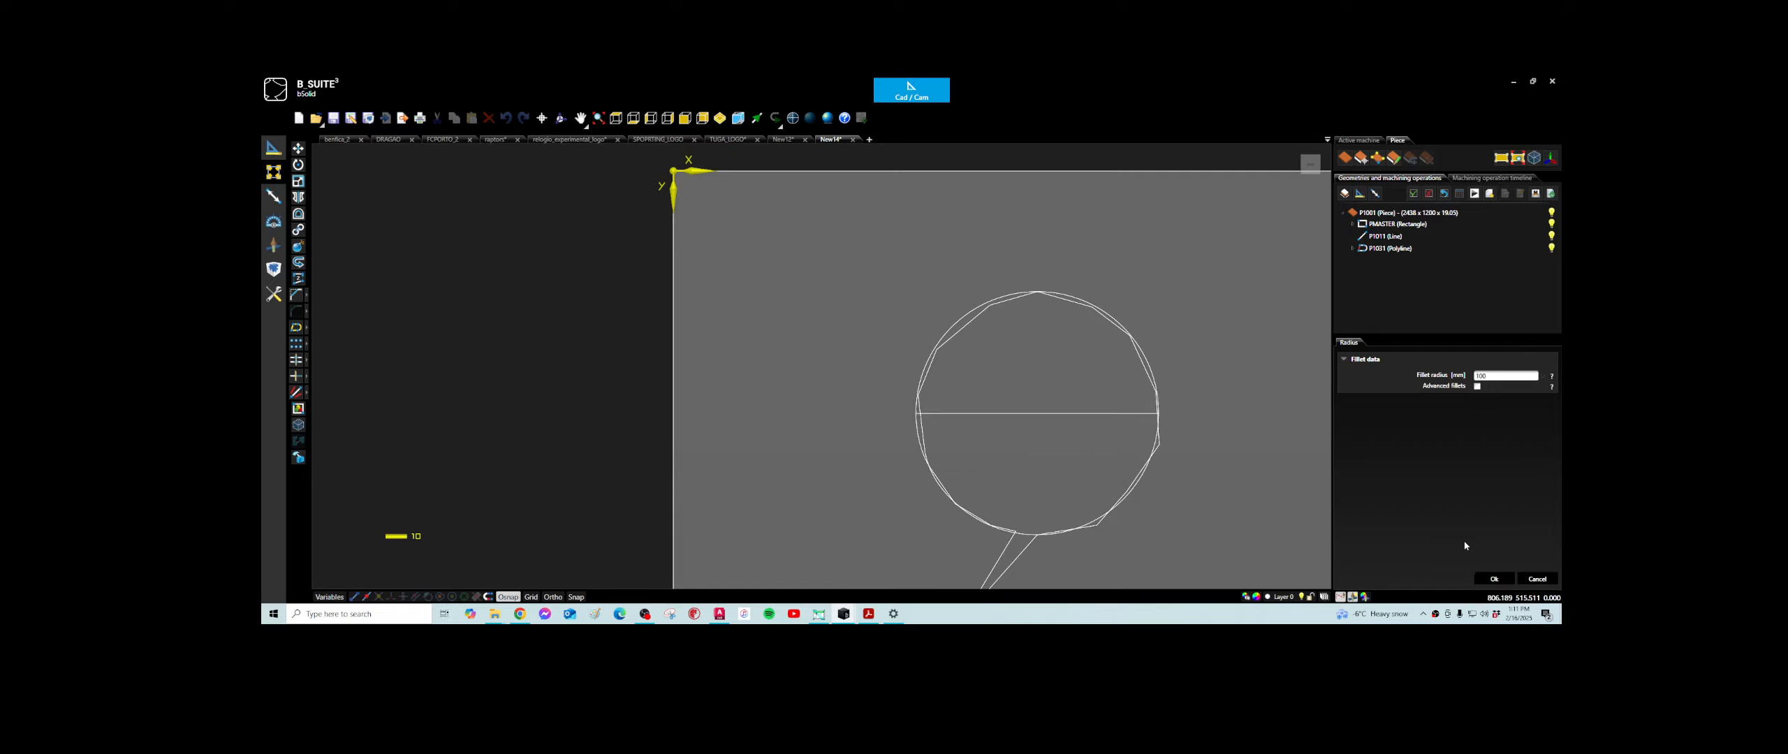
left_click(1495, 579)
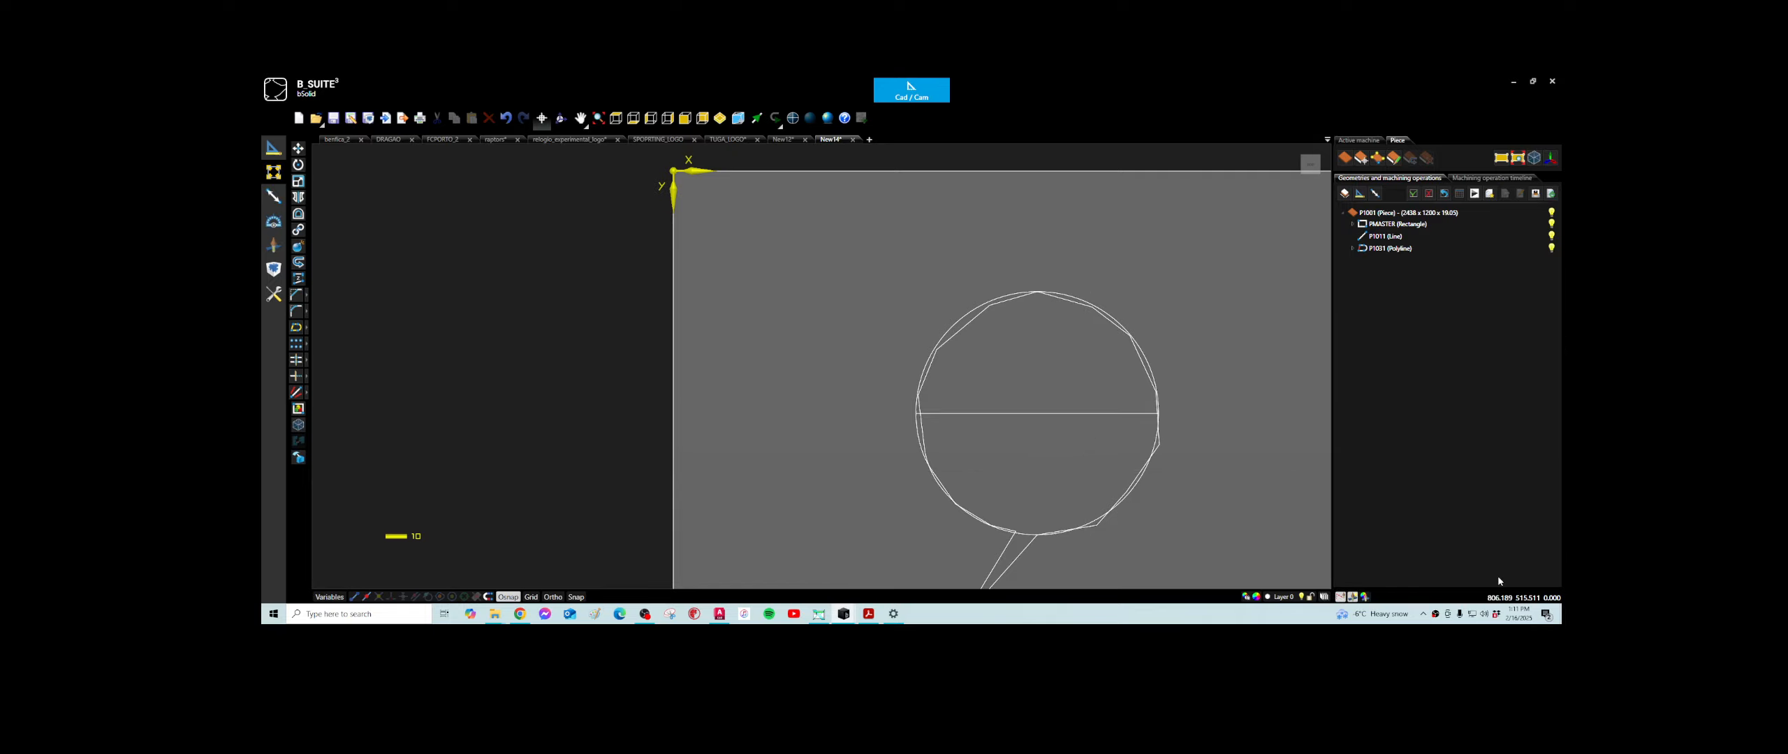
- Explode the merged circle polyline into separate lines and arcs
left_click(969, 325)
scroll(962, 319, "up", 3)
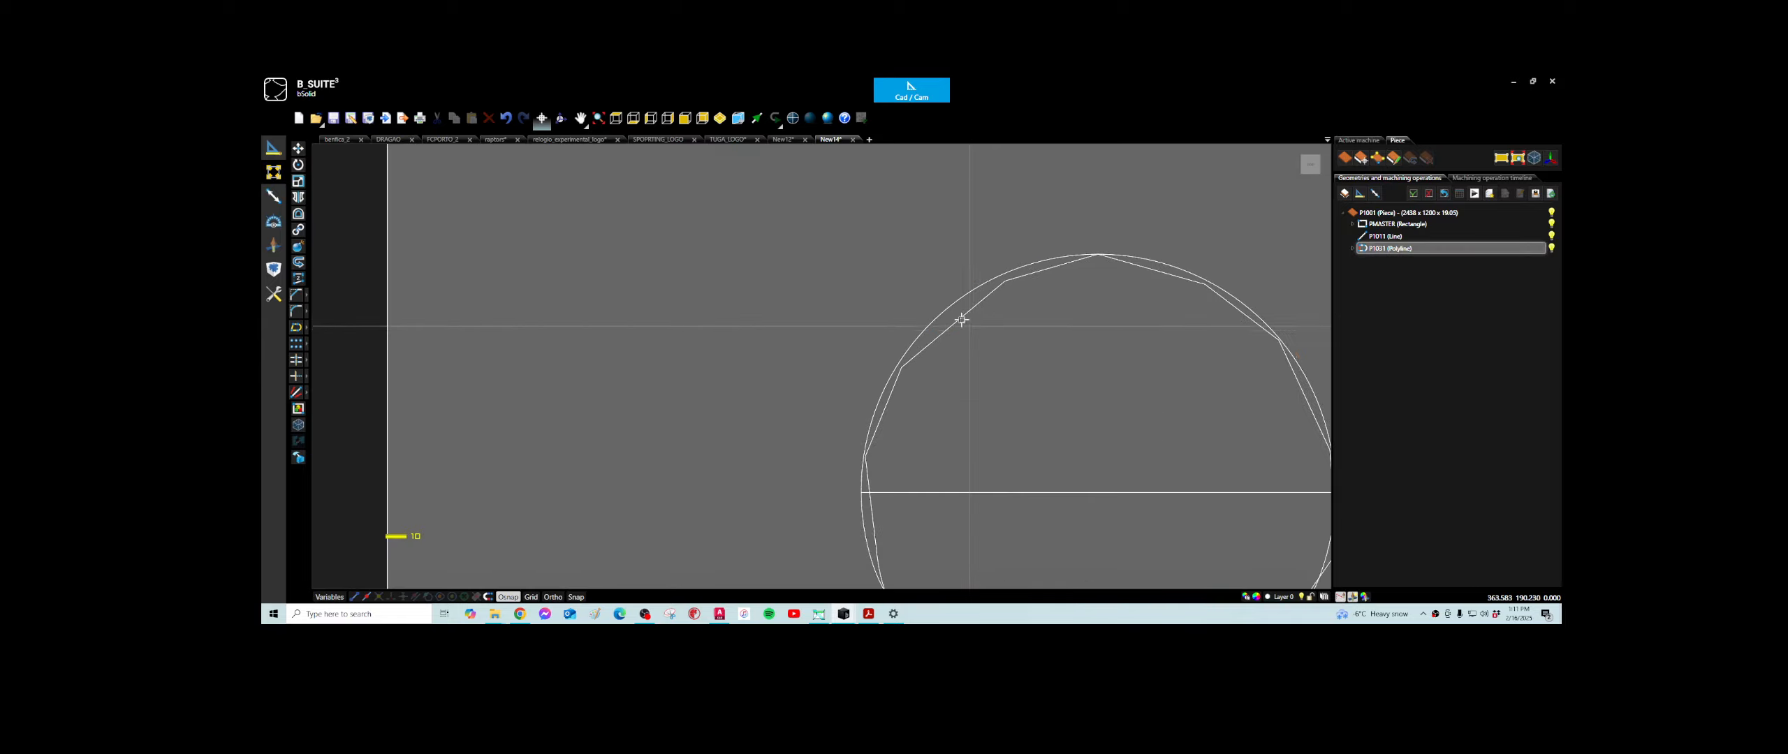
left_click(962, 319)
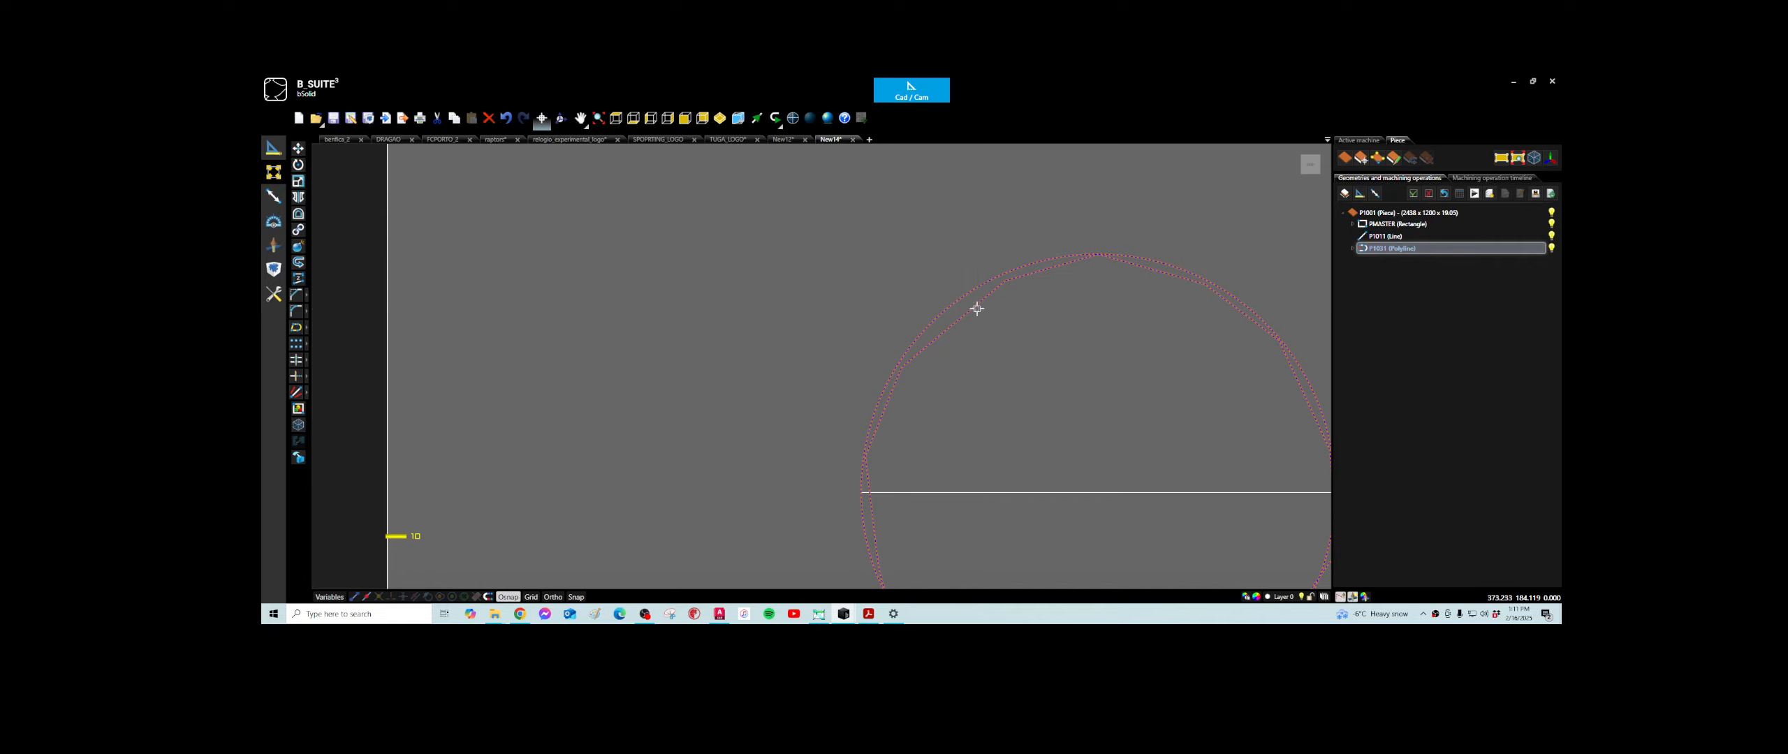
right_click(976, 310)
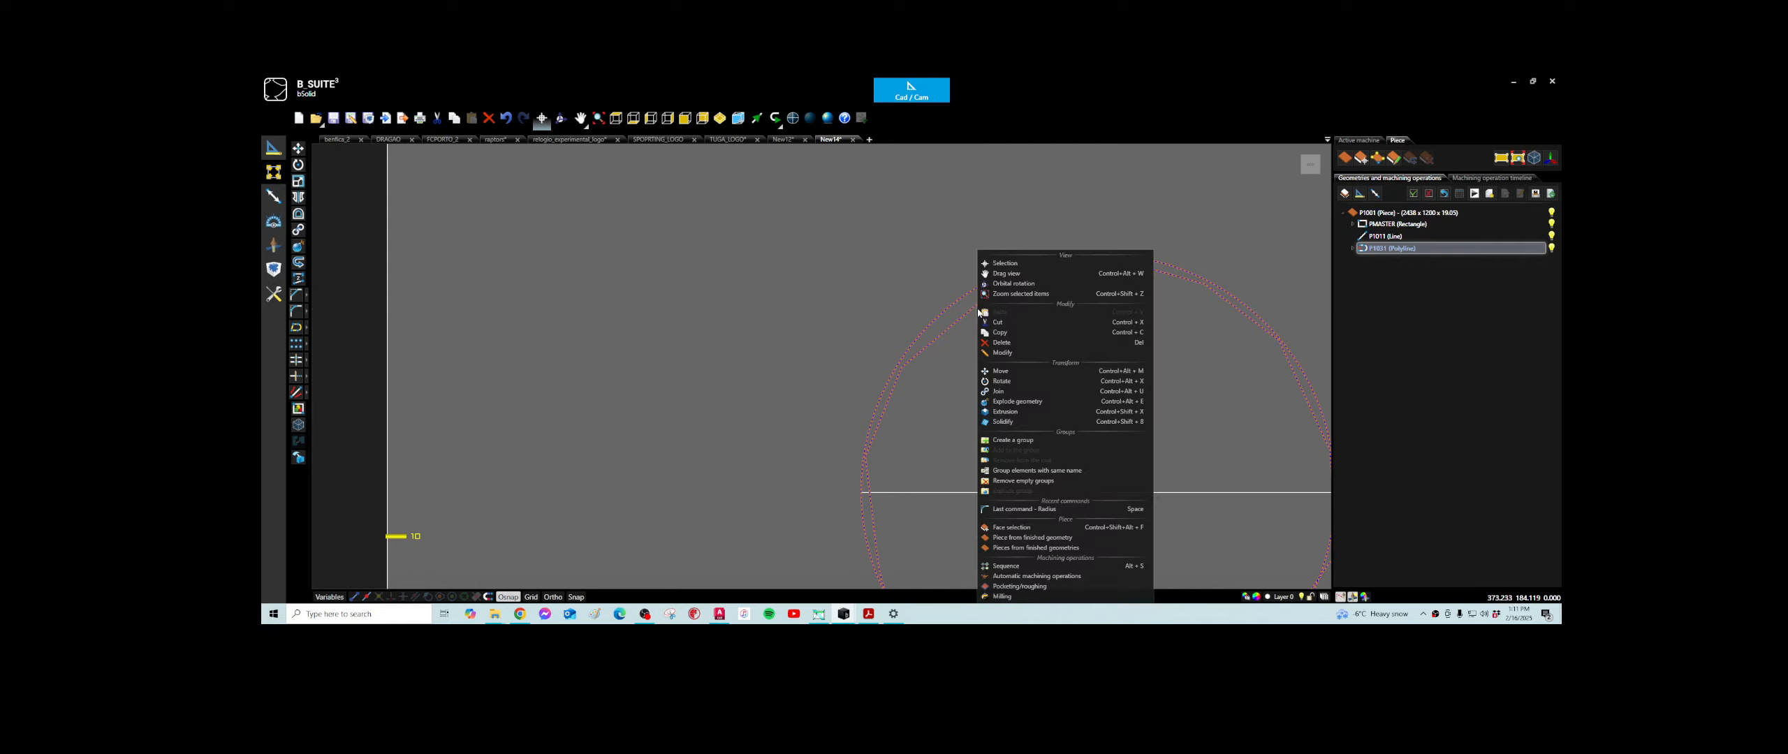
left_click(1006, 402)
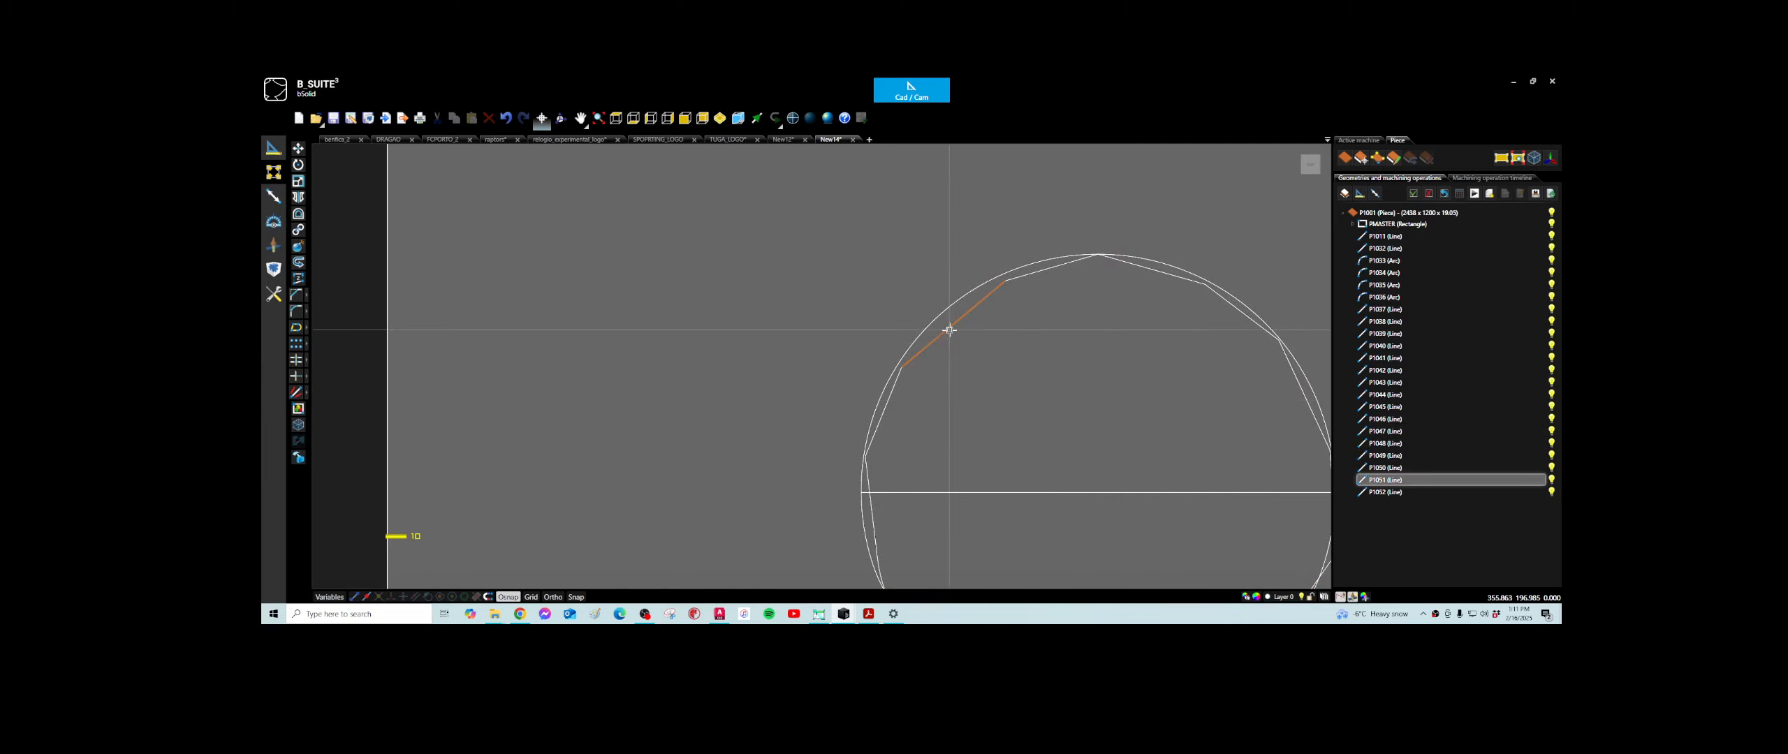
- Fillet the corner between the two upper-left line segments nearest the circle's top
left_click(894, 387)
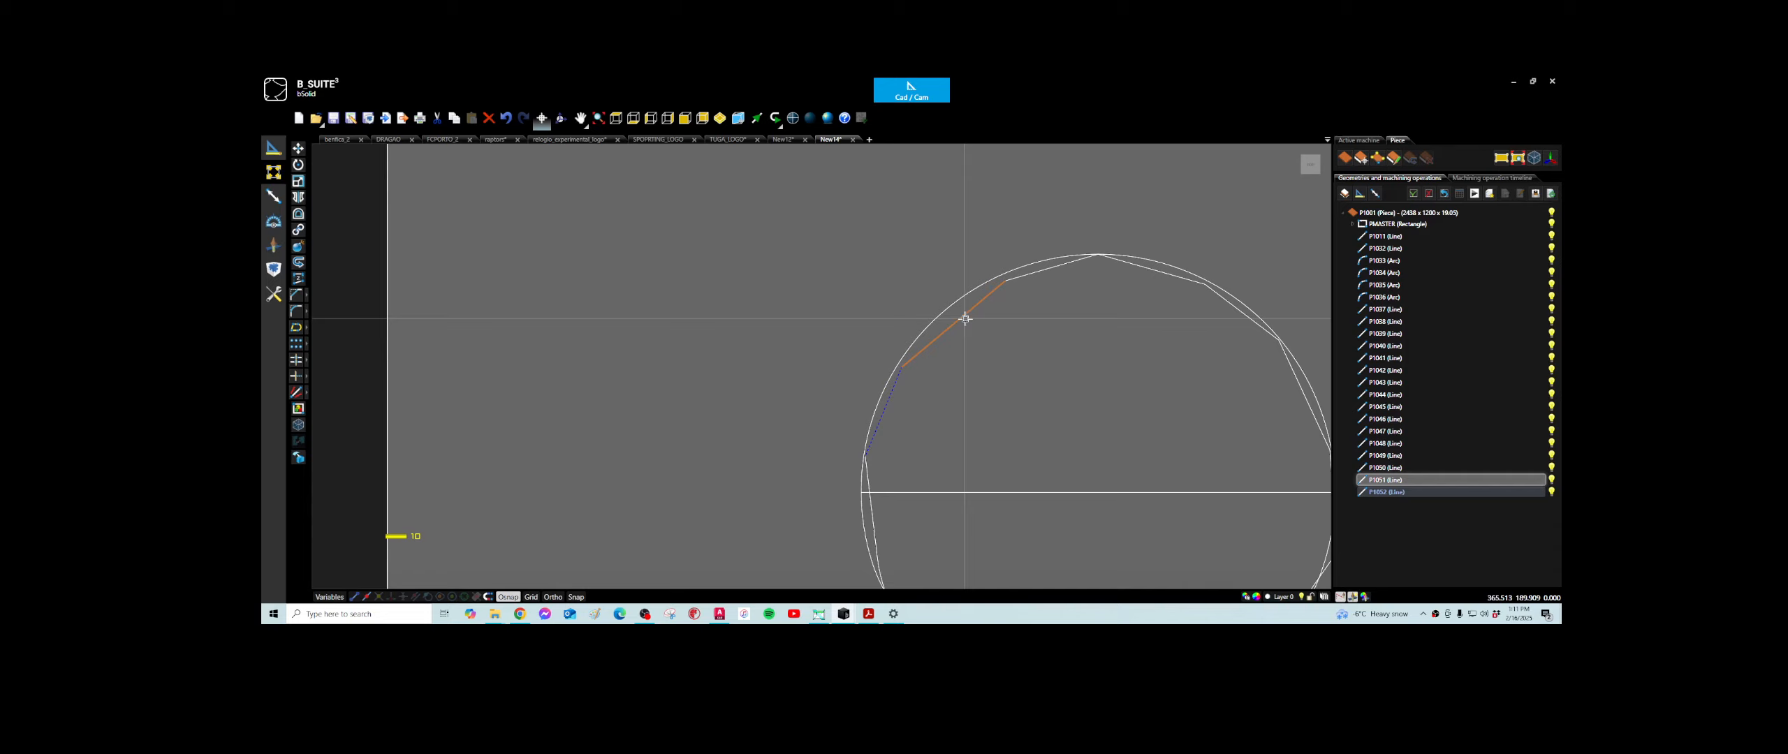
left_click(1019, 279)
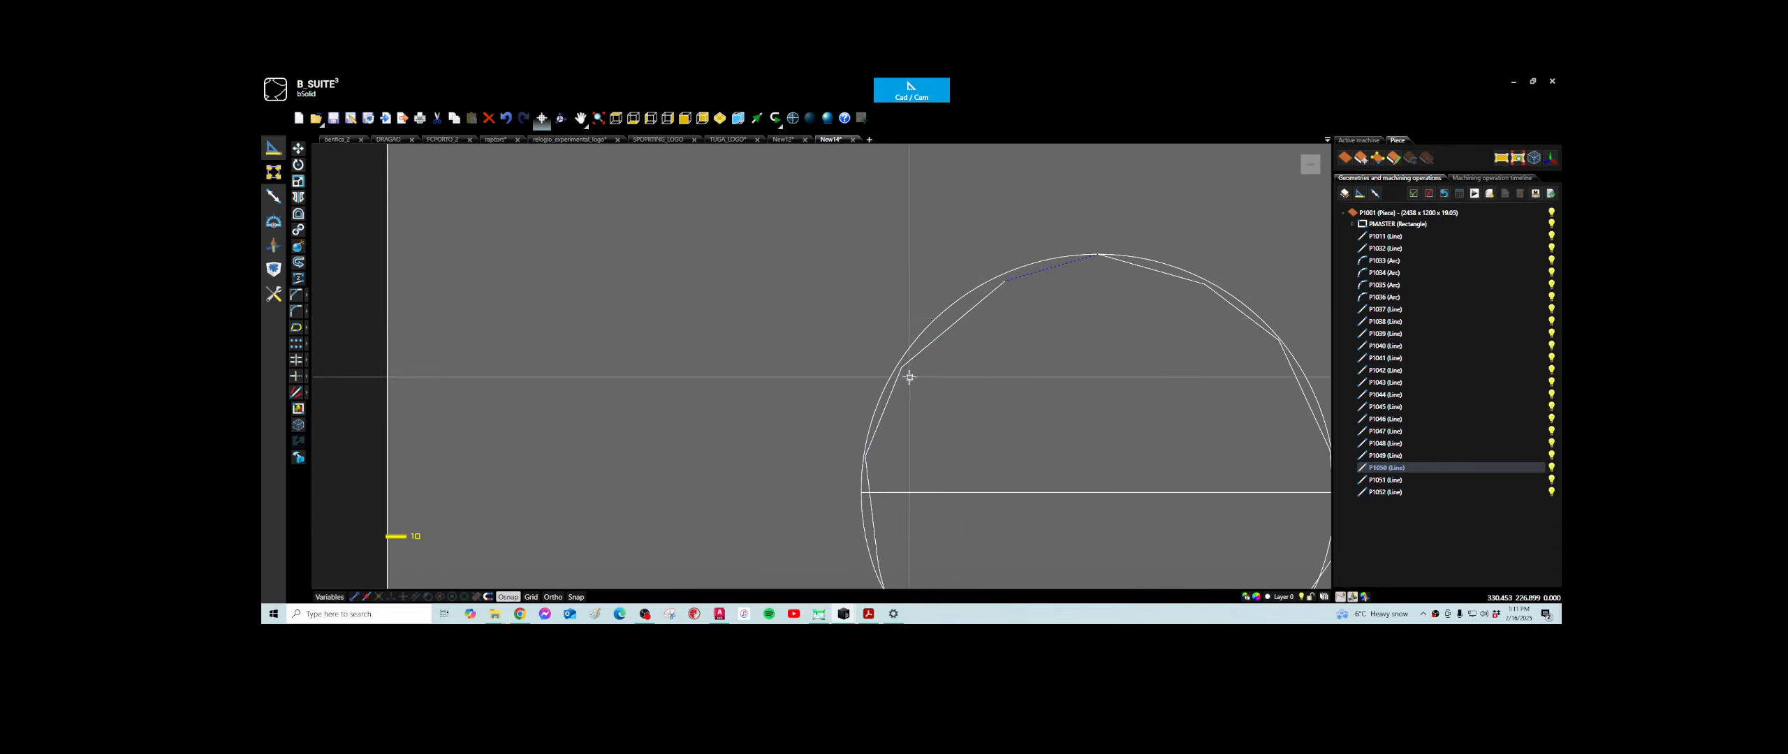
left_click(296, 310)
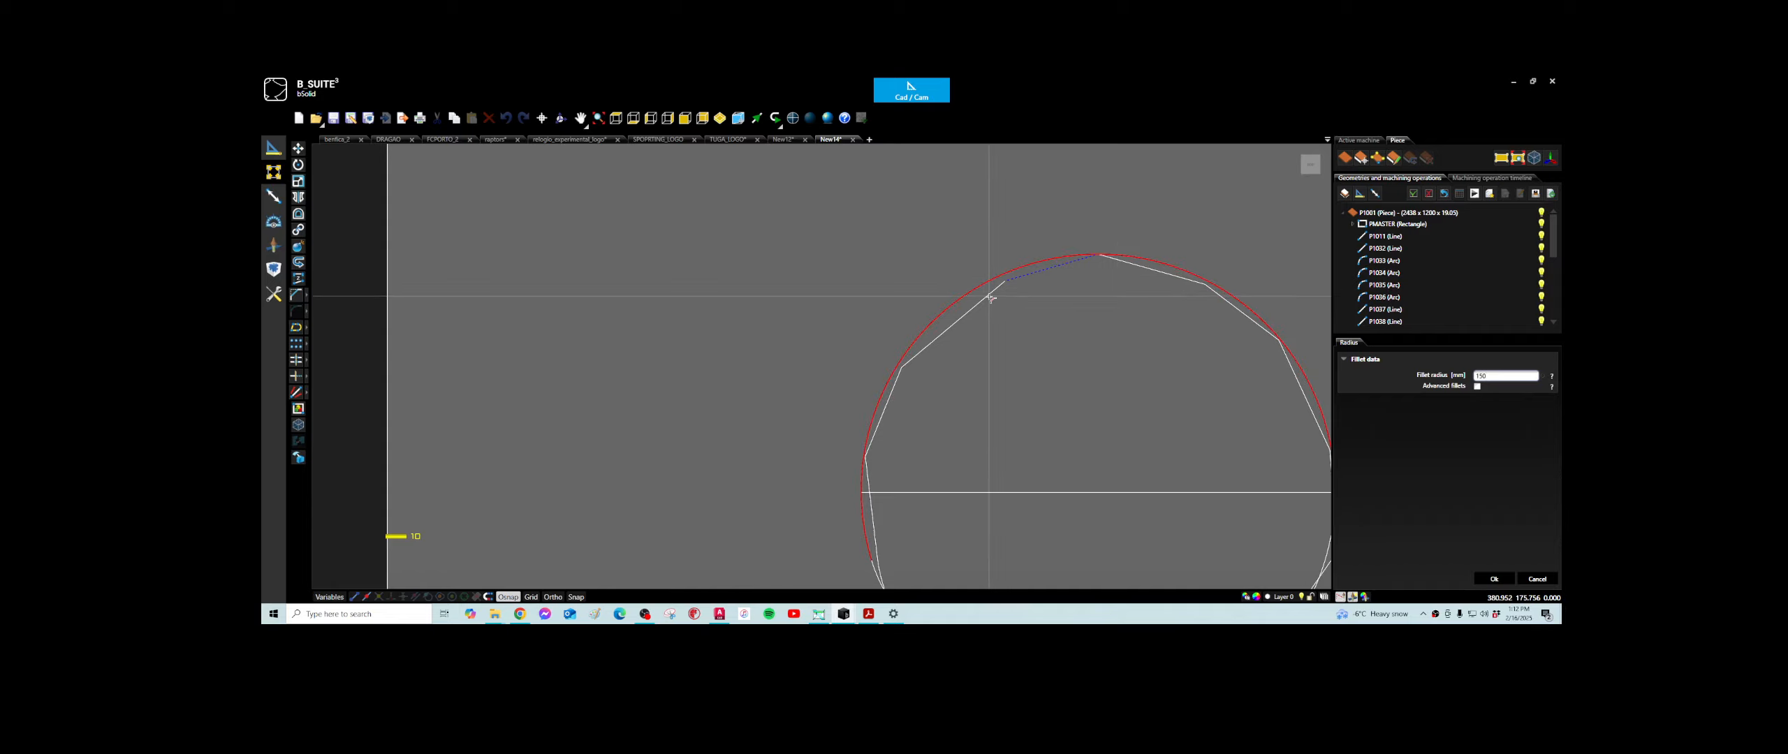
scroll(991, 294, "up", 1)
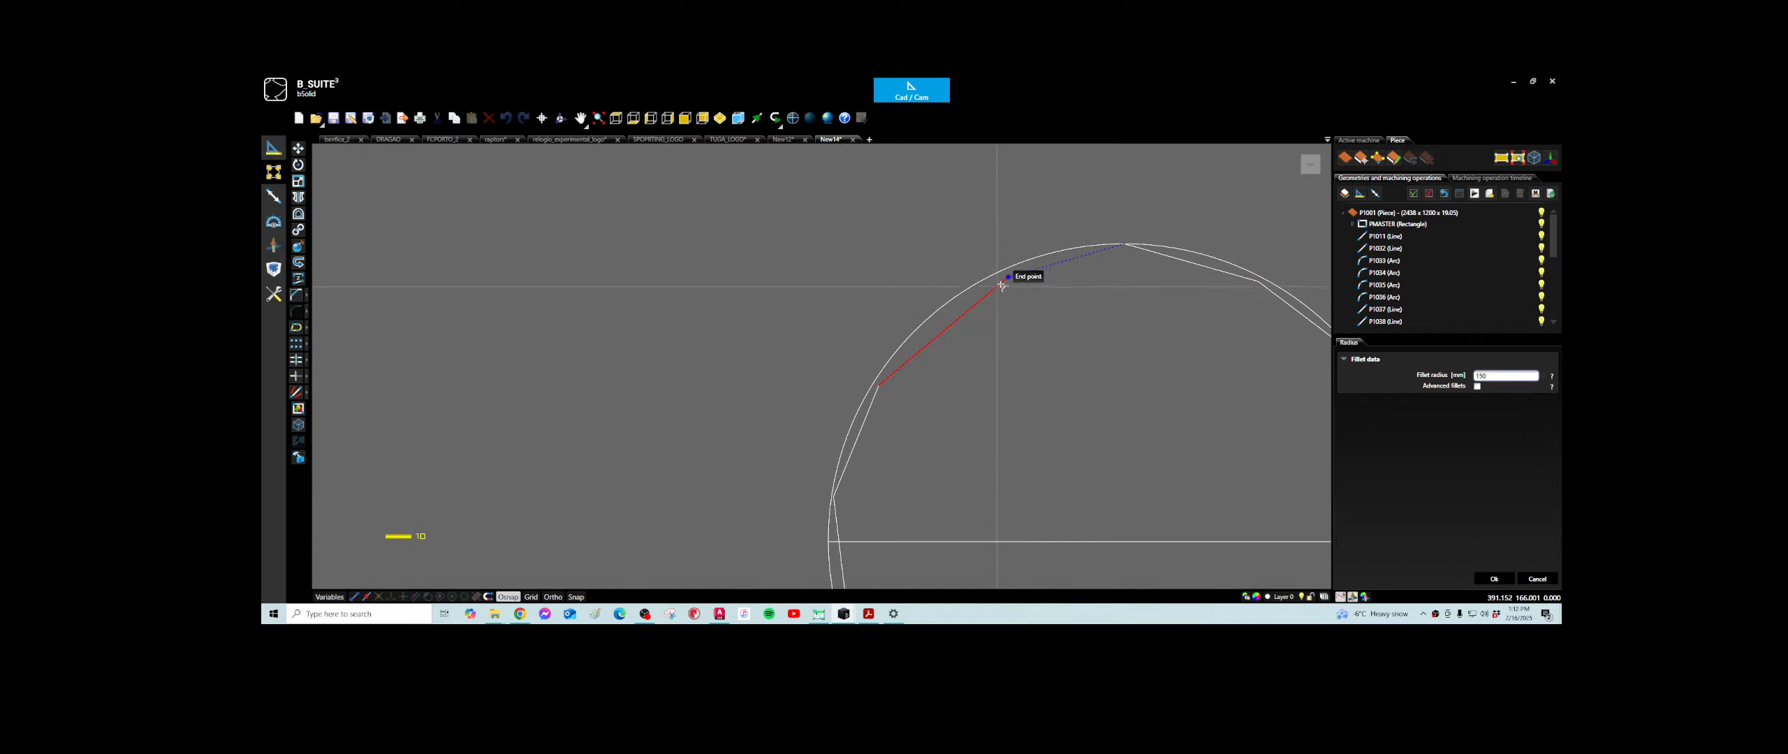
scroll(1016, 277, "up", 2)
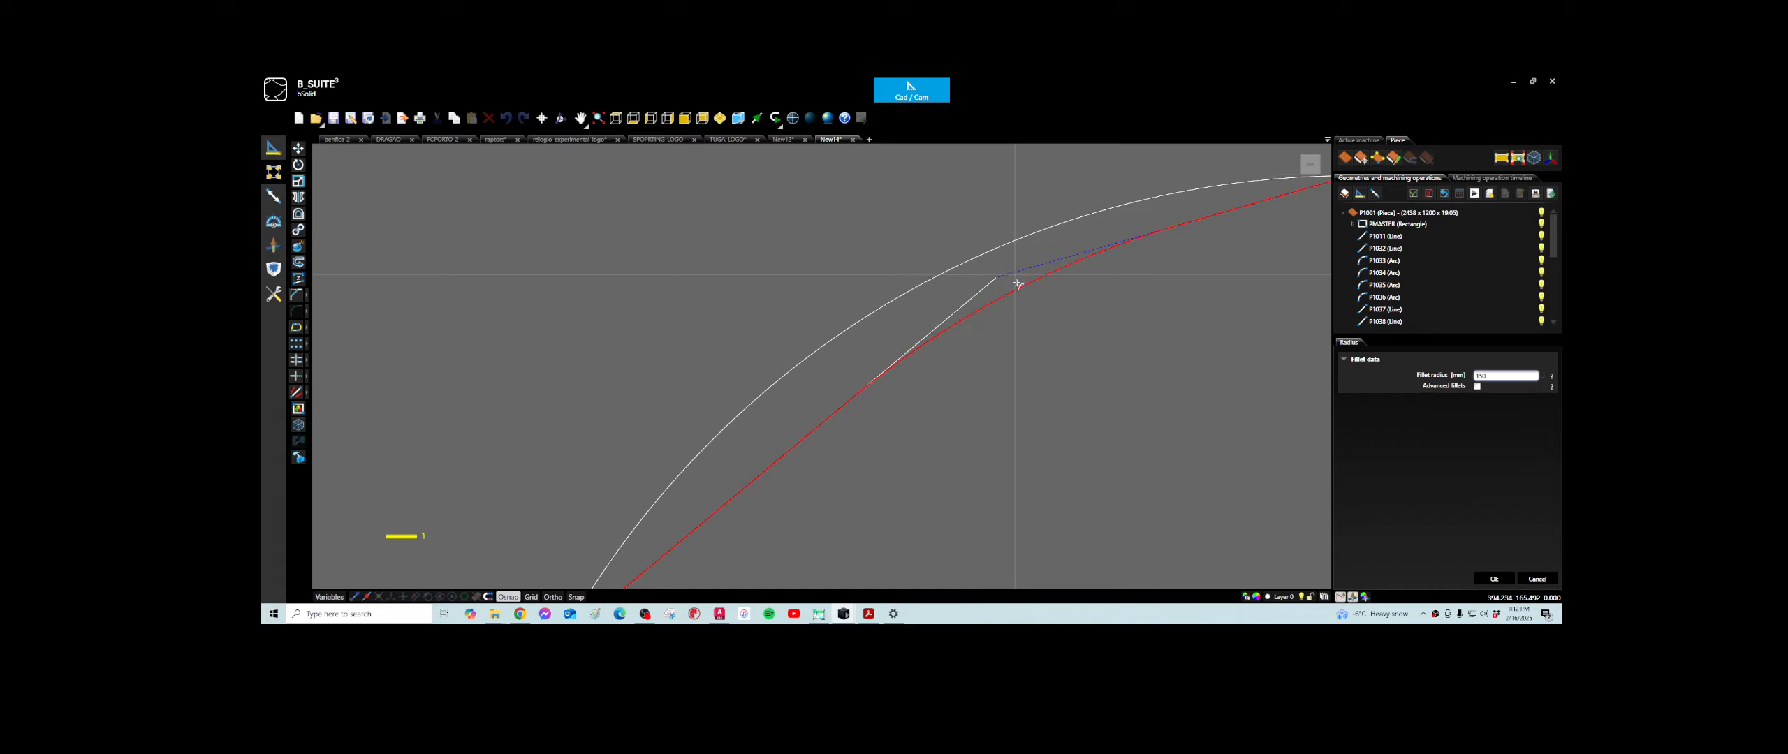
scroll(1017, 284, "down", 2)
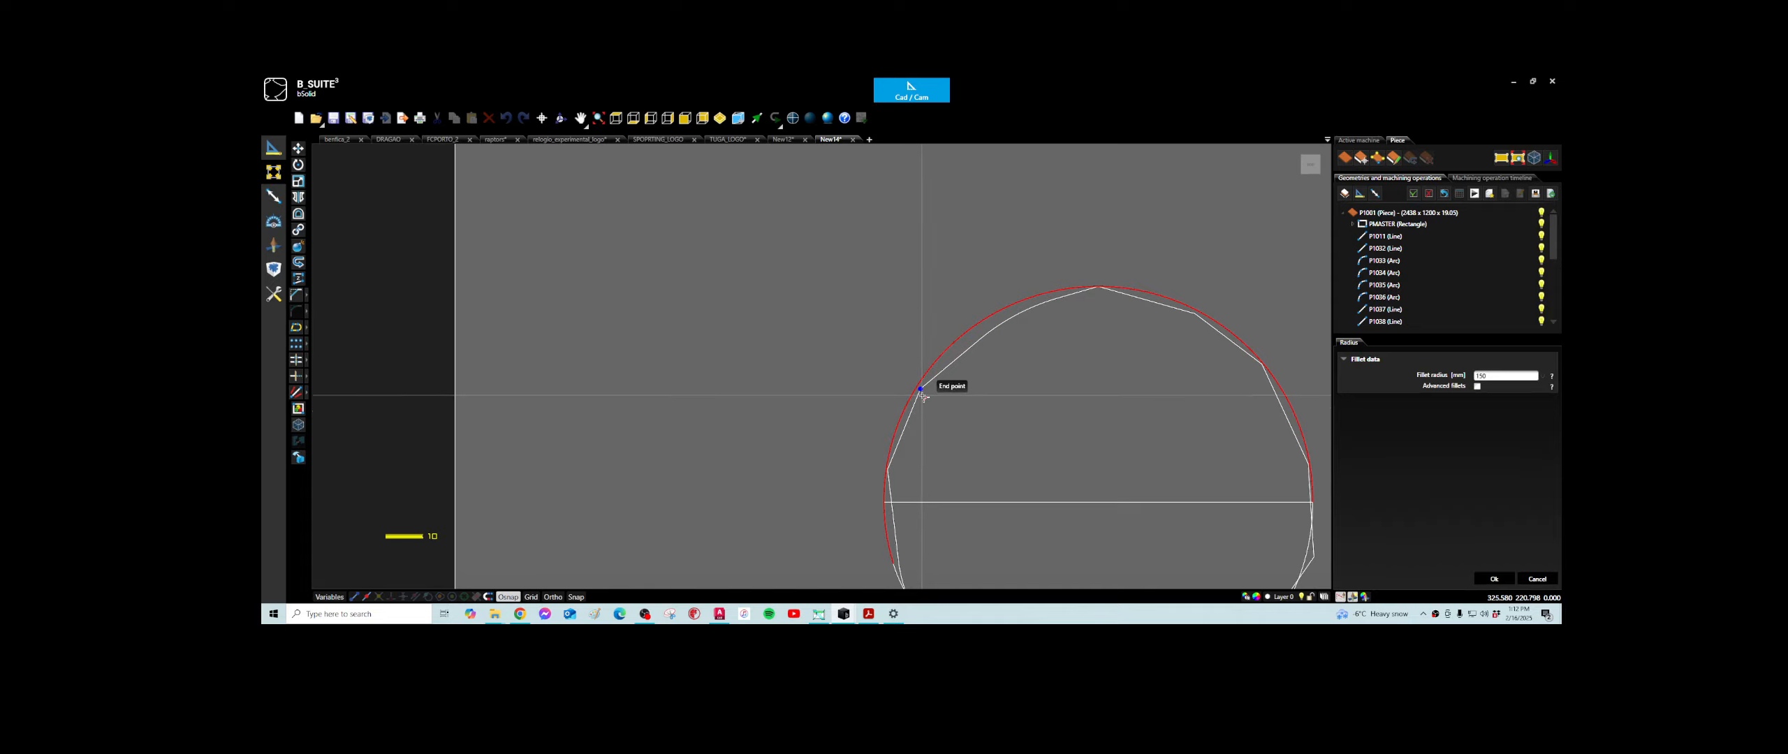
- Fillet the next corner down along the circle's upper-left edge and finish the Fillet command
scroll(923, 394, "up", 5)
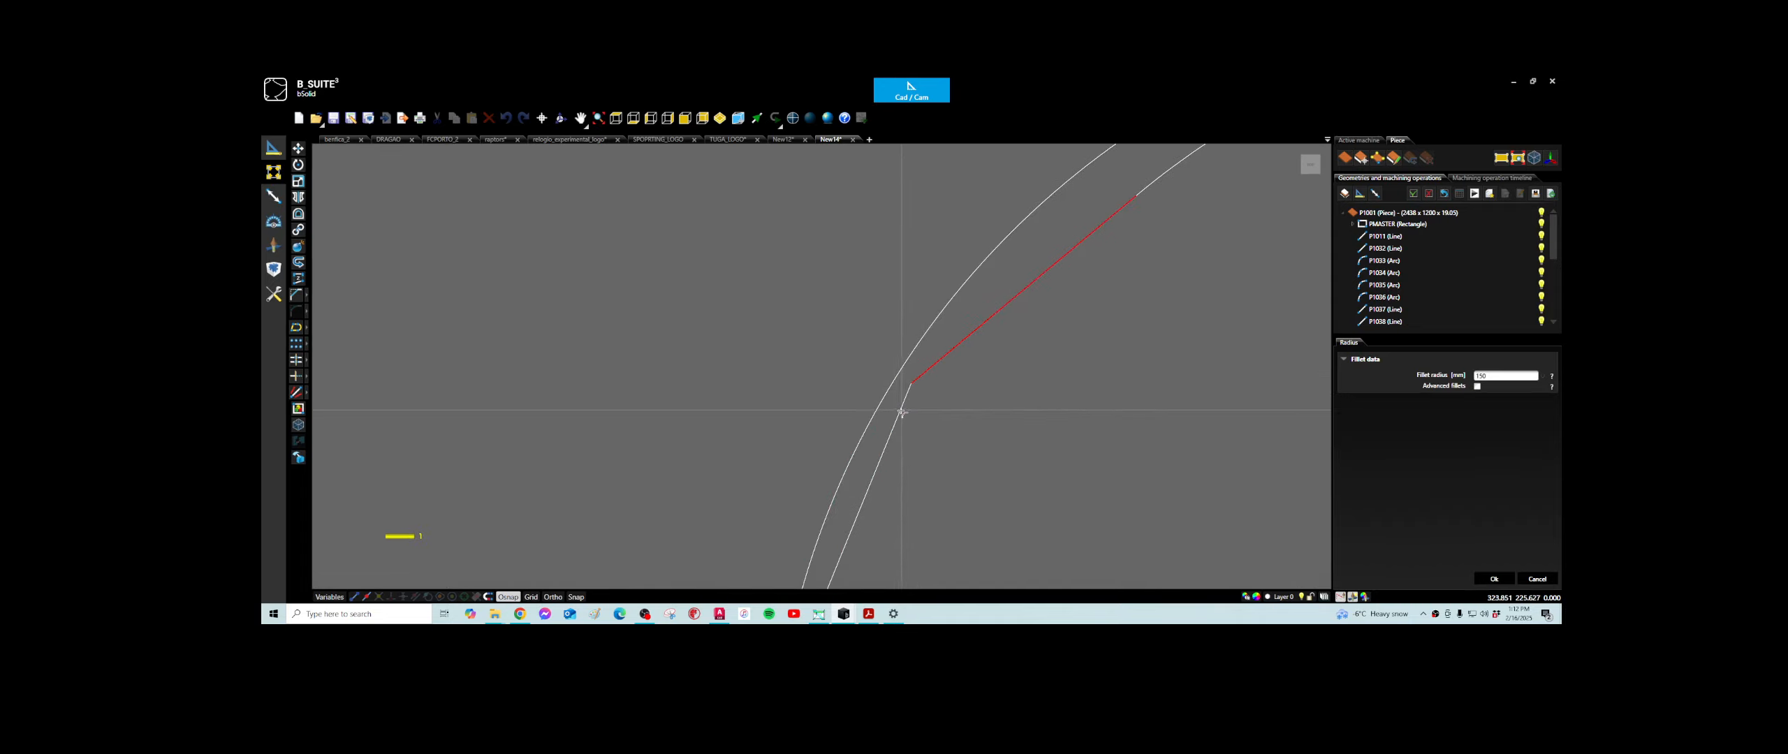
scroll(890, 433, "down", 5)
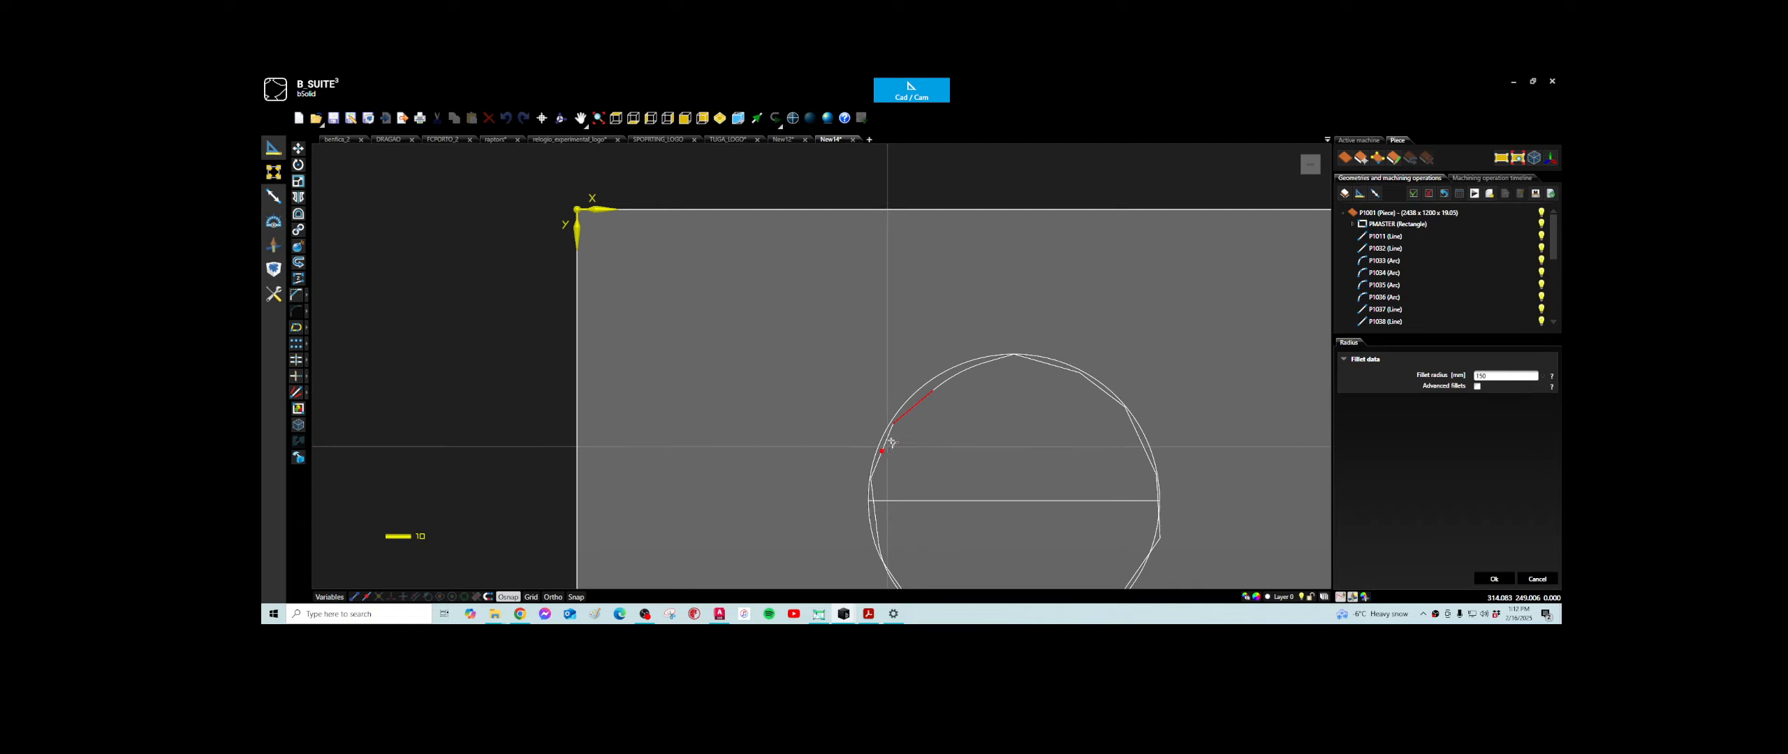
scroll(890, 442, "up", 5)
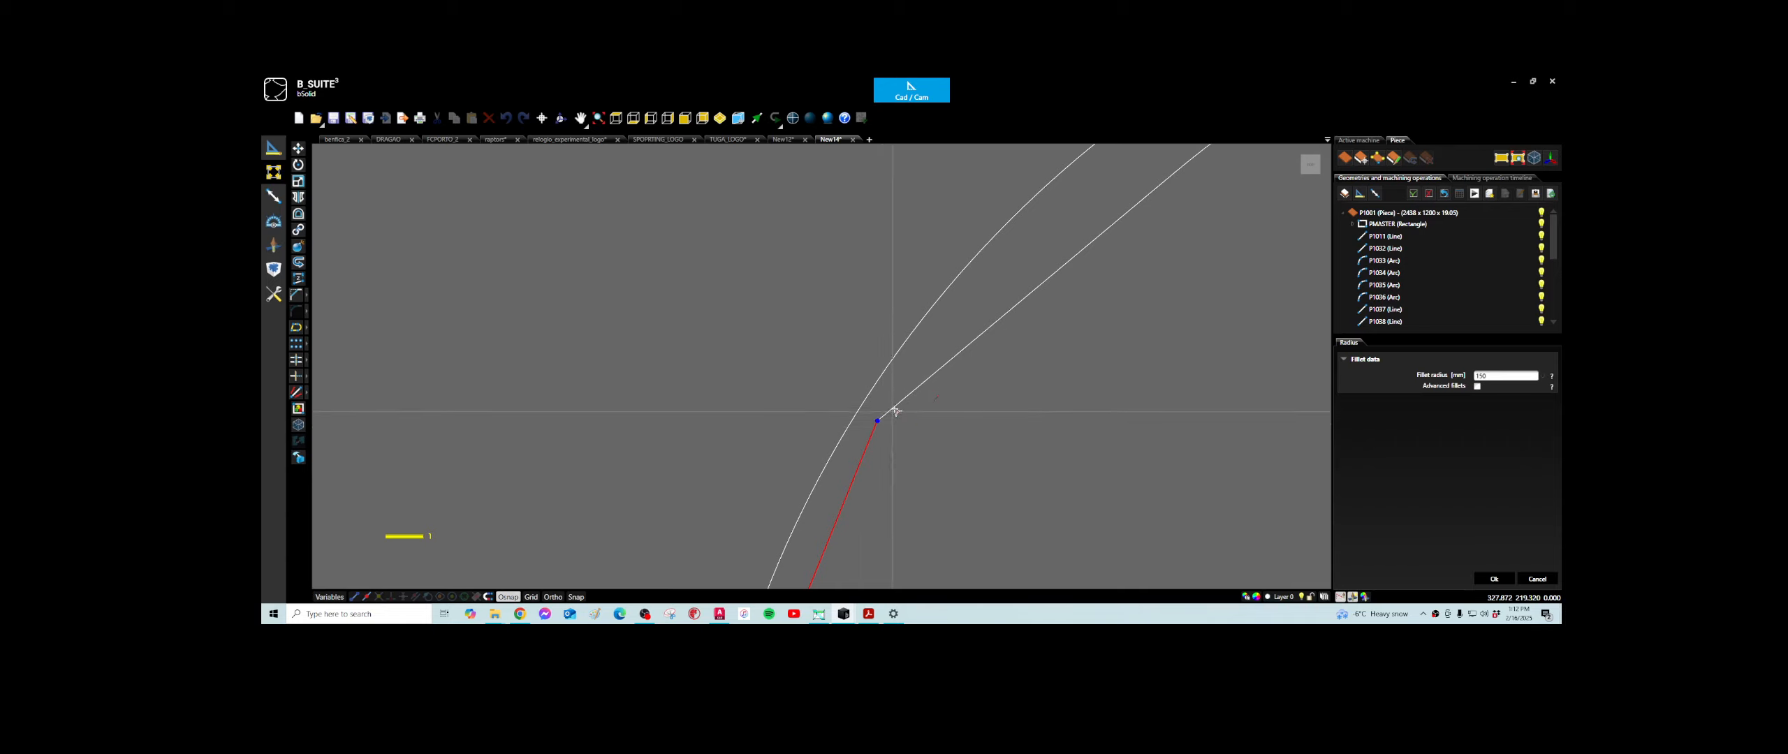
left_click(898, 405)
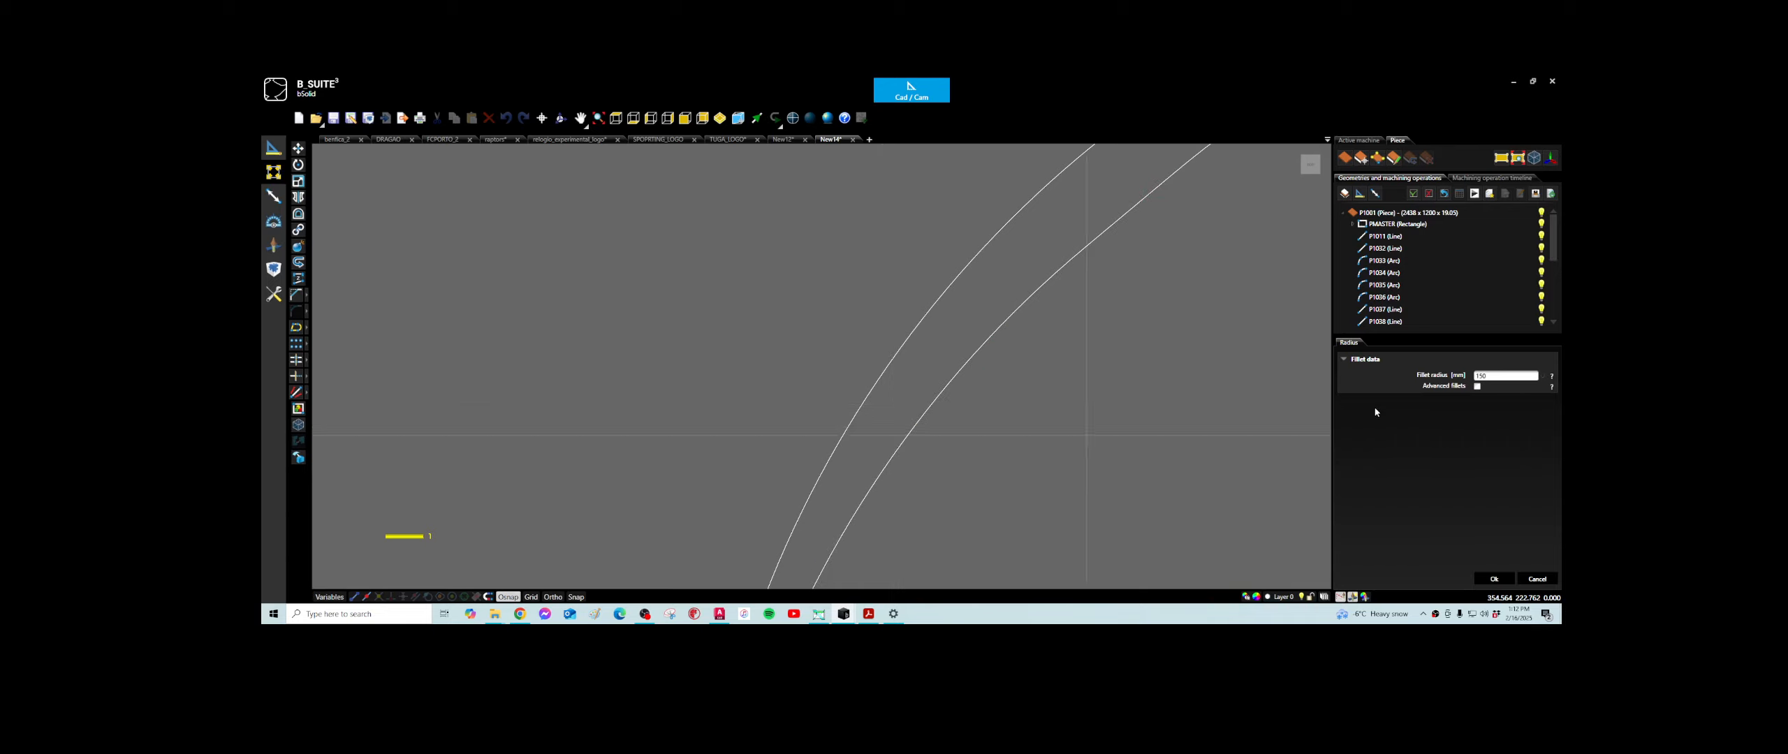
scroll(1158, 421, "down", 5)
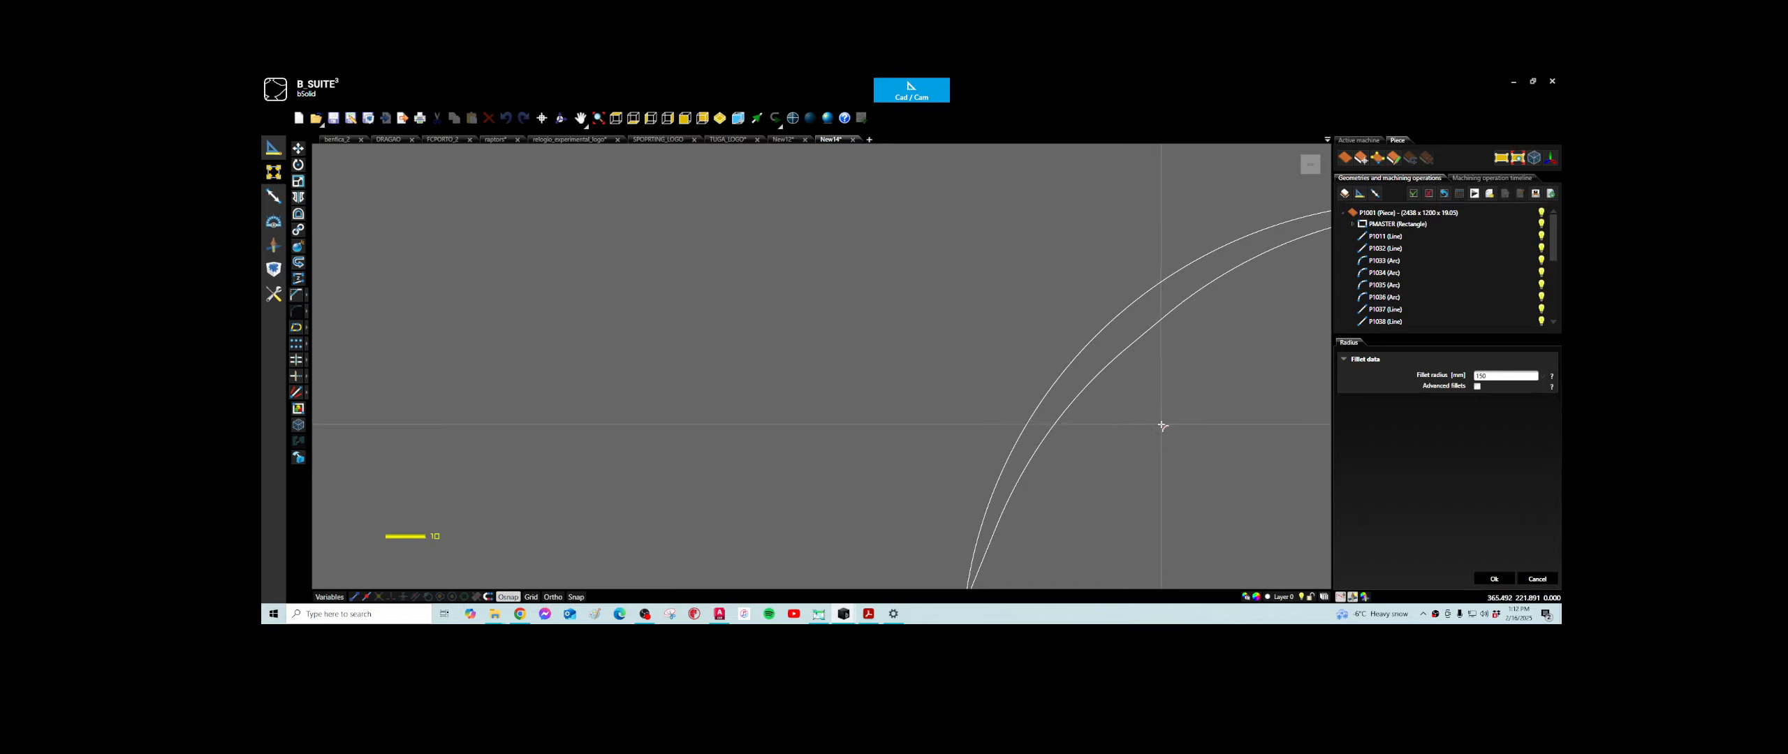
scroll(1162, 426, "down", 3)
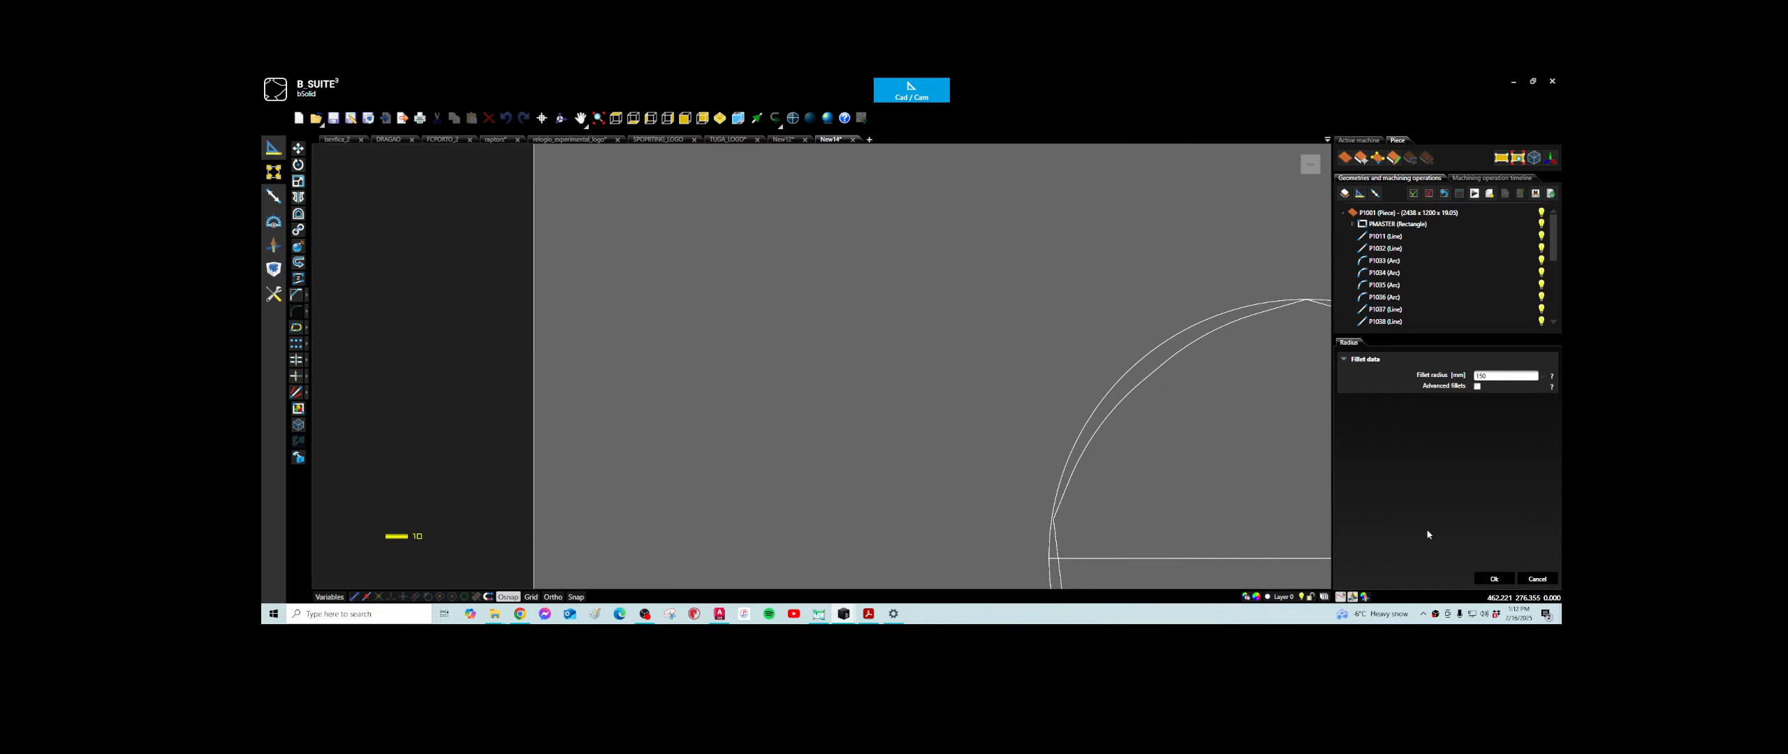
left_click(1494, 579)
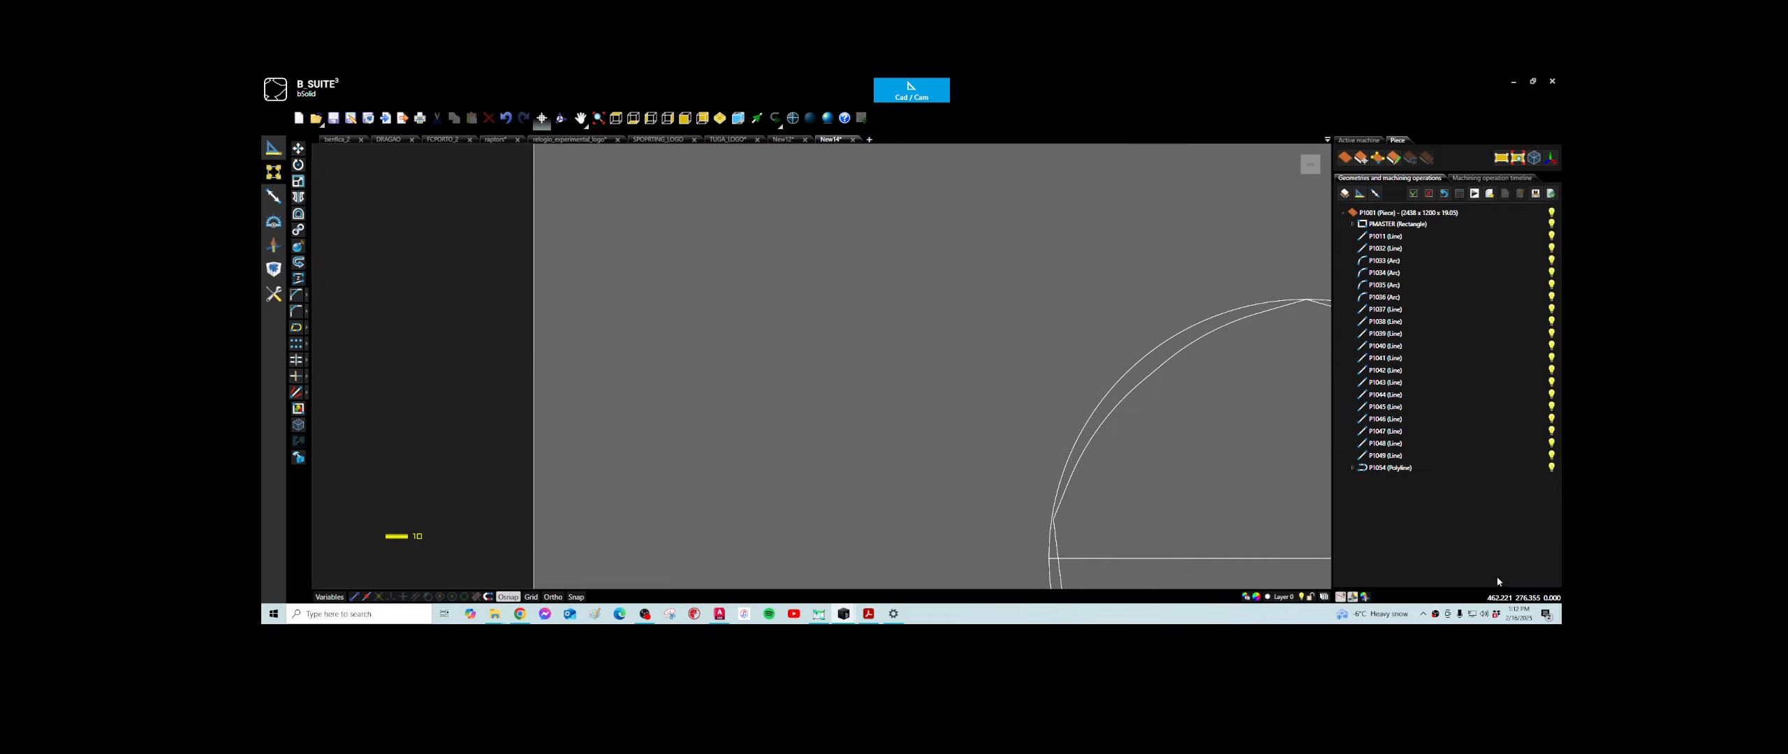
- Open the polyline along the circle's upper-left arc for editing and move its control point near the top outward beyond the arc
left_click(1141, 382)
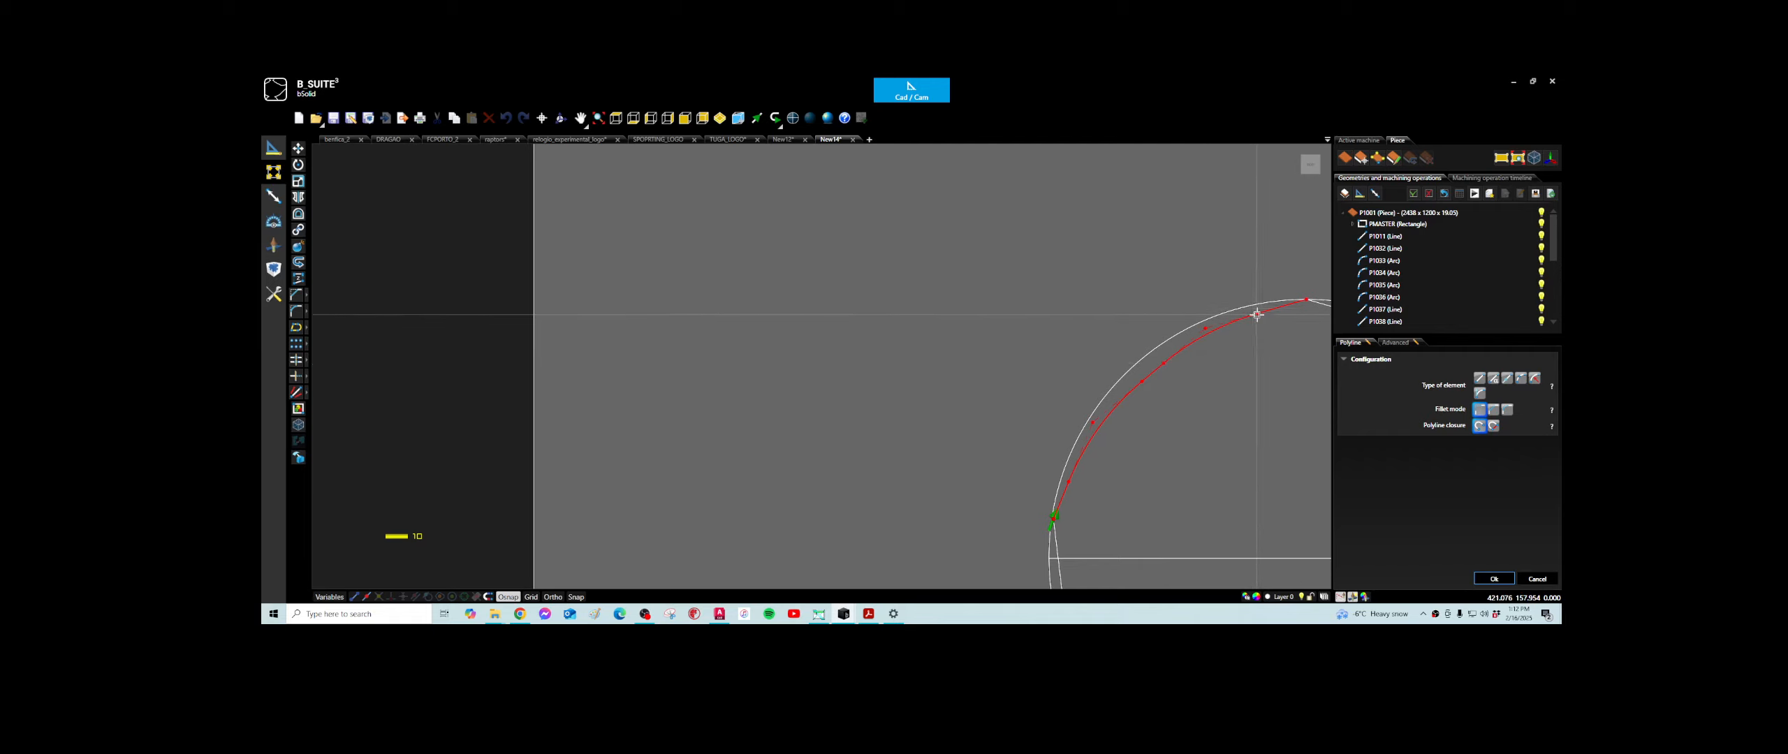
scroll(1222, 328, "up", 2)
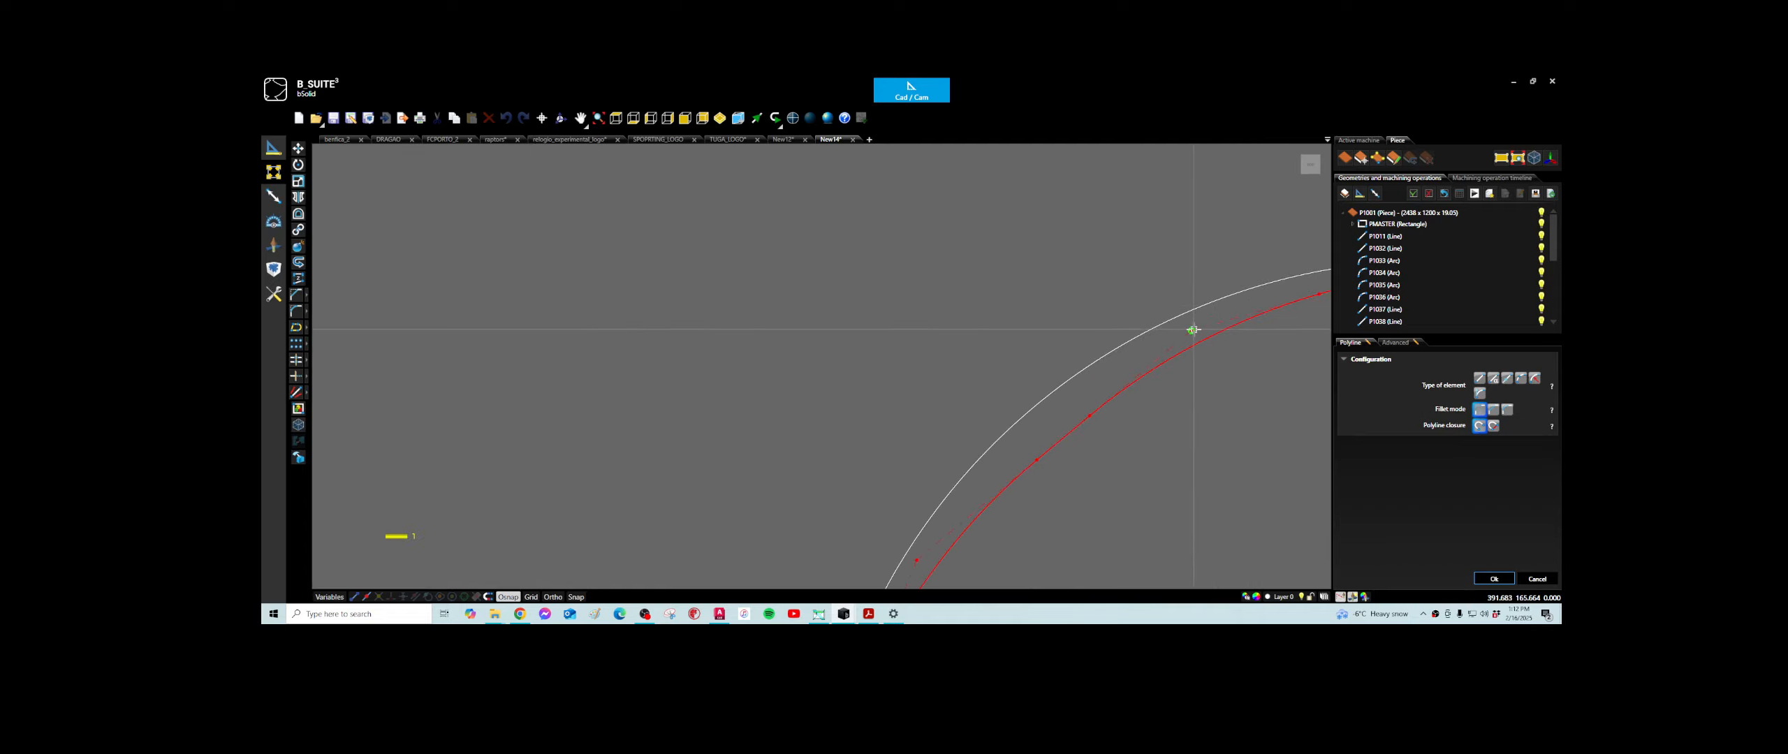
left_click_drag(1193, 330, 1139, 307)
scroll(1136, 282, "down", 3)
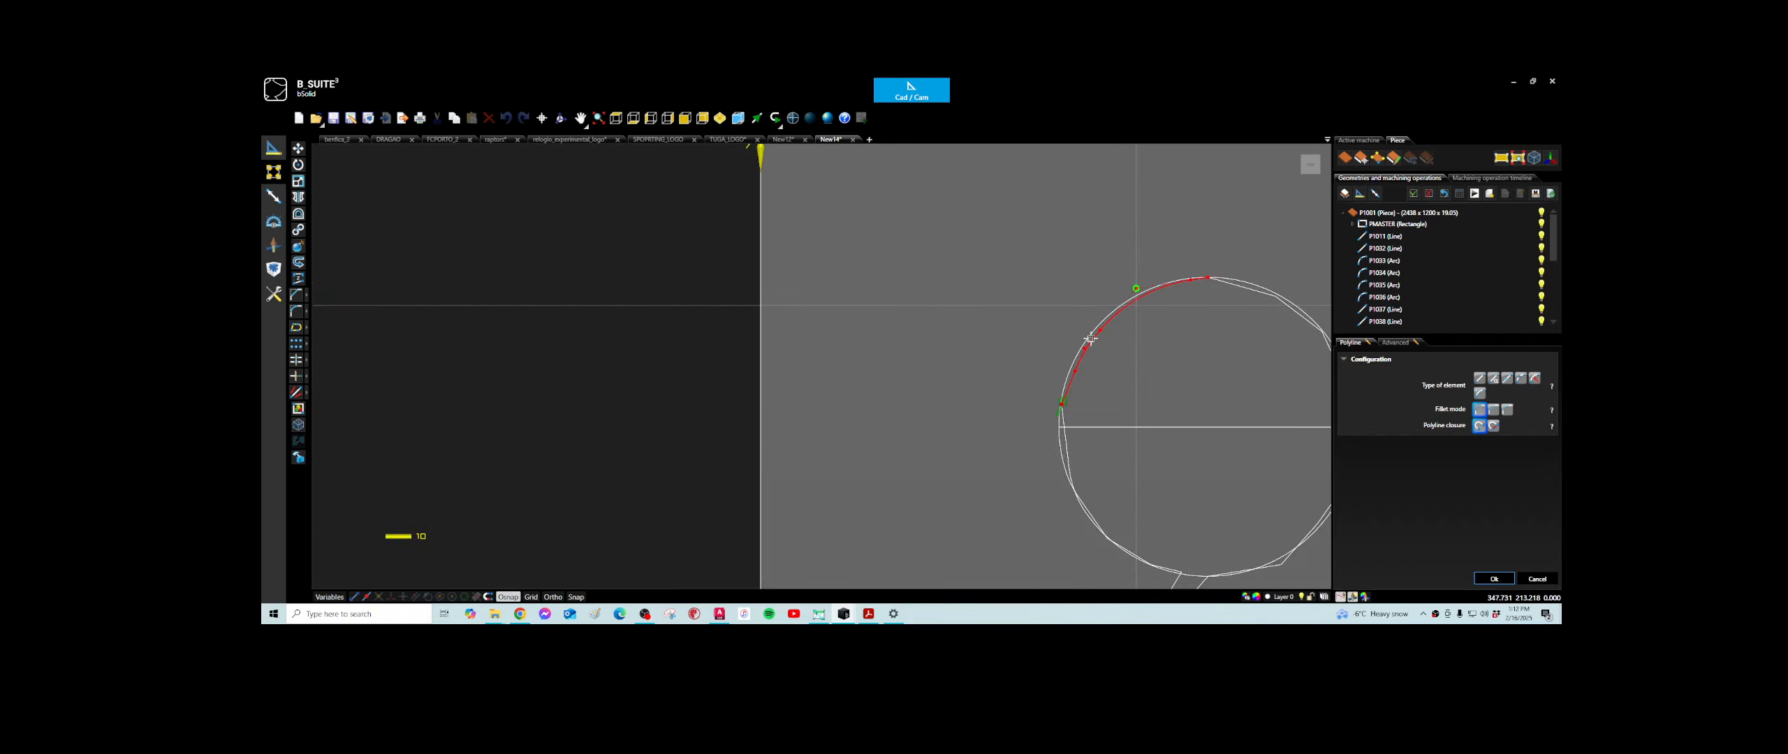
scroll(1077, 368, "up", 3)
scroll(1078, 368, "up", 1)
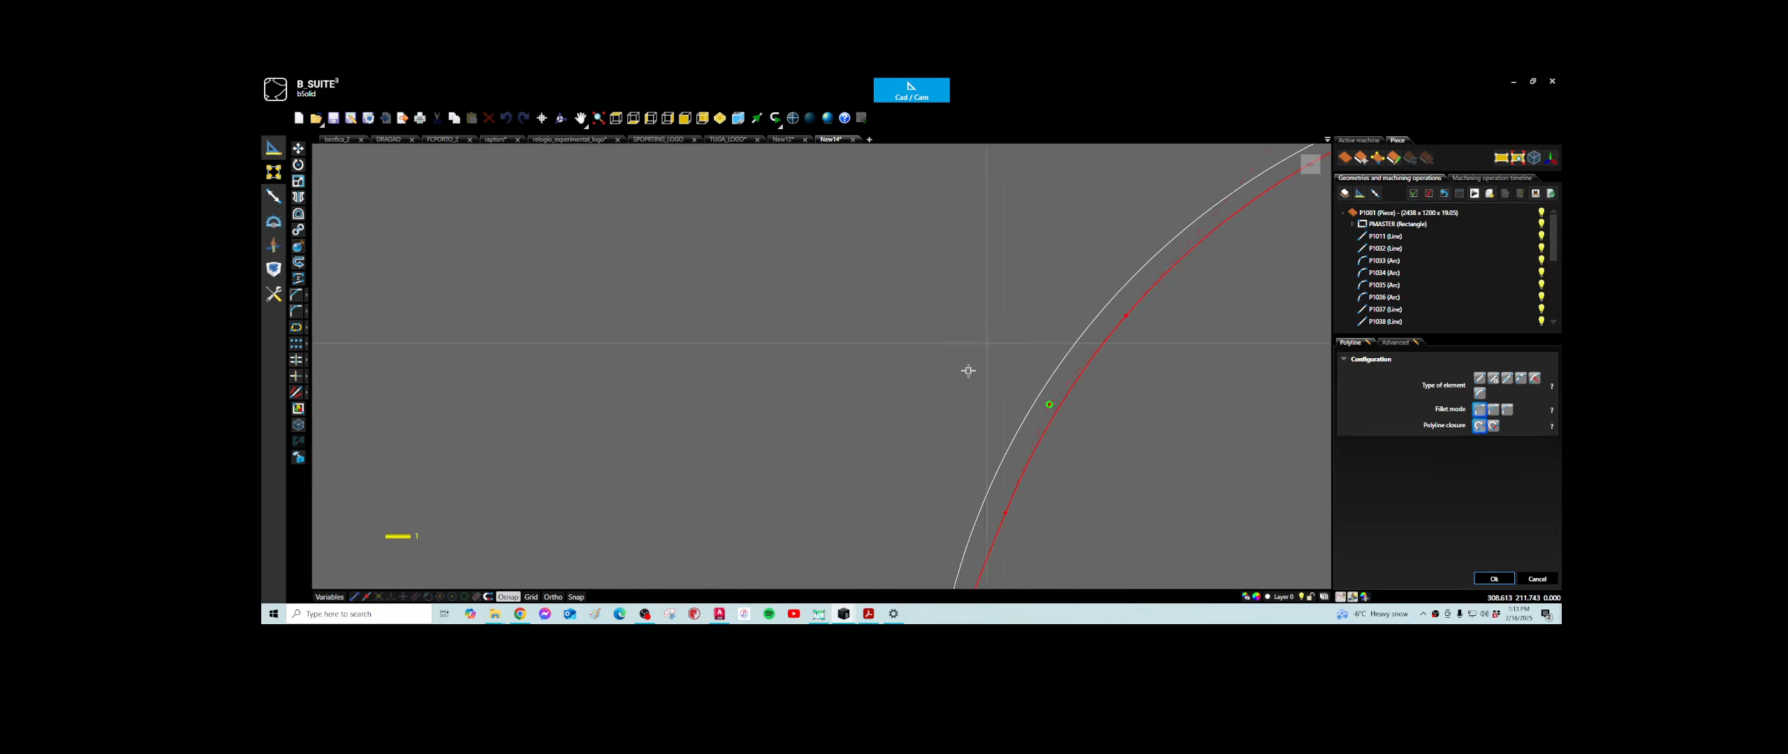
scroll(1141, 359, "down", 5)
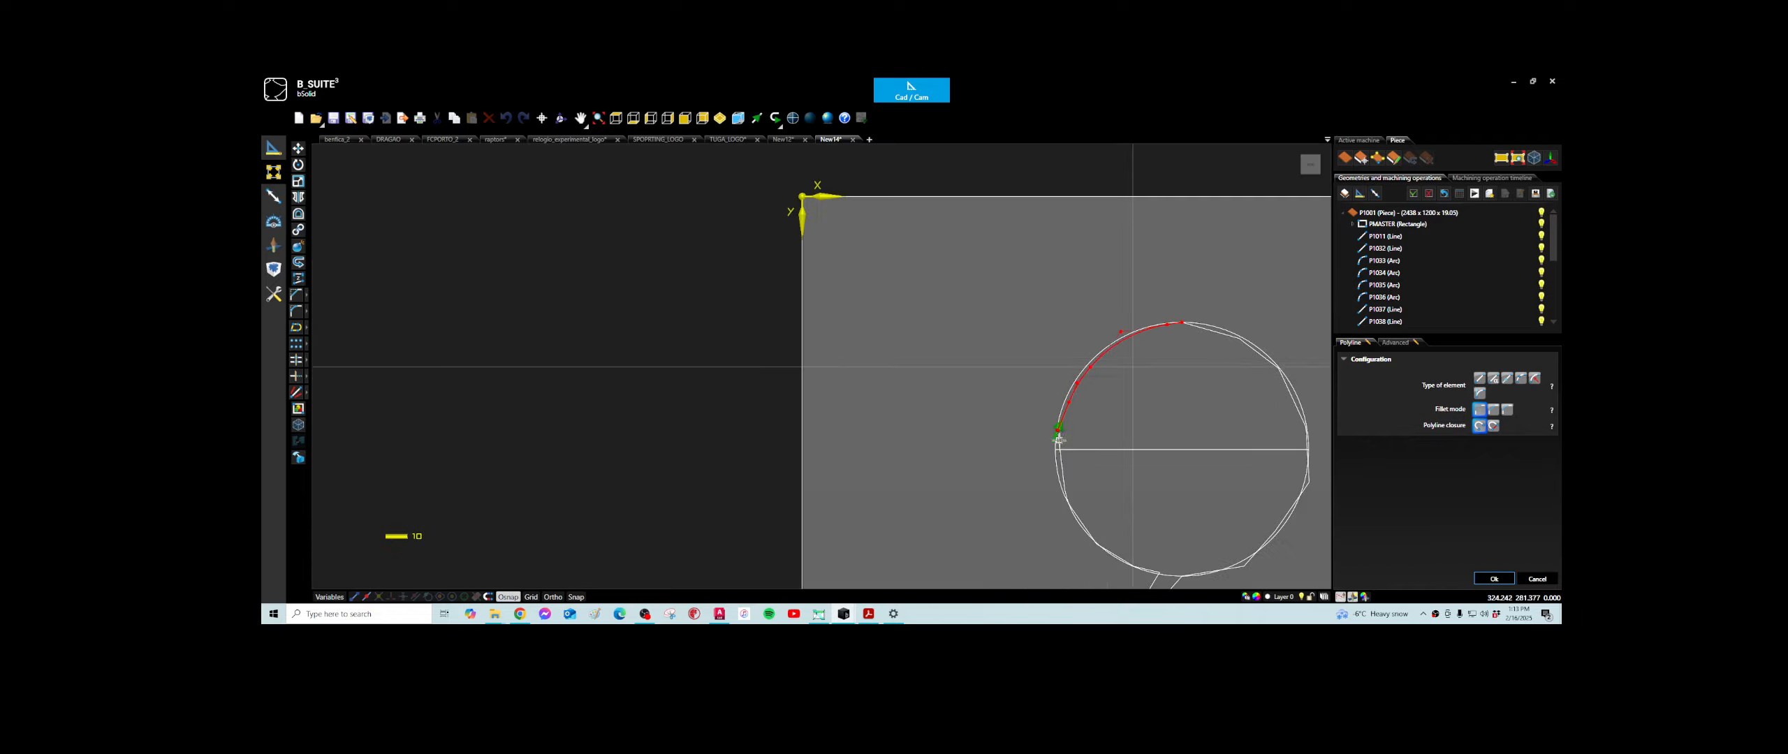
- Examine the polyline's lower end point and its points along the arc, and accept the polyline edit
scroll(1069, 433, "up", 3)
scroll(1090, 426, "up", 6)
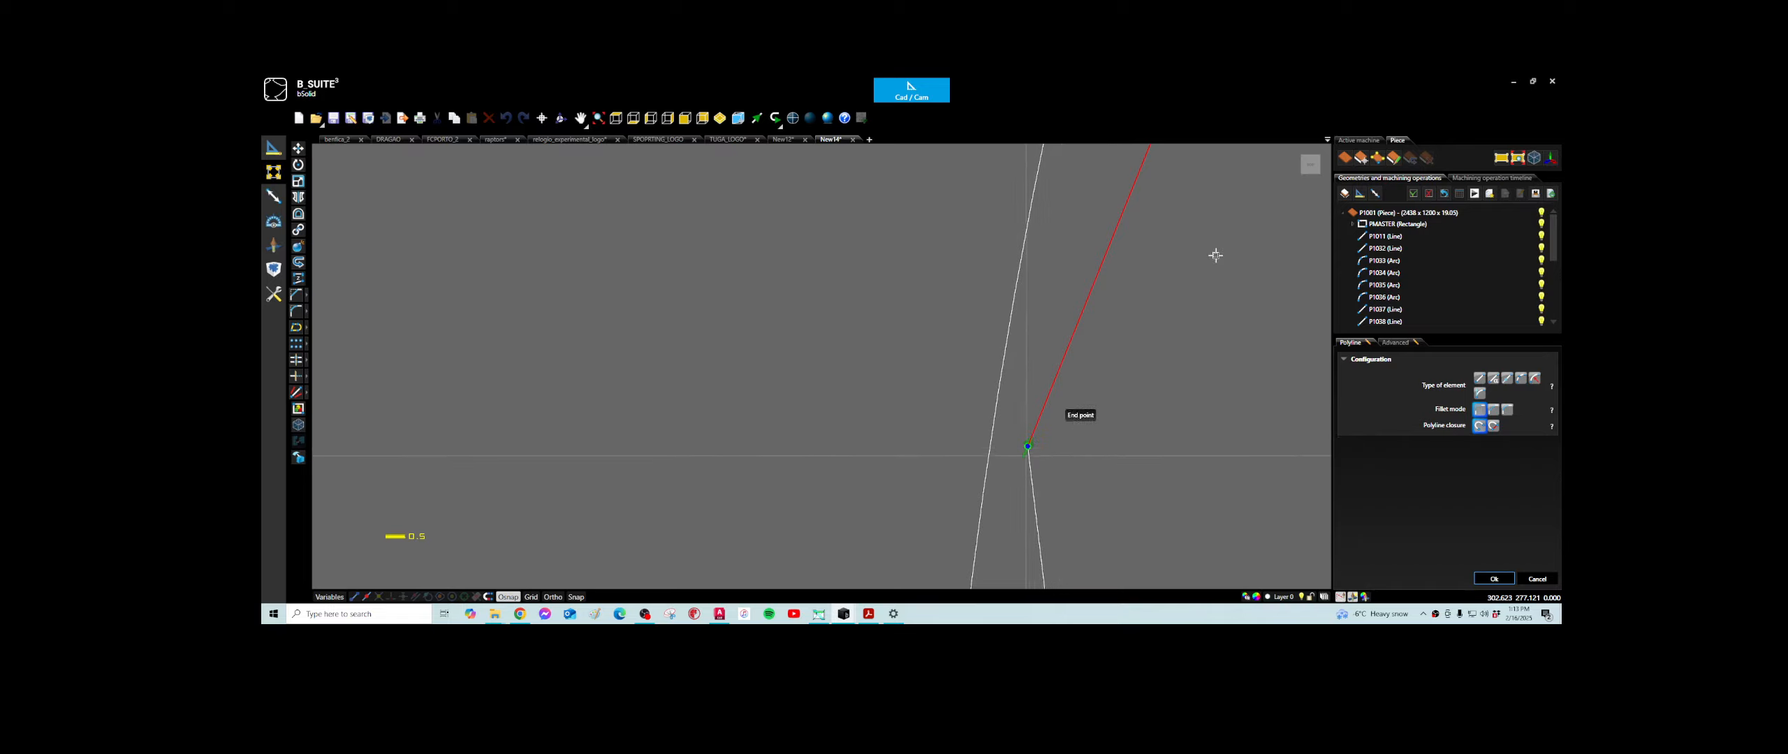
scroll(1212, 260, "down", 1)
scroll(1211, 263, "down", 4)
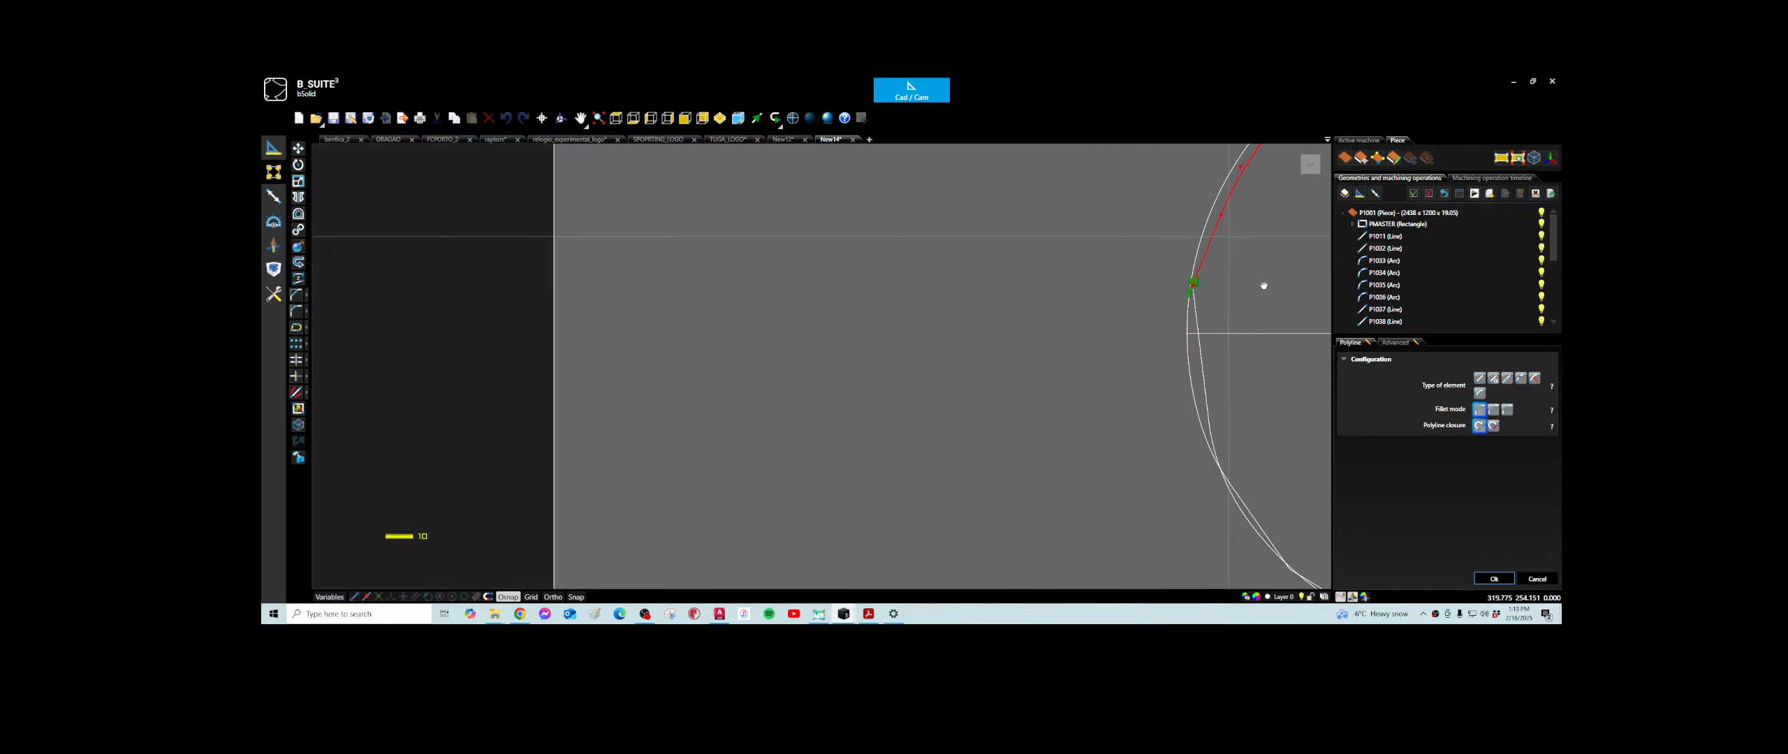
middle_click_drag(1261, 258, 1109, 359)
scroll(1109, 359, "up", 2)
scroll(1249, 310, "down", 5)
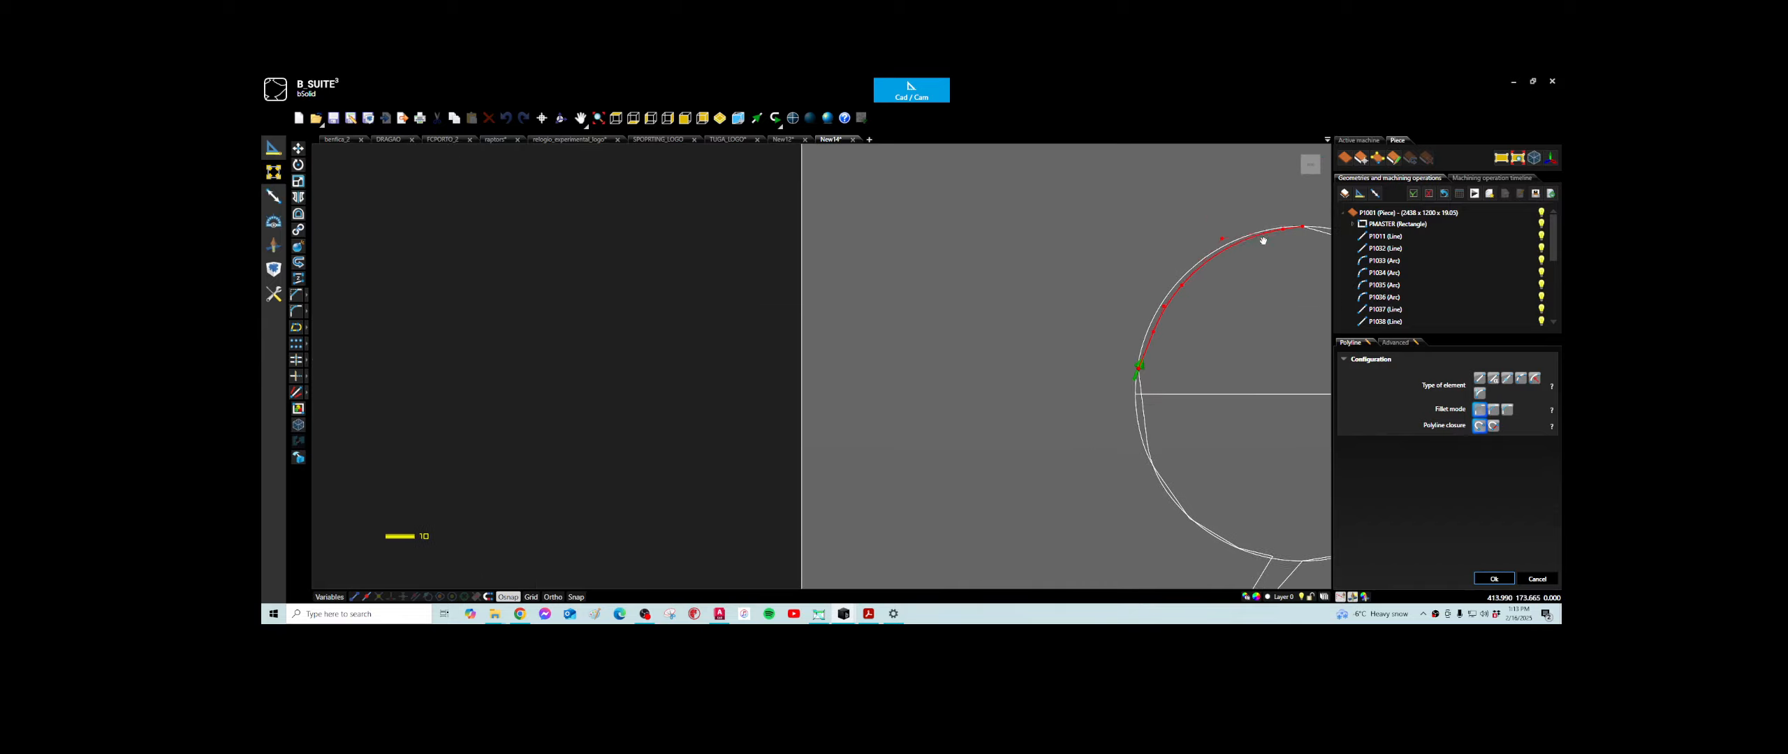
middle_click_drag(1259, 265, 1106, 377)
scroll(1197, 371, "up", 5)
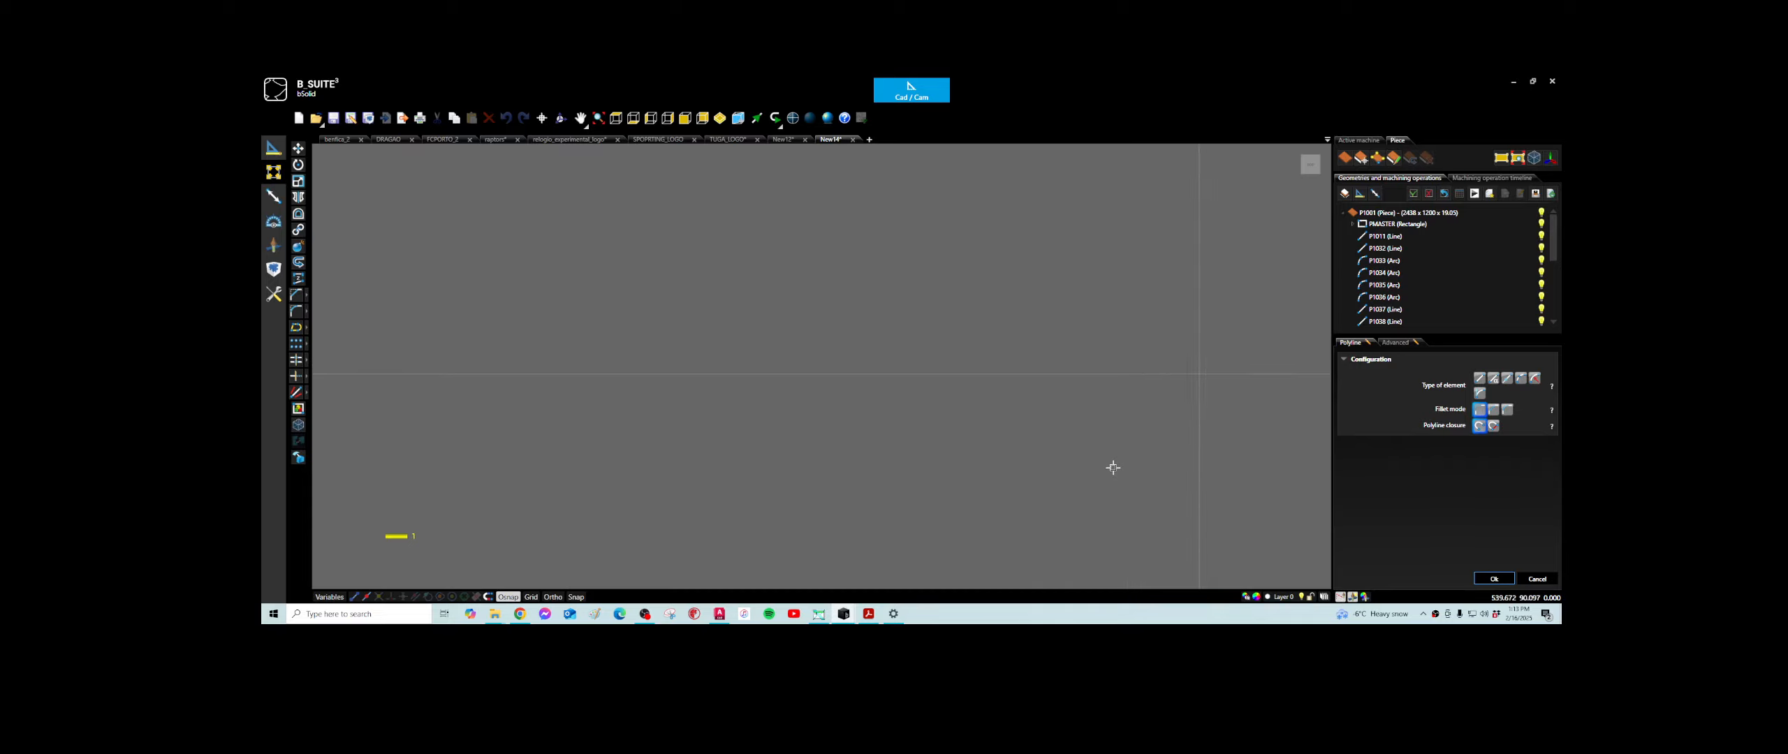
scroll(1115, 466, "down", 15)
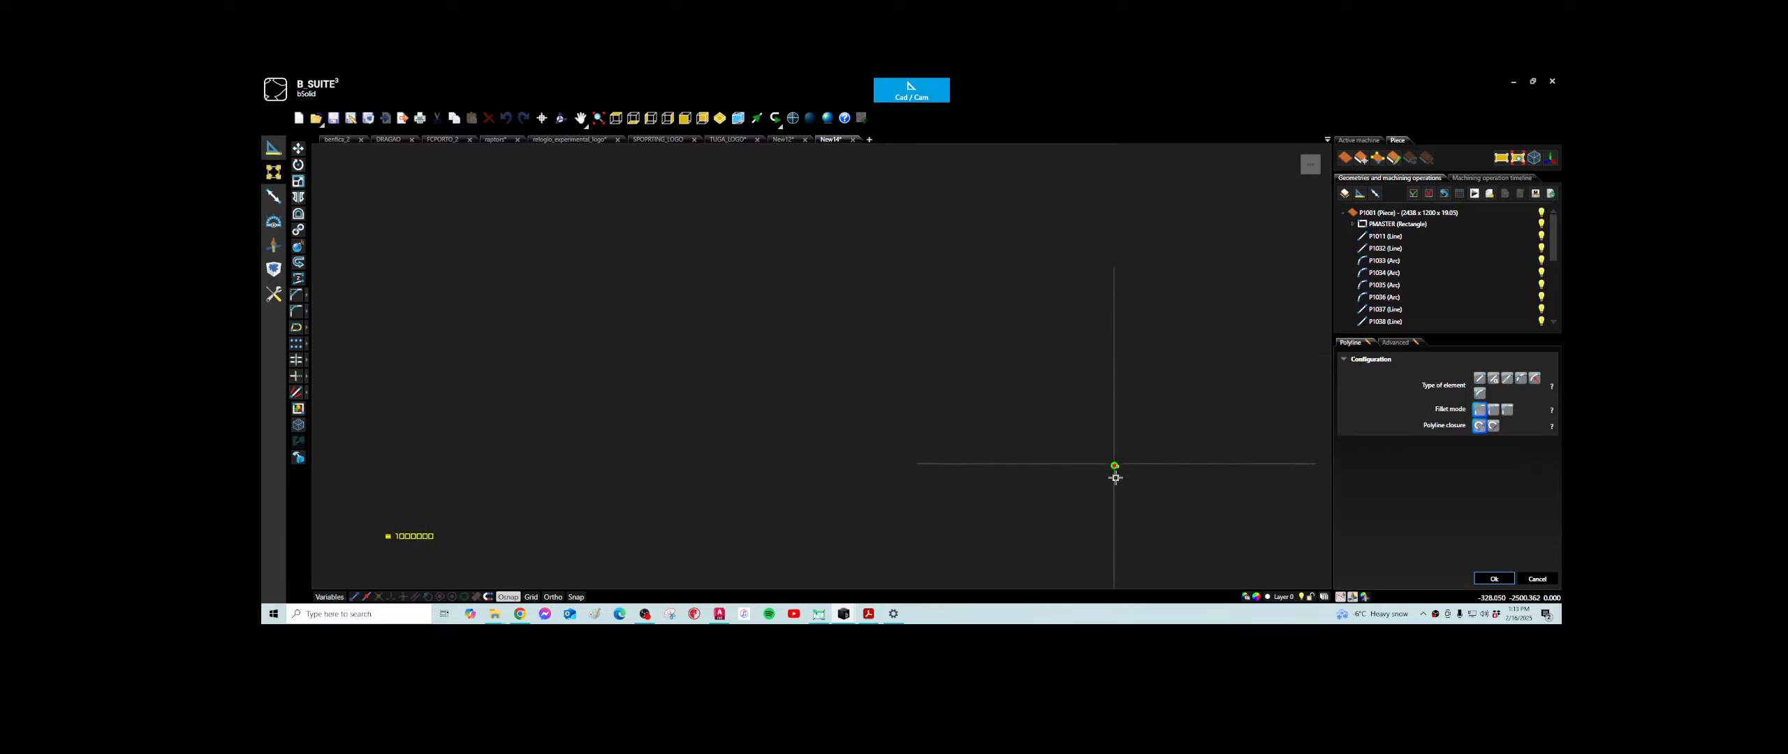
scroll(1112, 484, "up", 12)
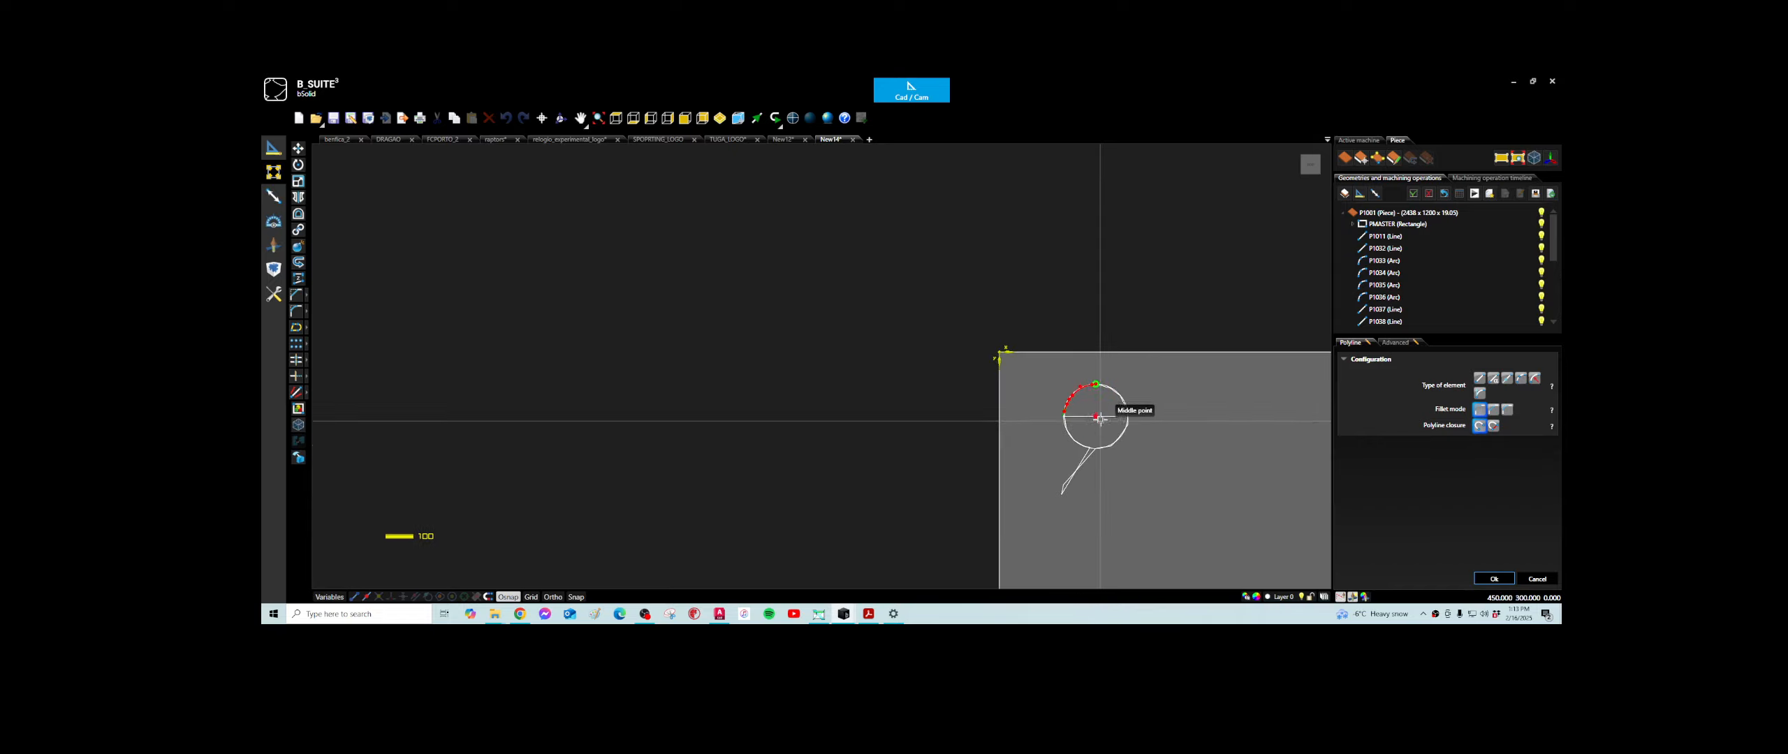
scroll(1096, 401, "up", 5)
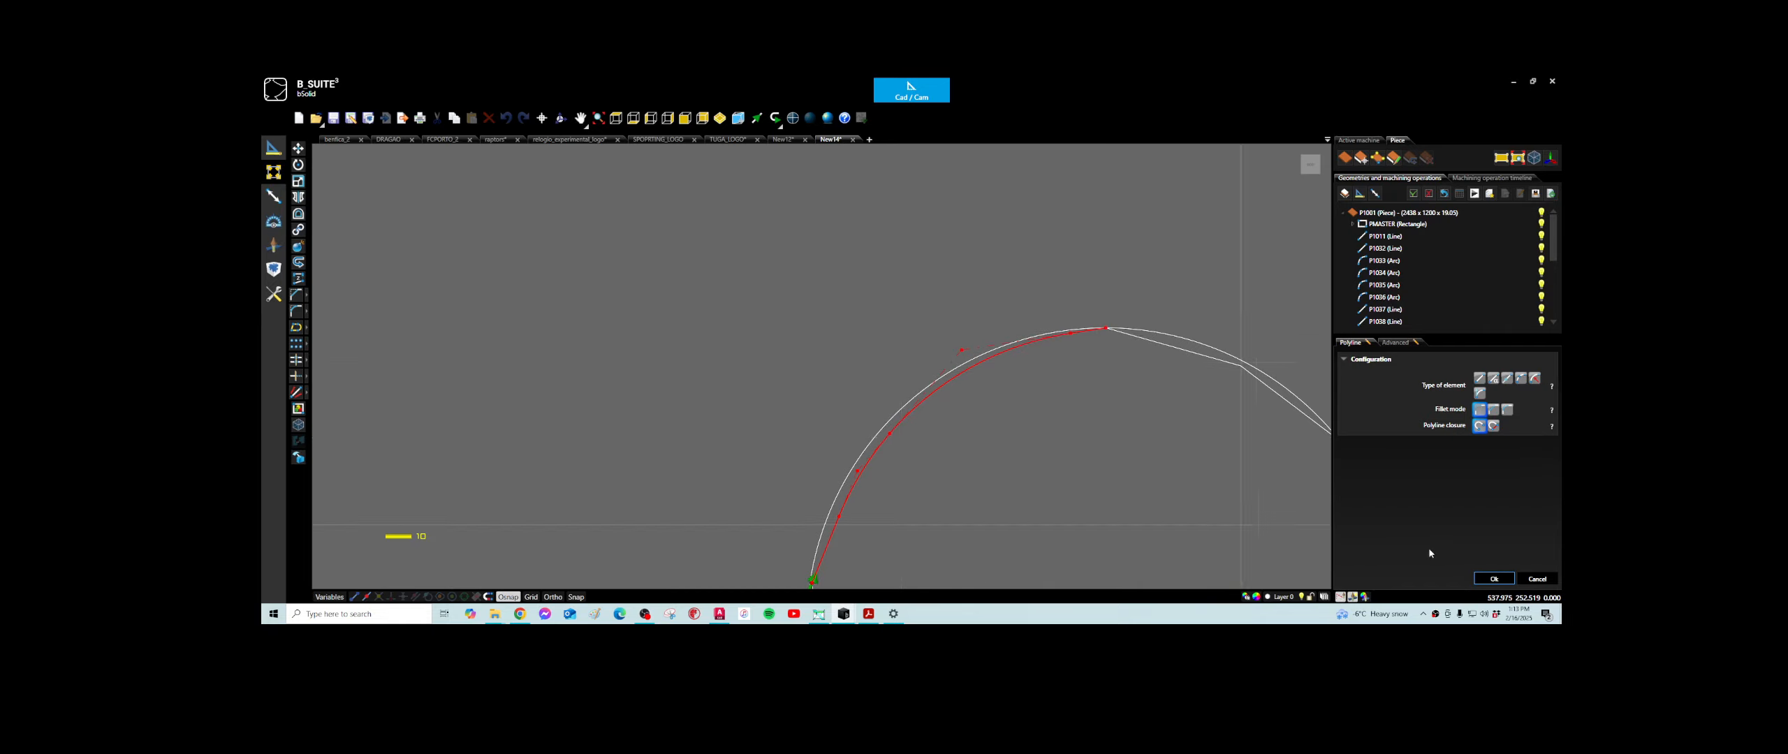
left_click(1495, 579)
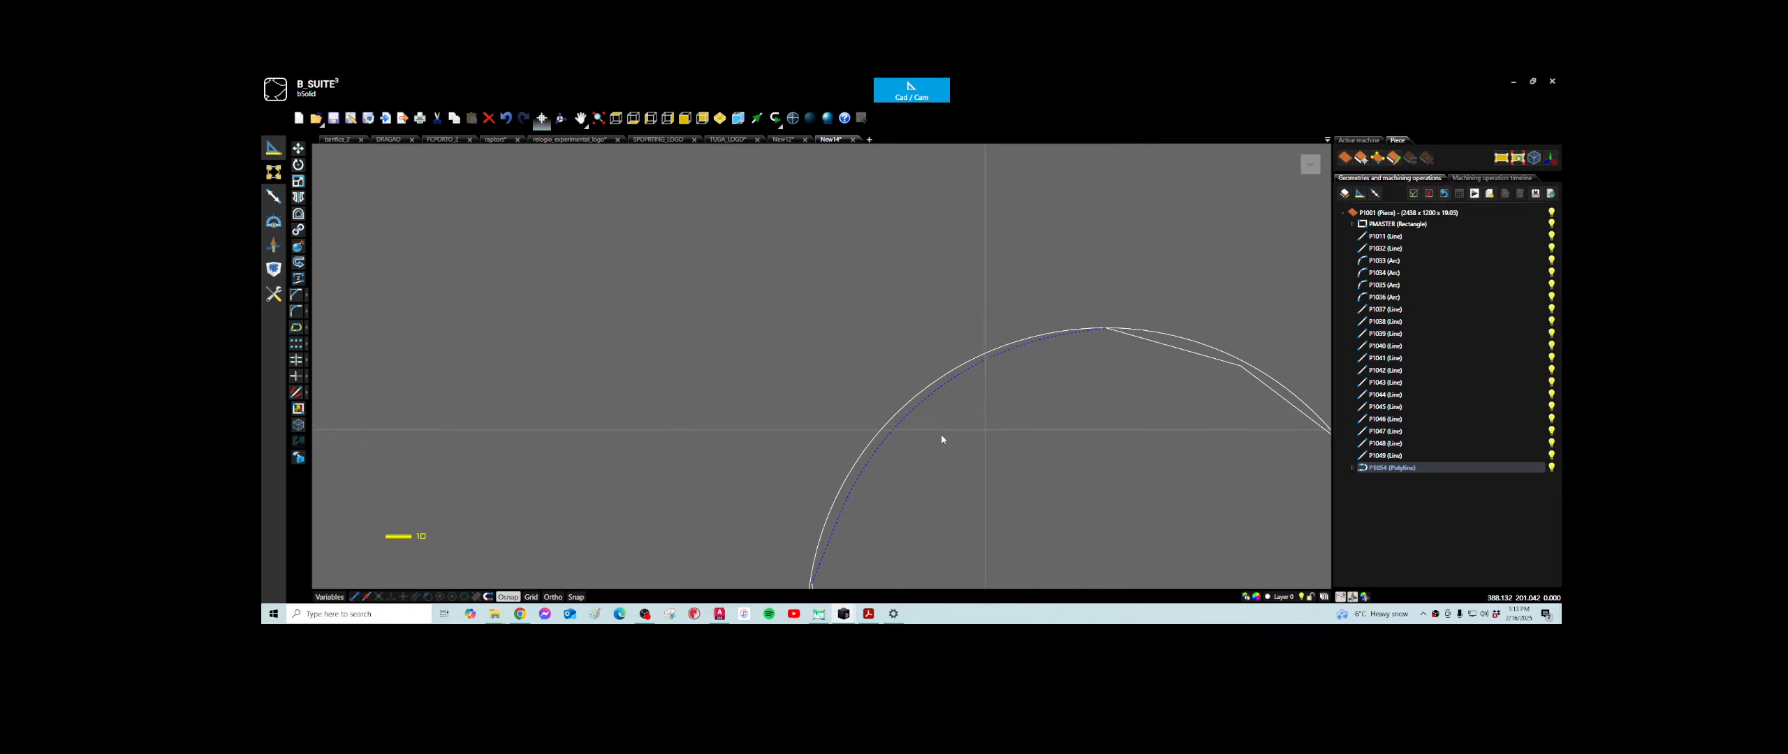
- Draw a closed four-sided outline from separate connected lines beside the circle, with its lower side about 735 mm long
scroll(986, 453, "down", 5)
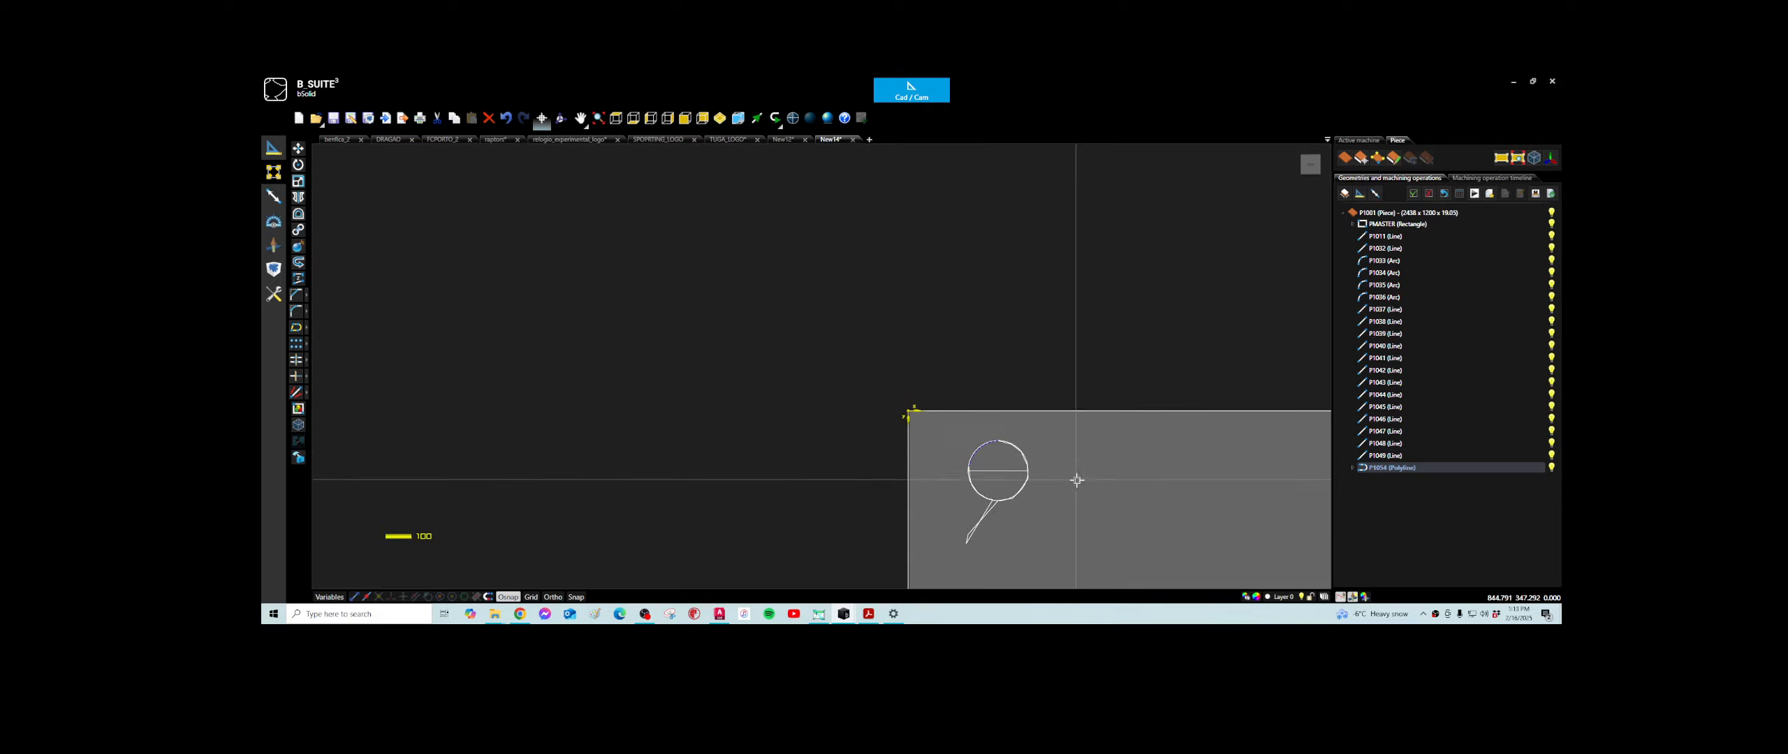
left_click(273, 172)
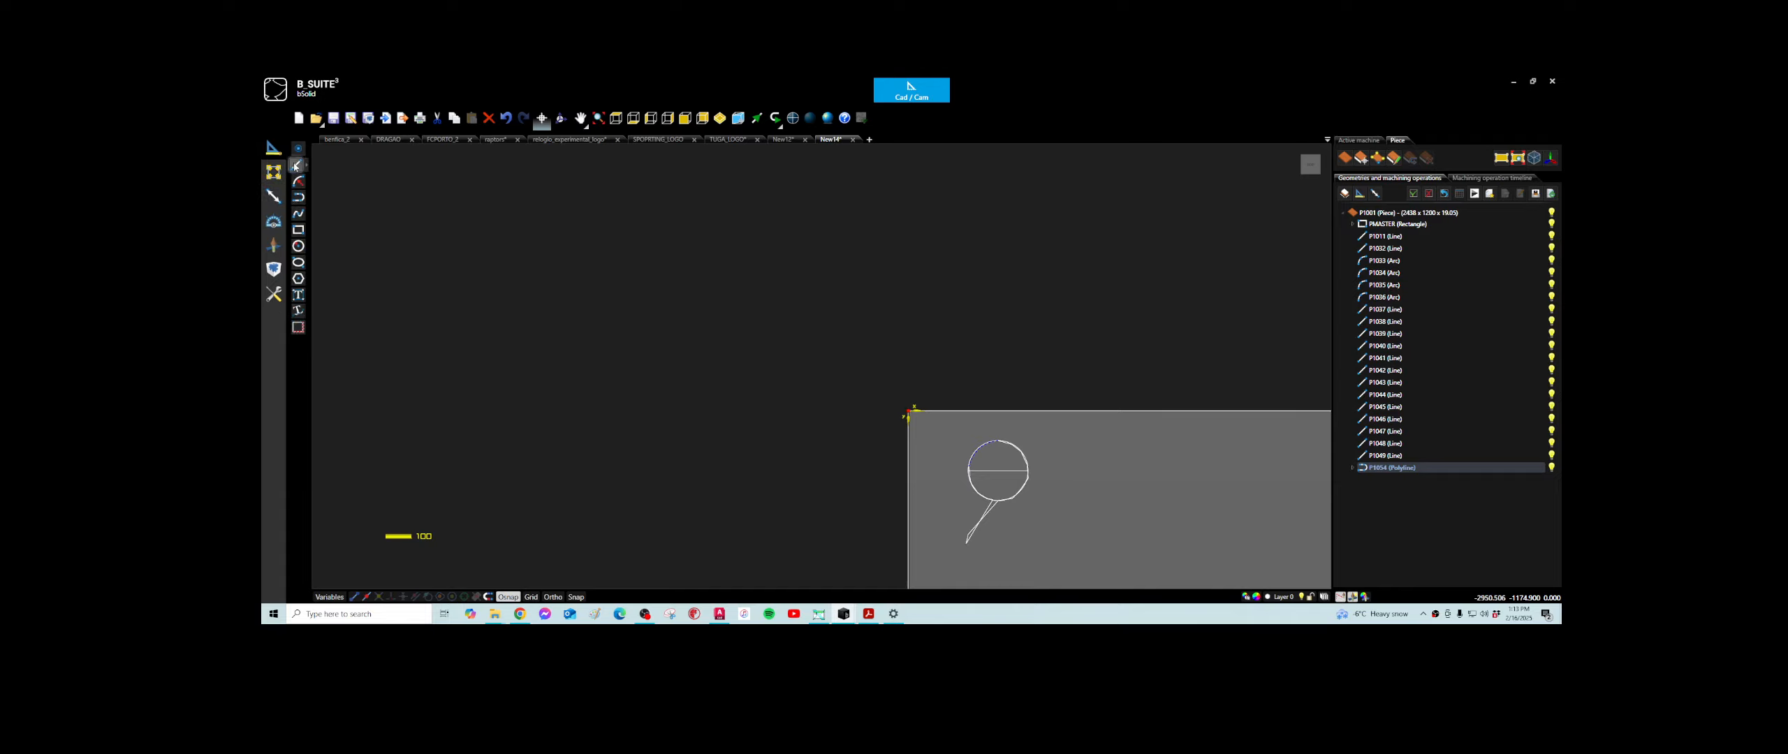
left_click(296, 165)
left_click(1127, 468)
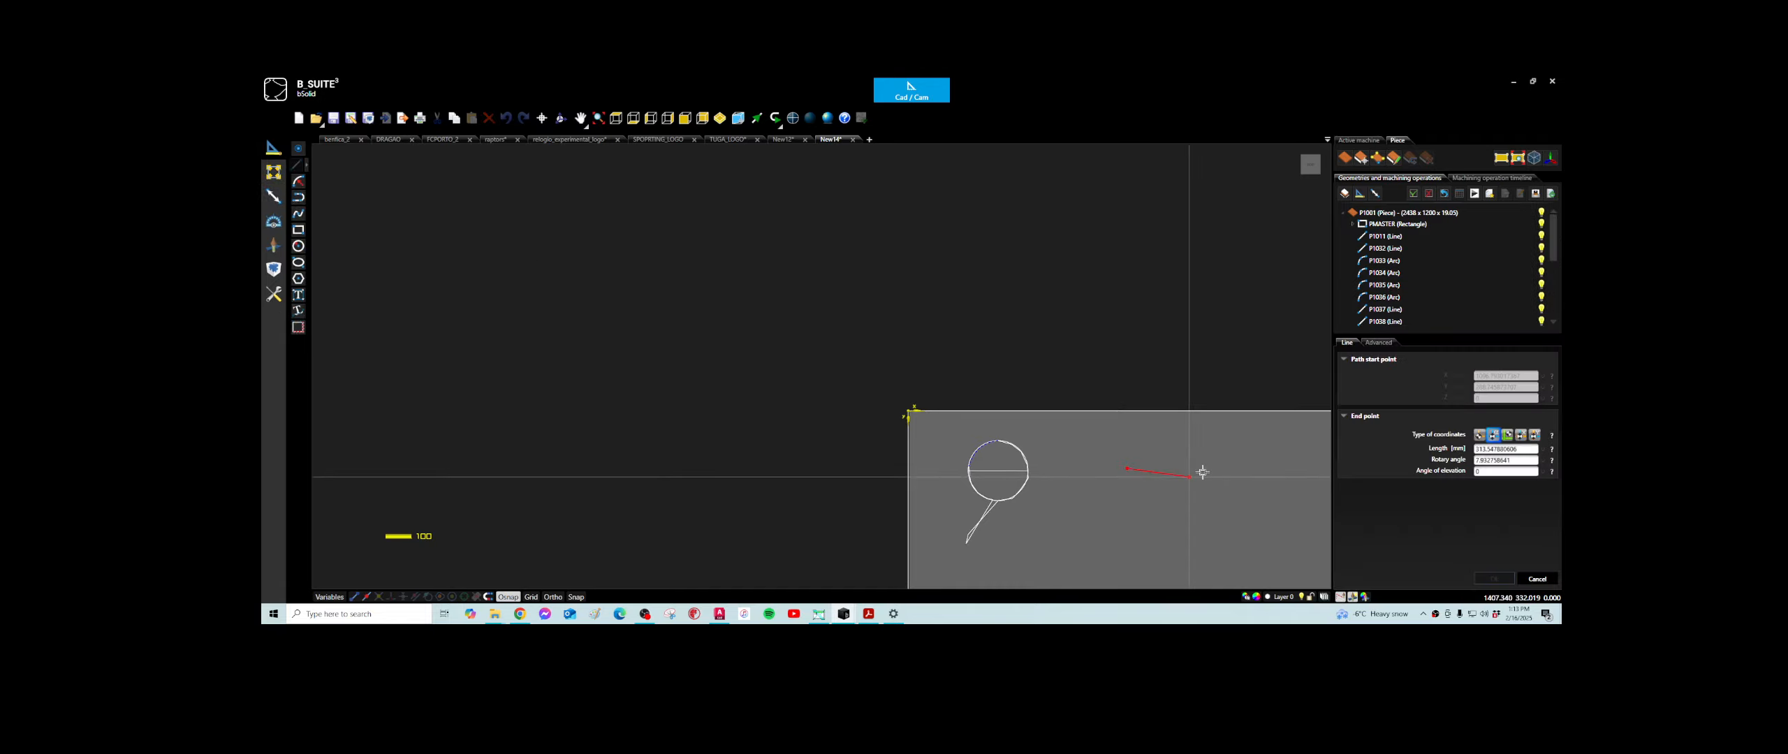
left_click(1250, 460)
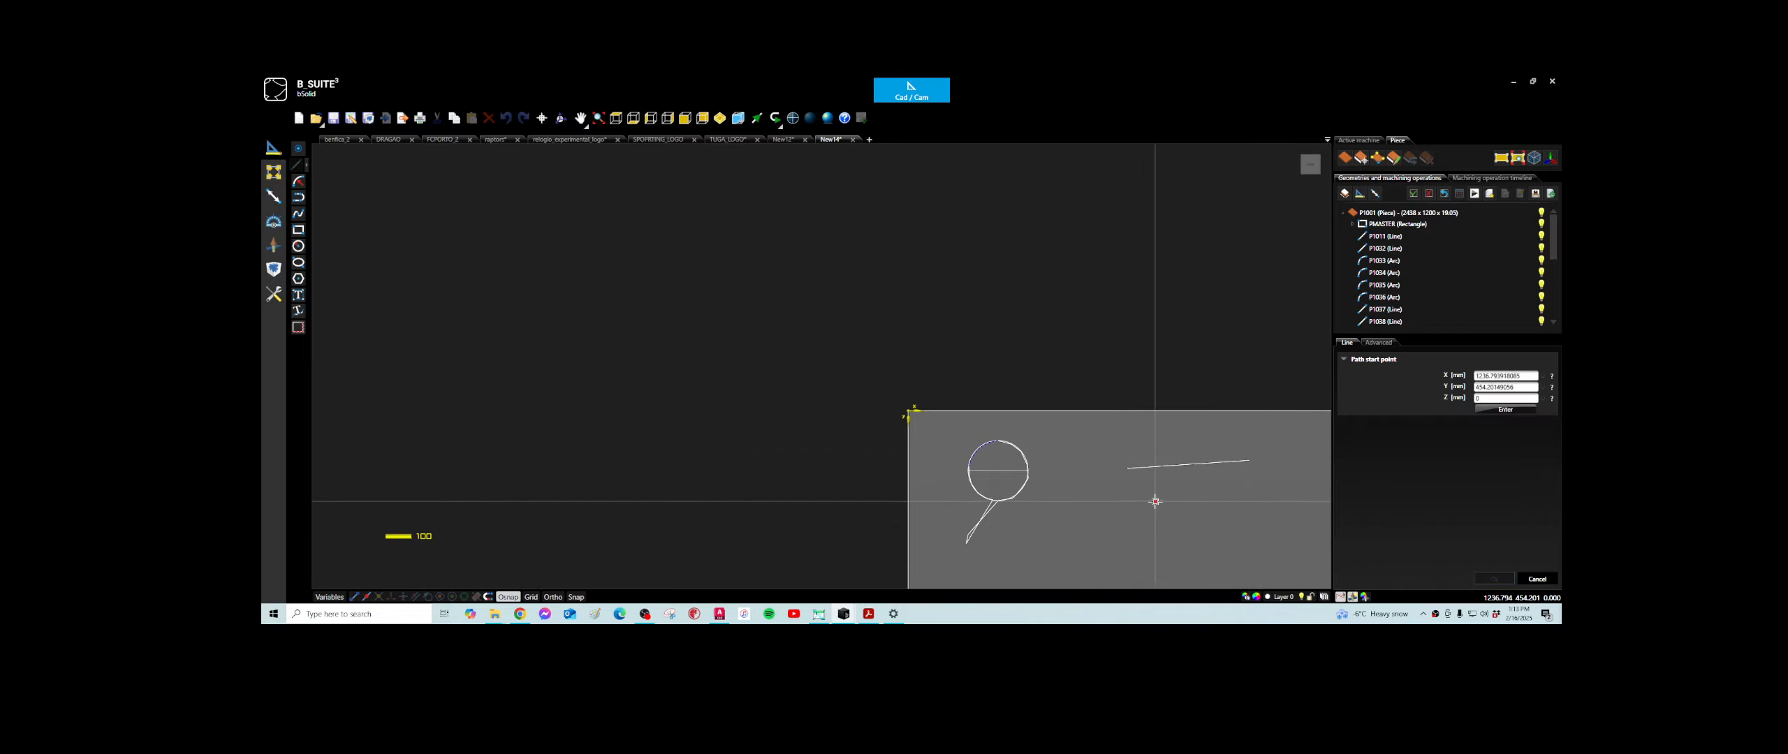
left_click(1250, 460)
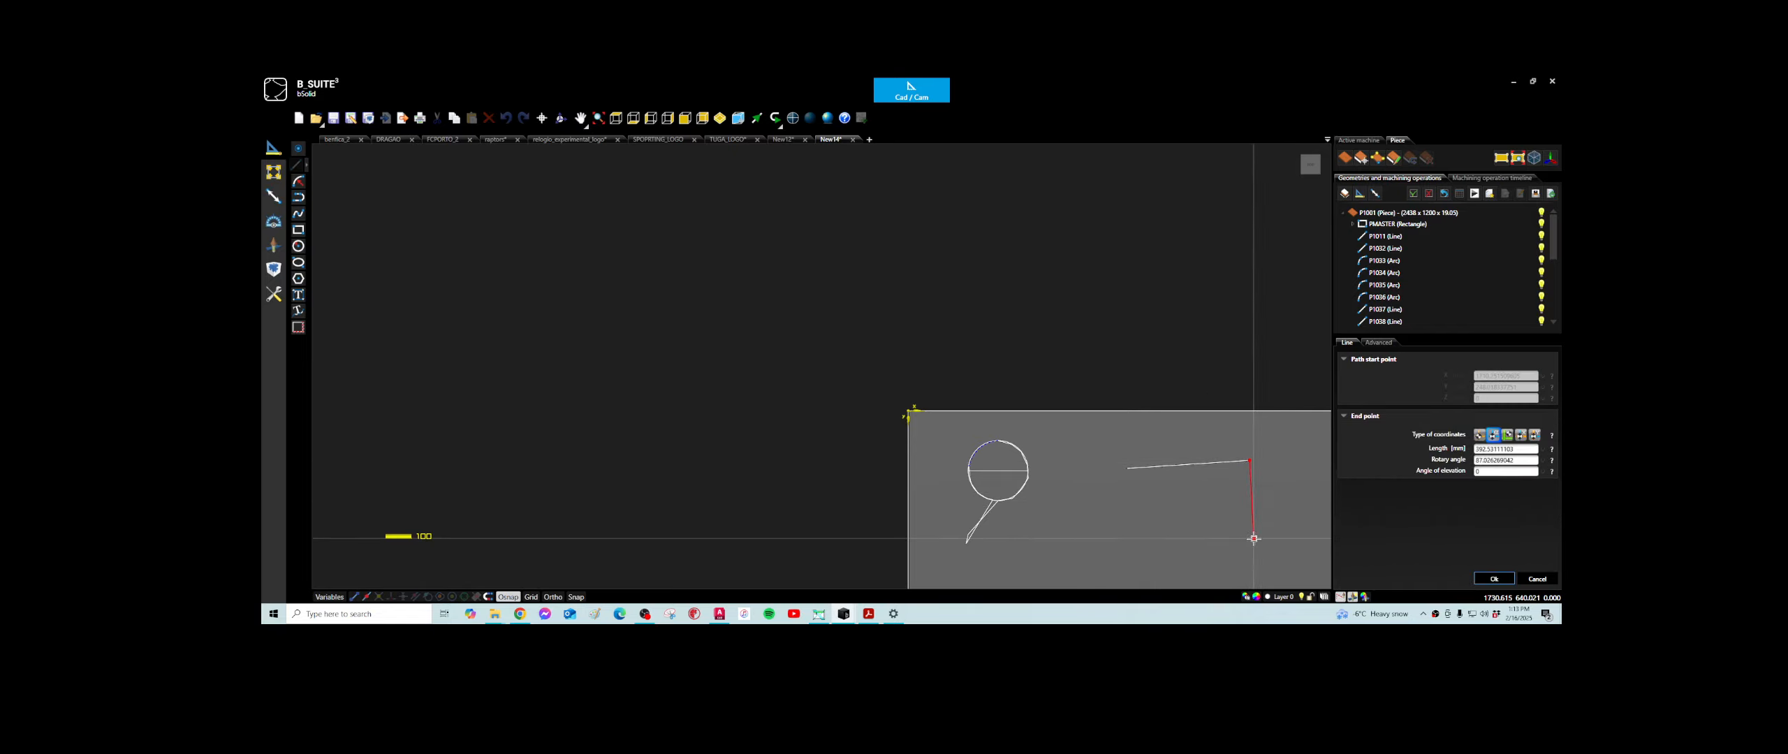
left_click(1253, 538)
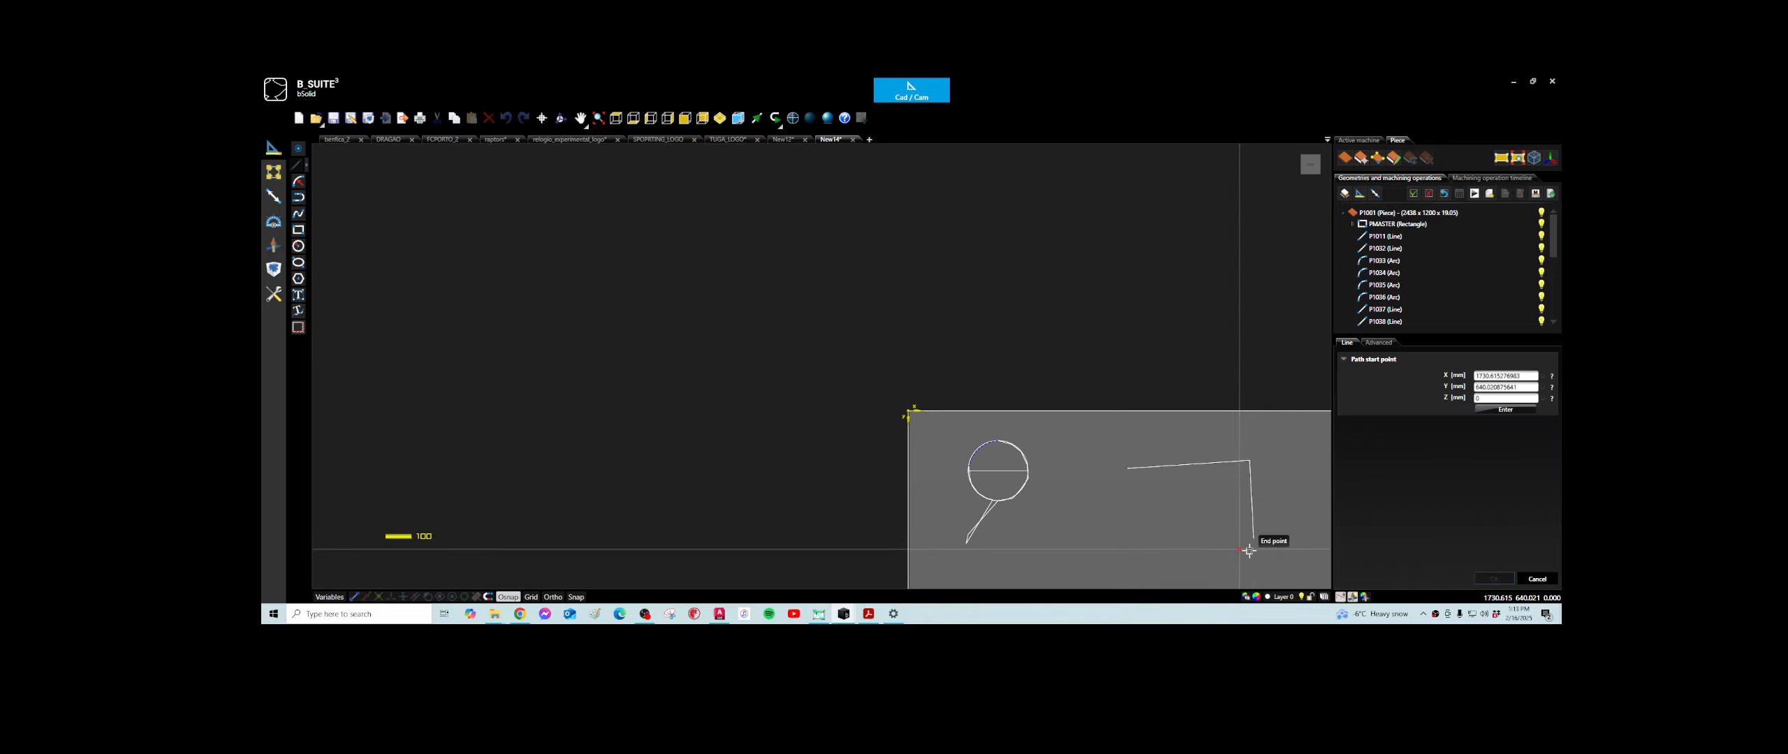
left_click(1249, 551)
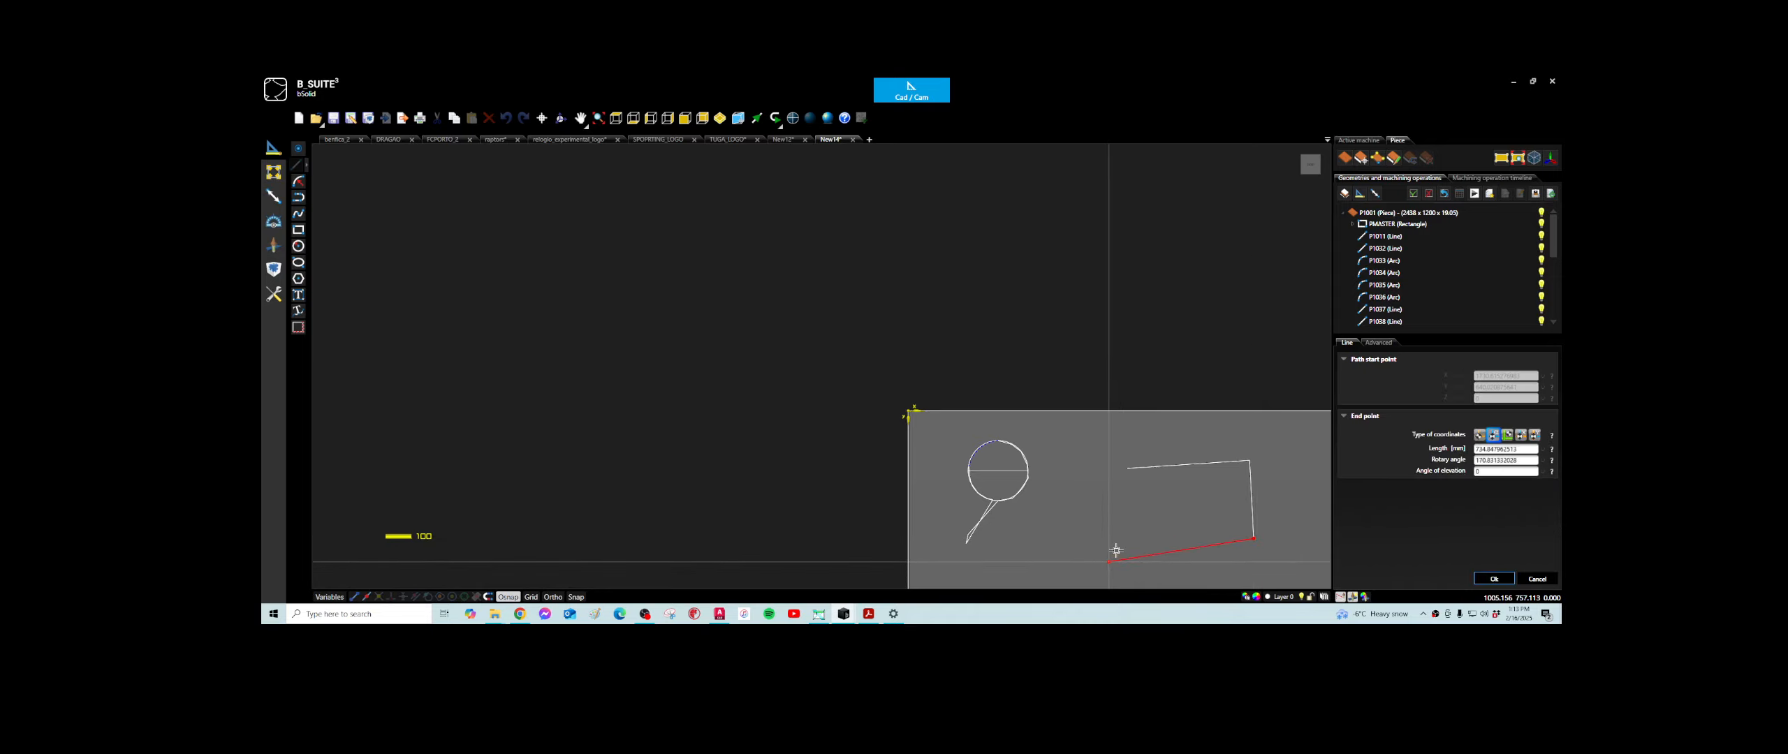
left_click(1110, 561)
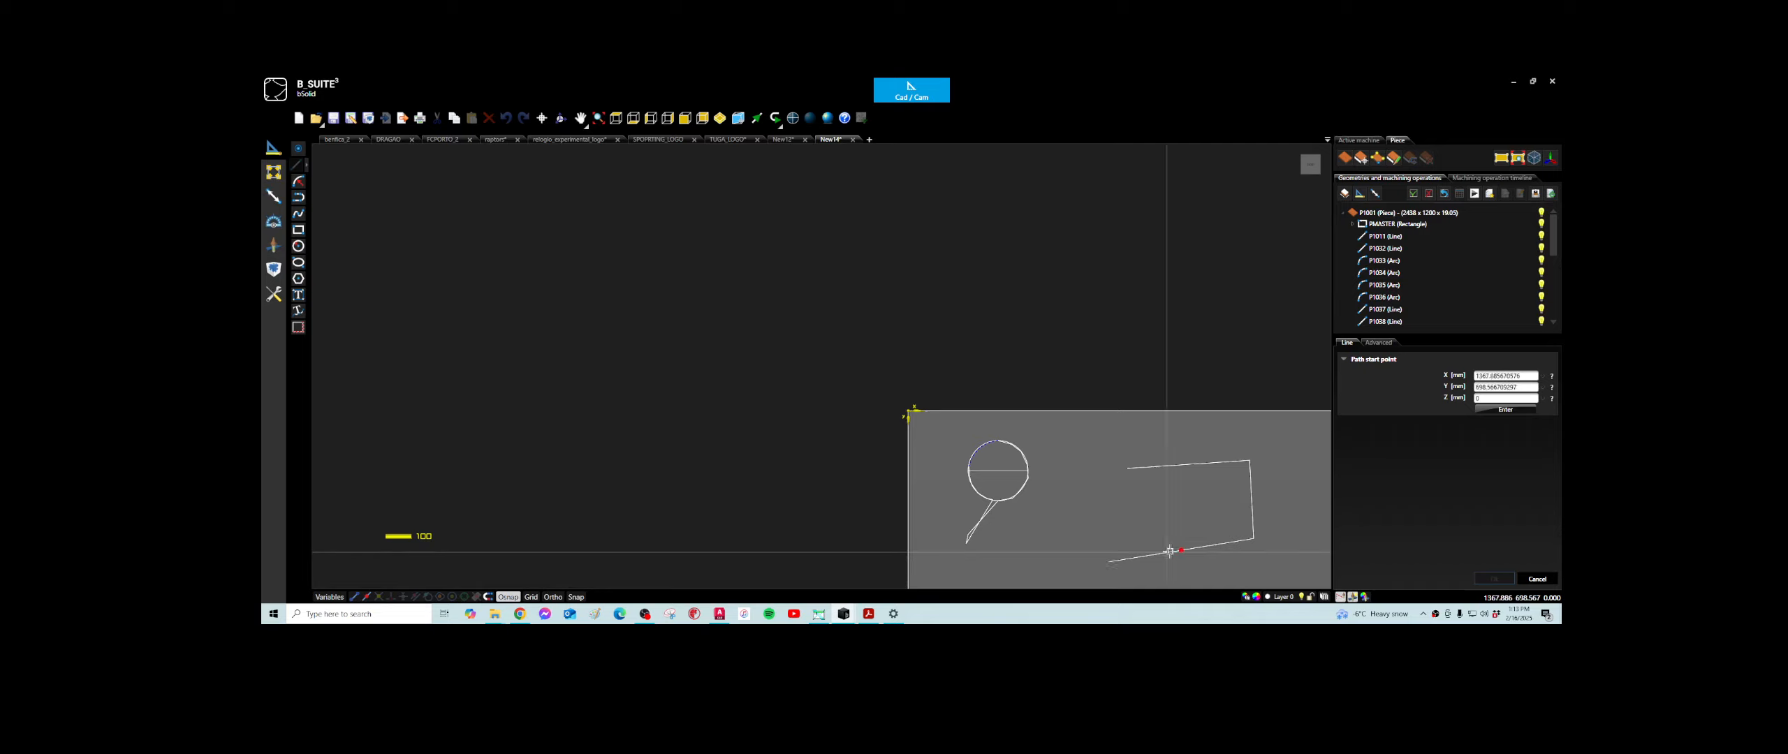
left_click(1109, 562)
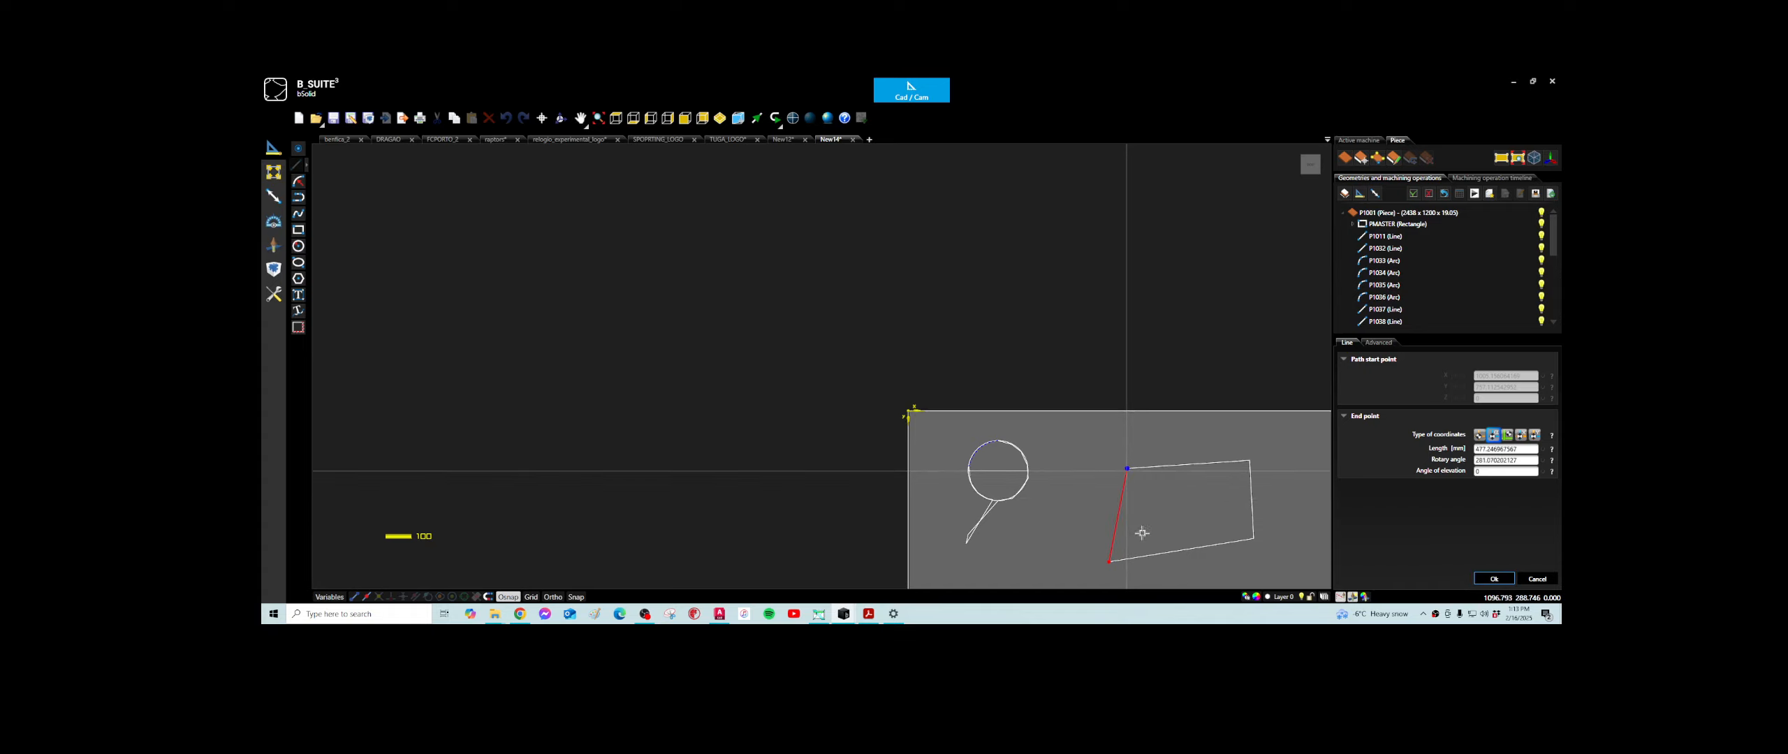
left_click(1143, 535)
key("Escape")
- Select all four lines of the new outline and join them into one polyline, maintaining the reference system
left_click(1196, 462)
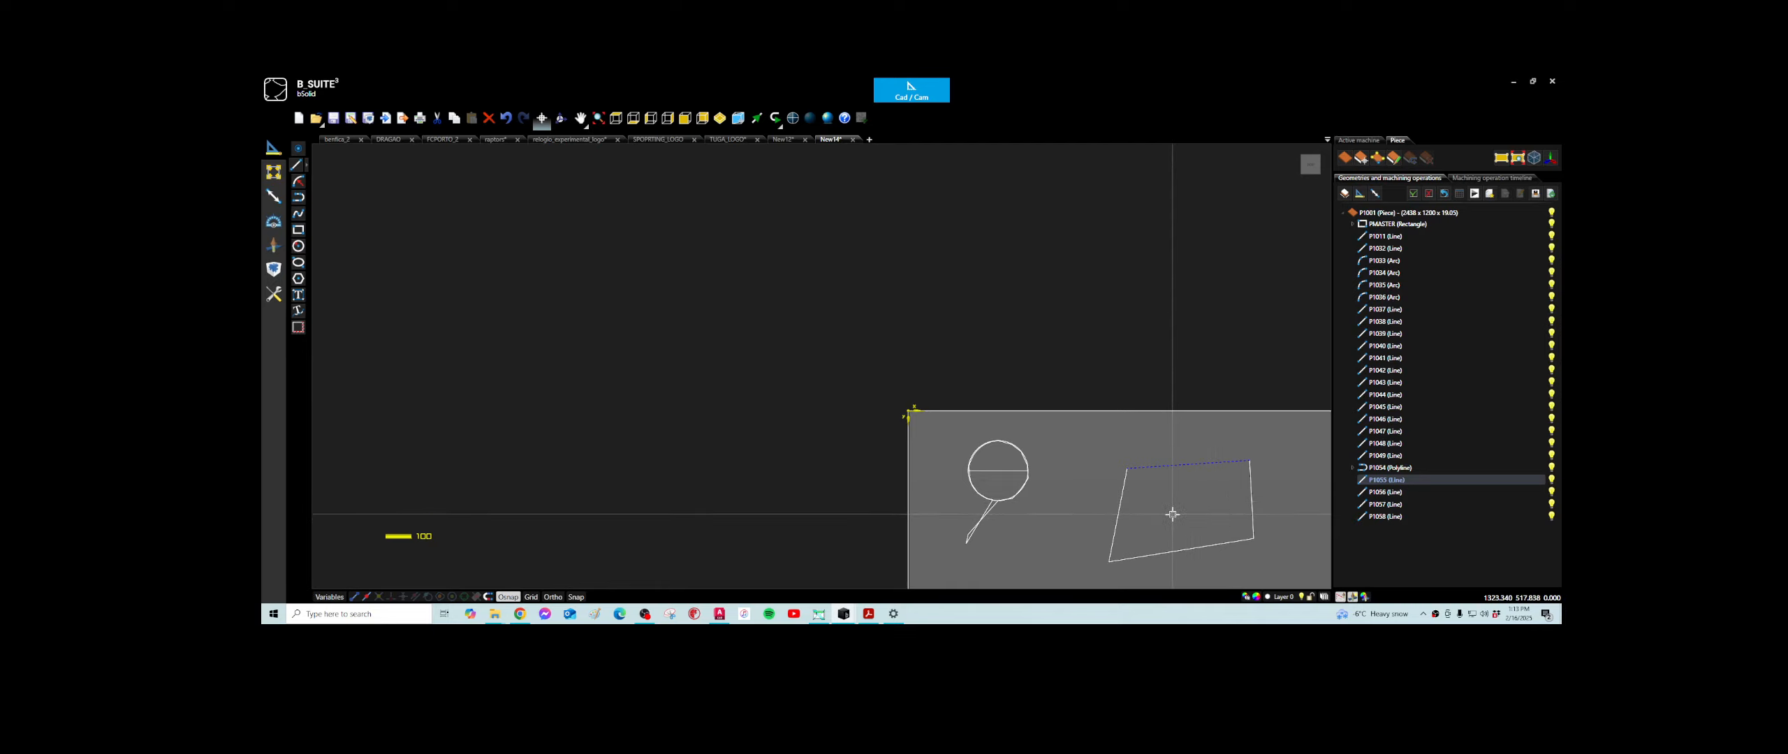
left_click_drag(1282, 445, 1087, 569)
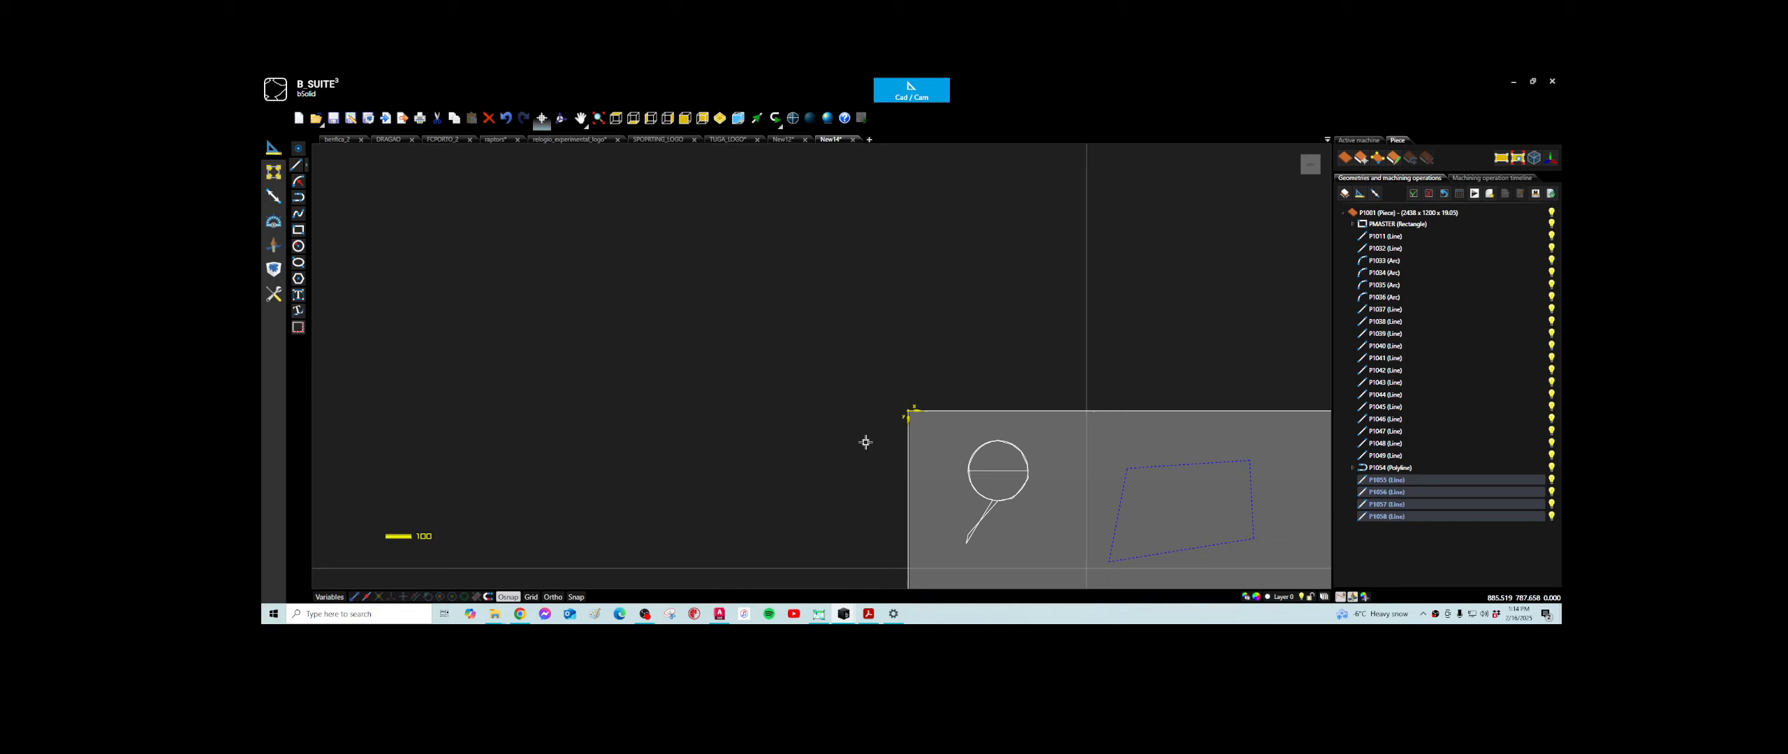
left_click(272, 174)
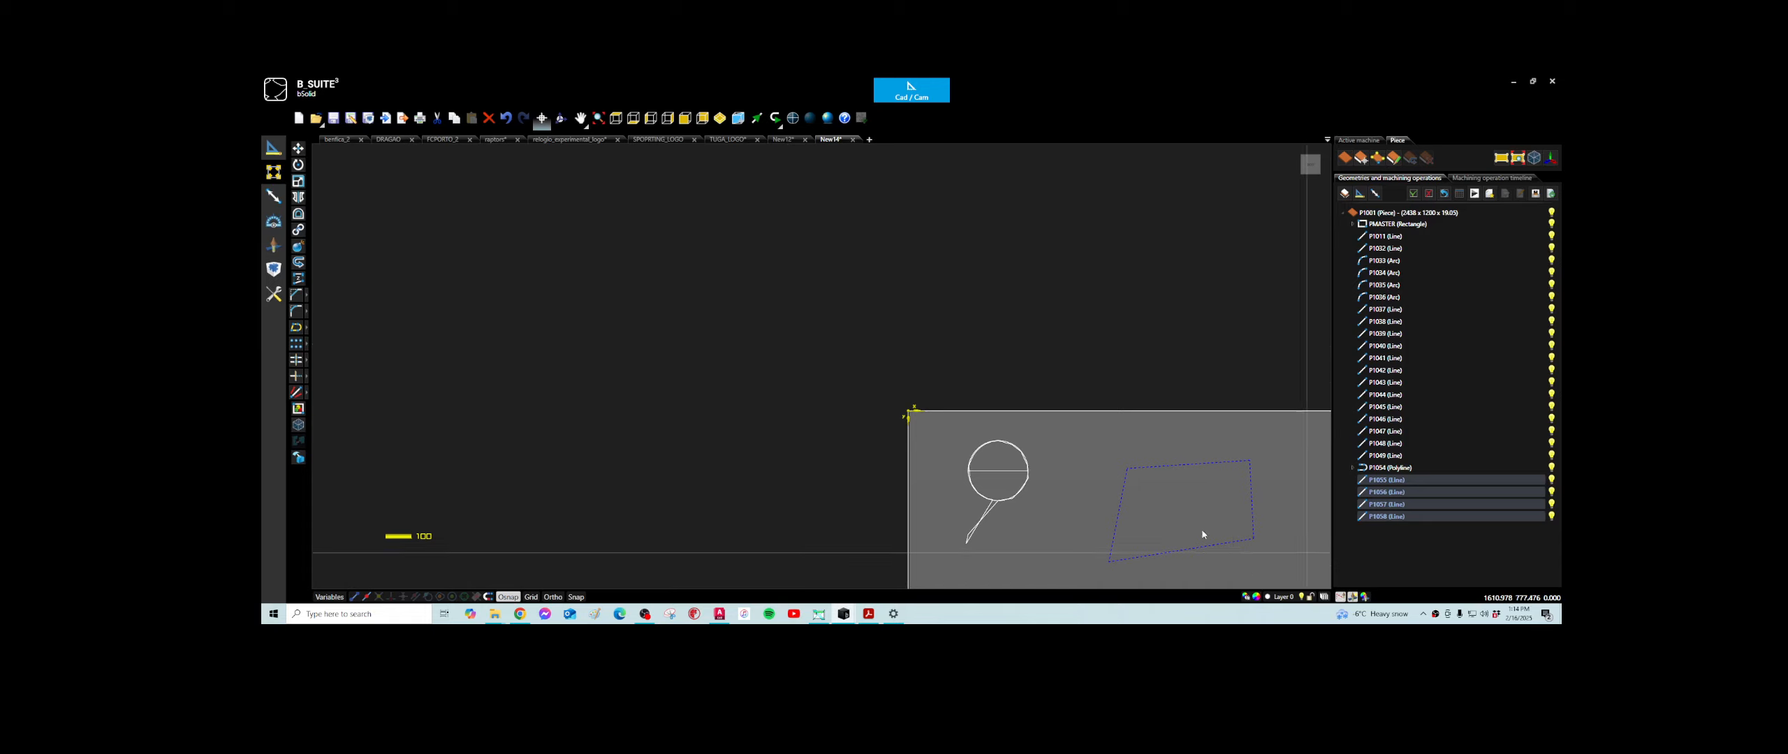
right_click(1164, 503)
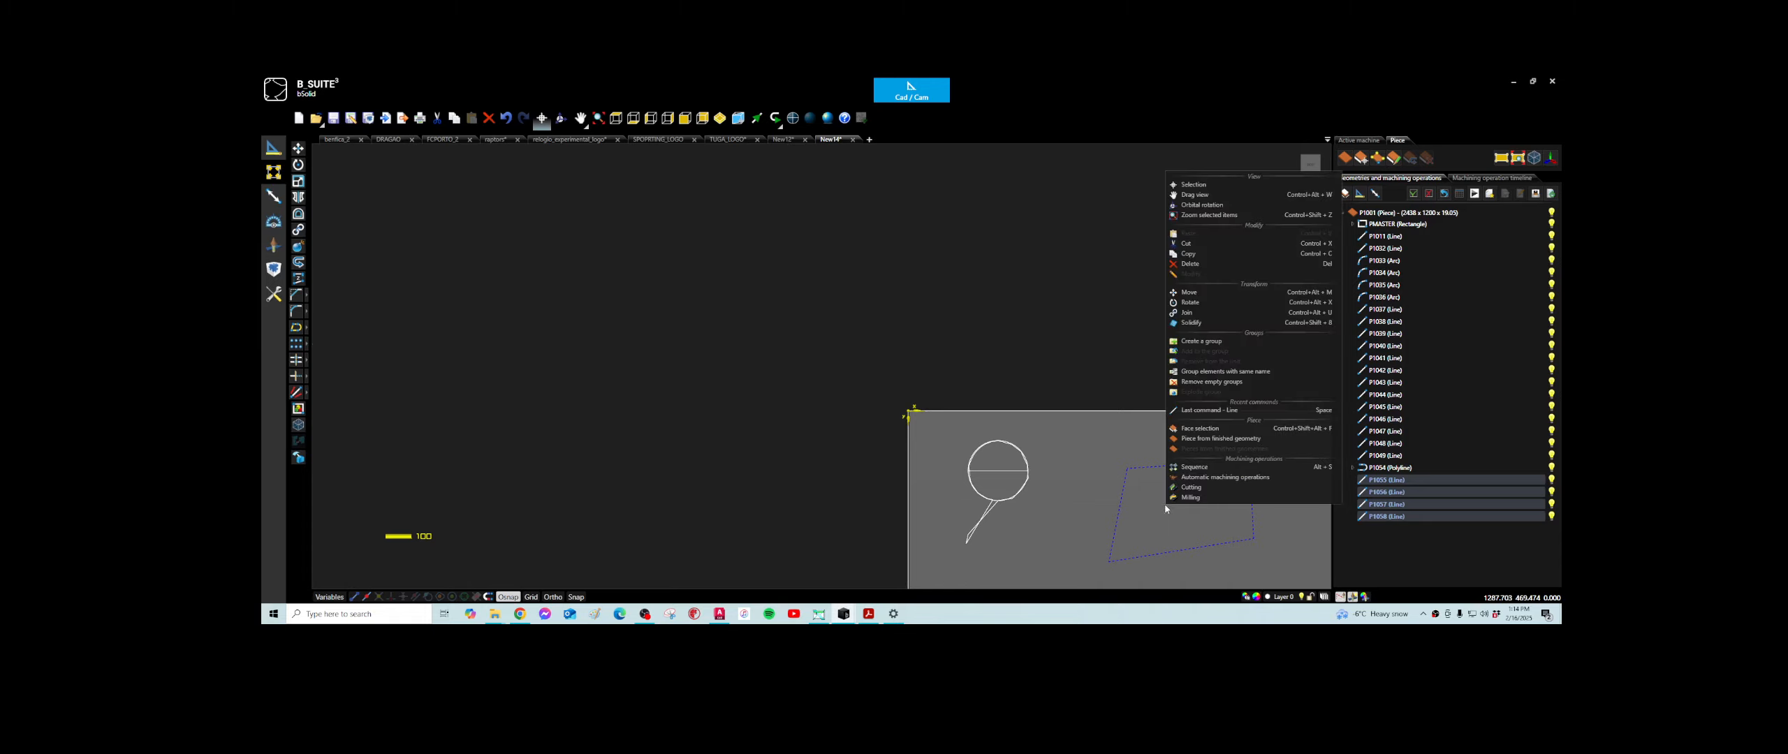
left_click(1189, 312)
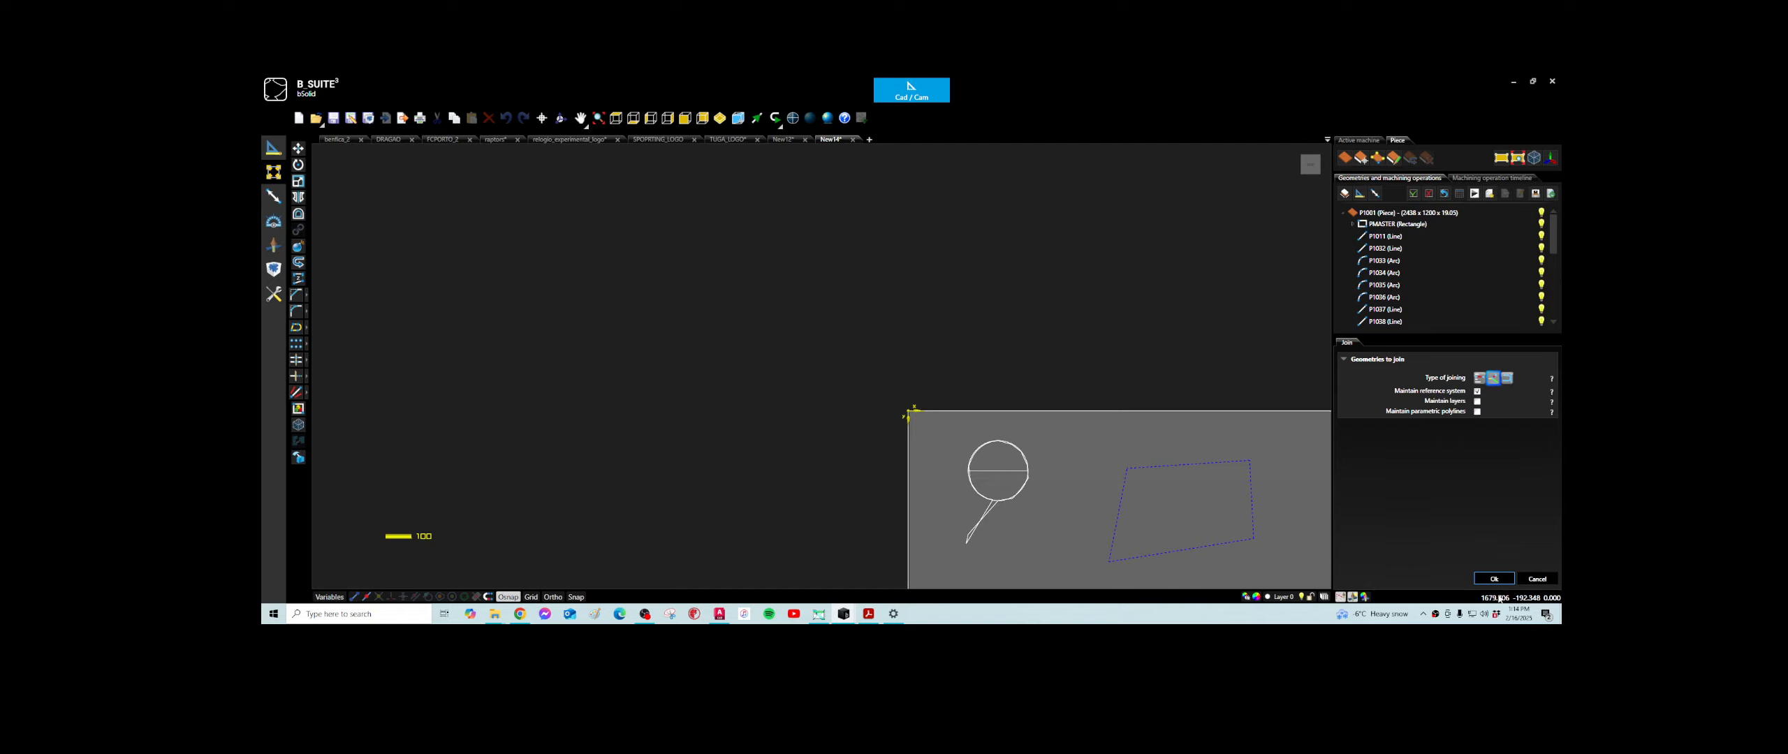
left_click(1497, 580)
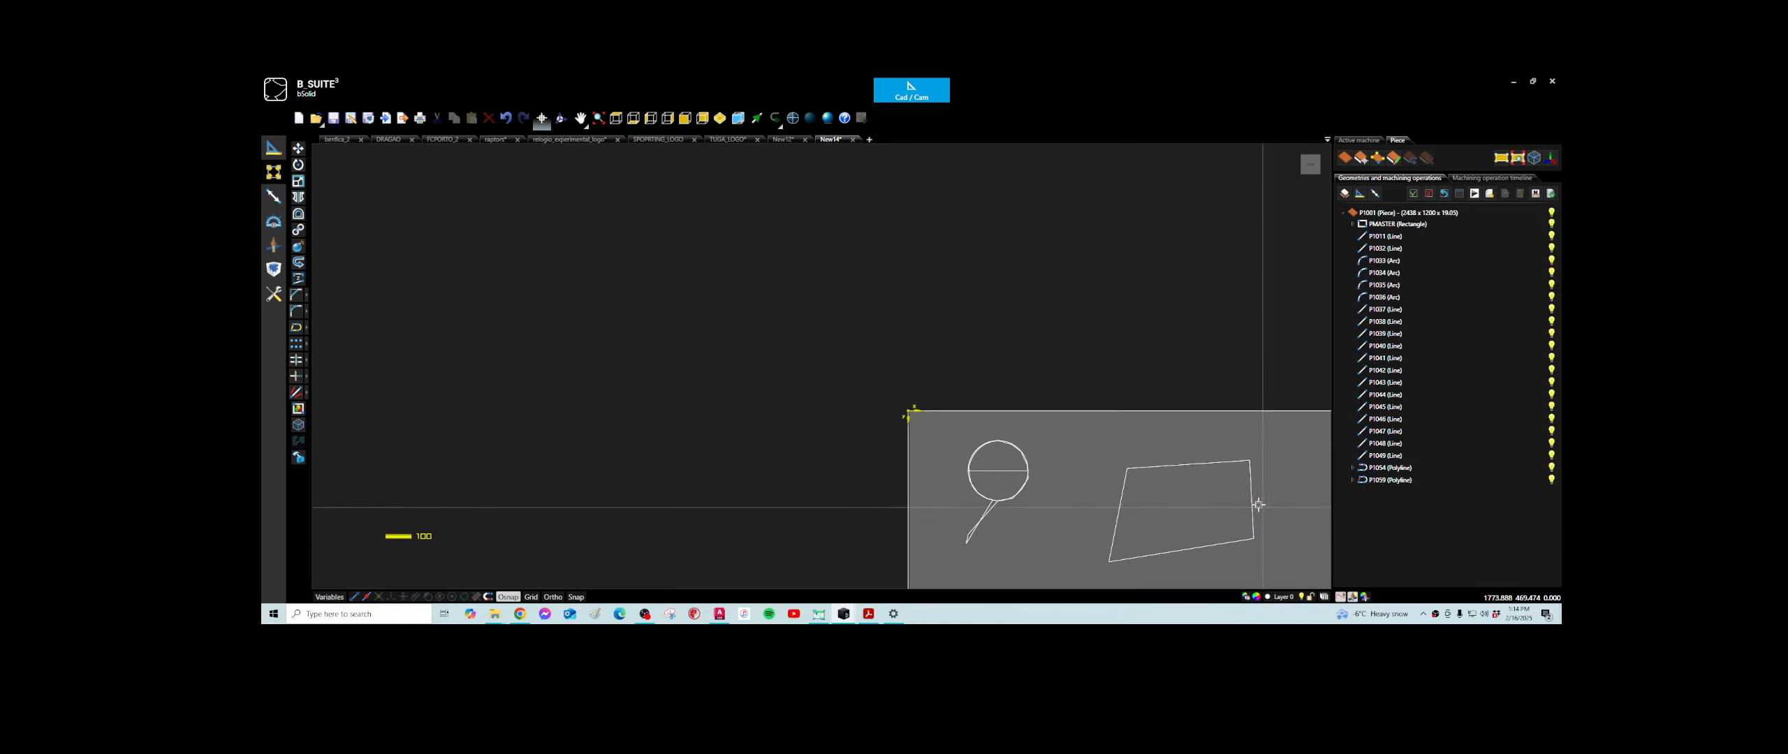
- Select the joined four-sided polyline and examine it alongside the circle shape
left_click(1392, 482)
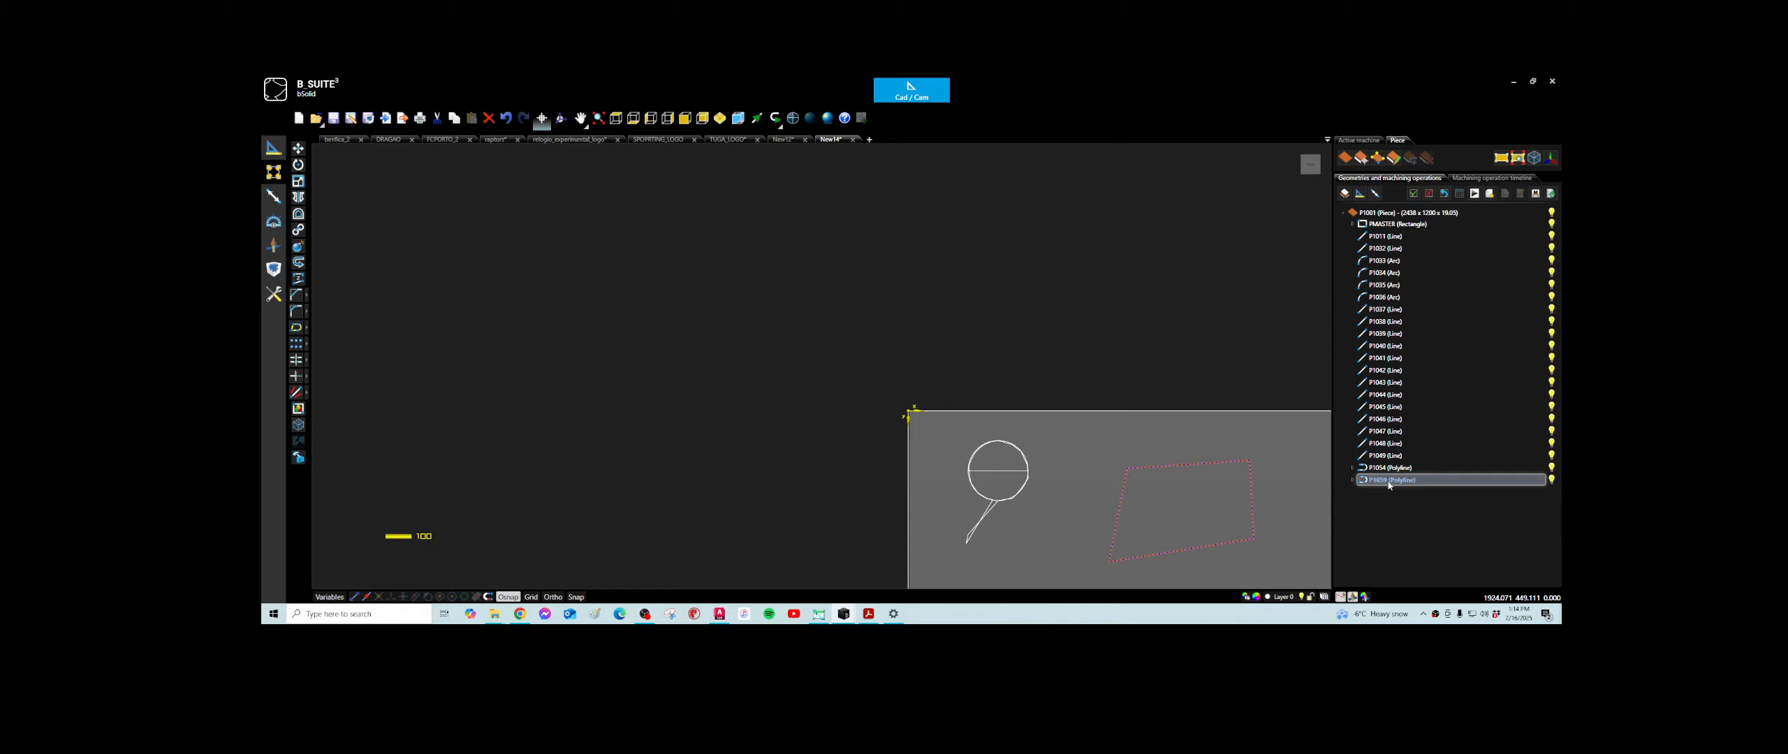
scroll(1270, 482, "down", 3)
middle_click_drag(1234, 494, 1005, 459)
scroll(964, 481, "up", 4)
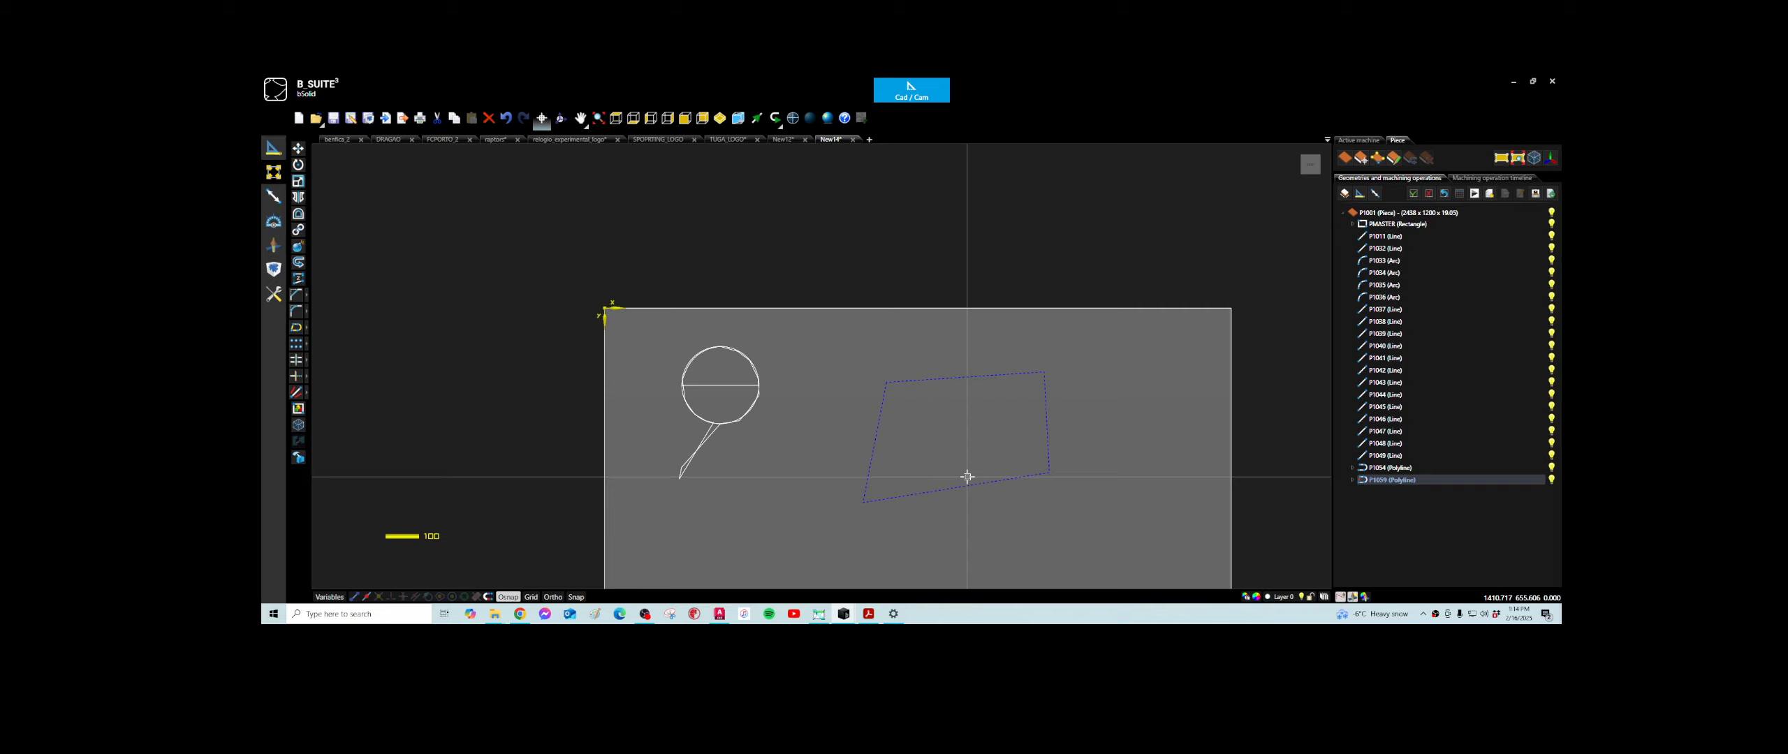
scroll(967, 477, "down", 3)
scroll(965, 480, "up", 1)
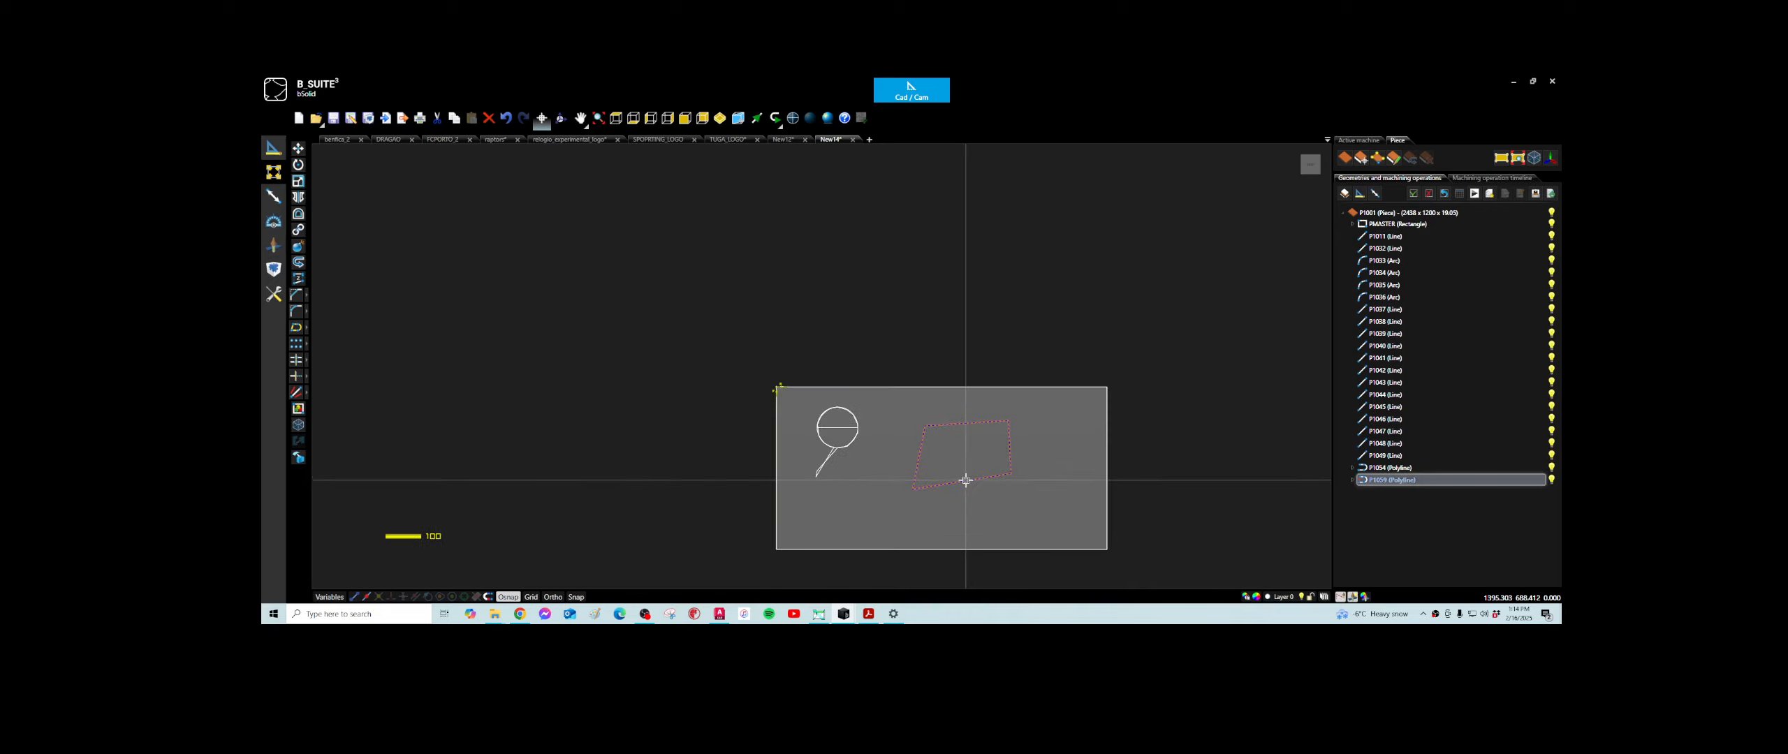
scroll(828, 432, "up", 4)
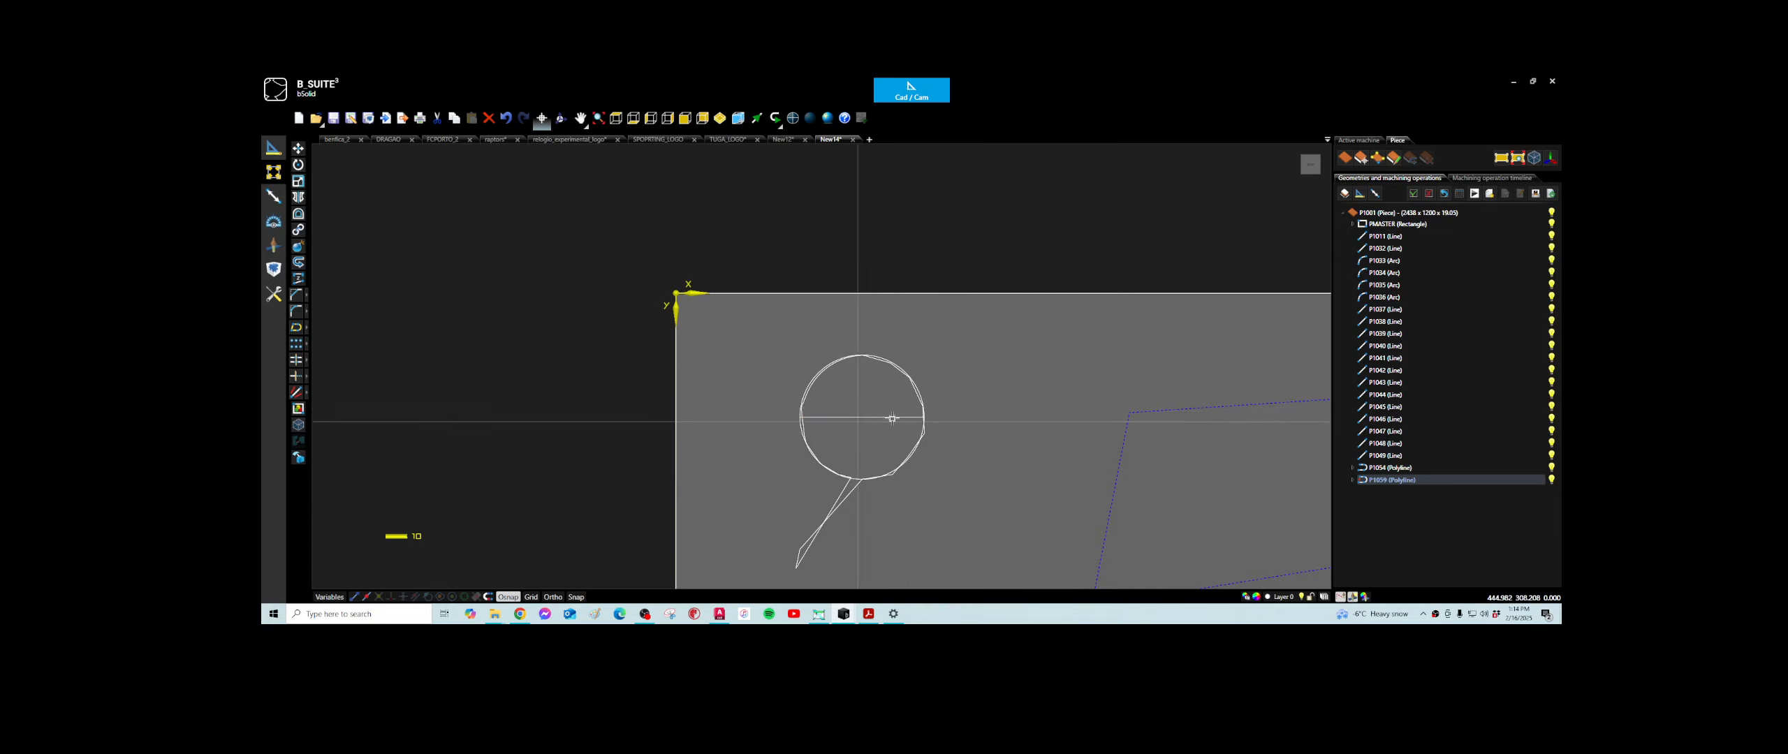
- Draw a small freehand rectangle between the circle and the four-sided polyline, and a second rectangle beside it with base and height 300 mm
scroll(1138, 444, "down", 3)
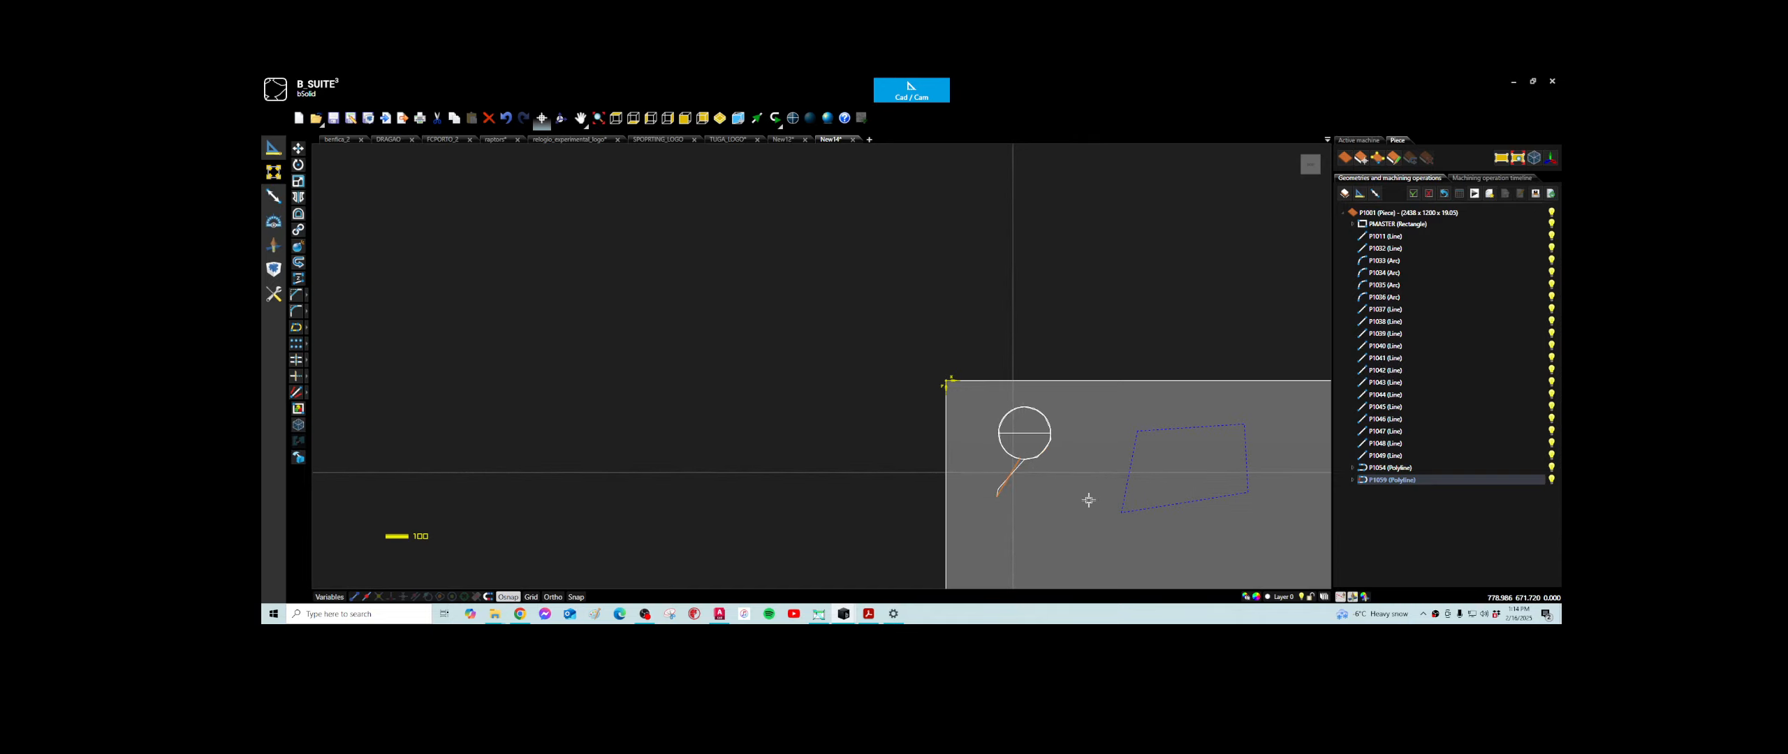
scroll(1081, 504, "down", 2)
scroll(1062, 518, "up", 3)
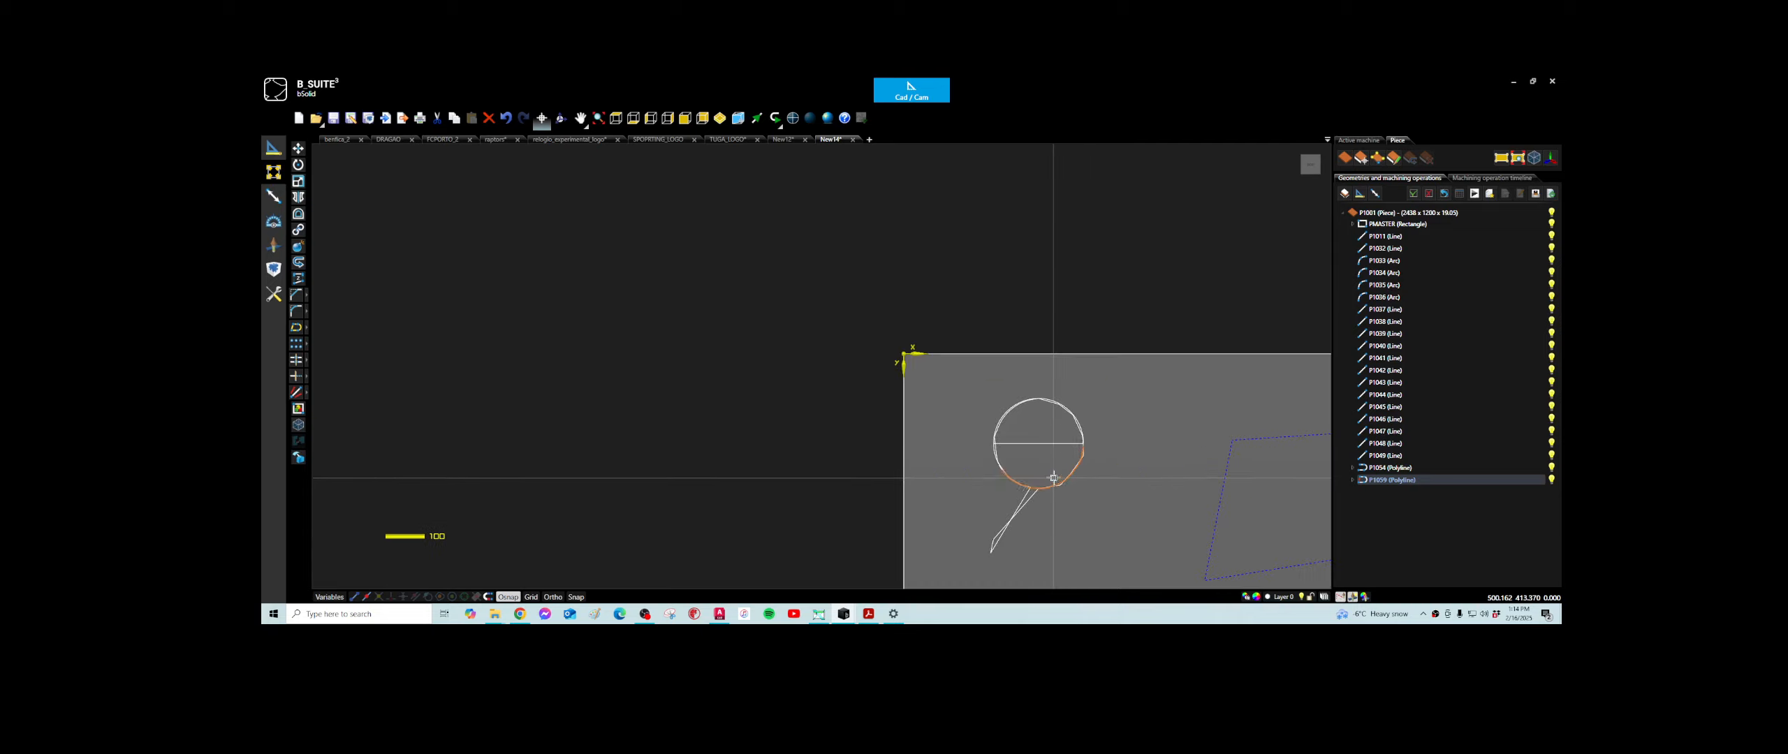
left_click(274, 149)
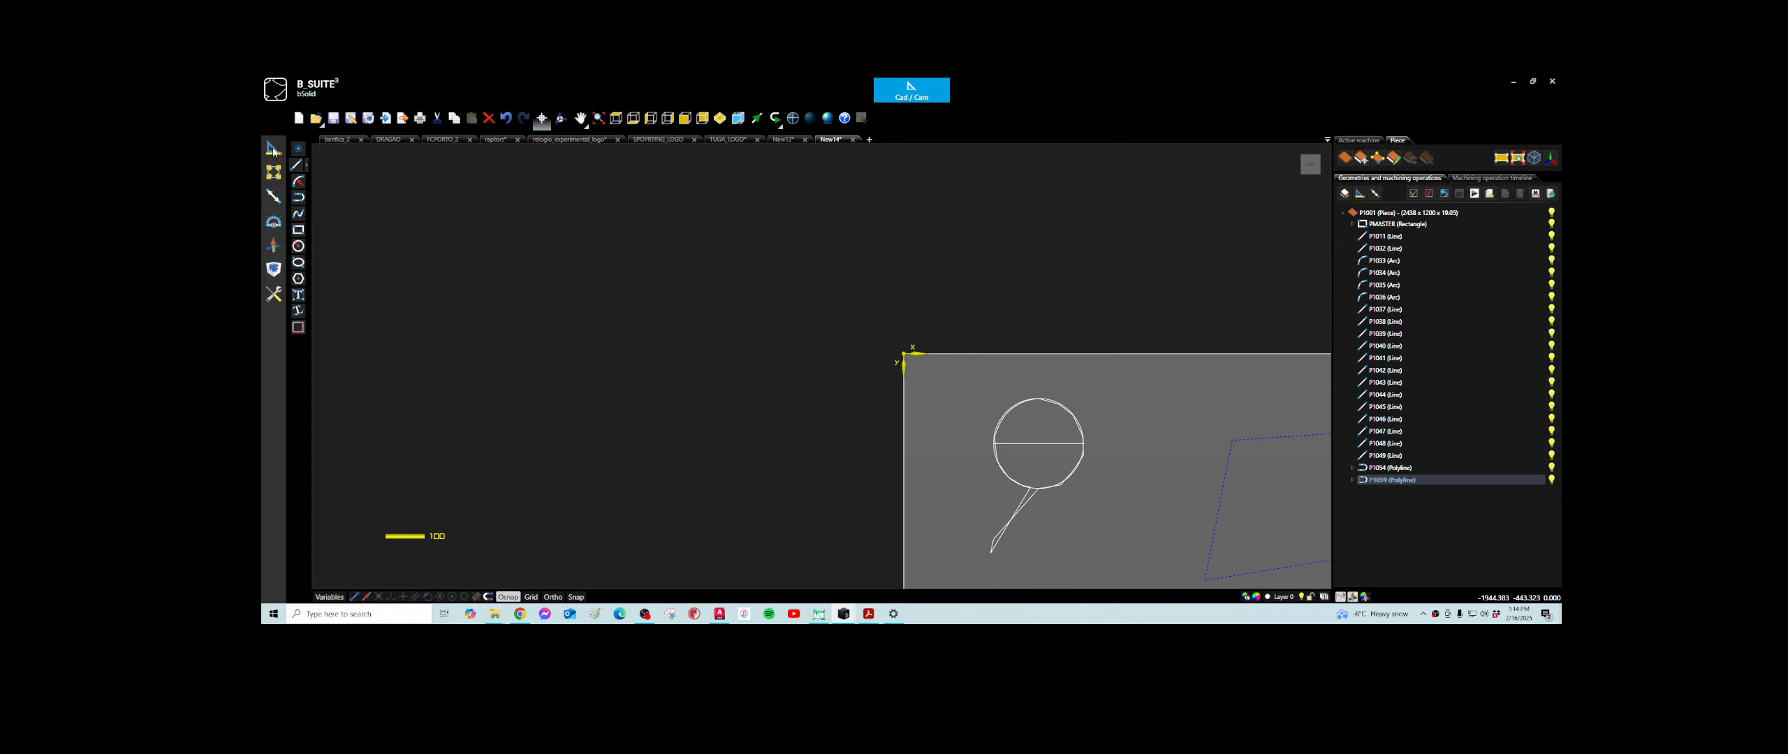
left_click(299, 230)
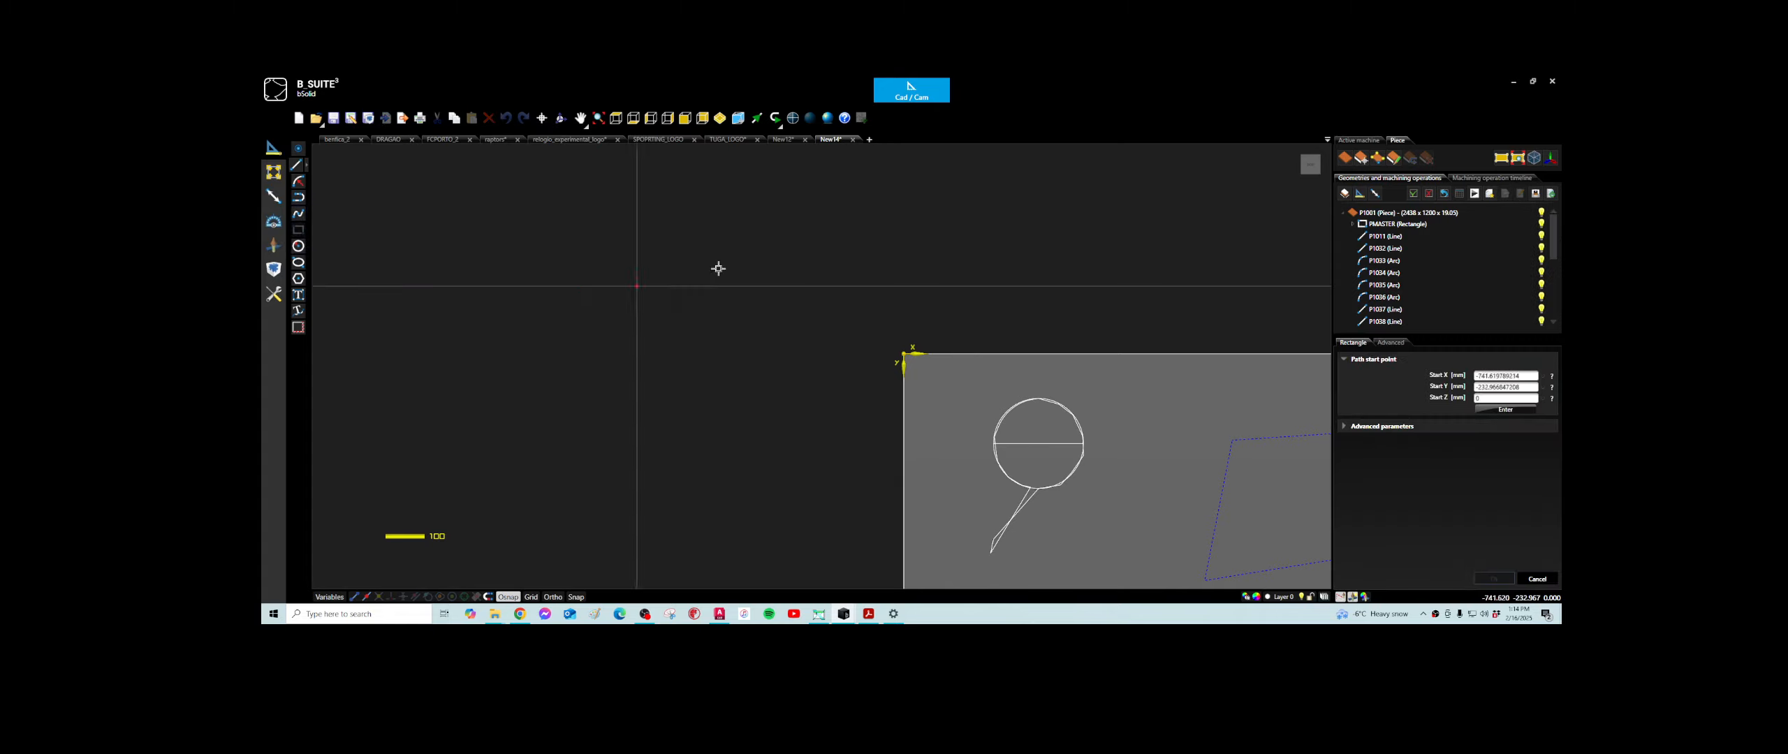
left_click(1125, 389)
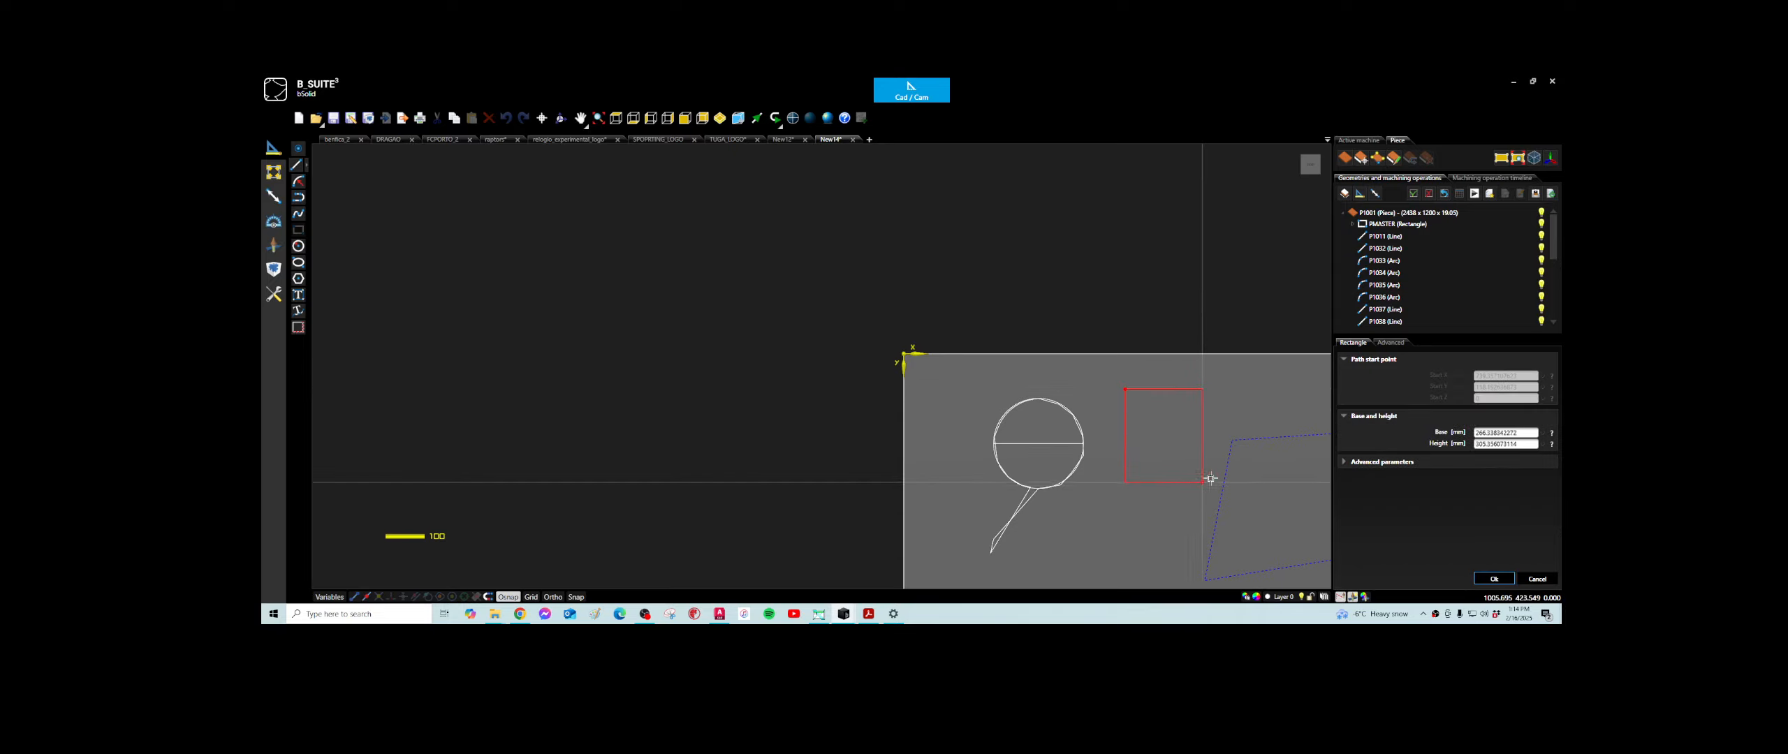
middle_click_drag(1166, 410, 831, 371)
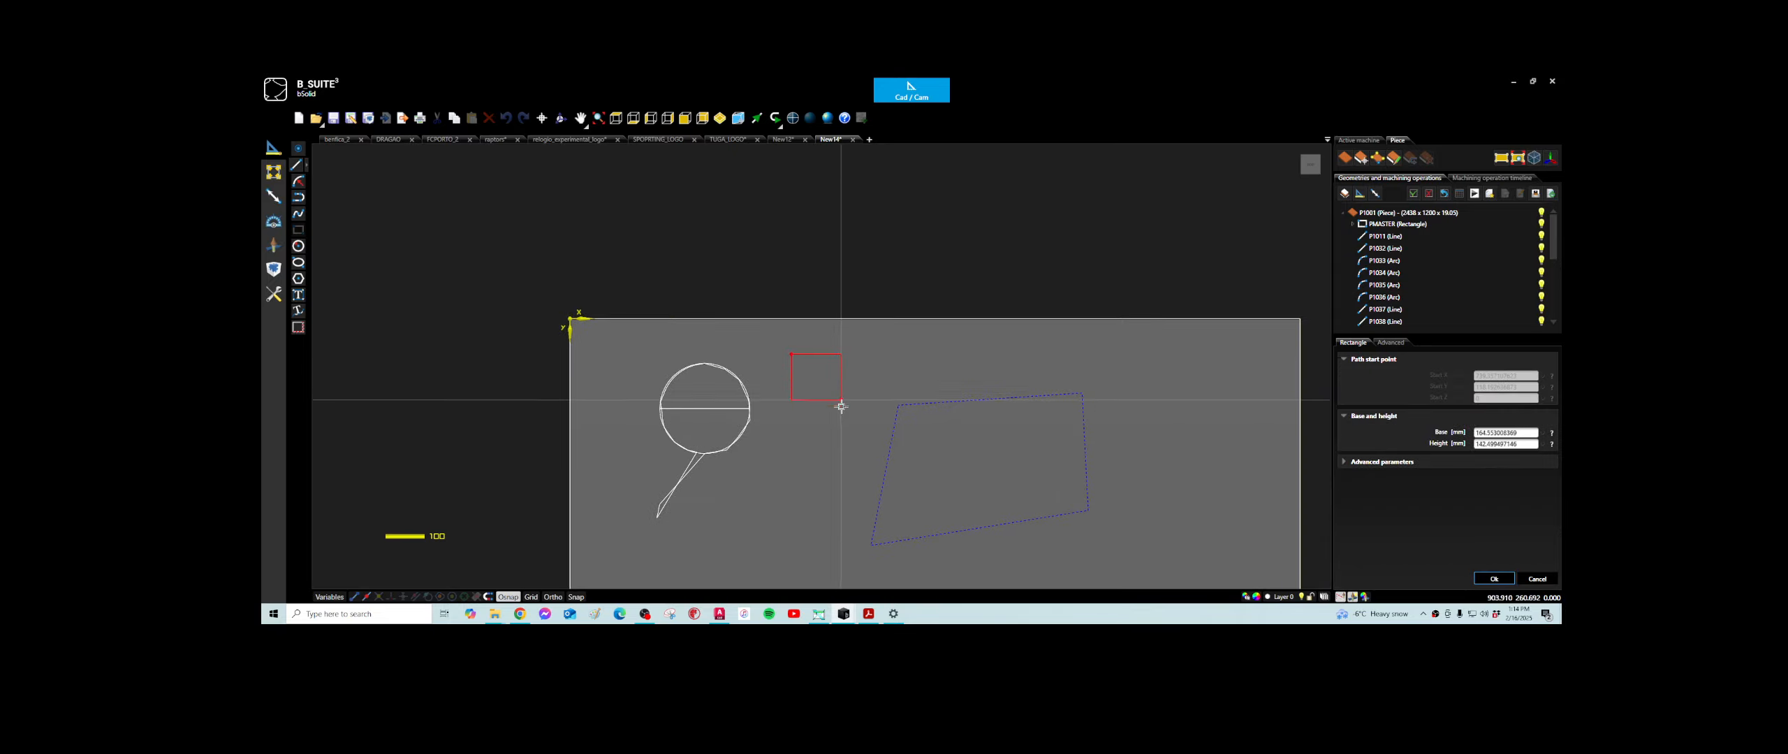
left_click(864, 401)
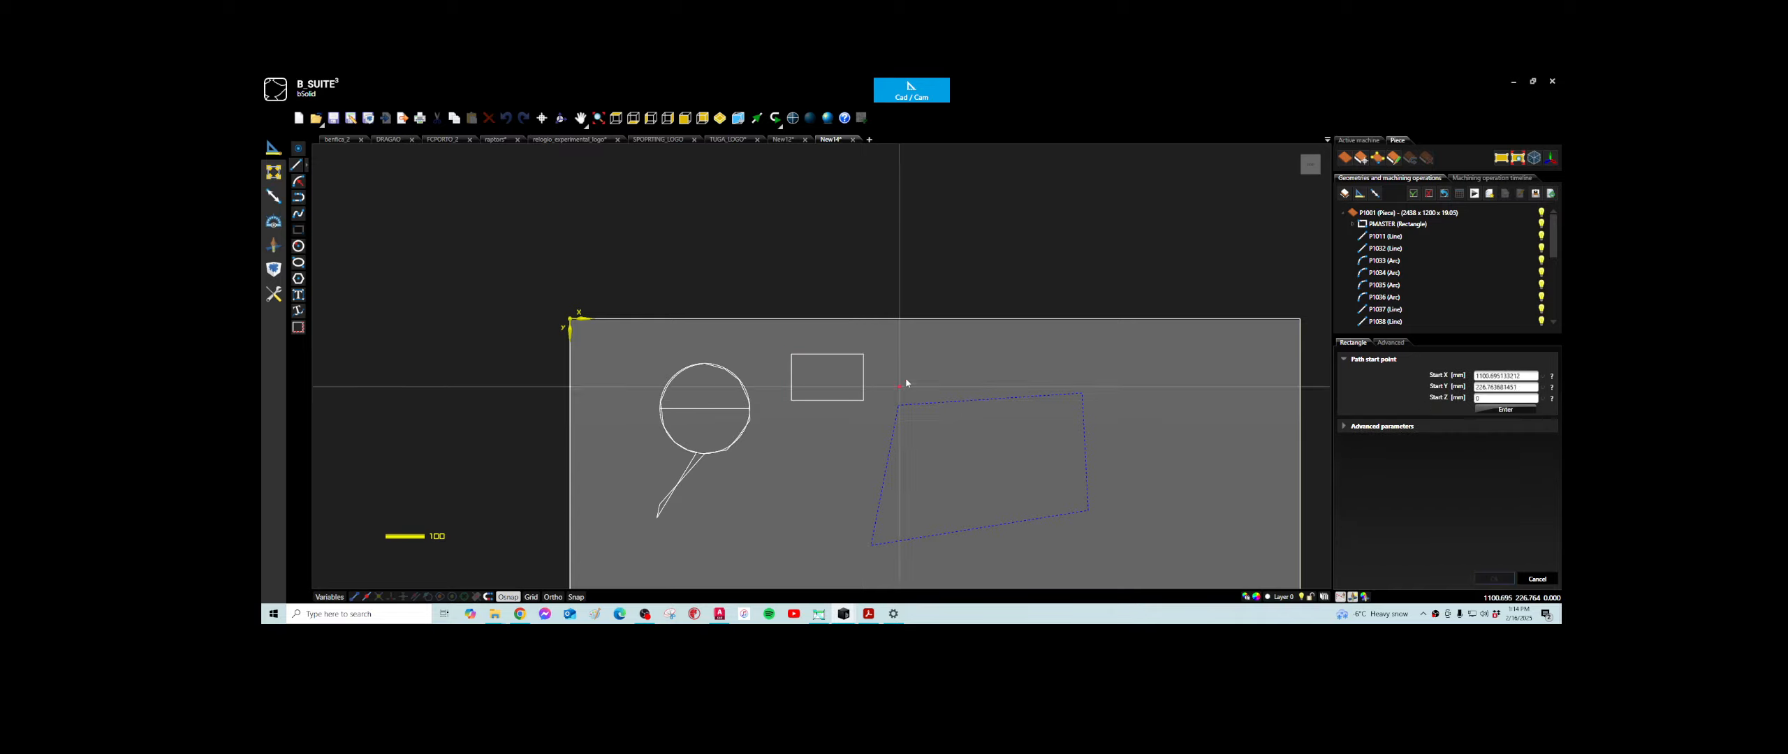
left_click(931, 349)
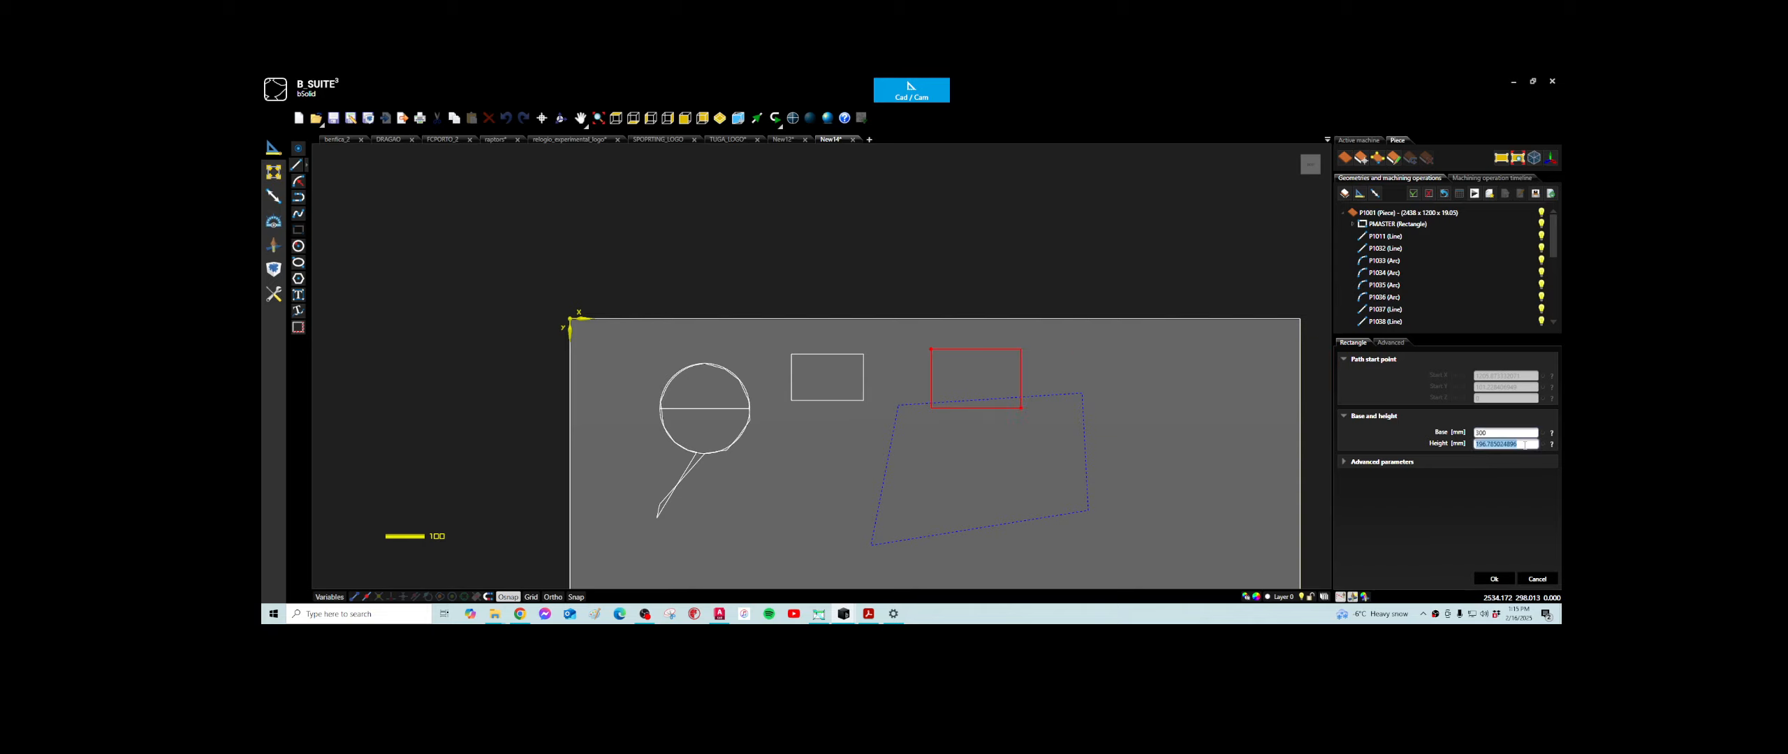
left_click(1494, 578)
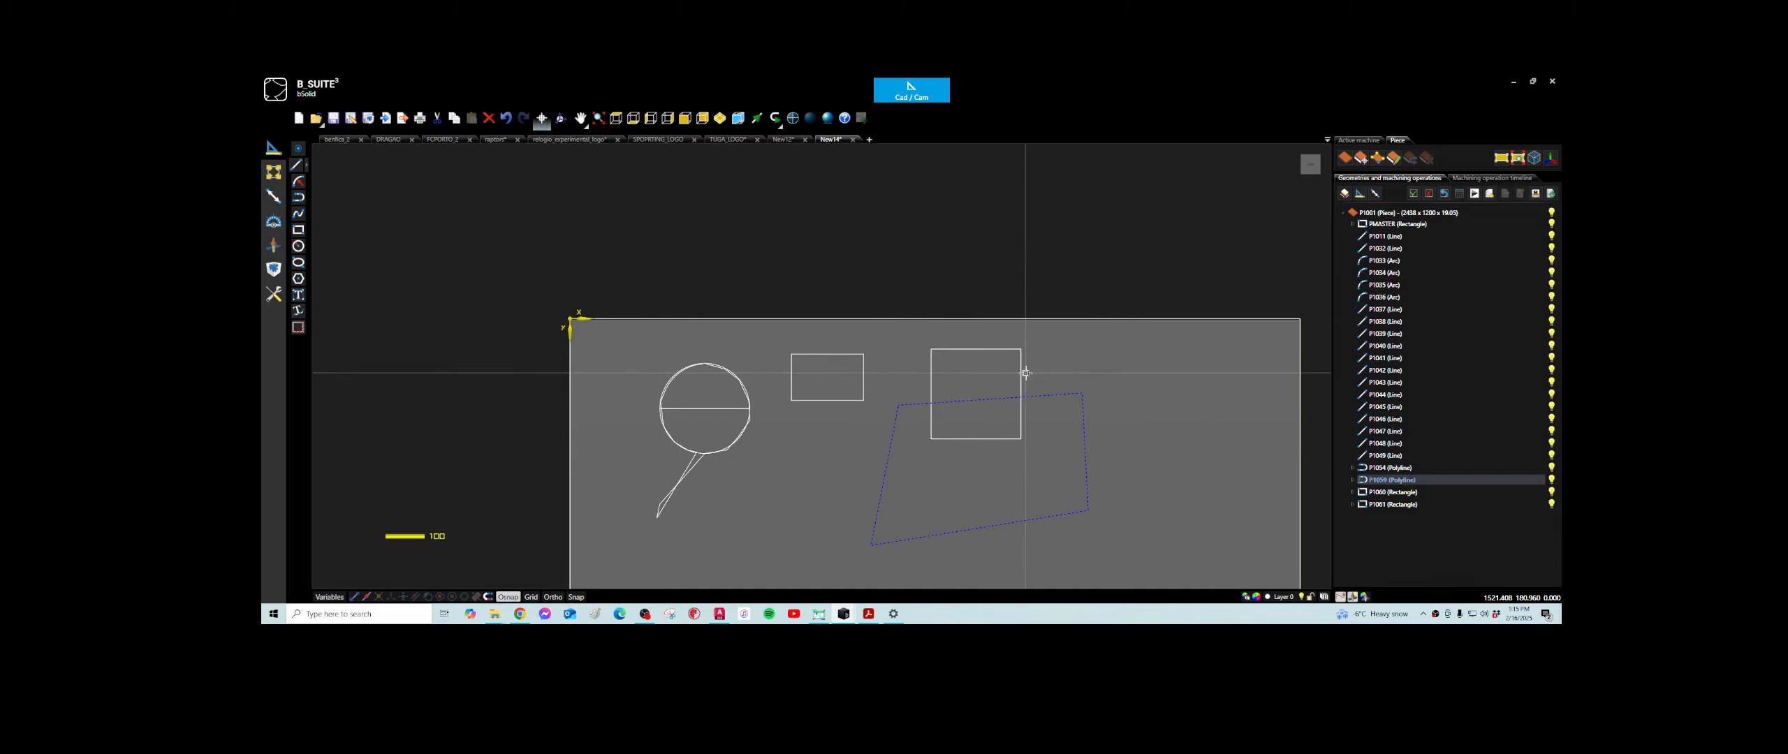
- Edit the second rectangle to base 600 mm and height 600 mm, with its start point at X 300 and Y 300
double_click(1020, 383)
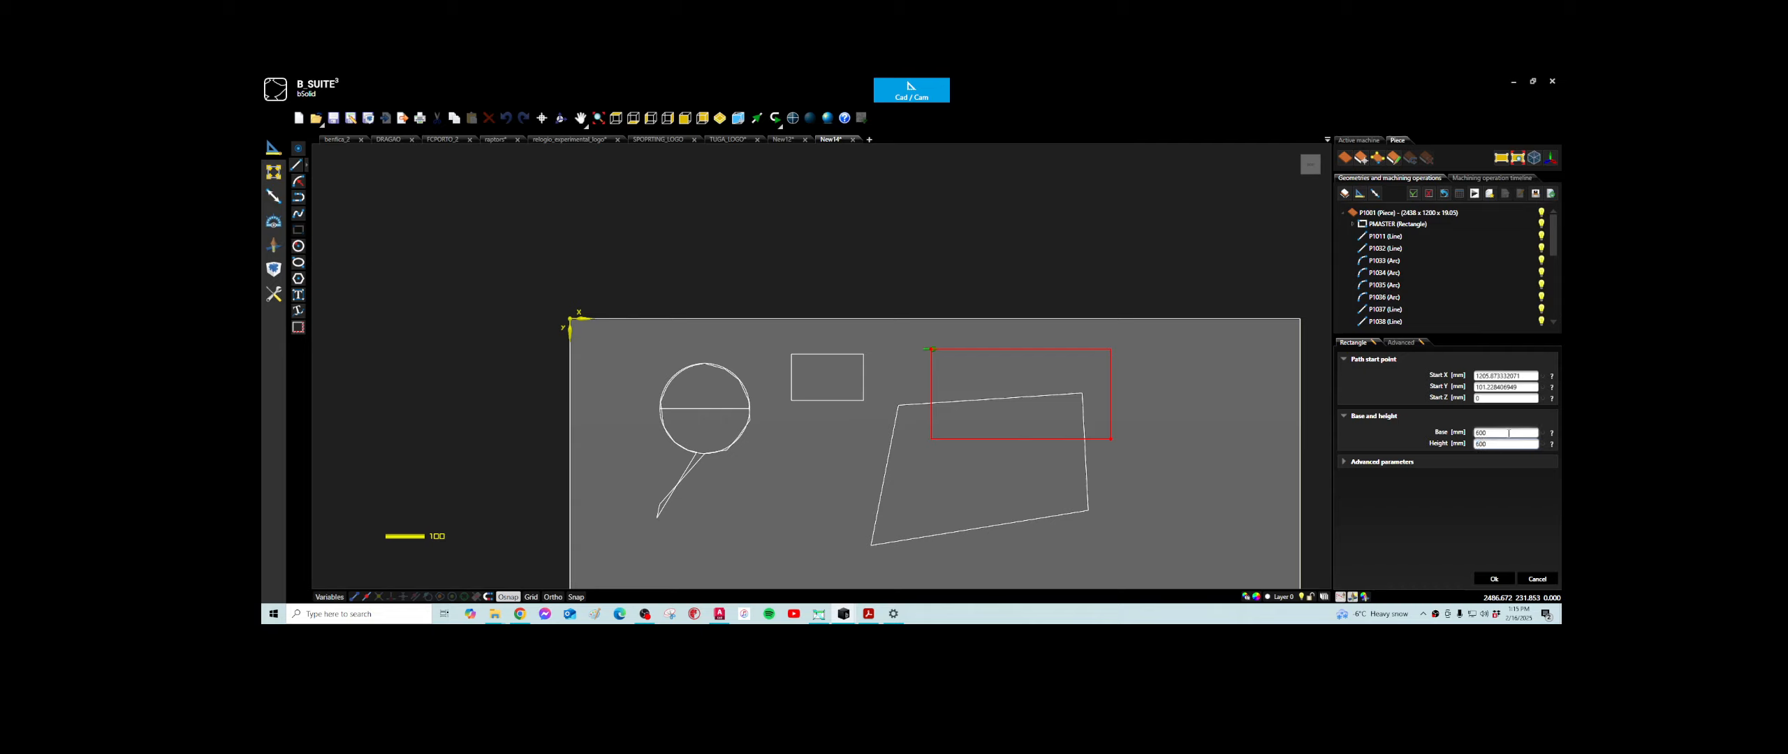
left_click(1508, 433)
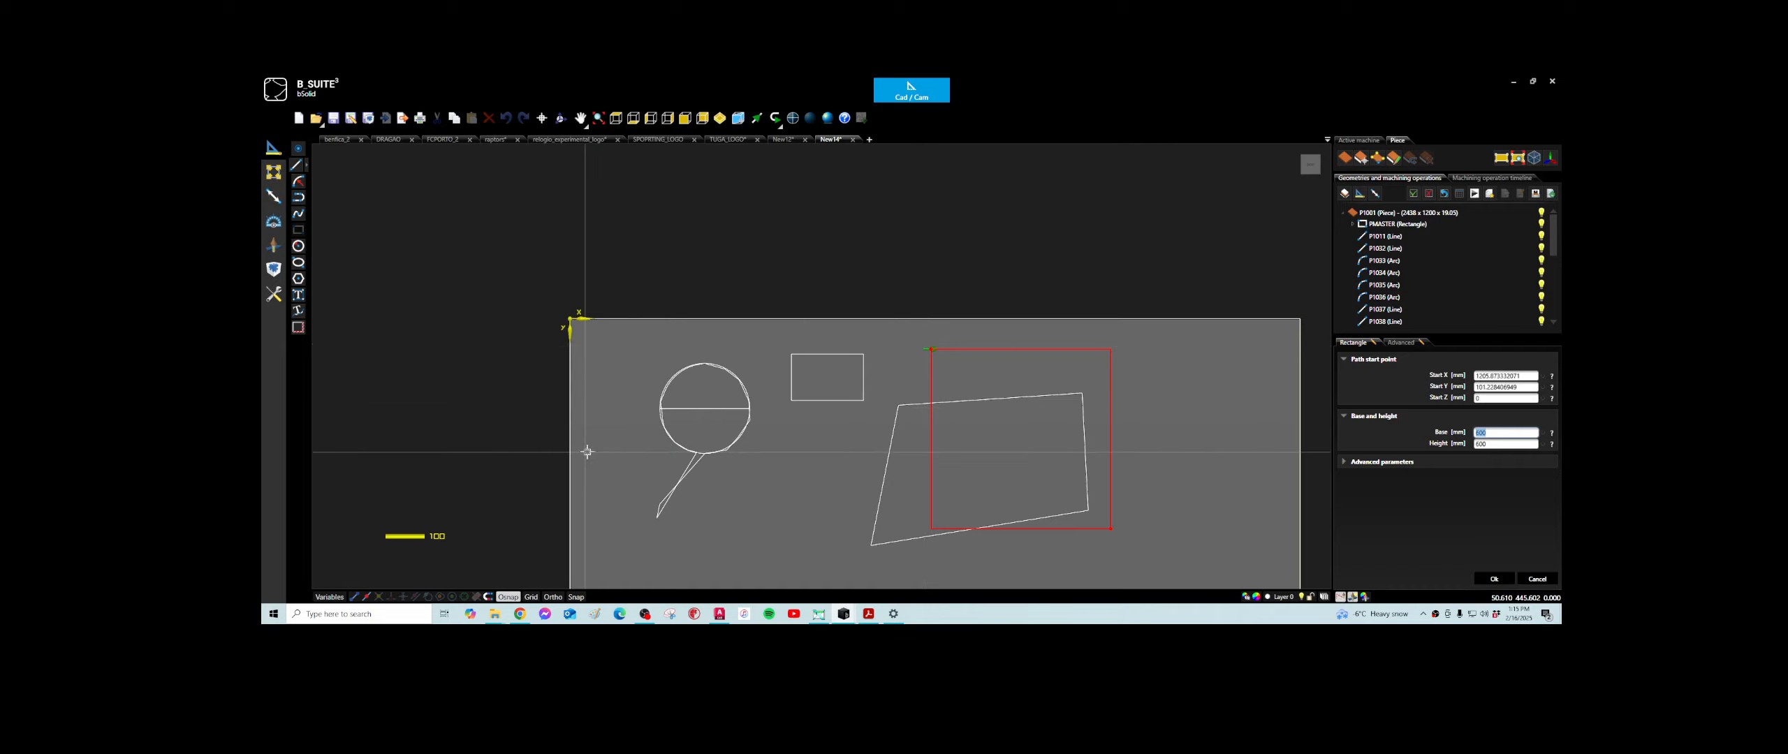
left_click(1526, 376)
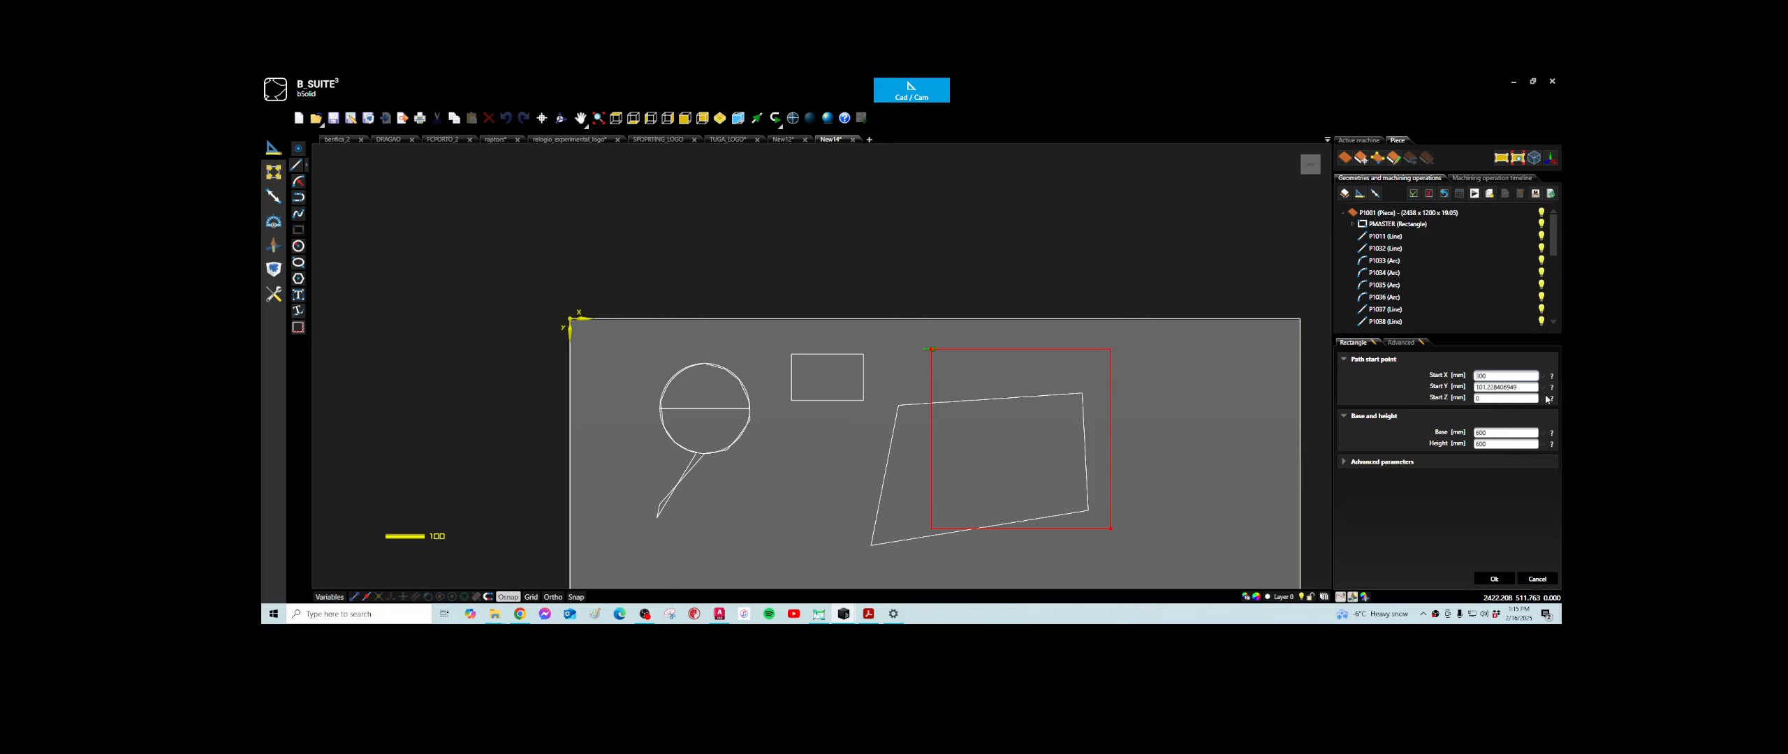
left_click(1519, 387)
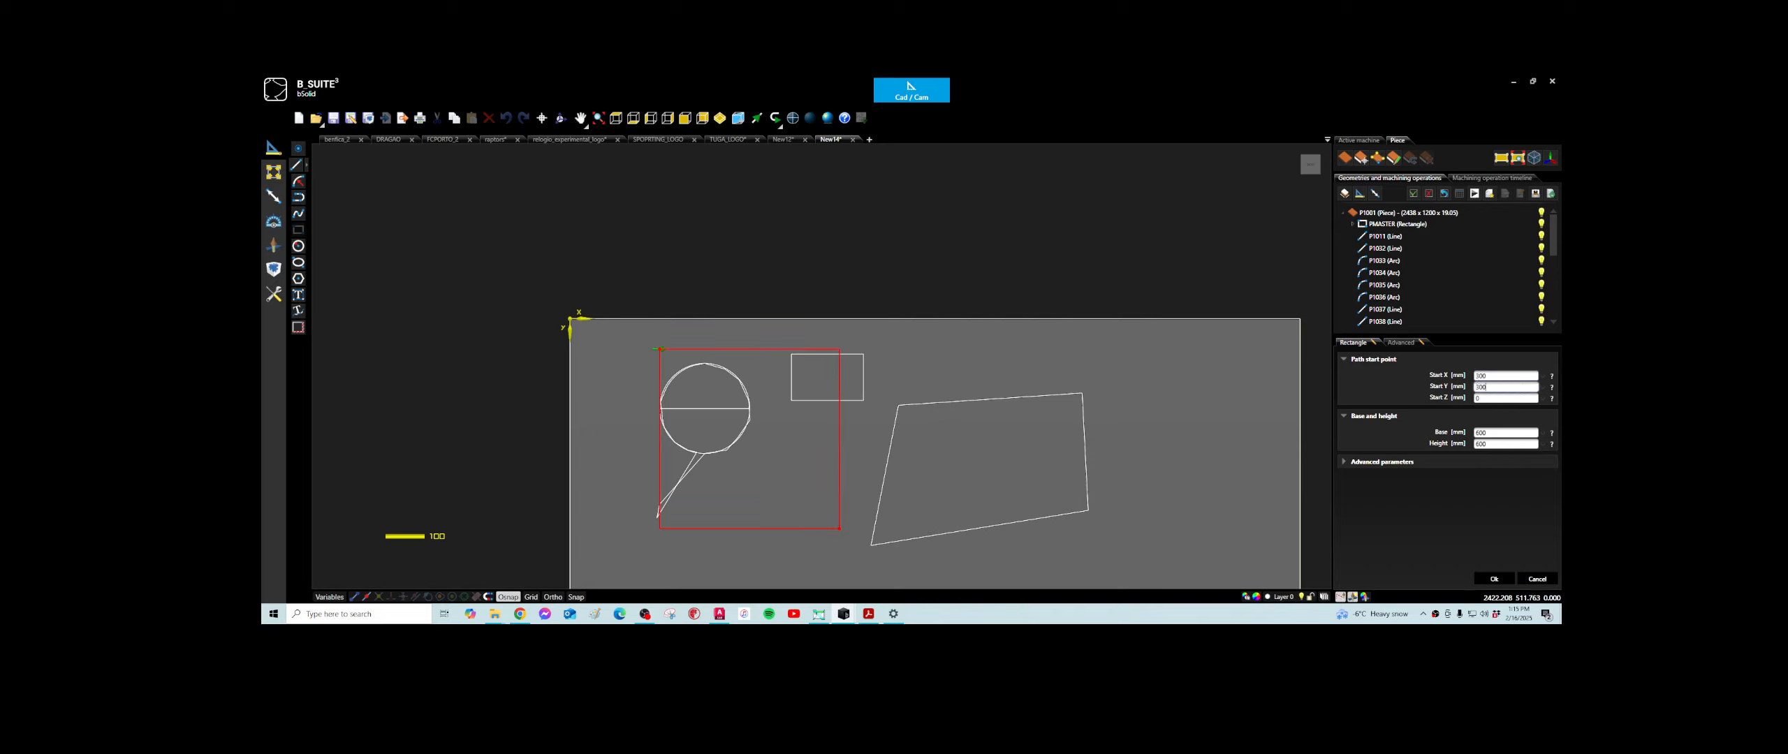
left_click(1527, 398)
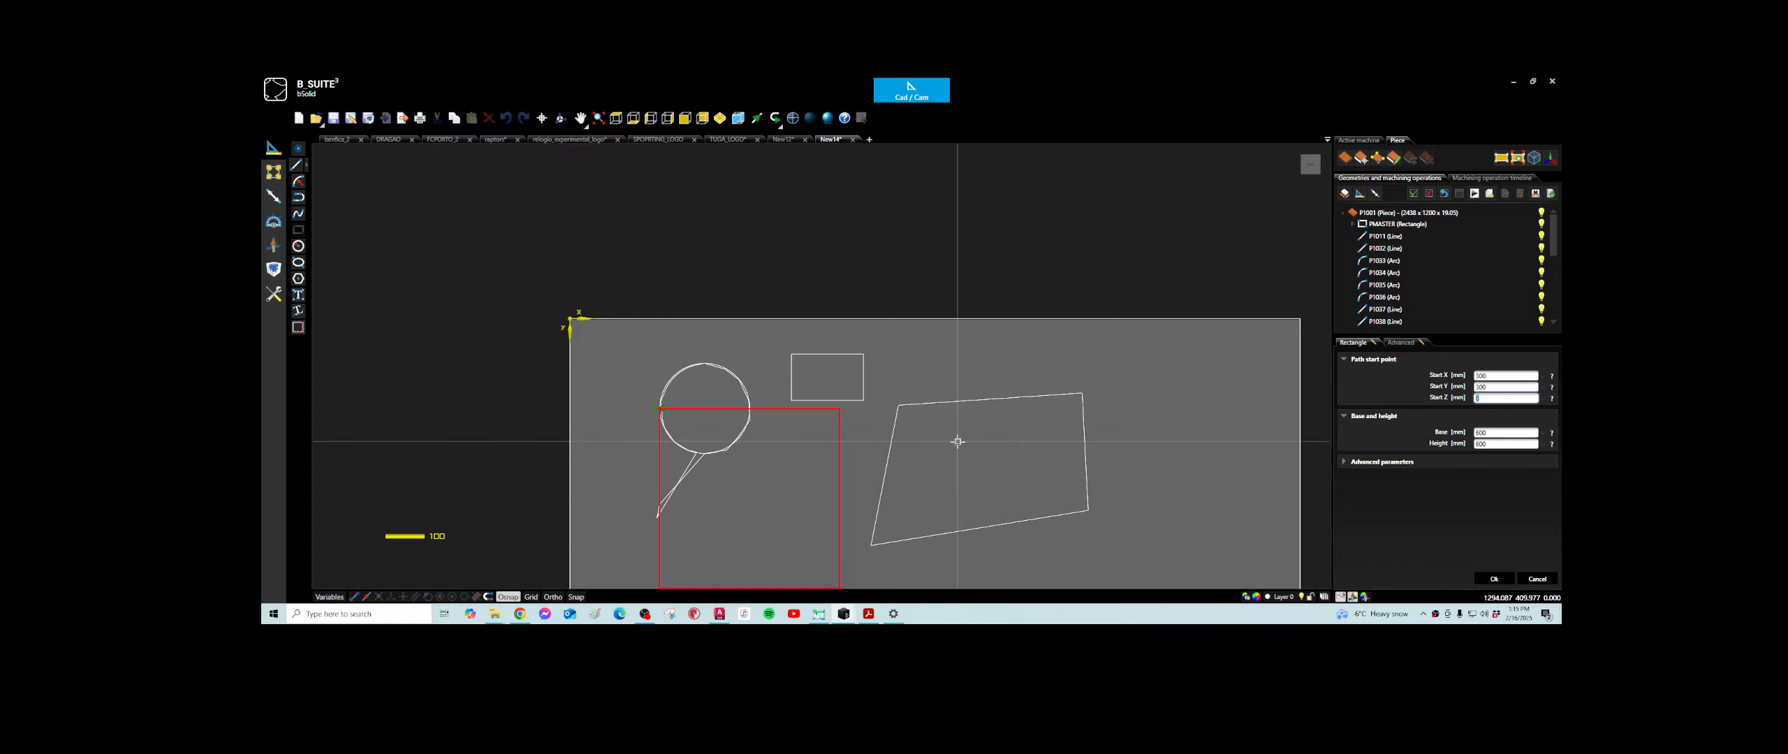
scroll(702, 442, "down", 3)
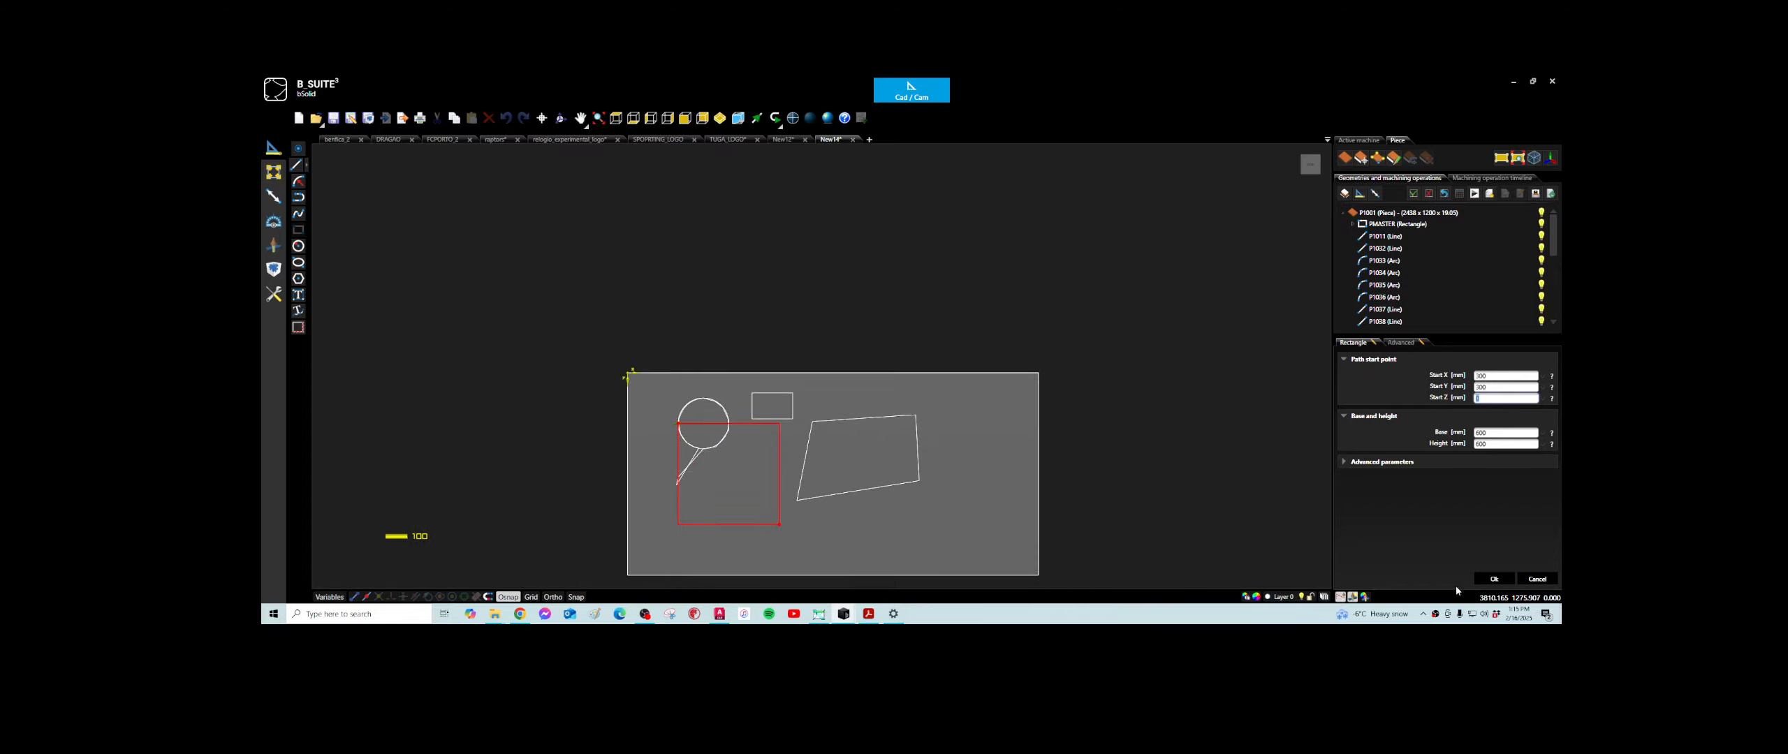
left_click(1494, 581)
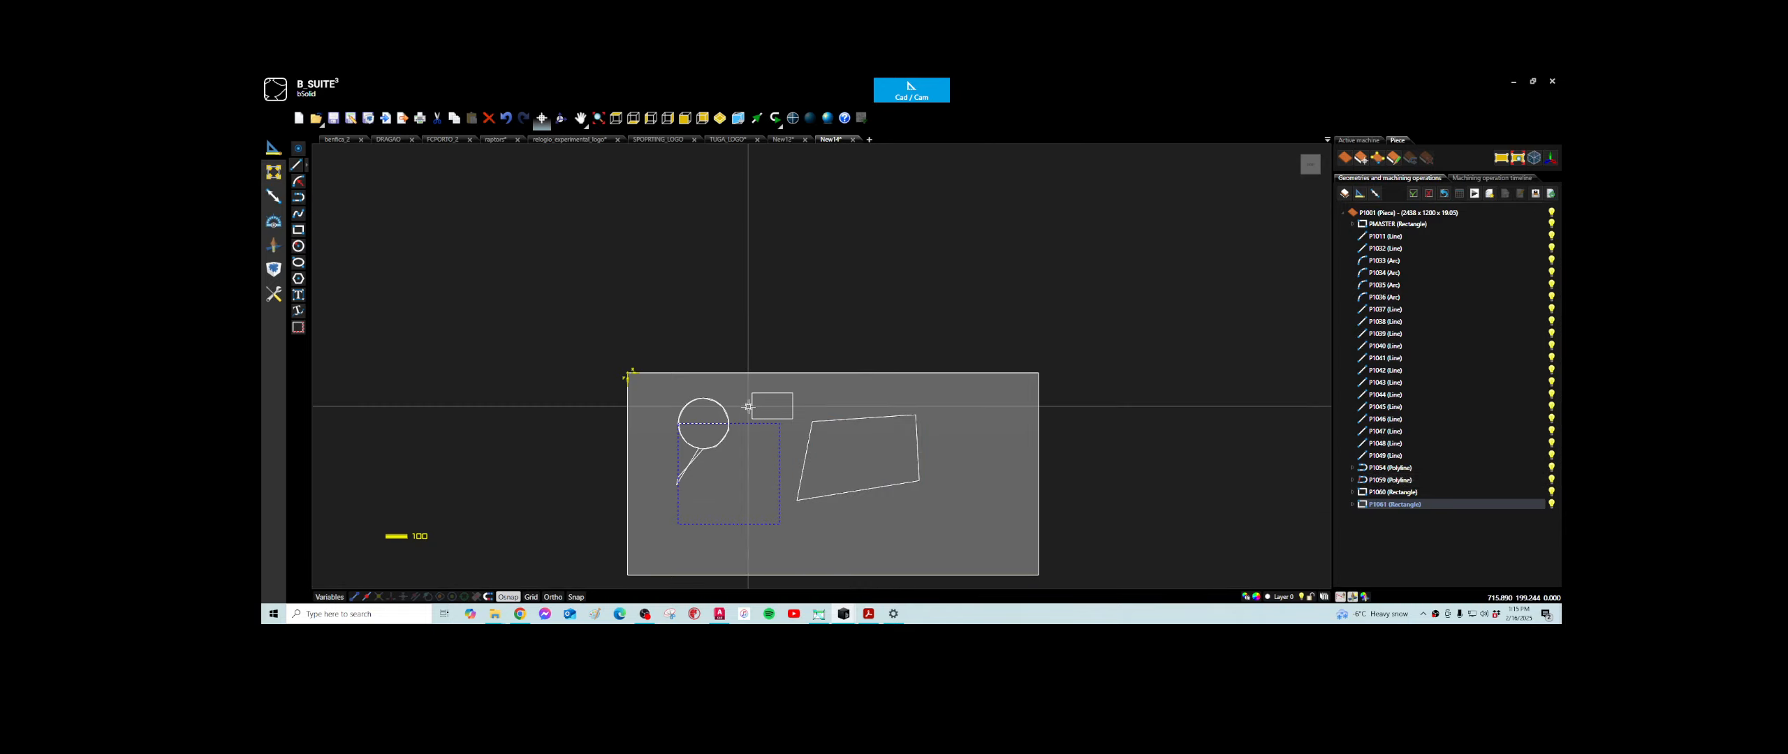
- Draw a circle centred in the 600 mm square at X 600, Y 600, reaching the midpoint of its upper side
left_click(299, 246)
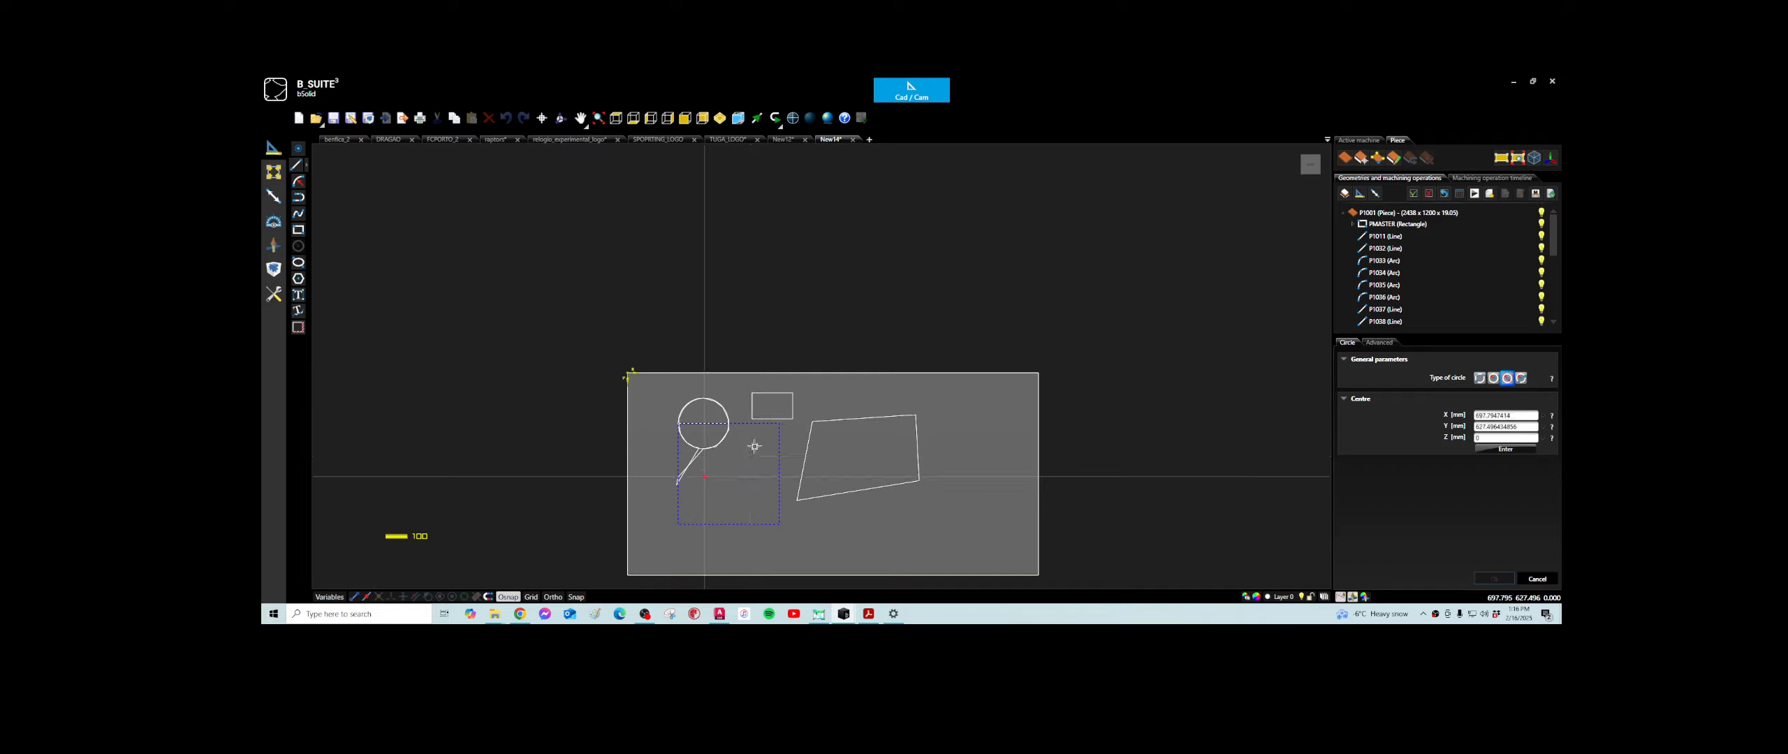
left_click(452, 599)
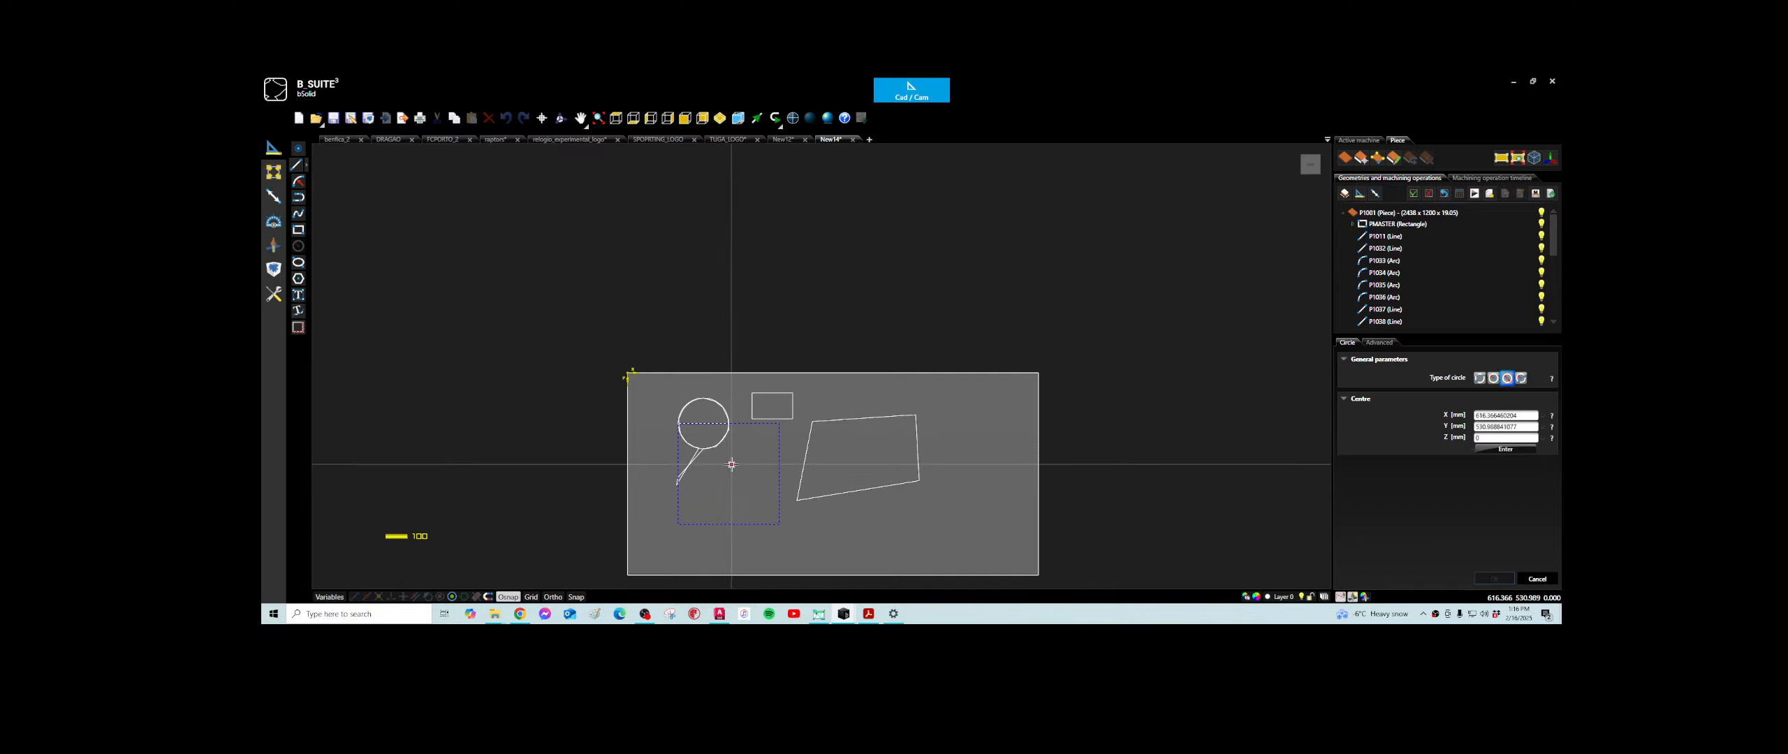
left_click(774, 482)
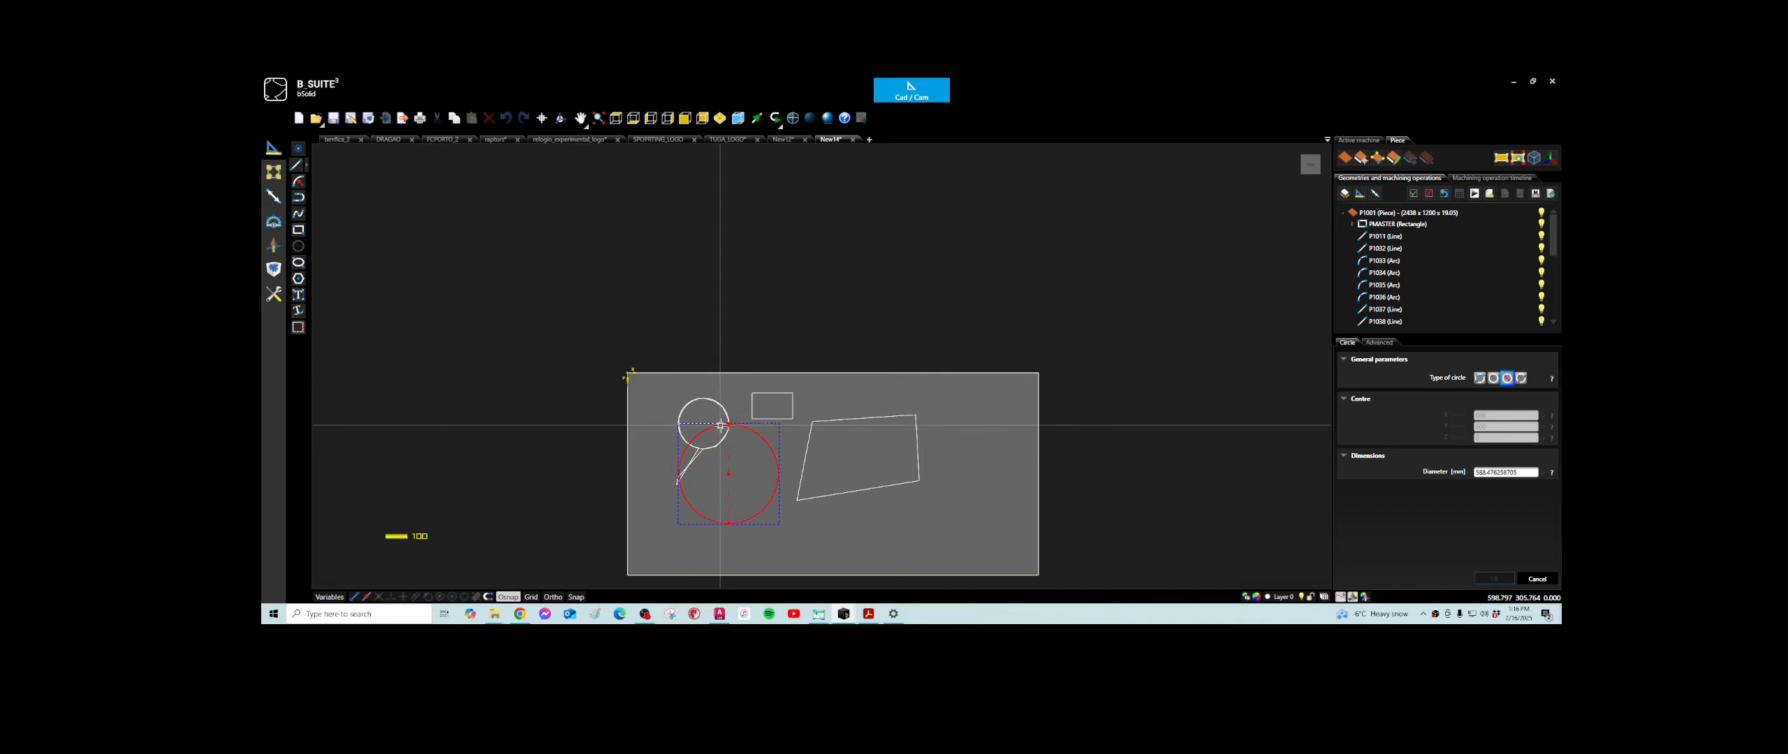
scroll(720, 425, "up", 5)
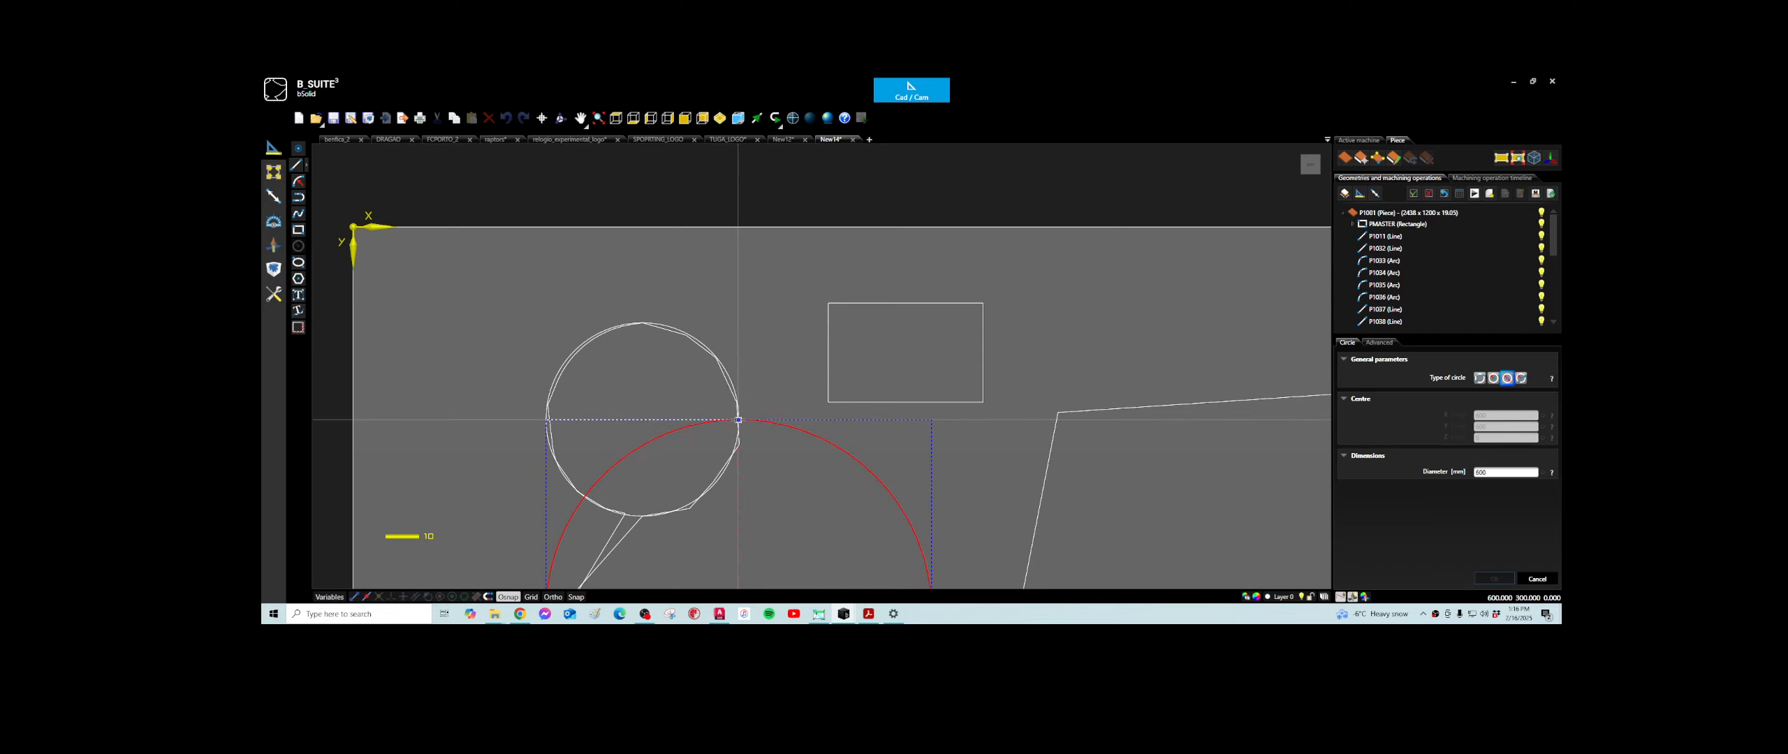
left_click(738, 420)
scroll(768, 496, "down", 5)
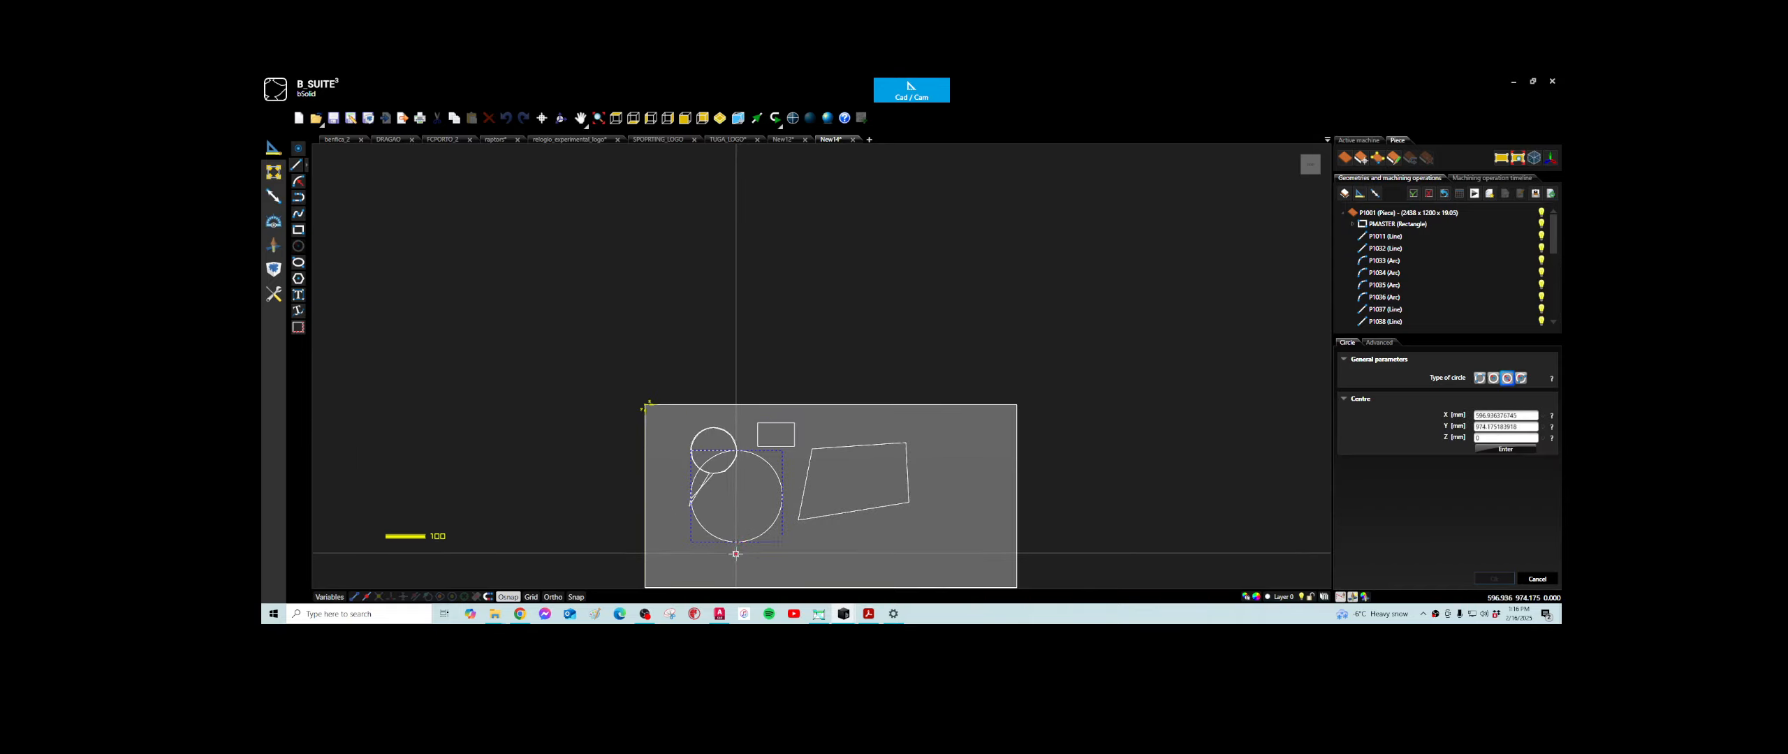
scroll(774, 507, "up", 2)
scroll(774, 507, "up", 1)
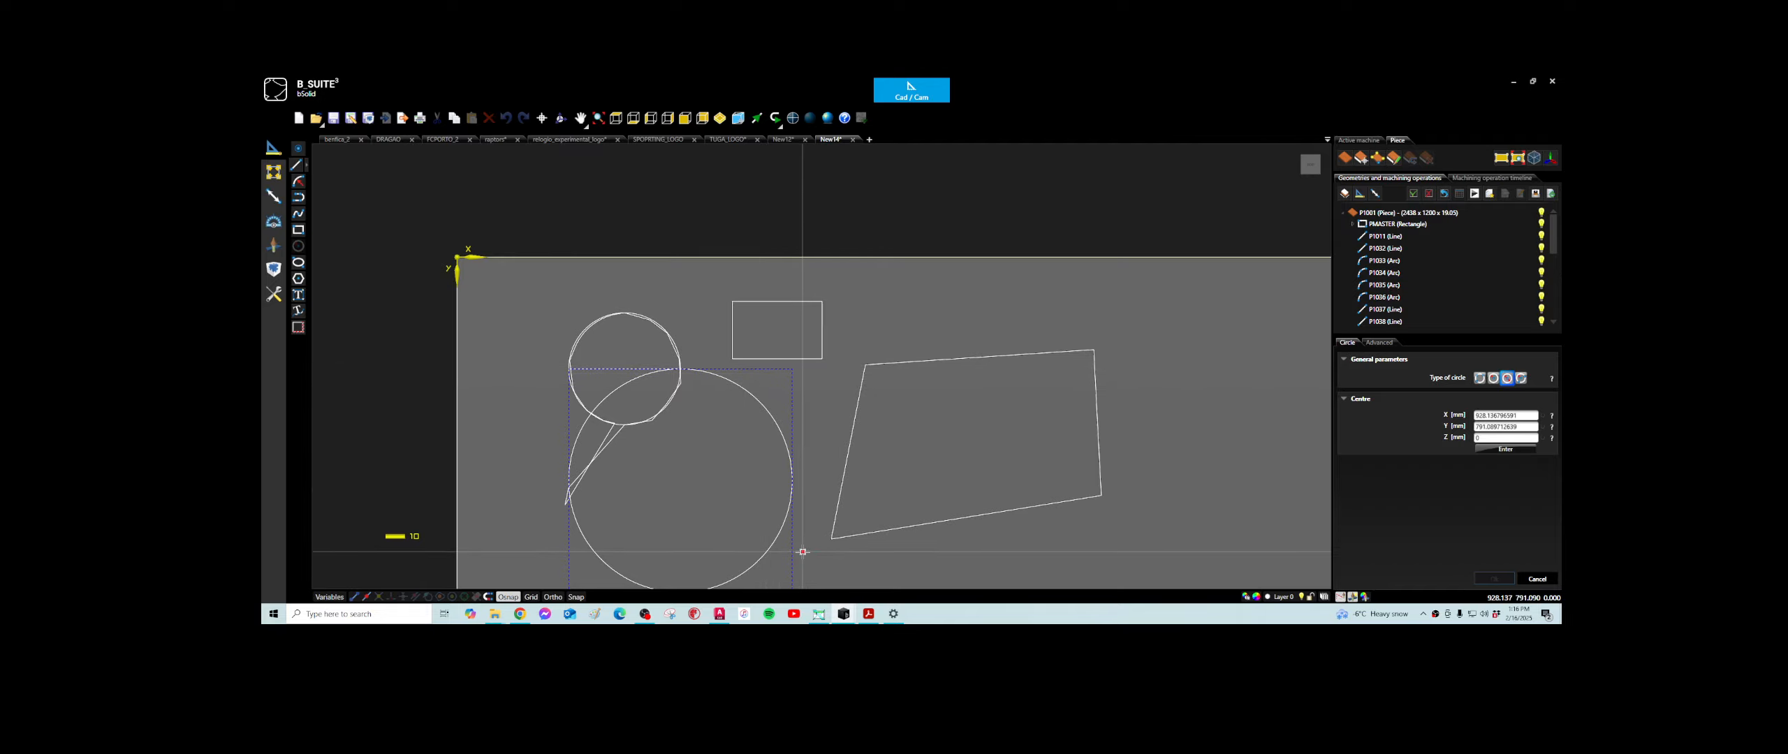
scroll(802, 549, "down", 3)
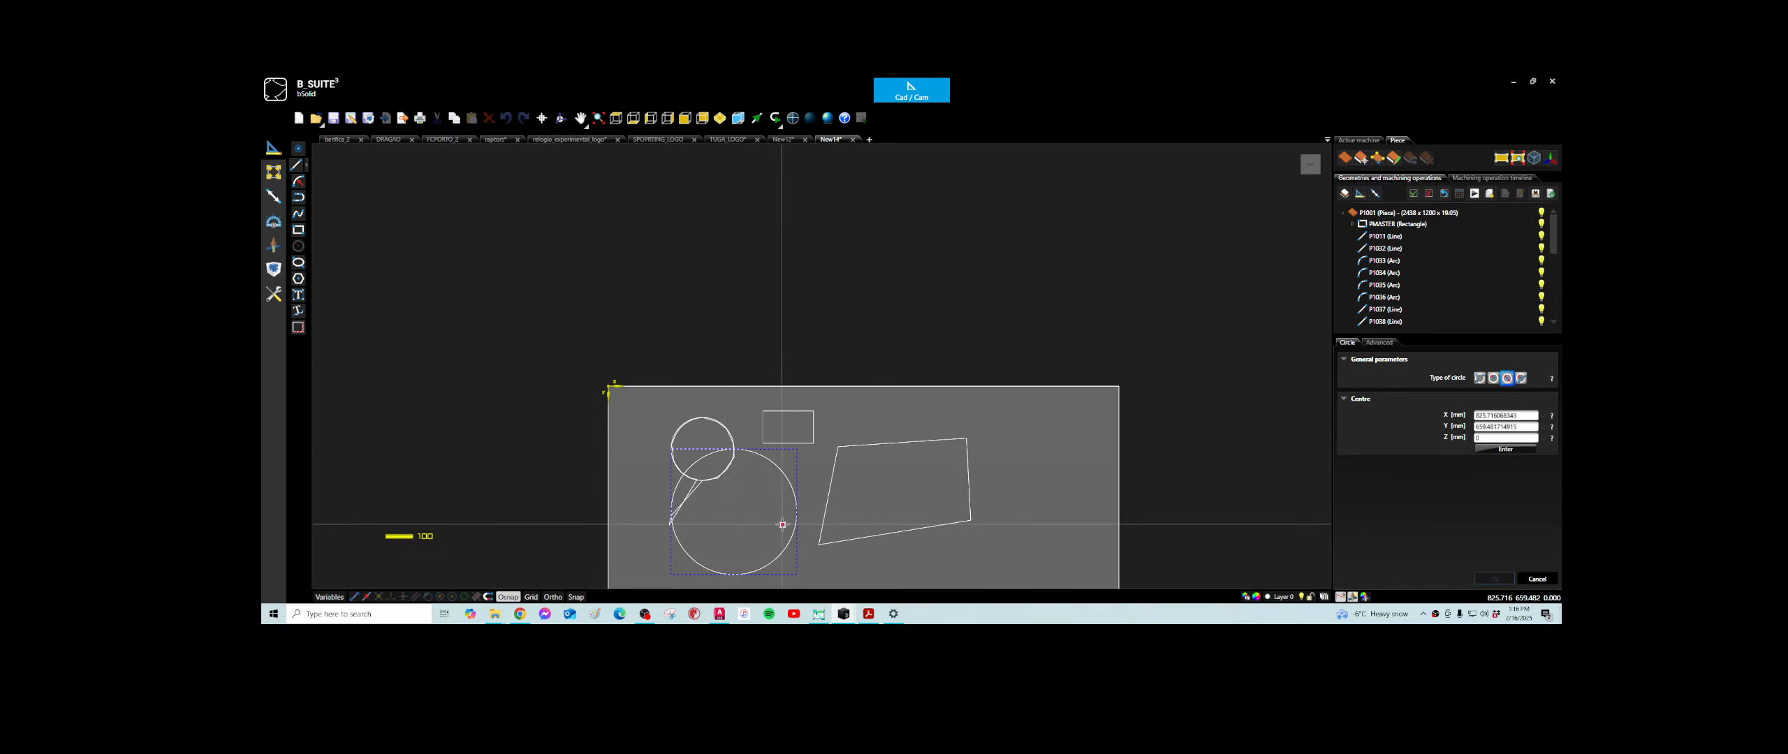
- Draw another circle centred at X 300, Y 300 with a diameter of 300 mm
left_click(297, 165)
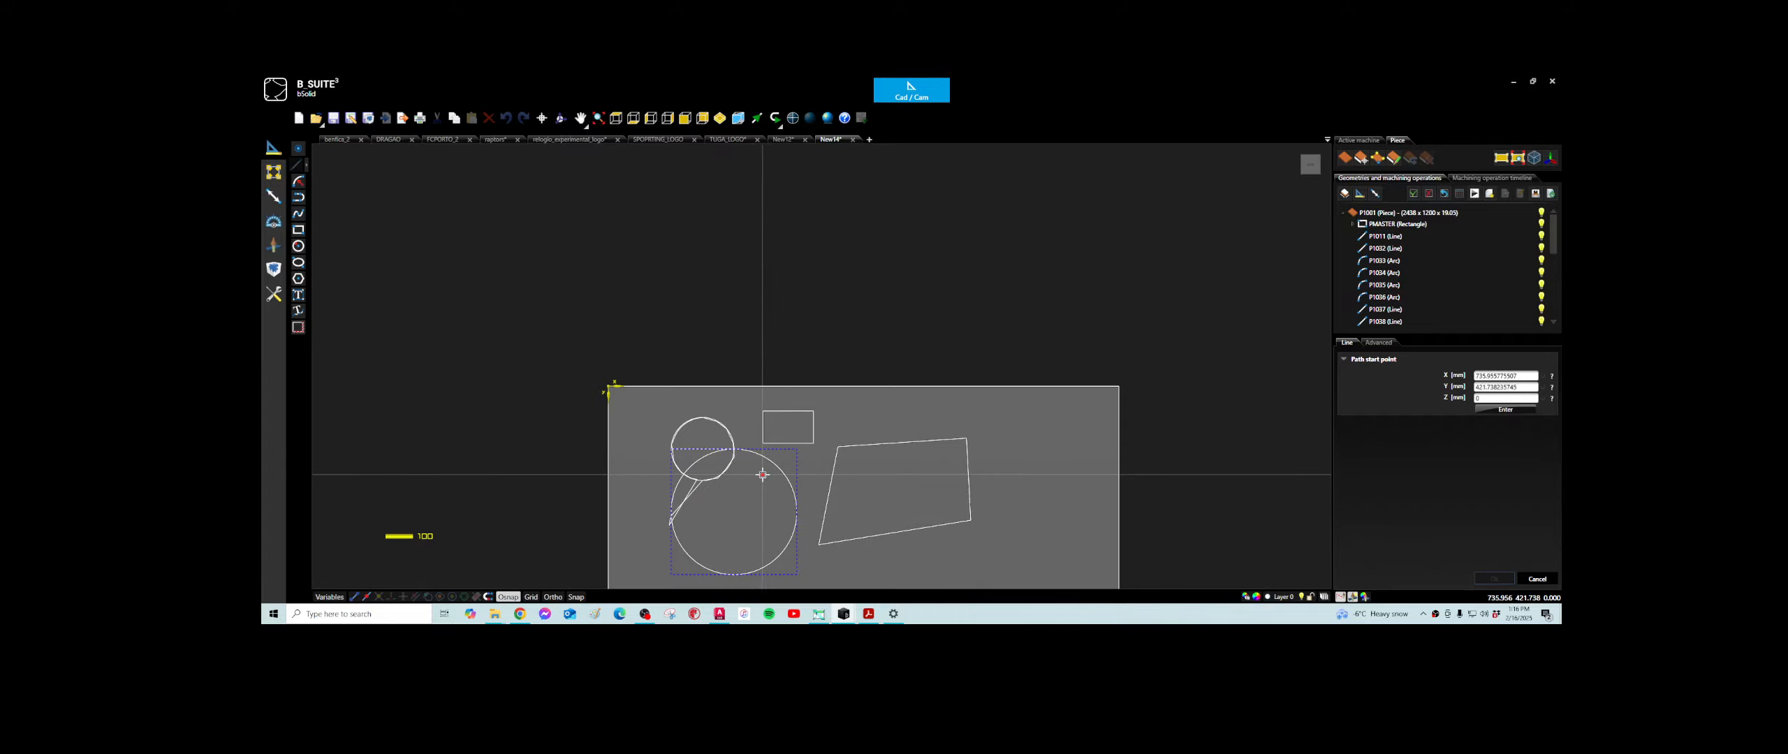
left_click(298, 247)
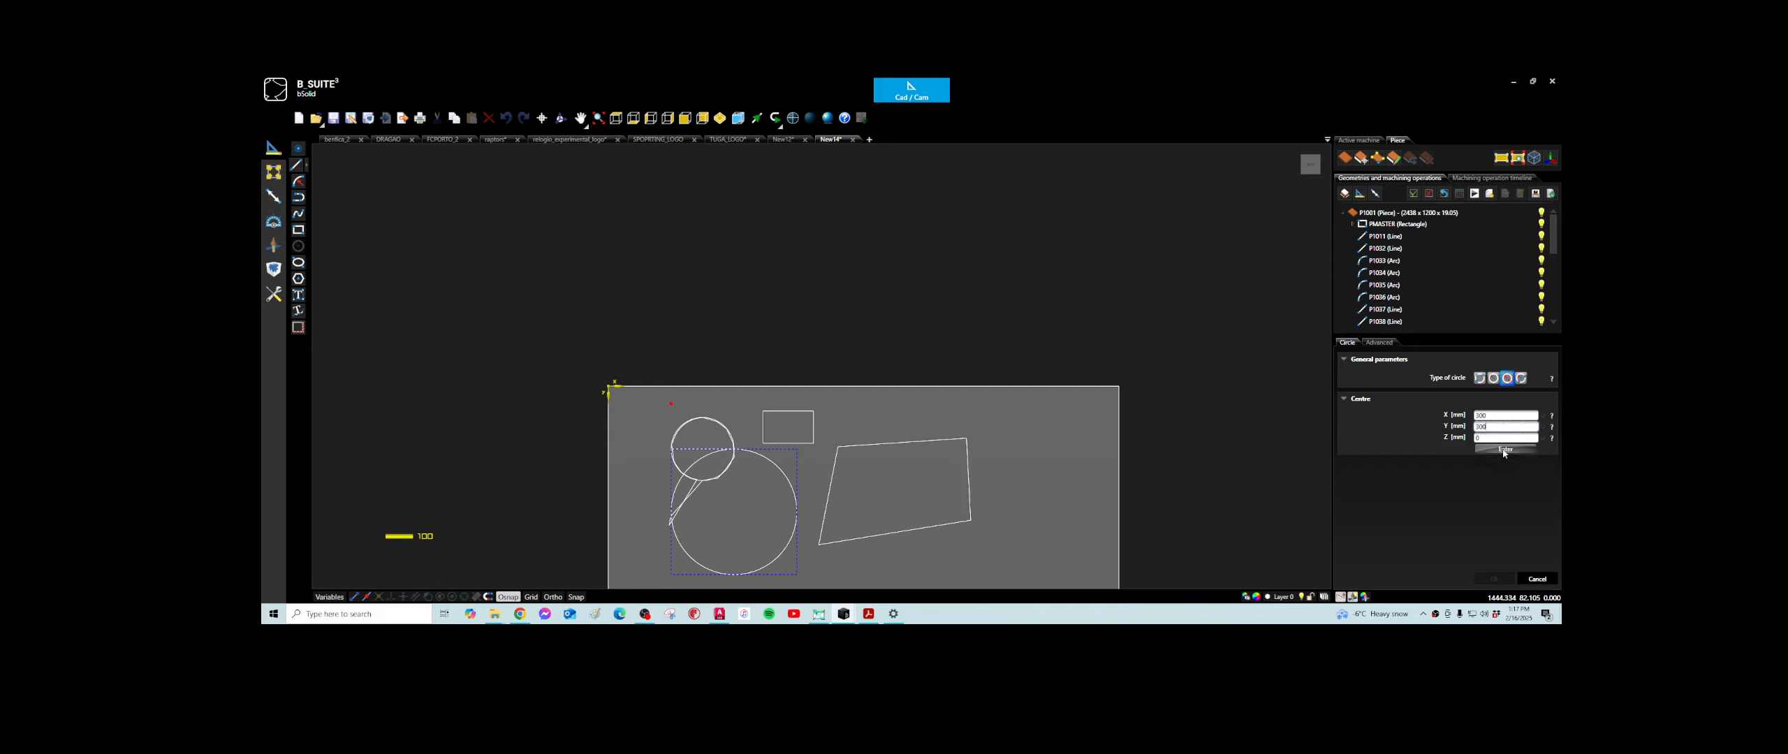
left_click(1505, 450)
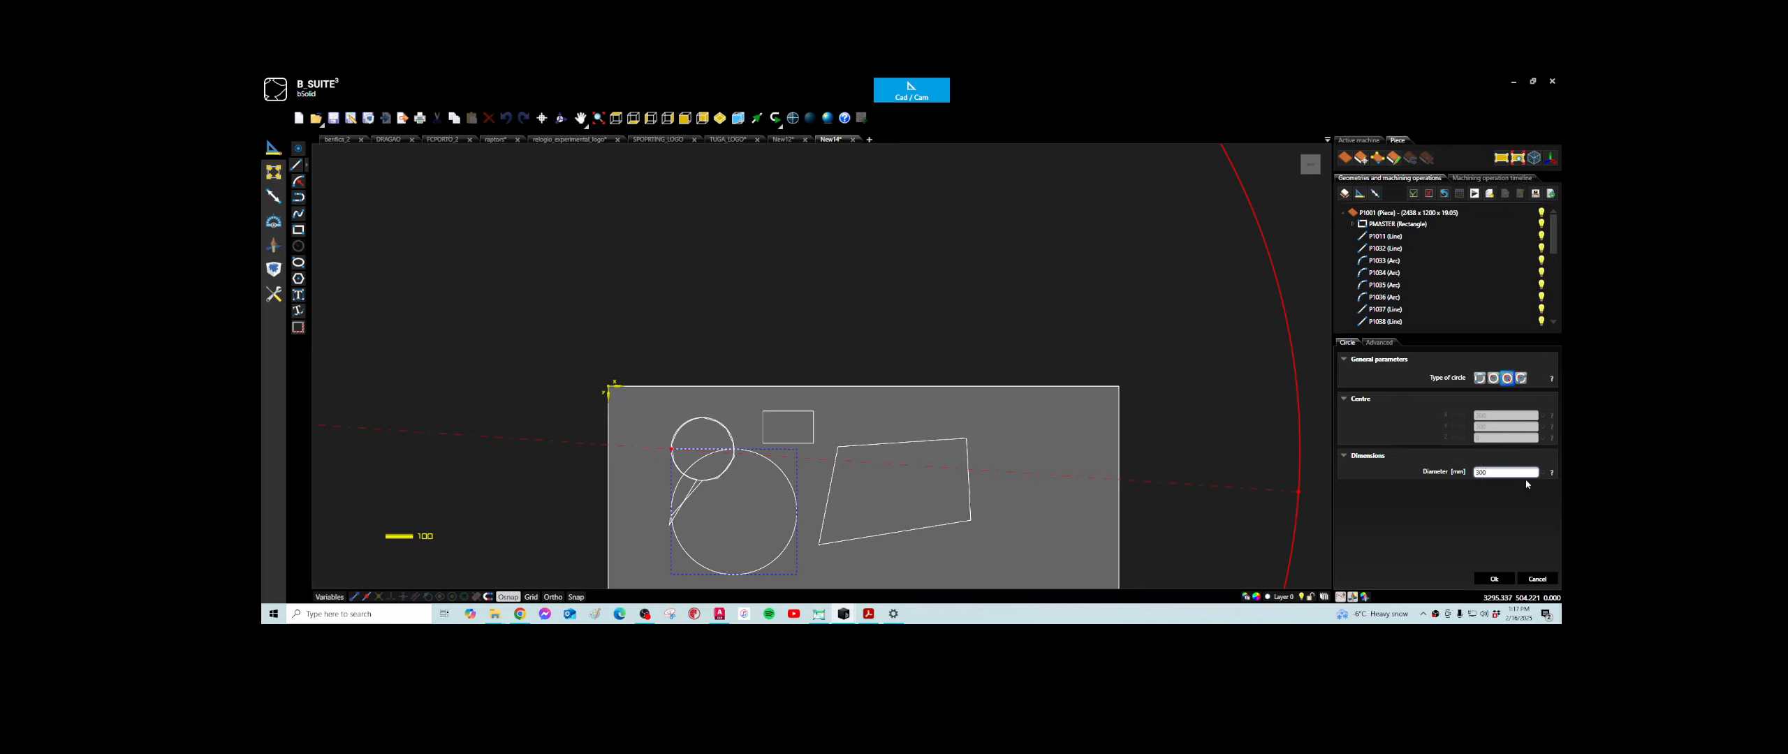
left_click(1490, 579)
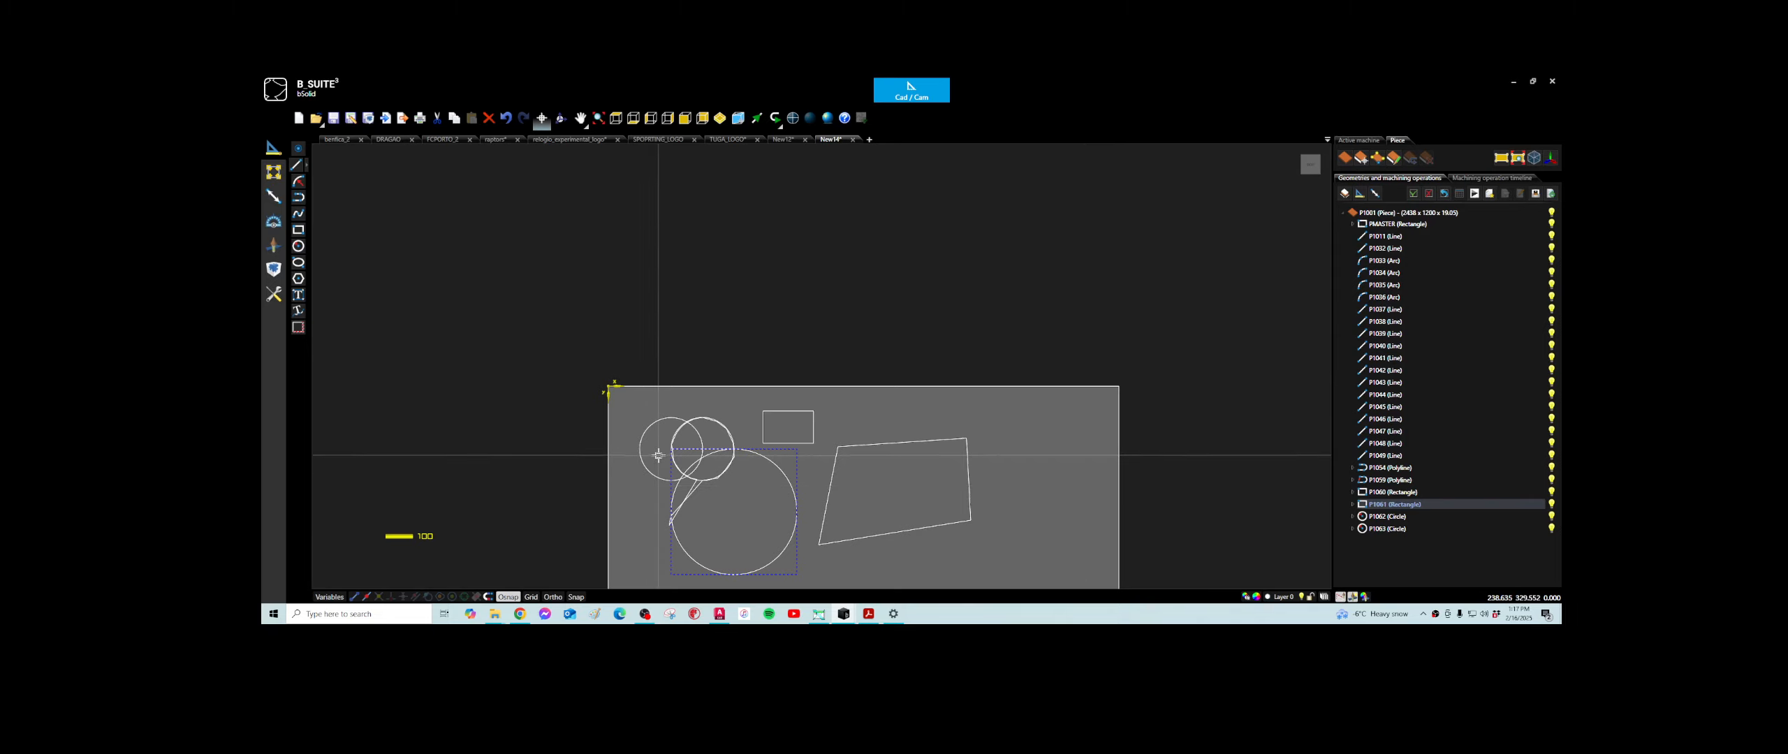
- Examine the new circles and rectangles together with the polylines on the piece
scroll(665, 421, "up", 2)
scroll(669, 427, "down", 3)
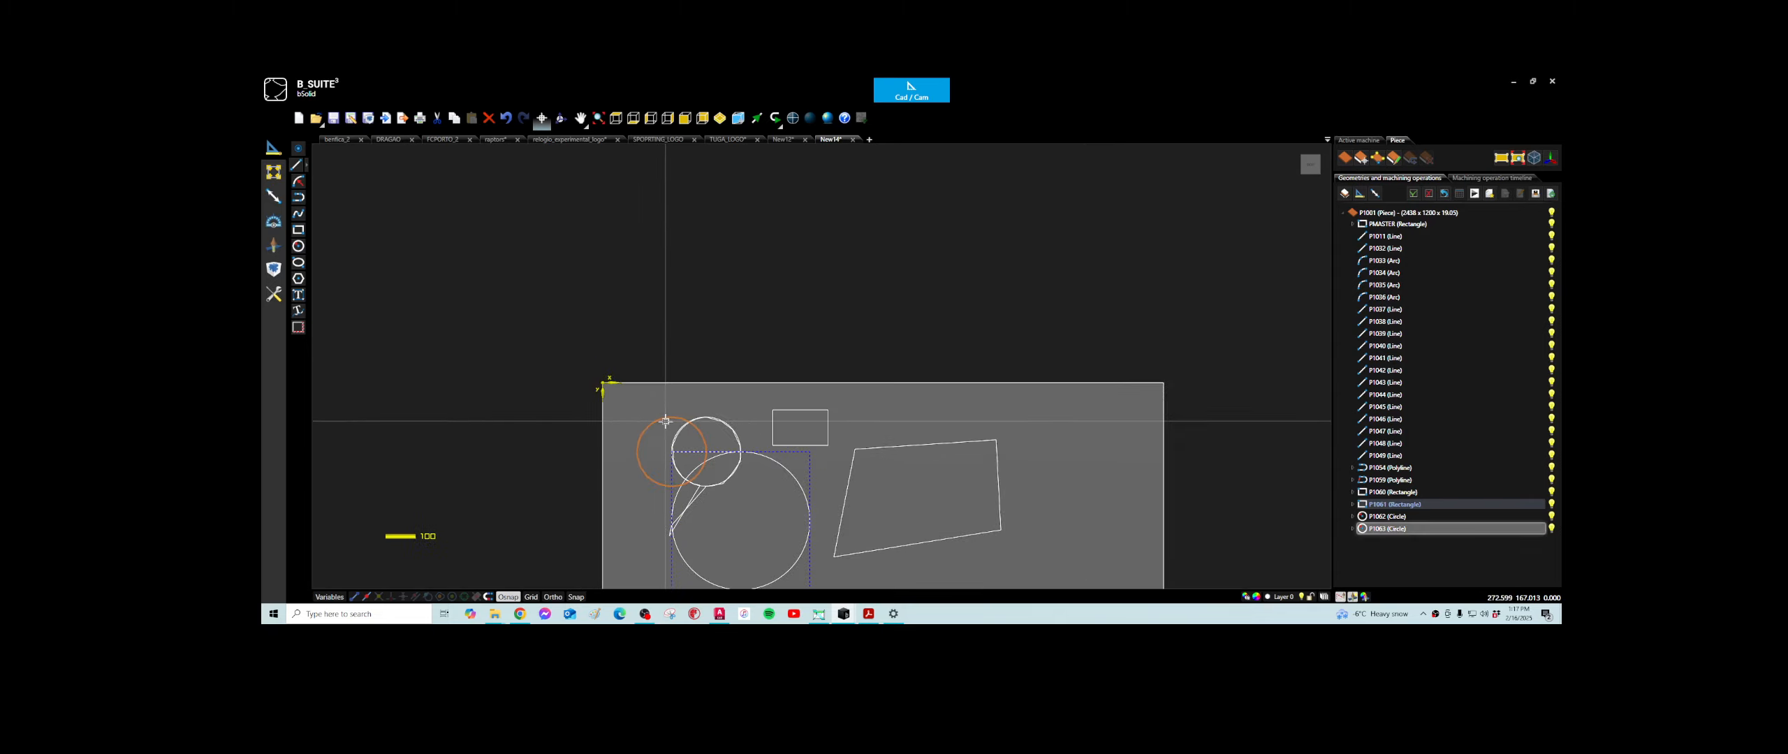
scroll(674, 438, "up", 3)
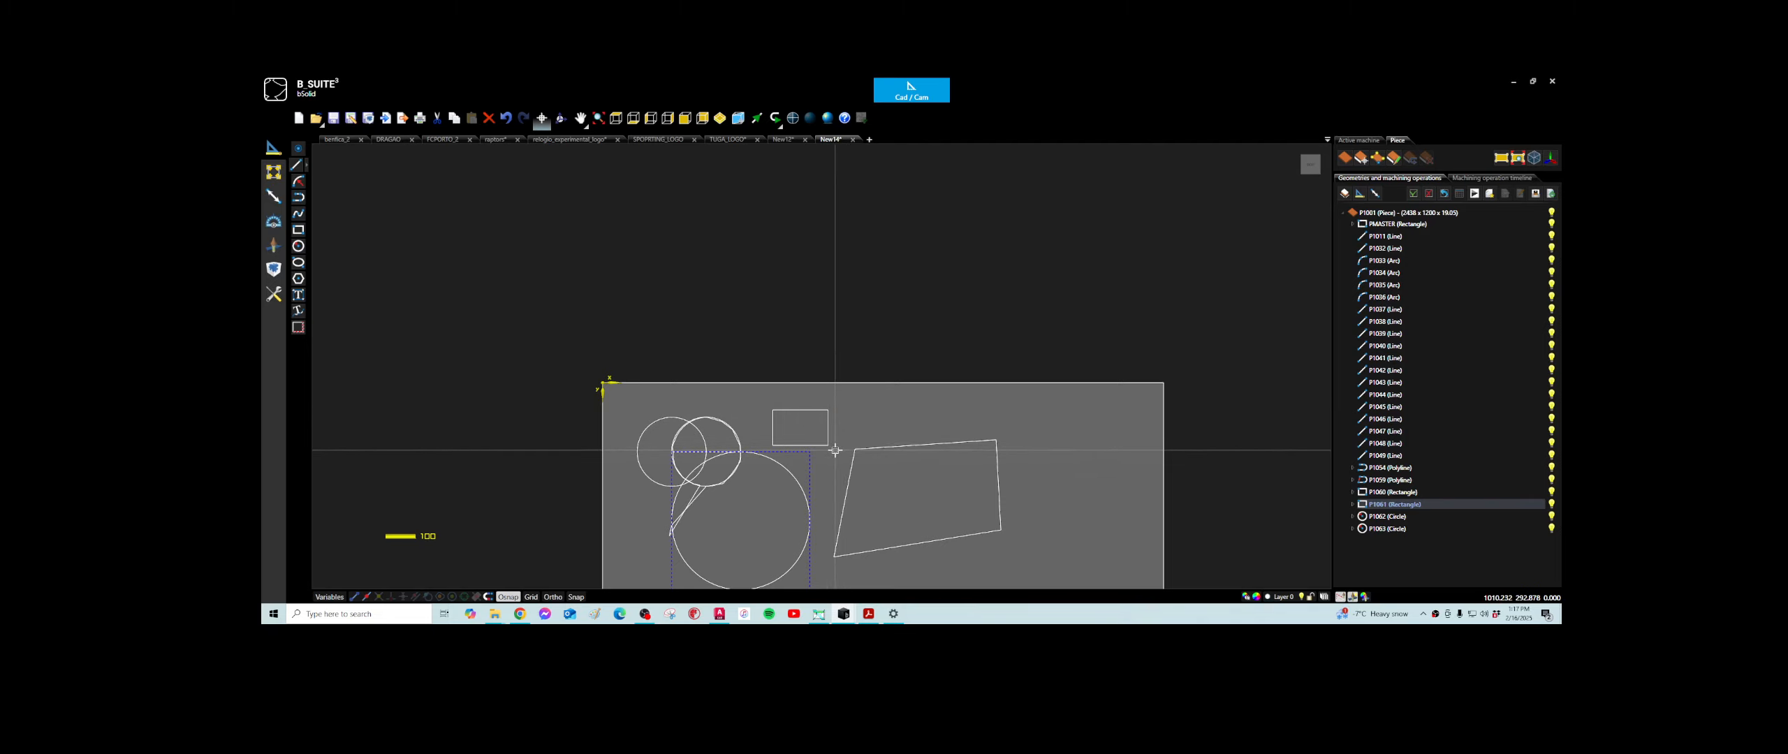
scroll(831, 465, "down", 3)
scroll(833, 489, "up", 3)
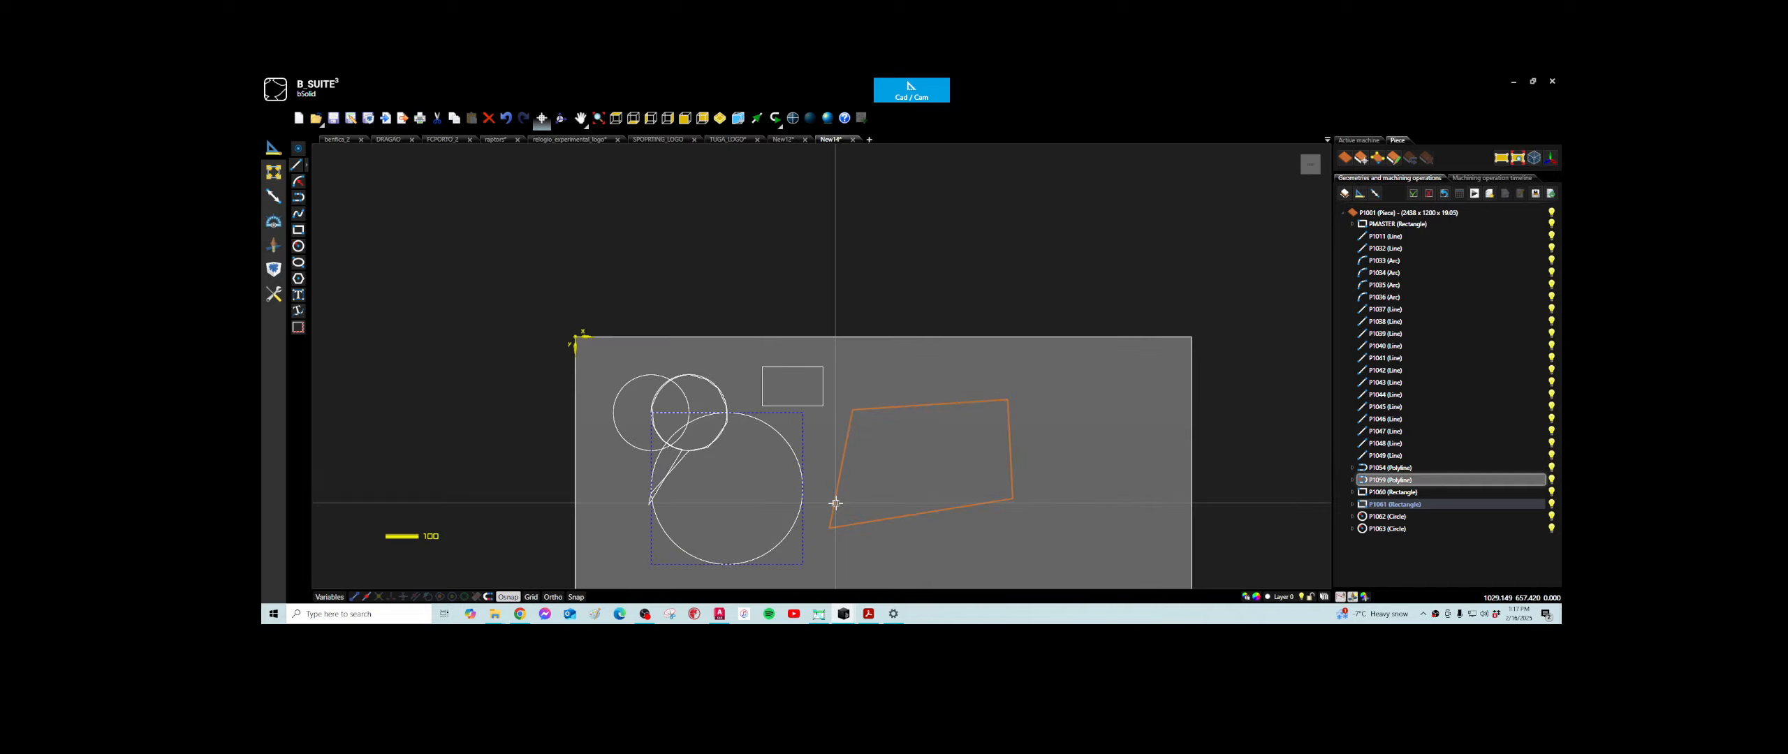
scroll(908, 482, "down", 3)
scroll(919, 486, "up", 1)
middle_click_drag(919, 486, 767, 383)
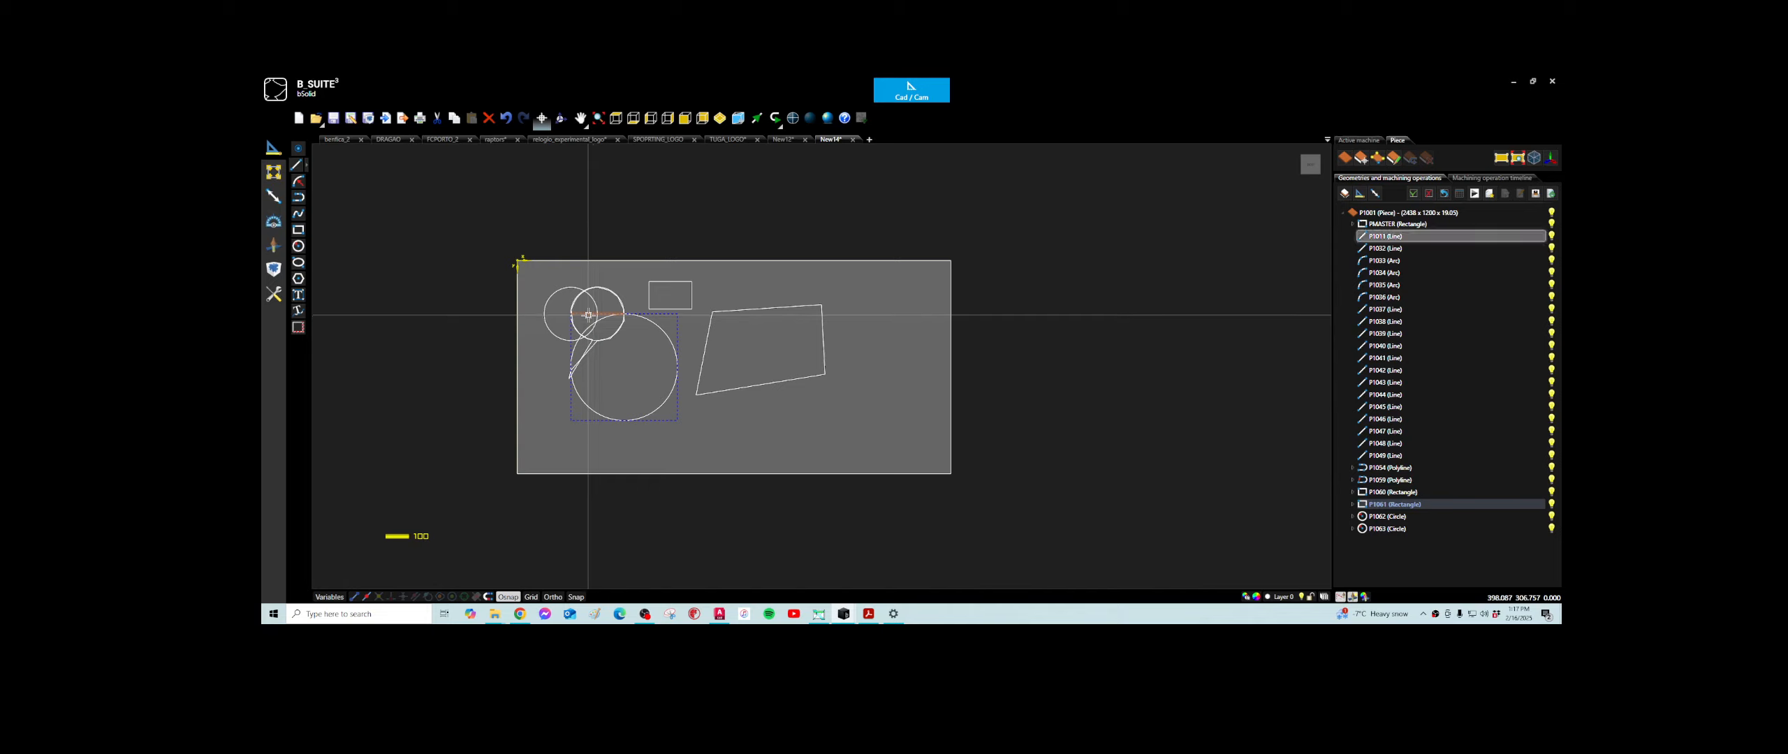
scroll(590, 318, "up", 2)
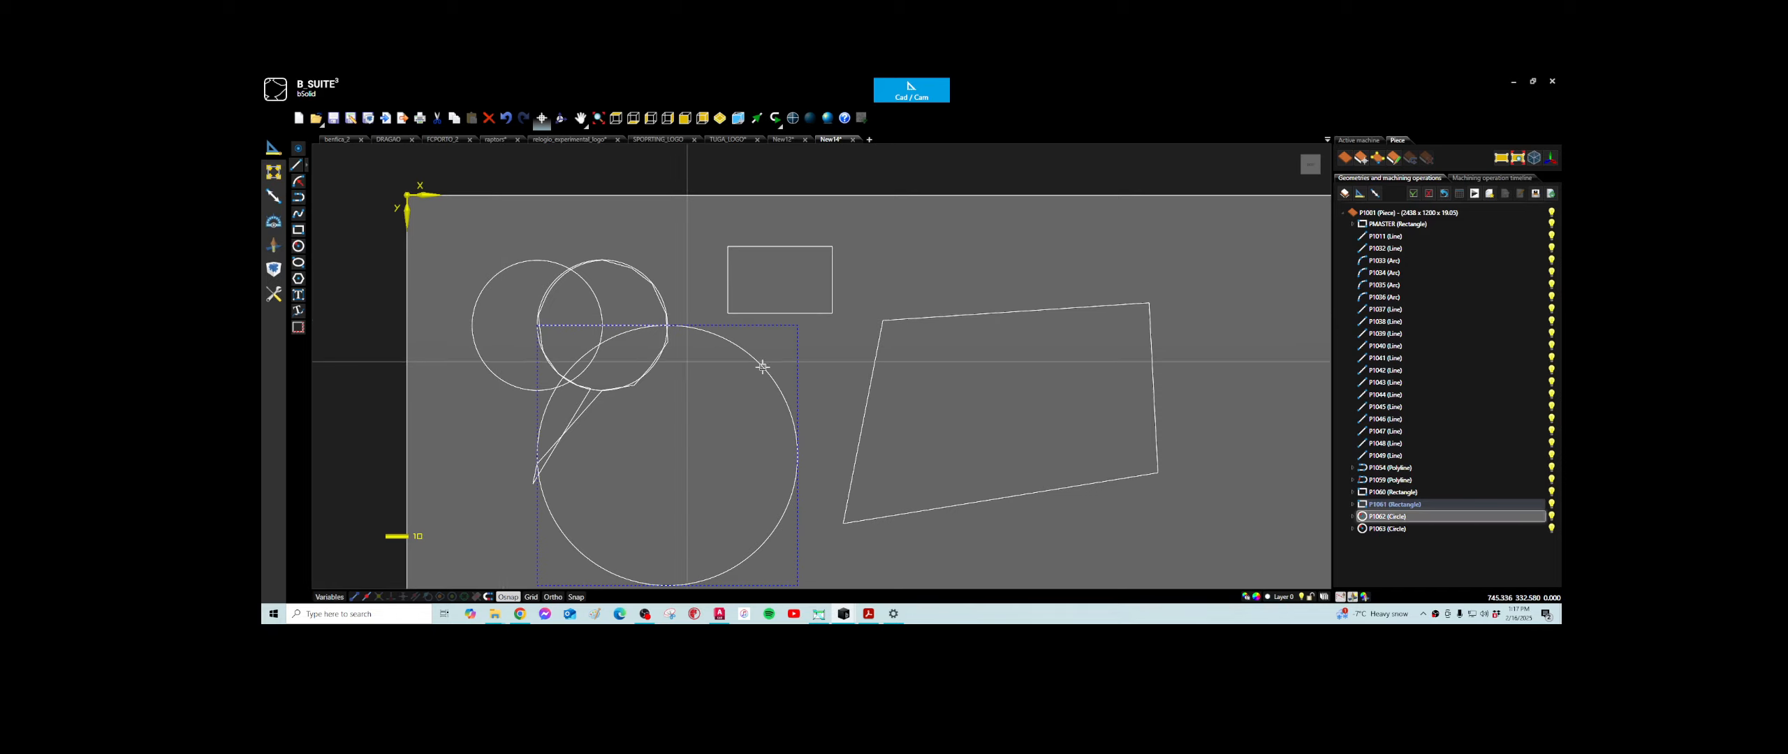
scroll(852, 386, "down", 2)
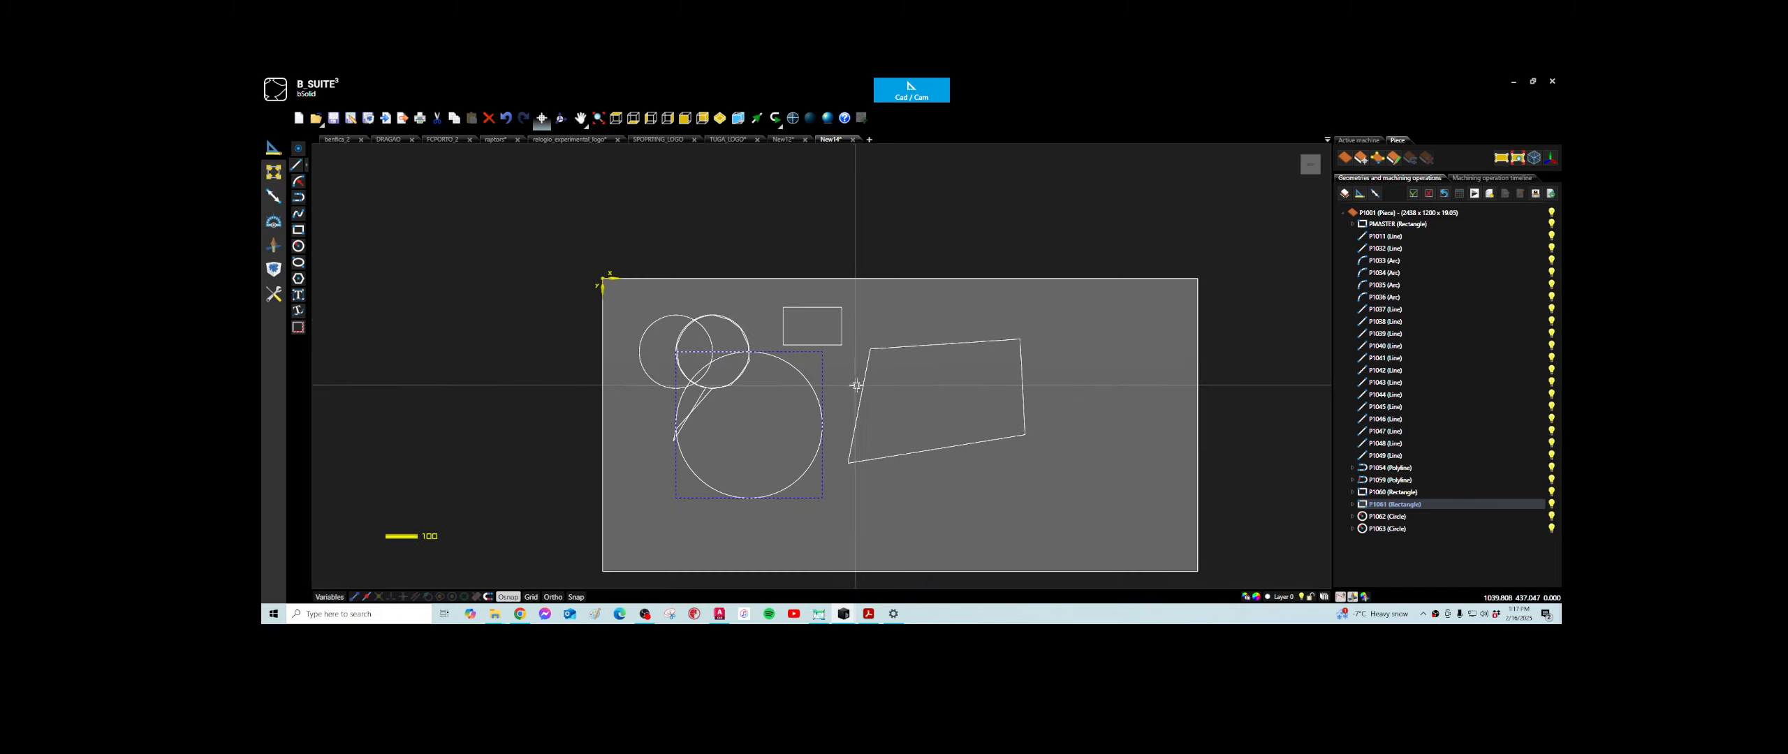